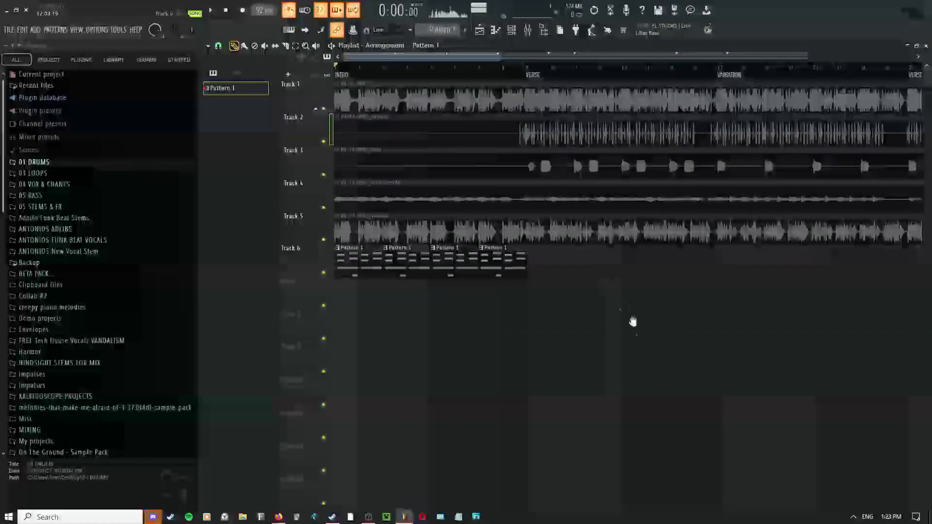
# - Inspect Pattern 1's chord notes in the piano roll and return to the playlist
pyautogui.scroll(-2, 621, 386)
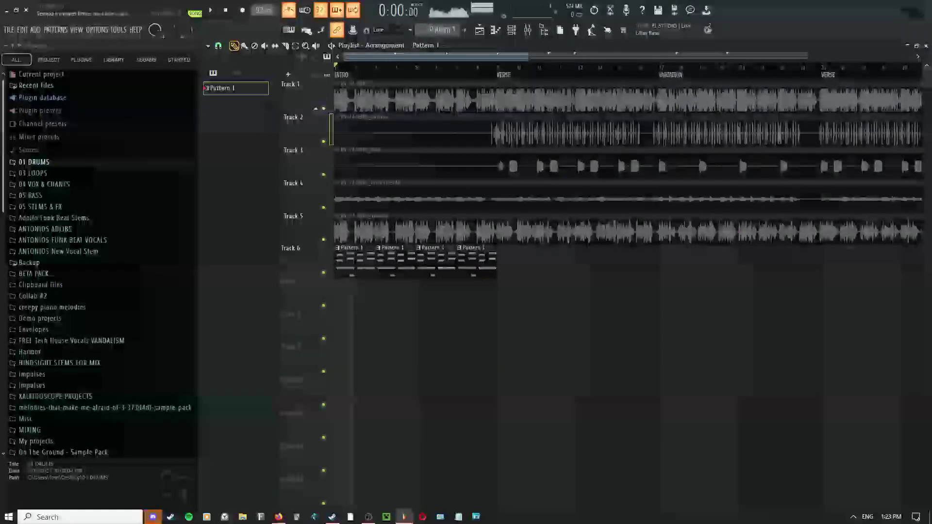
pyautogui.doubleClick(371, 269)
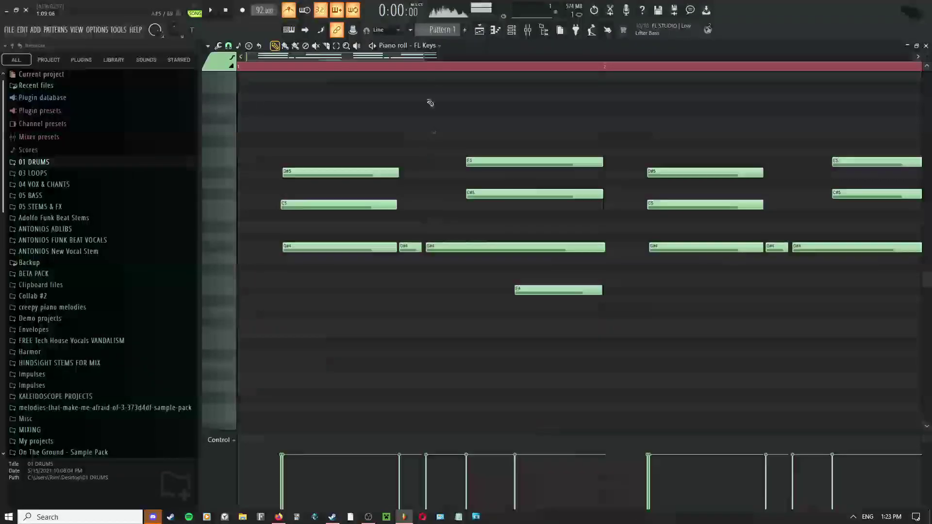
pyautogui.click(479, 31)
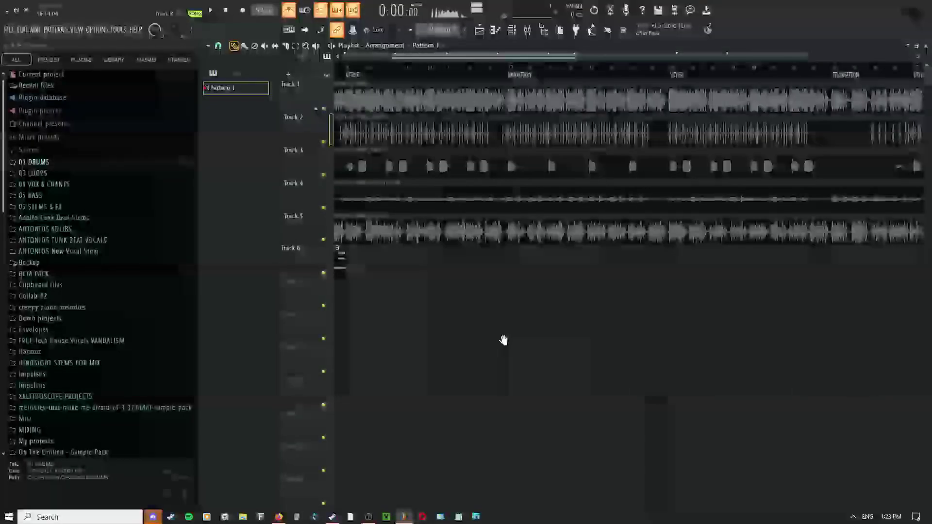
# - Examine the audio stems and section markers across the playlist, from the intro through the verses, variations and transition
pyautogui.moveTo(633, 288); pyautogui.dragTo(600, 284)
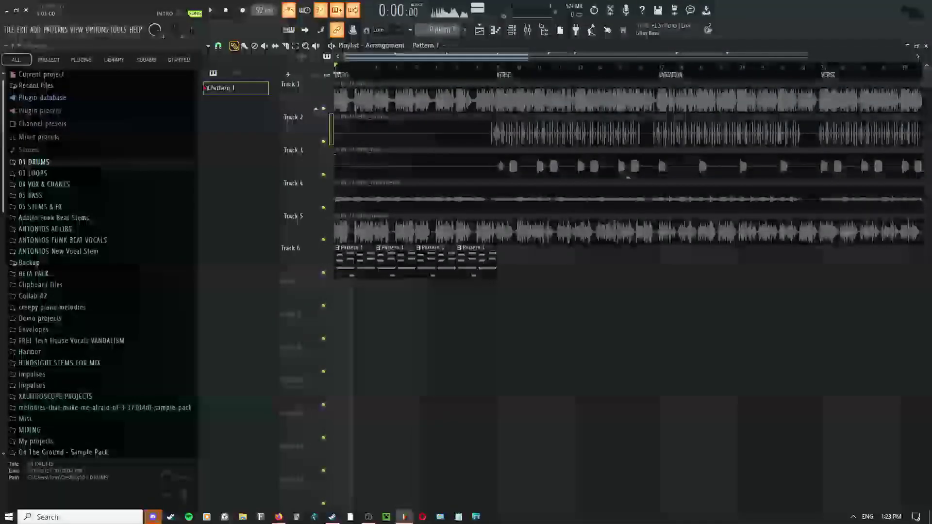
pyautogui.scroll(-1, 785, 308)
pyautogui.moveTo(785, 308); pyautogui.dragTo(881, 311)
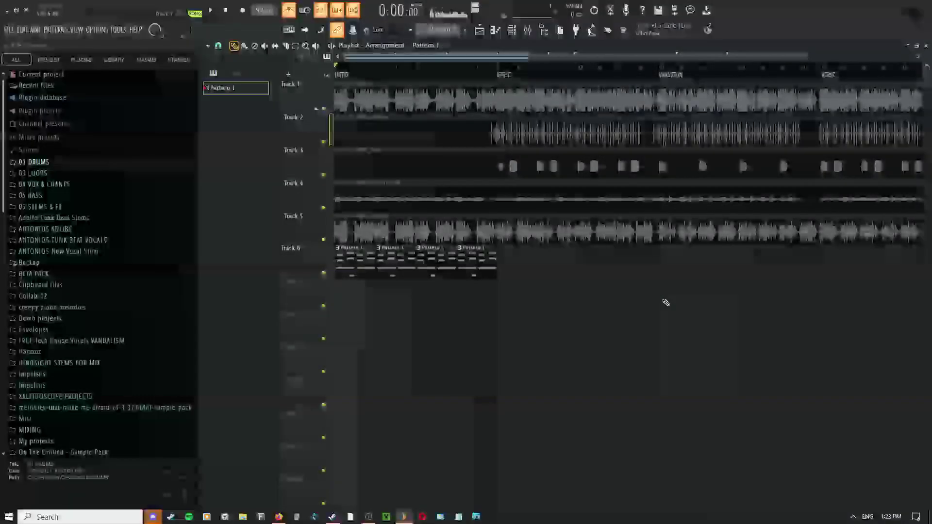
pyautogui.moveTo(723, 291); pyautogui.dragTo(624, 176)
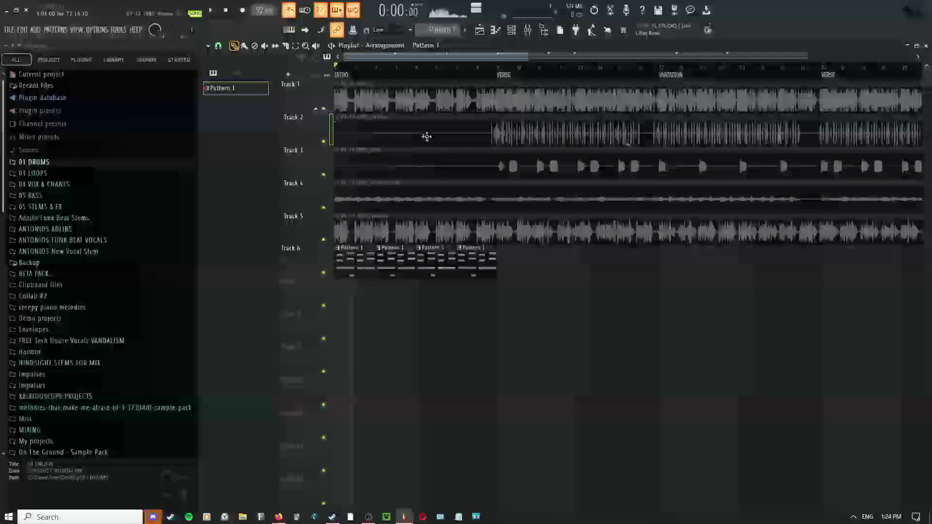
pyautogui.moveTo(685, 213); pyautogui.dragTo(587, 216)
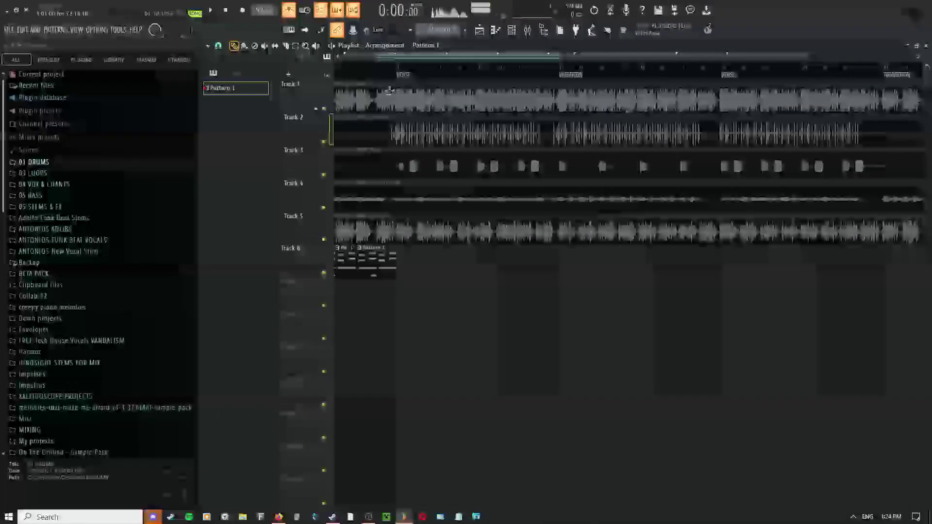
pyautogui.moveTo(616, 120); pyautogui.dragTo(530, 269)
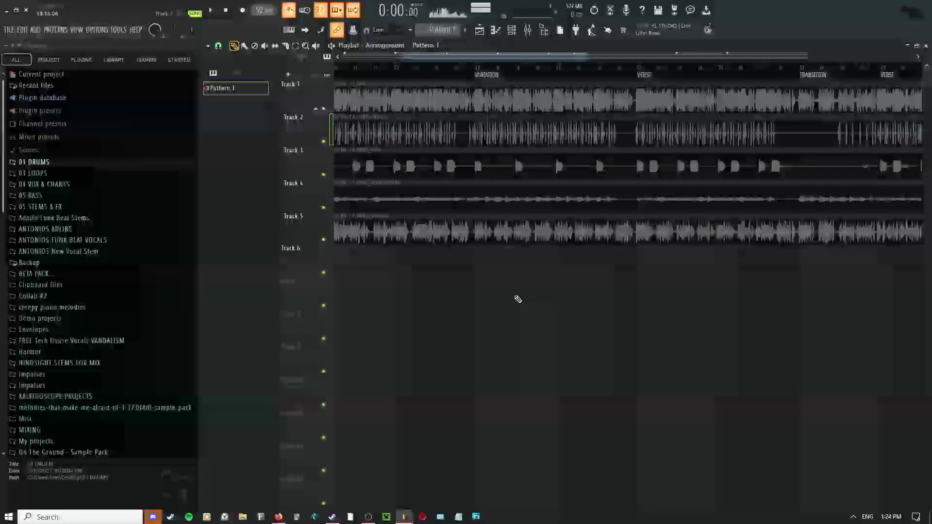
pyautogui.hscroll(-1, 504, 272)
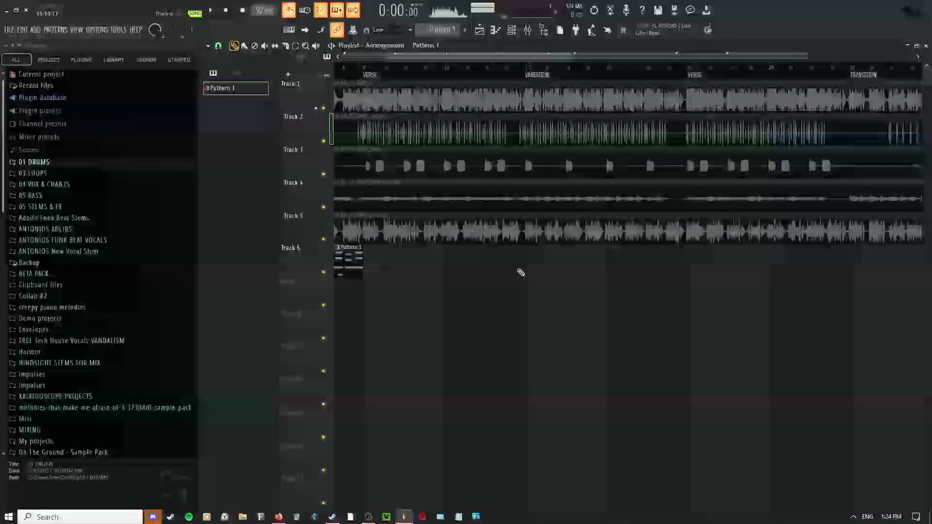
pyautogui.hscroll(-1, 486, 330)
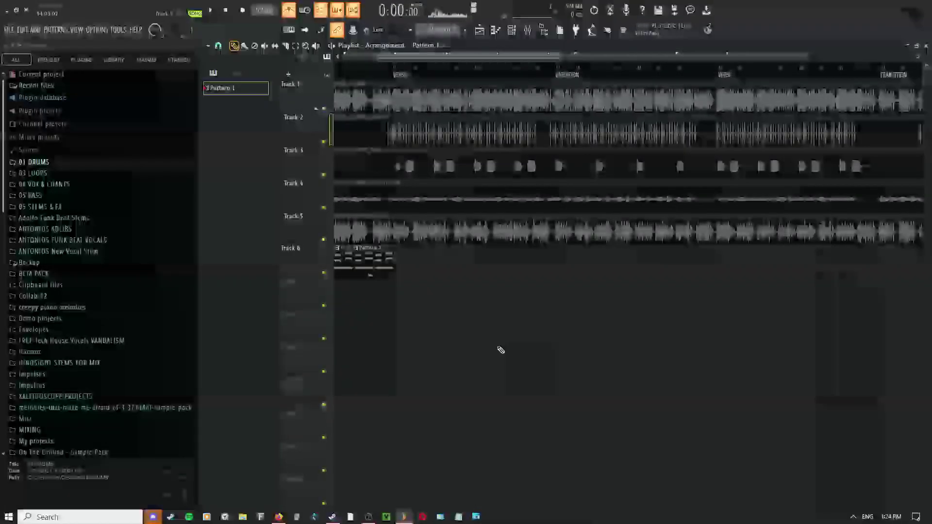
pyautogui.scroll(2, 462, 311)
pyautogui.hscroll(-3, 688, 277)
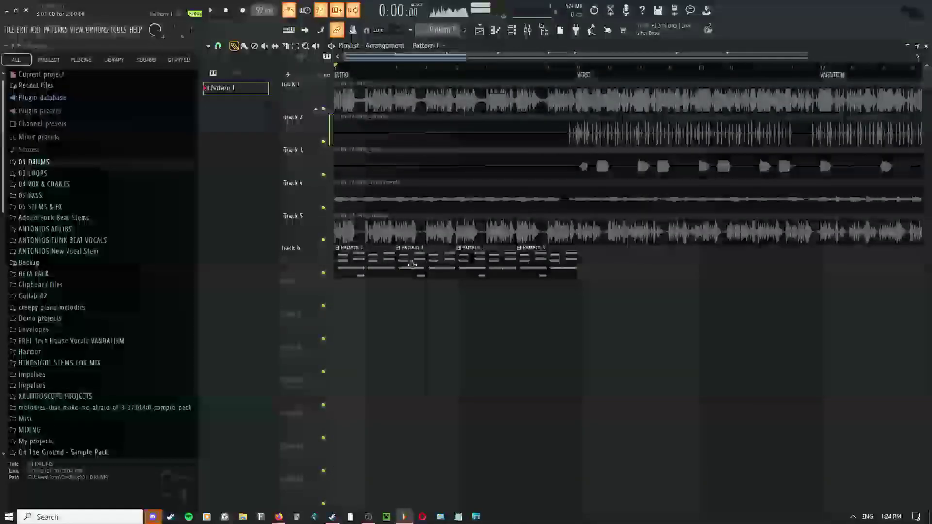
pyautogui.scroll(-1, 520, 266)
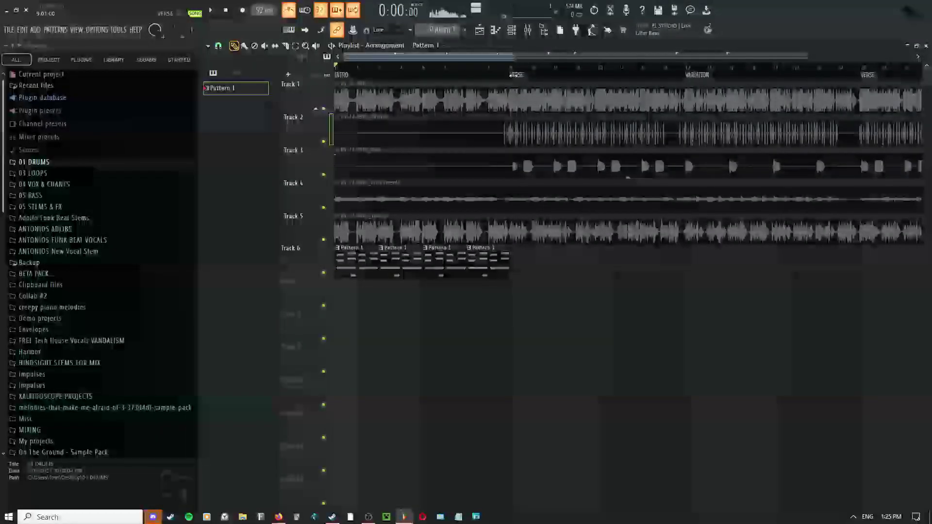
pyautogui.hscroll(1, 508, 116)
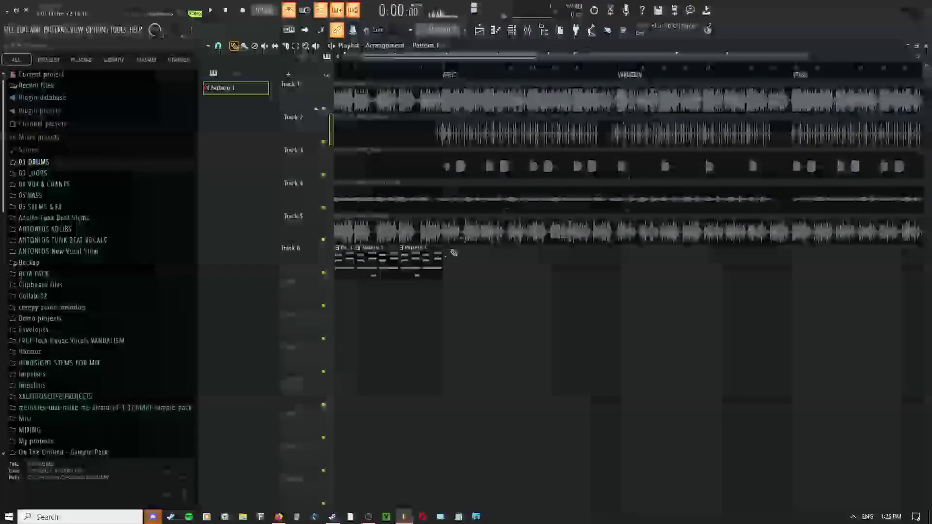
pyautogui.hscroll(-2, 576, 298)
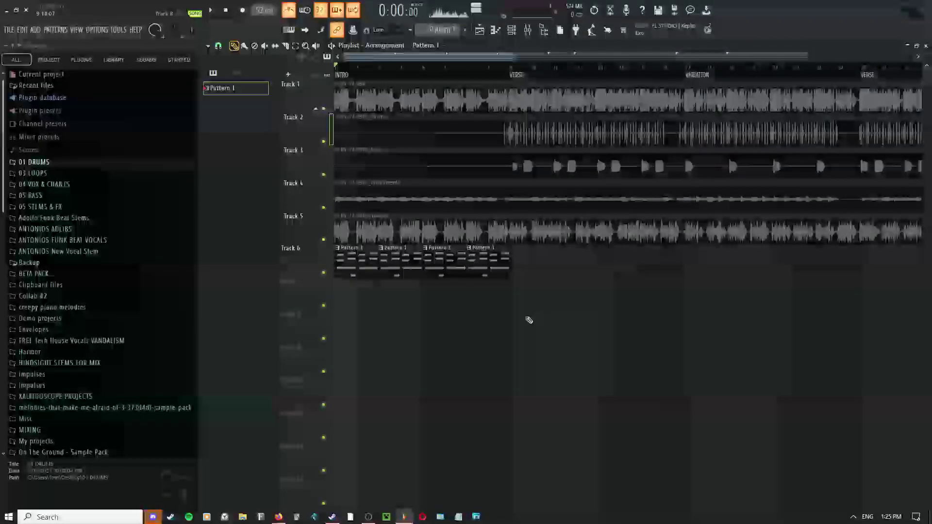
pyautogui.scroll(-3, 499, 324)
pyautogui.scroll(-3, 616, 263)
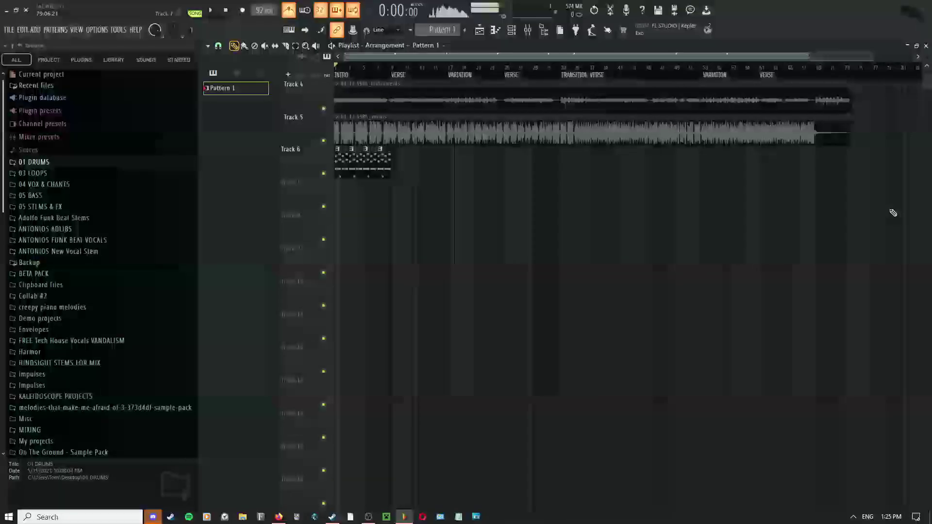
pyautogui.scroll(7, 457, 246)
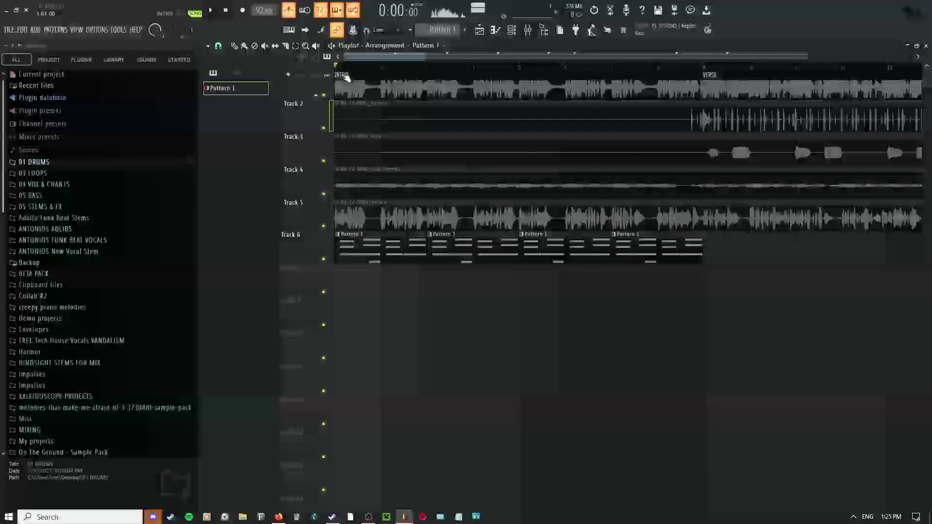
# - Select the INTRO section as the playback range and play it while checking Pattern 1's chords in the piano roll
pyautogui.doubleClick(347, 74)
pyautogui.scroll(-2, 572, 287)
pyautogui.press('space')
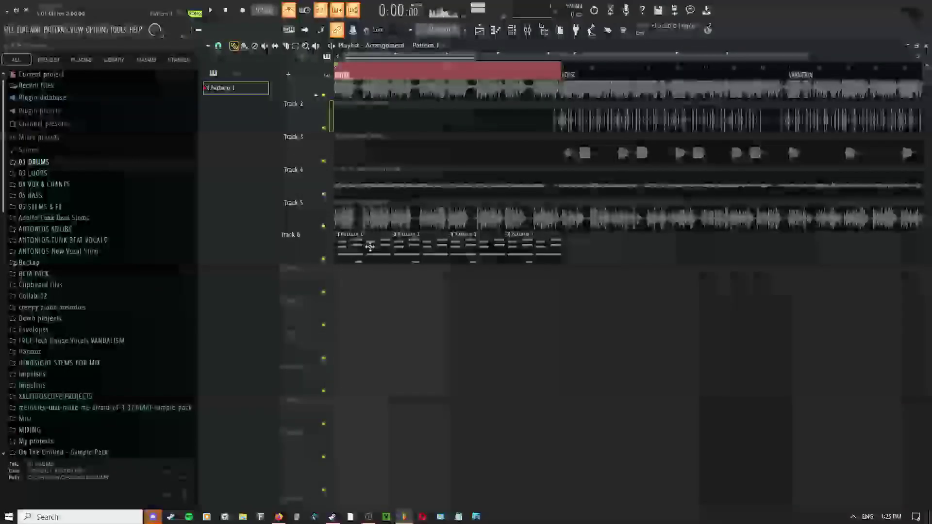
pyautogui.doubleClick(370, 246)
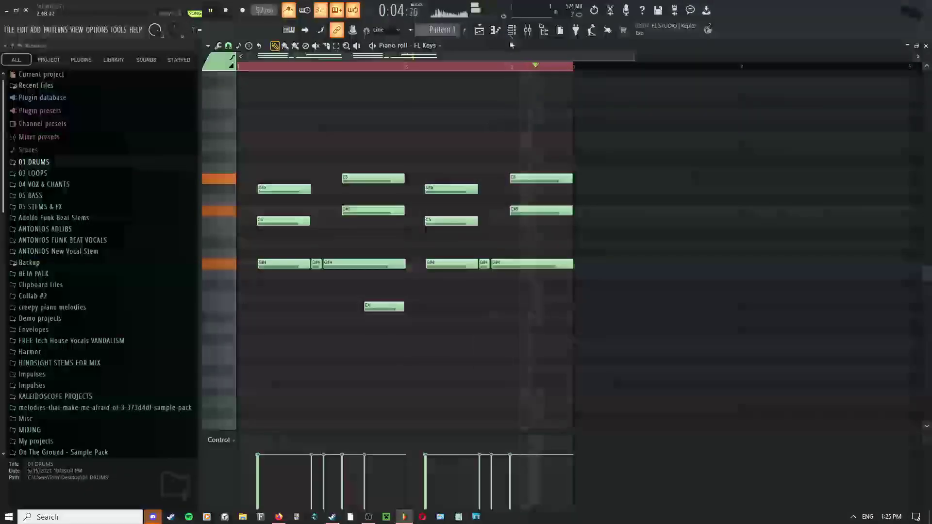
pyautogui.click(480, 33)
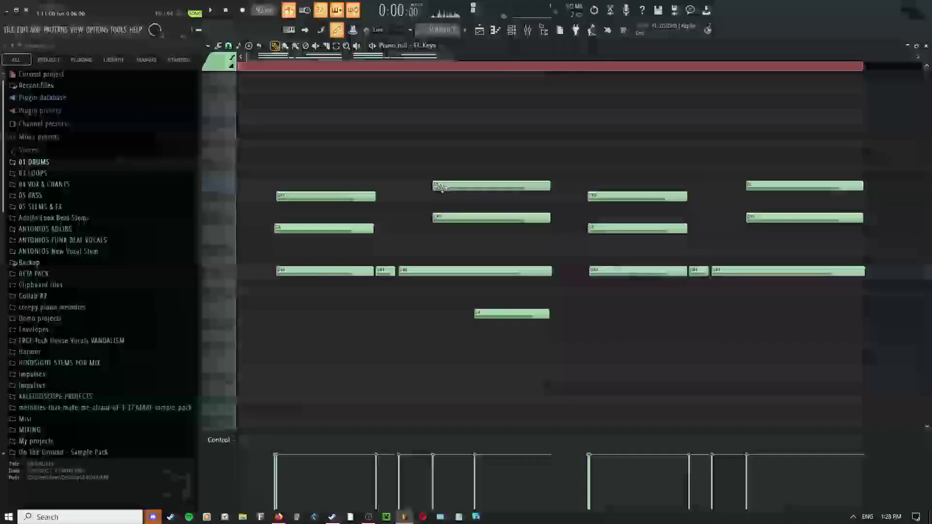
# - Choose a scale for the piano roll's scale highlighting
pyautogui.rightClick(448, 161)
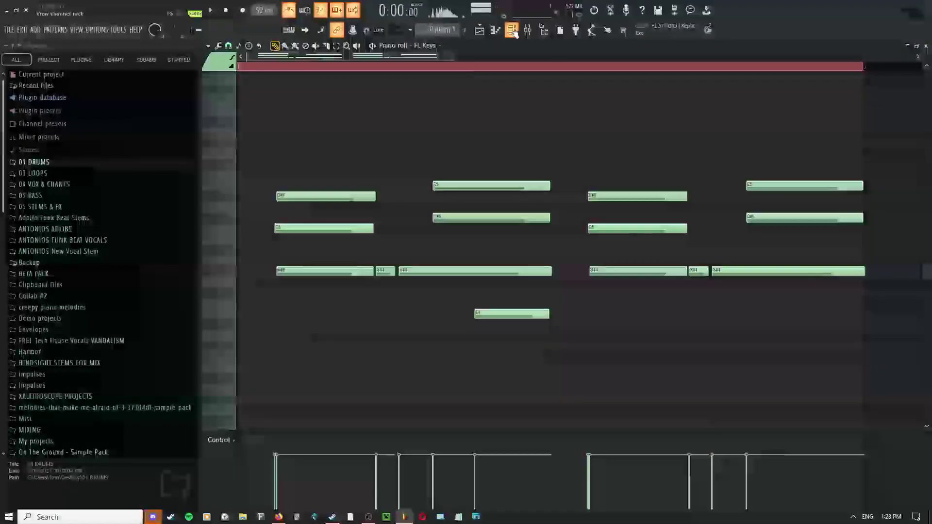
pyautogui.click(228, 46)
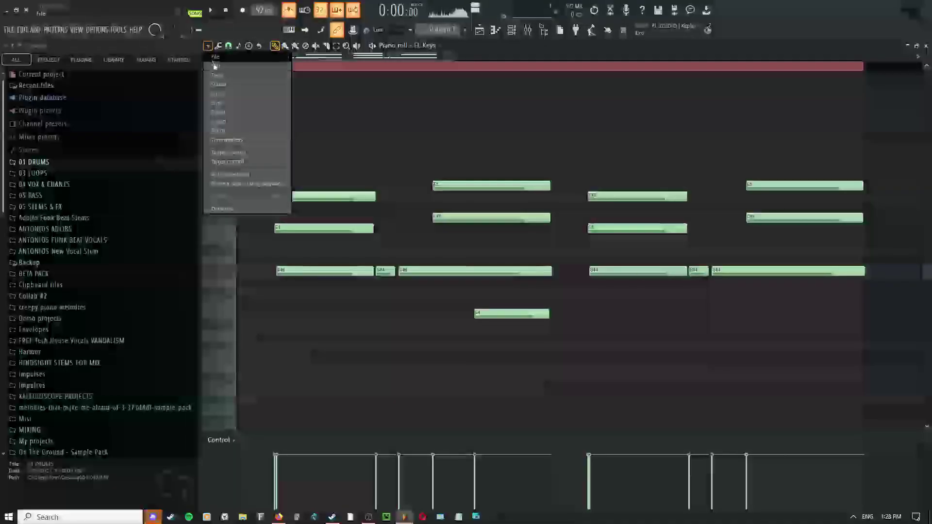
pyautogui.moveTo(217, 93)
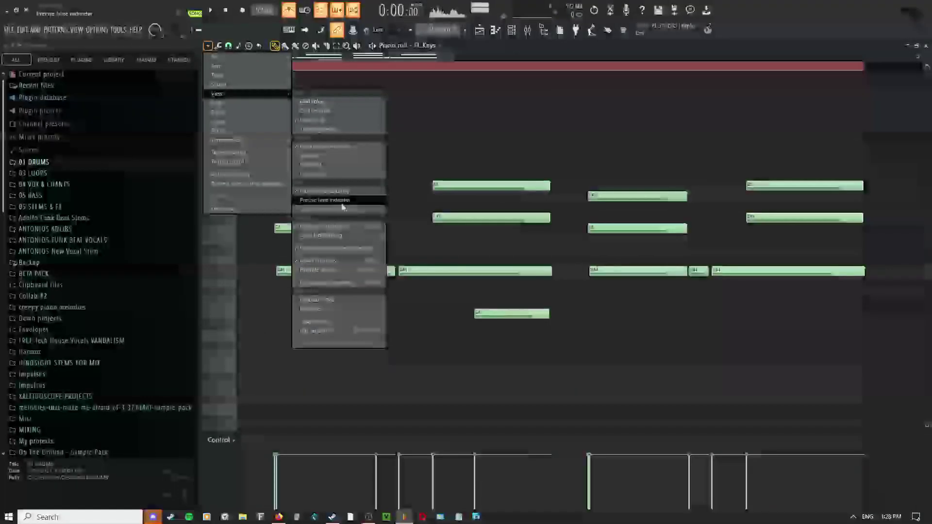
pyautogui.moveTo(368, 235)
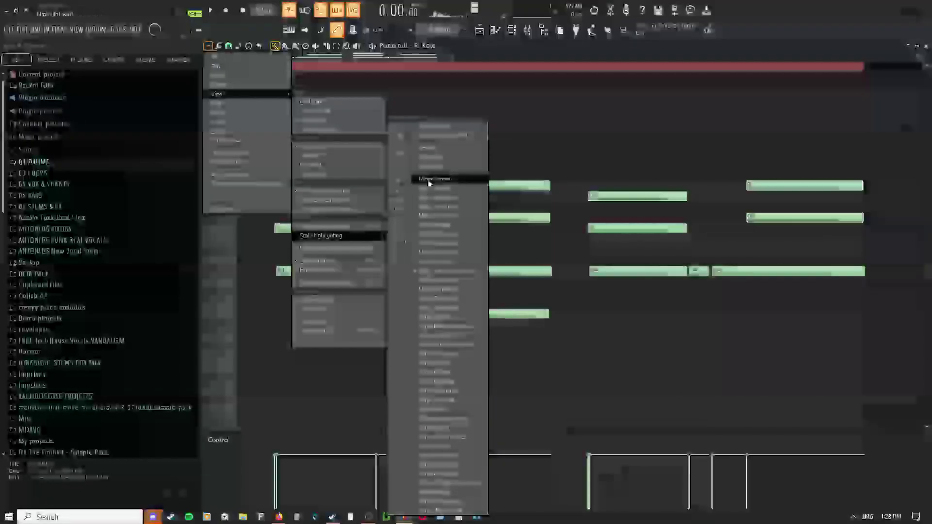
pyautogui.click(427, 179)
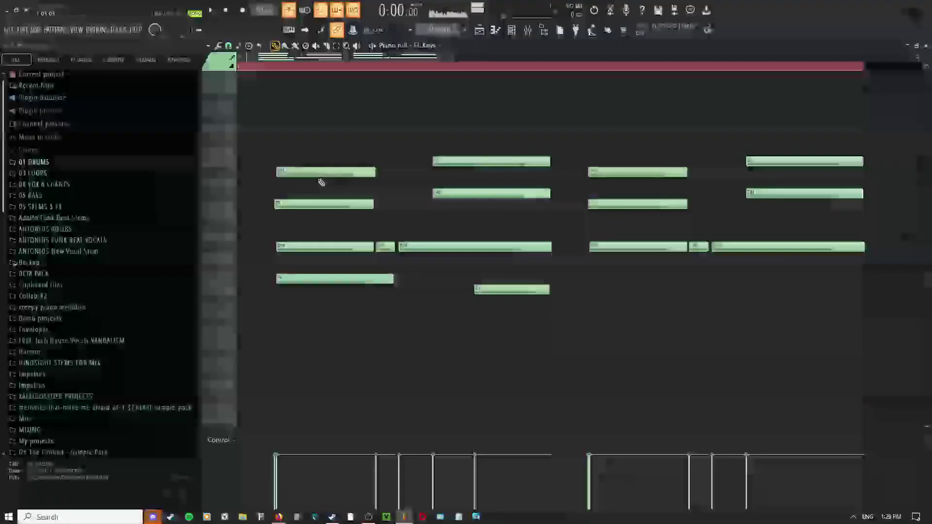
# - Delete the first chord's D#5 note, lower the second chord and the pattern's second half by three semitones, and play the result
pyautogui.rightClick(468, 193)
pyautogui.moveTo(479, 183)
pyautogui.mouseDown()
pyautogui.moveTo(468, 193)
pyautogui.moveTo(467, 291)
pyautogui.mouseUp()
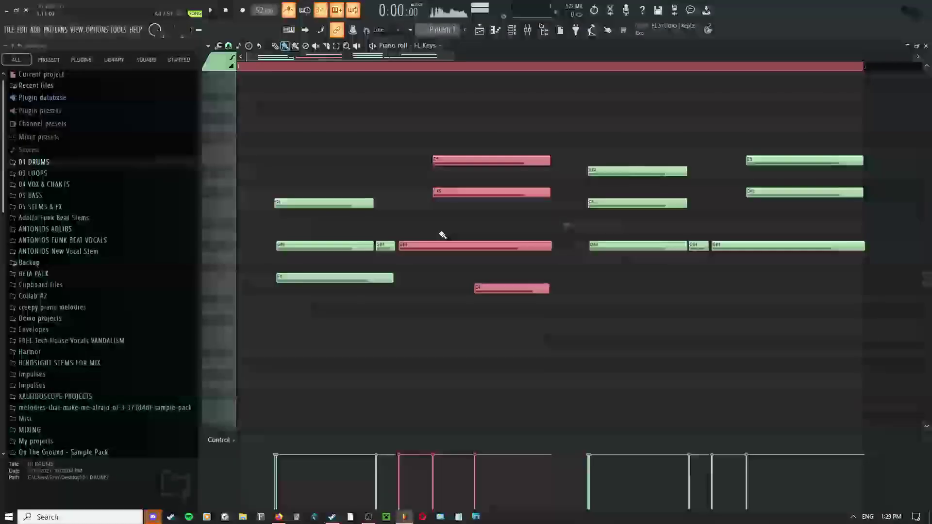
pyautogui.moveTo(512, 254); pyautogui.dragTo(514, 276)
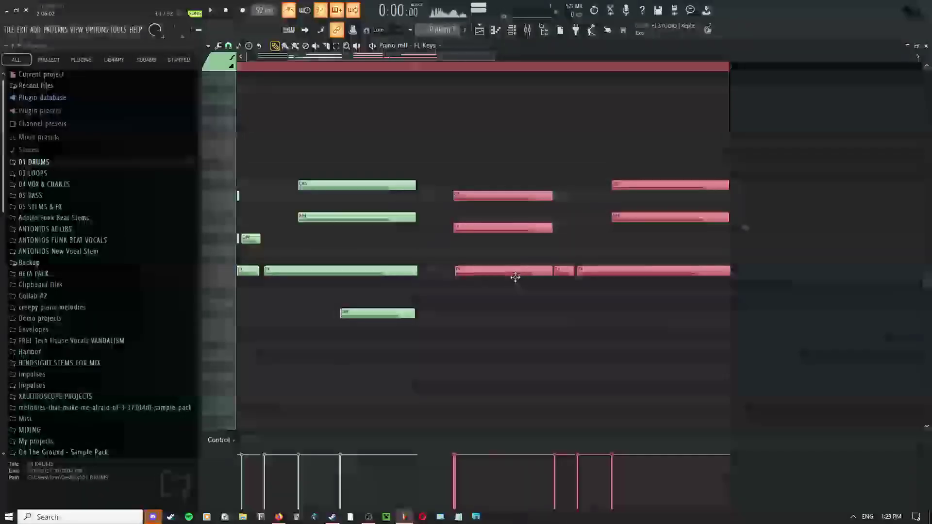
pyautogui.moveTo(611, 258); pyautogui.dragTo(746, 255)
pyautogui.press('space')
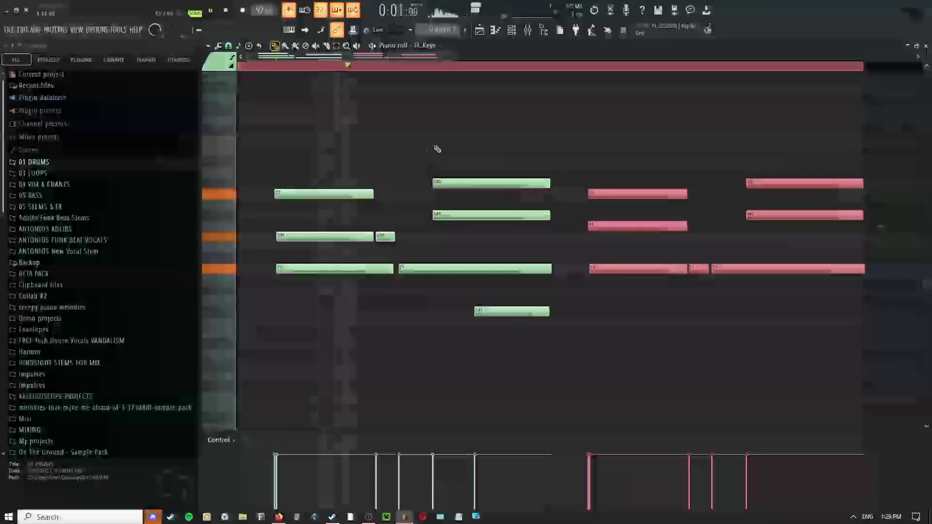
pyautogui.press('space')
# - Move the short G#4 note after the first chord down to F4 and play the pattern
pyautogui.moveTo(387, 239); pyautogui.dragTo(384, 265)
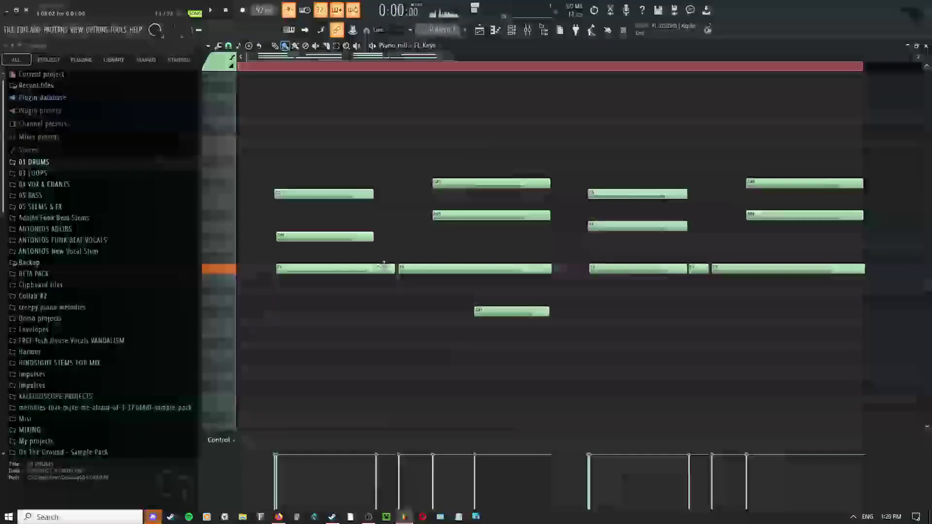
pyautogui.press('space')
pyautogui.rightClick(424, 228)
pyautogui.click(439, 241)
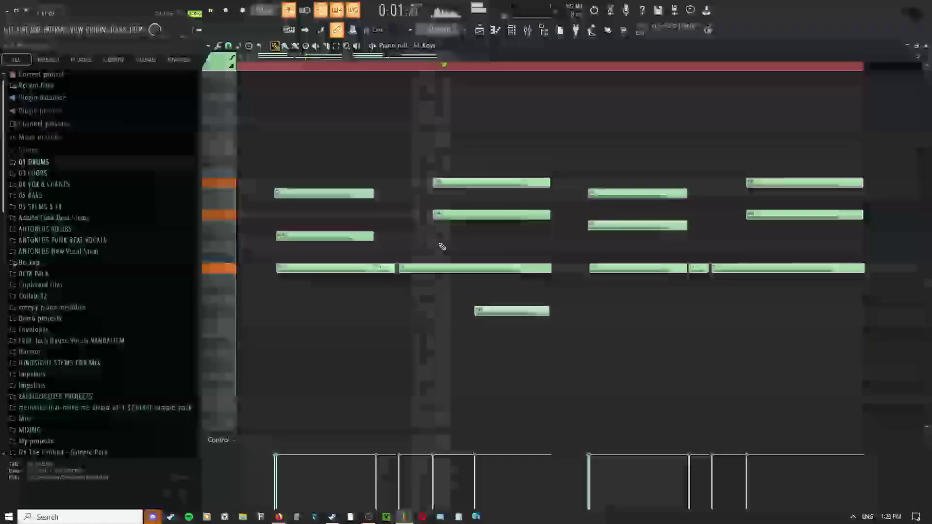
pyautogui.press('space')
# - Lower the middle note of the third chord by one semitone to G#4 and play the pattern
pyautogui.moveTo(624, 219); pyautogui.dragTo(469, 205)
pyautogui.moveTo(643, 214); pyautogui.dragTo(642, 226)
pyautogui.moveTo(622, 234); pyautogui.dragTo(528, 233)
pyautogui.press('space')
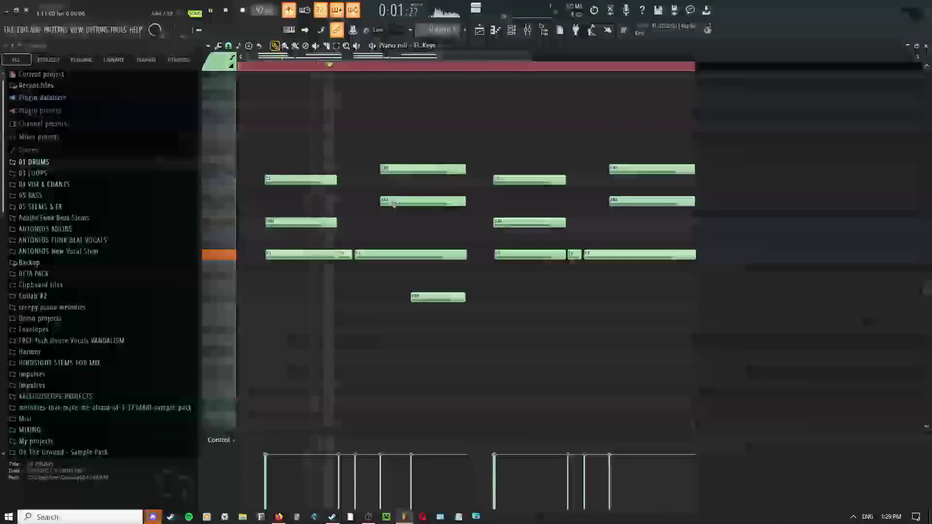
pyautogui.press('space')
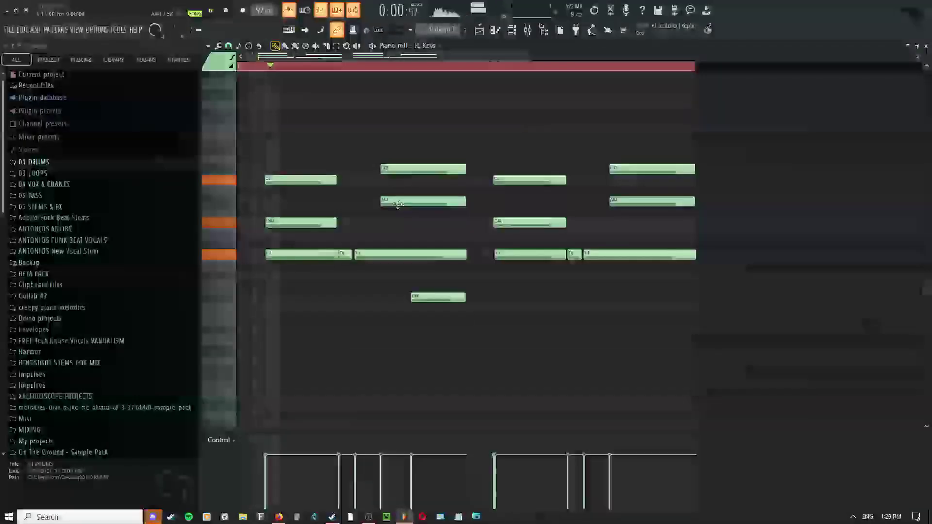
# - Listen to the edited chords in the piano roll and return to the playlist arrangement
pyautogui.middleClick(425, 233)
pyautogui.click(619, 287)
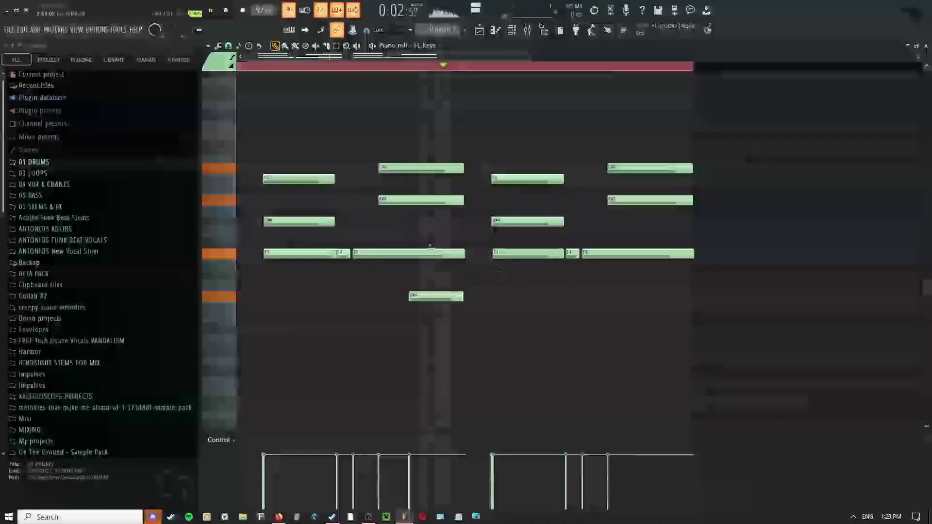
pyautogui.middleClick(366, 204)
pyautogui.click(381, 219)
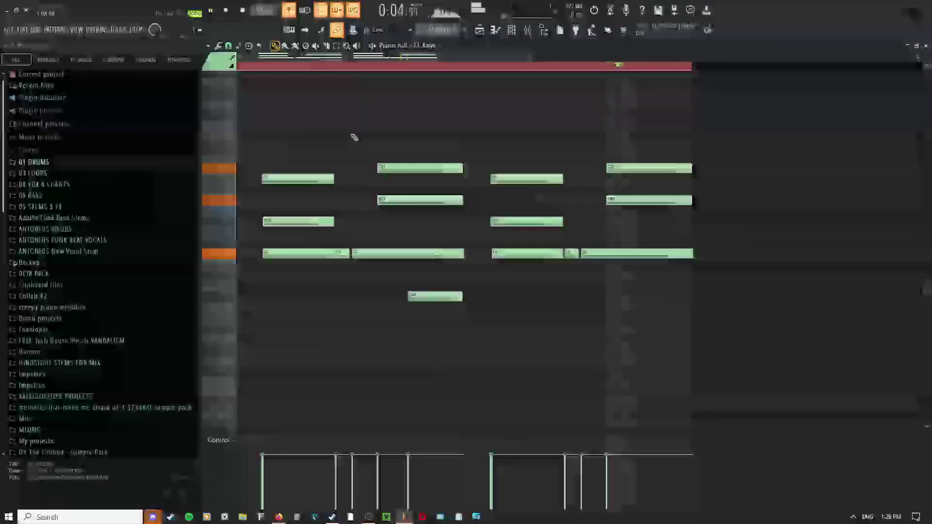
pyautogui.middleClick(353, 134)
pyautogui.moveTo(394, 157)
pyautogui.click(569, 186)
pyautogui.hotkey('ctrl', 'z')
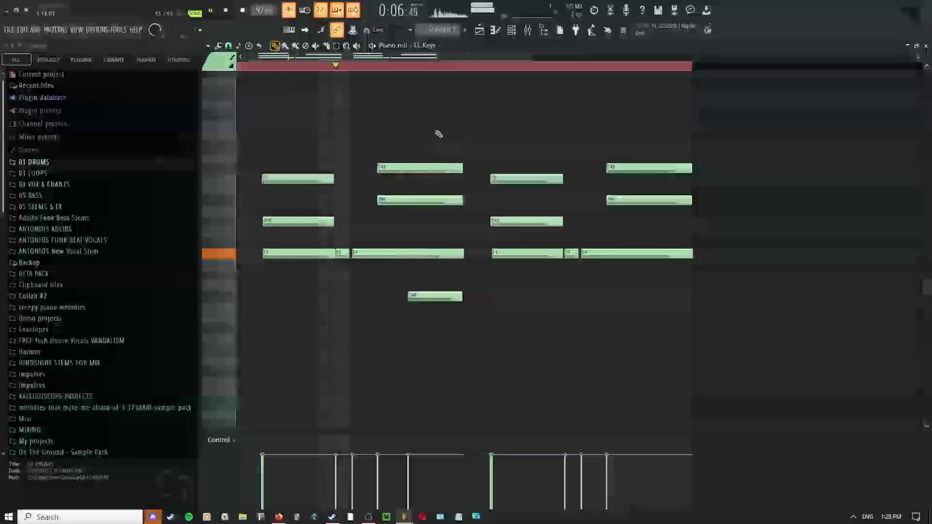
pyautogui.click(479, 31)
pyautogui.click(479, 31)
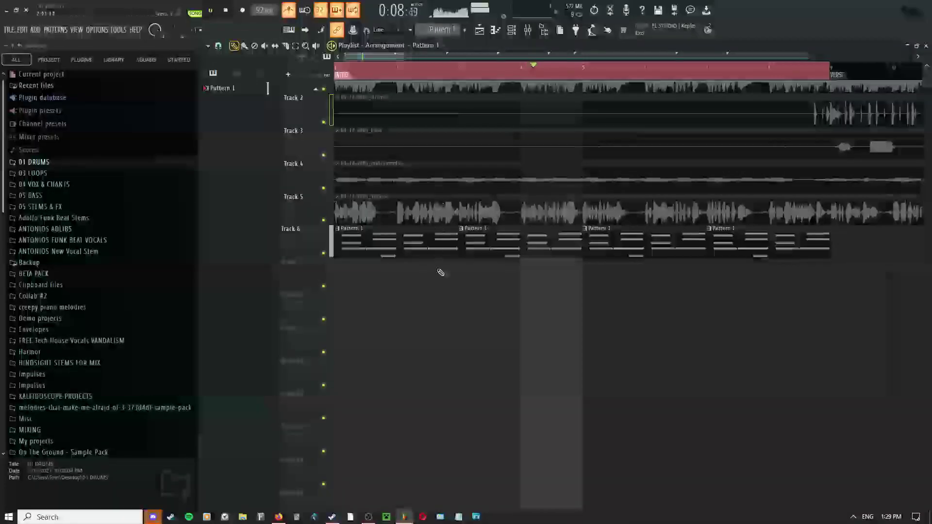
# - Open Pattern 1 in the piano roll and stagger the first chord, with C5 at the pattern's start, G#4 second and F4 last
pyautogui.doubleClick(357, 255)
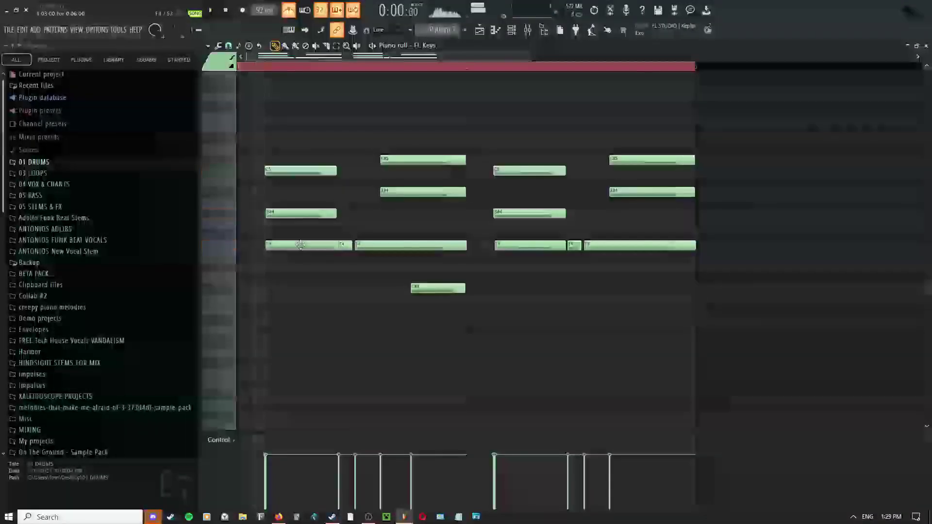
pyautogui.moveTo(280, 214); pyautogui.dragTo(309, 214)
pyautogui.moveTo(286, 245); pyautogui.dragTo(315, 247)
pyautogui.press('space')
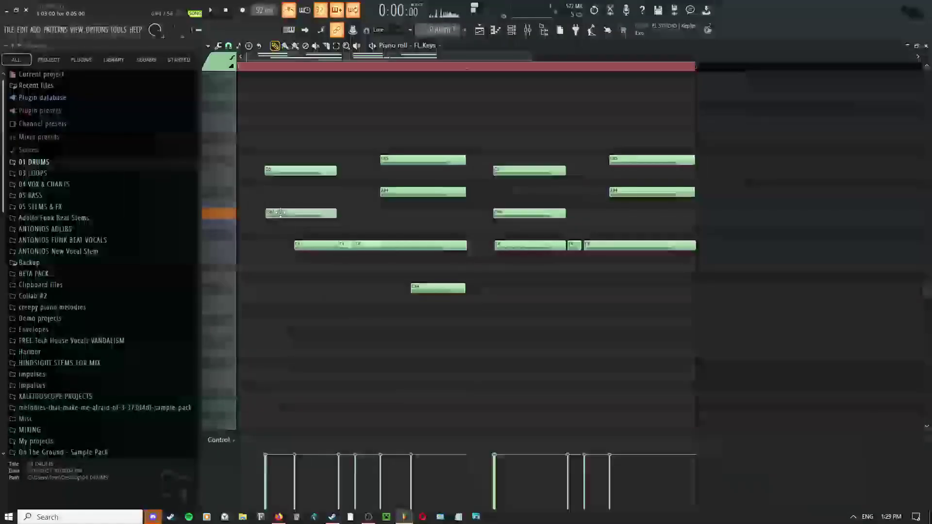
pyautogui.press('space')
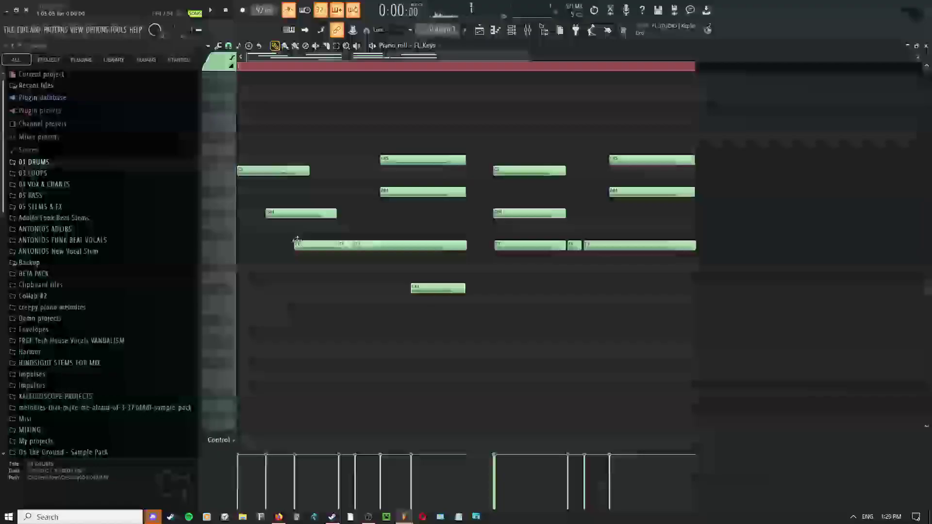
# - Delete the first chord's staggered F4 note and play the pattern
pyautogui.rightClick(321, 246)
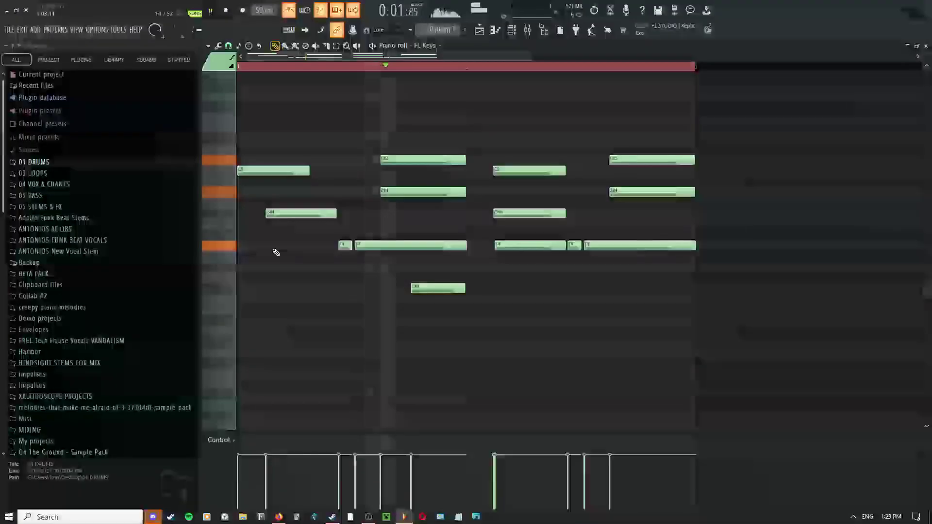
pyautogui.press('space')
pyautogui.press('space')
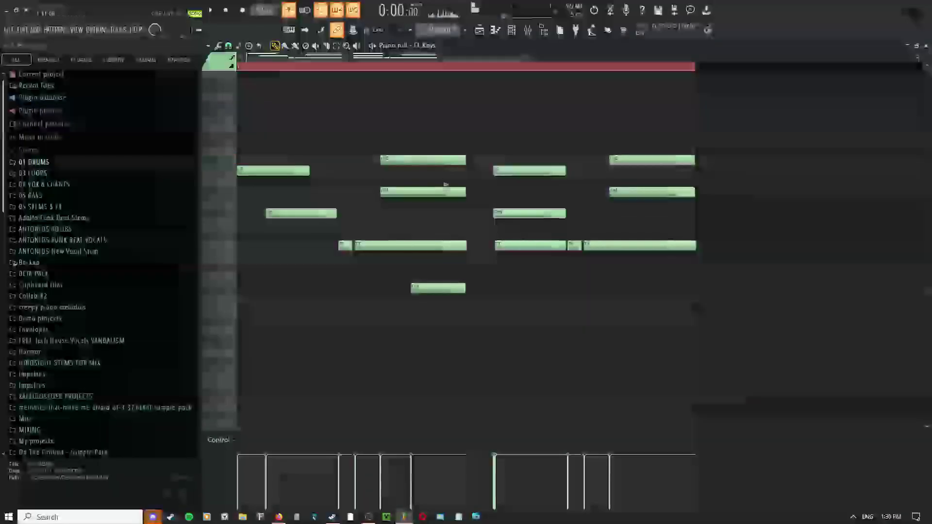
# - Replace the low C#4 note under the second chord with an F3 that ends with the chord
pyautogui.click(424, 171)
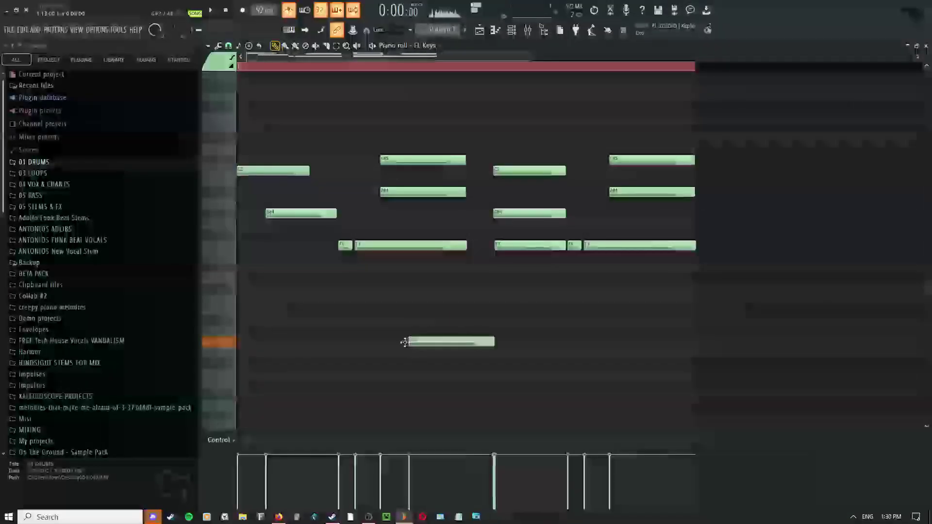
pyautogui.moveTo(439, 342)
pyautogui.mouseDown()
pyautogui.moveTo(406, 357)
pyautogui.moveTo(449, 347)
pyautogui.mouseUp()
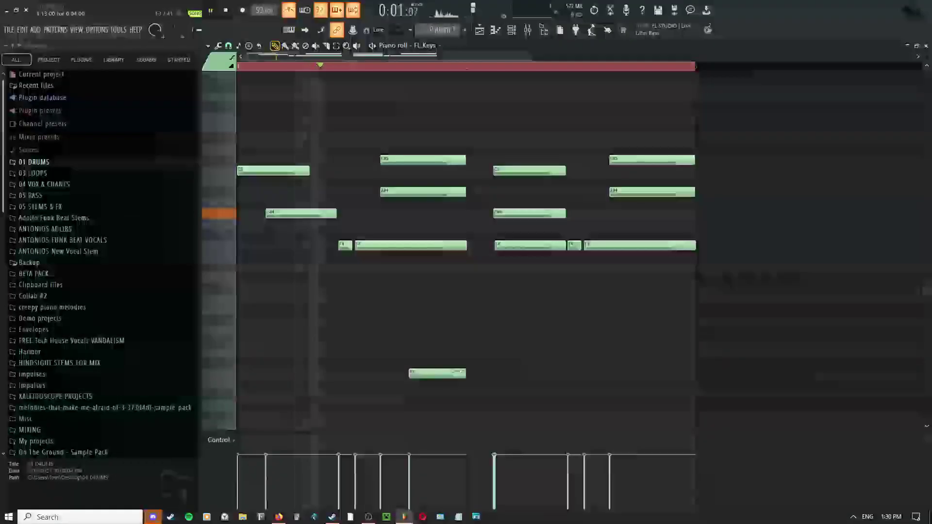
# - Shift the third chord's C5 earlier so it starts before G#4, and delete that chord's F4 note
pyautogui.rightClick(424, 258)
pyautogui.click(442, 293)
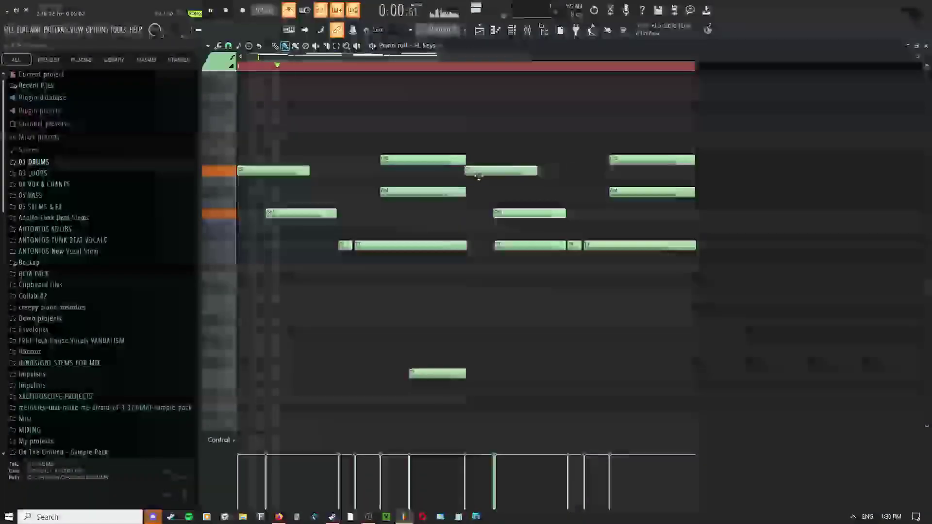
pyautogui.rightClick(499, 245)
pyautogui.click(525, 262)
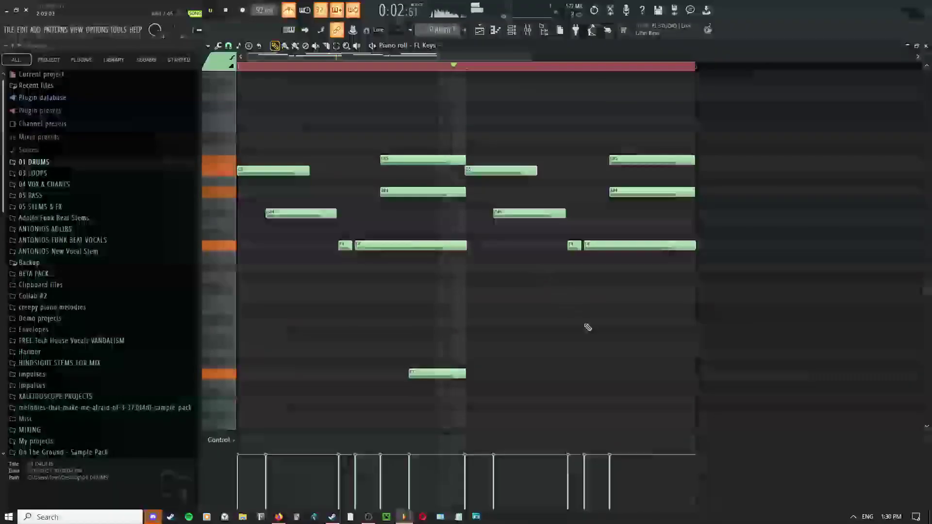
# - Add an F3 note under the last chord up to the pattern's end and select both low F3 notes
pyautogui.click(639, 373)
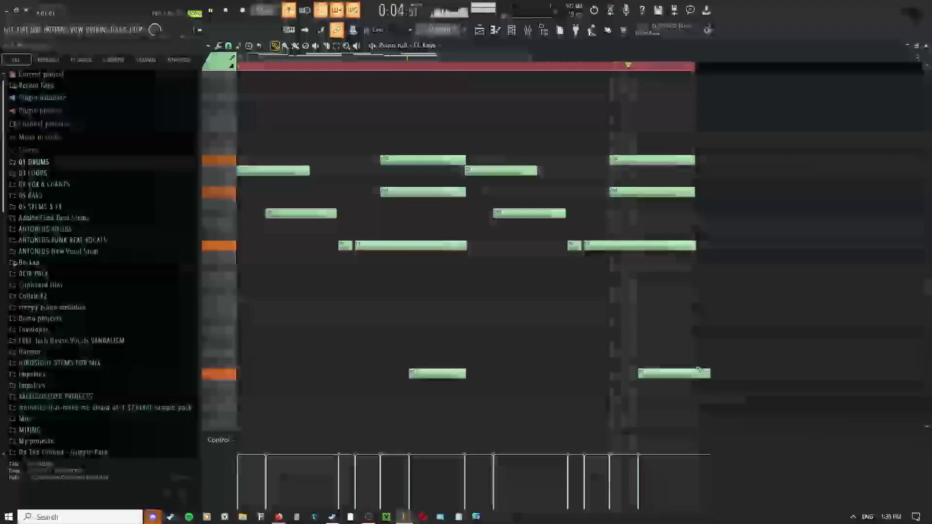
pyautogui.moveTo(710, 374); pyautogui.dragTo(695, 374)
pyautogui.scroll(4, 427, 368)
pyautogui.keyDown('ctrl'); pyautogui.moveTo(699, 388); pyautogui.dragTo(444, 374); pyautogui.keyUp('ctrl')
pyautogui.scroll(-4, 432, 368)
pyautogui.scroll(2, 448, 375)
pyautogui.scroll(-3, 444, 370)
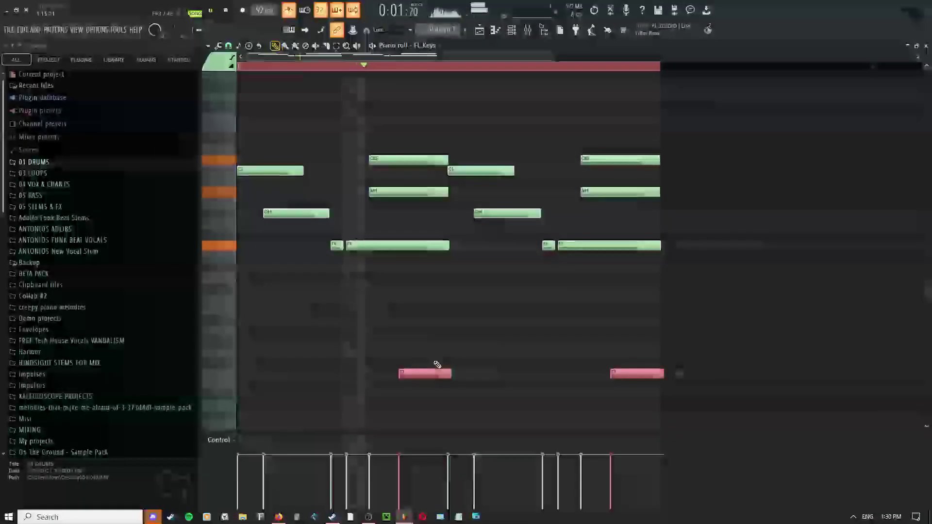
# - Trim both low F3 notes so they end exactly with the chords above them
pyautogui.scroll(2, 433, 375)
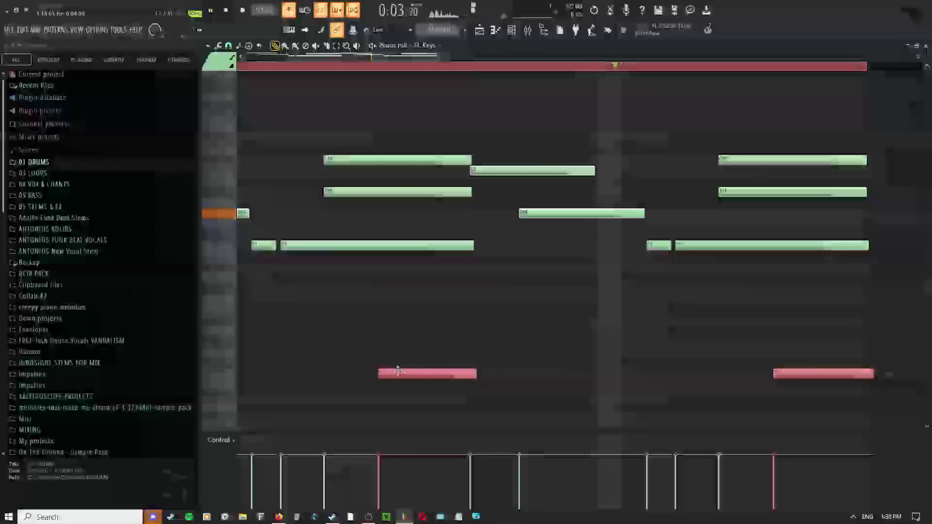
pyautogui.scroll(2, 358, 389)
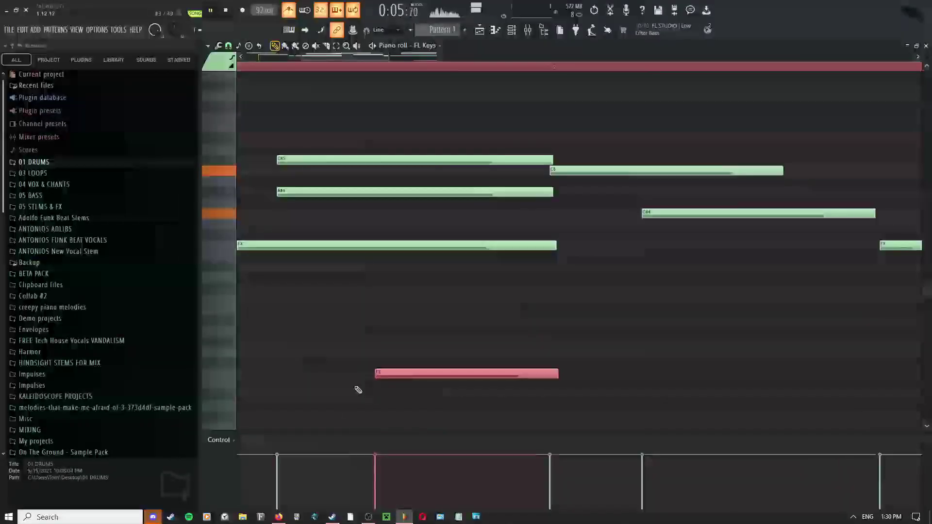
pyautogui.scroll(-2, 403, 384)
pyautogui.rightClick(409, 343)
pyautogui.click(423, 406)
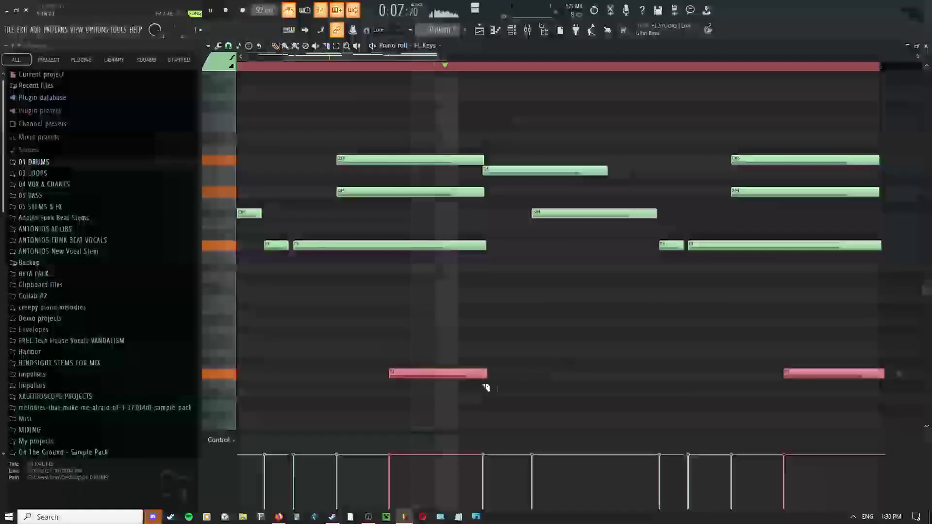
pyautogui.moveTo(491, 380); pyautogui.dragTo(491, 385)
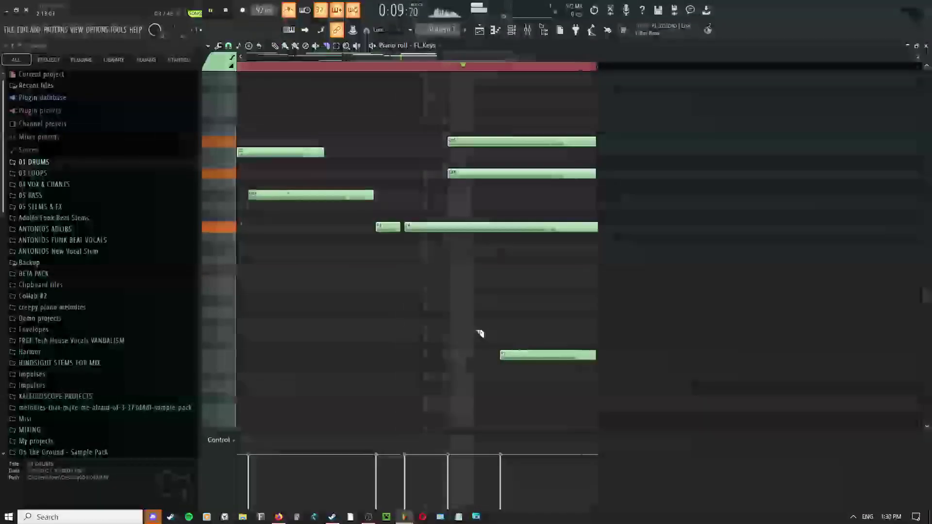
pyautogui.scroll(-2, 476, 333)
pyautogui.rightClick(414, 259)
pyautogui.click(428, 272)
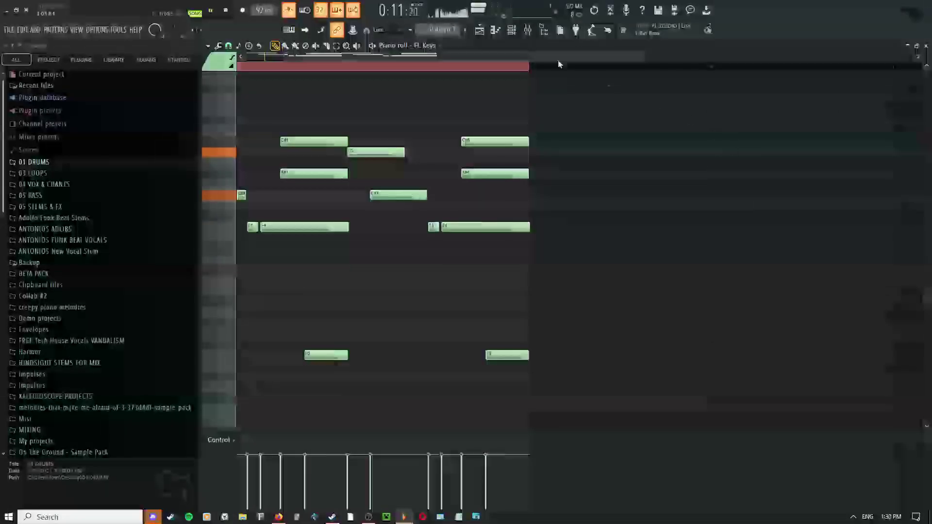
# - Return to the playlist, select the intro's Pattern 1 clips and duplicate them through to the end of the song
pyautogui.click(511, 30)
pyautogui.click(479, 30)
pyautogui.moveTo(486, 270); pyautogui.dragTo(318, 251)
pyautogui.rightClick(381, 258)
pyautogui.click(404, 272)
pyautogui.hotkey('ctrl', 'b')
pyautogui.hotkey('ctrl', 'b')
pyautogui.scroll(-5, 515, 318)
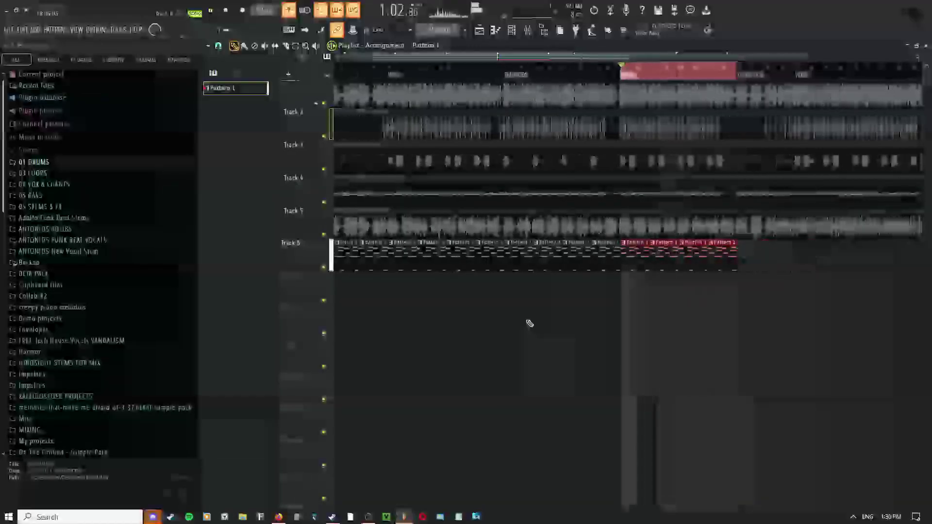
pyautogui.hotkey('ctrl', 'b')
pyautogui.hotkey('ctrl', 'b')
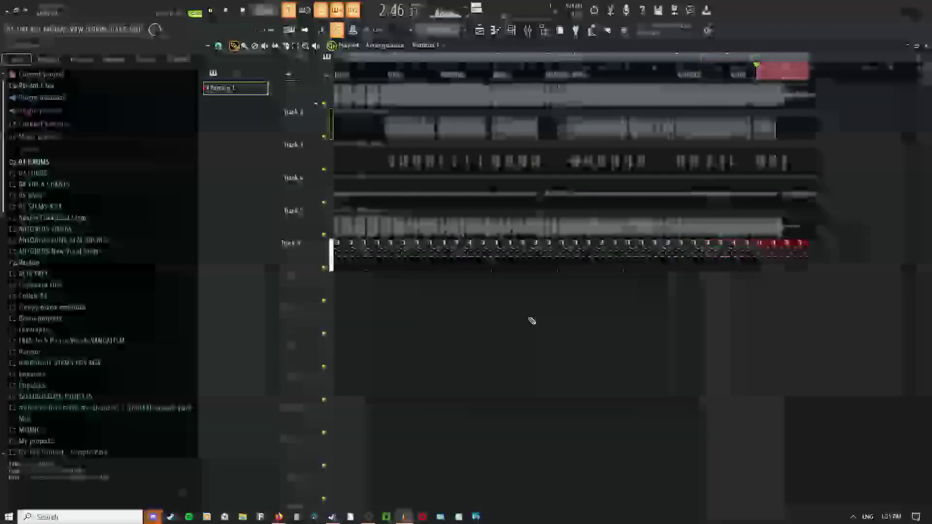
pyautogui.rightClick(510, 307)
pyautogui.click(449, 311)
pyautogui.scroll(3, 422, 307)
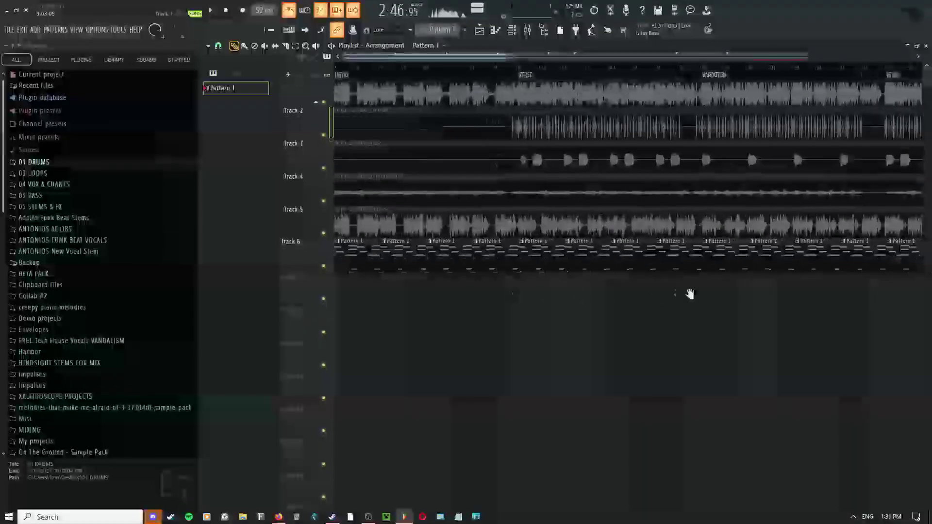
pyautogui.rightClick(463, 292)
pyautogui.press('Escape')
pyautogui.rightClick(503, 298)
pyautogui.click(516, 313)
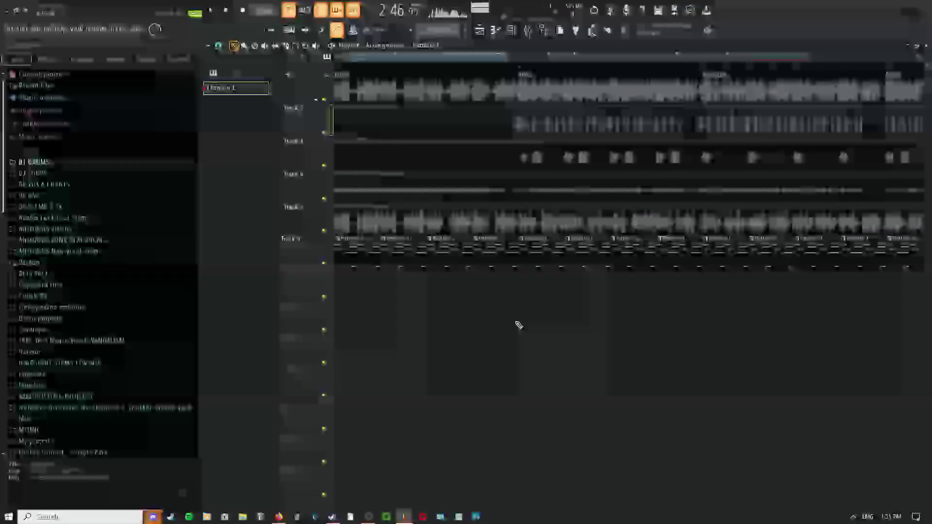
pyautogui.rightClick(532, 286)
pyautogui.click(533, 285)
pyautogui.rightClick(509, 302)
pyautogui.press('Escape')
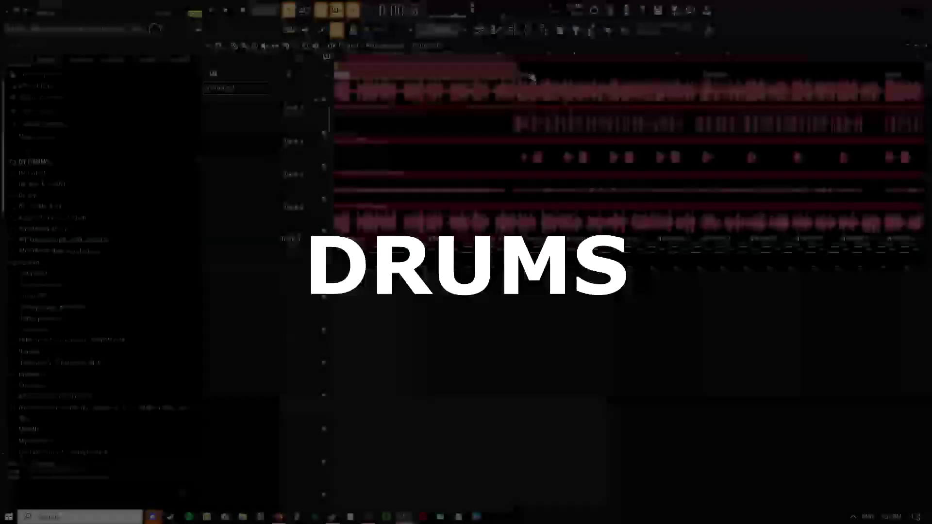
# - Select the verse section as the playback range and filter the channel rack to the unsorted channels
pyautogui.rightClick(563, 117)
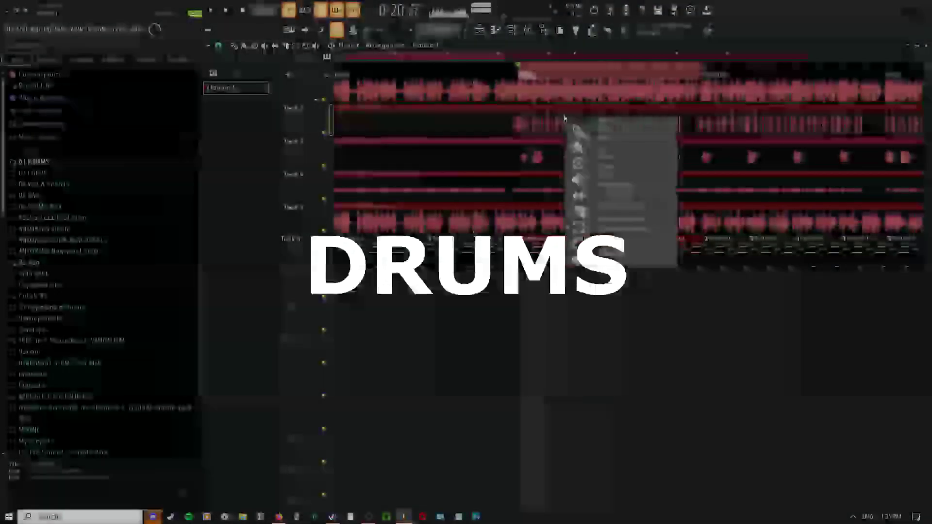
pyautogui.press('Escape')
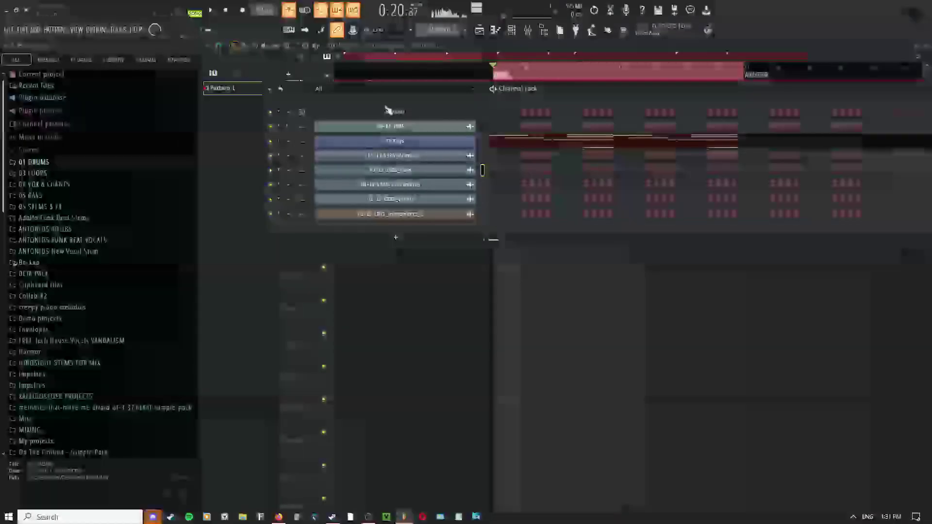
pyautogui.click(354, 90)
pyautogui.click(335, 91)
pyautogui.click(335, 90)
pyautogui.click(326, 121)
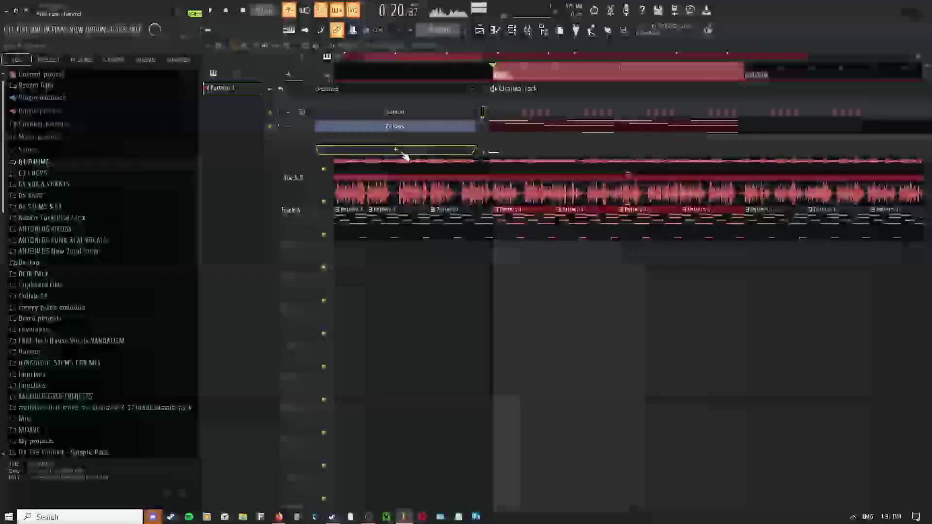
# - Add an FPC drum channel to the channel rack and open its piano roll
pyautogui.click(405, 152)
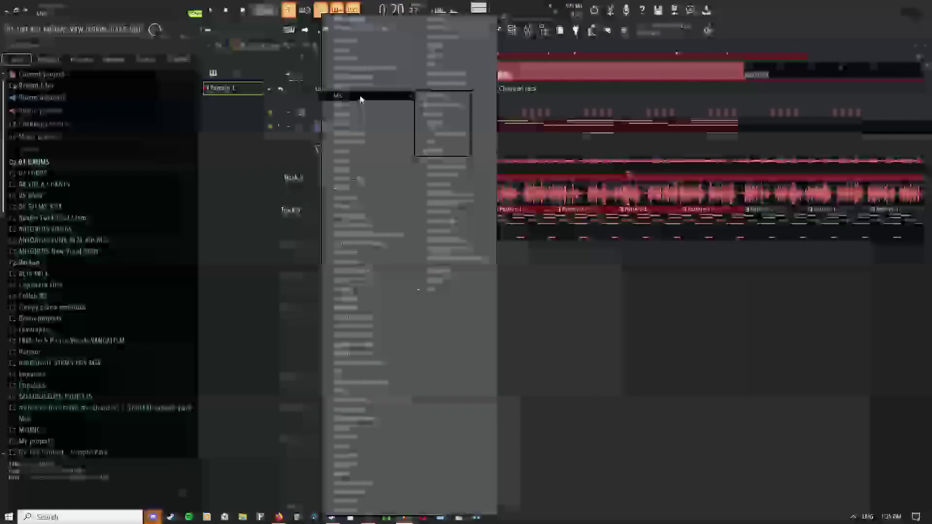
pyautogui.moveTo(409, 52)
pyautogui.click(442, 79)
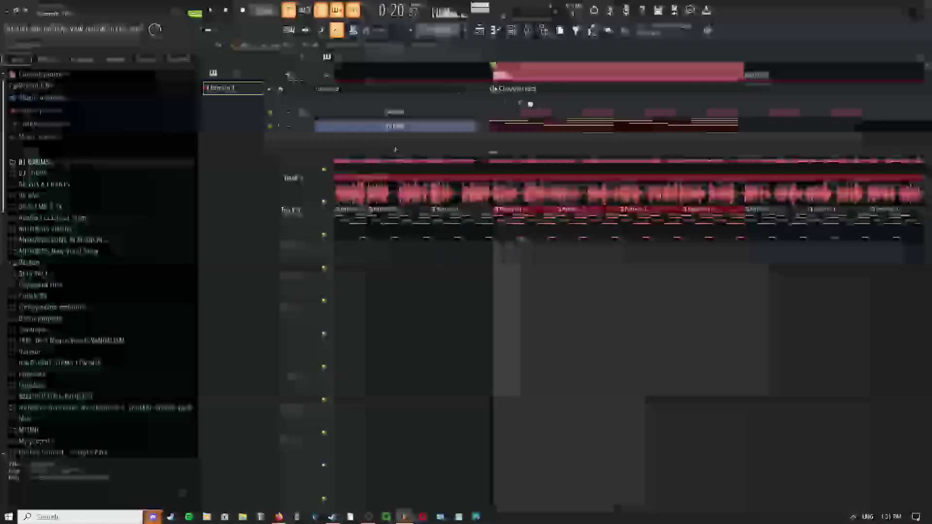
pyautogui.rightClick(460, 144)
pyautogui.click(487, 144)
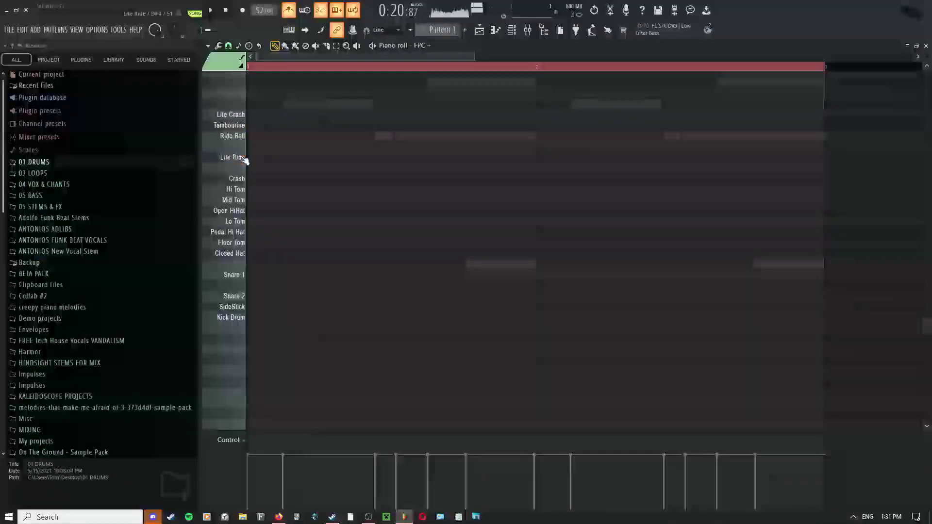
# - Audition the FPC drum sounds and place eight short, evenly spaced Closed Hat hits across the first bar
pyautogui.click(242, 210)
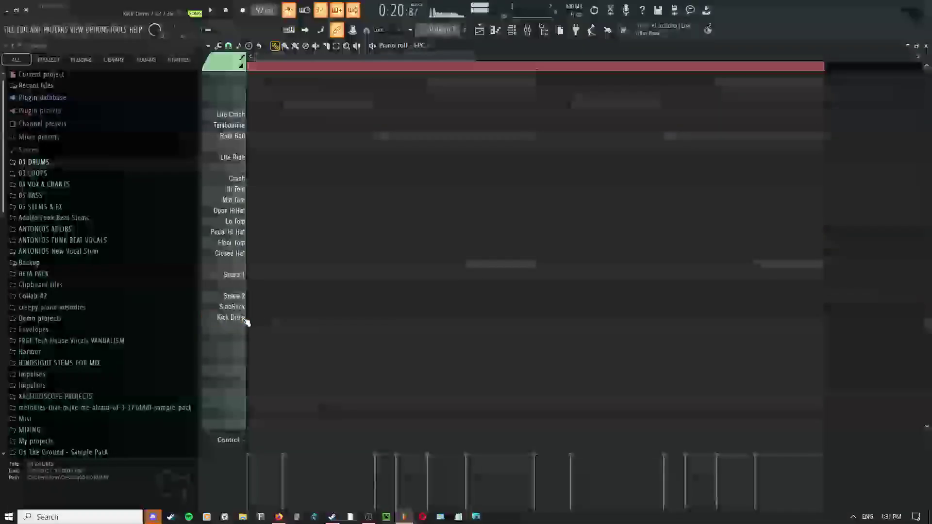
pyautogui.click(254, 307)
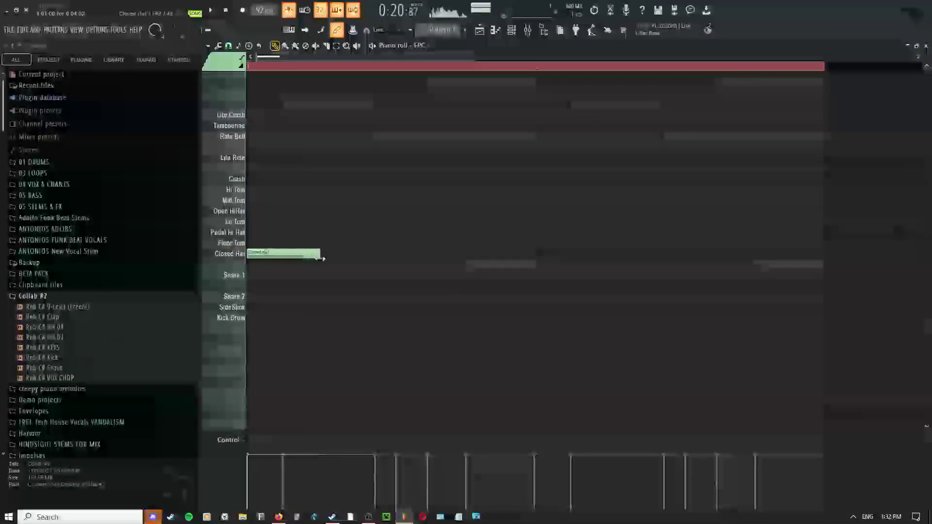
pyautogui.click(319, 253)
pyautogui.click(354, 253)
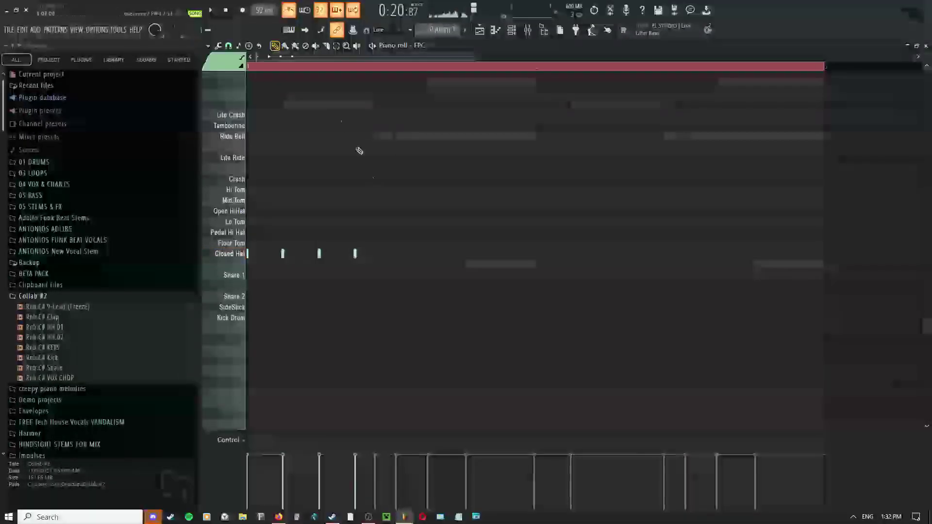
pyautogui.click(427, 253)
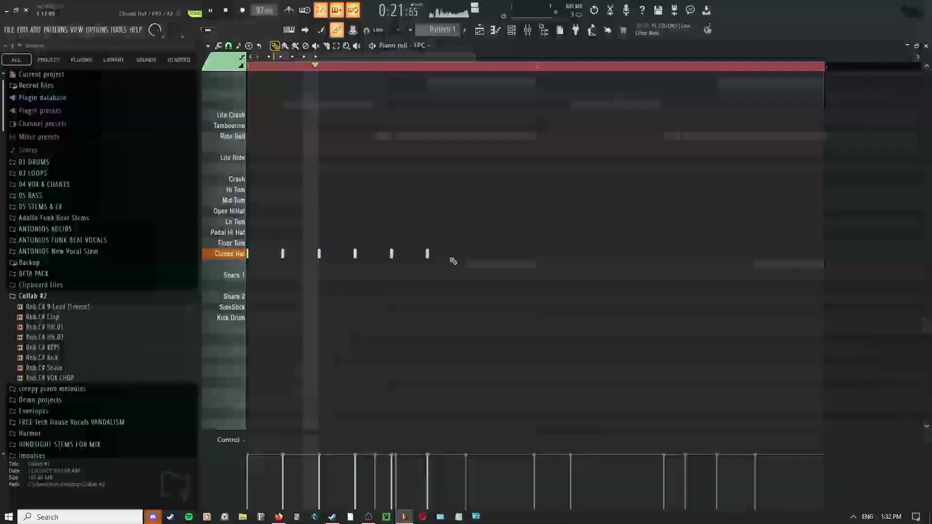
pyautogui.click(464, 253)
pyautogui.click(499, 253)
# - Continue the evenly spaced Closed Hat hits with eight more across the second bar
pyautogui.click(536, 254)
pyautogui.click(572, 253)
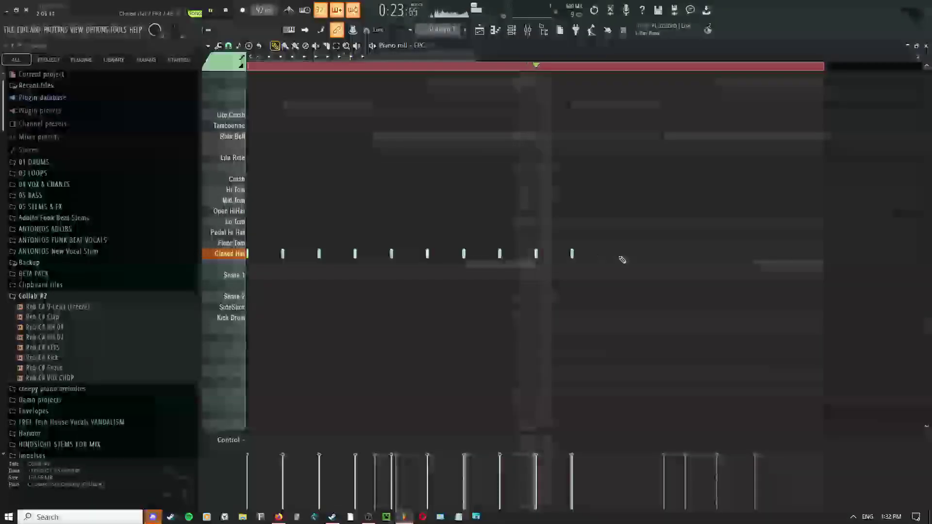
pyautogui.click(626, 254)
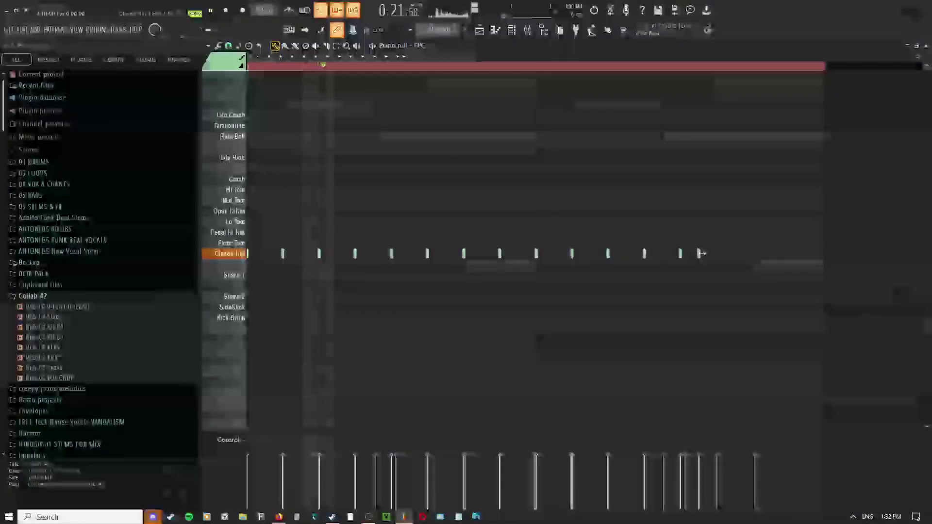
pyautogui.click(699, 253)
pyautogui.click(720, 253)
pyautogui.click(763, 254)
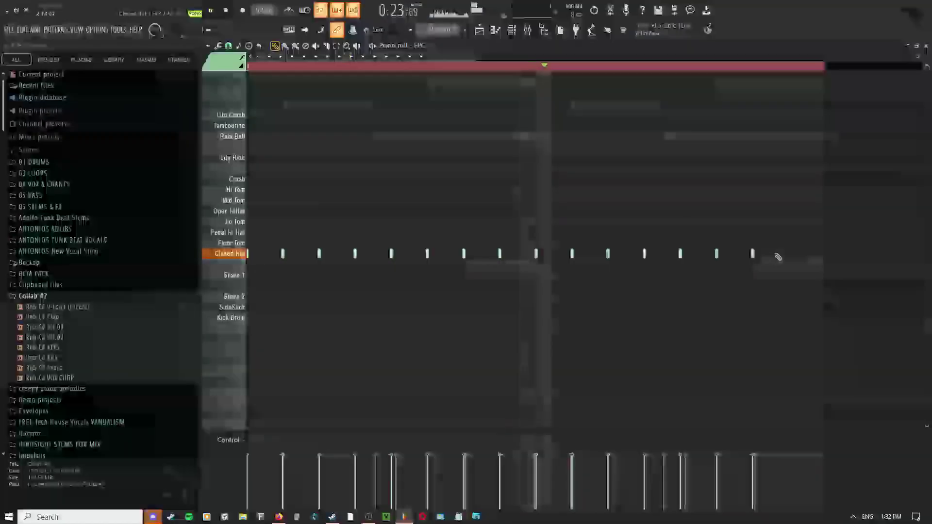
pyautogui.click(789, 254)
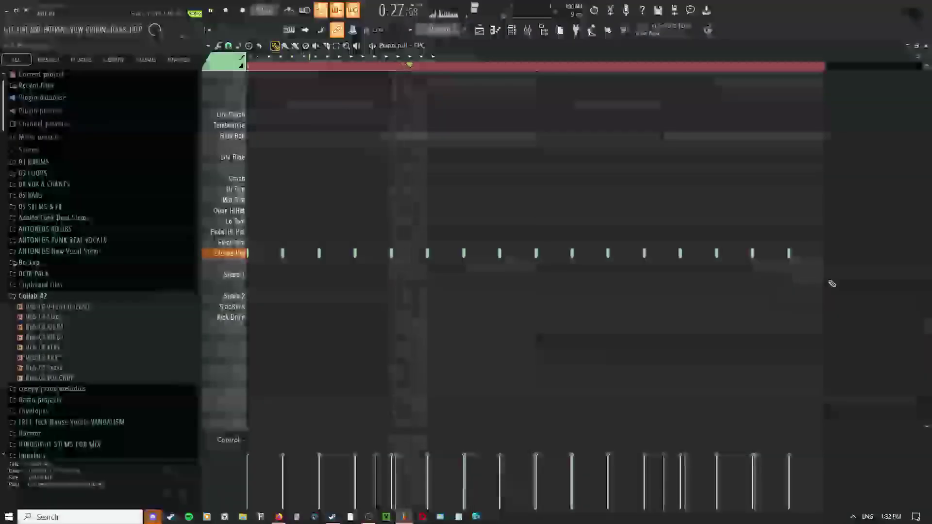
# - Nudge all the Closed Hat hits slightly later off the grid and place a Kick Drum hit on the first beat
pyautogui.hotkey('ctrl', 'a')
pyautogui.rightClick(414, 248)
pyautogui.click(376, 312)
pyautogui.scroll(3, 377, 312)
pyautogui.scroll(2, 503, 276)
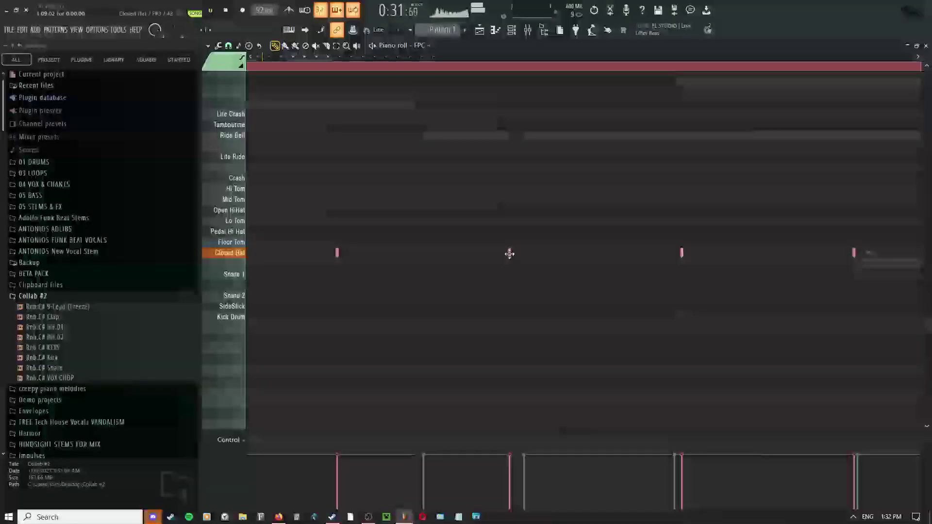
pyautogui.scroll(-4, 507, 255)
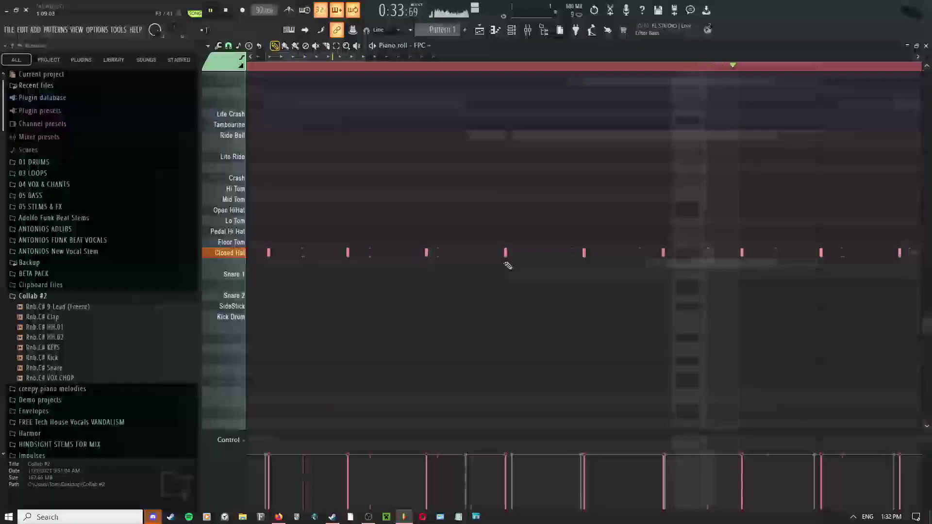
pyautogui.scroll(-3, 413, 288)
pyautogui.scroll(3, 412, 287)
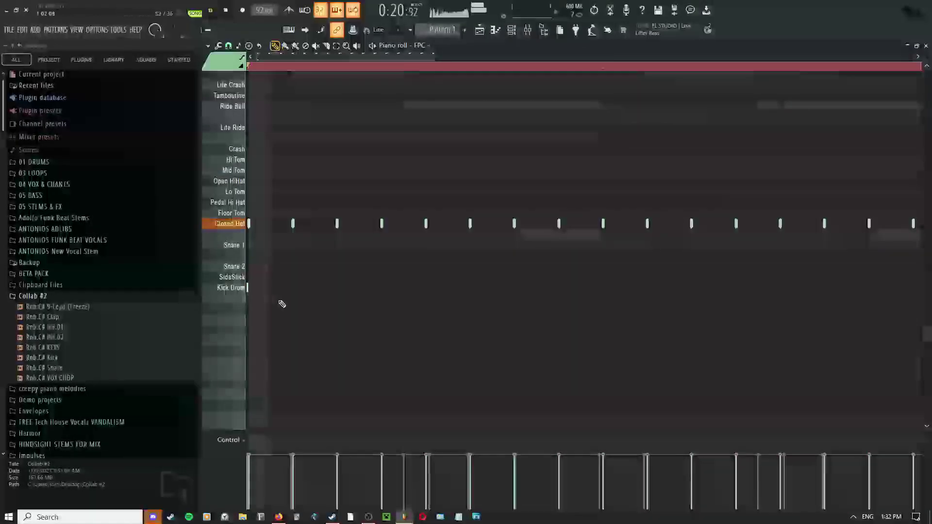
# - Place Snare 2 hits on beats 2 and 4 of the first bar, with Kick Drum hits just before and on beat 3
pyautogui.click(342, 267)
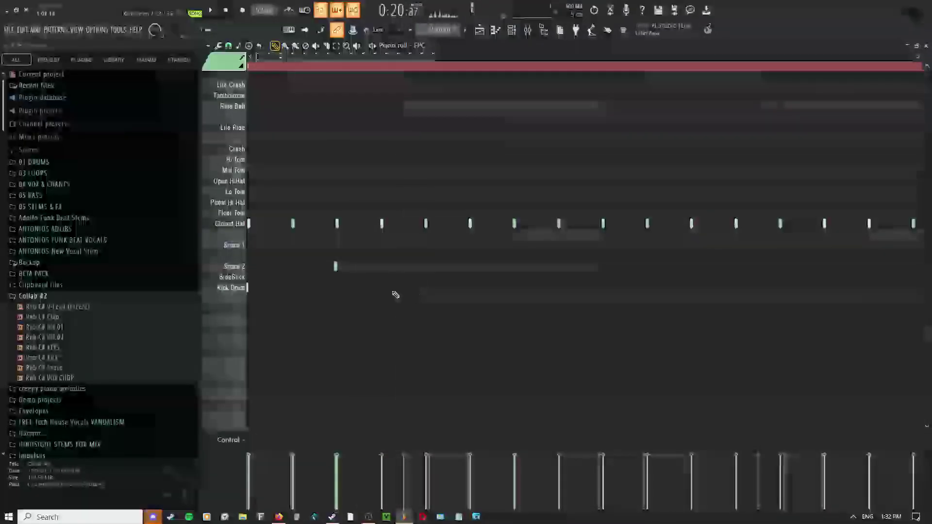
pyautogui.click(469, 267)
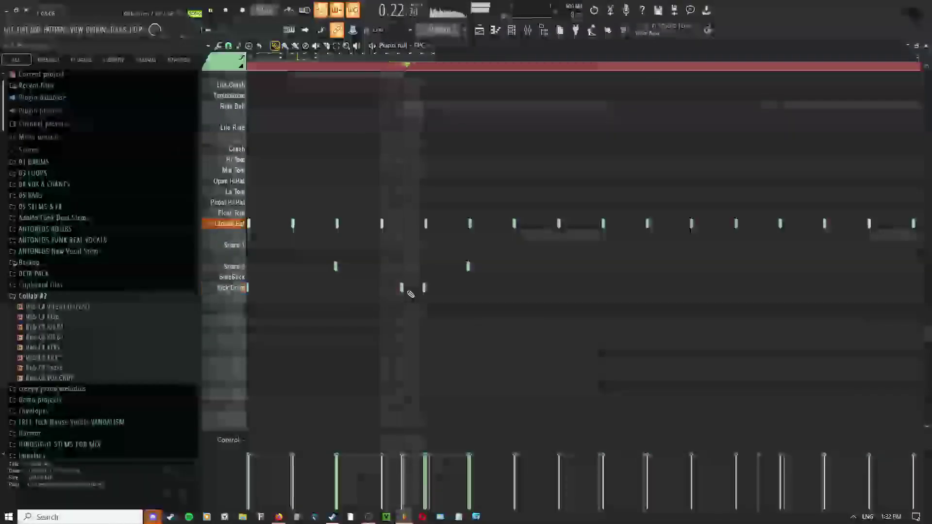
pyautogui.click(516, 268)
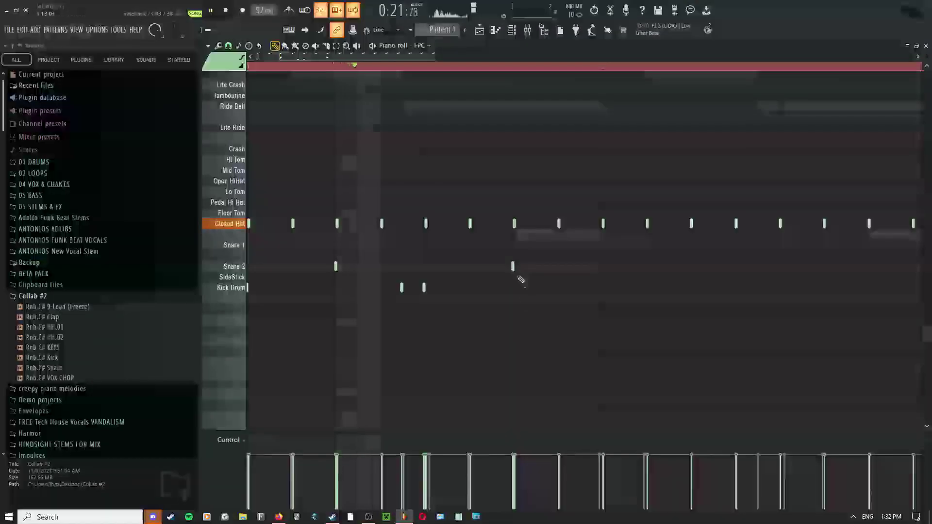
# - Add Snare 2 hits on beats 2 and 4 of the second bar
pyautogui.moveTo(518, 273); pyautogui.dragTo(410, 320)
pyautogui.click(586, 274)
pyautogui.moveTo(573, 275); pyautogui.dragTo(485, 317)
pyautogui.click(553, 292)
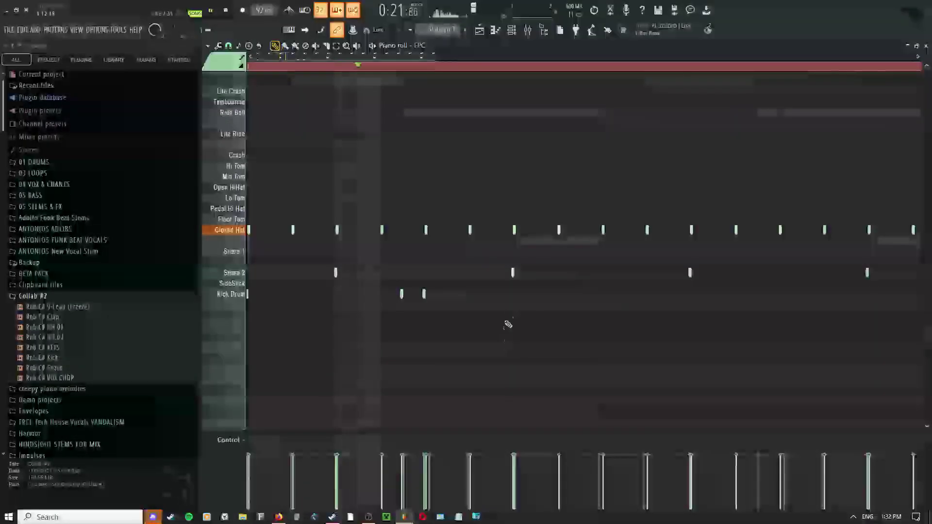
# - Try extra Kick Drum hits around beat 4 of the first bar
pyautogui.click(512, 294)
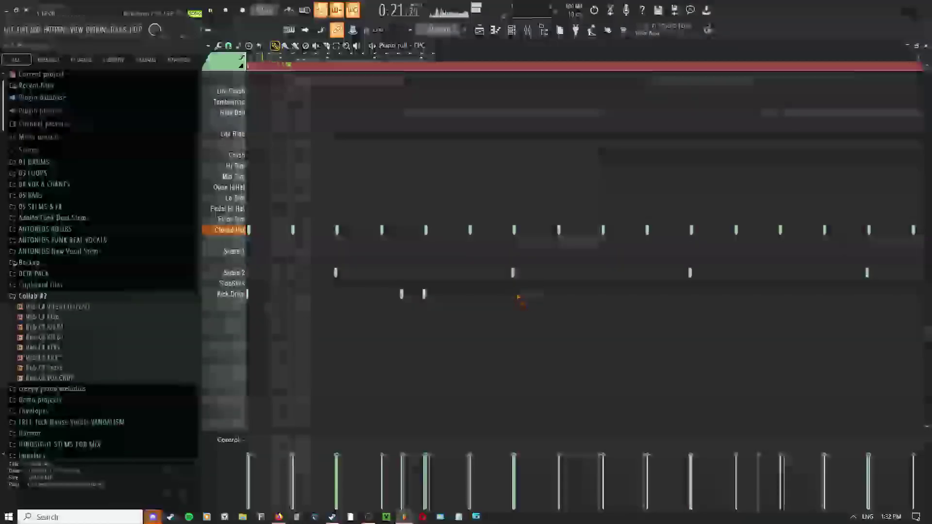
pyautogui.moveTo(401, 294)
pyautogui.mouseDown()
pyautogui.moveTo(511, 294)
pyautogui.moveTo(451, 305)
pyautogui.moveTo(396, 293)
pyautogui.mouseUp()
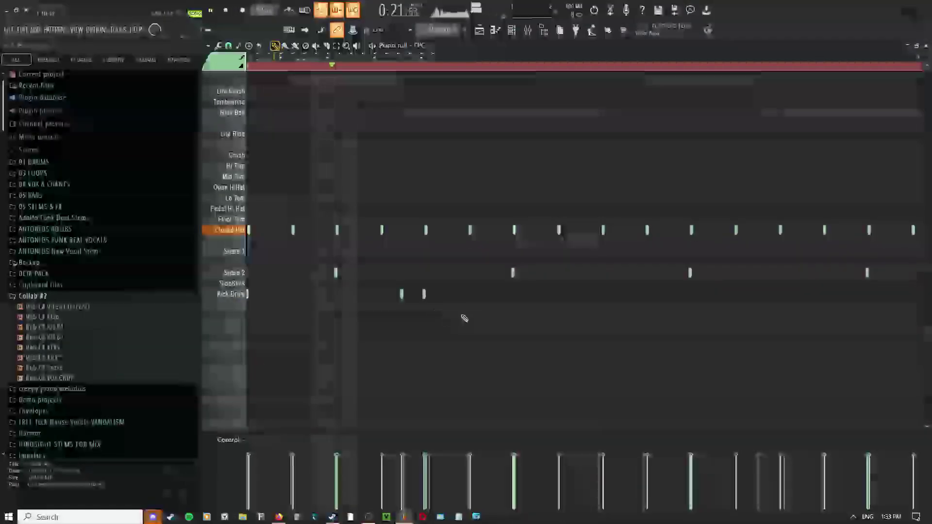
pyautogui.rightClick(461, 317)
pyautogui.click(473, 334)
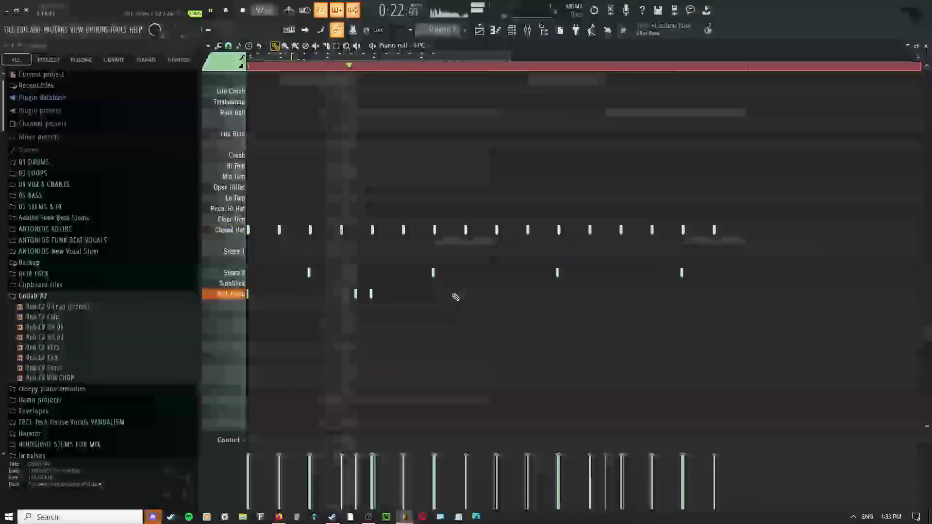
pyautogui.click(463, 295)
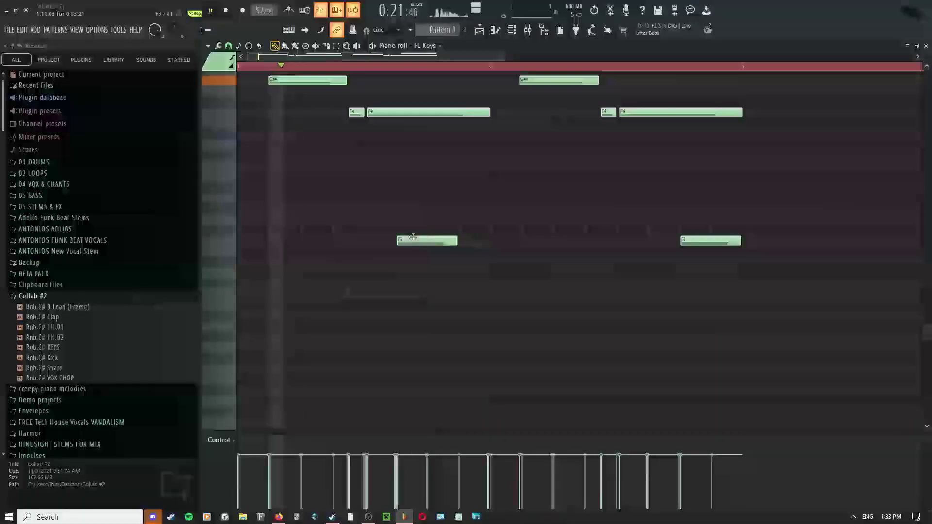
# - In the FL Keys piano roll, extend both low F notes so they start an eighth note earlier
pyautogui.scroll(-1, 439, 211)
pyautogui.middleClick(436, 209)
pyautogui.click(453, 222)
pyautogui.moveTo(456, 212); pyautogui.dragTo(476, 213)
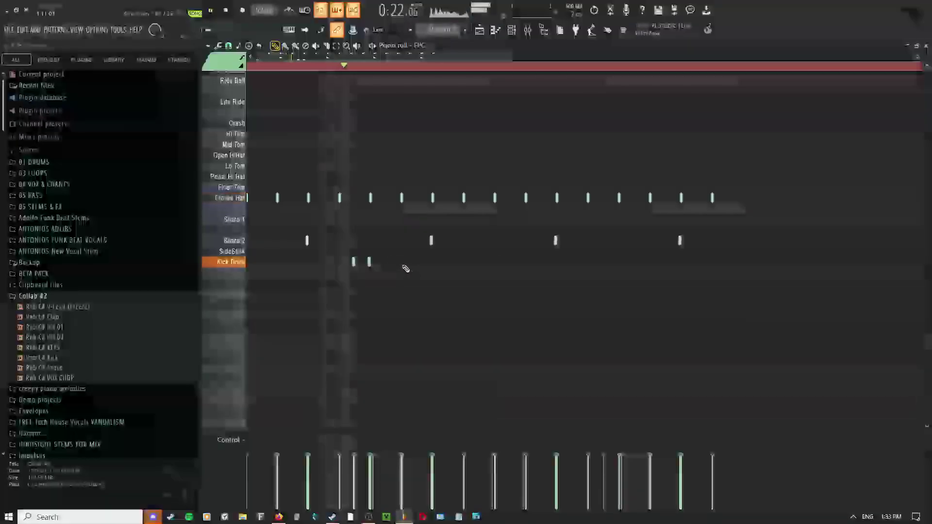
# - Add a short Kick Drum hit an eighth note after beat 3 and duplicate the first bar's kick pattern into the second bar
pyautogui.click(404, 263)
pyautogui.press('space')
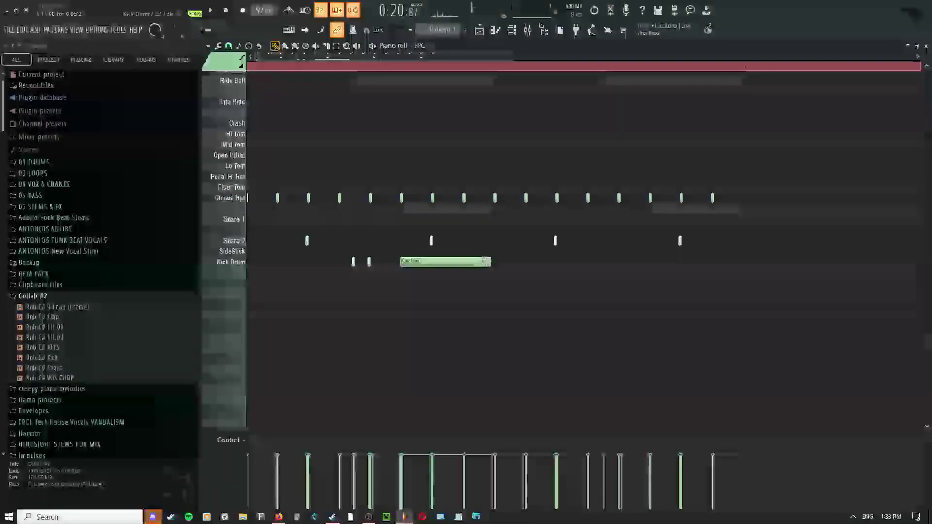
pyautogui.keyDown('ctrl'); pyautogui.scroll(-2, 373, 279); pyautogui.keyUp('ctrl')
pyautogui.moveTo(209, 275); pyautogui.dragTo(262, 277)
pyautogui.middleClick(366, 246)
pyautogui.keyDown('ctrl'); pyautogui.scroll(3, 266, 306); pyautogui.keyUp('ctrl')
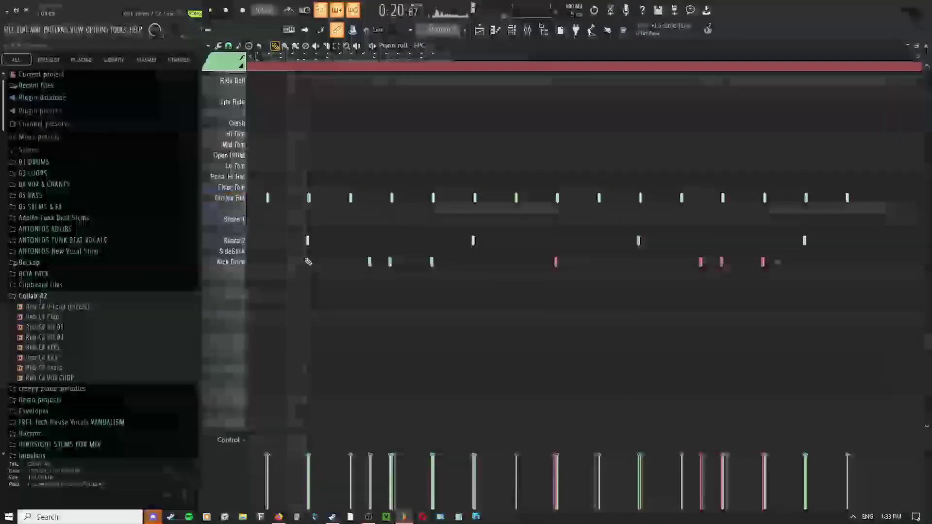
# - Nudge the first bar's beat 2 Snare 2 hit slightly earlier, ahead of the hi-hat, and play it back
pyautogui.keyDown('ctrl'); pyautogui.scroll(3, 308, 264); pyautogui.keyUp('ctrl')
pyautogui.moveTo(393, 283); pyautogui.dragTo(463, 301)
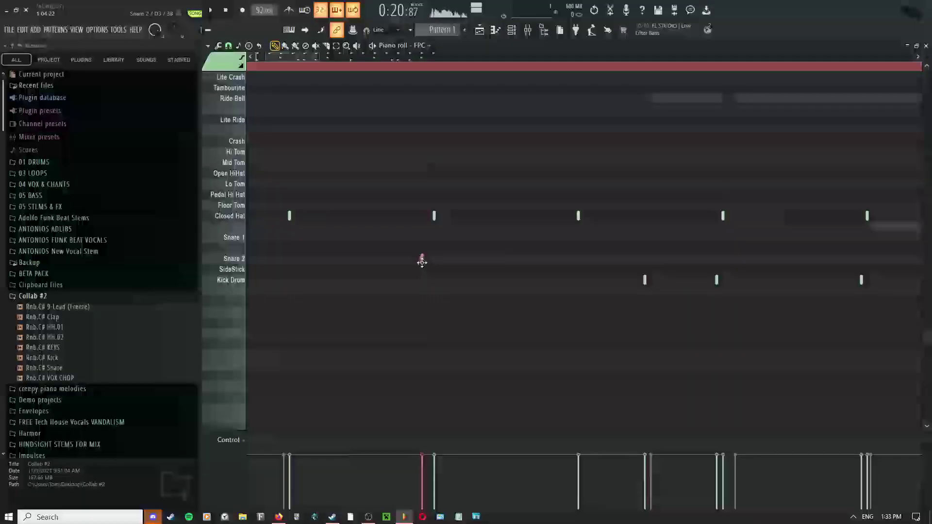
pyautogui.keyDown('ctrl'); pyautogui.scroll(-3, 420, 263); pyautogui.keyUp('ctrl')
pyautogui.press('space')
pyautogui.middleClick(440, 251)
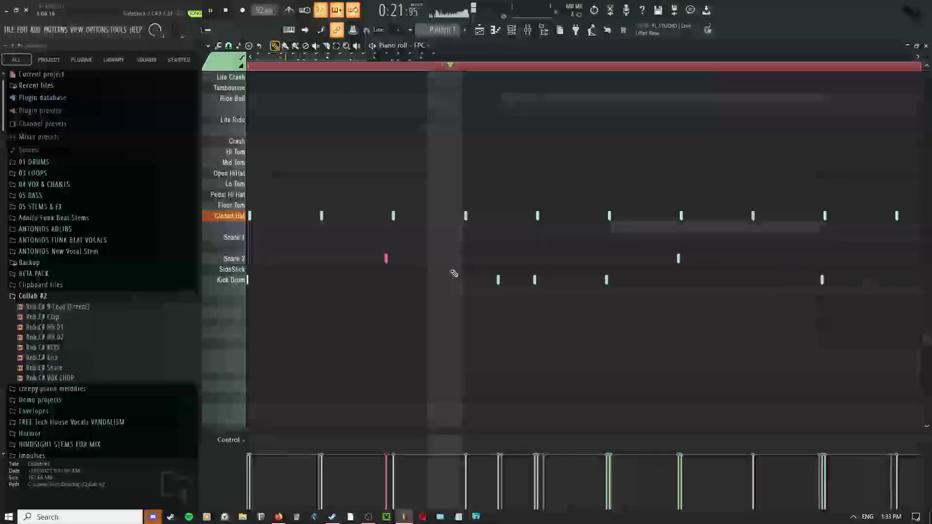
# - Nudge the last Kick Drum hit of the first bar slightly later and play the groove back
pyautogui.rightClick(586, 285)
pyautogui.click(598, 296)
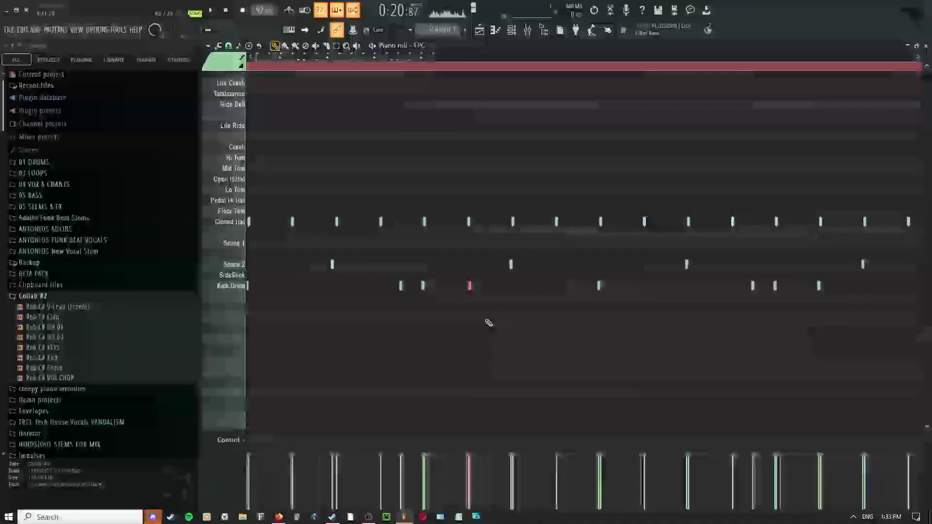
pyautogui.scroll(-2, 463, 318)
pyautogui.press('space')
pyautogui.rightClick(330, 243)
pyautogui.click(343, 260)
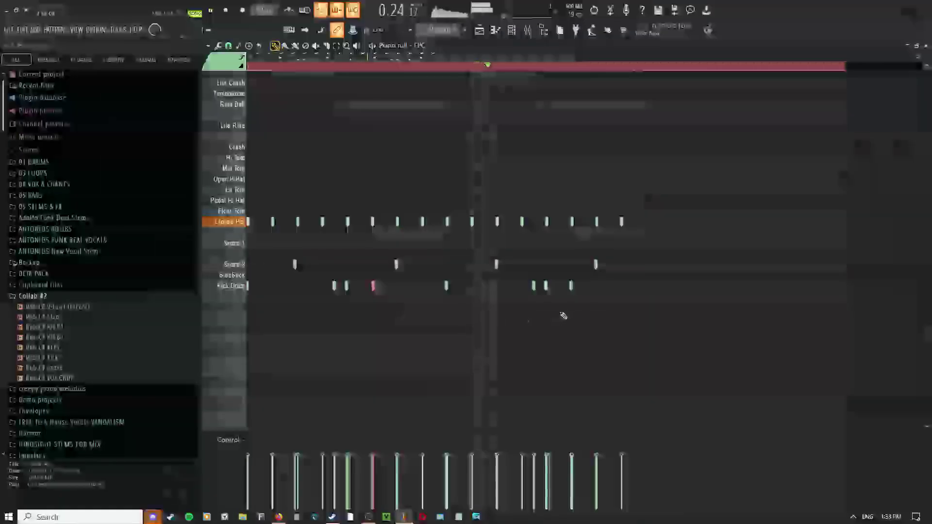
# - Nudge the last Kick Drum hit of the second bar slightly later
pyautogui.scroll(3, 557, 317)
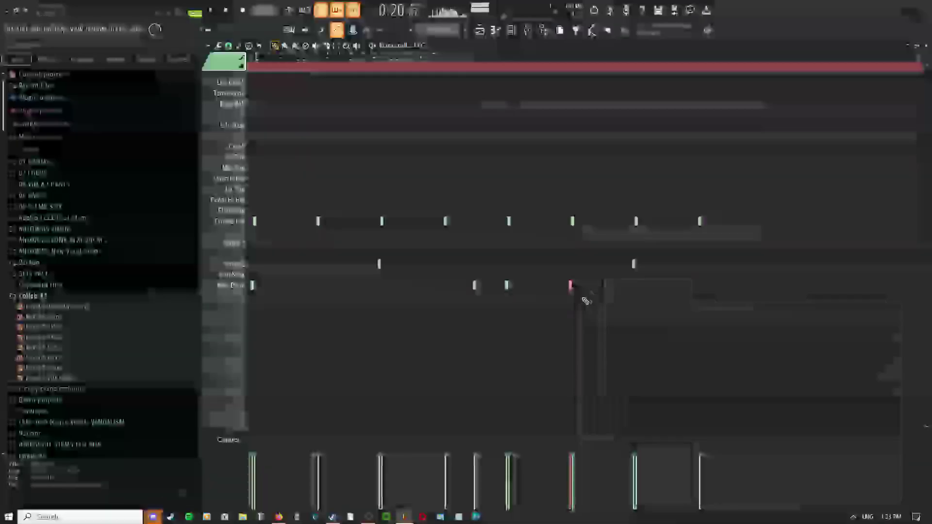
pyautogui.scroll(2, 572, 291)
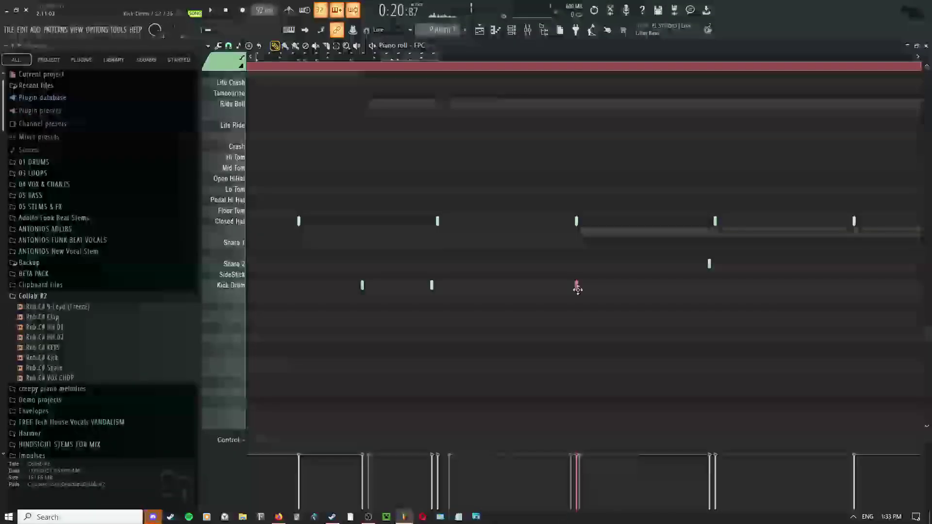
pyautogui.scroll(-2, 420, 282)
pyautogui.rightClick(417, 277)
# - Nudge the second bar's beat 2 Snare 2 hit slightly earlier, ahead of the hi-hat
pyautogui.scroll(3, 378, 361)
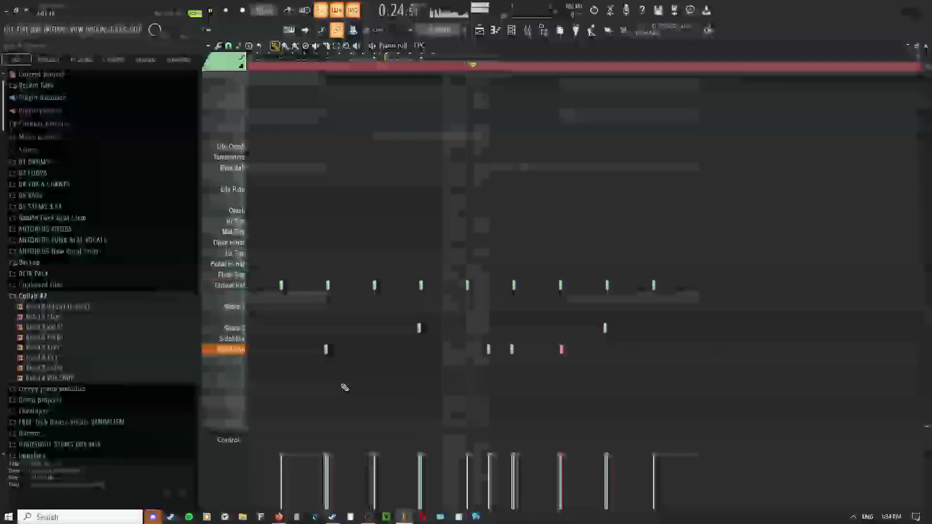
pyautogui.scroll(3, 423, 340)
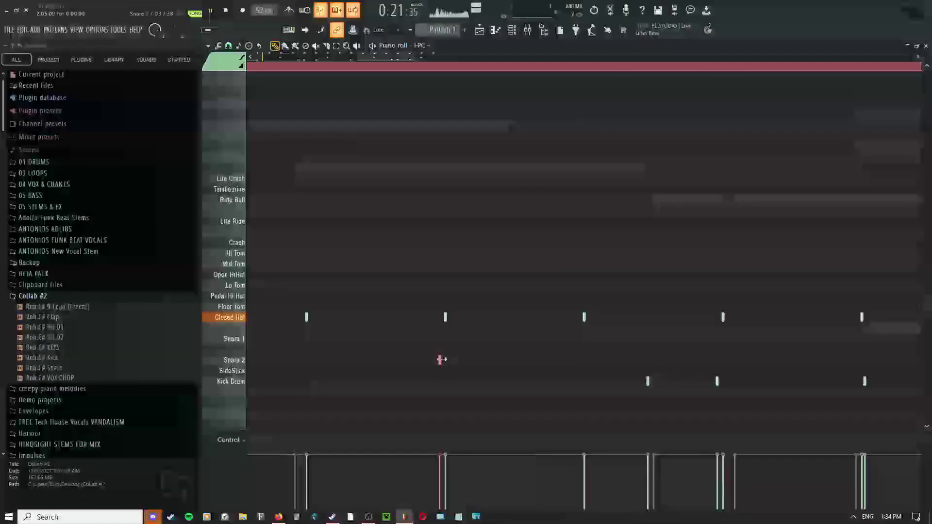
pyautogui.scroll(-2, 436, 360)
pyautogui.rightClick(431, 306)
pyautogui.click(444, 335)
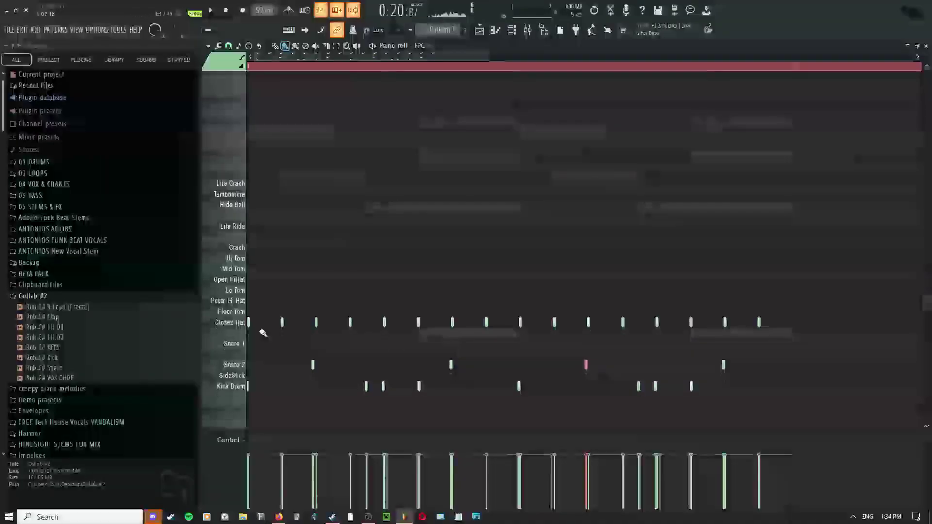
# - Nudge the first Closed Hat hit of the pattern slightly earlier to line up with the opening Kick Drum hit
pyautogui.rightClick(276, 258)
pyautogui.click(291, 276)
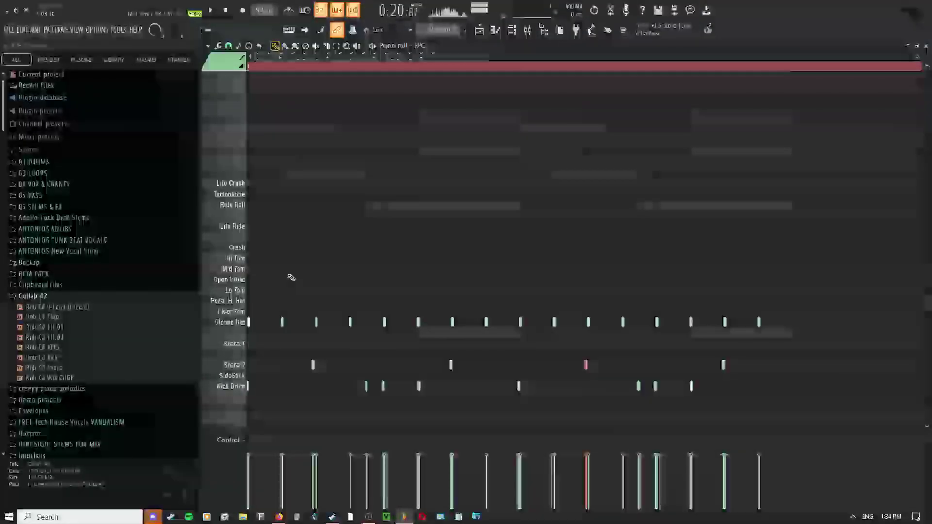
pyautogui.scroll(2, 259, 345)
pyautogui.moveTo(264, 350); pyautogui.dragTo(489, 341)
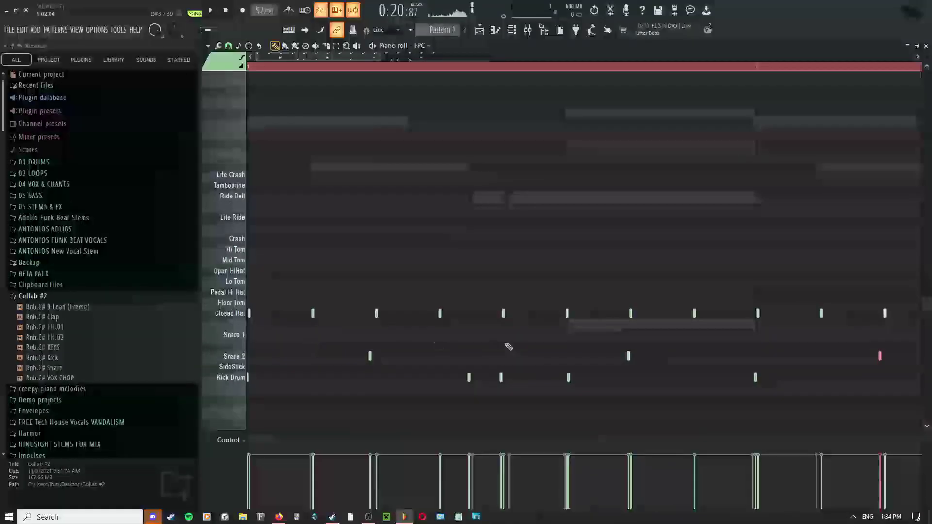
pyautogui.scroll(2, 306, 349)
pyautogui.moveTo(299, 349); pyautogui.dragTo(356, 338)
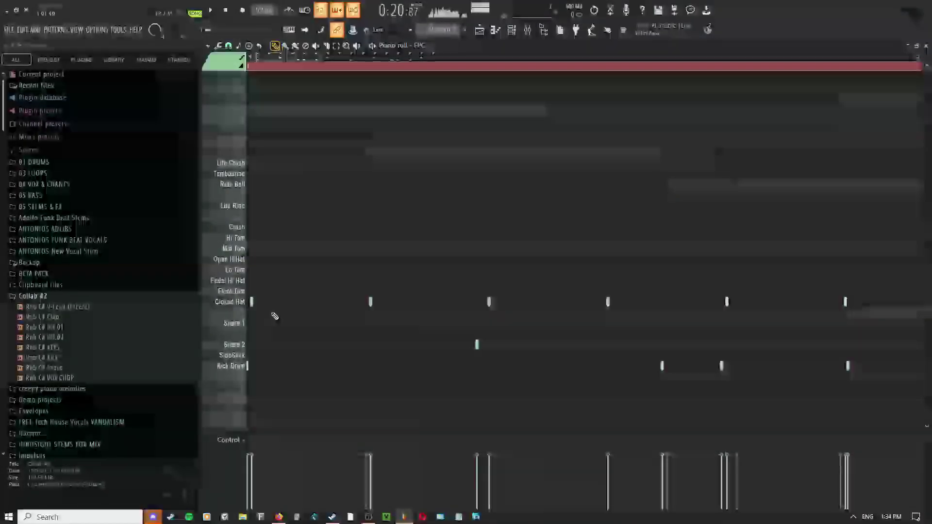
pyautogui.scroll(-2, 275, 316)
pyautogui.rightClick(291, 267)
pyautogui.click(306, 281)
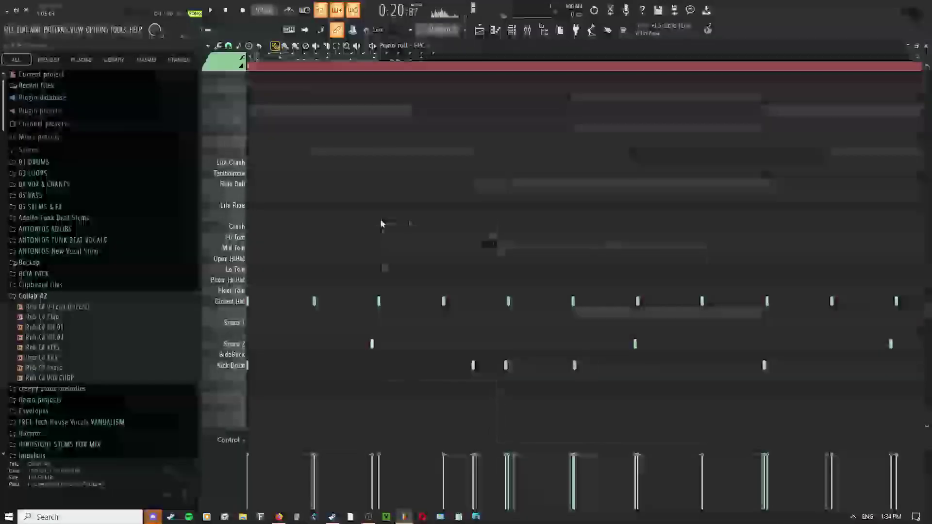
# - Move the first bar's beat 2 Closed Hat hit earlier to line up with the Snare 2 hit and play it back
pyautogui.moveTo(379, 301); pyautogui.dragTo(386, 302)
pyautogui.press('space')
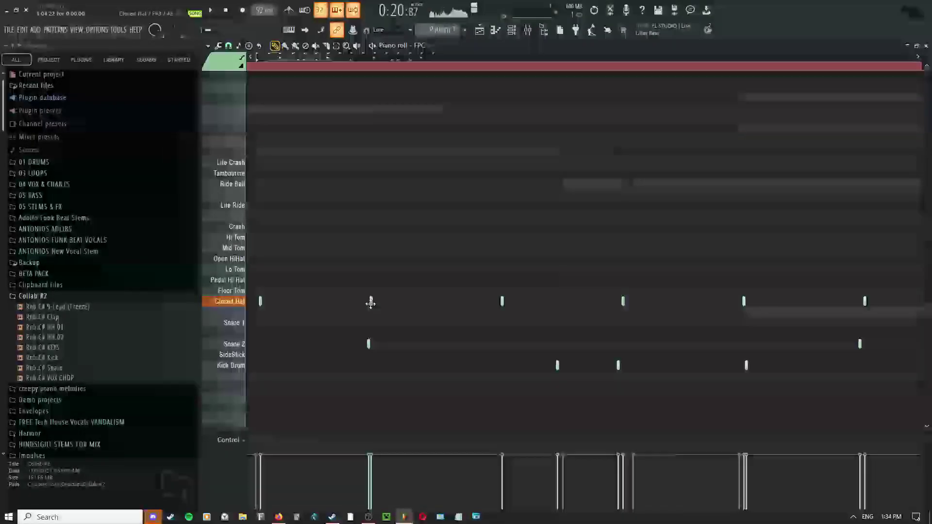
pyautogui.scroll(-3, 368, 303)
pyautogui.scroll(-1, 403, 286)
pyautogui.press('space')
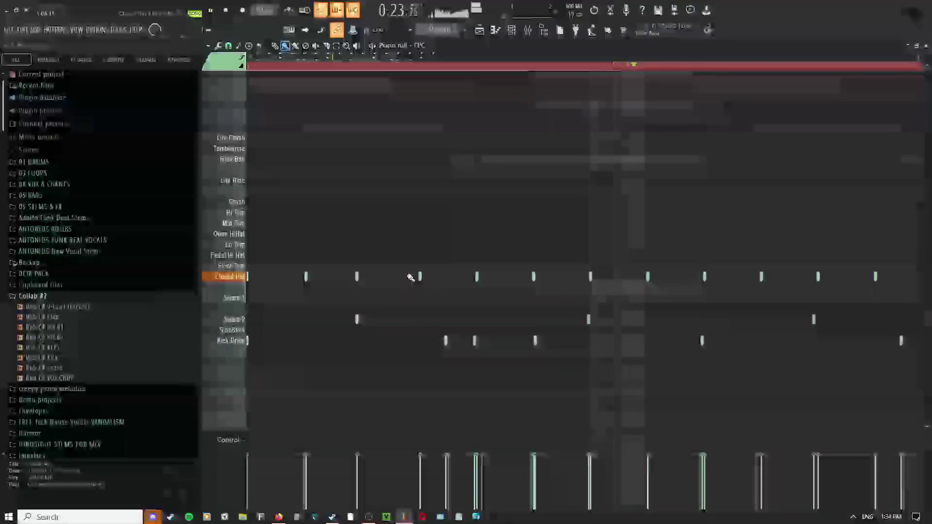
# - Move the first bar's beat 3 Closed Hat hit slightly earlier to line up with the Kick Drum hit
pyautogui.middleClick(456, 229)
pyautogui.scroll(-1, 485, 261)
pyautogui.scroll(-1, 485, 261)
pyautogui.middleClick(411, 228)
pyautogui.press('space')
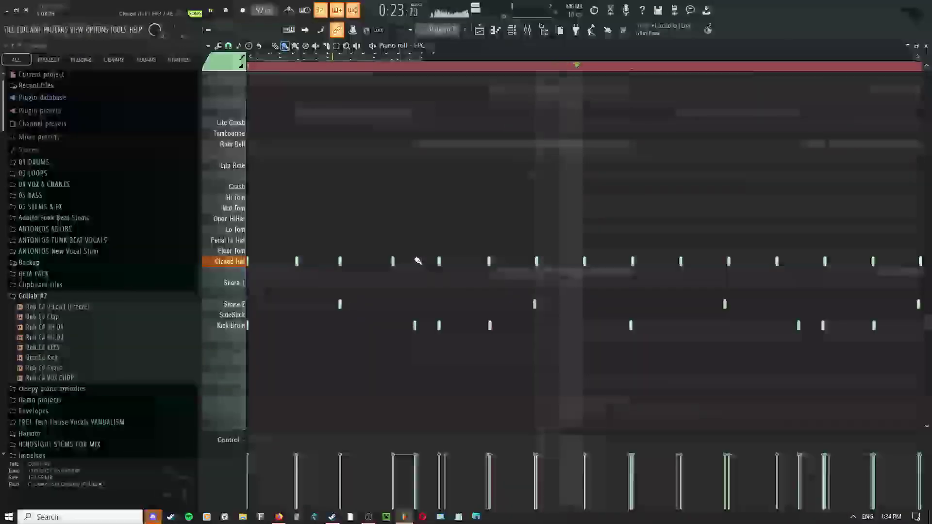
# - Move the first bar's beat 4 Closed Hat hit slightly earlier to line up with the Snare 2 hit
pyautogui.click(573, 264)
pyautogui.scroll(-2, 441, 247)
pyautogui.press('space')
pyautogui.middleClick(412, 241)
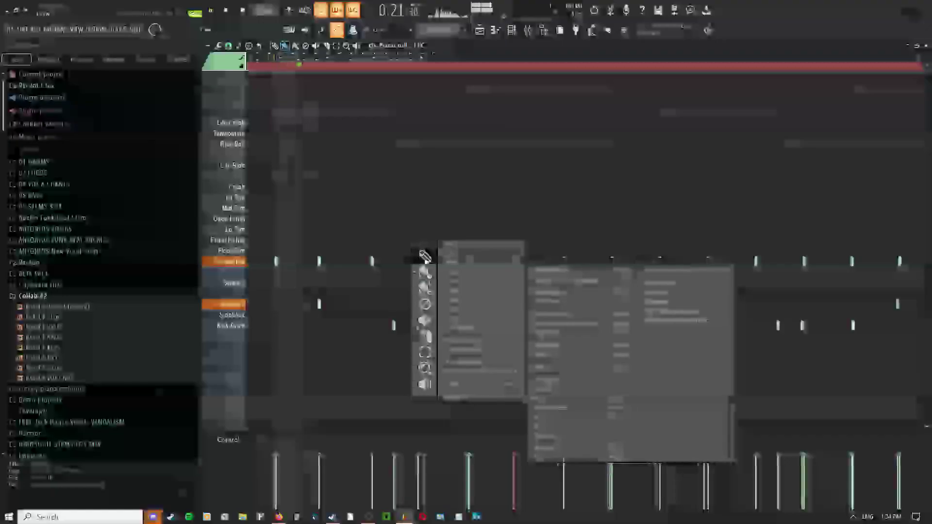
pyautogui.click(424, 256)
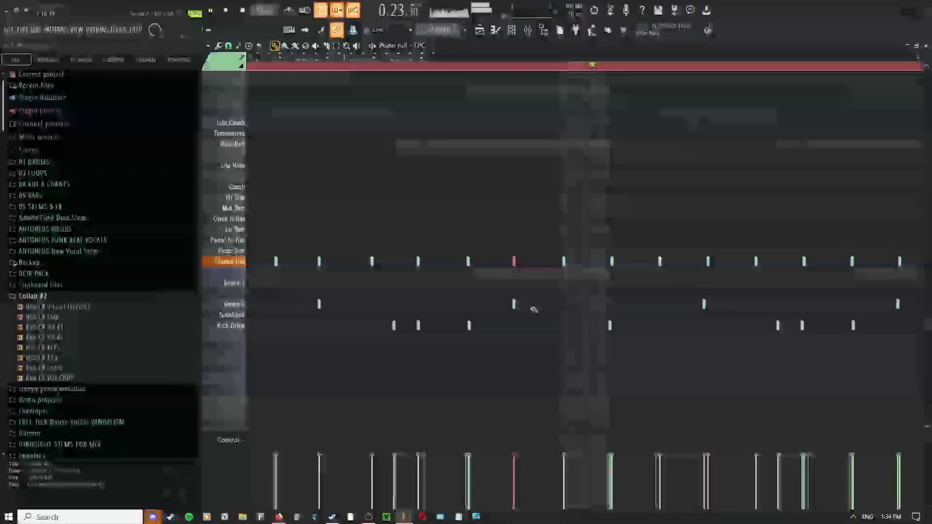
# - Shift the first bar's beat 4 Closed Hat hit back slightly later than the Snare 2 hit and play the pattern
pyautogui.scroll(2, 544, 308)
pyautogui.moveTo(581, 291); pyautogui.dragTo(372, 274)
pyautogui.scroll(2, 297, 252)
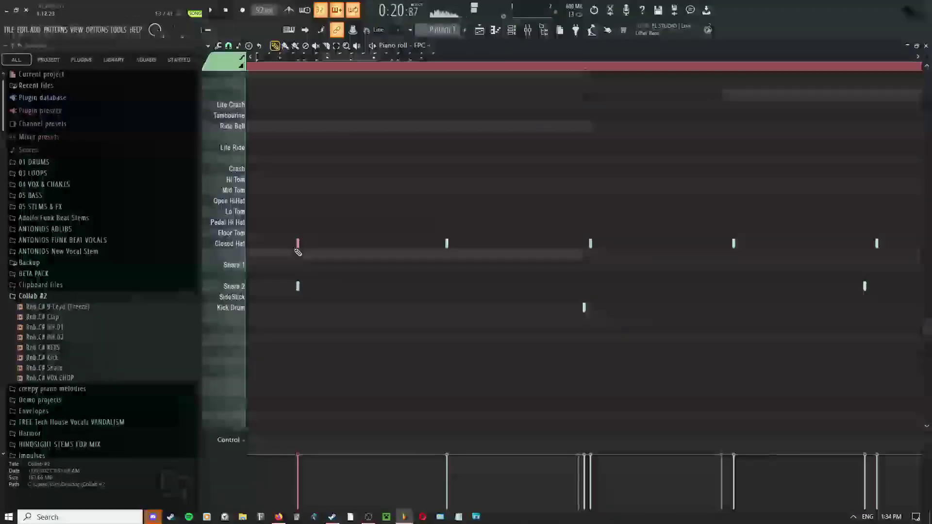
pyautogui.moveTo(302, 245); pyautogui.dragTo(587, 271)
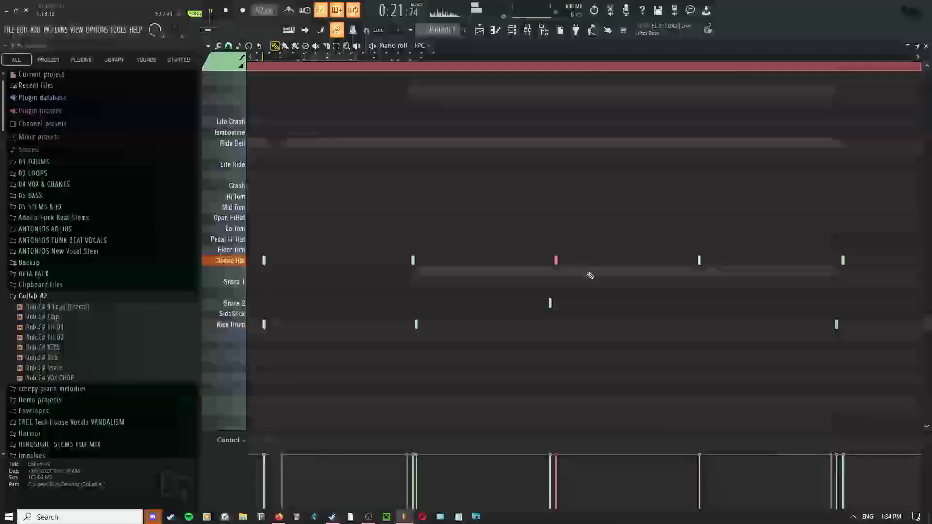
pyautogui.scroll(-2, 580, 272)
pyautogui.middleClick(512, 253)
pyautogui.click(520, 262)
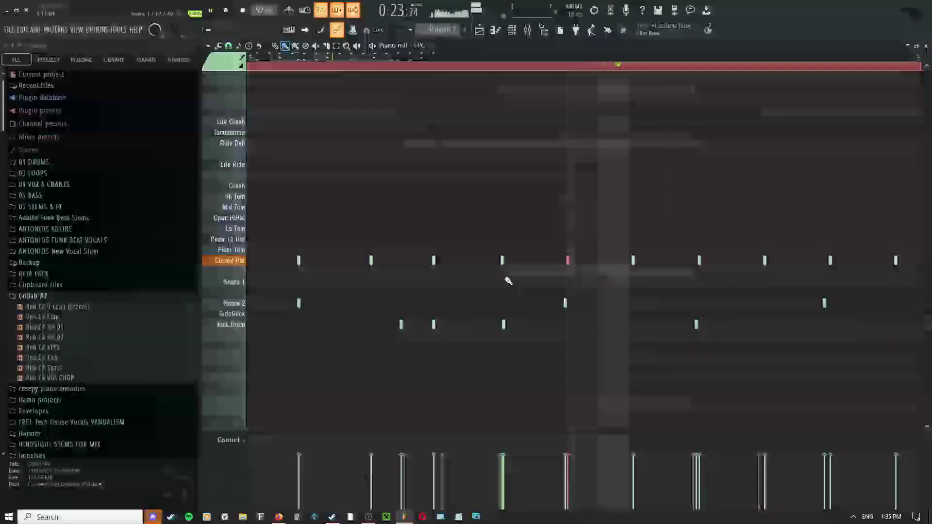
# - Repeat the first bar's off-grid Closed Hat timing over the second bar's evenly spaced hits
pyautogui.scroll(-2, 468, 280)
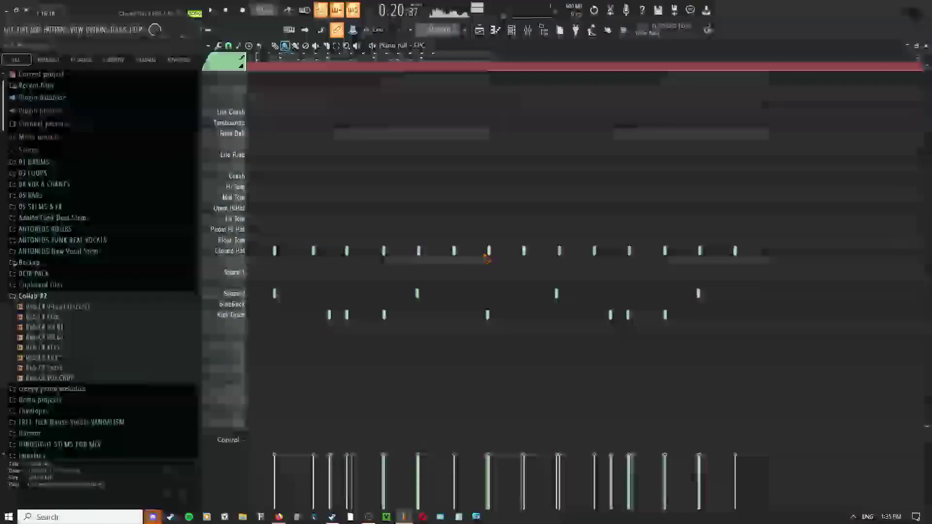
pyautogui.moveTo(582, 239); pyautogui.dragTo(247, 259)
pyautogui.middleClick(302, 233)
pyautogui.click(315, 247)
pyautogui.middleClick(398, 193)
pyautogui.click(412, 220)
pyautogui.scroll(2, 283, 284)
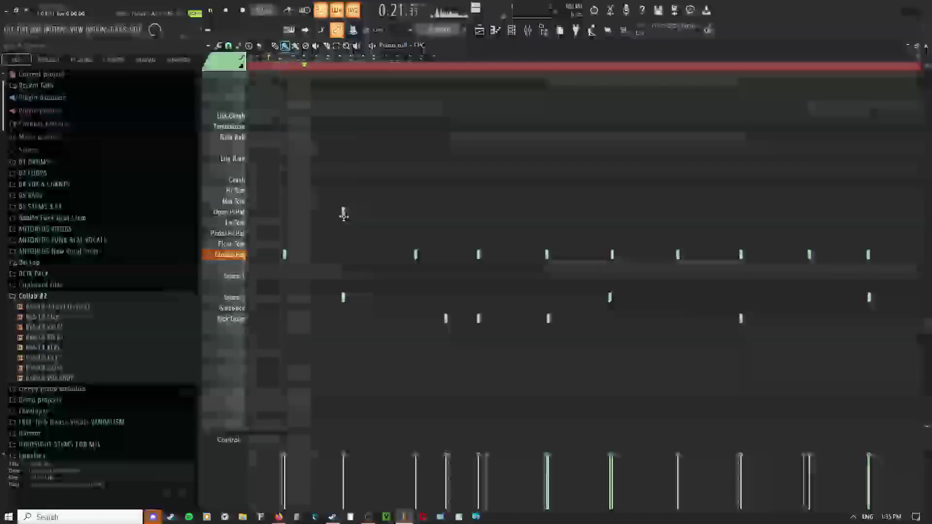
# - Try the hat on the first Snare 2 hit as an Open HiHat with raised velocity and play it back
pyautogui.click(344, 212)
pyautogui.scroll(3, 343, 212)
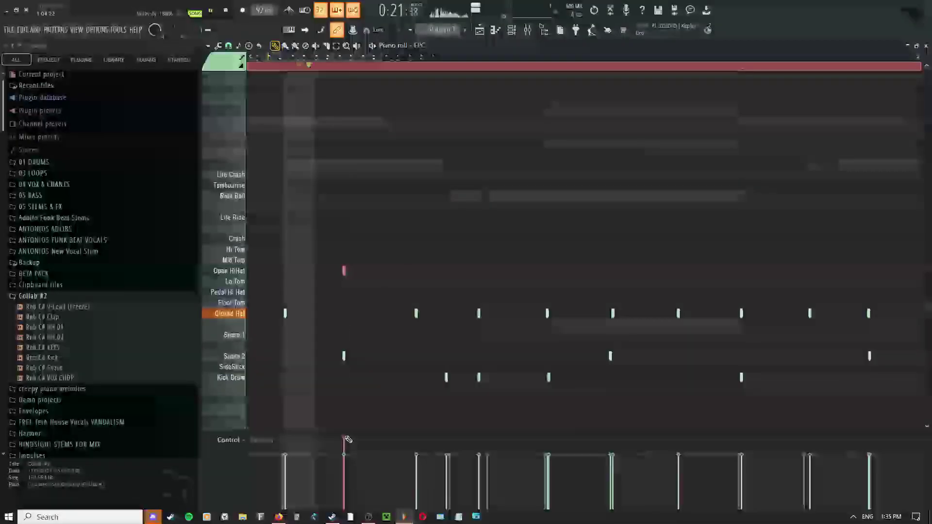
pyautogui.scroll(-2, 362, 348)
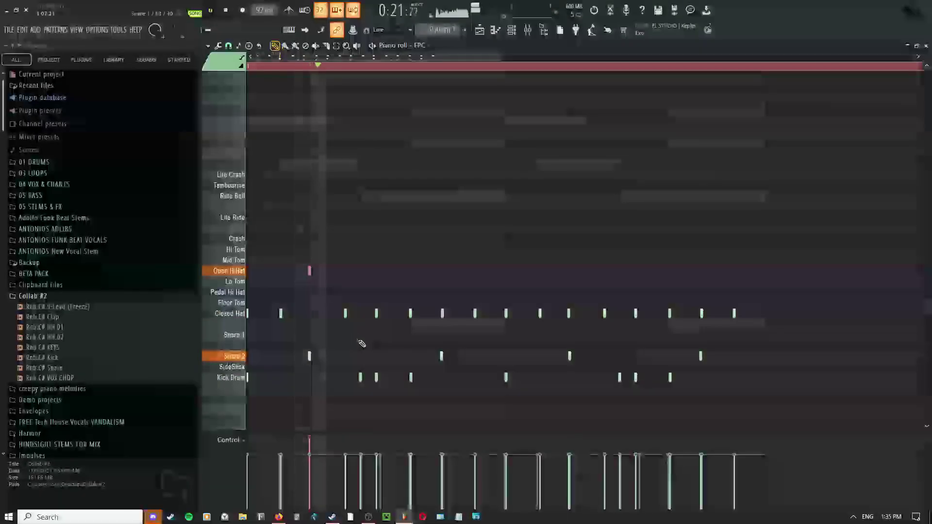
pyautogui.press('space')
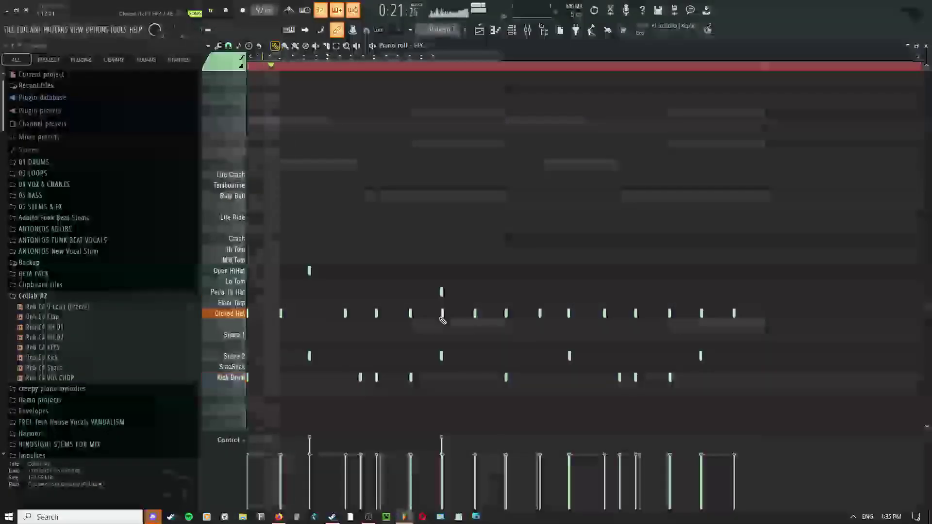
# - Try a Pedal Hi Hat on the second Snare 2 hit and return both changed hats to Closed Hat
pyautogui.scroll(3, 441, 306)
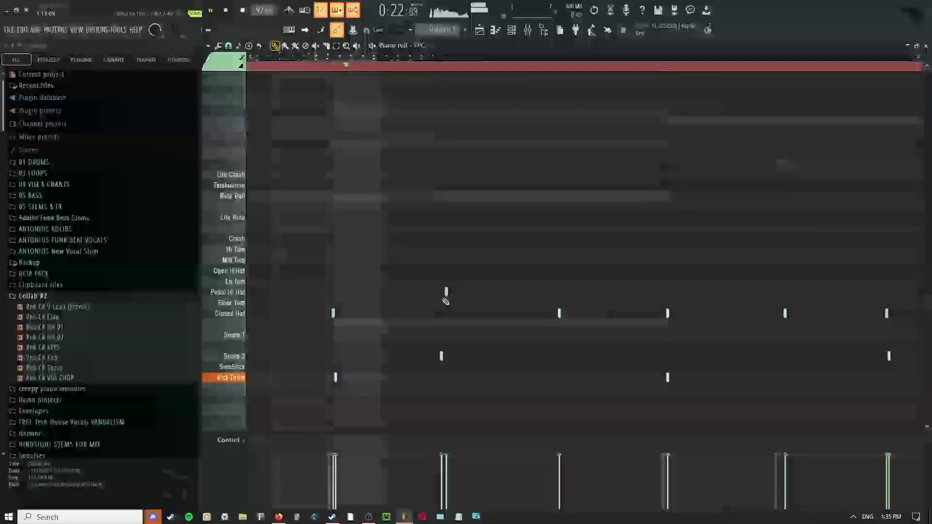
pyautogui.scroll(-3, 446, 296)
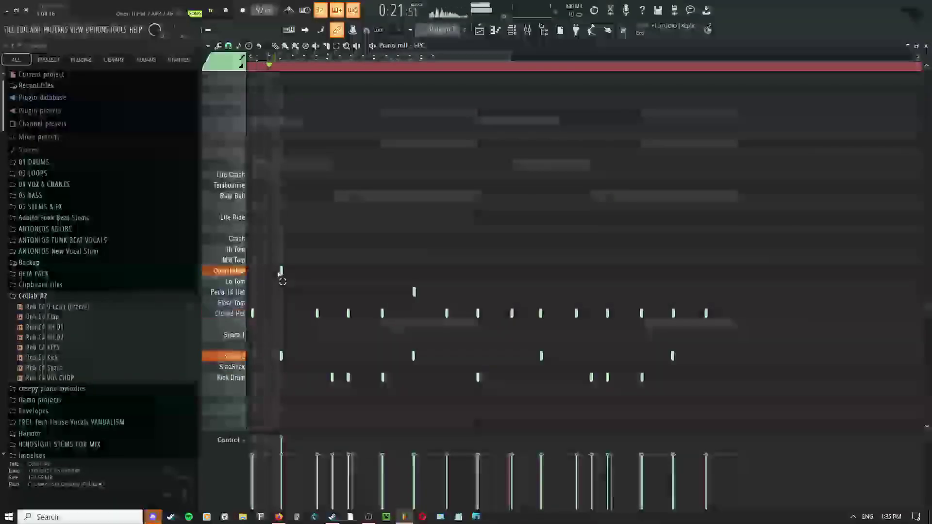
pyautogui.moveTo(277, 274); pyautogui.dragTo(396, 276)
pyautogui.rightClick(328, 262)
pyautogui.click(340, 290)
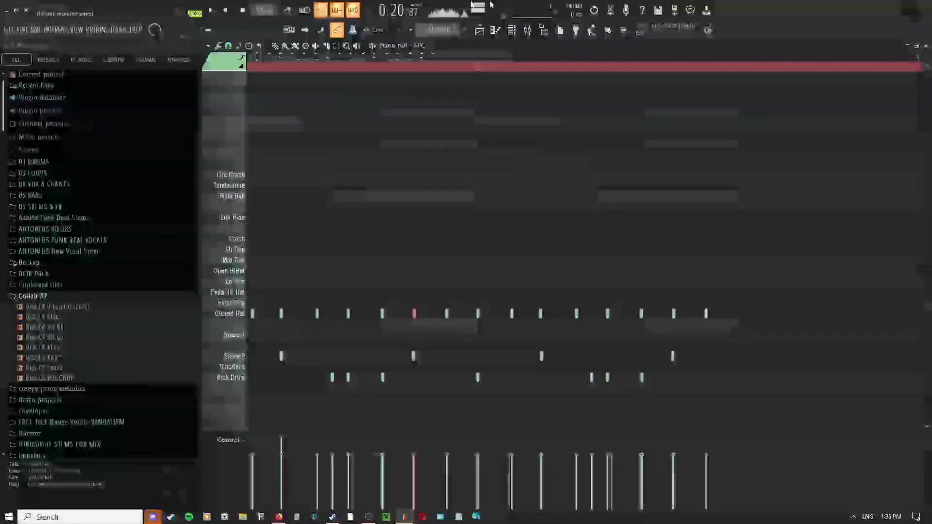
# - Lower the velocity of every other Closed Hat hit, the off-beat ones, across the whole FPC pattern and play it back
pyautogui.click(479, 30)
pyautogui.scroll(-2, 479, 314)
pyautogui.rightClick(469, 227)
pyautogui.click(481, 253)
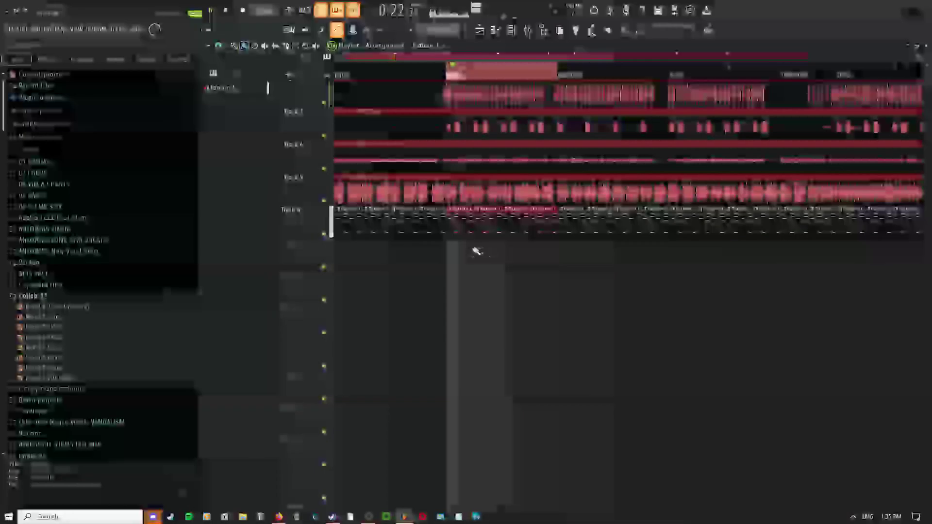
pyautogui.press('F6')
pyautogui.rightClick(466, 144)
pyautogui.click(478, 145)
pyautogui.press('p')
pyautogui.scroll(-2, 341, 304)
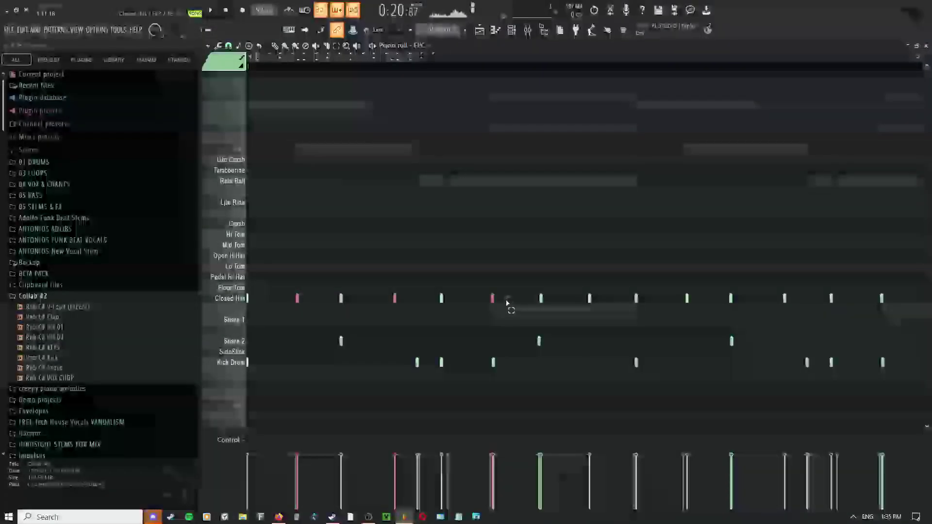
pyautogui.scroll(-2, 508, 303)
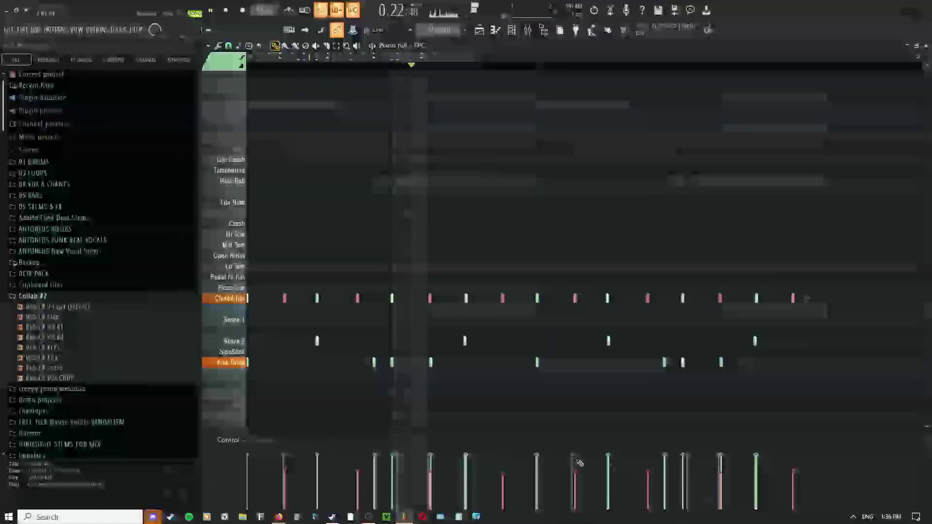
pyautogui.rightClick(405, 241)
pyautogui.click(417, 258)
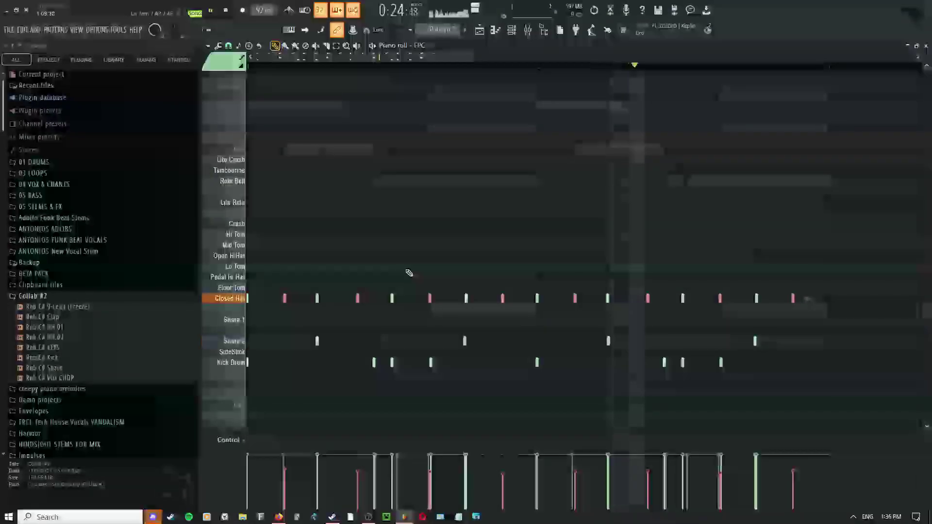
# - Select all Closed Hat hits, randomize their velocities slightly and play the groove
pyautogui.click(839, 299)
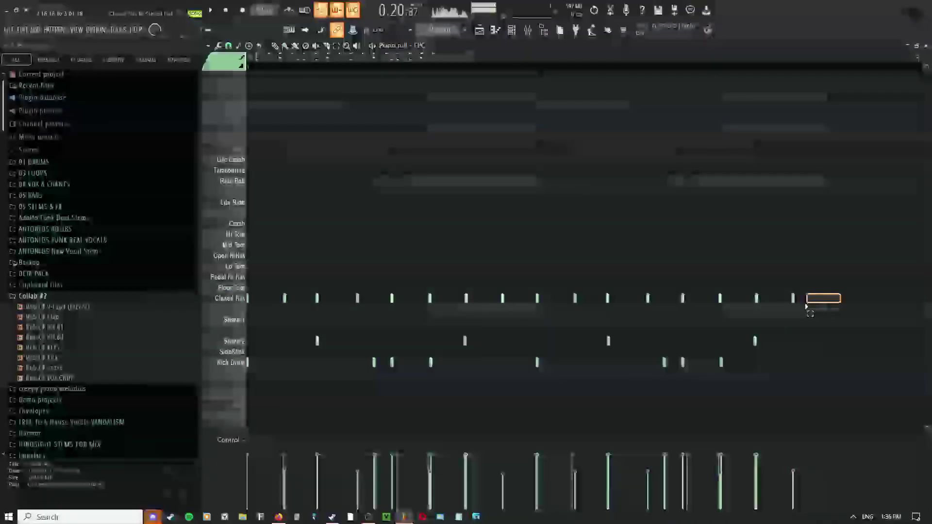
pyautogui.moveTo(679, 304); pyautogui.dragTo(219, 313)
pyautogui.hotkey('alt', 'r')
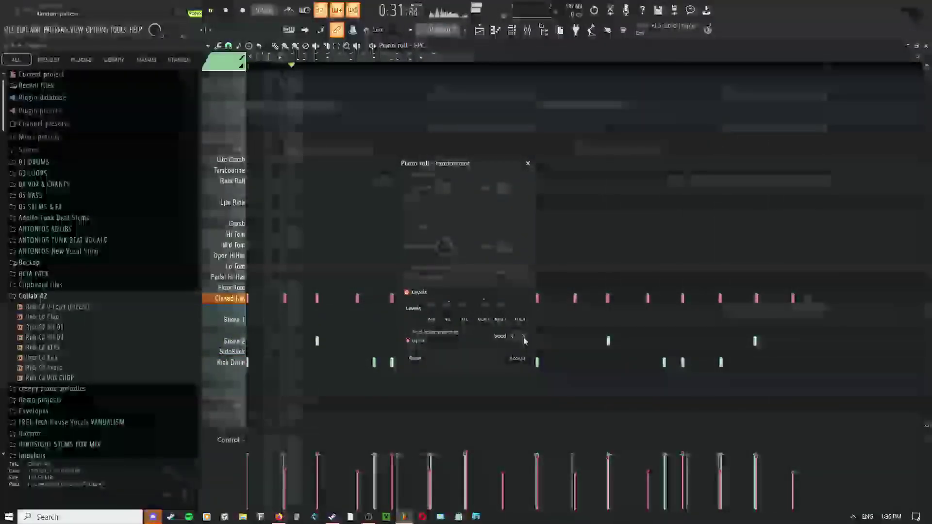
pyautogui.click(519, 363)
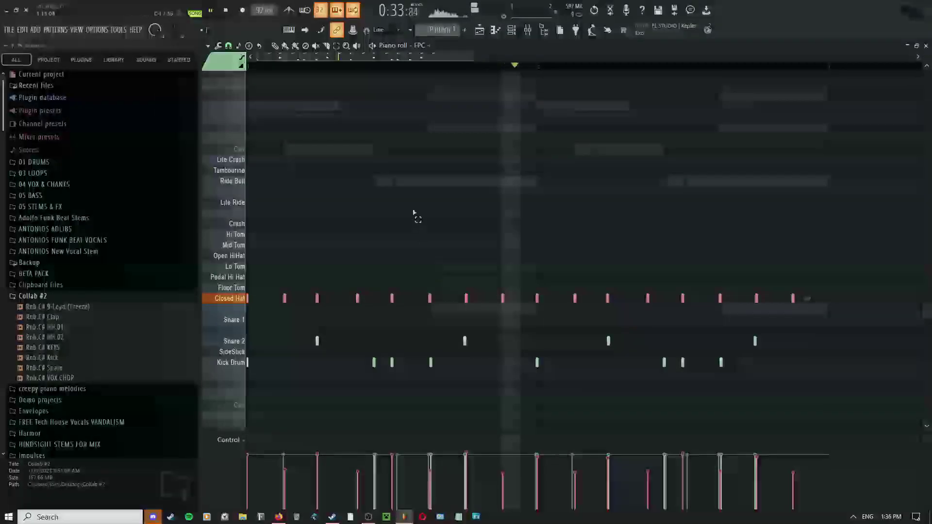
pyautogui.rightClick(442, 221)
pyautogui.click(333, 189)
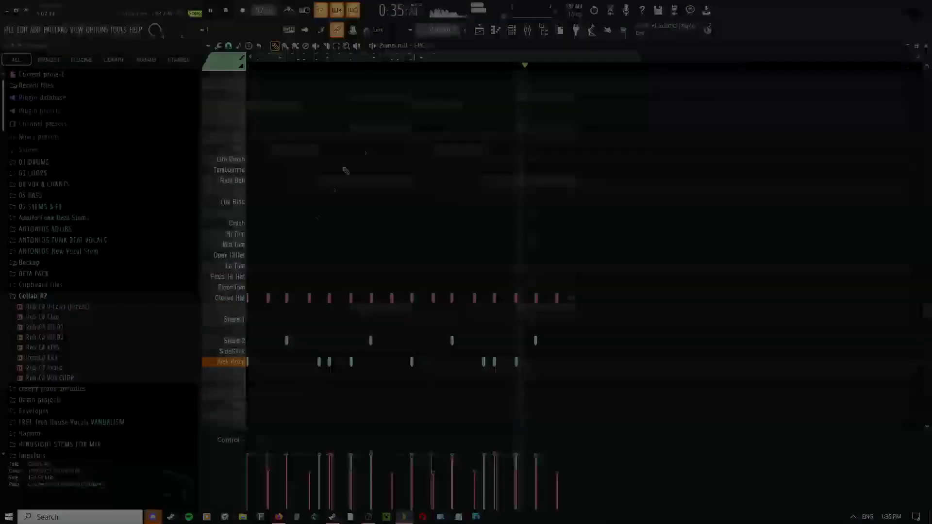
# - Add a FLEX channel with the 808 Amped sound to the channel rack and open its piano roll
pyautogui.click(515, 33)
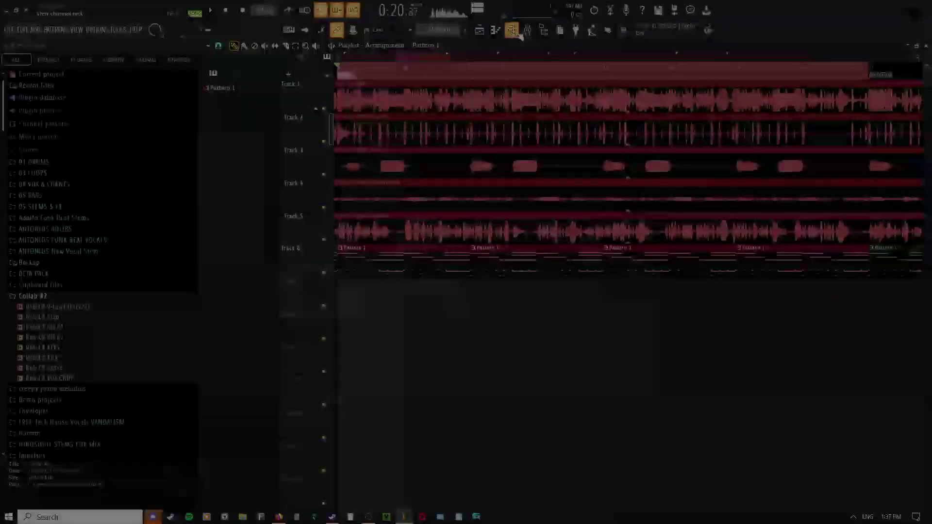
pyautogui.click(517, 34)
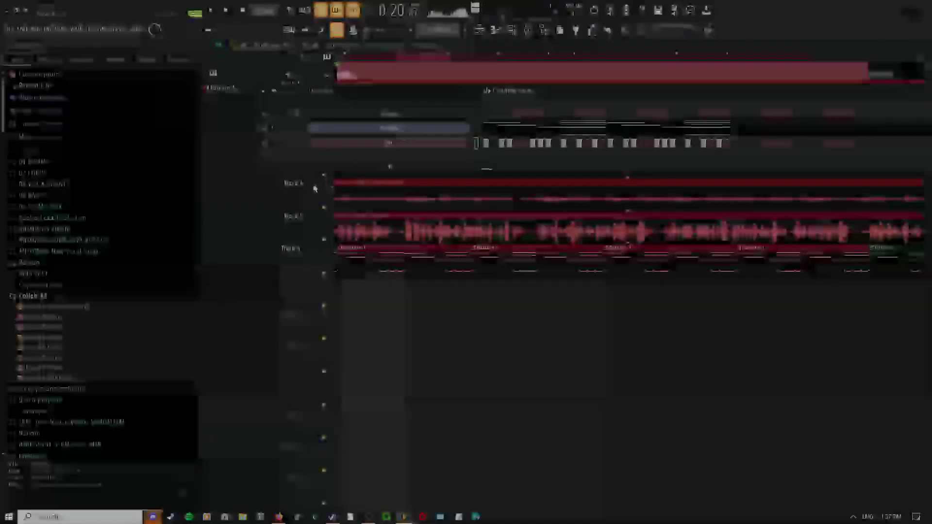
pyautogui.click(391, 166)
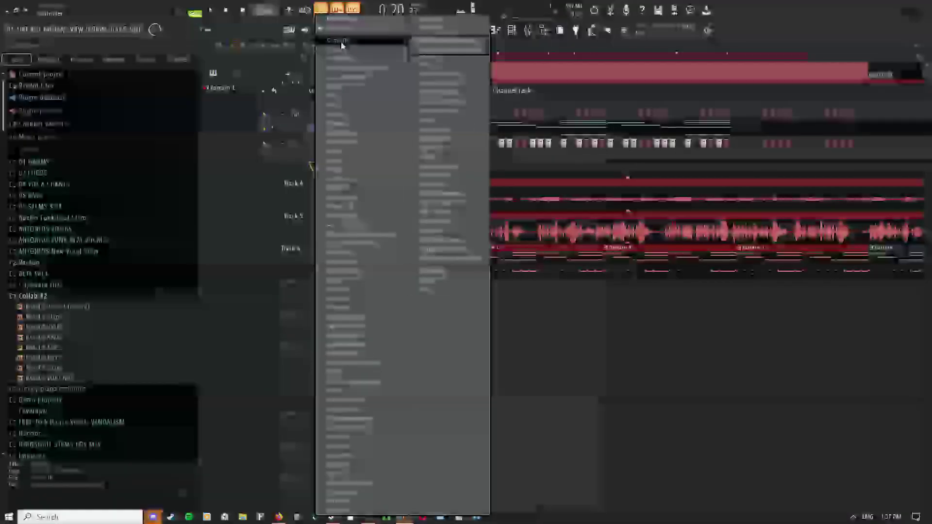
pyautogui.moveTo(347, 111)
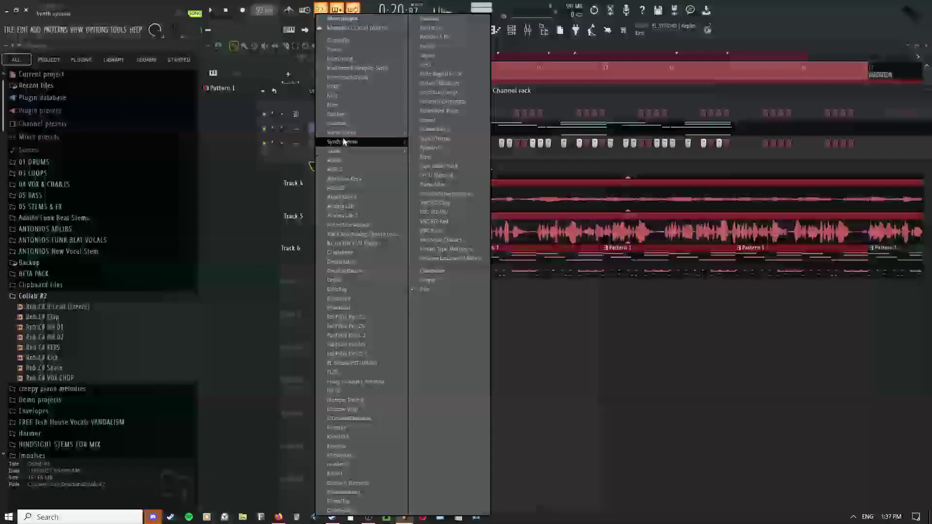
pyautogui.click(355, 374)
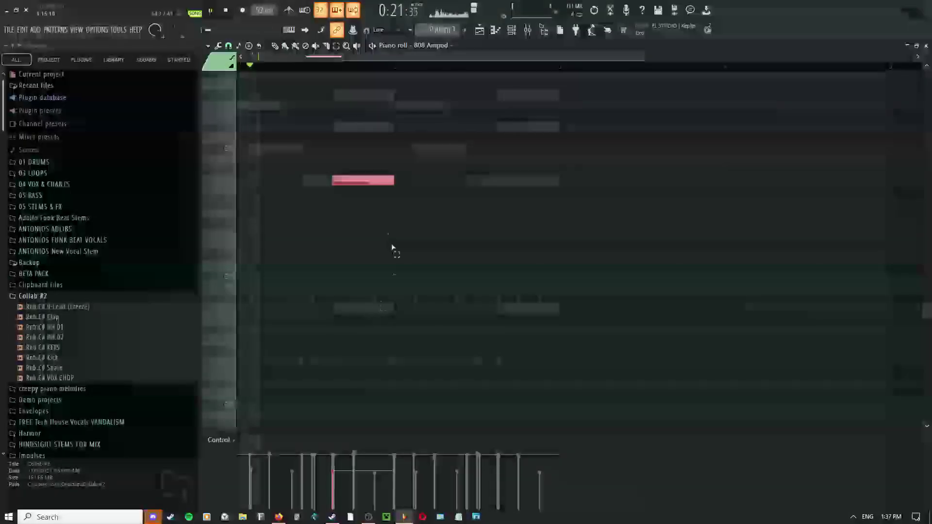
# - Place one sustained 808 Amped note per repeat, an octave below the held chord's top note, and check it against the FL Keys chords
pyautogui.rightClick(380, 160)
pyautogui.click(388, 170)
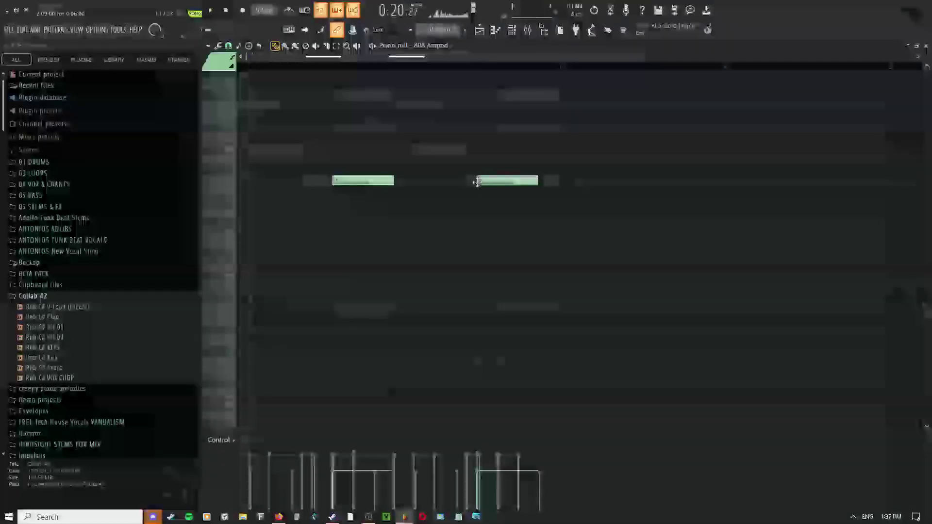
pyautogui.press('b')
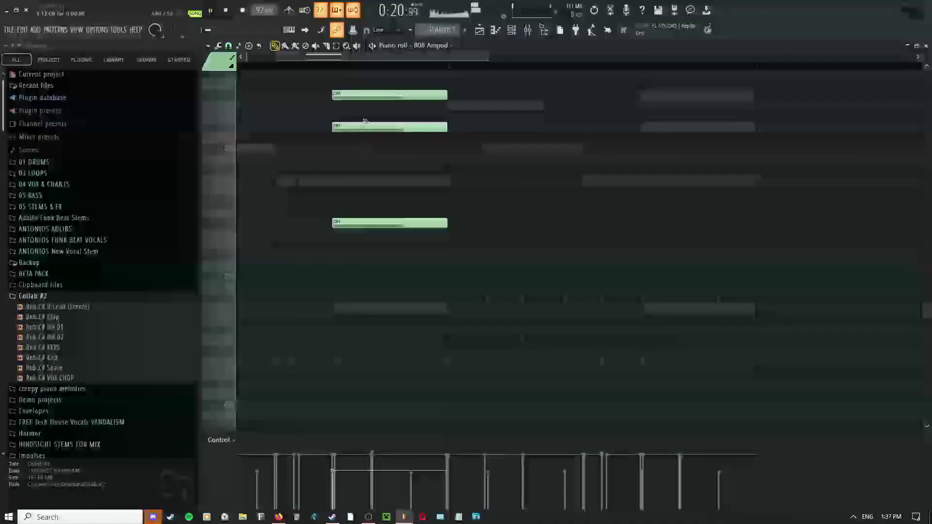
pyautogui.rightClick(361, 156)
pyautogui.click(383, 191)
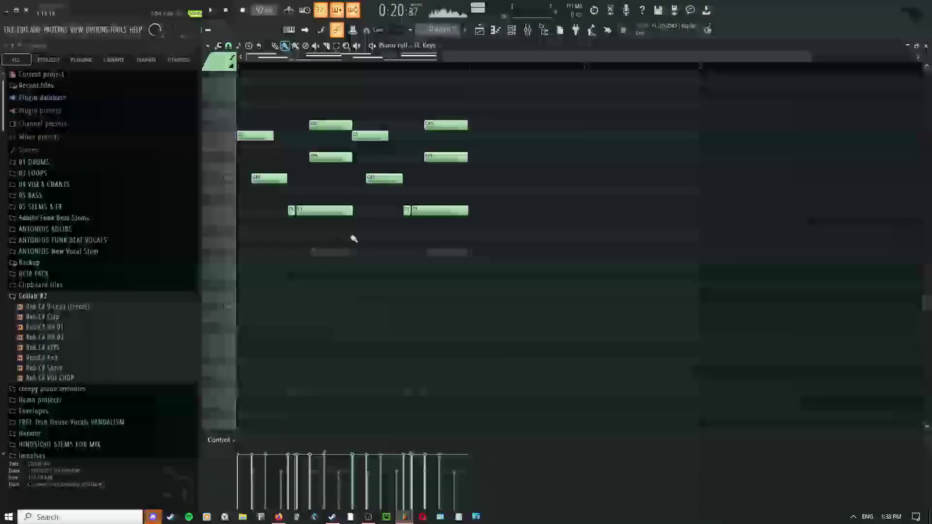
pyautogui.scroll(3, 332, 252)
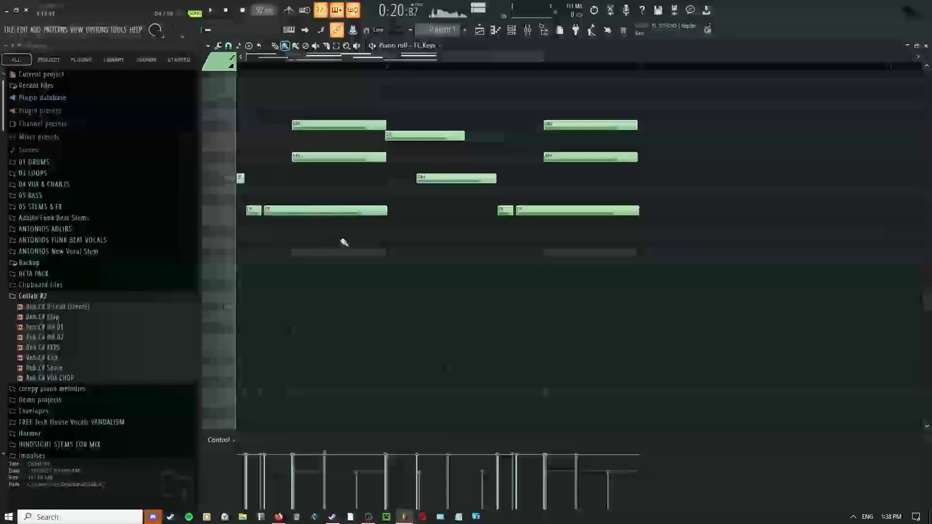
pyautogui.moveTo(333, 241); pyautogui.dragTo(437, 248)
pyautogui.rightClick(480, 237)
pyautogui.click(491, 253)
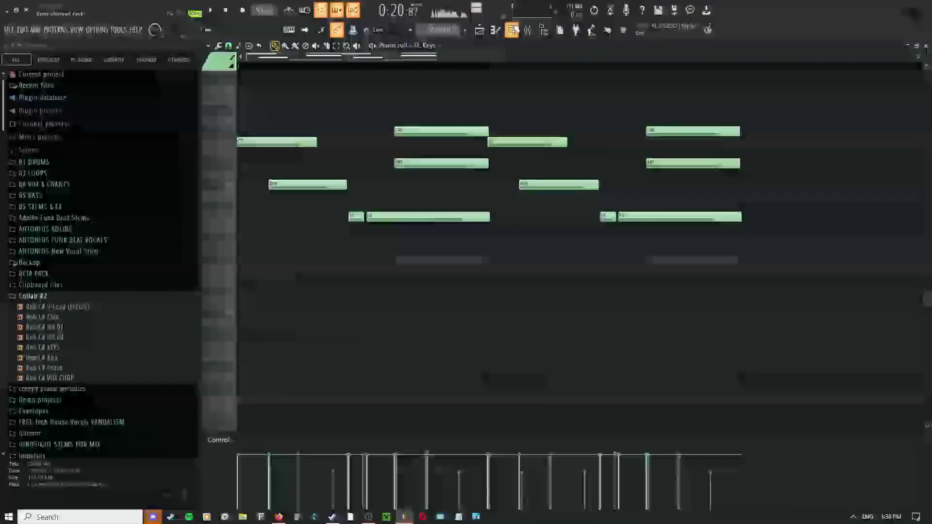
# - Clear the playlist's time selection and rename the FPC channel to DRUMS
pyautogui.click(513, 30)
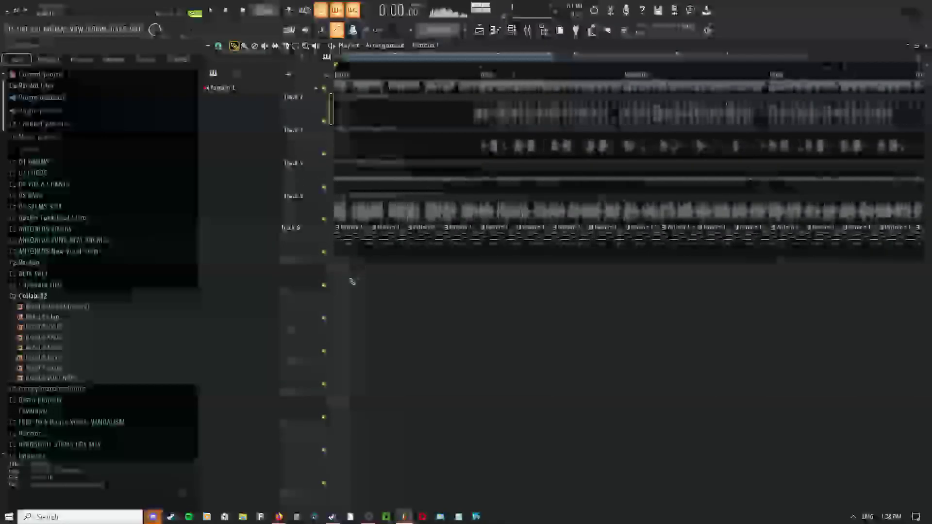
pyautogui.scroll(2, 351, 281)
pyautogui.click(511, 31)
pyautogui.click(417, 153)
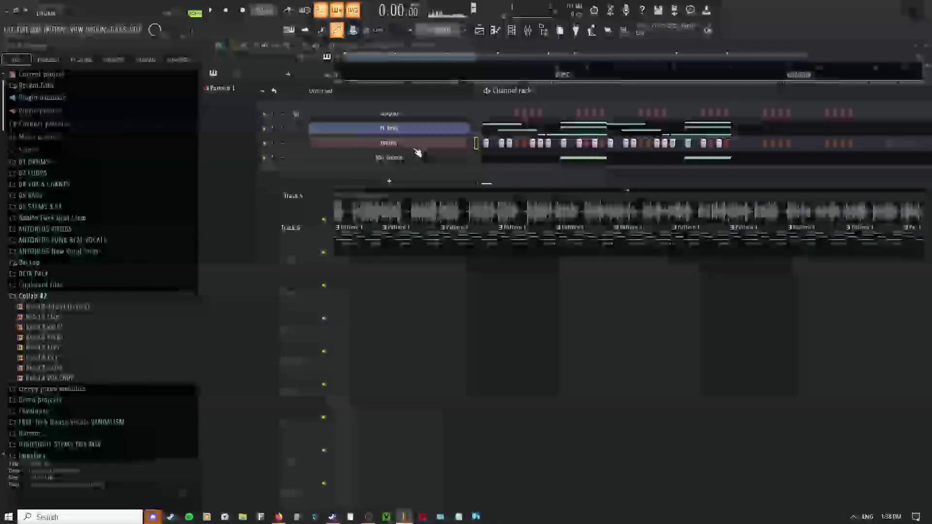
pyautogui.press('F6')
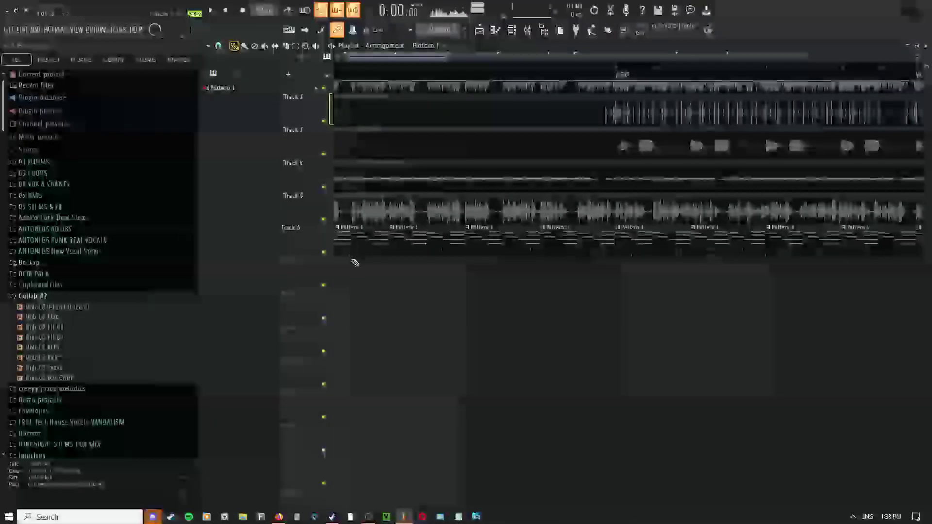
# - Split Pattern 1 by channel into separate FL Keys, DRUMS and 808 Amped patterns
pyautogui.scroll(-2, 472, 181)
pyautogui.rightClick(436, 30)
pyautogui.click(502, 178)
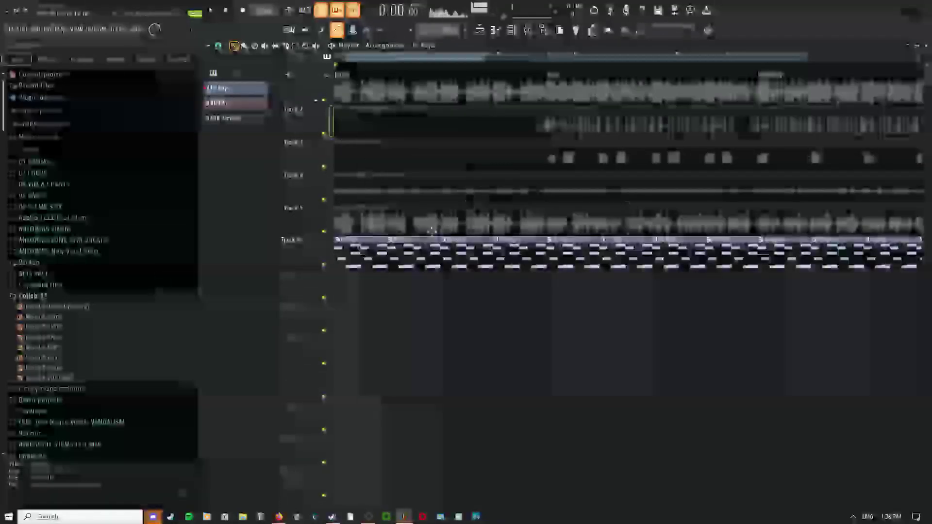
# - Lay out the intro's 808 Amped, FL Keys and DRUMS clips on Tracks 6 to 8 and delete the leftover FL Keys clips after them
pyautogui.scroll(-1, 420, 240)
pyautogui.scroll(-1, 414, 249)
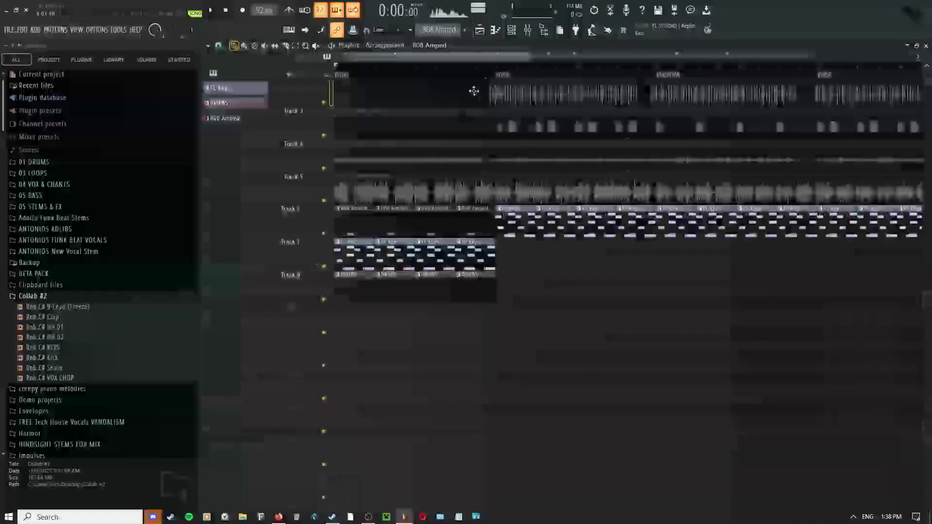
pyautogui.moveTo(497, 216); pyautogui.dragTo(503, 261)
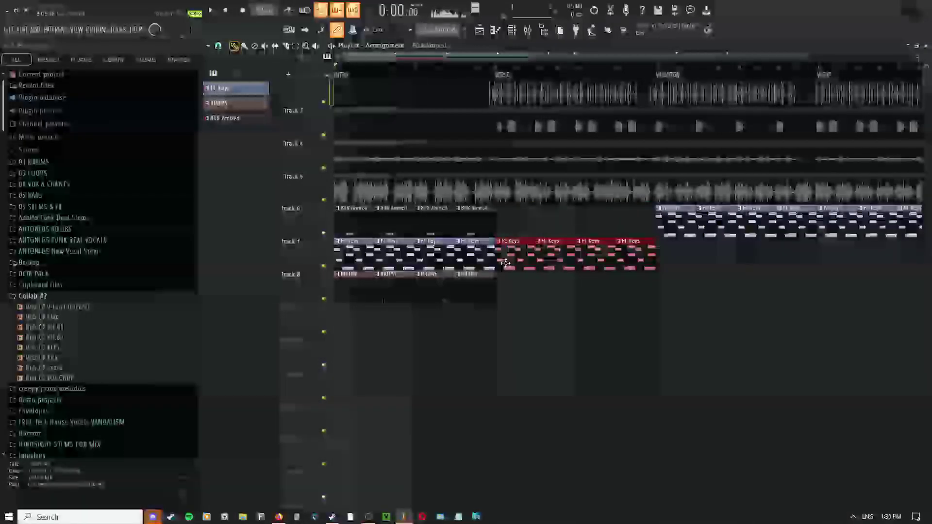
pyautogui.press('Delete')
# - Select the intro's 808 Amped, FL Keys and DRUMS clips and repeat the block end to end until it covers the whole song
pyautogui.scroll(-3, 585, 298)
pyautogui.moveTo(388, 209)
pyautogui.mouseDown()
pyautogui.moveTo(228, 347)
pyautogui.moveTo(230, 334)
pyautogui.mouseUp()
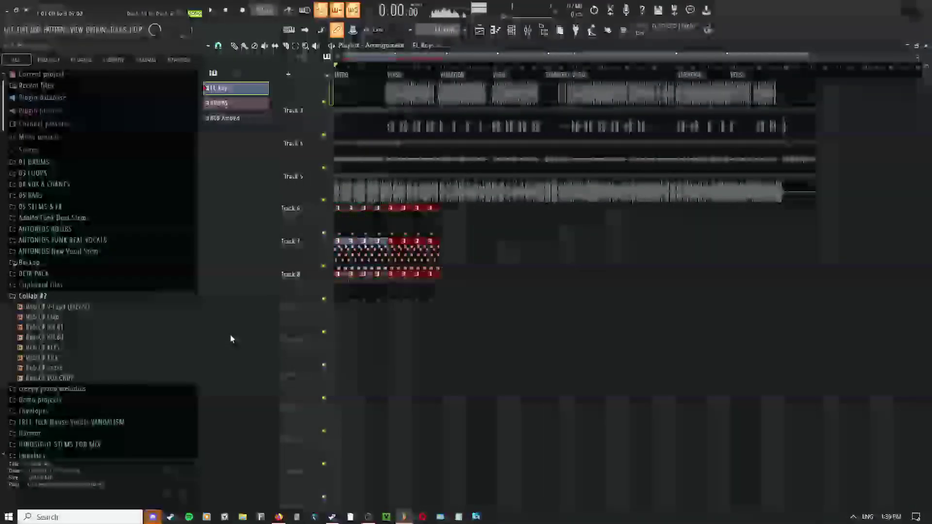
pyautogui.hotkey('ctrl', 'b')
pyautogui.hotkey('ctrl', 'b')
pyautogui.hotkey('ctrl', 'b')
pyautogui.hotkey('ctrl', 'b')
pyautogui.hotkey('ctrl', 'b')
pyautogui.hotkey('ctrl', 'b')
pyautogui.hotkey('ctrl', 'b')
pyautogui.hotkey('ctrl', 'b')
pyautogui.hotkey('ctrl', 'b')
pyautogui.hotkey('ctrl', 'b')
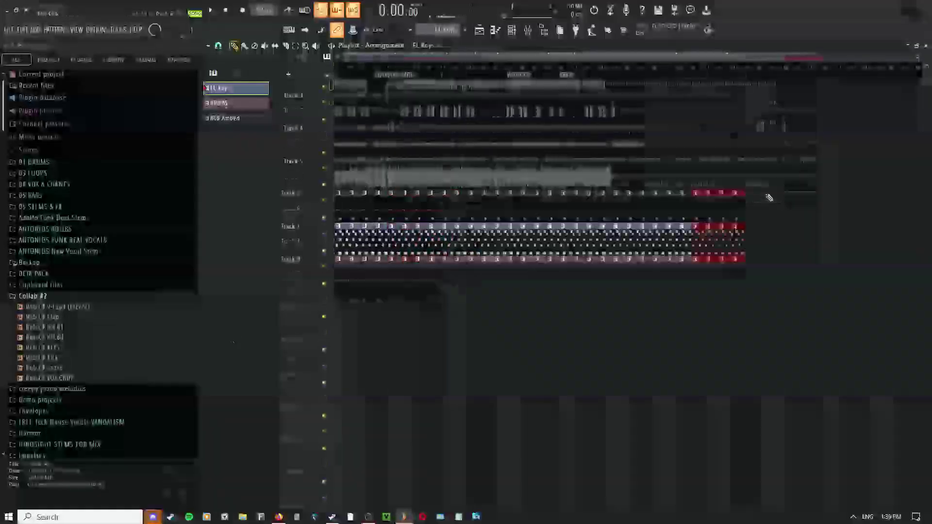
pyautogui.rightClick(739, 204)
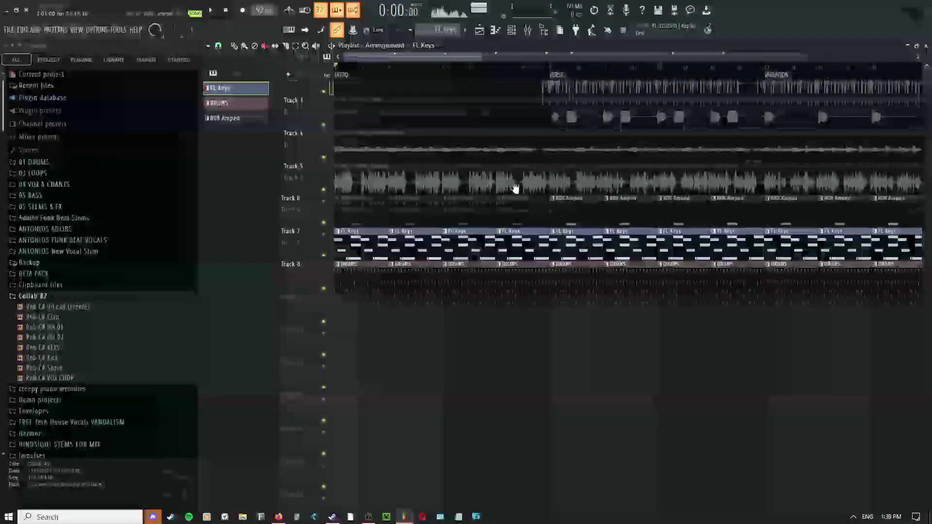
# - Mute the DRUMS clips across the intro on Track 8 so the drums only start at the verse
pyautogui.scroll(2, 516, 190)
pyautogui.press('t')
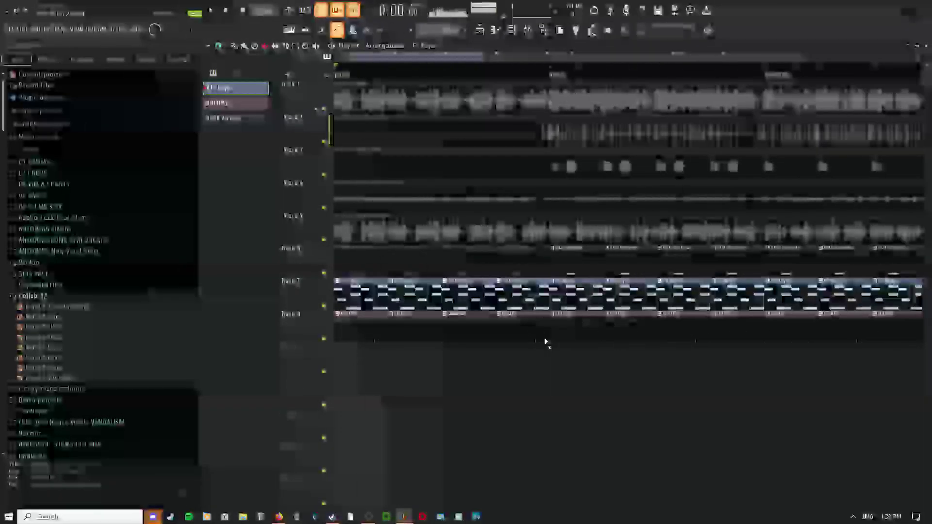
pyautogui.moveTo(527, 297)
pyautogui.mouseDown()
pyautogui.moveTo(349, 302)
pyautogui.moveTo(503, 299)
pyautogui.moveTo(357, 320)
pyautogui.mouseUp()
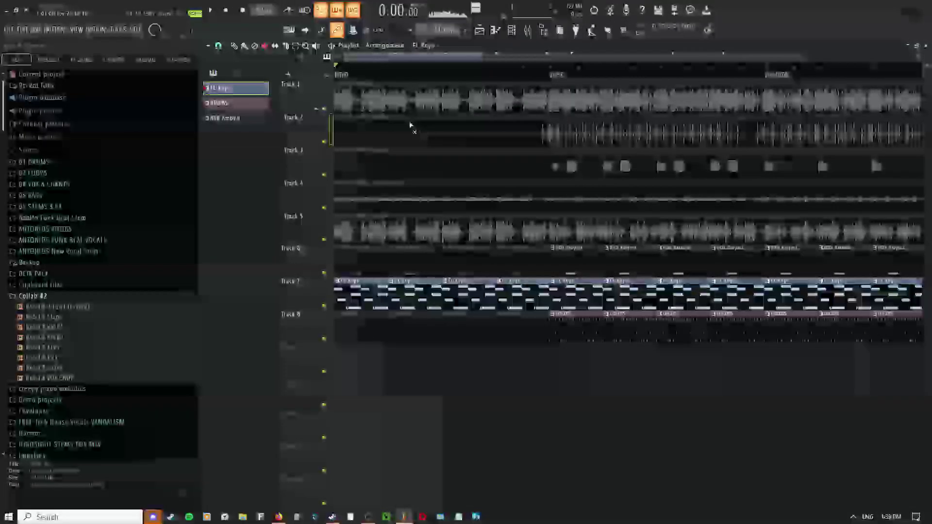
# - Play the arrangement from the intro through the verse to check how the keys, 808 and drums fit the stems
pyautogui.rightClick(419, 215)
pyautogui.click(401, 204)
pyautogui.rightClick(399, 191)
pyautogui.click(414, 209)
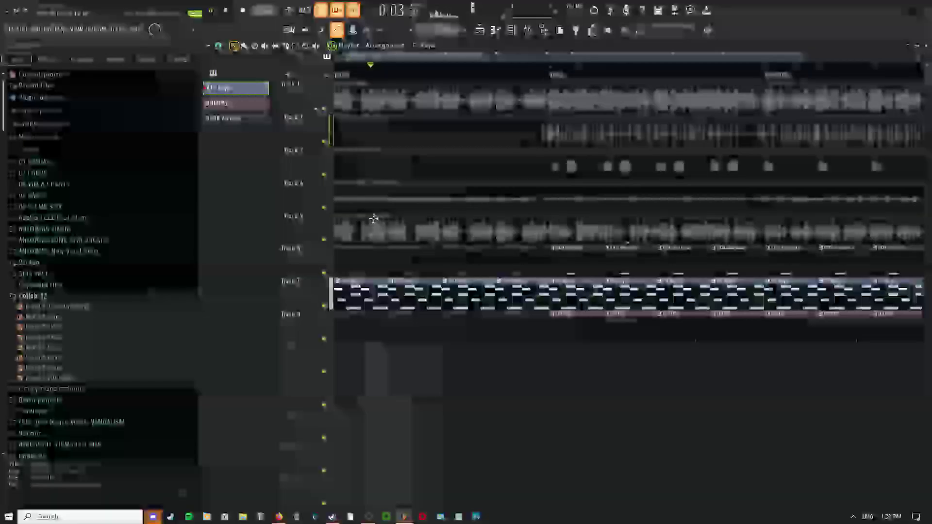
pyautogui.rightClick(450, 224)
pyautogui.click(463, 238)
pyautogui.rightClick(439, 233)
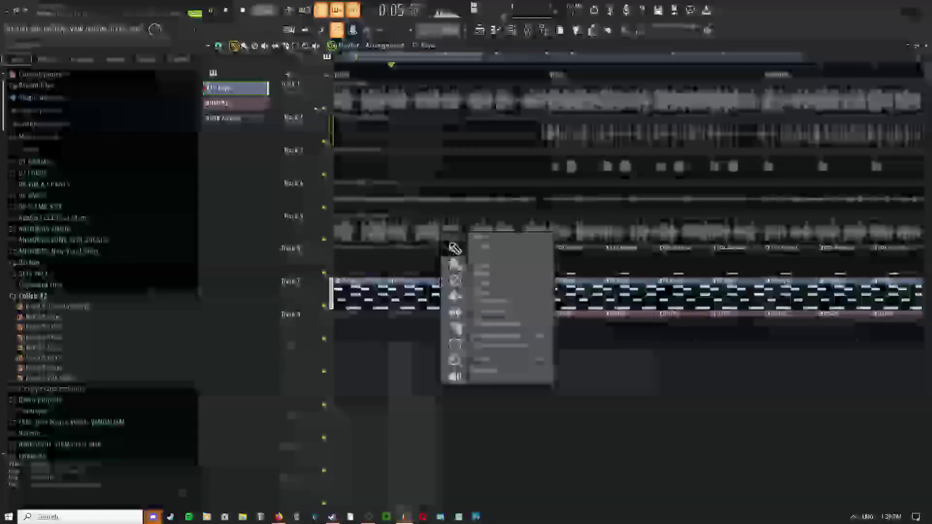
pyautogui.click(451, 249)
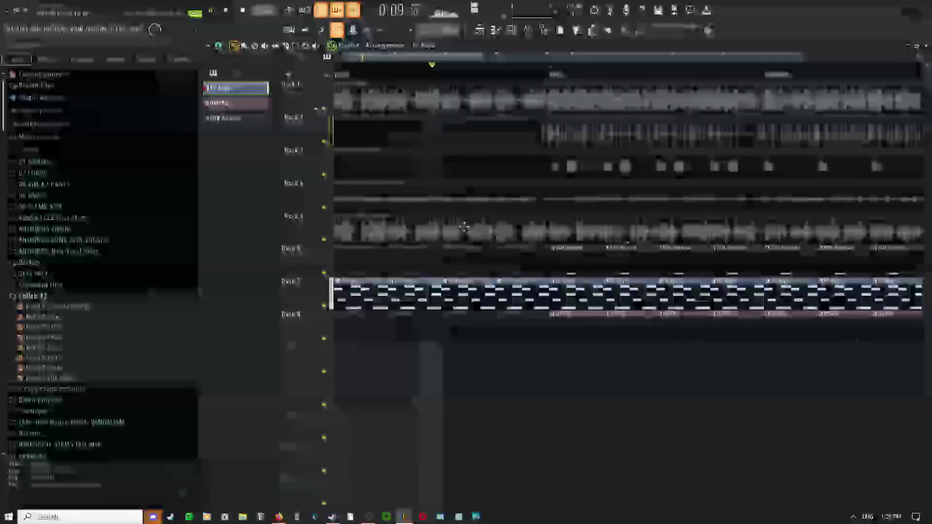
pyautogui.moveTo(500, 235); pyautogui.dragTo(448, 232)
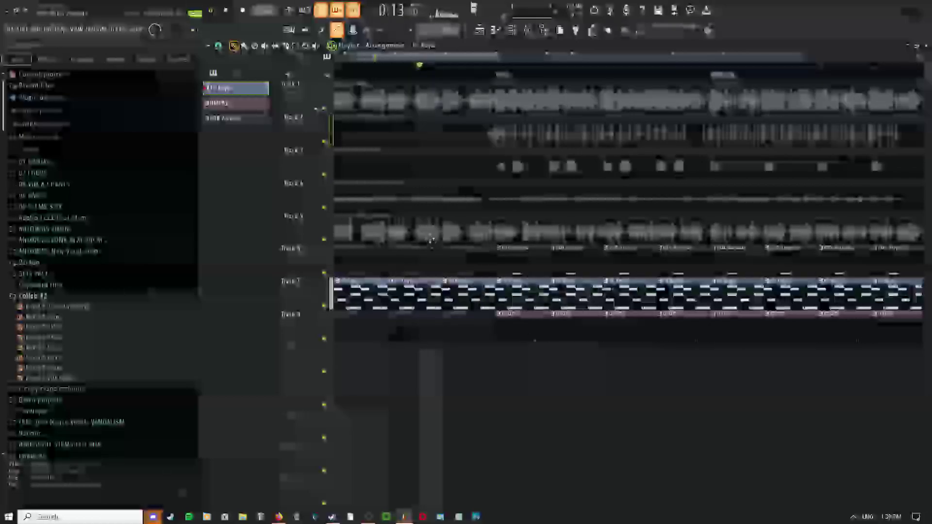
pyautogui.moveTo(530, 252); pyautogui.dragTo(509, 231)
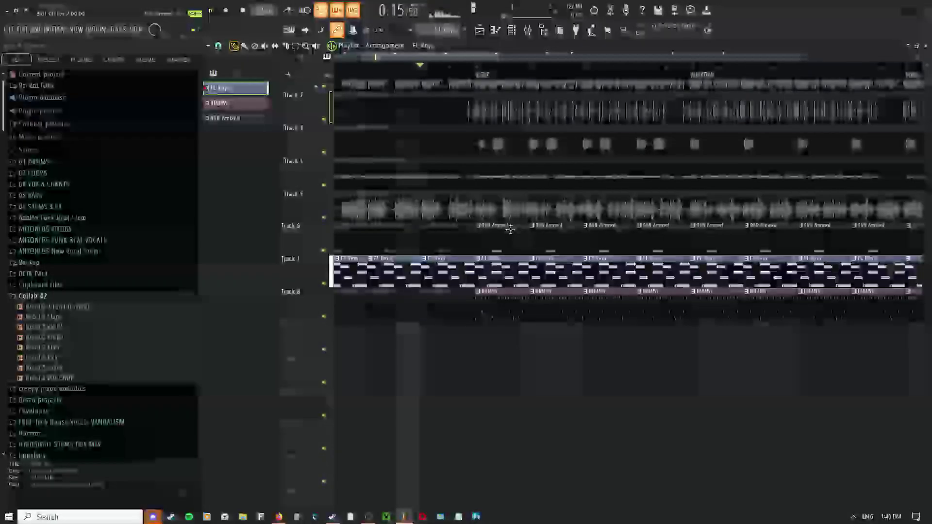
pyautogui.scroll(-2, 512, 235)
pyautogui.middleClick(488, 214)
pyautogui.scroll(2, 498, 236)
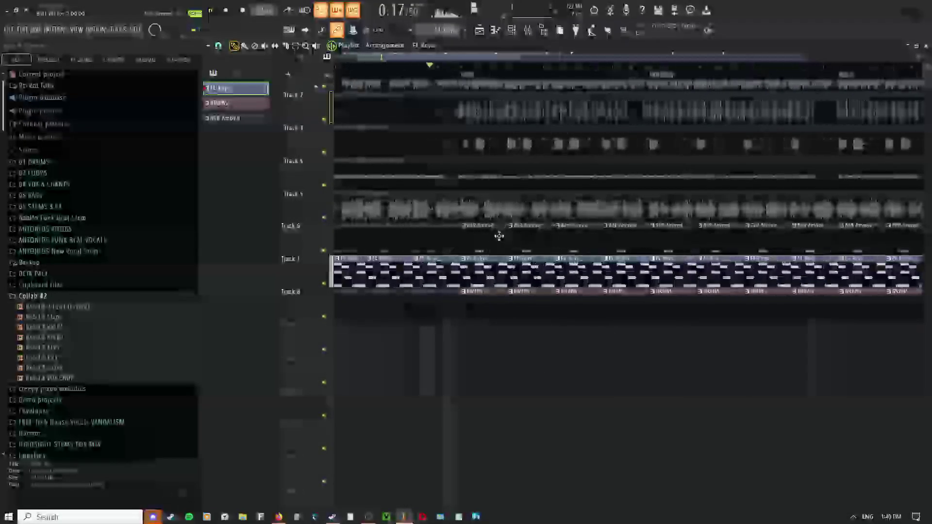
pyautogui.moveTo(486, 251); pyautogui.dragTo(474, 247)
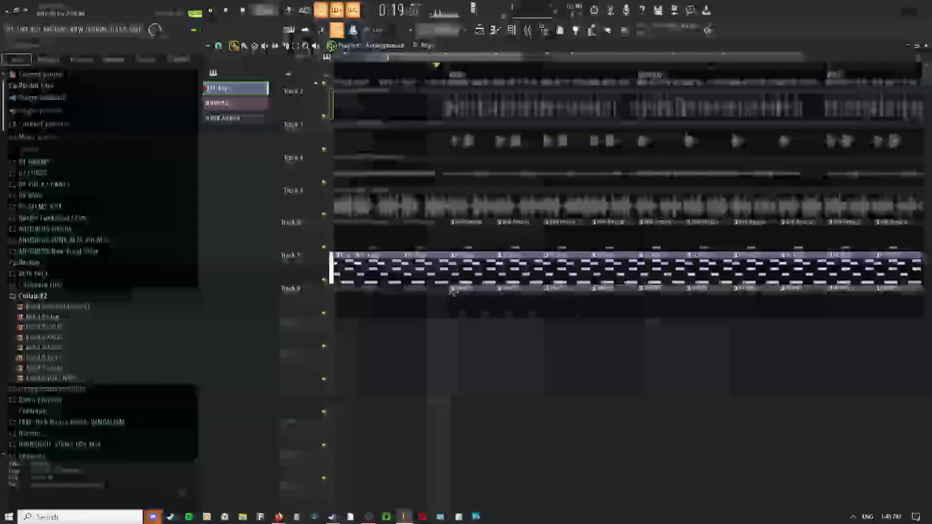
pyautogui.middleClick(482, 224)
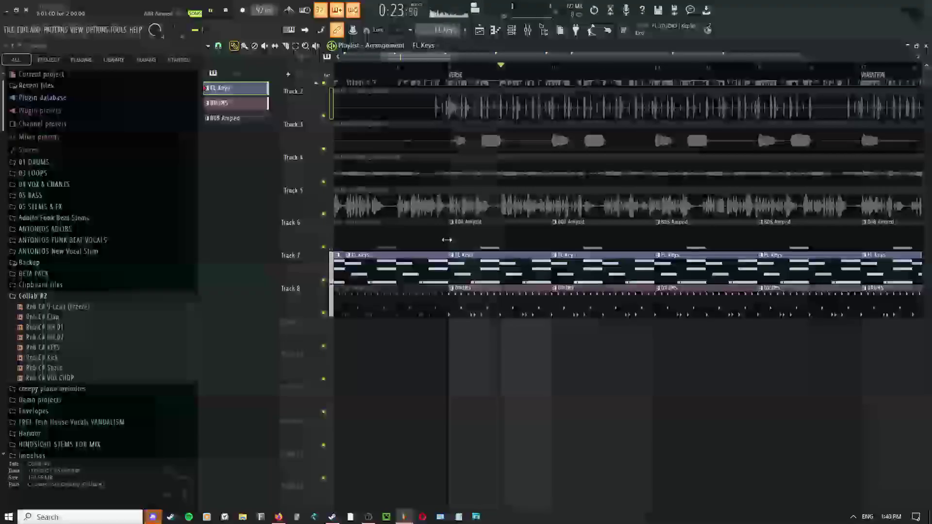
pyautogui.rightClick(524, 243)
pyautogui.click(534, 260)
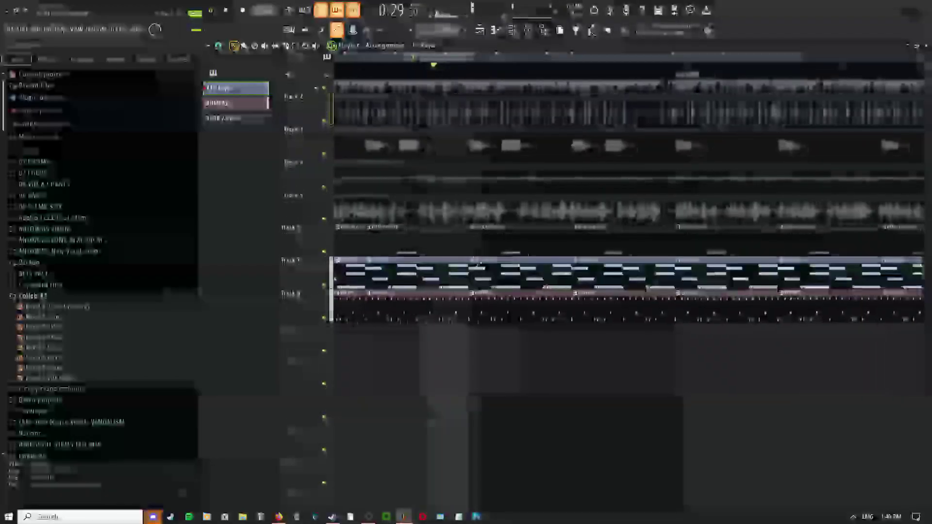
pyautogui.rightClick(494, 252)
pyautogui.click(494, 252)
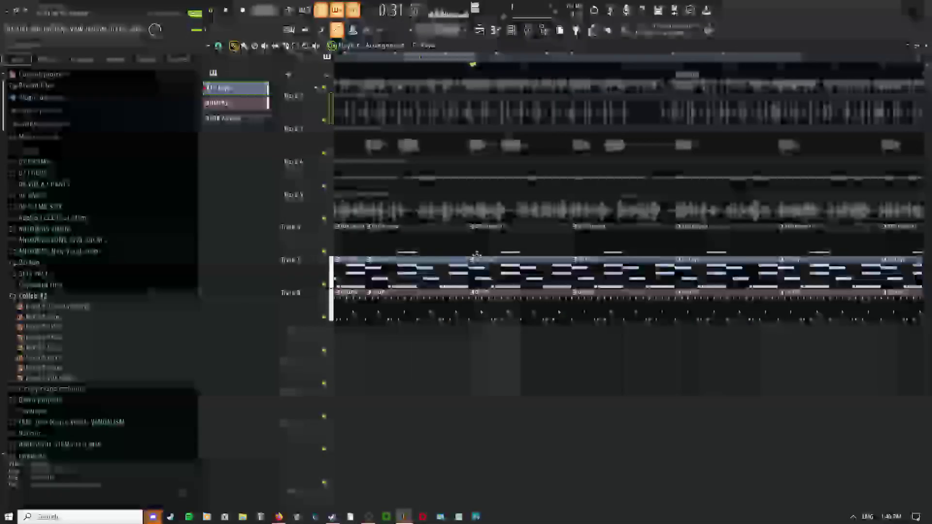
pyautogui.rightClick(488, 255)
pyautogui.click(495, 257)
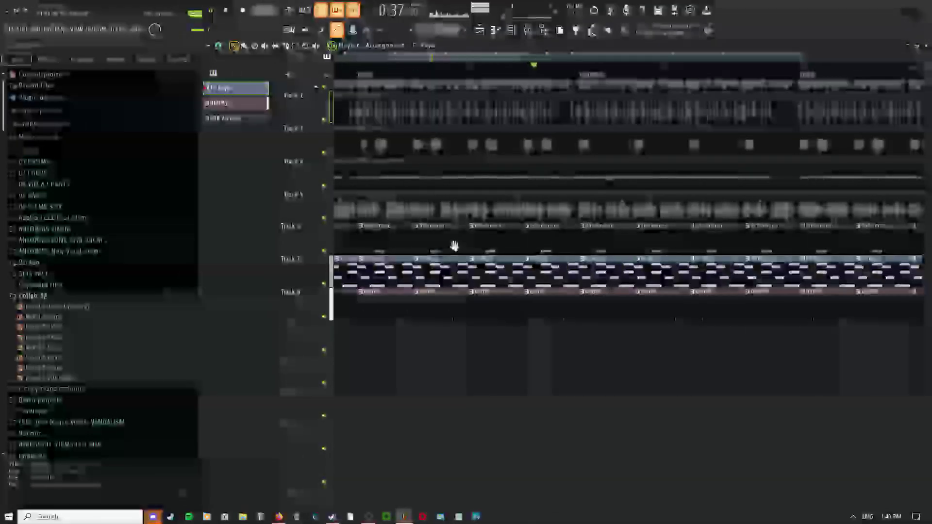
pyautogui.rightClick(455, 248)
pyautogui.click(467, 269)
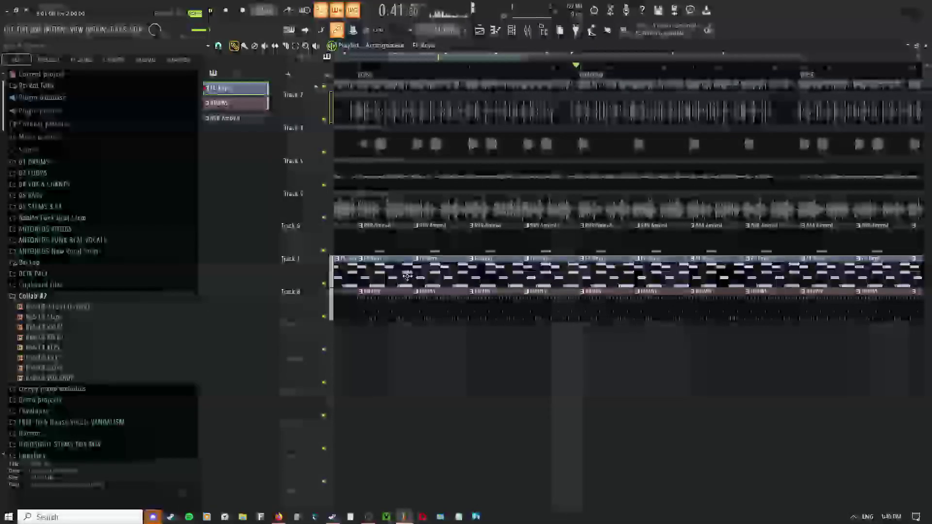
# - Stop playback and select the VERSE section's time range in the playlist
pyautogui.press('space')
pyautogui.doubleClick(367, 72)
pyautogui.rightClick(427, 219)
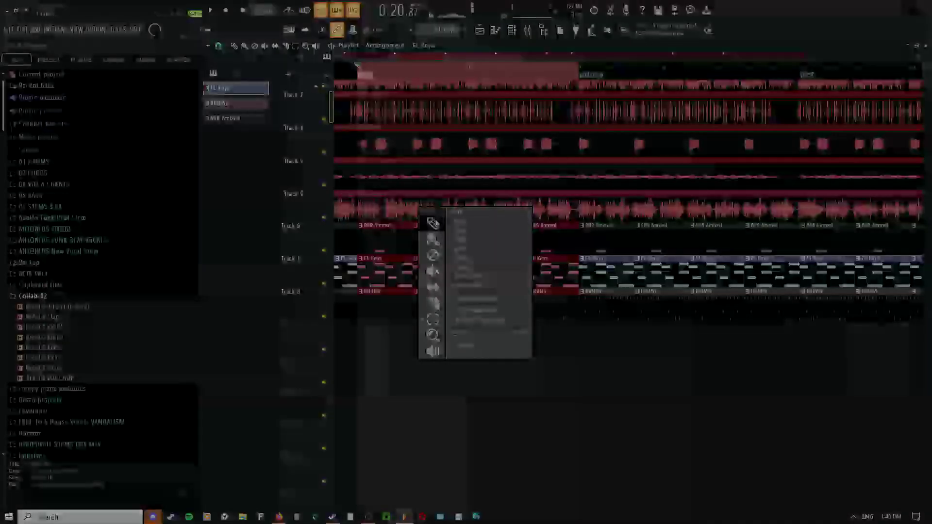
pyautogui.moveTo(428, 245); pyautogui.dragTo(488, 268)
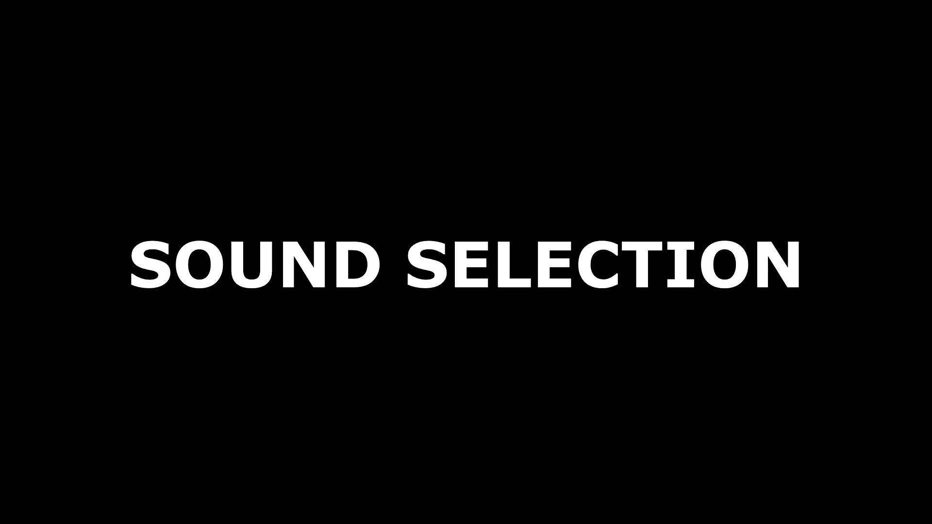
pyautogui.rightClick(468, 222)
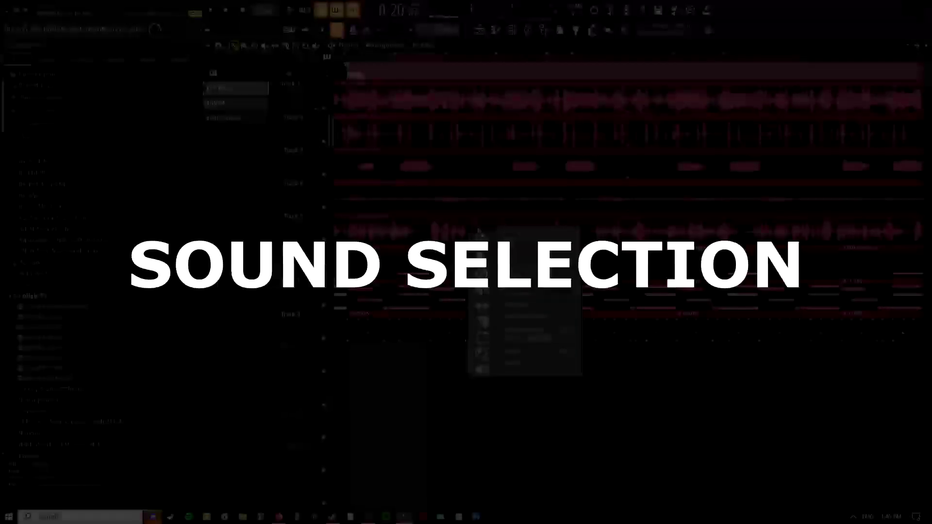
pyautogui.scroll(-2, 556, 205)
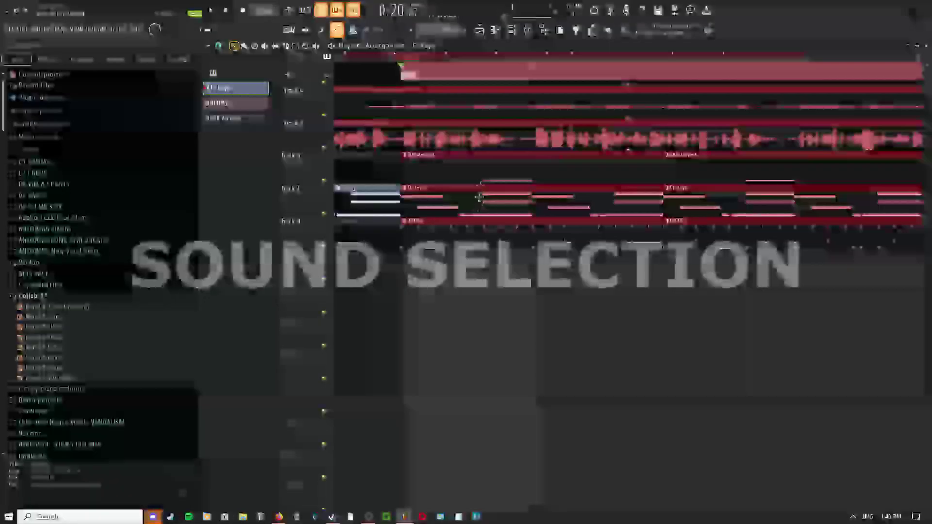
# - Show the channel rack and open the Kicks folder of the Drums (ModeAudio) pack in the sample browser
pyautogui.click(512, 32)
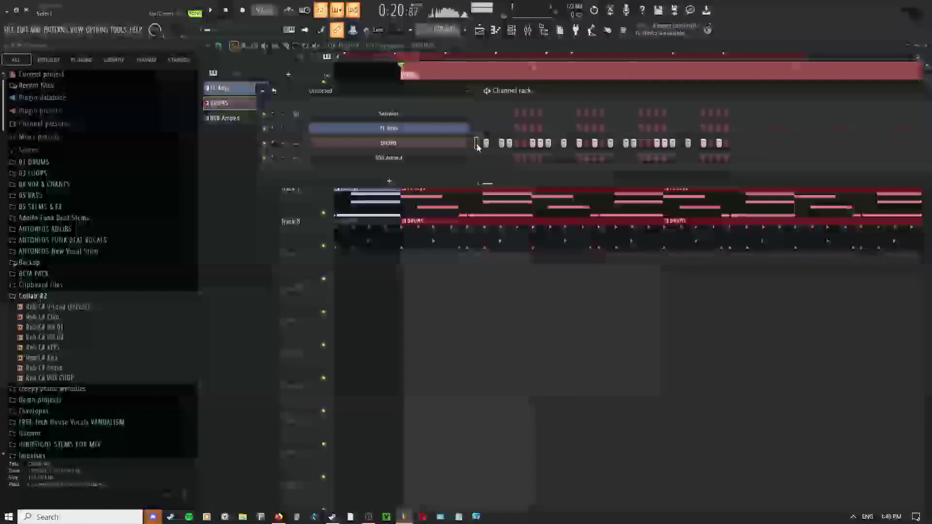
pyautogui.click(67, 297)
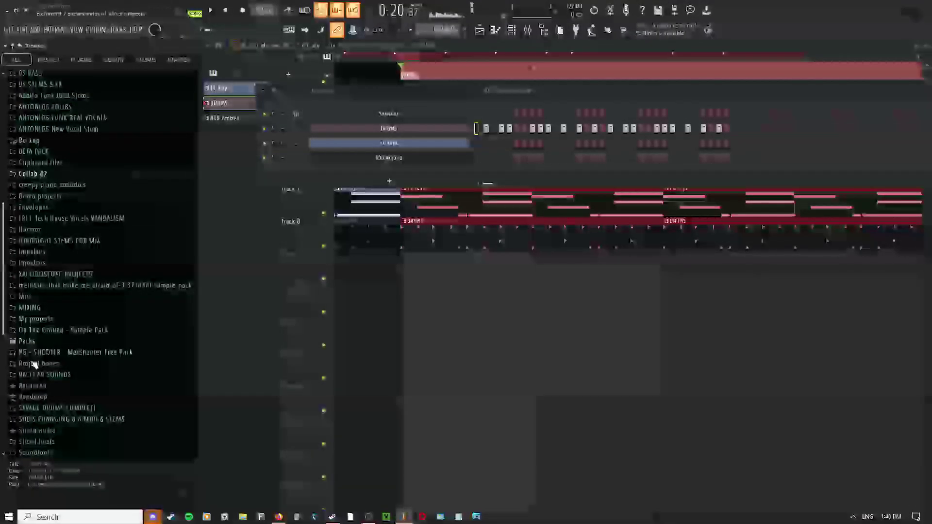
pyautogui.click(27, 341)
pyautogui.click(47, 303)
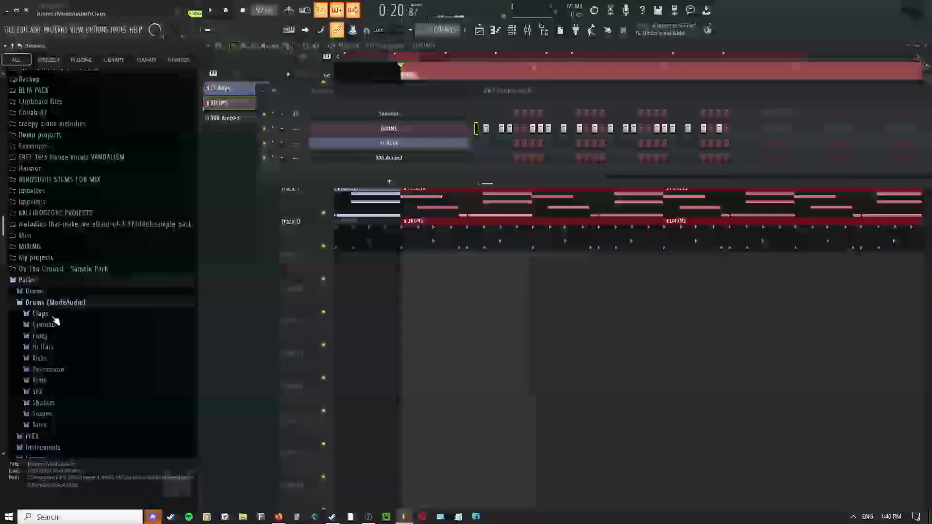
pyautogui.click(42, 360)
# - Audition the Attack Kick samples one after another and close the ModeAudio Kicks folder
pyautogui.click(51, 370)
pyautogui.press('Down')
pyautogui.press('Down')
pyautogui.press('Down')
pyautogui.press('Down')
pyautogui.press('Down')
pyautogui.press('Down')
pyautogui.press('Down')
pyautogui.press('Down')
pyautogui.press('Down')
pyautogui.press('Down')
pyautogui.press('Down')
pyautogui.press('Down')
pyautogui.press('Down')
pyautogui.press('Down')
pyautogui.press('Down')
pyautogui.press('Down')
pyautogui.press('Down')
pyautogui.press('Down')
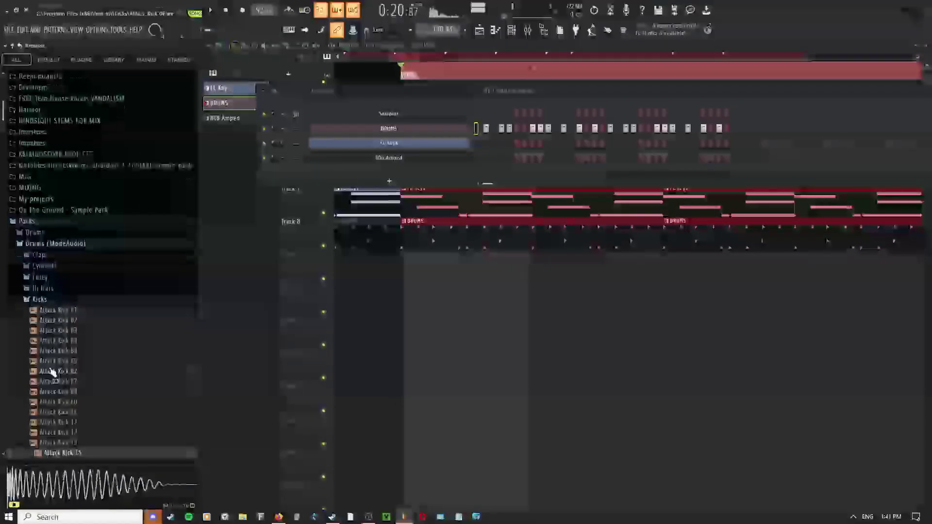
pyautogui.press('Down')
pyautogui.press('Down')
pyautogui.press('Down')
pyautogui.press('Down')
pyautogui.press('Down')
pyautogui.press('Down')
pyautogui.press('Down')
pyautogui.press('Down')
pyautogui.press('Down')
pyautogui.press('Down')
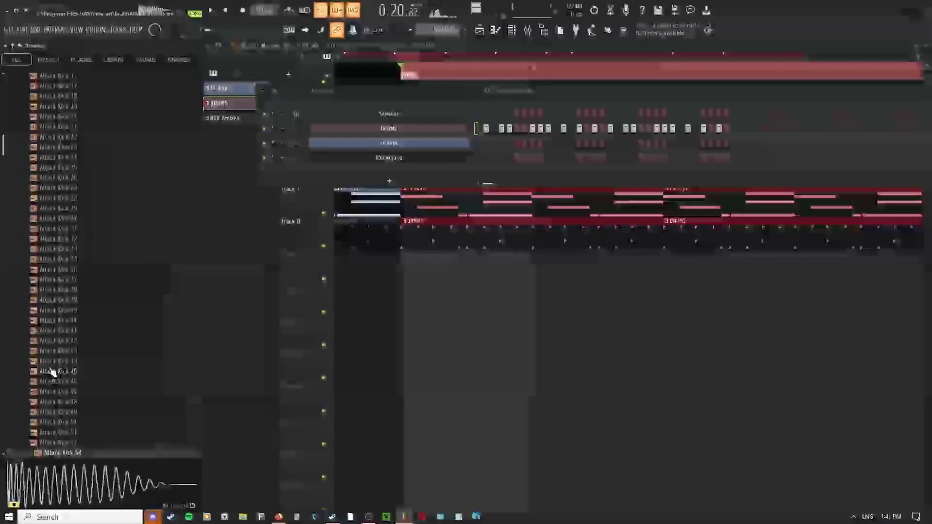
pyautogui.press('Left')
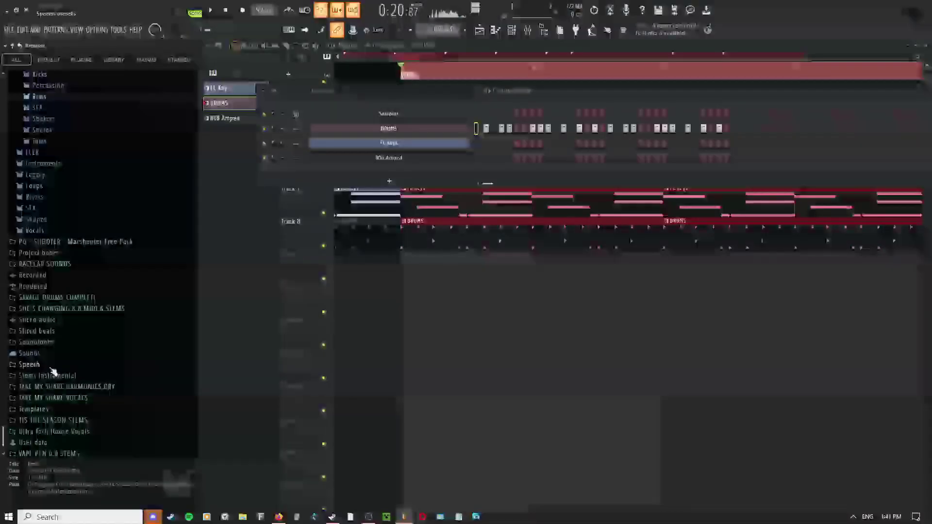
# - Audition the kicks in the Drums pack's Kicks folder, going through the FPC and Grv Kick samples
pyautogui.press('Right')
pyautogui.press('Down')
pyautogui.press('Down')
pyautogui.press('Down')
pyautogui.press('Down')
pyautogui.press('Down')
pyautogui.press('Down')
pyautogui.press('Down')
pyautogui.press('Down')
pyautogui.press('Down')
pyautogui.press('Down')
pyautogui.press('Down')
pyautogui.press('Down')
pyautogui.press('Down')
pyautogui.press('Down')
pyautogui.press('Down')
pyautogui.press('Down')
pyautogui.press('Down')
pyautogui.press('Down')
pyautogui.press('Down')
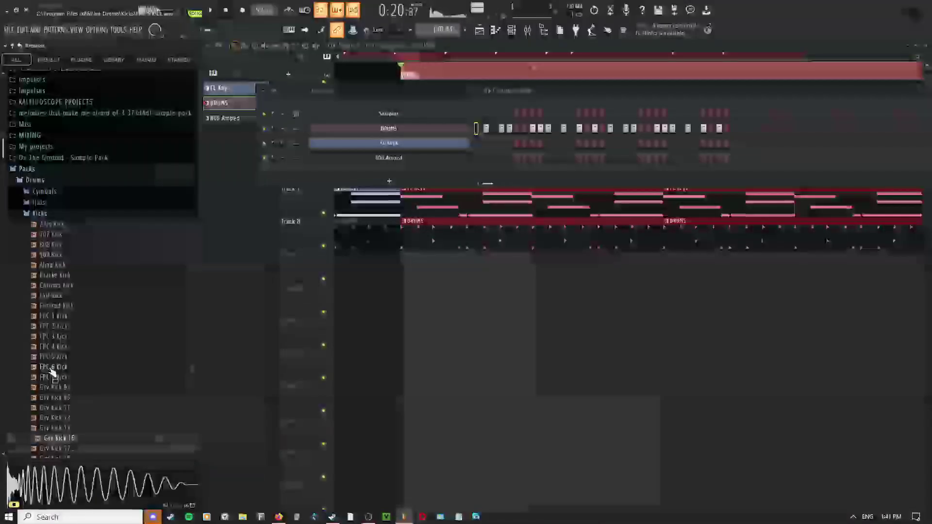
pyautogui.press('Down')
pyautogui.press('Down')
pyautogui.press('Down')
pyautogui.press('Down')
pyautogui.press('Down')
pyautogui.press('Down')
pyautogui.press('Down')
pyautogui.press('Down')
pyautogui.press('Down')
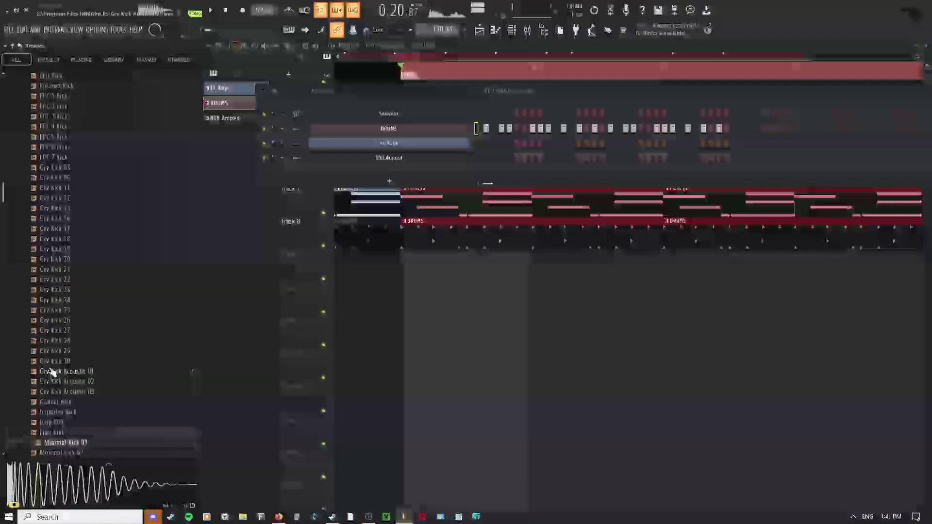
pyautogui.press('Up')
pyautogui.press('Up')
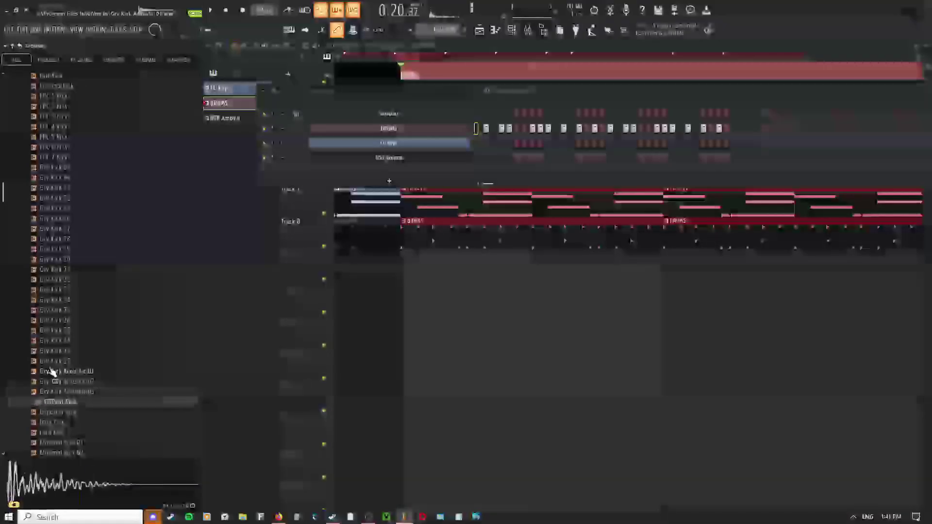
# - Audition the Minimal Kick samples in the Drums pack's Kicks folder
pyautogui.press('Down')
pyautogui.press('Down')
pyautogui.press('Down')
pyautogui.press('Down')
pyautogui.press('Down')
pyautogui.press('Down')
pyautogui.press('Down')
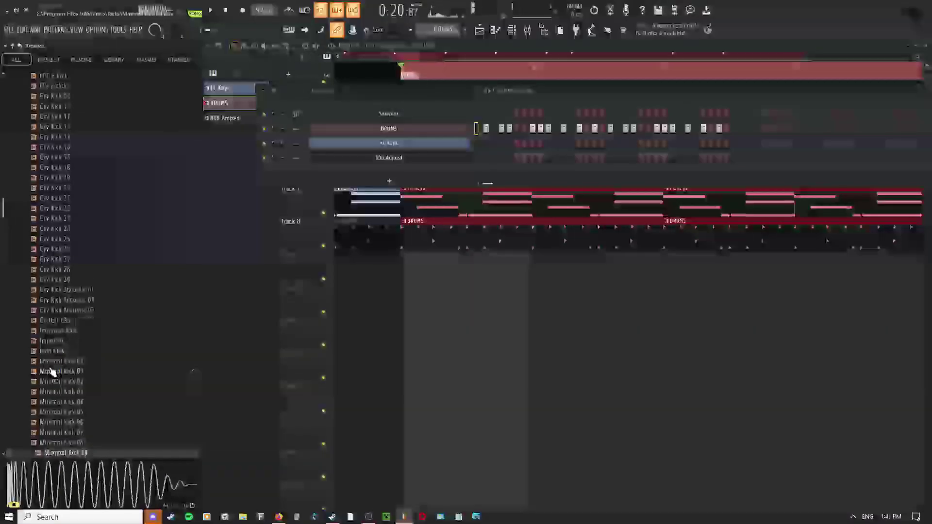
pyautogui.press('Down')
pyautogui.press('Down')
pyautogui.press('Down')
pyautogui.press('Down')
pyautogui.press('Down')
pyautogui.press('Down')
pyautogui.press('Down')
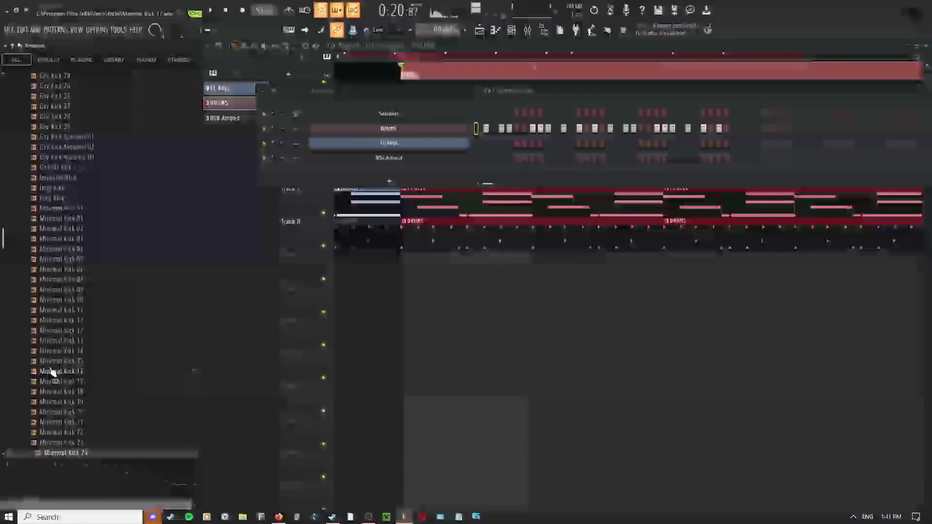
pyautogui.press('Down')
pyautogui.press('Down')
pyautogui.press('Down')
pyautogui.press('Down')
pyautogui.press('Down')
pyautogui.press('Down')
pyautogui.press('Down')
pyautogui.press('Down')
pyautogui.press('Down')
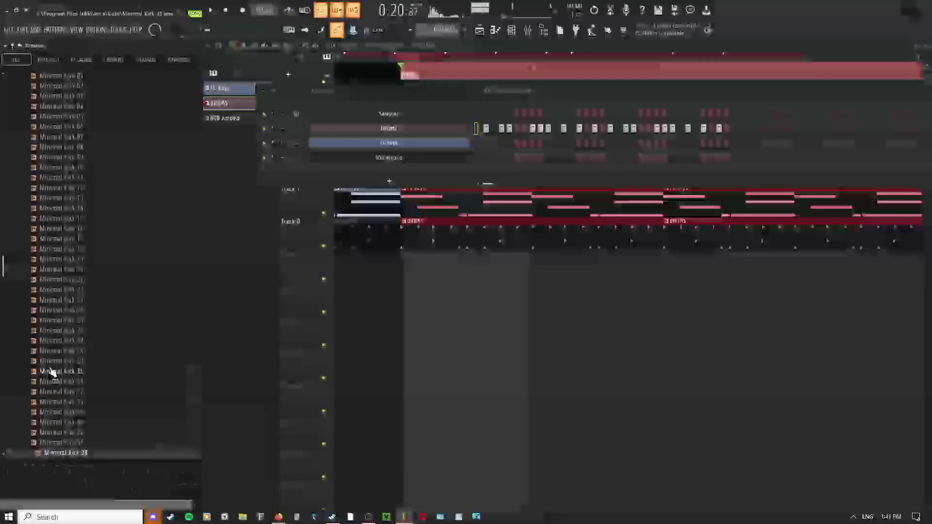
# - Close the Drums pack's Kicks folder and open the HipHop folder under Legacy > Drums
pyautogui.press('Left')
pyautogui.press('Down')
pyautogui.press('Down')
pyautogui.scroll(3, 52, 372)
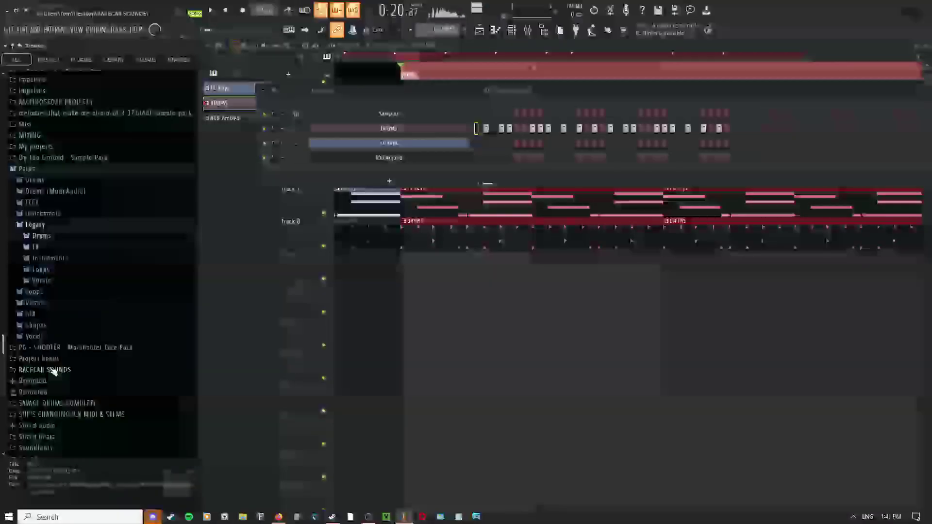
pyautogui.press('Right')
pyautogui.press('Down')
pyautogui.press('Down')
pyautogui.press('Down')
pyautogui.press('Right')
pyautogui.press('Down')
pyautogui.press('Down')
# - Audition the HipHop hats and kicks down to HIP_Kick_6 and open the DRUMS channel's FPC
pyautogui.press('Down')
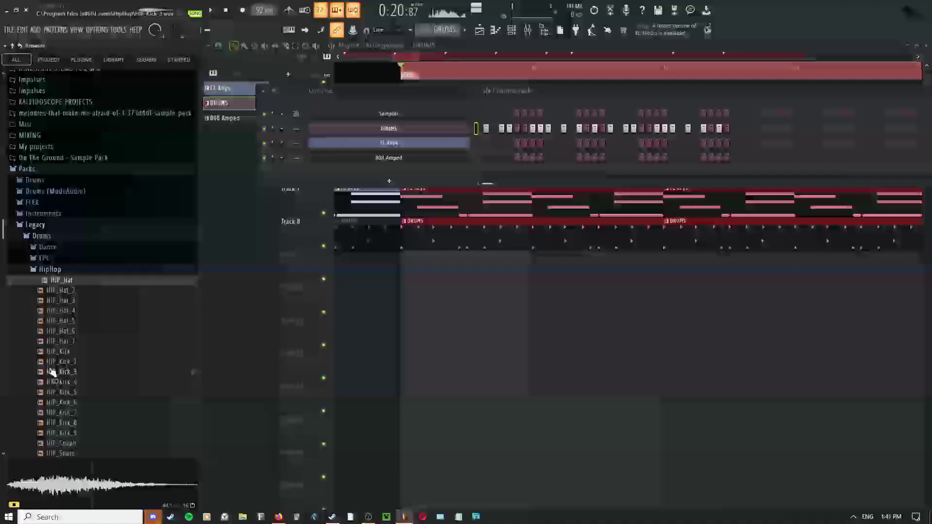
pyautogui.press('Down')
pyautogui.press('Down')
pyautogui.press('Down')
pyautogui.press('Down')
pyautogui.press('Down')
pyautogui.press('Down')
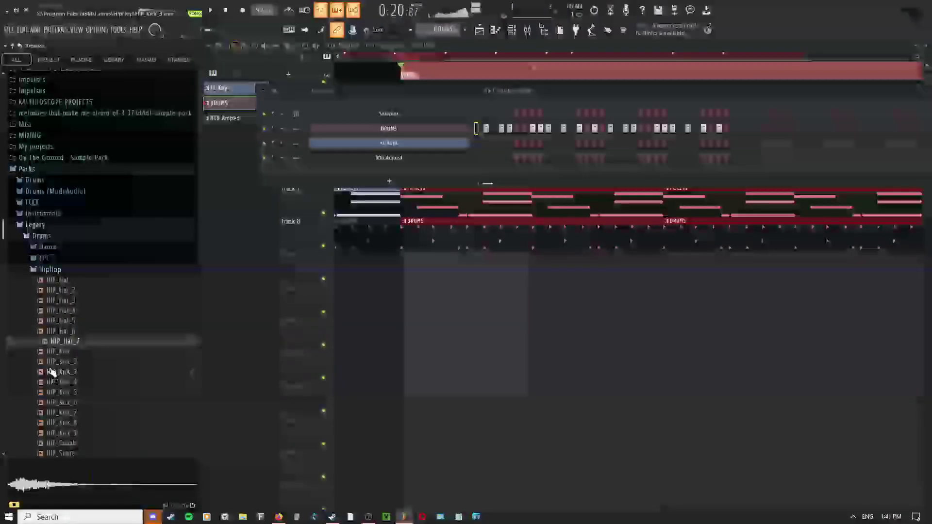
pyautogui.press('Down')
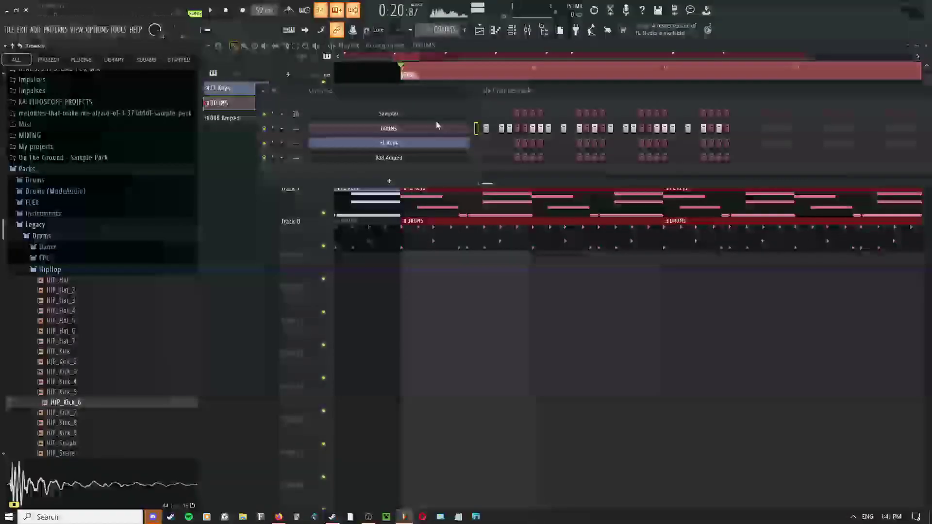
pyautogui.click(418, 131)
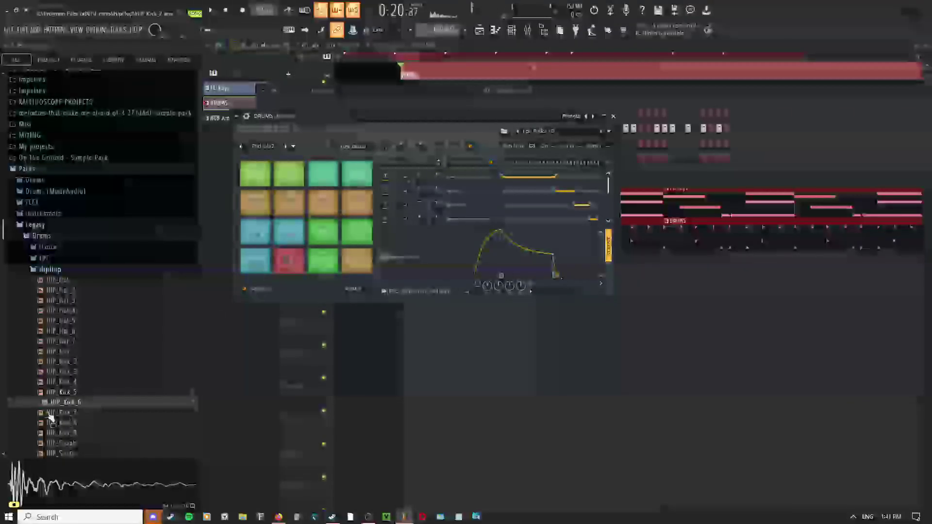
# - Load the HIP_Kick_6 sample onto the FPC's Kick Drum pad and try it out
pyautogui.moveTo(54, 403); pyautogui.dragTo(287, 260)
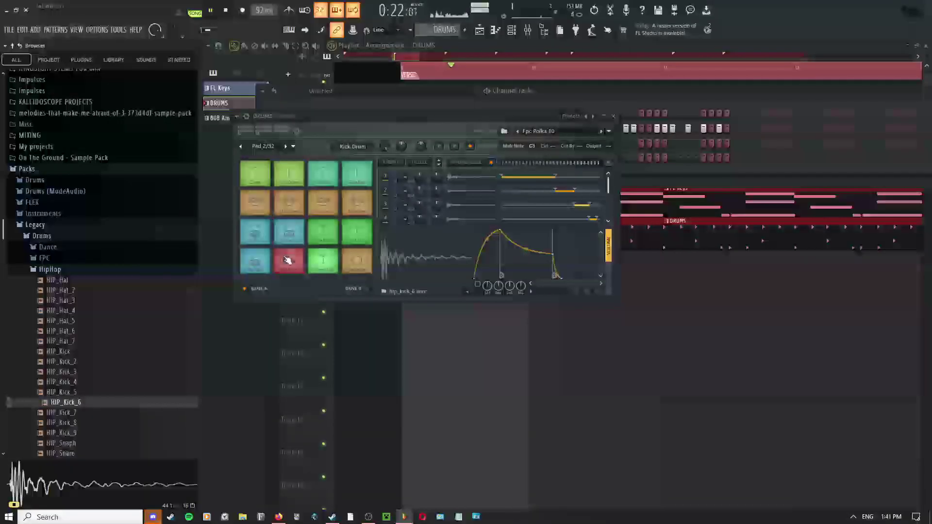
pyautogui.moveTo(280, 260); pyautogui.dragTo(301, 256)
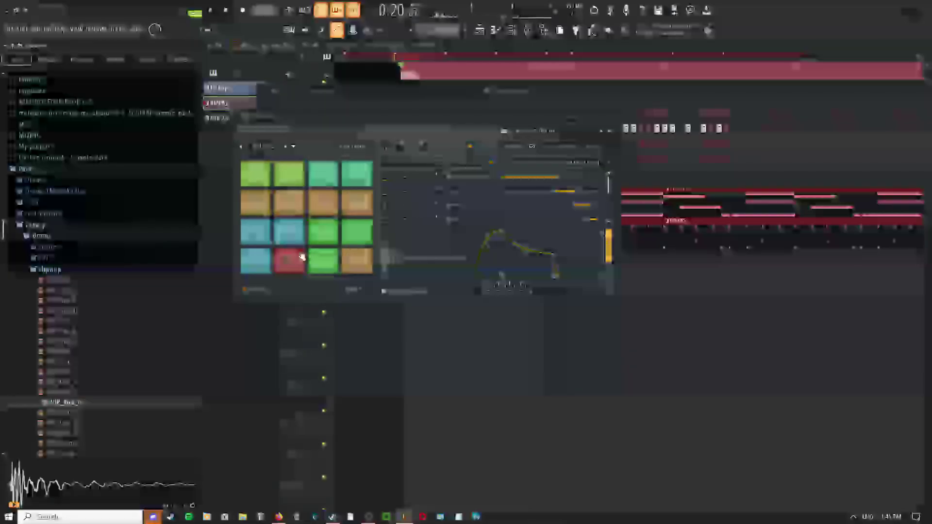
pyautogui.moveTo(301, 257); pyautogui.dragTo(301, 256)
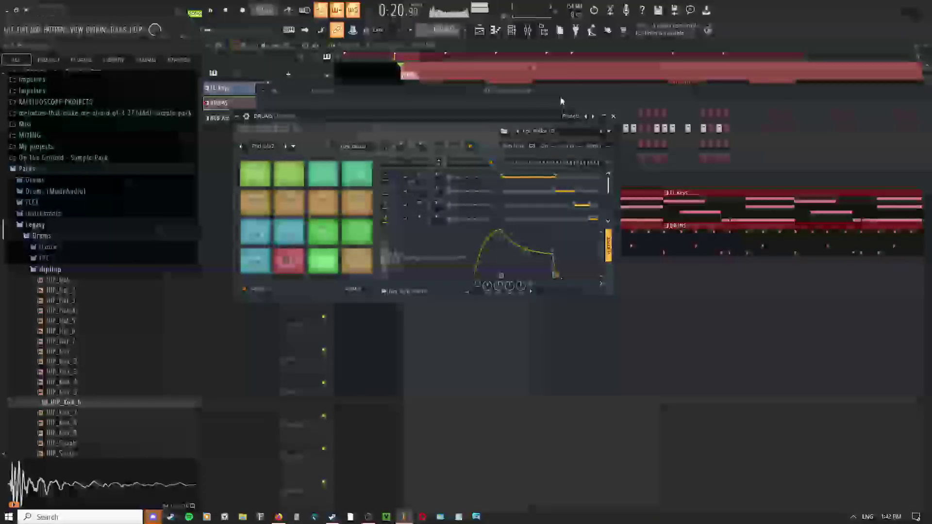
# - Add HIP_Kick_6 and, after auditioning the HipHop hats, HIP_Hat_3 as separate channels KICK and HH playing the DRUMS pattern's notes
pyautogui.moveTo(518, 121); pyautogui.dragTo(591, 202)
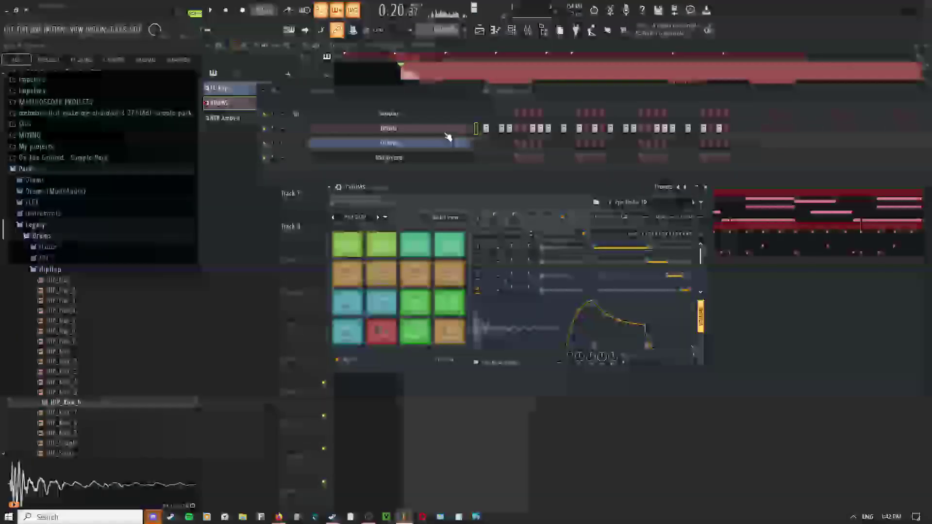
pyautogui.moveTo(66, 402); pyautogui.dragTo(426, 139)
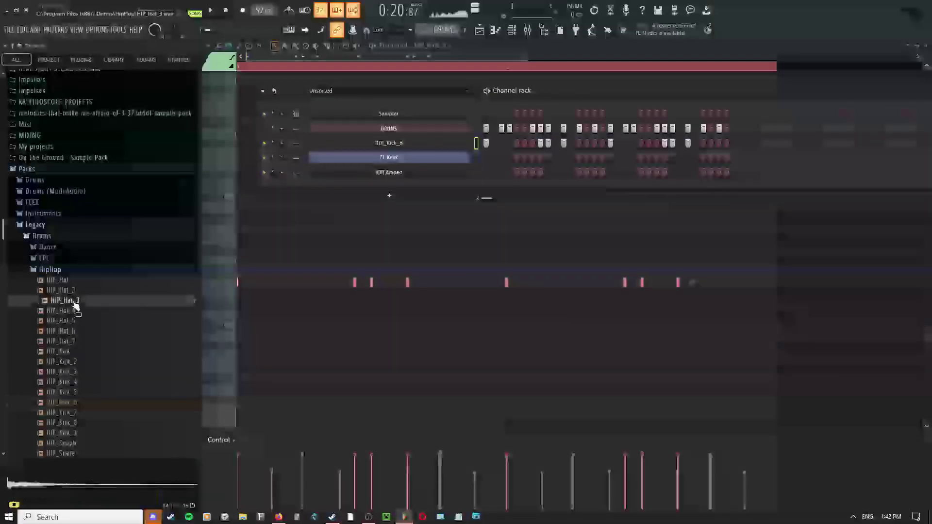
pyautogui.click(65, 290)
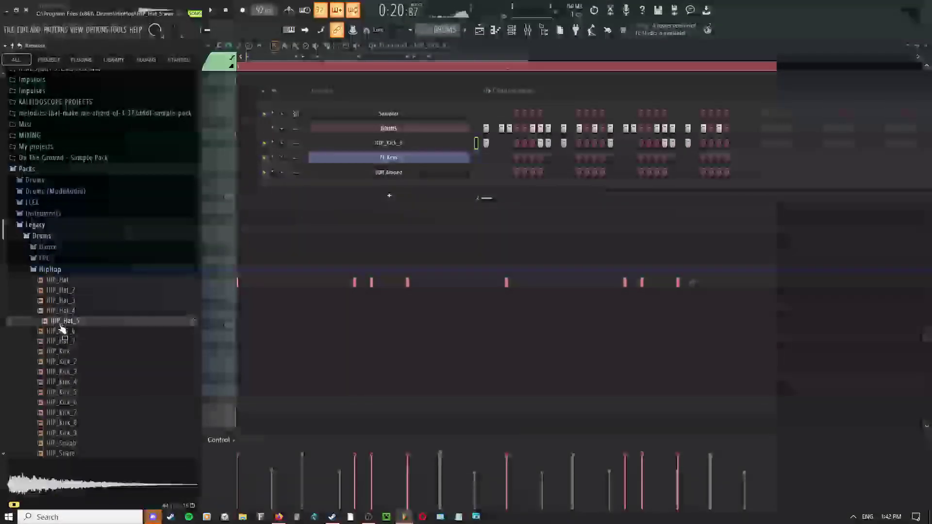
pyautogui.click(65, 300)
pyautogui.moveTo(61, 305); pyautogui.dragTo(424, 156)
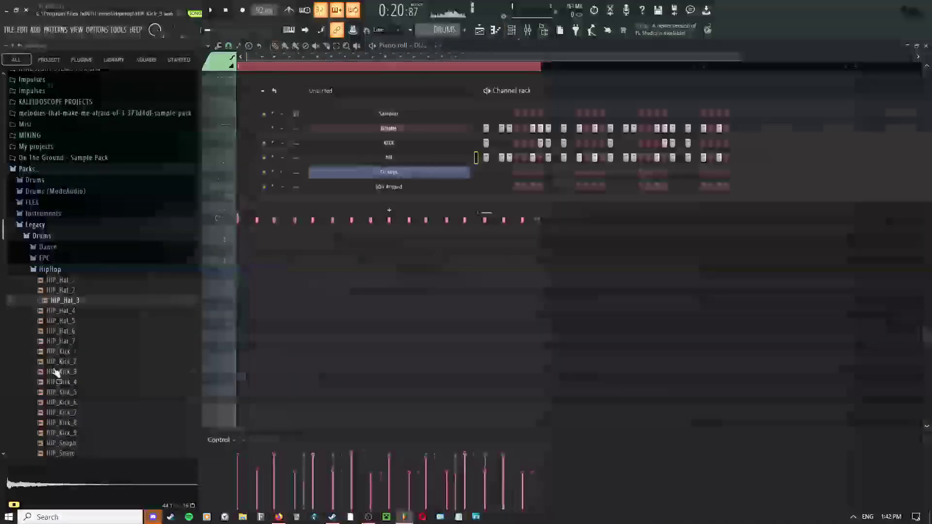
# - Audition the HipHop snares and add HIP_Snare_5 as a SNARE channel below HH with the snare notes from DRUMS
pyautogui.scroll(-4, 68, 377)
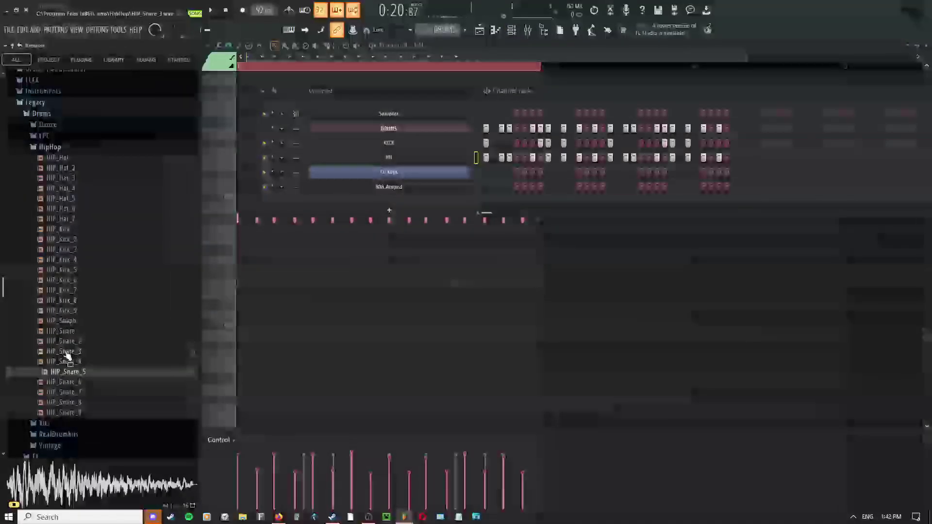
pyautogui.click(60, 374)
pyautogui.moveTo(63, 382); pyautogui.dragTo(435, 172)
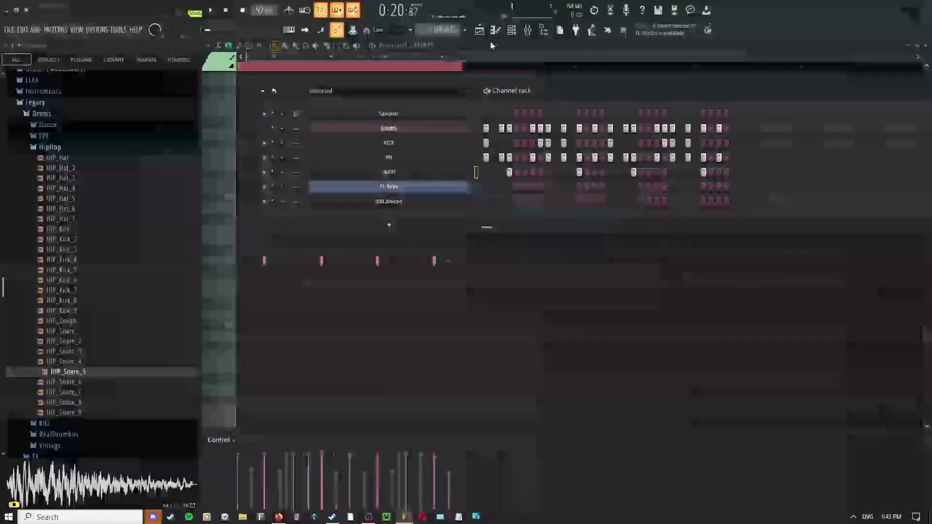
# - Check the sampler settings of the HH and SNARE channels
pyautogui.click(429, 151)
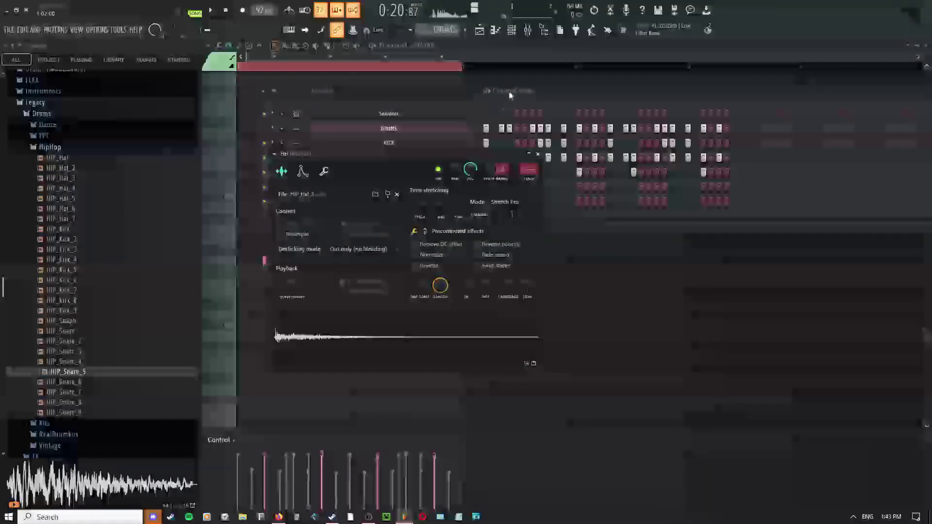
pyautogui.click(509, 95)
pyautogui.click(446, 172)
pyautogui.click(516, 214)
pyautogui.click(514, 245)
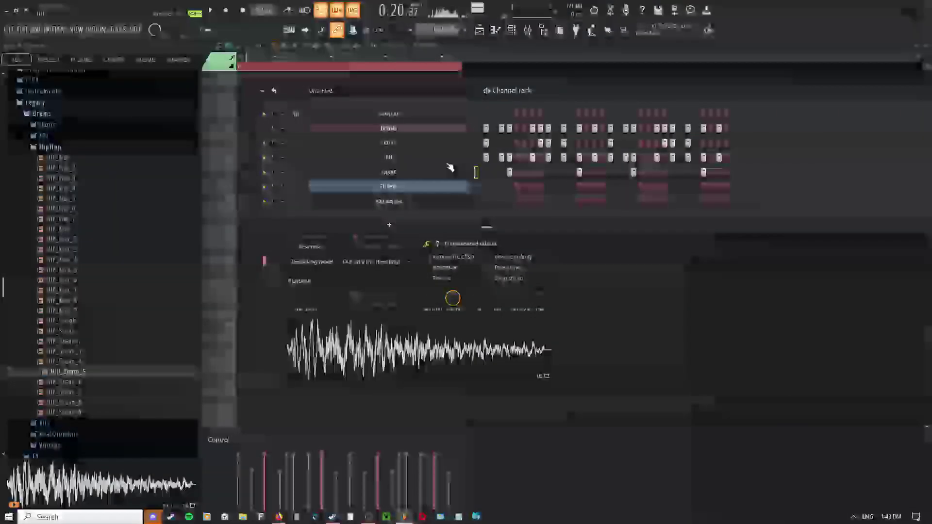
pyautogui.click(452, 174)
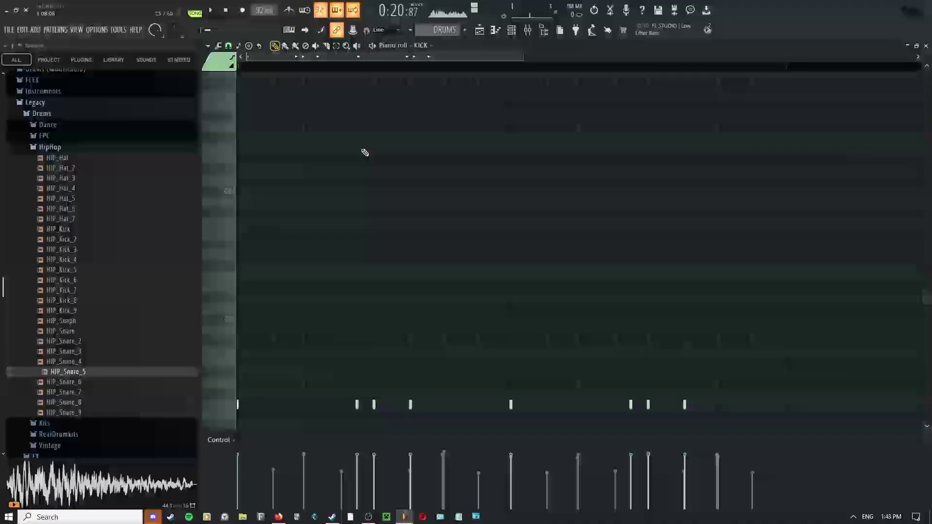
# - Transpose all KICK notes up two octaves in the piano roll, playing the song to compare the pitch
pyautogui.hotkey('ctrl', 'Up')
pyautogui.hotkey('ctrl', 'Up')
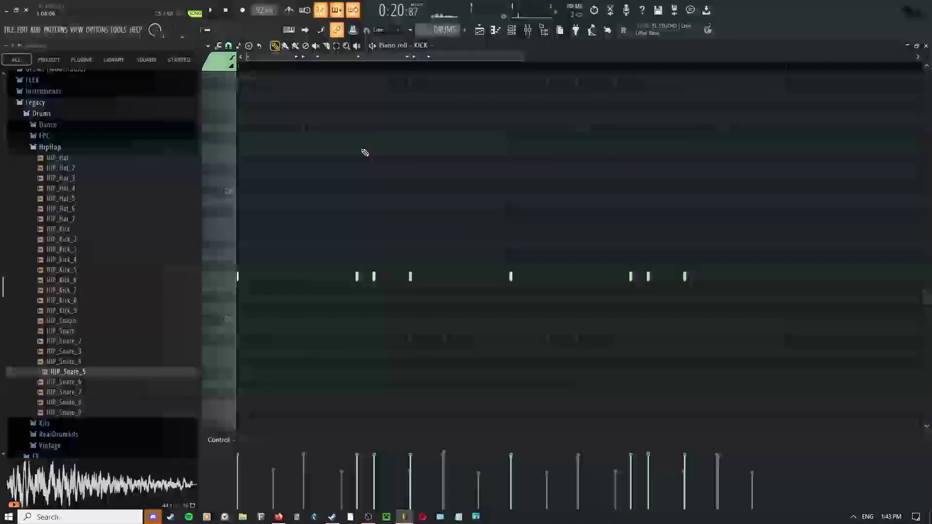
pyautogui.press('space')
pyautogui.press('space')
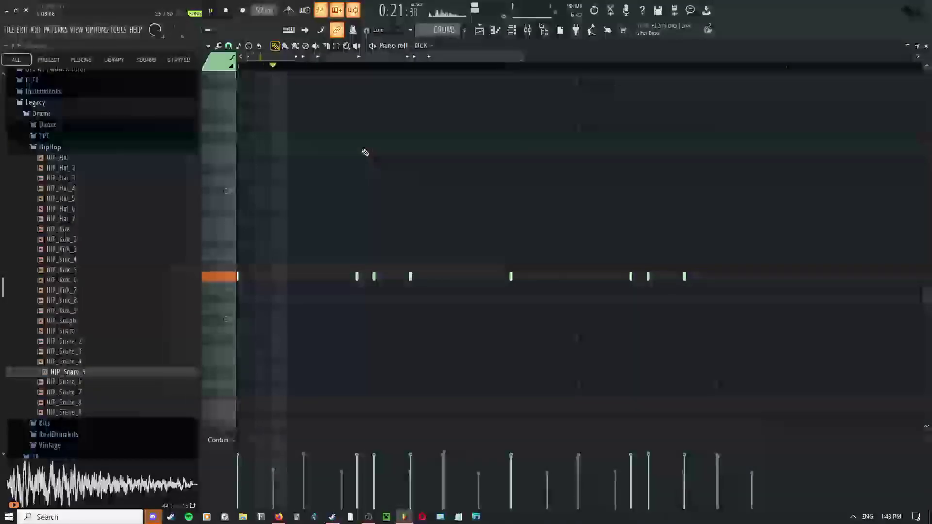
pyautogui.press('space')
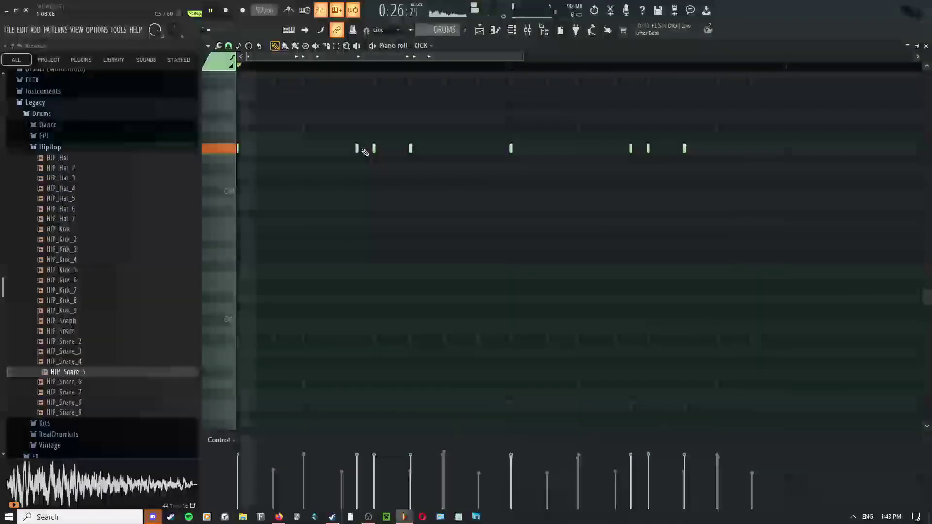
# - Return to the playlist and open the FL Keys pattern from its clip on Track 7
pyautogui.click(495, 32)
pyautogui.click(479, 30)
pyautogui.rightClick(485, 272)
pyautogui.click(493, 287)
pyautogui.keyDown('ctrl'); pyautogui.scroll(-3, 532, 290); pyautogui.keyUp('ctrl')
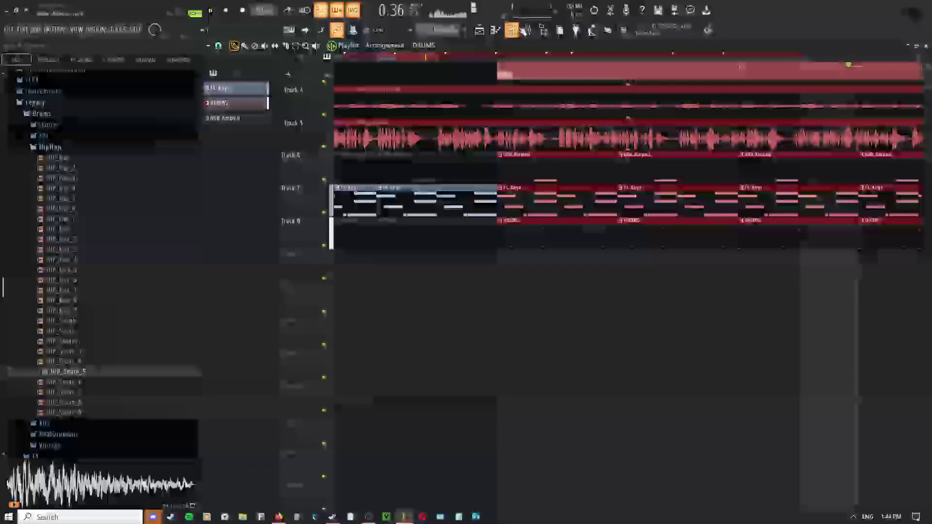
pyautogui.press('F6')
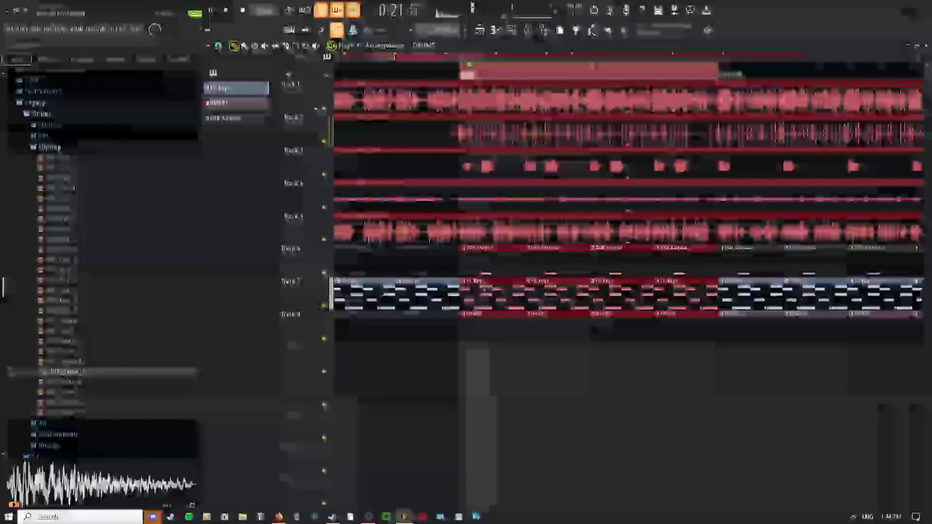
pyautogui.rightClick(485, 290)
pyautogui.click(485, 295)
pyautogui.doubleClick(485, 295)
# - Collapse the HipHop, Drums and Legacy folders in the browser and deselect all playlist clips
pyautogui.click(49, 147)
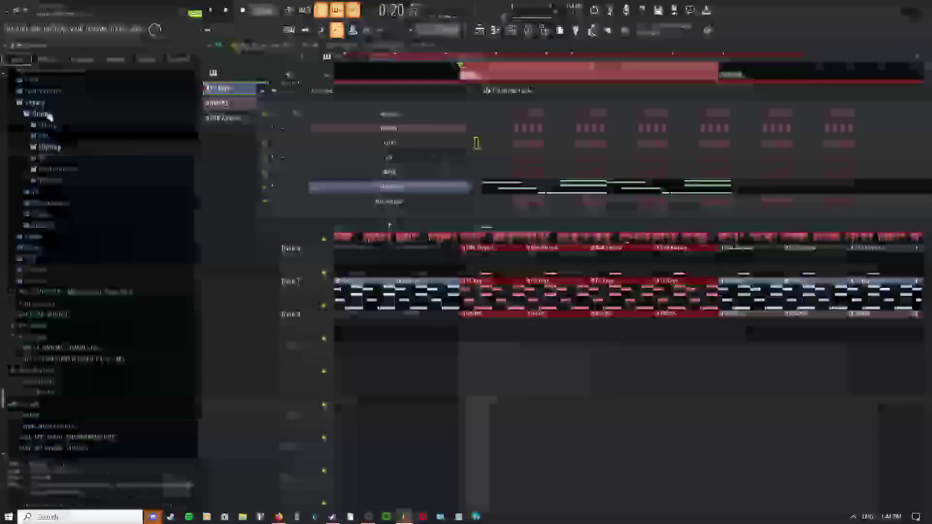
pyautogui.click(48, 115)
pyautogui.click(35, 118)
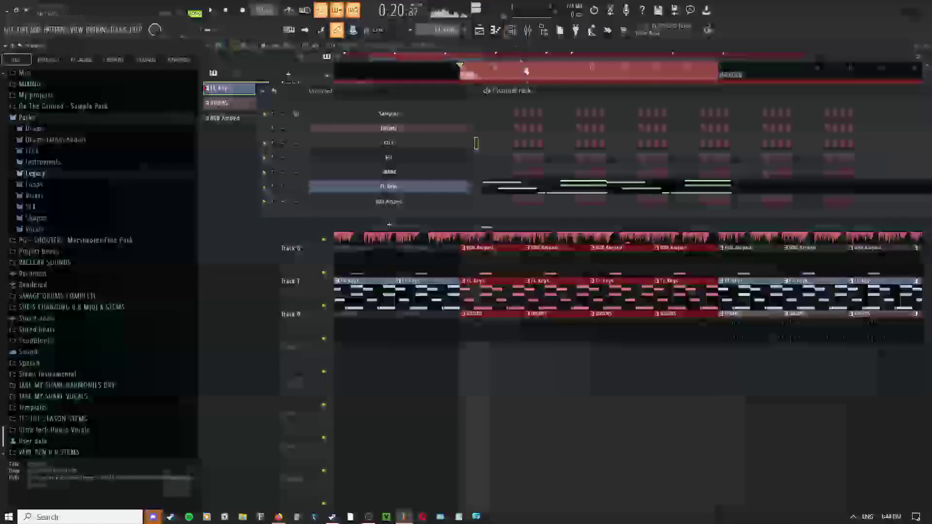
pyautogui.press('F6')
pyautogui.hotkey('ctrl', 'd')
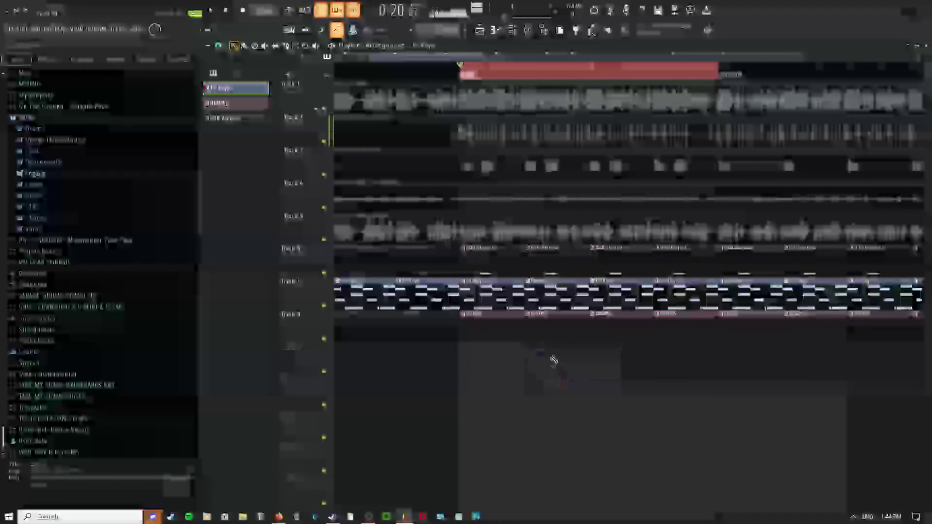
pyautogui.scroll(2, 491, 305)
# - Replace the FL Keys channel's instrument with the PoiZone synthesizer, keeping its chord notes
pyautogui.click(511, 30)
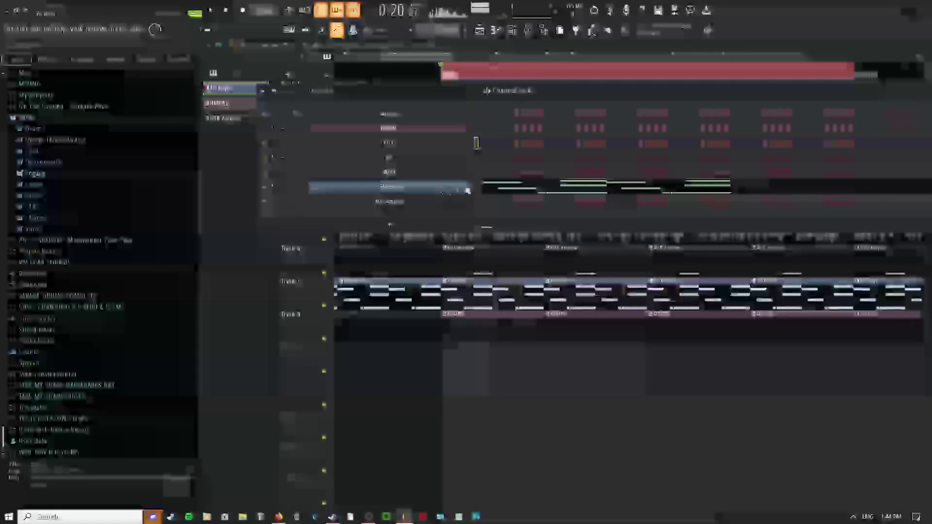
pyautogui.click(476, 187)
pyautogui.click(555, 195)
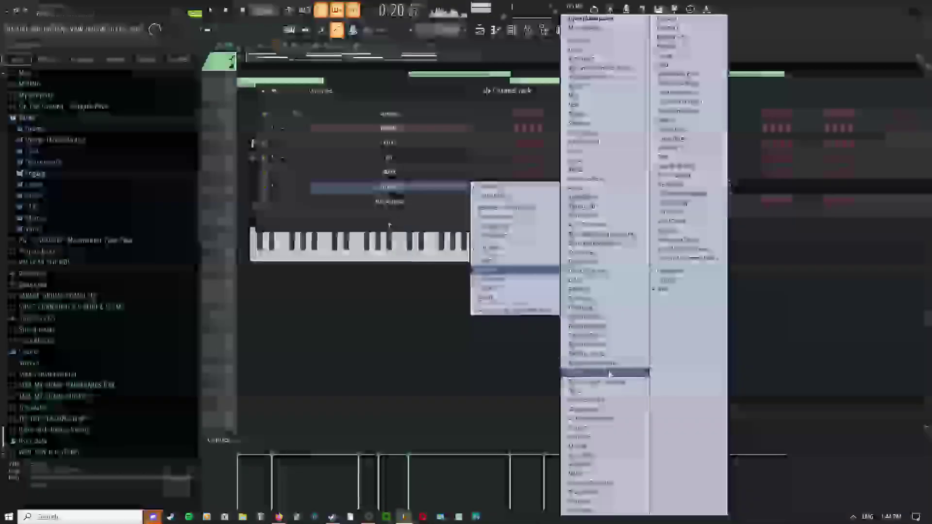
pyautogui.moveTo(607, 133)
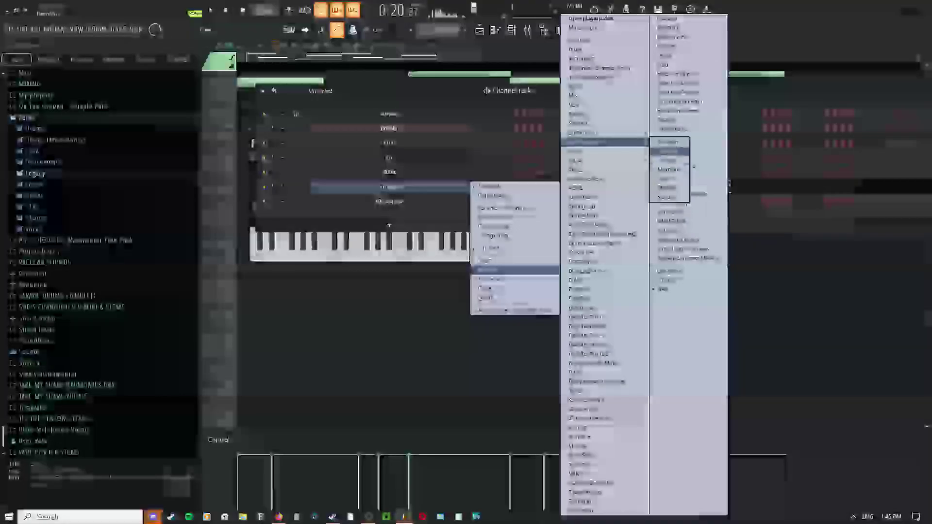
pyautogui.moveTo(584, 169)
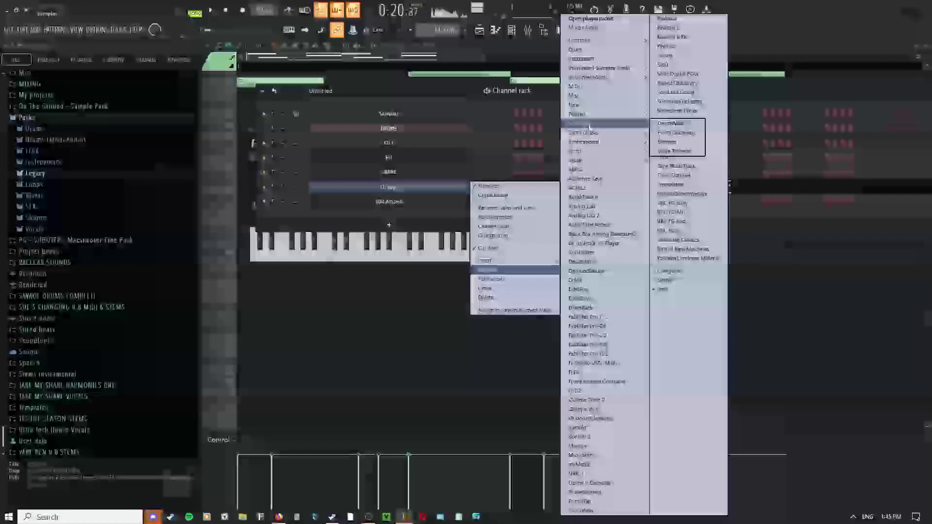
pyautogui.click(687, 189)
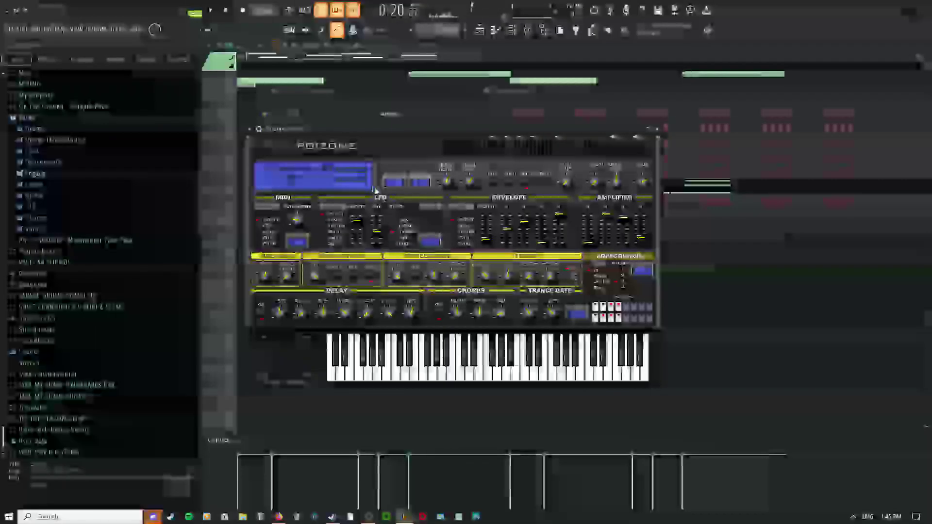
# - Try an 80s keyboard preset from the Xenos Soundworks bank in PoiZone's presets library
pyautogui.click(292, 174)
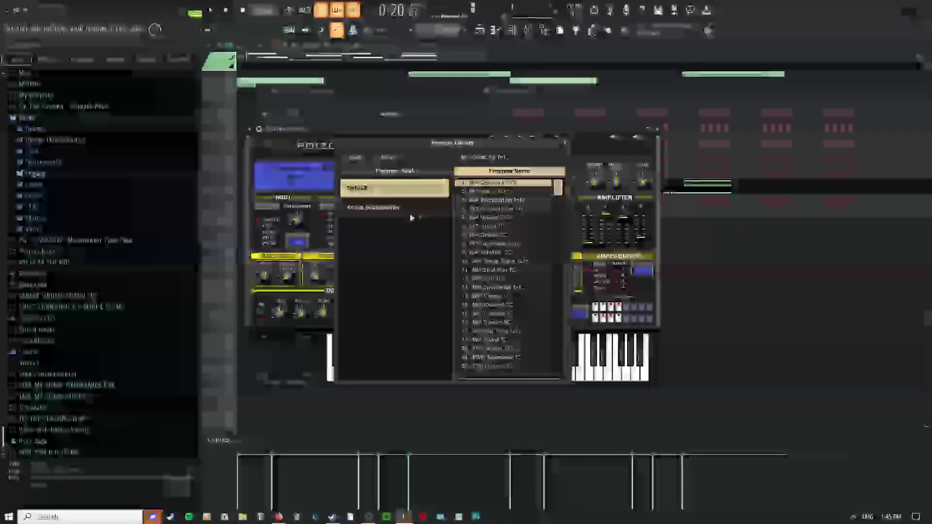
pyautogui.click(412, 208)
pyautogui.scroll(-15, 491, 291)
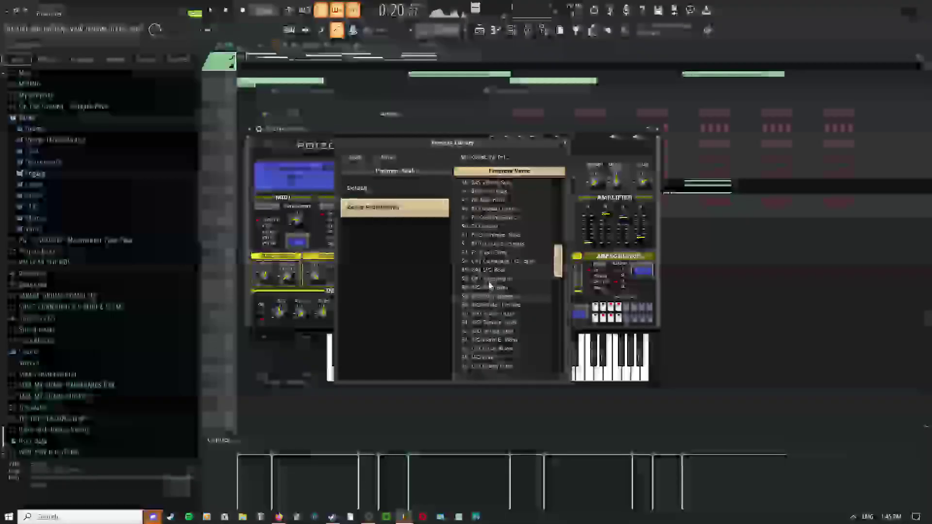
pyautogui.scroll(-2, 491, 301)
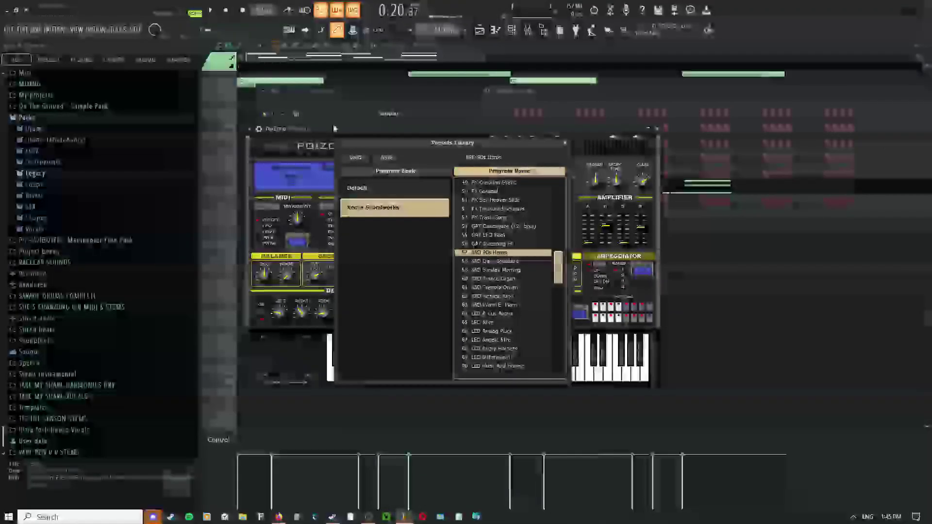
pyautogui.click(565, 144)
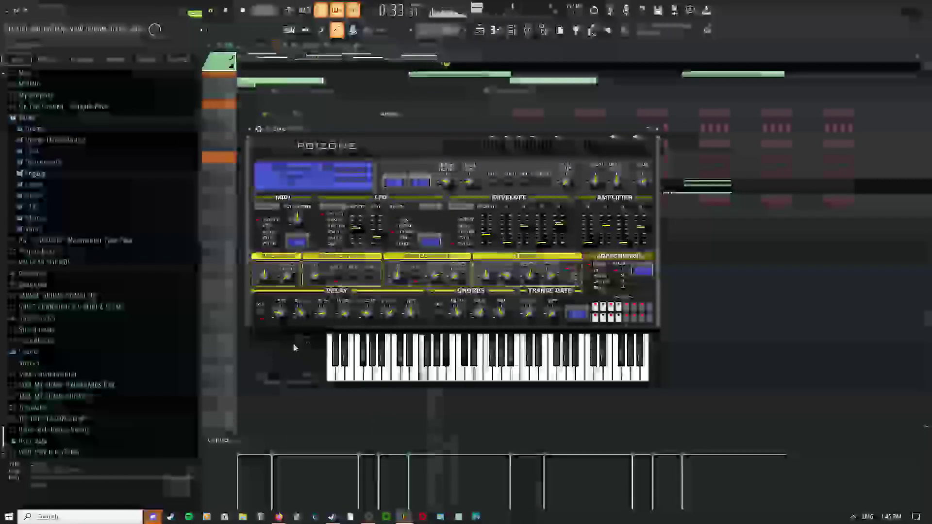
# - Show PoiZone's channel wrapper settings and load a keyboard preset from the Default bank of its presets library
pyautogui.moveTo(344, 129); pyautogui.dragTo(363, 89)
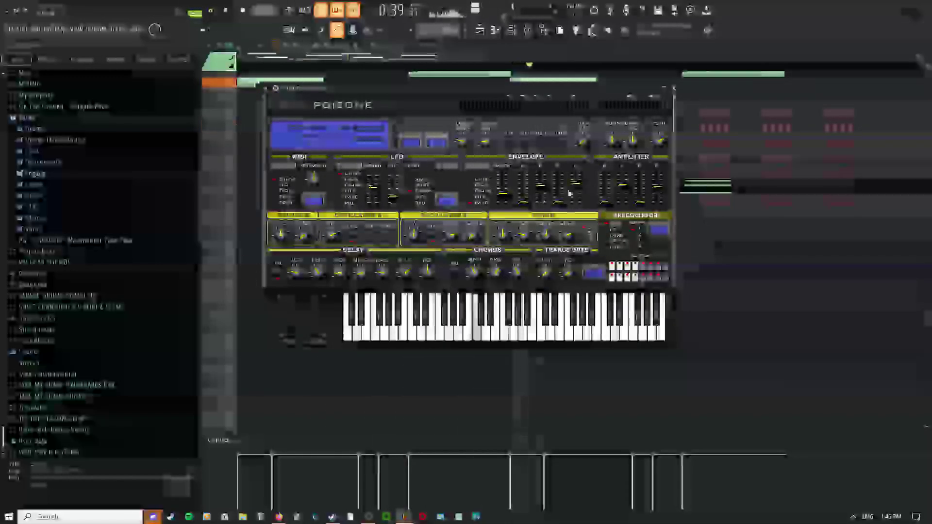
pyautogui.click(275, 89)
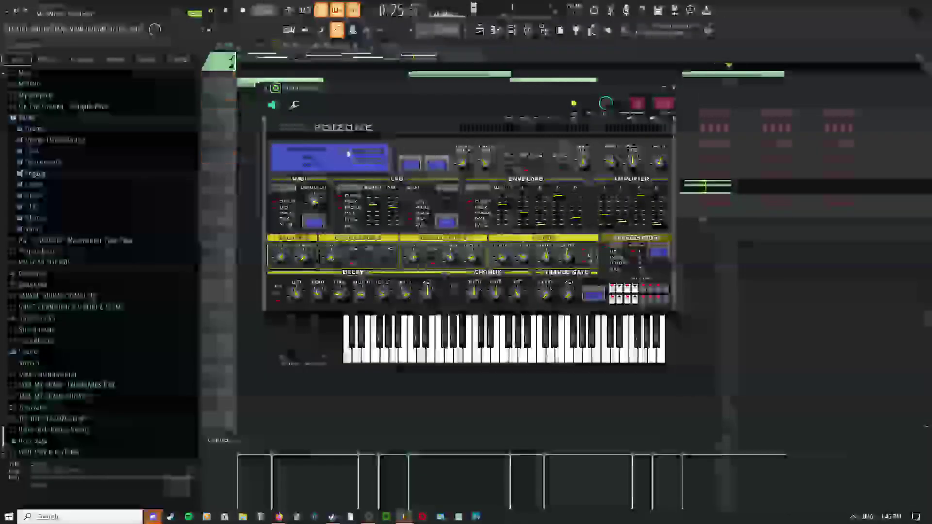
pyautogui.click(321, 153)
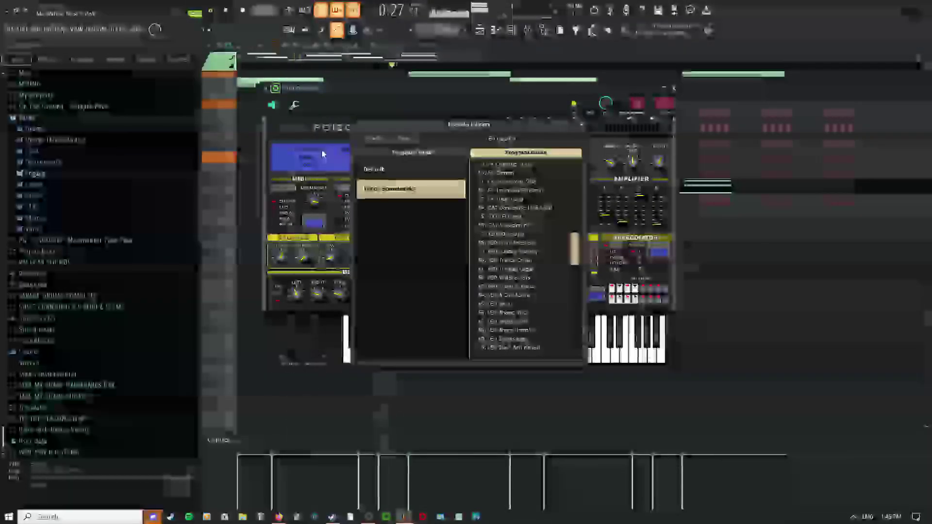
pyautogui.click(397, 170)
pyautogui.scroll(-3, 543, 267)
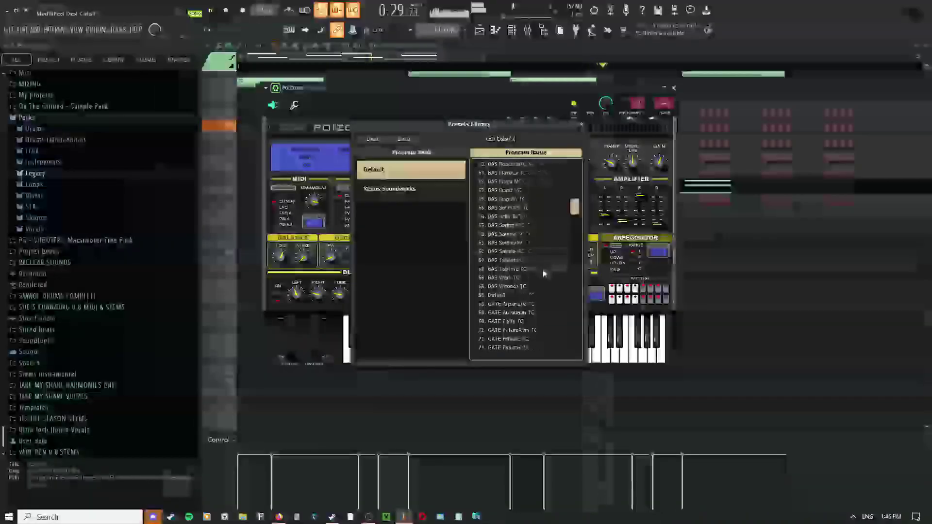
pyautogui.click(510, 243)
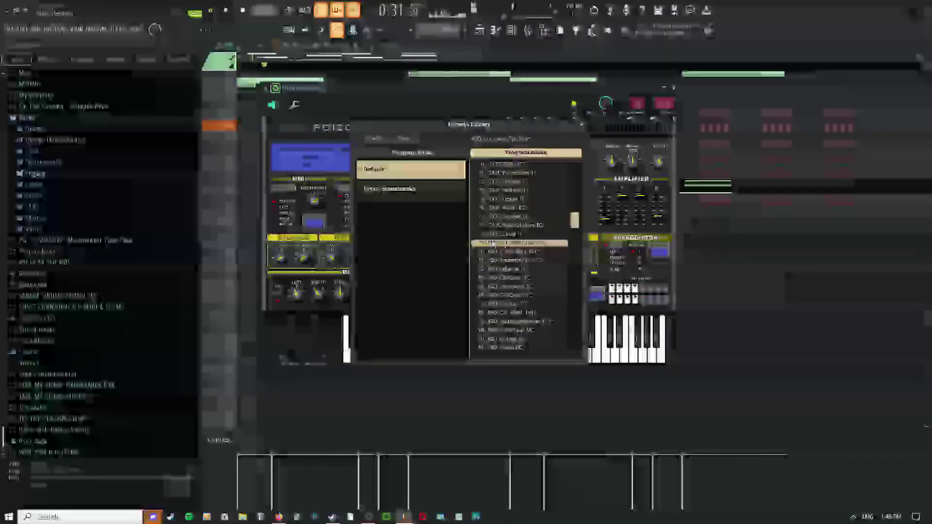
pyautogui.click(581, 125)
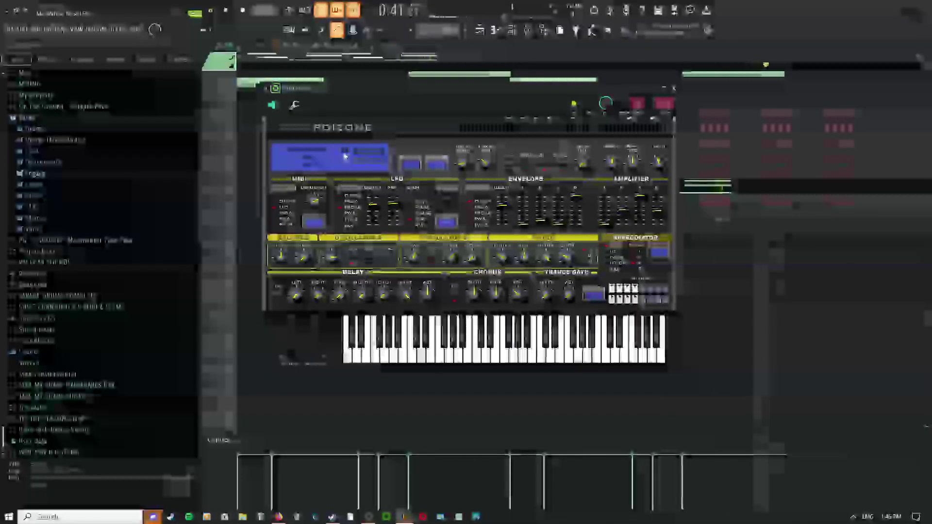
# - Choose a different preset in PoiZone's library, then leave the synth and show the playlist
pyautogui.click(345, 150)
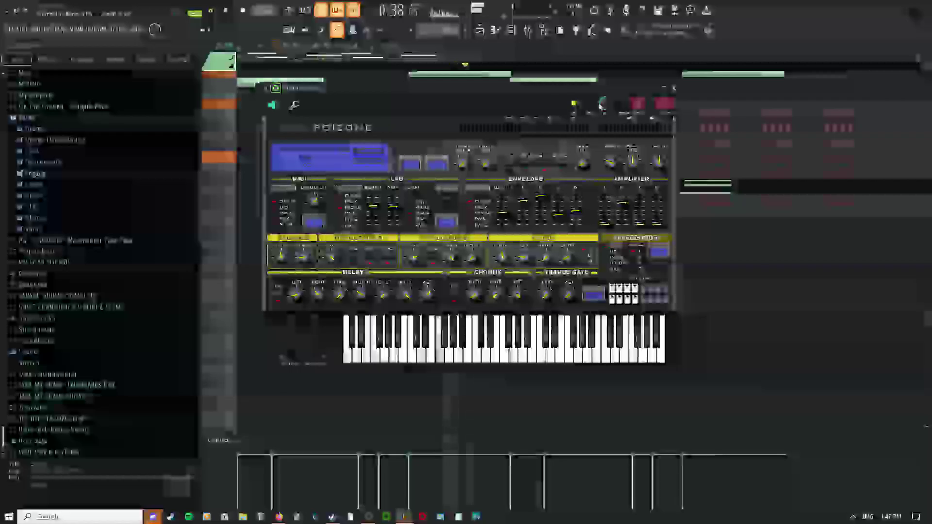
pyautogui.click(692, 96)
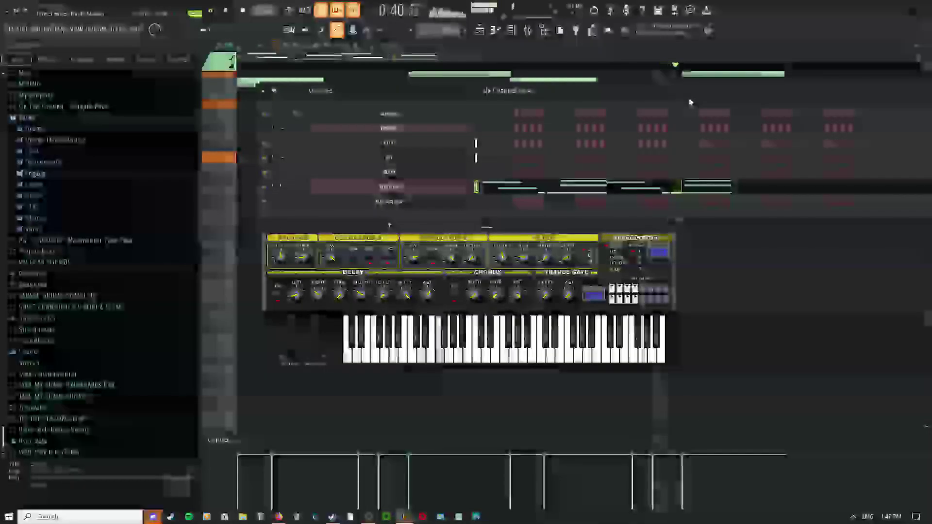
pyautogui.click(479, 30)
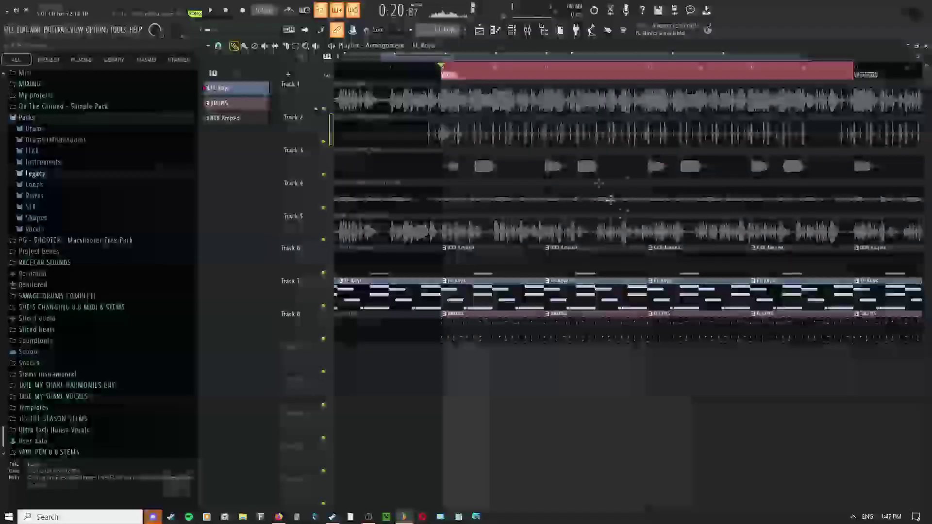
pyautogui.middleClick(563, 334)
pyautogui.scroll(-2, 592, 325)
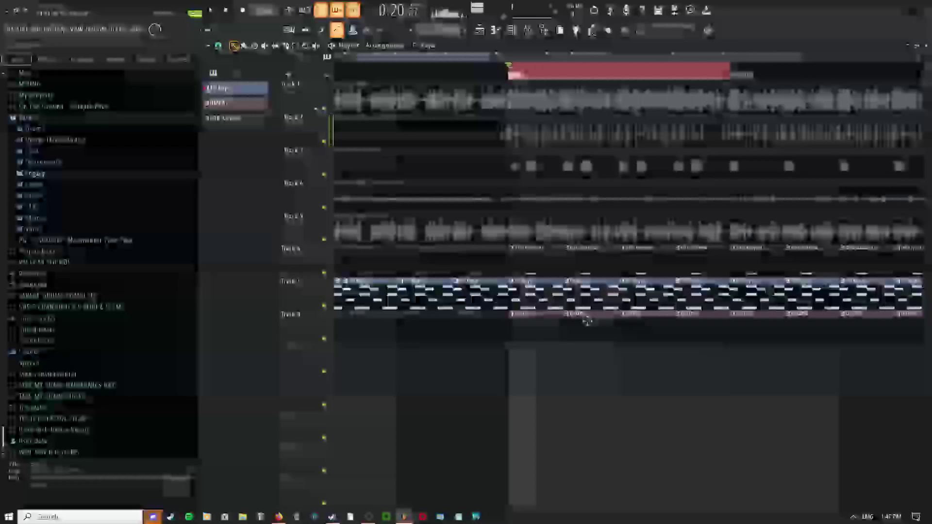
pyautogui.scroll(2, 549, 298)
pyautogui.scroll(3, 546, 291)
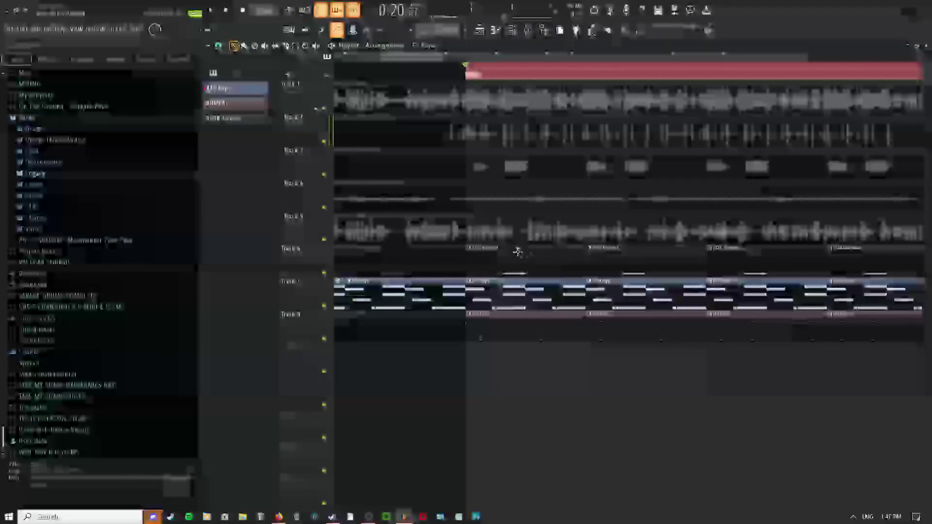
# - Examine the 808 Amped pattern's notes in the piano roll and return to the playlist
pyautogui.click(555, 251)
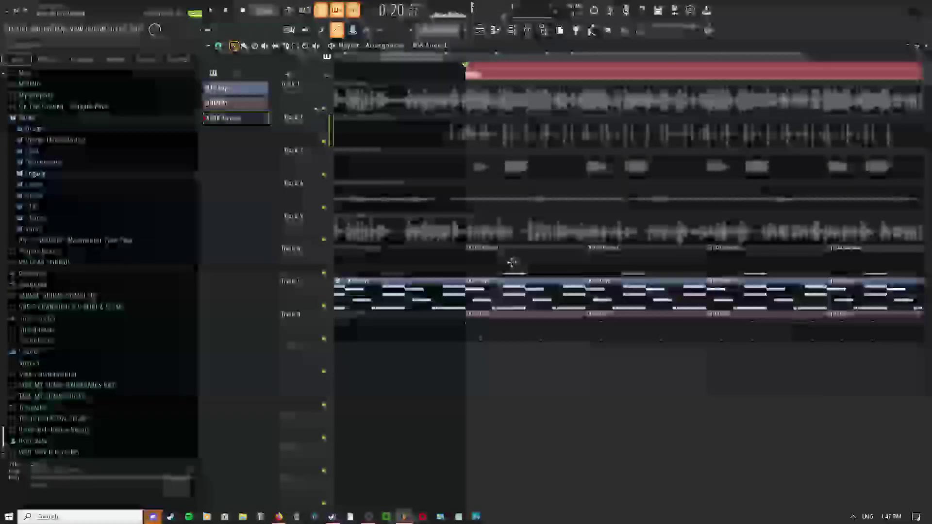
pyautogui.doubleClick(528, 269)
pyautogui.scroll(-2, 479, 208)
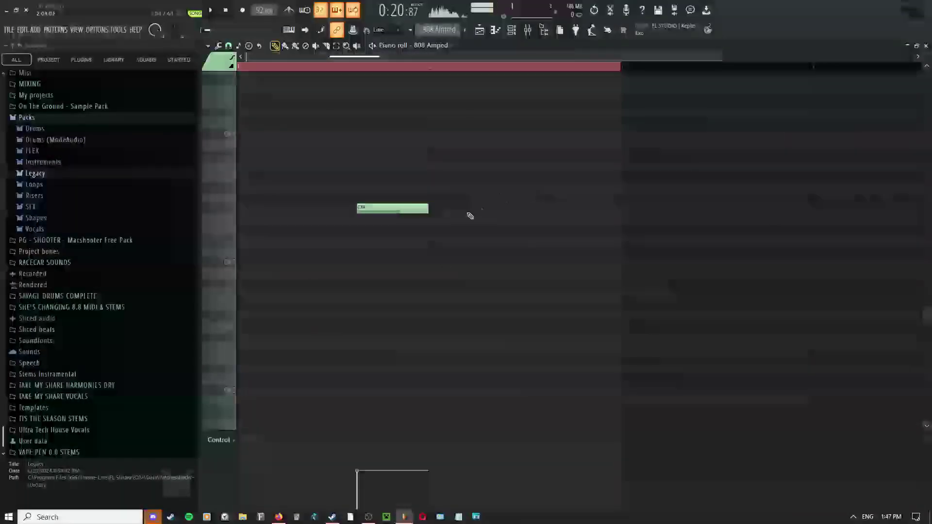
pyautogui.rightClick(333, 118)
pyautogui.click(335, 137)
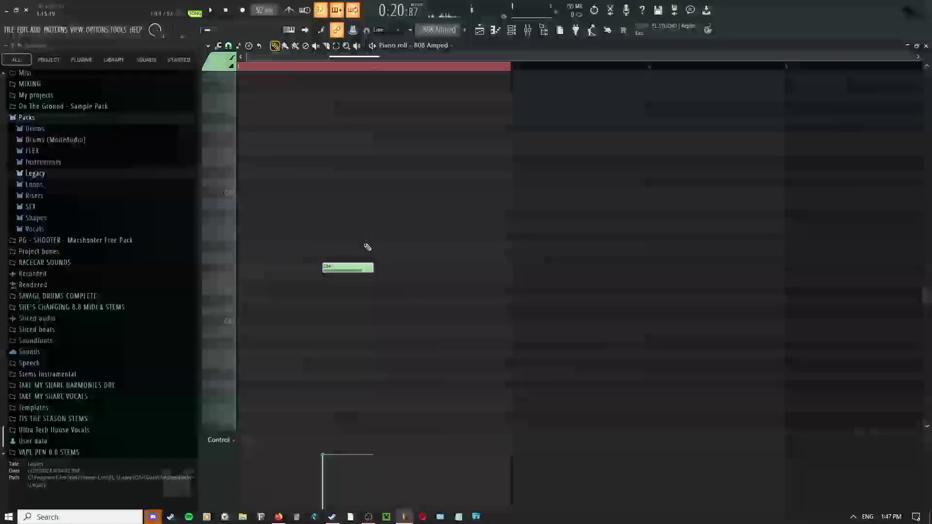
pyautogui.click(512, 30)
pyautogui.click(512, 30)
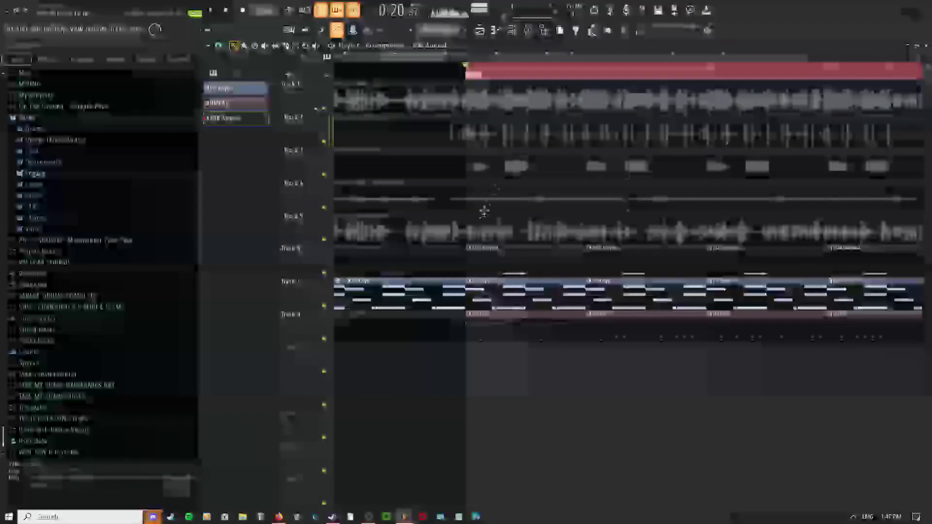
# - Show the channel rack and expand the Legacy, Drums and HipHop folders in the browser
pyautogui.click(514, 30)
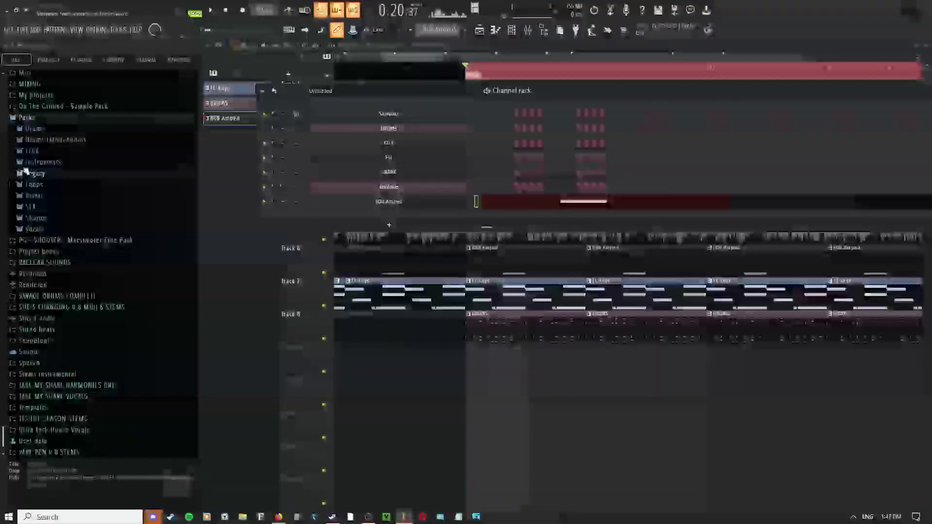
pyautogui.click(40, 184)
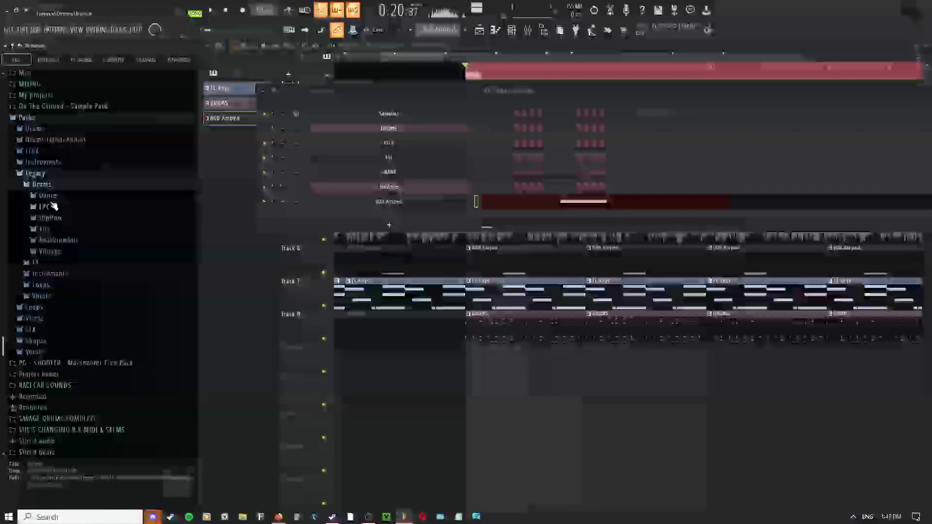
pyautogui.click(52, 218)
# - Audition the hat, kick and snare samples in the HipHop folder one after another
pyautogui.click(56, 239)
pyautogui.click(58, 270)
pyautogui.click(61, 300)
pyautogui.click(62, 320)
pyautogui.click(62, 341)
pyautogui.click(63, 371)
pyautogui.click(63, 402)
pyautogui.scroll(-3, 68, 420)
pyautogui.click(78, 321)
pyautogui.press('Up')
pyautogui.press('Up')
pyautogui.press('Up')
pyautogui.press('Up')
pyautogui.press('Up')
pyautogui.press('Up')
pyautogui.press('Up')
pyautogui.press('Up')
pyautogui.press('Up')
pyautogui.press('Up')
pyautogui.press('Up')
pyautogui.press('Up')
pyautogui.press('Up')
pyautogui.press('Up')
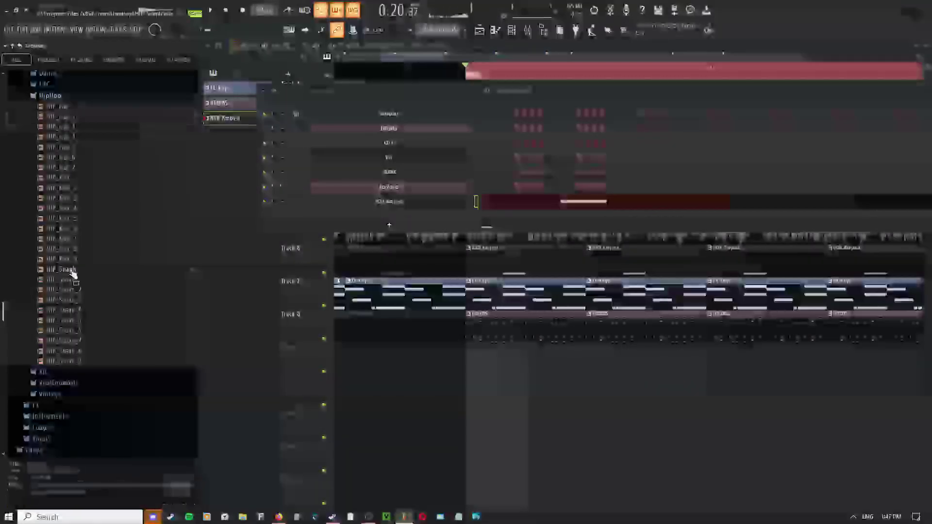
# - Collapse the HipHop folder and look into the neighbouring drum folders down to RealDrumkits
pyautogui.press('Left')
pyautogui.press('Down')
pyautogui.press('Right')
pyautogui.press('Down')
pyautogui.press('Right')
pyautogui.press('Left')
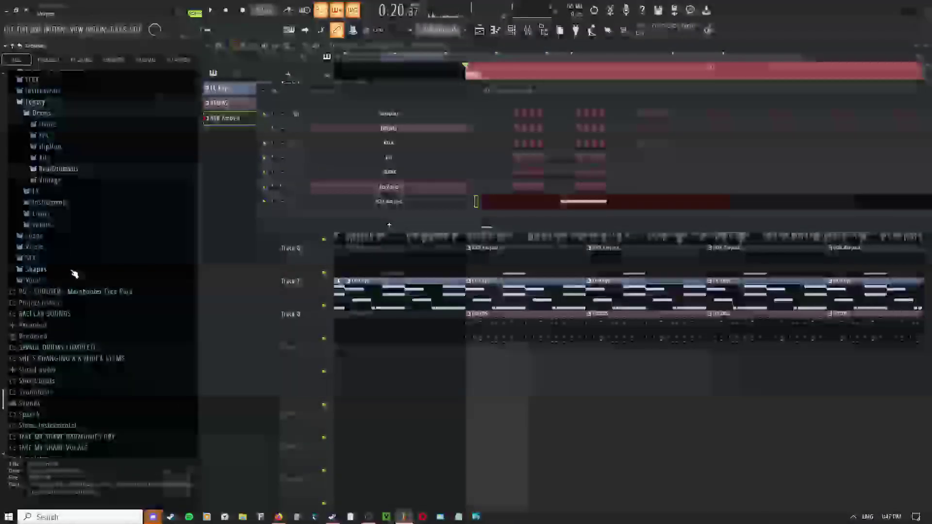
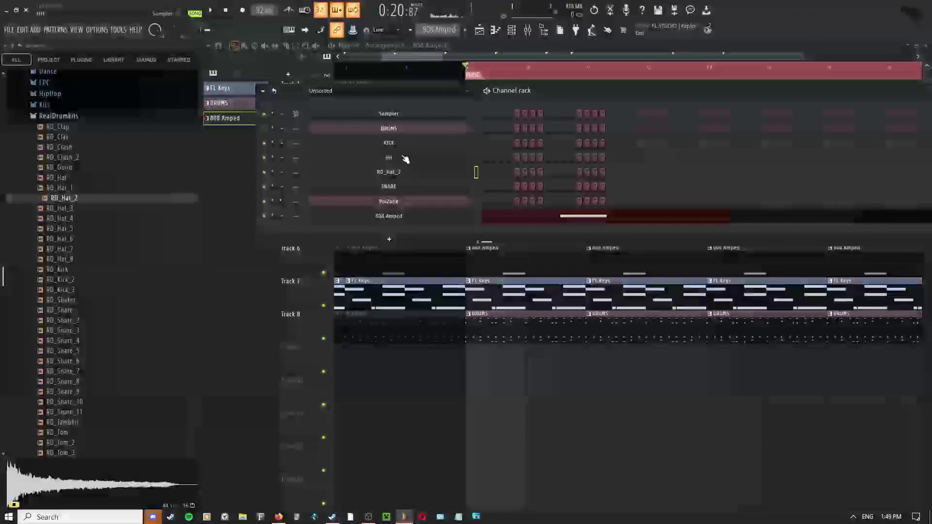
# - Set the HH channel to cut group 4 and cut by group 4 in its miscellaneous functions
pyautogui.click(403, 160)
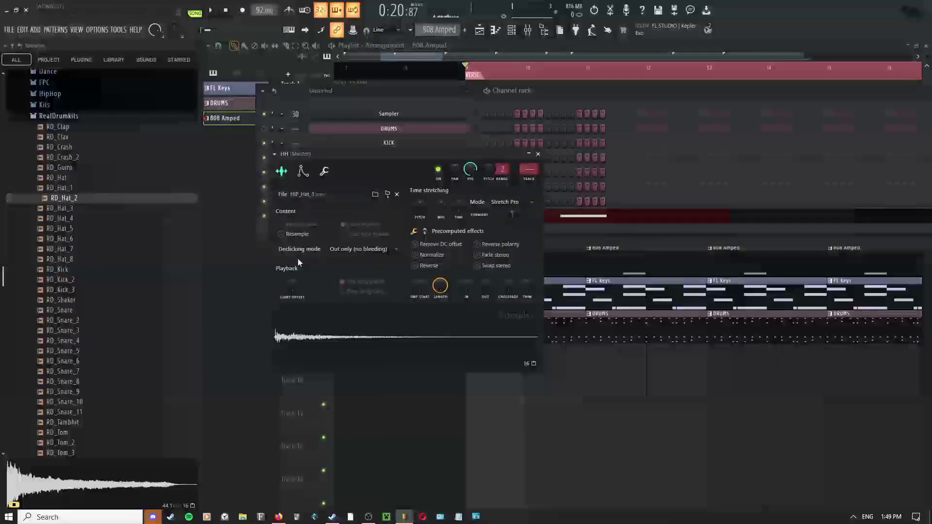
pyautogui.click(301, 172)
pyautogui.click(325, 172)
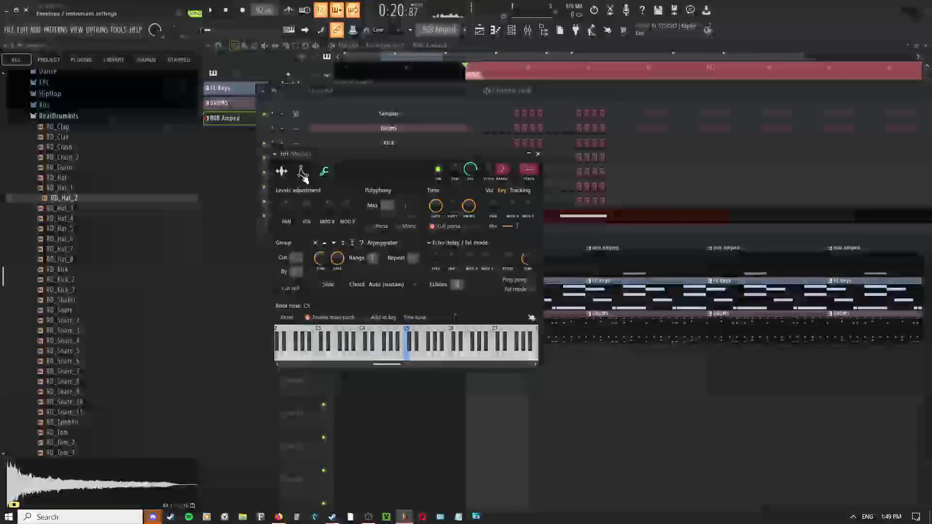
pyautogui.moveTo(328, 156); pyautogui.dragTo(423, 203)
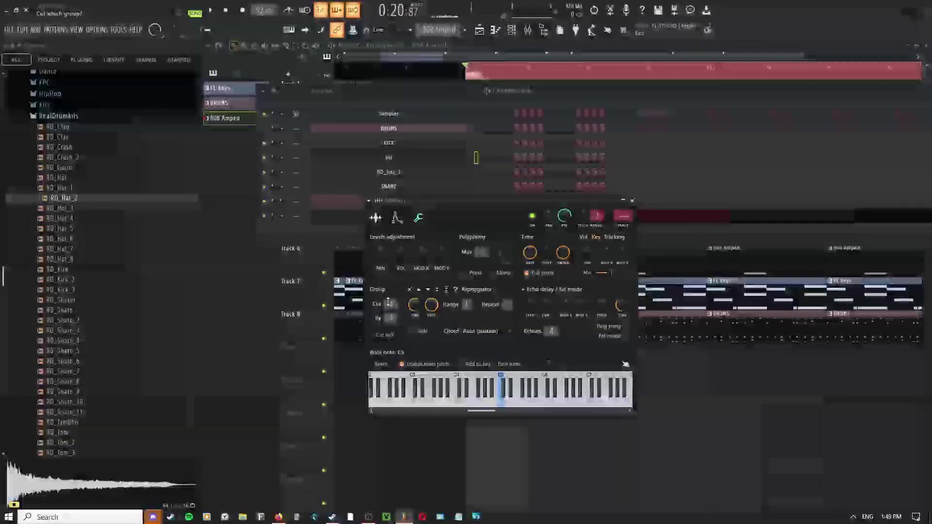
pyautogui.moveTo(434, 200); pyautogui.dragTo(435, 170)
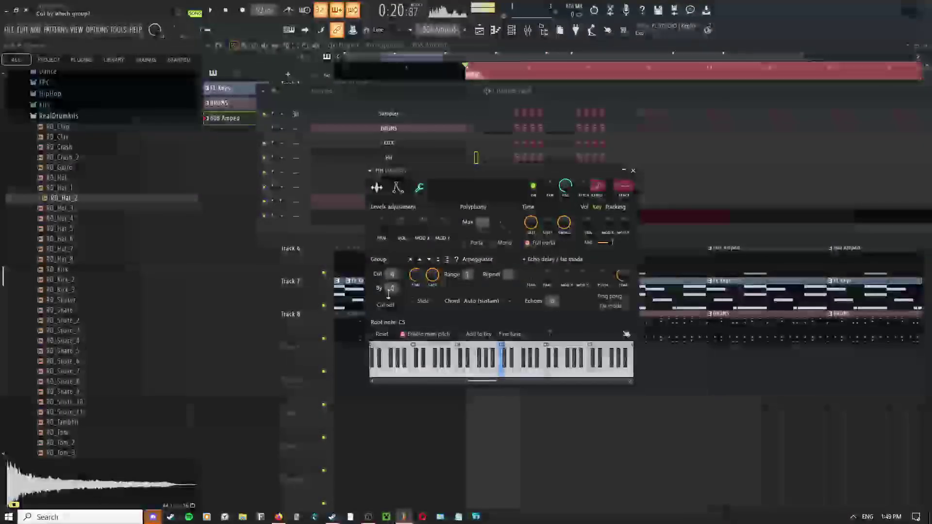
pyautogui.moveTo(408, 170); pyautogui.dragTo(410, 182)
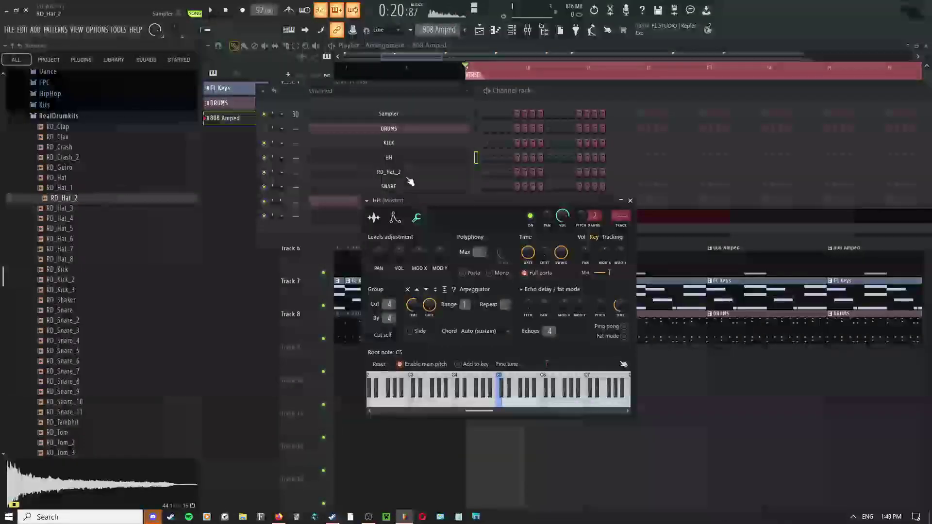
# - Rename the RD_Hat_2 channel as OPEN HAT
pyautogui.click(404, 173)
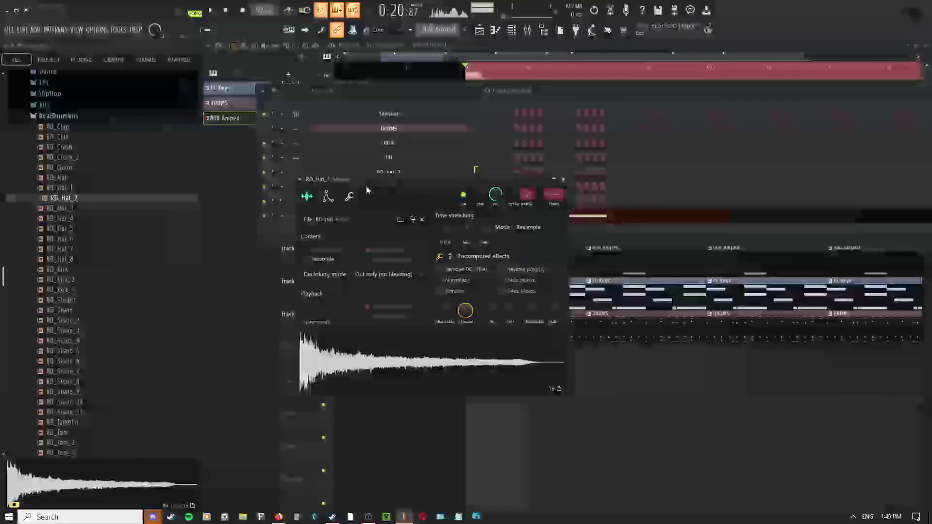
pyautogui.moveTo(368, 190); pyautogui.dragTo(393, 216)
pyautogui.rightClick(409, 177)
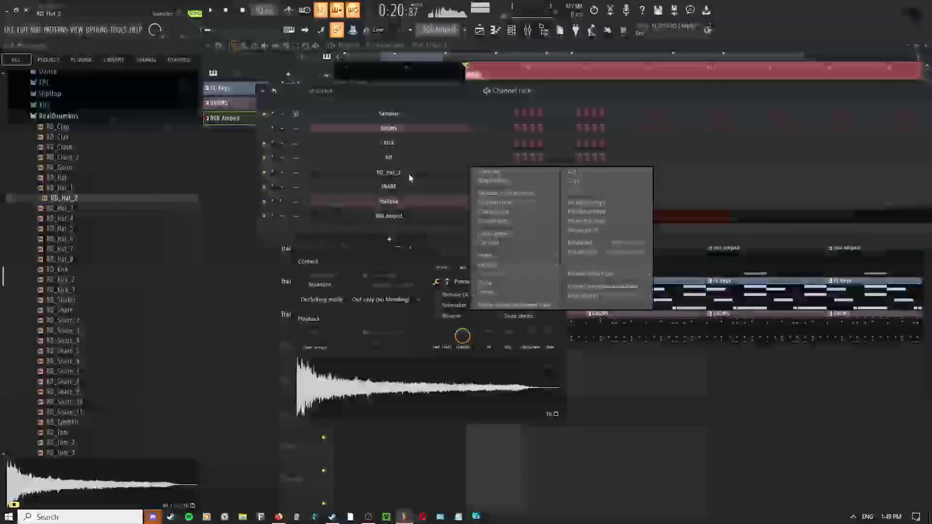
pyautogui.press('F2')
pyautogui.write('OPEN HAT')
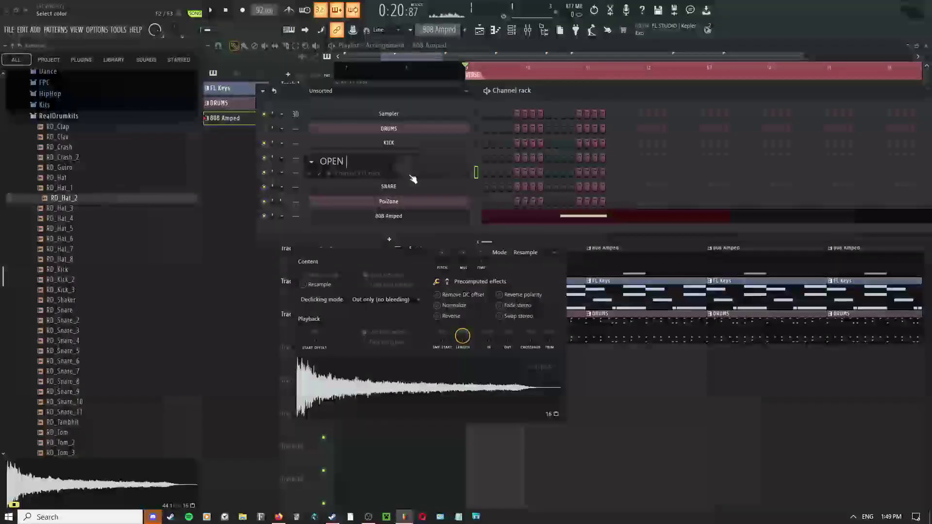
pyautogui.press('Return')
# - Set the OPEN HAT channel to cut group 5 and cut by group 4
pyautogui.click(408, 178)
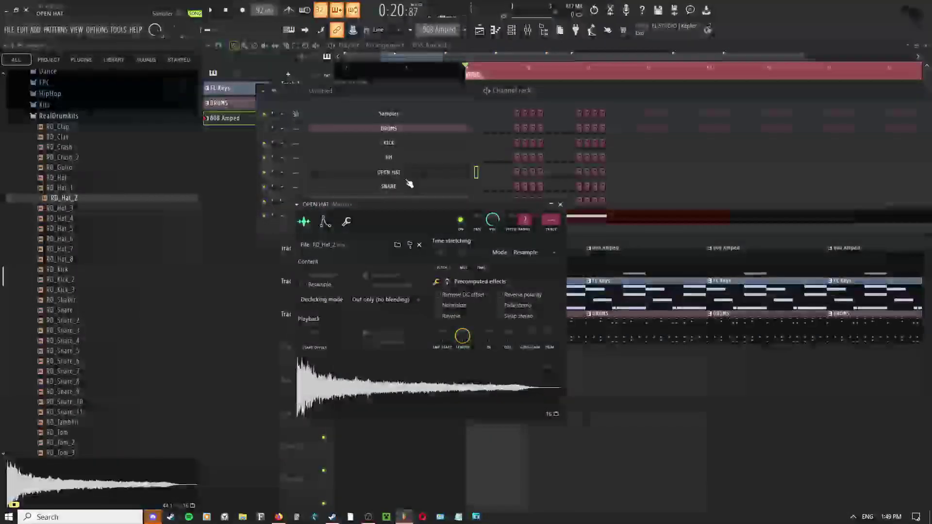
pyautogui.click(346, 224)
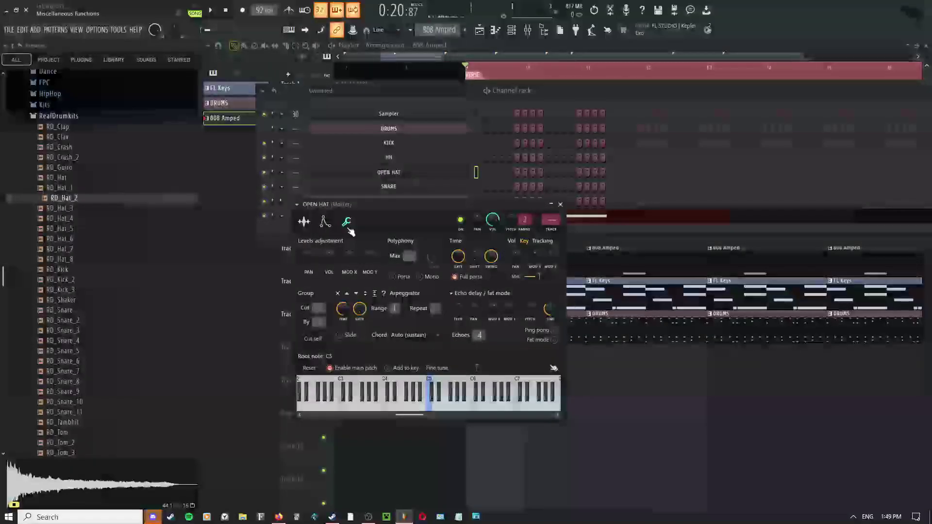
pyautogui.click(317, 342)
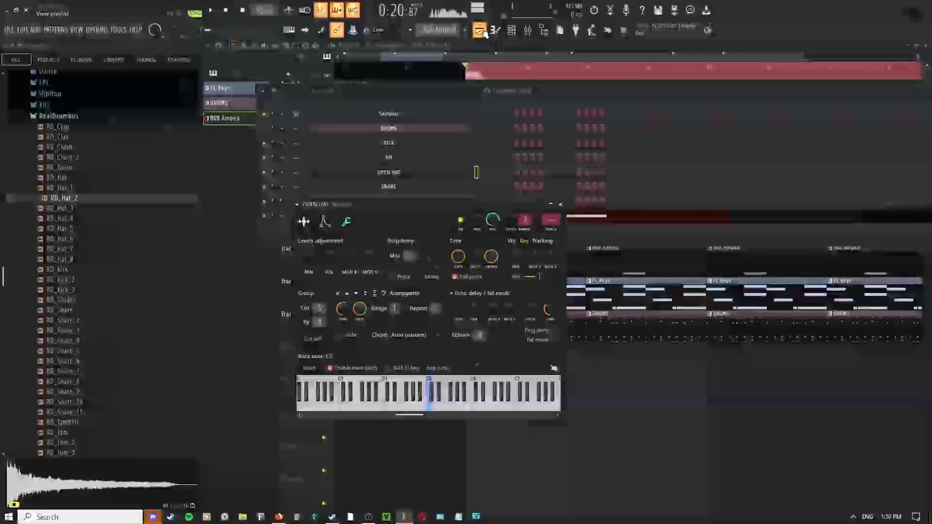
# - Select the DRUMS pattern from the playlist and open the OPEN HAT channel's notes in the piano roll
pyautogui.click(482, 43)
pyautogui.click(486, 334)
pyautogui.click(512, 31)
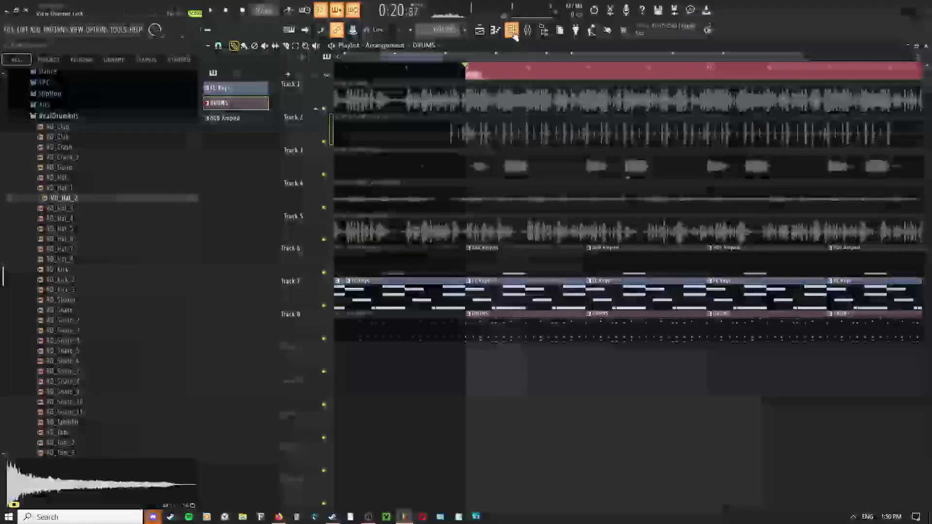
pyautogui.rightClick(461, 172)
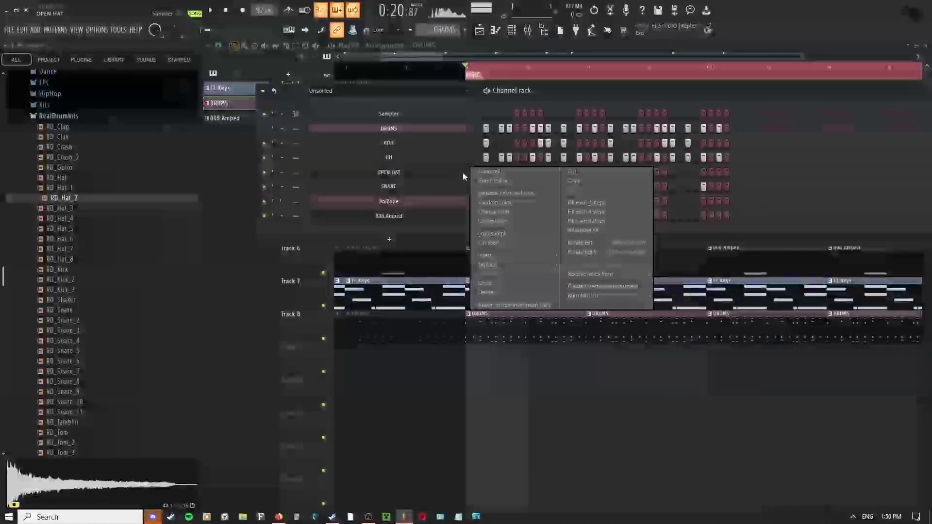
pyautogui.click(476, 174)
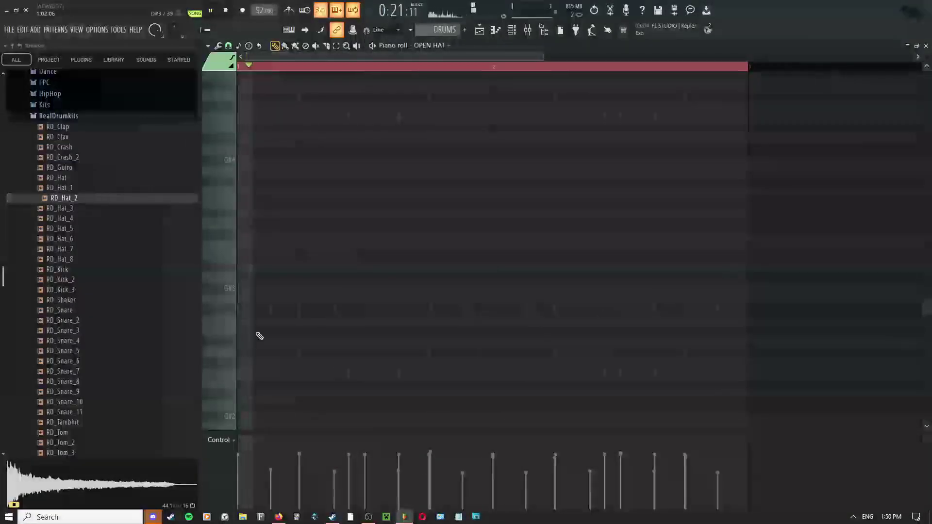
# - Place one open hat note at step 6 of the first bar, 0:05:02 long, and move it to G#4
pyautogui.rightClick(318, 284)
pyautogui.press('space')
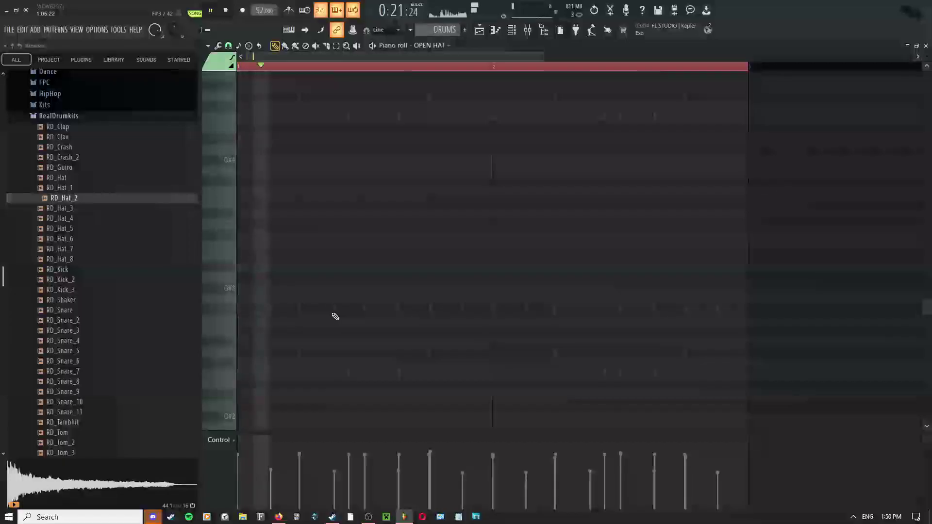
pyautogui.press('space')
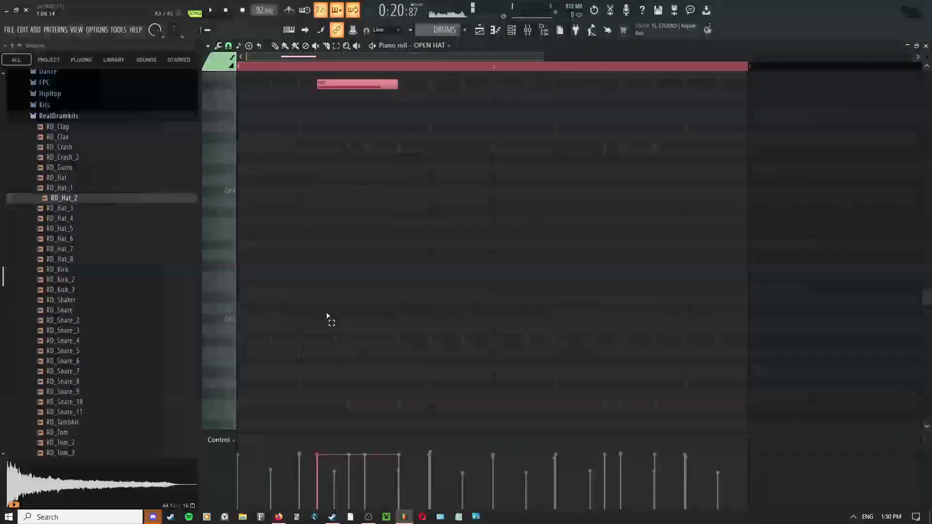
pyautogui.press('space')
pyautogui.press('p')
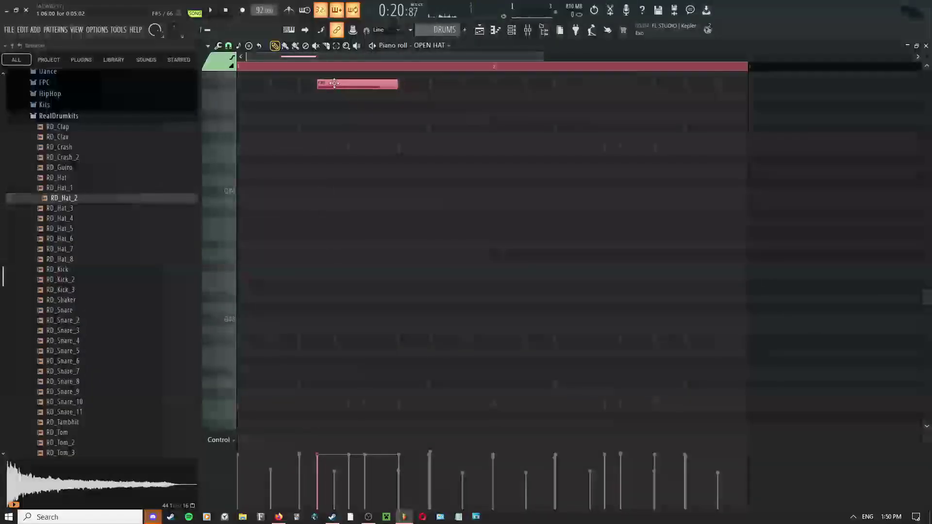
pyautogui.moveTo(316, 171); pyautogui.dragTo(312, 193)
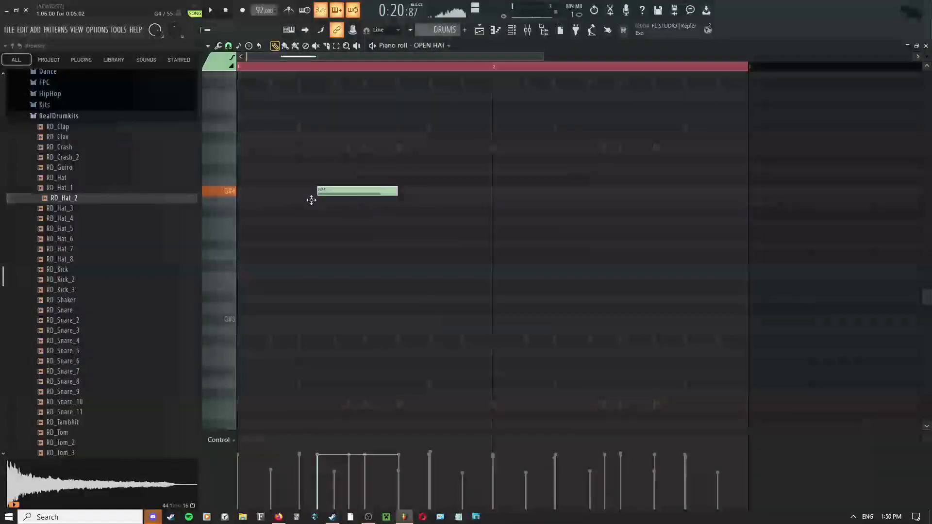
# - Open the OPEN HAT channel's sample settings and set the time stretching mode to Stretch Pro
pyautogui.click(513, 33)
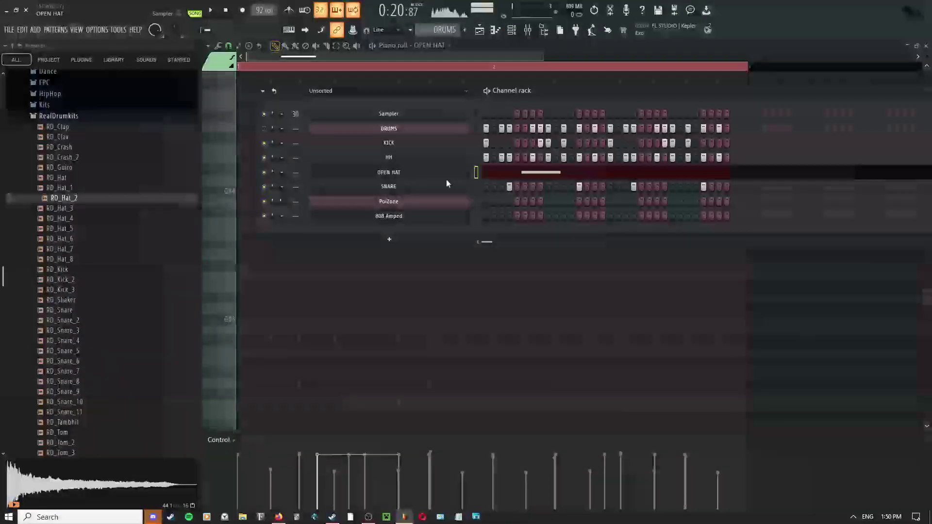
pyautogui.click(419, 175)
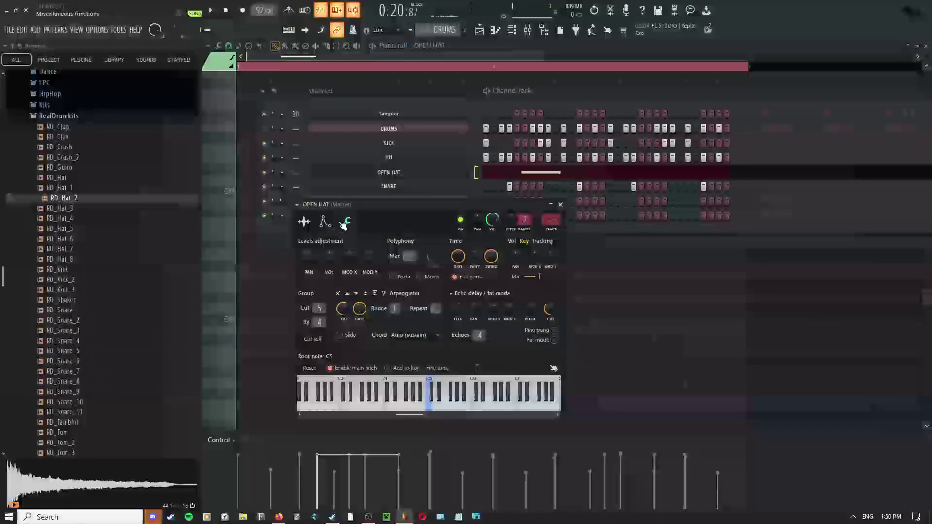
pyautogui.click(303, 221)
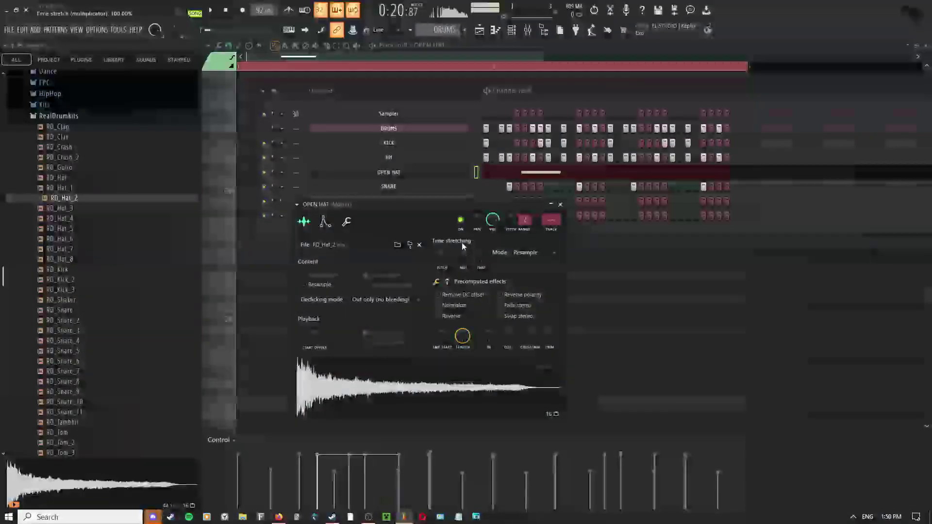
pyautogui.click(535, 253)
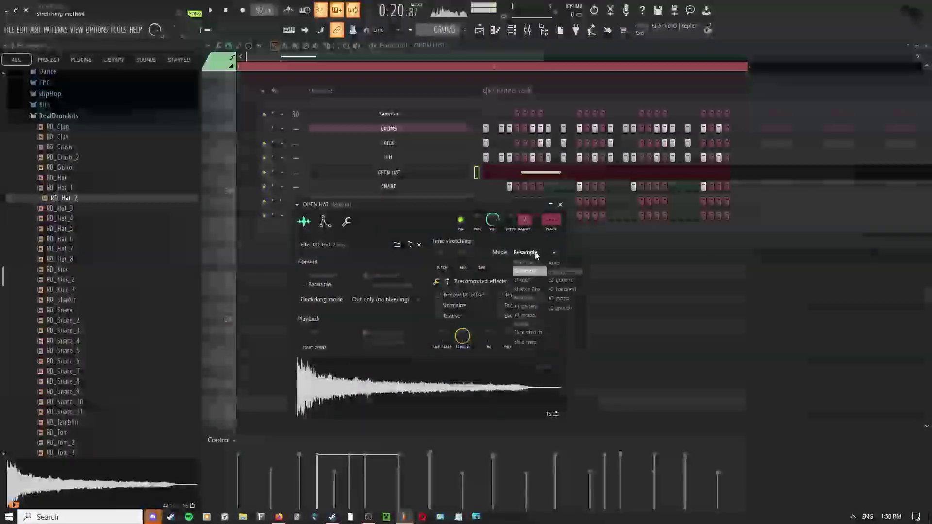
pyautogui.click(540, 291)
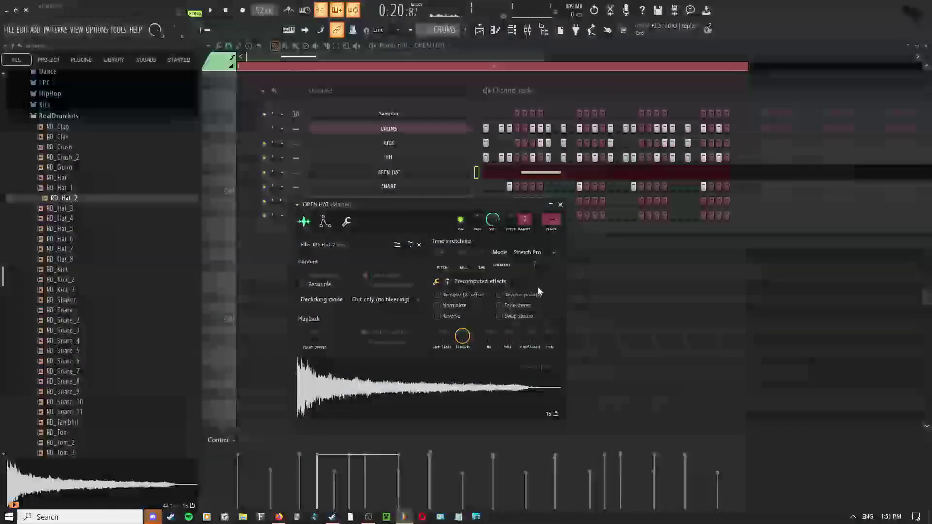
# - Delete the extra open hat notes at C5 and D#5, leaving only G#4, and play the pattern
pyautogui.click(529, 174)
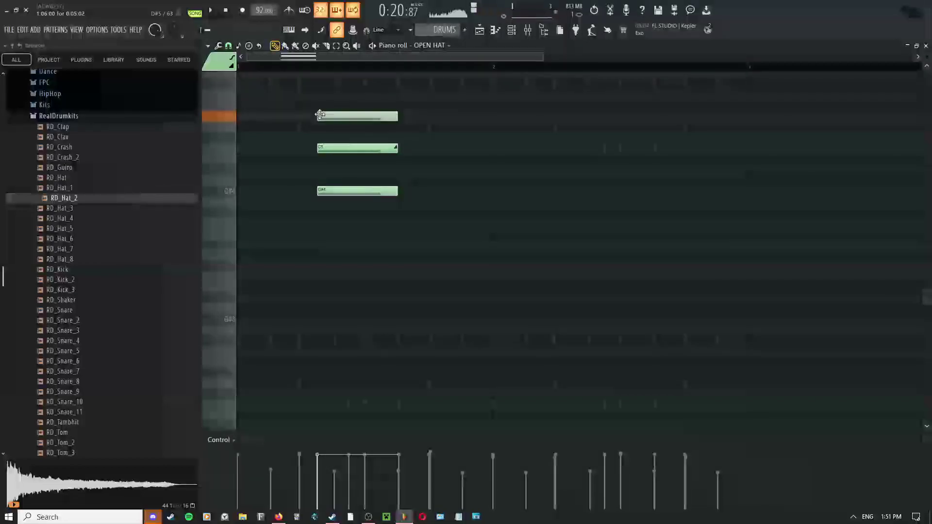
pyautogui.rightClick(366, 116)
pyautogui.rightClick(359, 147)
pyautogui.press('space')
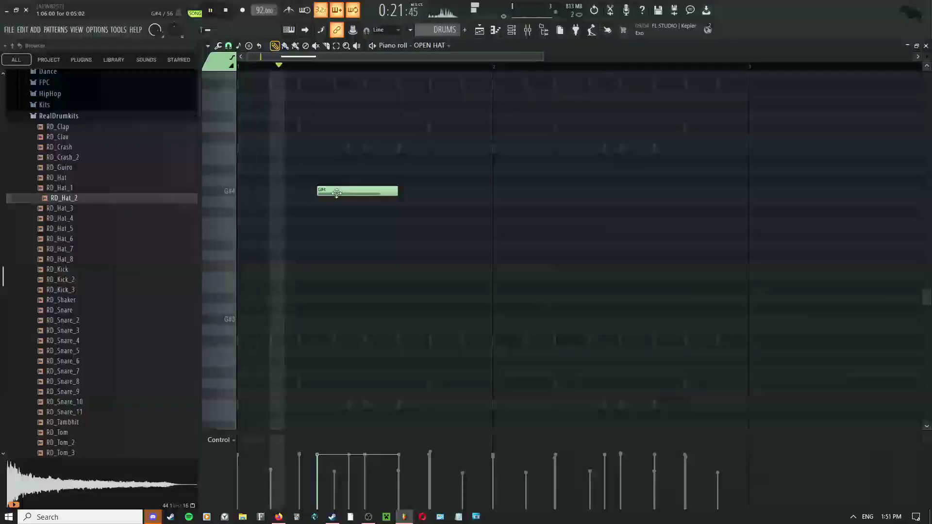
pyautogui.press('space')
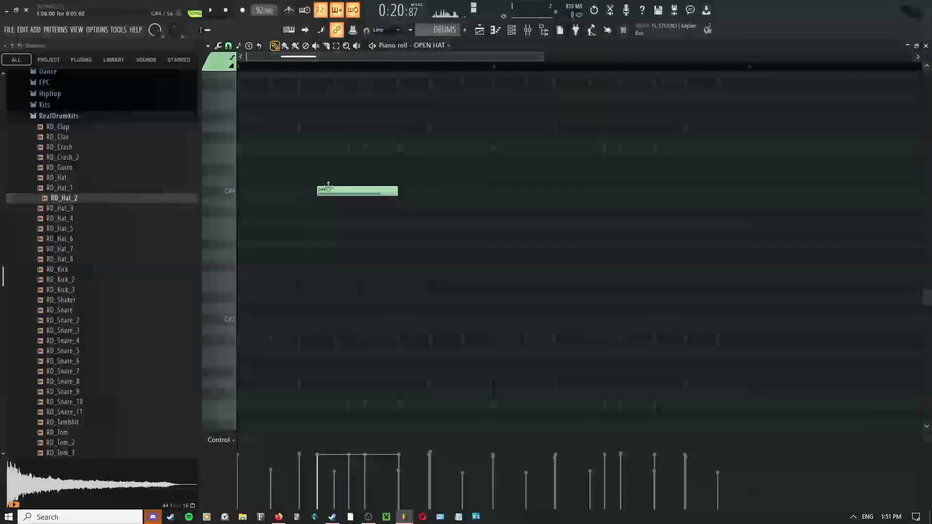
# - Switch to the HH channel's notes and try deleting the closed hat at step 7 of the first bar
pyautogui.keyDown('shift'); pyautogui.click(327, 188); pyautogui.keyUp('shift')
pyautogui.hscroll(1, 327, 188)
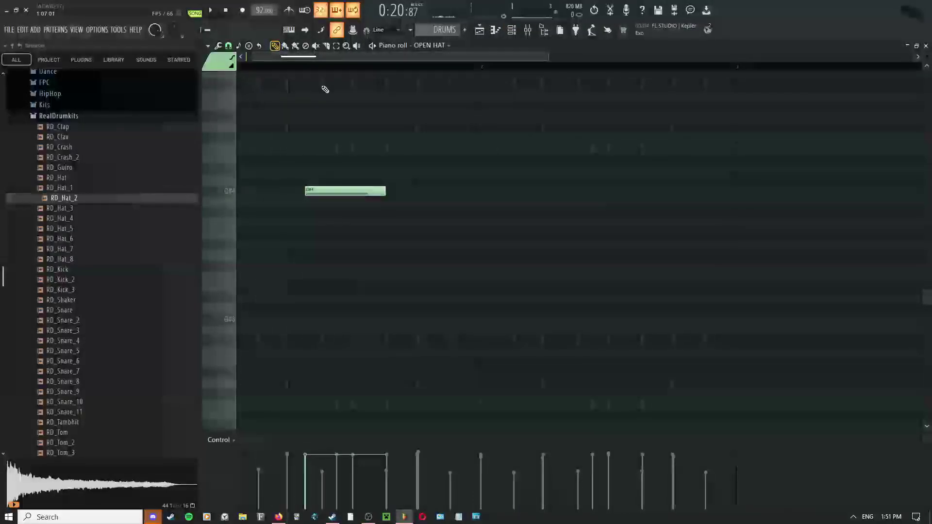
pyautogui.moveTo(322, 154); pyautogui.dragTo(335, 268)
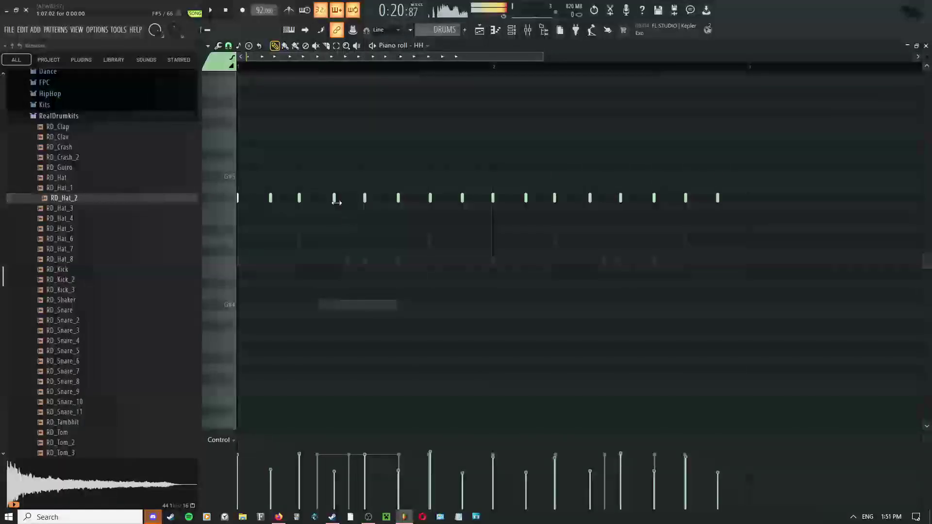
pyautogui.rightClick(333, 199)
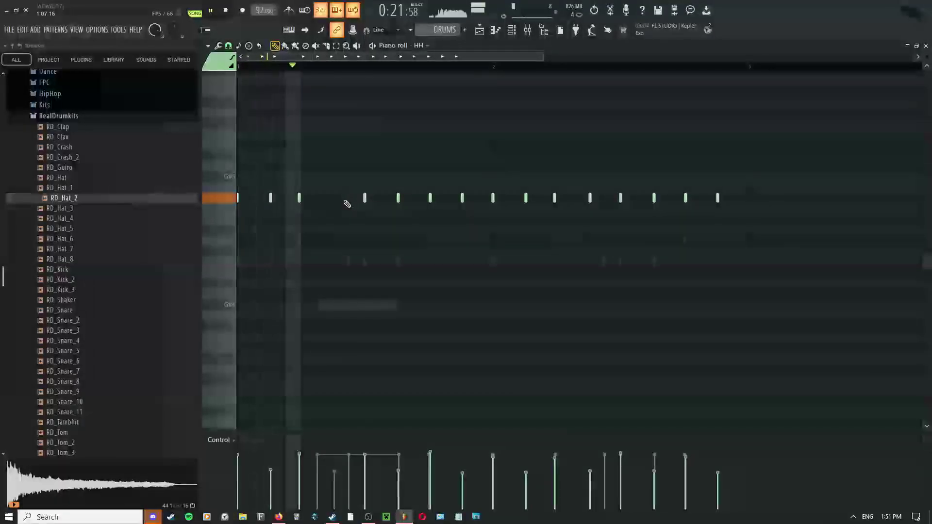
# - Replace the G#4 open hat note with one starting at step 7 of the first bar and move it to C5
pyautogui.doubleClick(335, 305)
pyautogui.rightClick(374, 306)
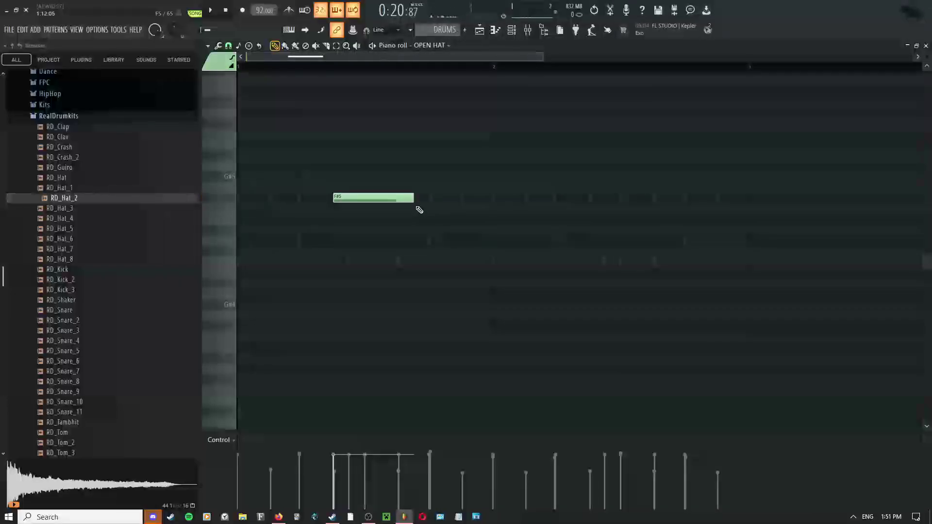
pyautogui.moveTo(337, 193); pyautogui.dragTo(346, 264)
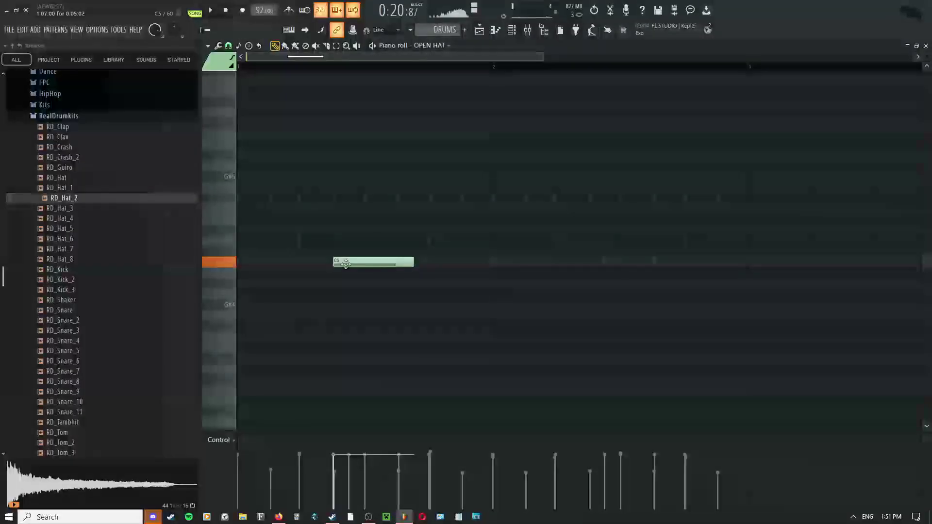
# - Delete the HH channel's closed hat notes at steps 7 and 9 of the first bar and play the pattern
pyautogui.rightClick(334, 200)
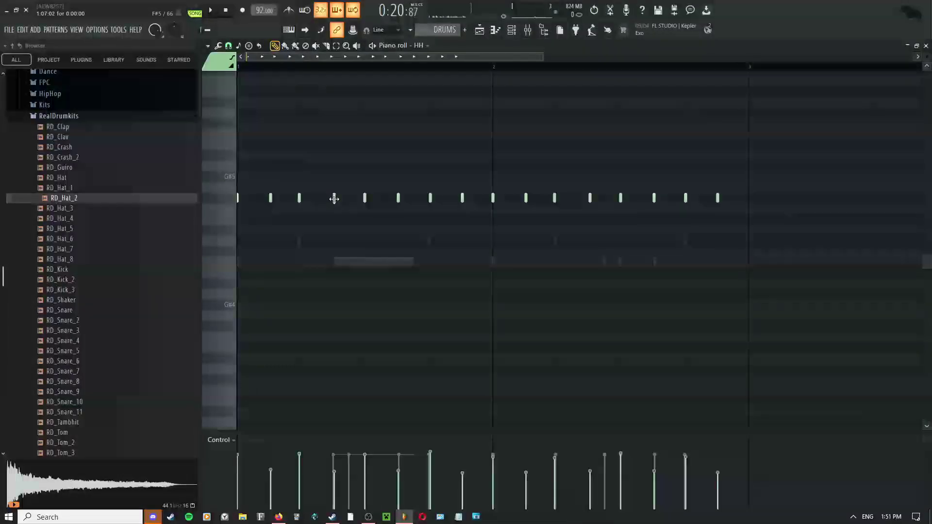
pyautogui.press('space')
pyautogui.rightClick(334, 198)
pyautogui.rightClick(365, 199)
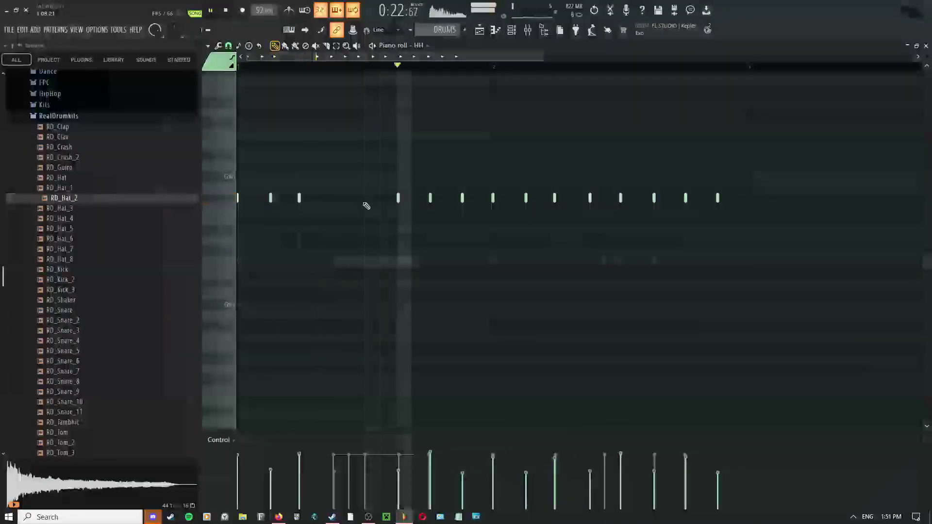
pyautogui.press('space')
pyautogui.press('space')
# - Slice the C5 open hat note at step 11 of the first bar, delete the leftover piece and play the pattern
pyautogui.doubleClick(408, 262)
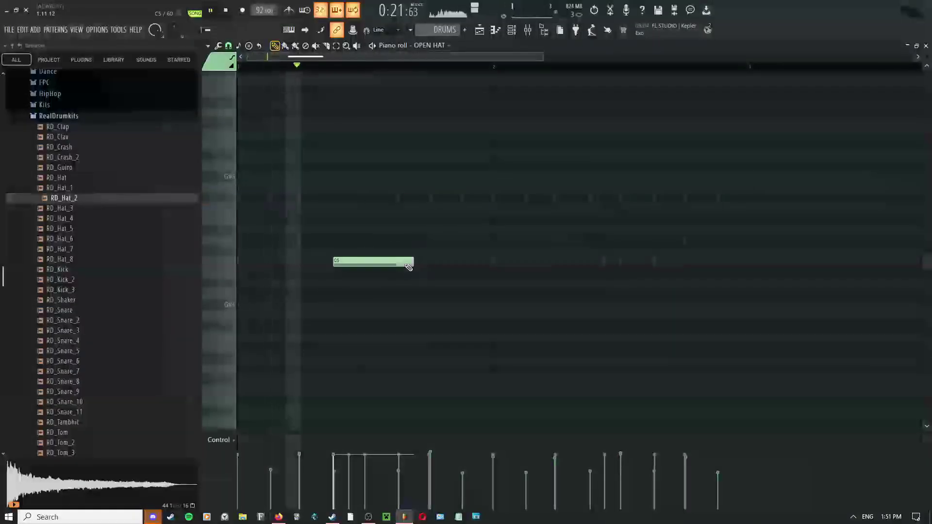
pyautogui.press('c')
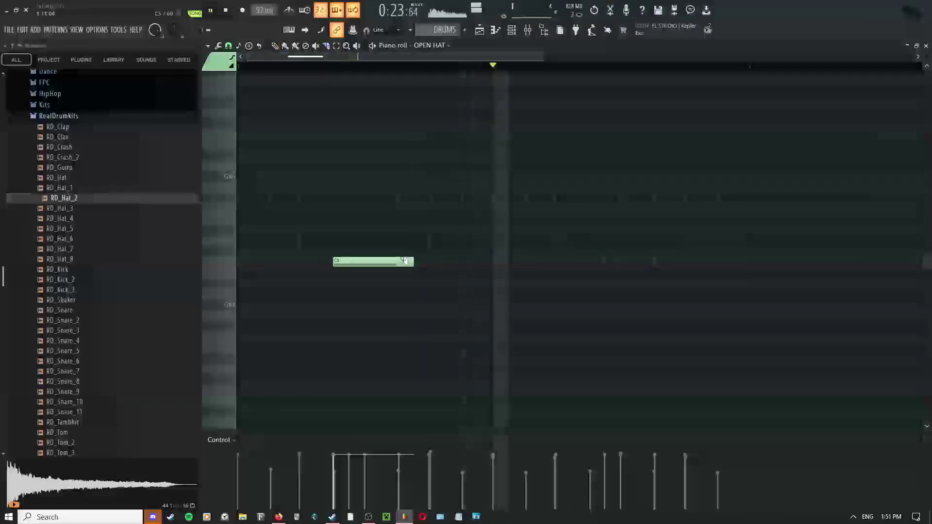
pyautogui.press('space')
pyautogui.moveTo(403, 256); pyautogui.dragTo(401, 278)
pyautogui.press('space')
pyautogui.rightClick(401, 224)
pyautogui.click(415, 241)
pyautogui.rightClick(399, 261)
pyautogui.rightClick(375, 203)
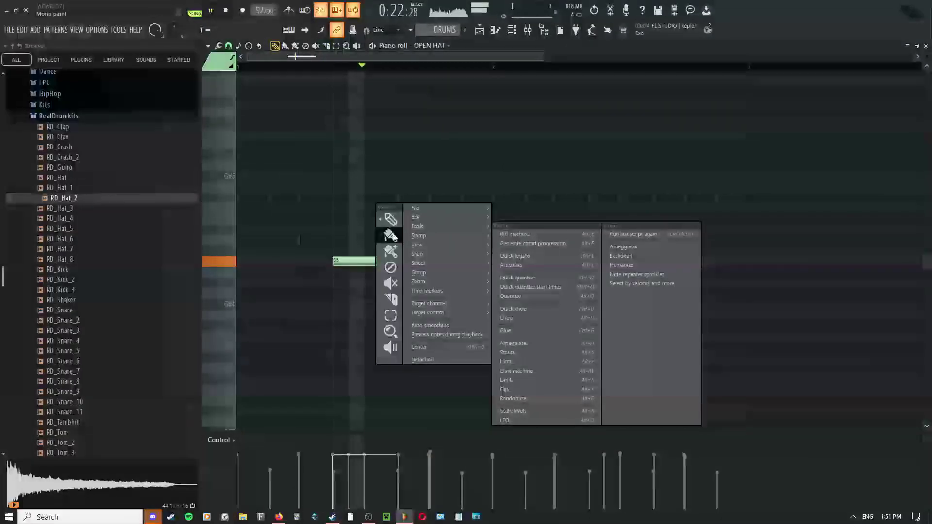
pyautogui.click(390, 236)
pyautogui.press('space')
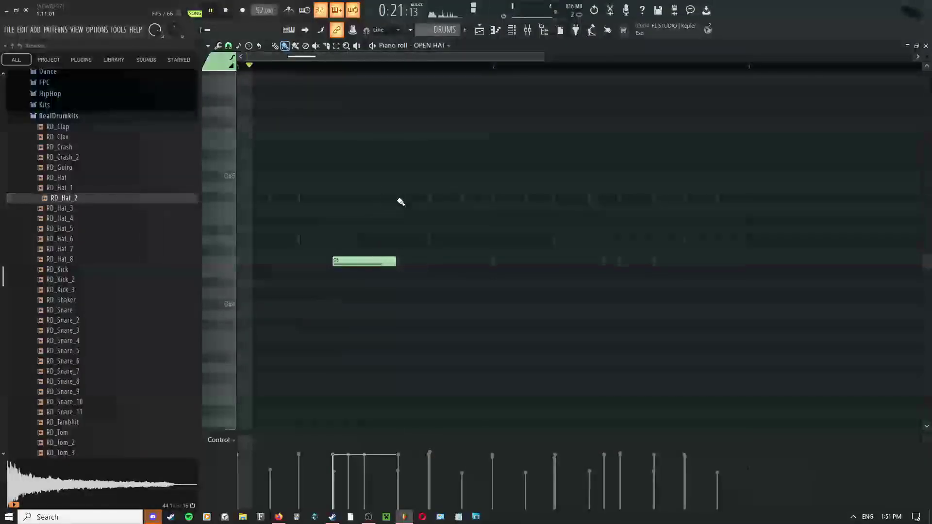
# - Restore the closed hat note at step 9 of the first bar and shorten the open hat note to 0:02:00
pyautogui.doubleClick(397, 198)
pyautogui.press('p')
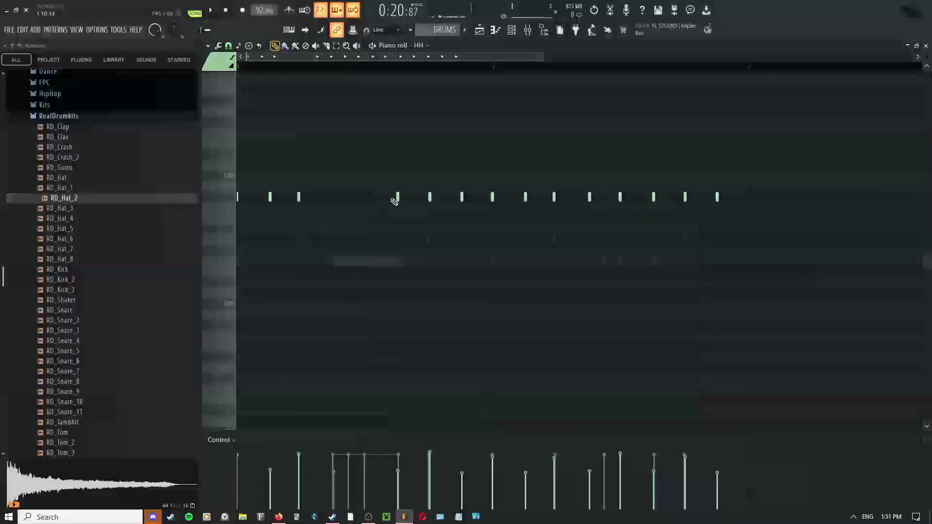
pyautogui.press('space')
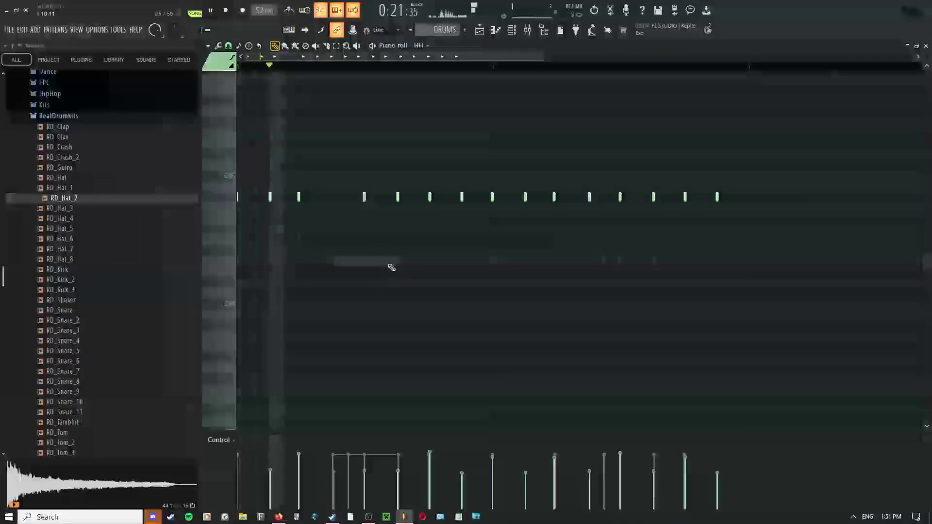
pyautogui.press('space')
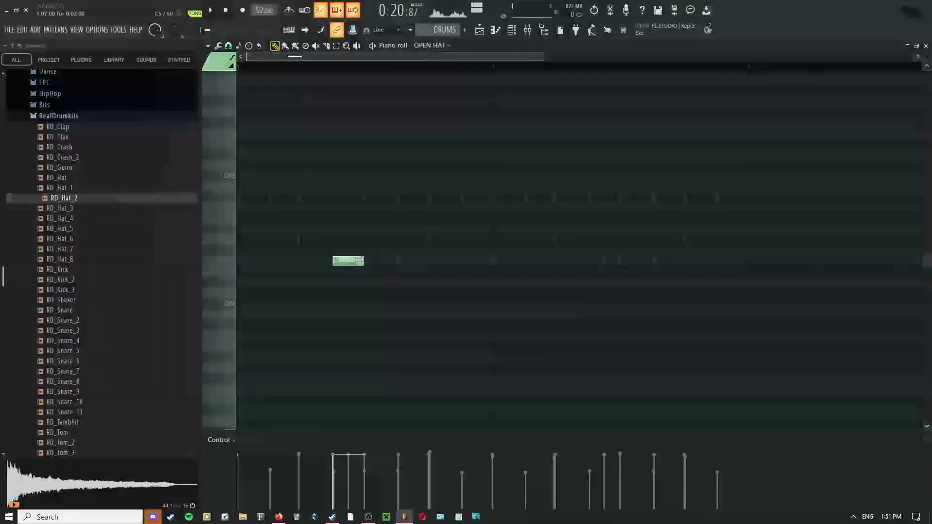
pyautogui.press('space')
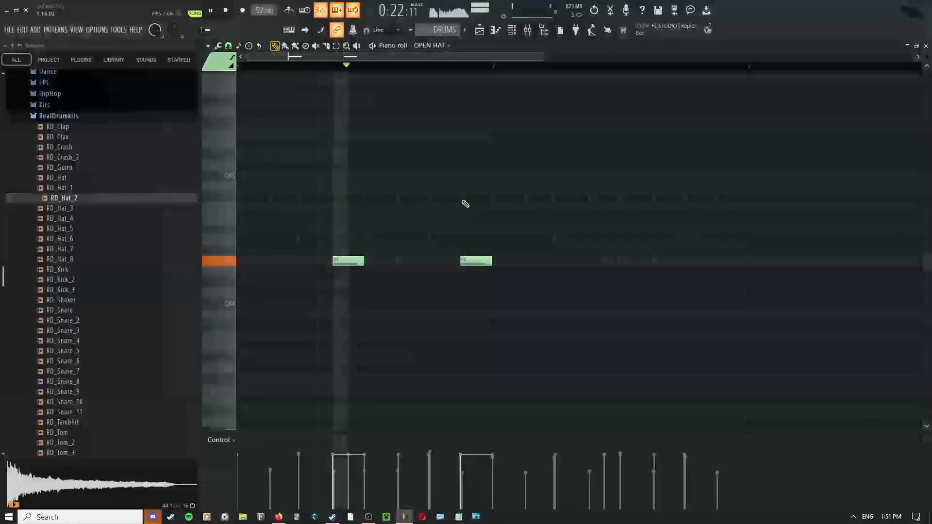
# - Try the open hat note at step 15 of the first bar without and with its closed hat, and delete that open hat note
pyautogui.doubleClick(463, 197)
pyautogui.press('space')
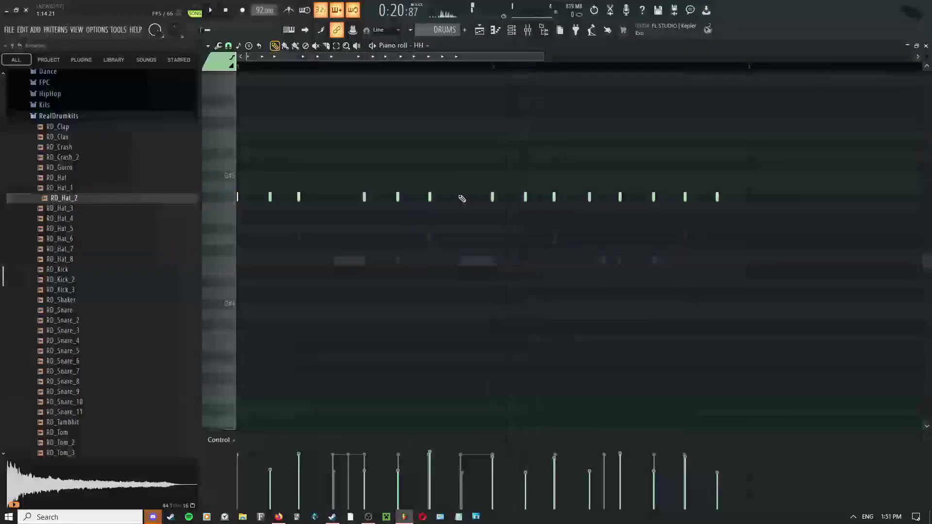
pyautogui.press('space')
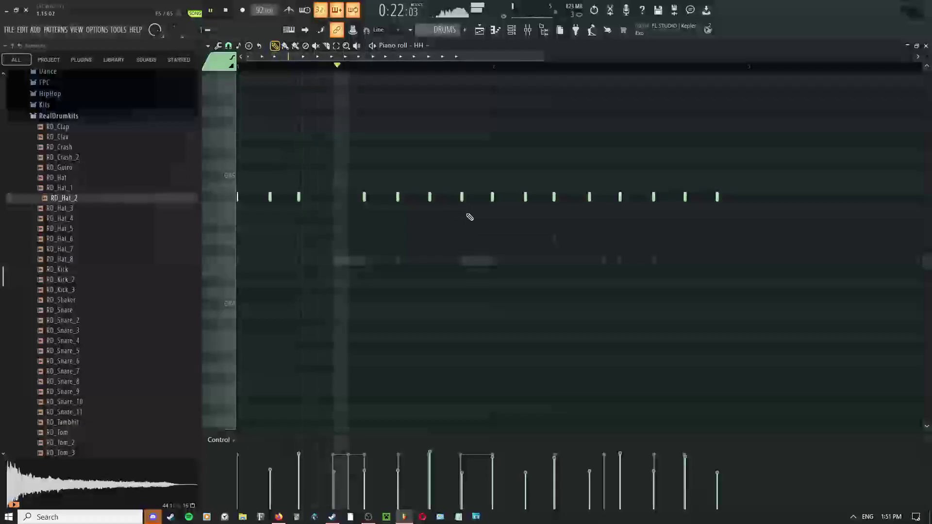
pyautogui.press('space')
pyautogui.doubleClick(472, 262)
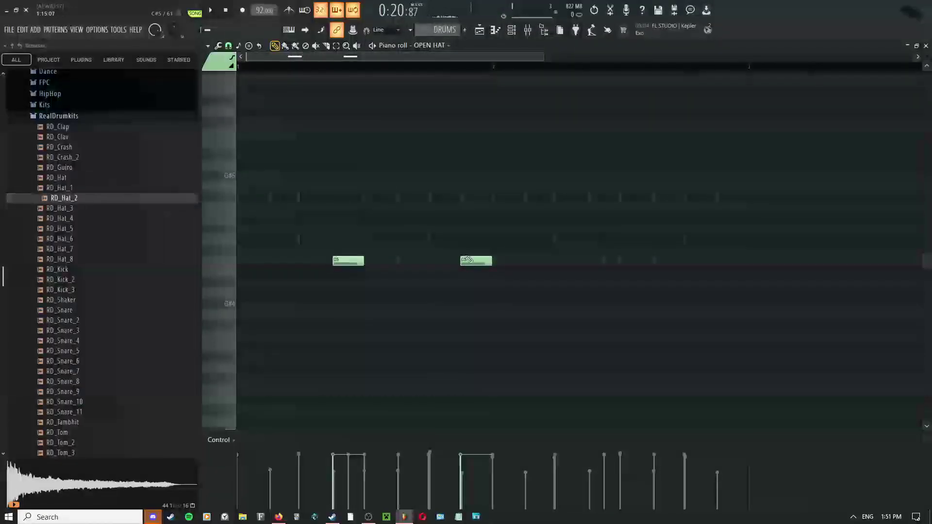
pyautogui.rightClick(466, 260)
# - Try a C5 open hat note at step 11 of the second bar, 0:04:00 long
pyautogui.press('space')
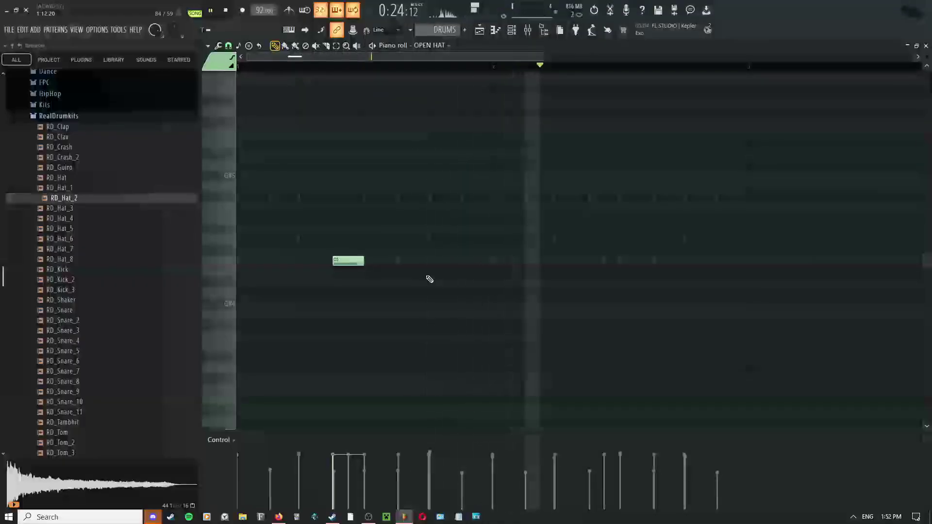
pyautogui.press('space')
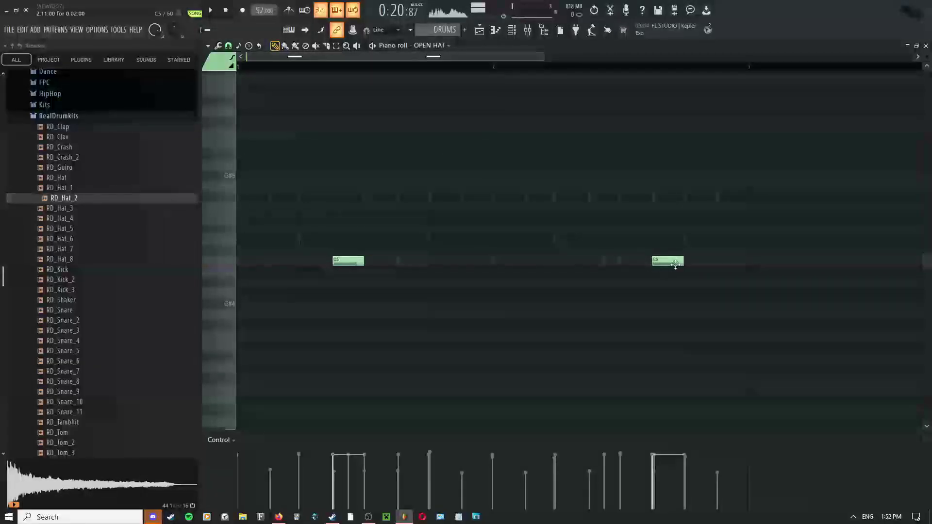
pyautogui.moveTo(683, 264); pyautogui.dragTo(738, 265)
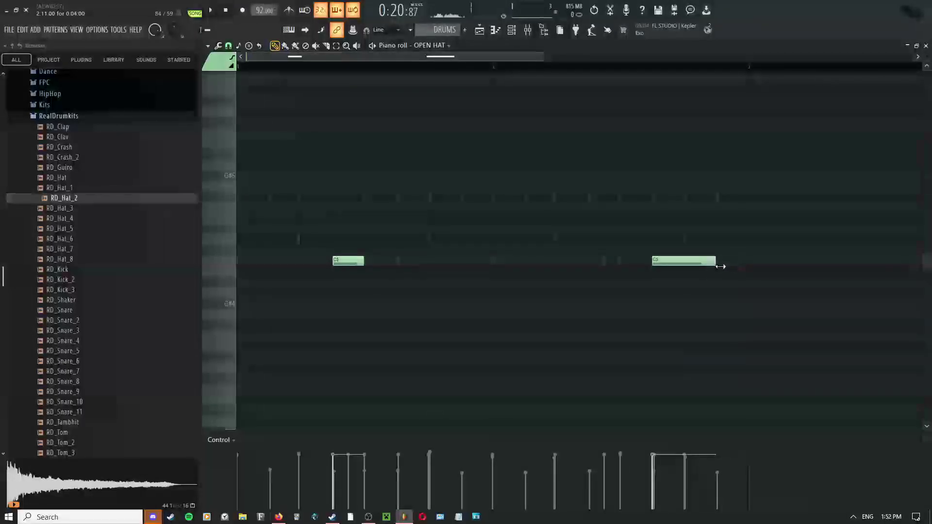
# - Try deleting the HH channel's closed hats at steps 11 and 13 of the second bar and play the pattern
pyautogui.doubleClick(654, 197)
pyautogui.rightClick(685, 198)
pyautogui.press('space')
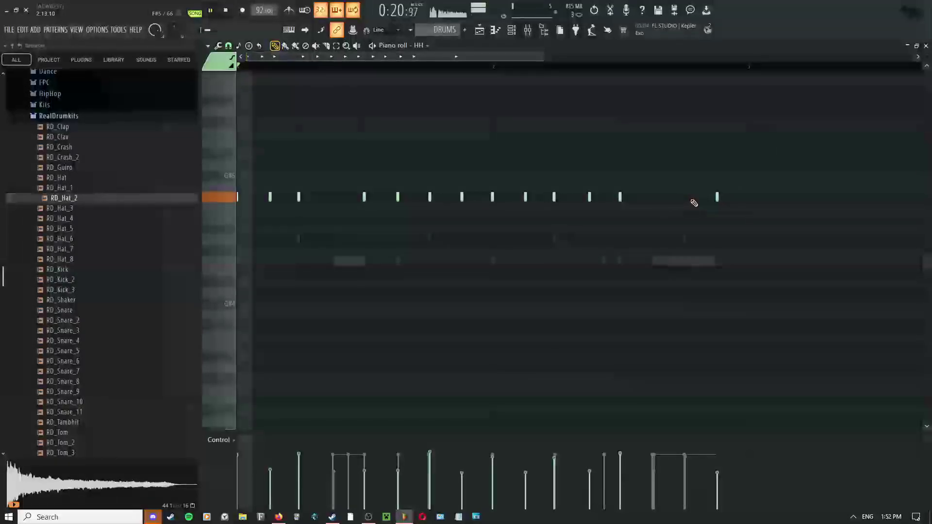
pyautogui.rightClick(381, 166)
pyautogui.click(396, 196)
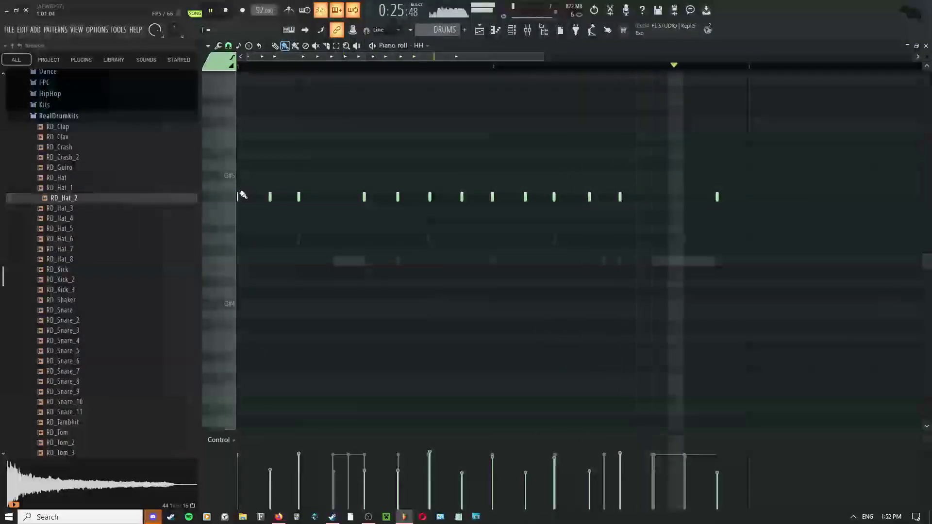
pyautogui.press('space')
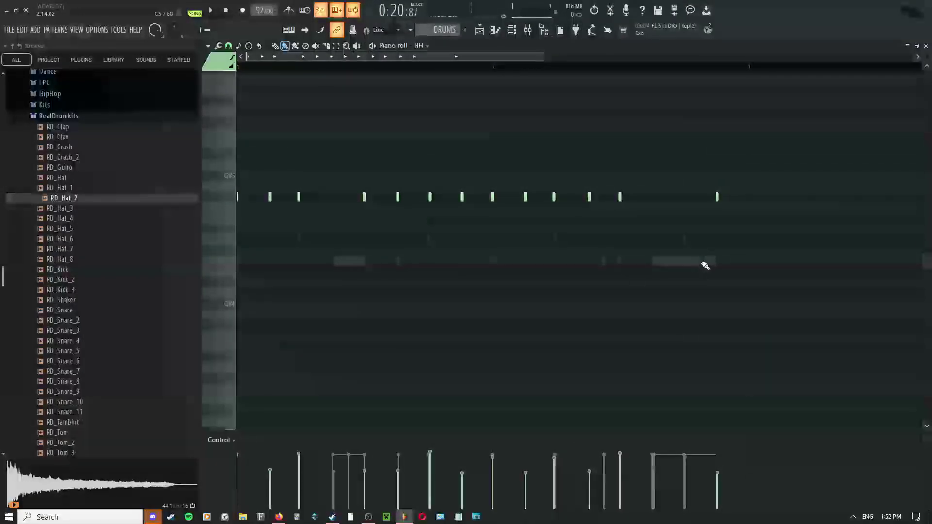
# - Delete the open hat note in the second bar, then select the first bar's open hat note and play the pattern
pyautogui.doubleClick(691, 264)
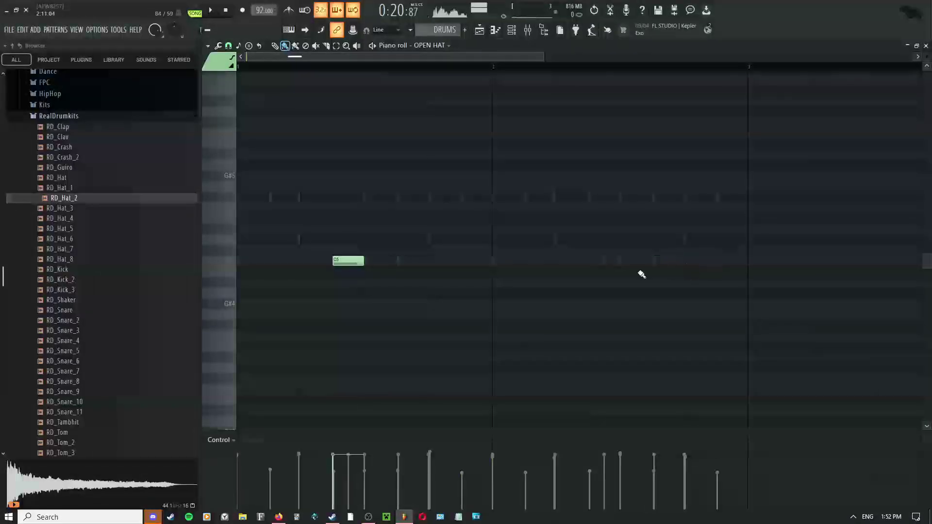
pyautogui.scroll(3, 351, 284)
pyautogui.keyDown('ctrl'); pyautogui.click(360, 262); pyautogui.keyUp('ctrl')
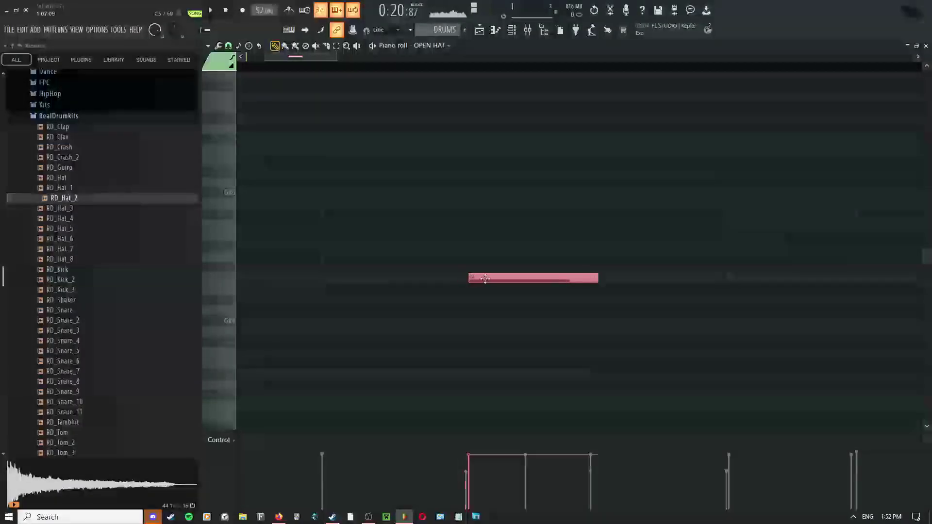
pyautogui.press('space')
pyautogui.scroll(-2, 473, 291)
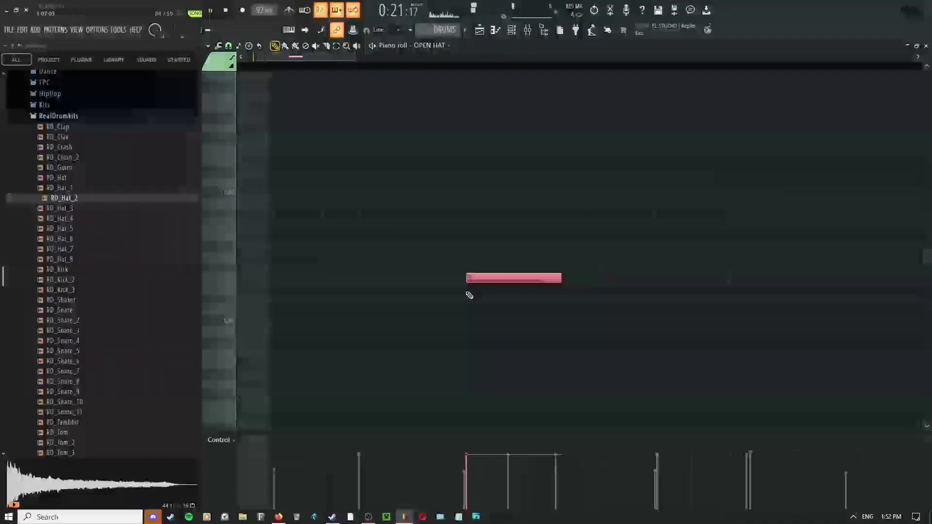
# - Nudge the first bar's C5 open hat note slightly earlier, just ahead of step 7, and play the pattern
pyautogui.hotkey('alt', 't')
pyautogui.click(457, 246)
pyautogui.press('space')
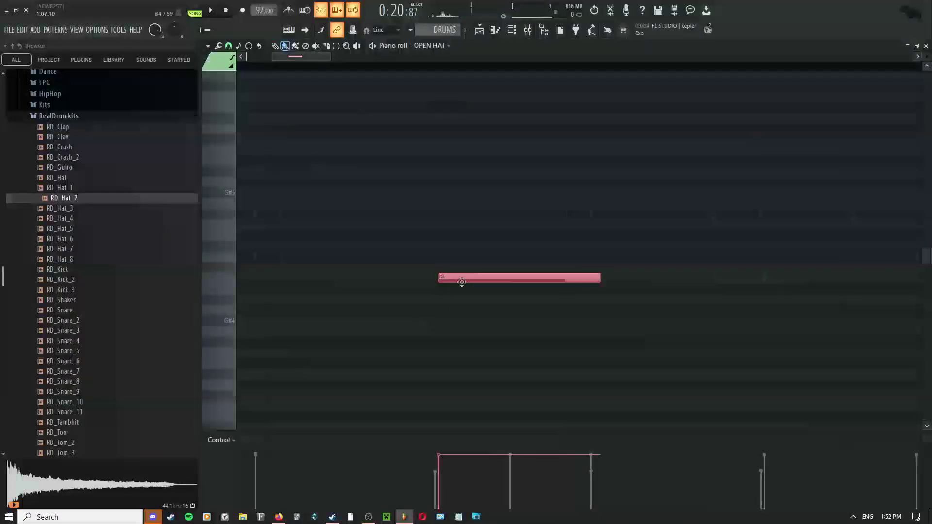
pyautogui.scroll(-2, 437, 283)
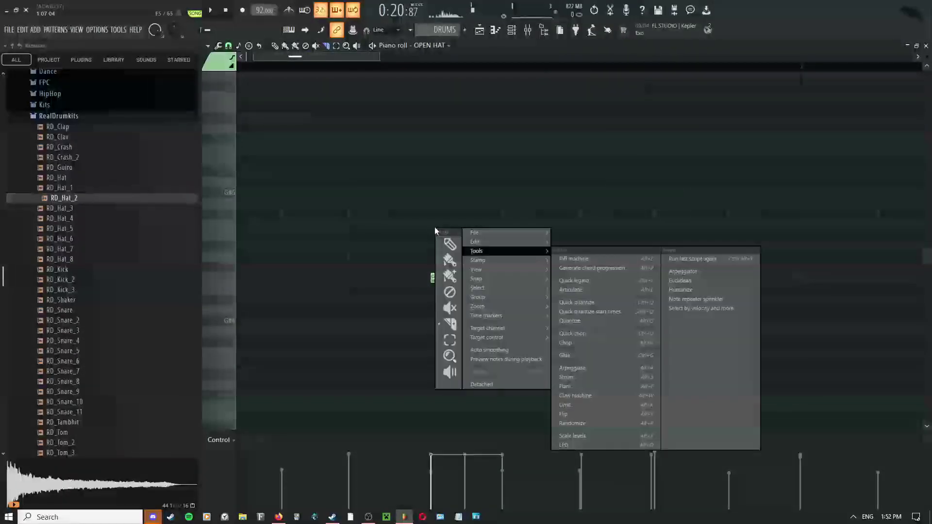
pyautogui.click(432, 298)
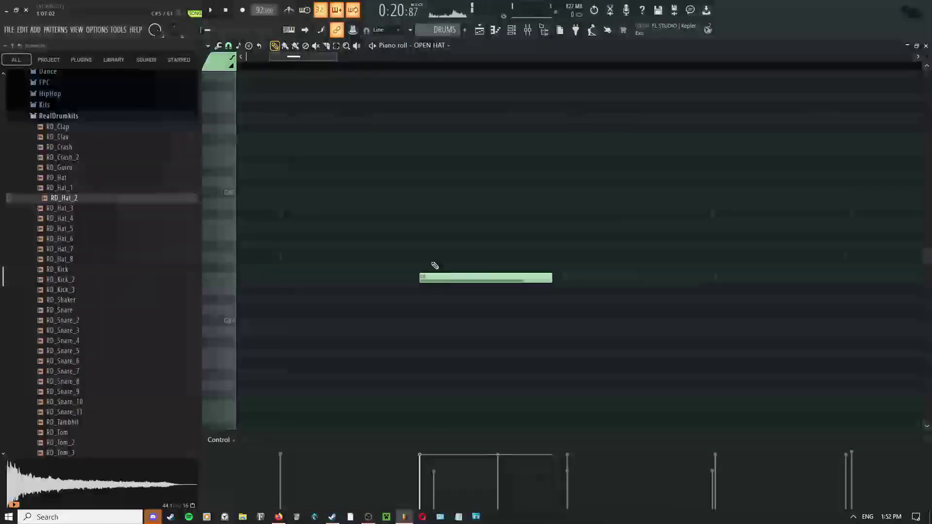
pyautogui.rightClick(427, 208)
pyautogui.click(429, 226)
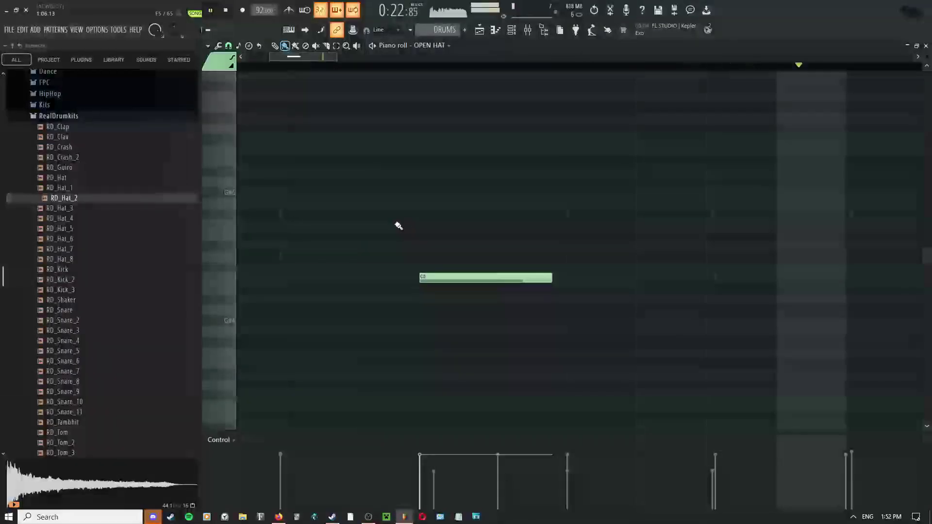
pyautogui.scroll(-2, 534, 315)
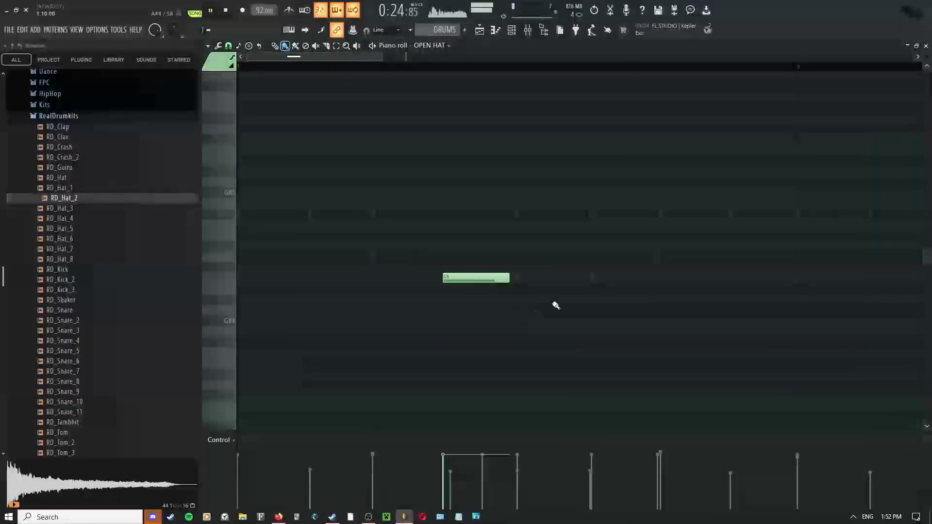
pyautogui.scroll(-3, 556, 305)
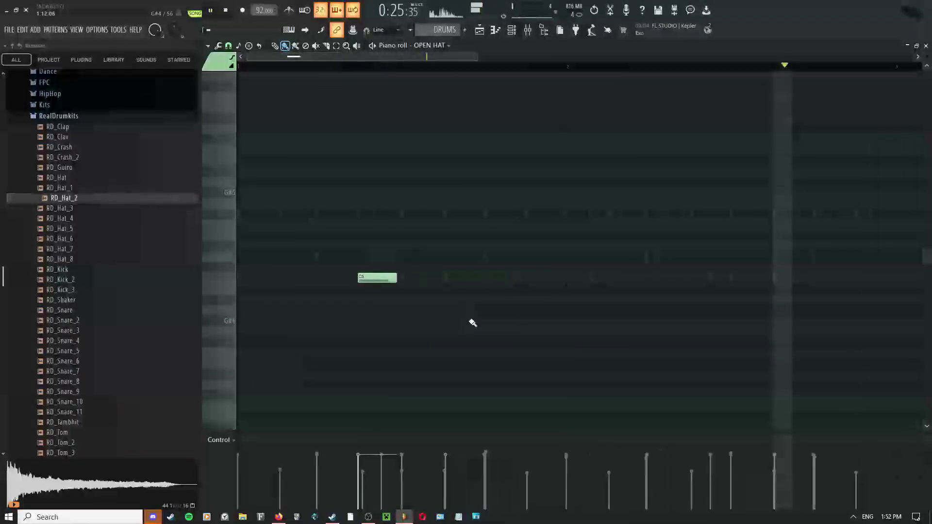
# - Try RD_Hat_5 as the OPEN HAT channel's sample, play the pattern and check the channel's cut group settings
pyautogui.click(510, 31)
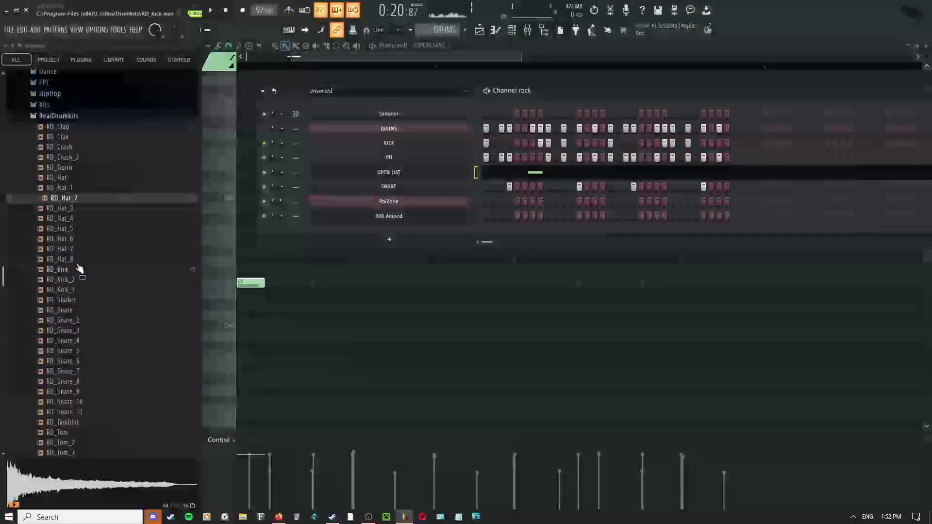
pyautogui.click(63, 229)
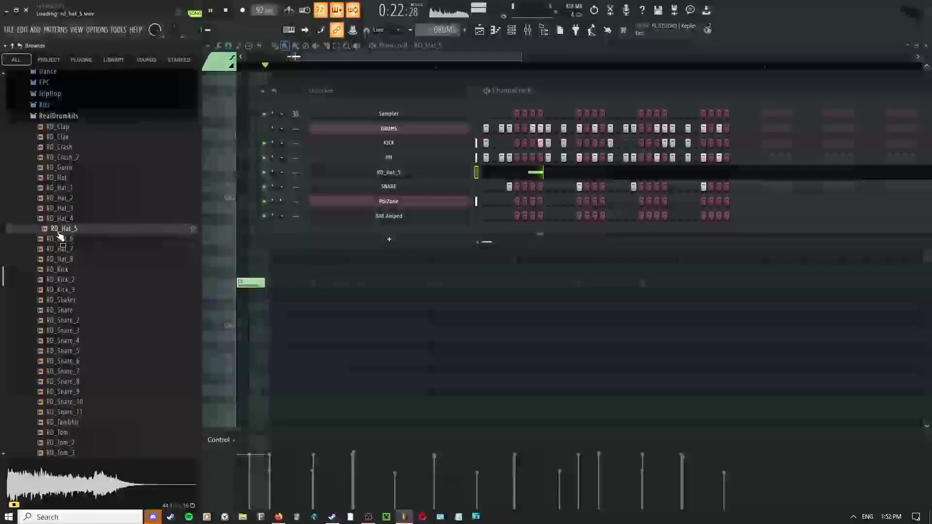
pyautogui.press('space')
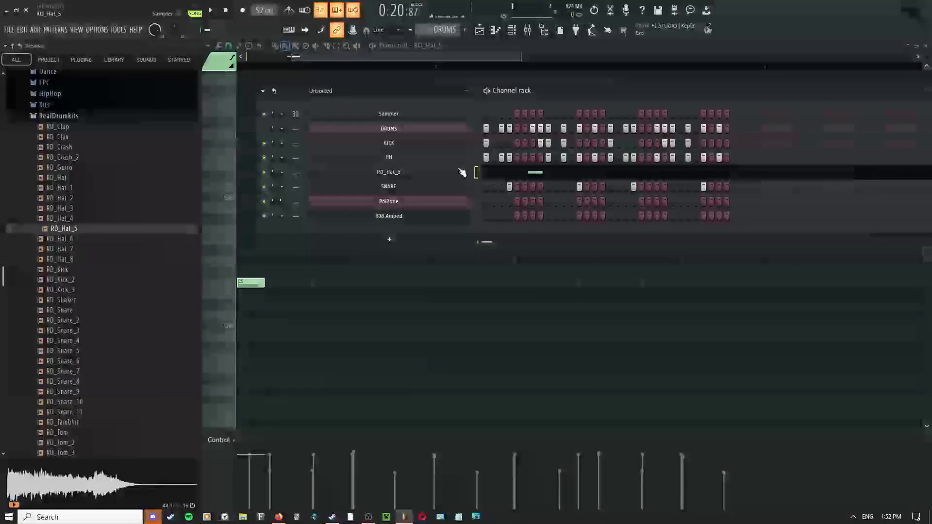
pyautogui.click(460, 172)
pyautogui.click(346, 223)
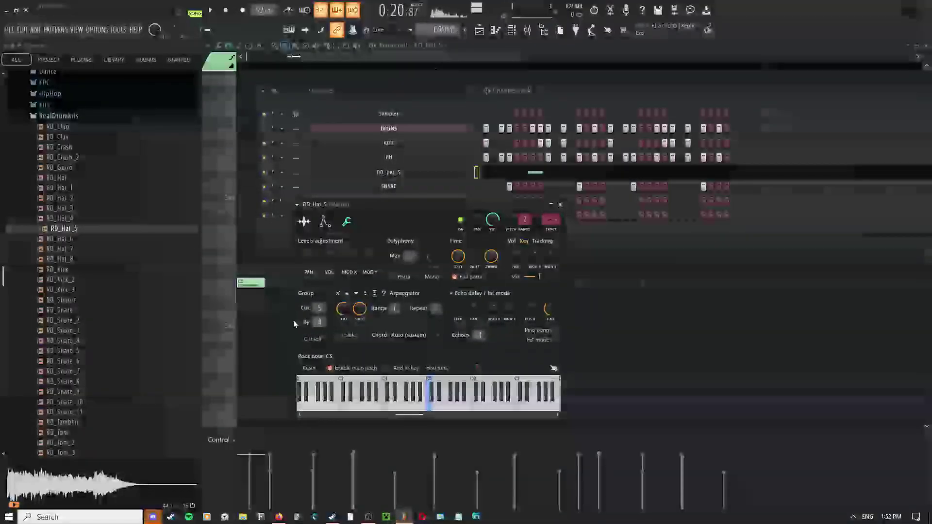
pyautogui.click(584, 91)
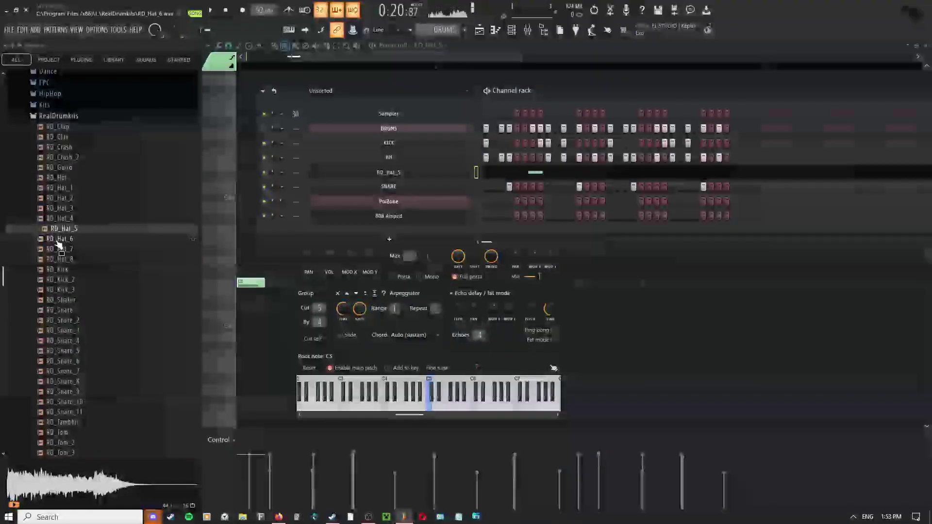
# - Audition other RealDrumkits hats, load RD_Hat_7 into the open hat channel and lower that channel's volume
pyautogui.click(62, 207)
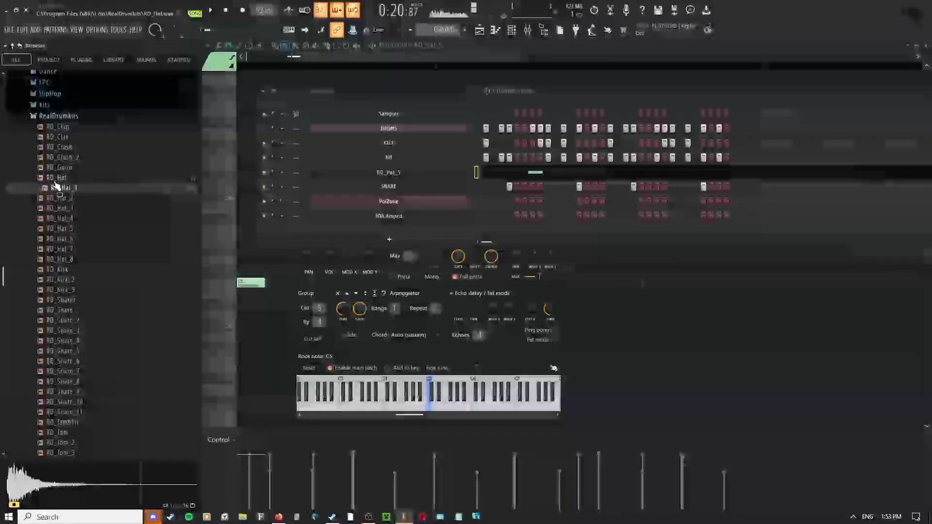
pyautogui.click(60, 229)
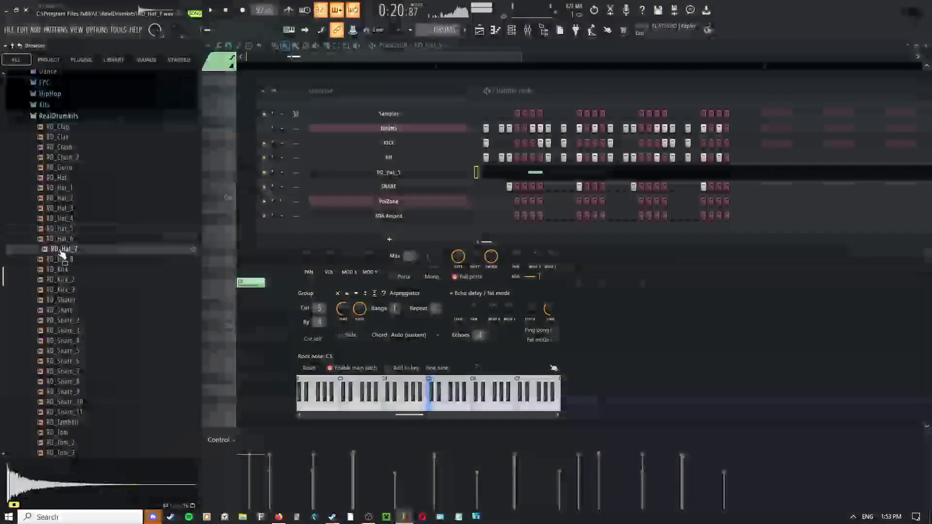
pyautogui.click(62, 249)
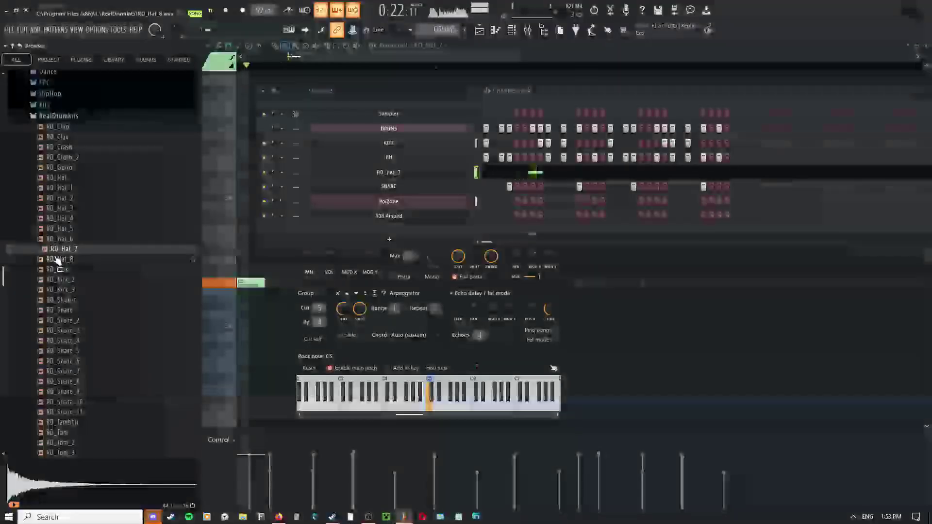
pyautogui.press('space')
pyautogui.moveTo(281, 172); pyautogui.dragTo(282, 187)
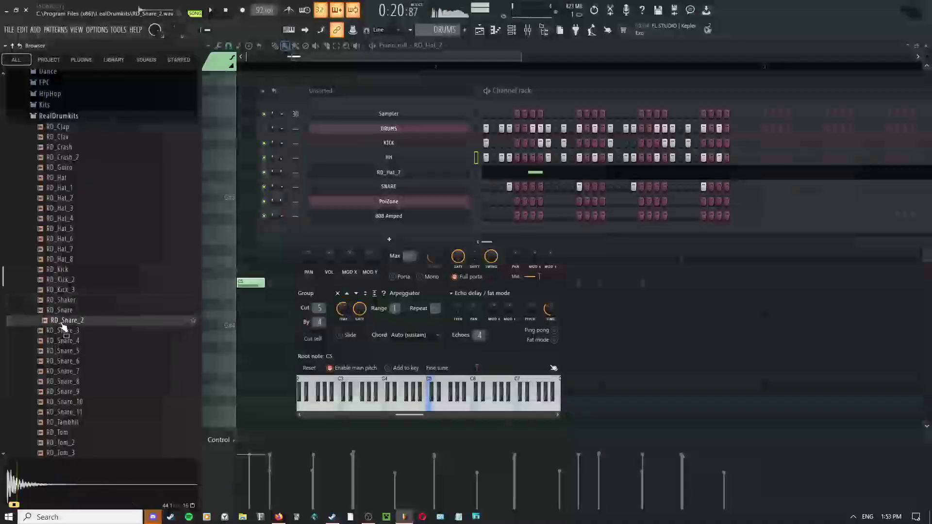
# - Audition RealDrumkits samples, replace the HH channel's sample with RD_Hat_4 and reset that channel's volume
pyautogui.click(63, 208)
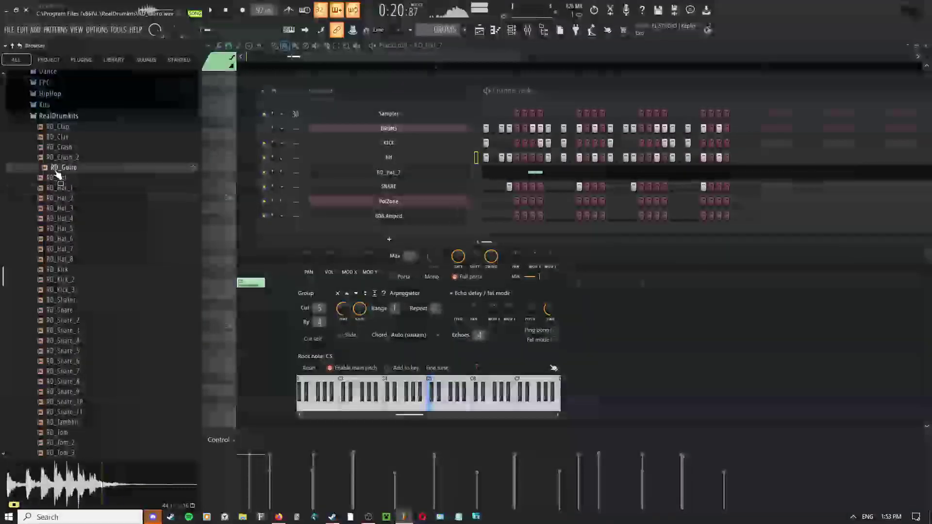
pyautogui.click(58, 148)
pyautogui.click(60, 189)
pyautogui.click(61, 198)
pyautogui.click(62, 207)
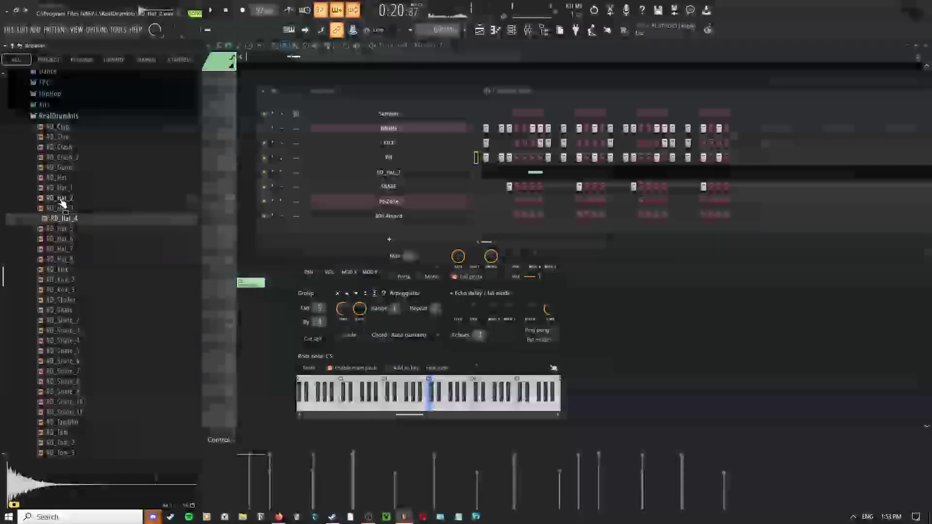
pyautogui.click(66, 208)
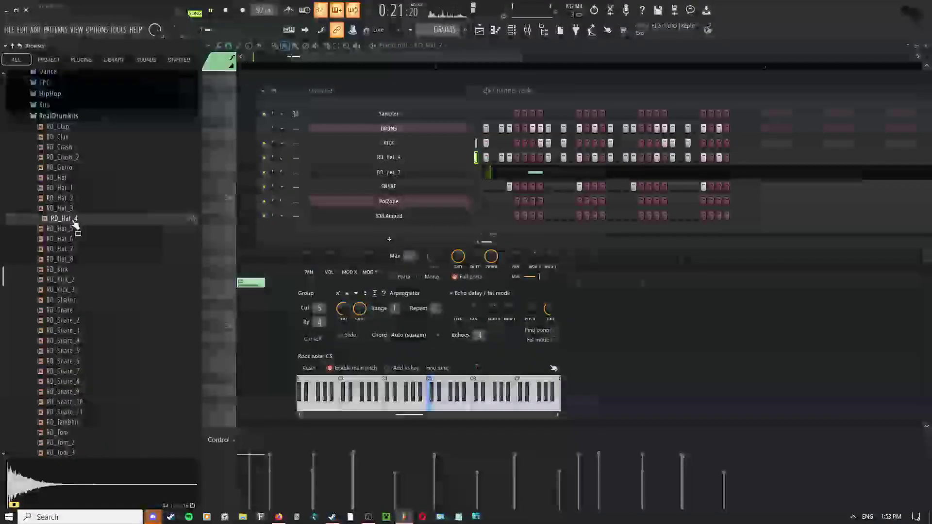
pyautogui.rightClick(280, 159)
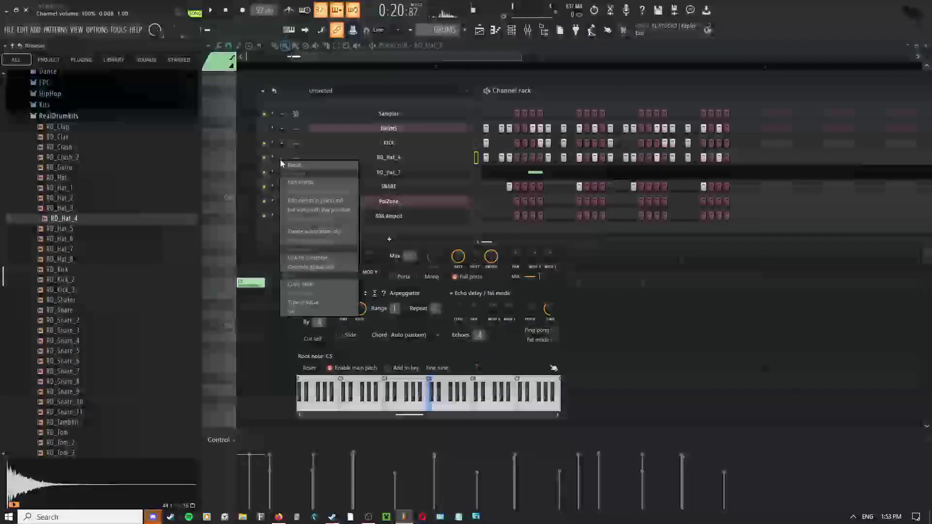
pyautogui.click(284, 164)
# - Audition more RealDrumkits hat samples and the drum samples in the Vintage folder
pyautogui.click(61, 228)
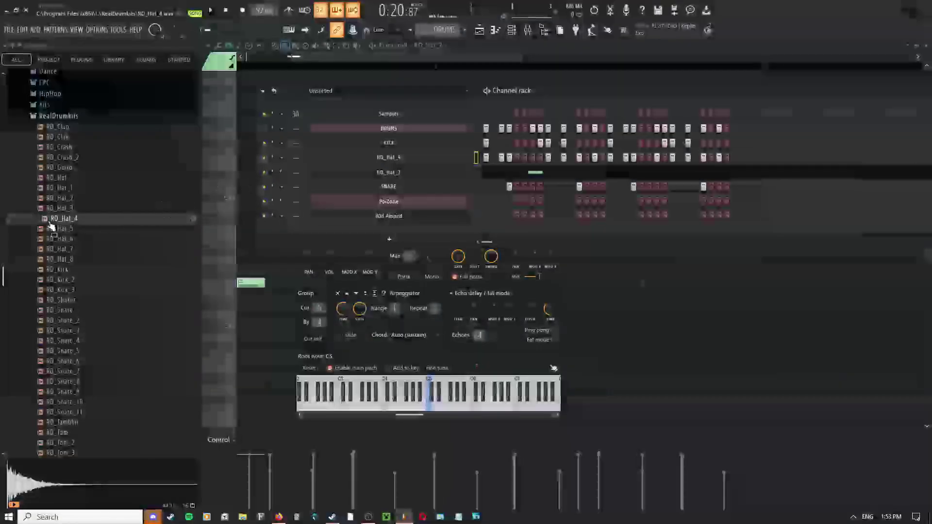
pyautogui.click(65, 197)
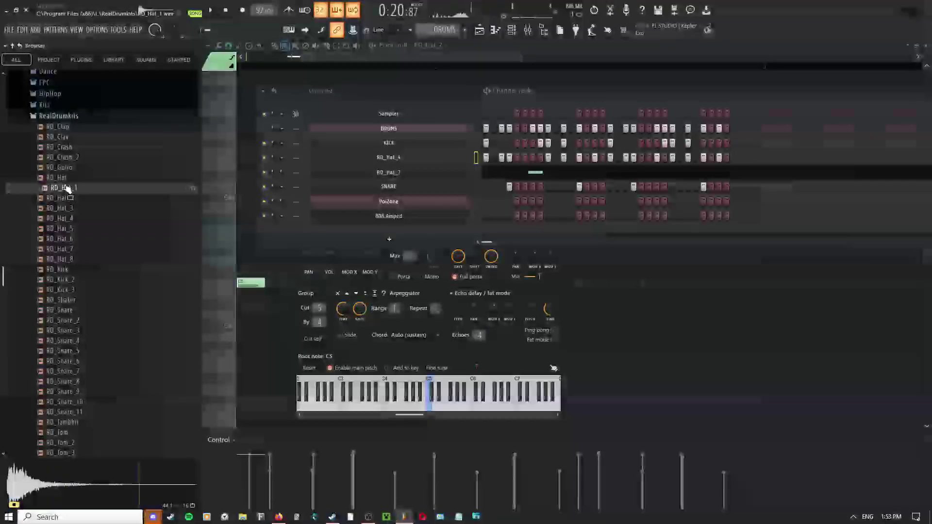
pyautogui.click(64, 148)
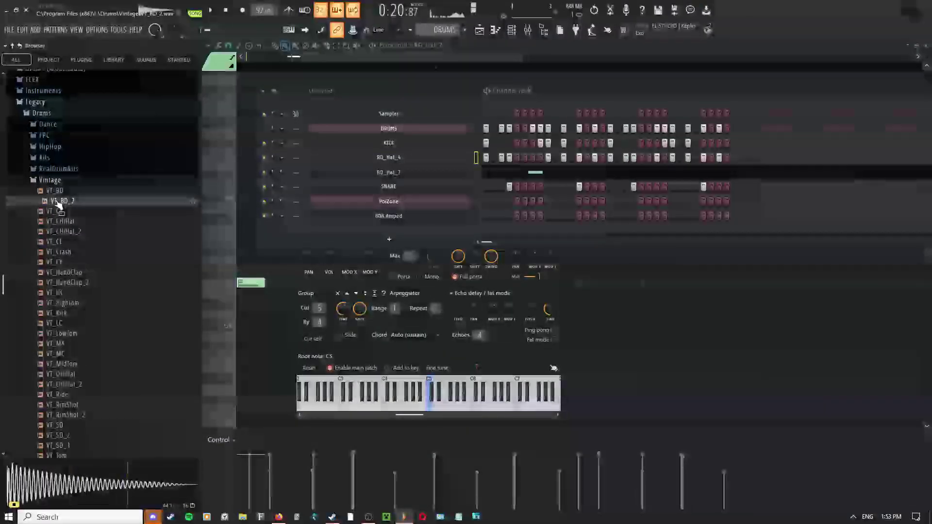
# - Load the VT_OHiHat sample from the Vintage drum folder into the channel above SNARE
pyautogui.press('Down')
pyautogui.press('Down')
pyautogui.press('Down')
pyautogui.press('Down')
pyautogui.press('Down')
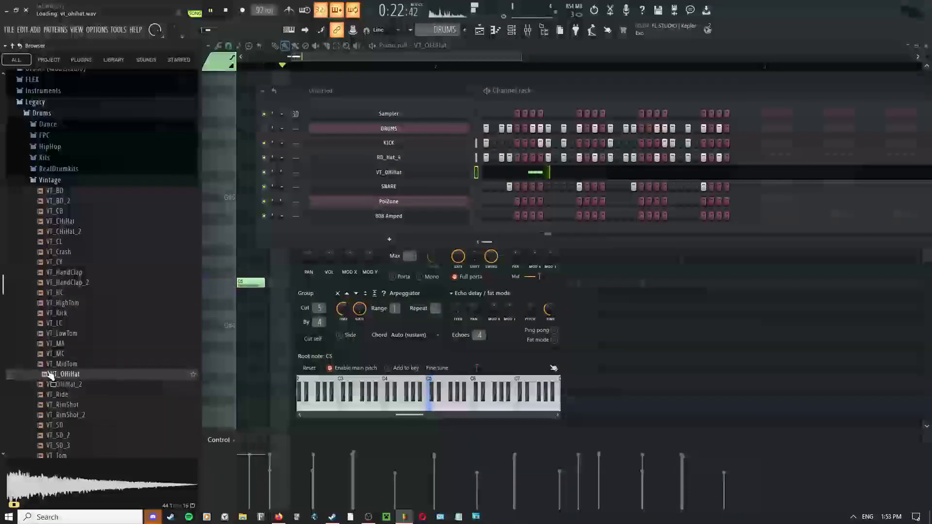
# - Audition samples in the legacy Drum Kit 01 folder and replace the RD_Hat_4 channel's sample with FLS_Hatcl 01
pyautogui.click(51, 179)
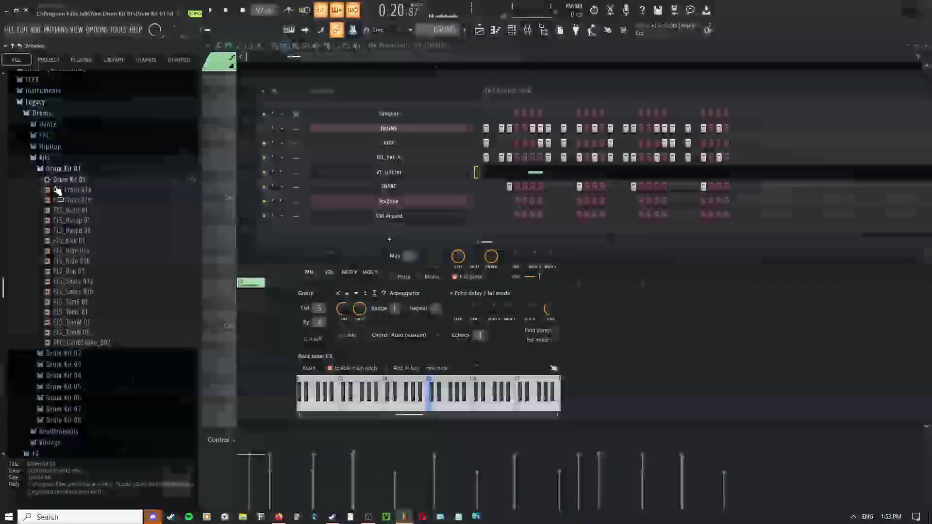
pyautogui.click(74, 220)
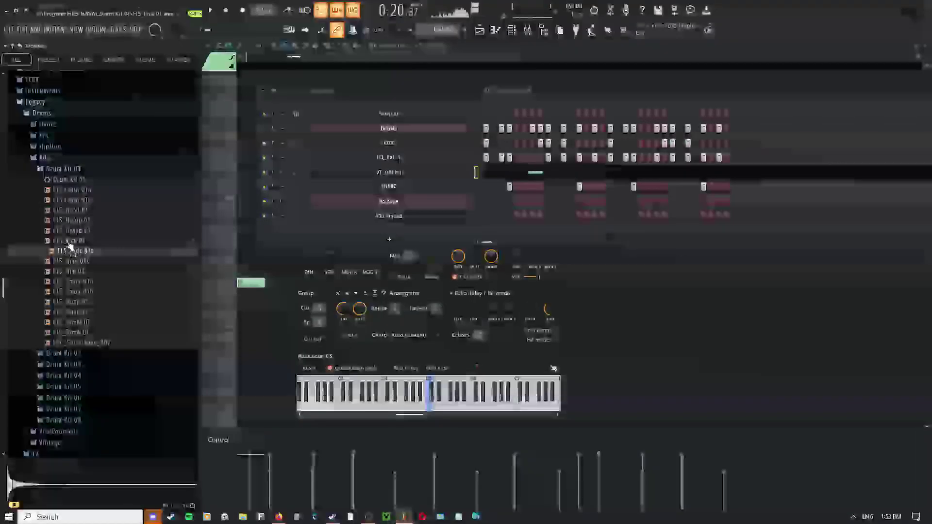
pyautogui.click(75, 211)
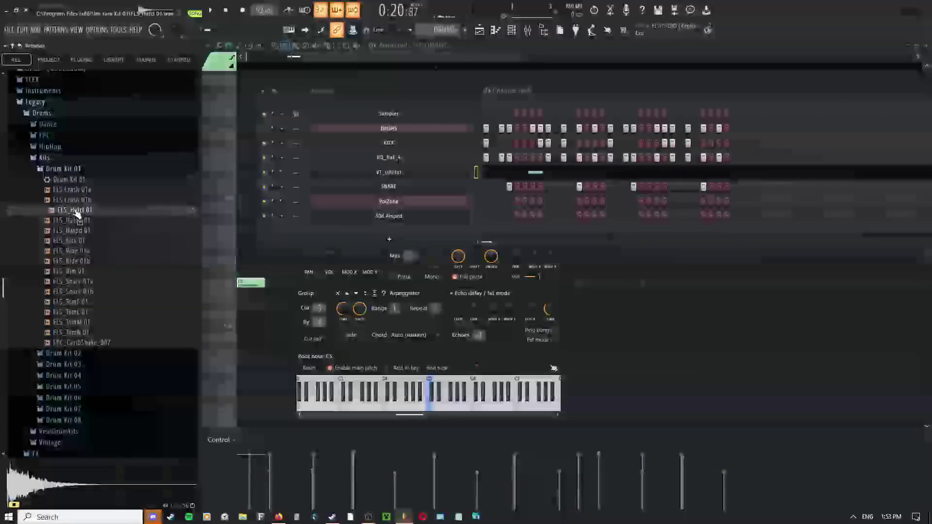
pyautogui.click(78, 211)
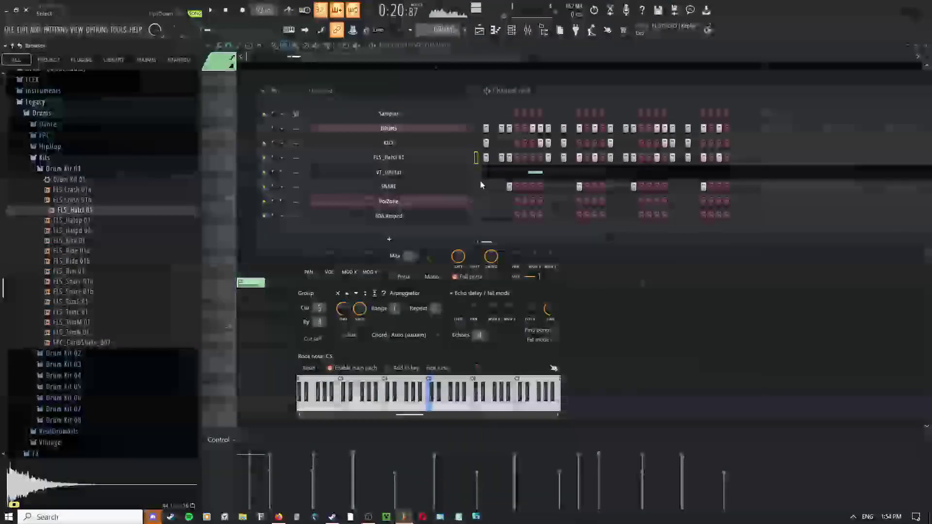
# - Replace the VT_OHiHat channel's sample with FLS_Hatop 01 and play the pattern
pyautogui.click(475, 174)
pyautogui.click(65, 222)
pyautogui.press('space')
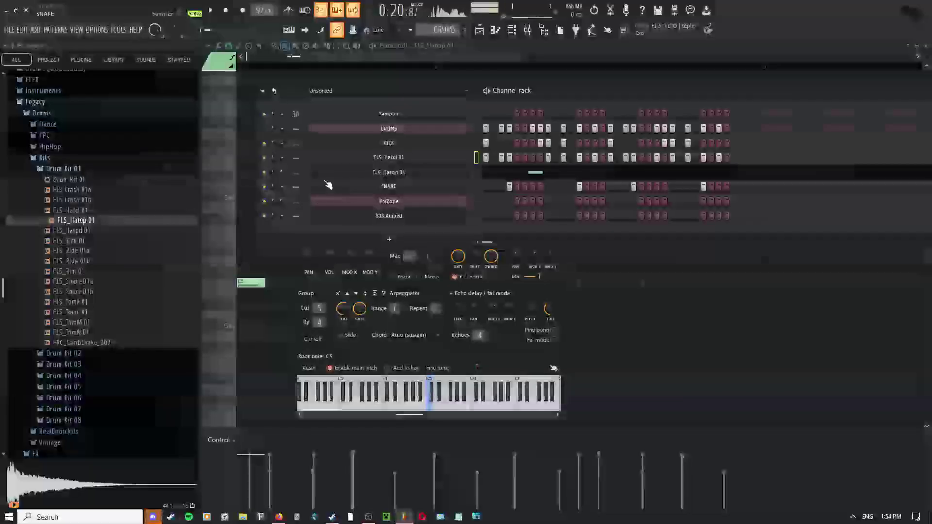
# - Add FLS Crash 01b as a new channel above SNARE and place a hit on its step 11
pyautogui.click(63, 201)
pyautogui.moveTo(63, 206); pyautogui.dragTo(447, 185)
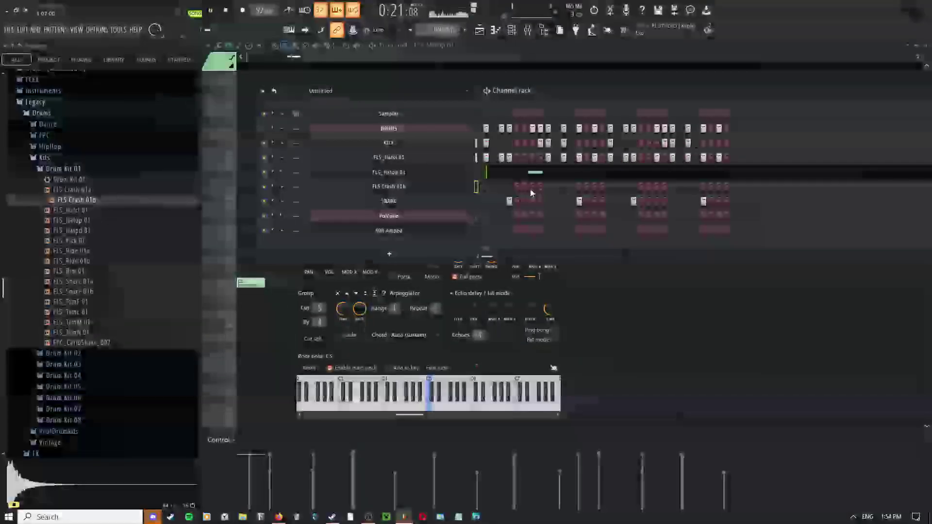
pyautogui.click(563, 202)
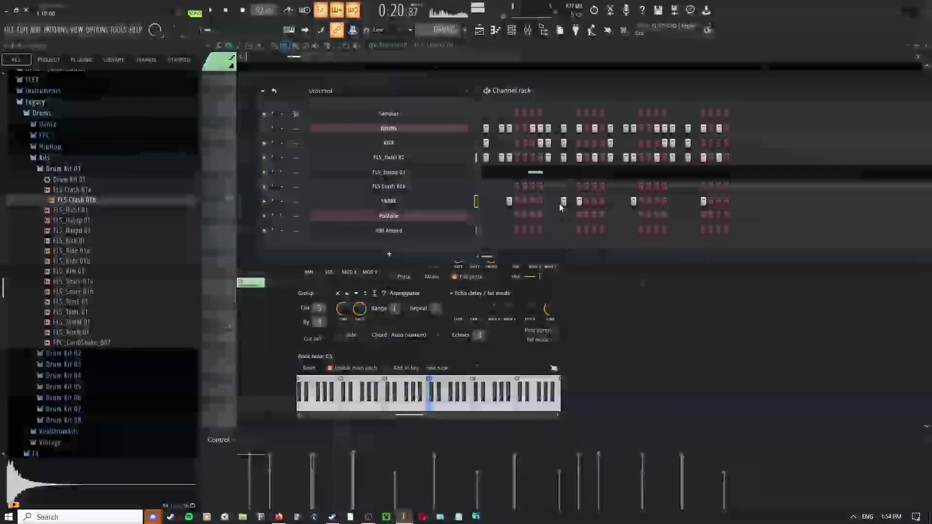
pyautogui.click(561, 204)
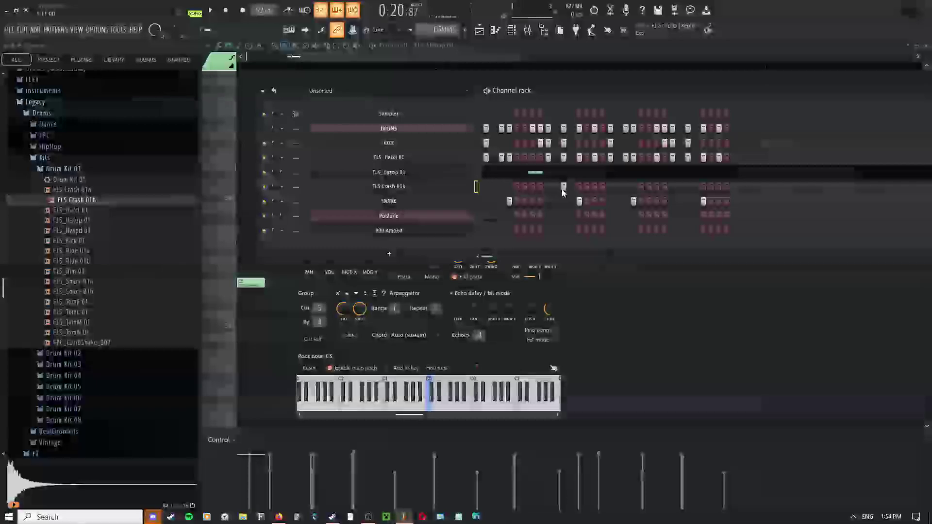
pyautogui.click(563, 187)
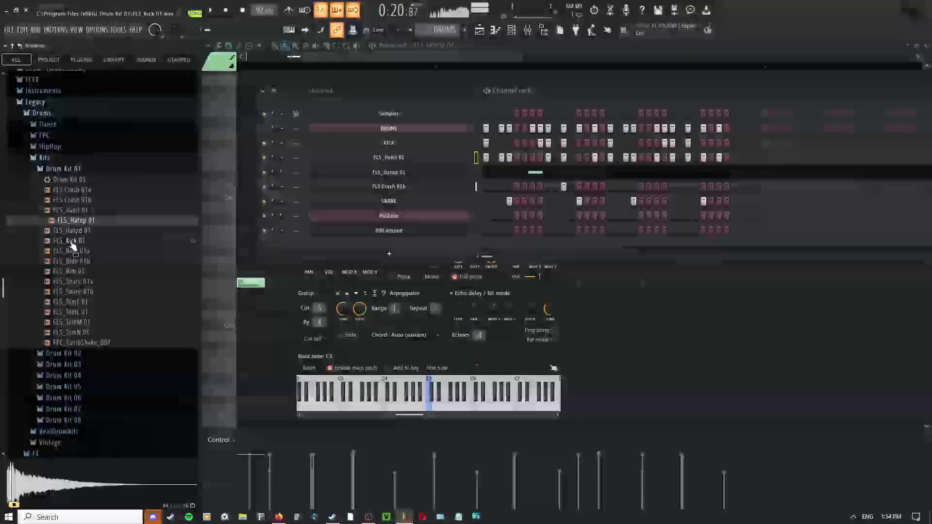
# - Replace the crash channel's sample with FLS_Ride 01b
pyautogui.click(72, 262)
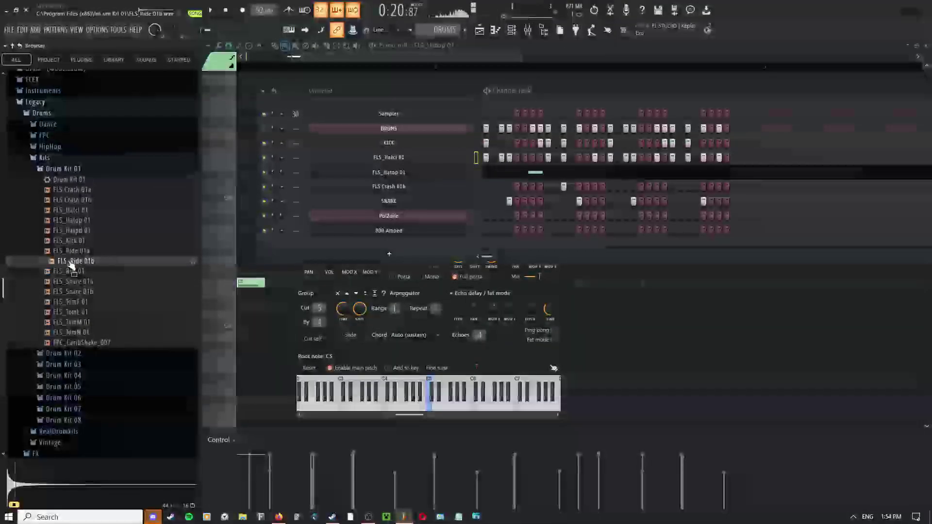
pyautogui.moveTo(79, 259); pyautogui.dragTo(427, 187)
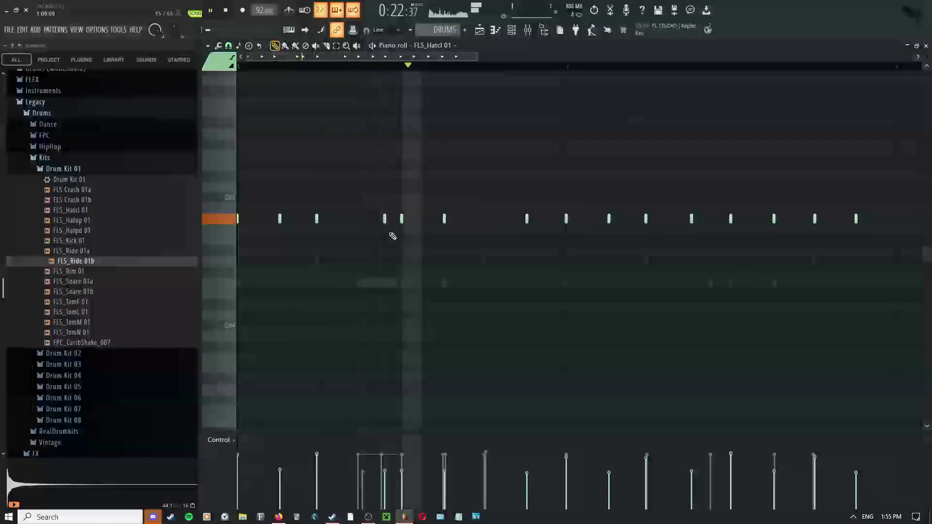
# - Delete the closed-hat note overlapping the open hat, shorten the FLS_Hatop 01 note, and play the pattern
pyautogui.rightClick(386, 224)
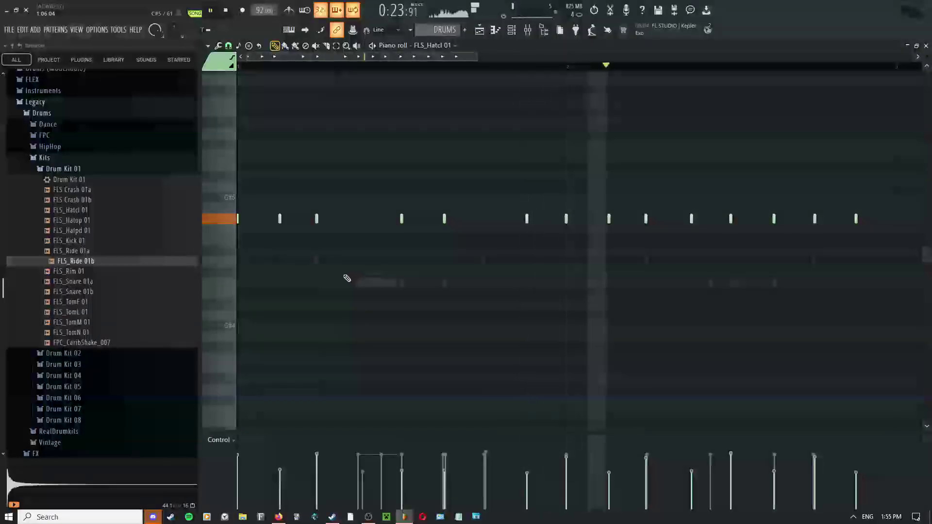
pyautogui.press('space')
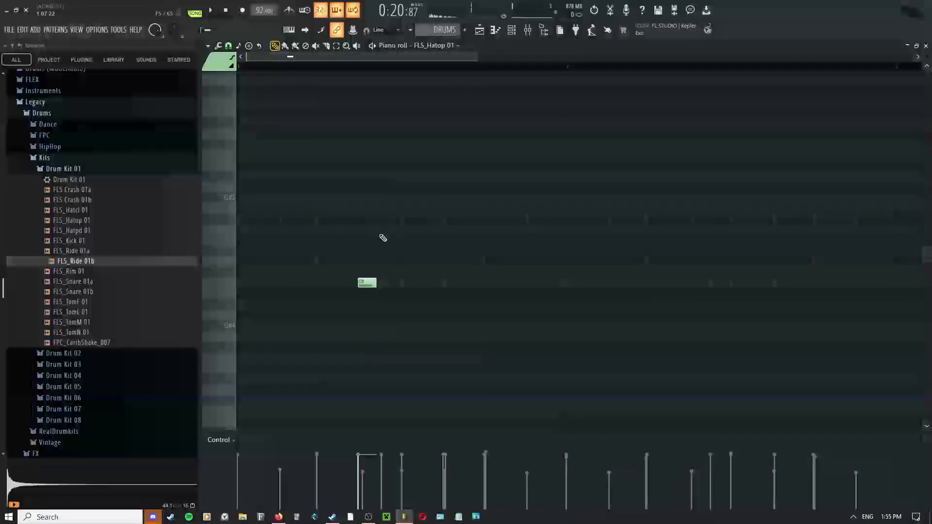
pyautogui.rightClick(398, 218)
pyautogui.press('space')
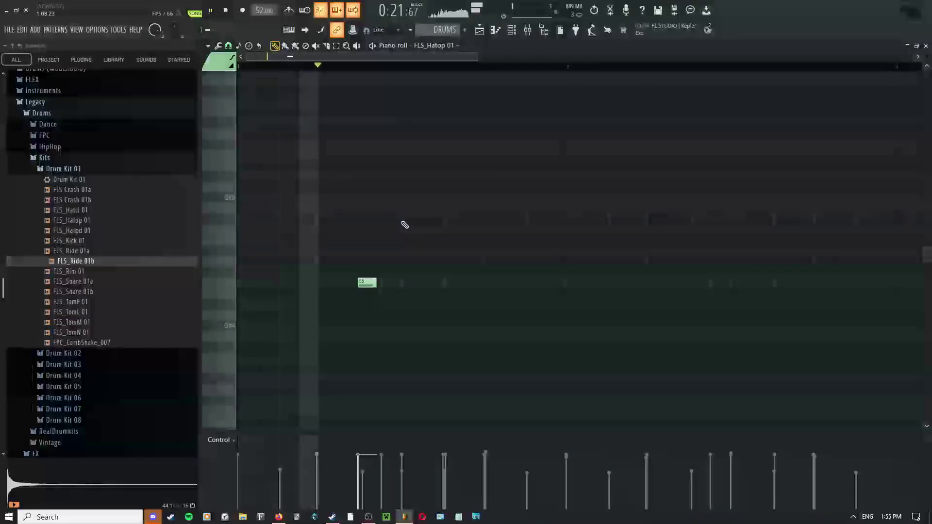
# - Switch the piano roll to FLS_Hatcl 01 and listen to how the closed and open hats play together
pyautogui.press('space')
pyautogui.rightClick(402, 221)
pyautogui.rightClick(402, 221)
pyautogui.press('space')
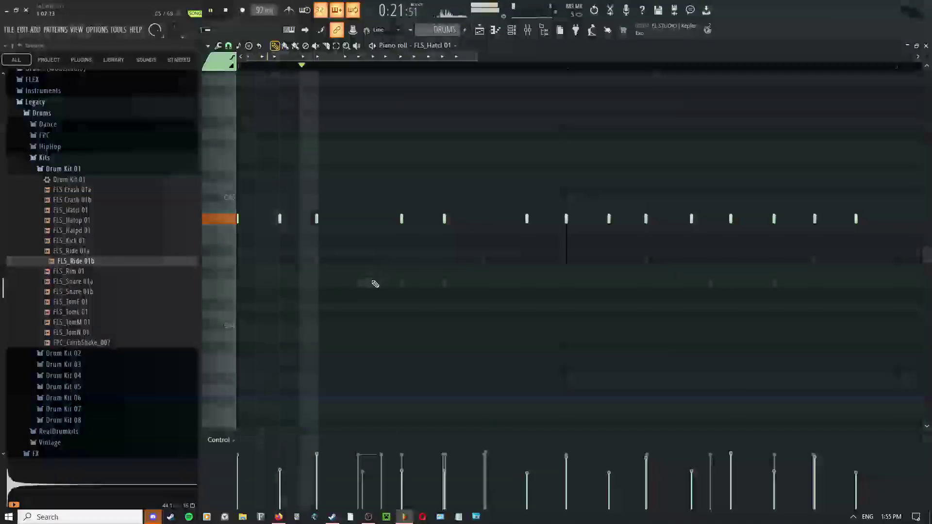
pyautogui.press('space')
pyautogui.press('space')
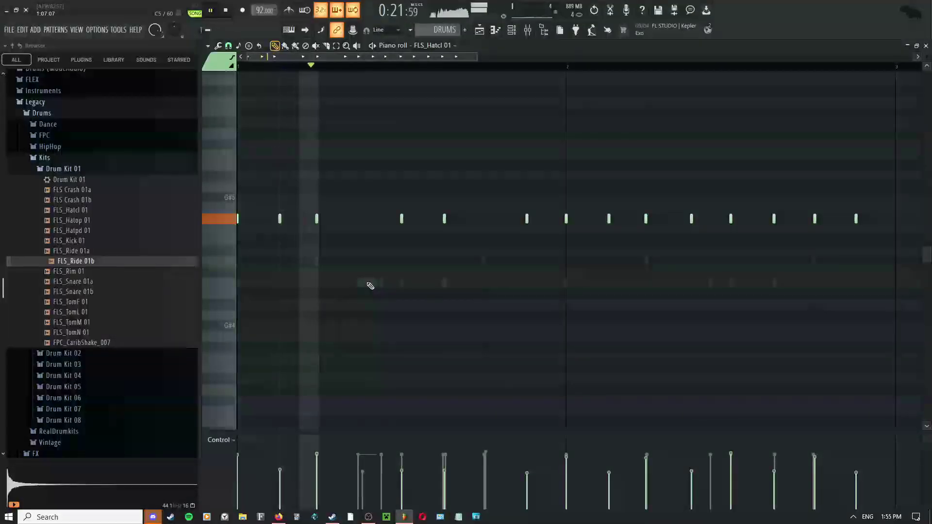
# - Try replacing the FLS_Hatop 01 note with a closed-hat note at the same position, and play the result
pyautogui.doubleClick(367, 284)
pyautogui.press('space')
pyautogui.rightClick(366, 284)
pyautogui.press('space')
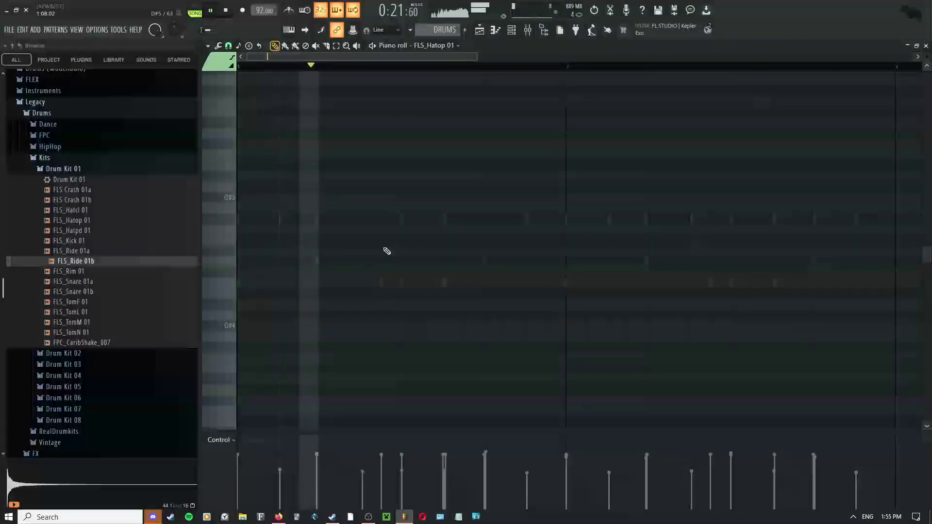
pyautogui.press('space')
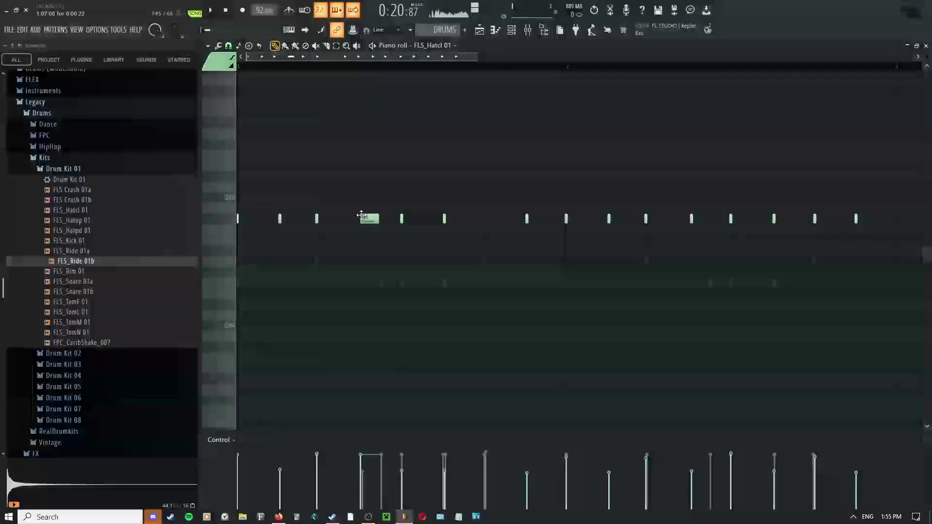
pyautogui.press('space')
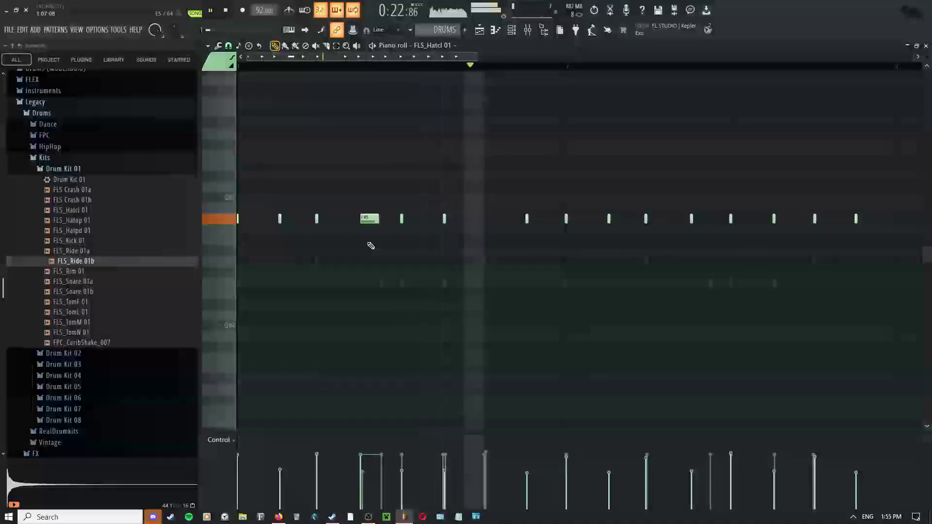
pyautogui.press('space')
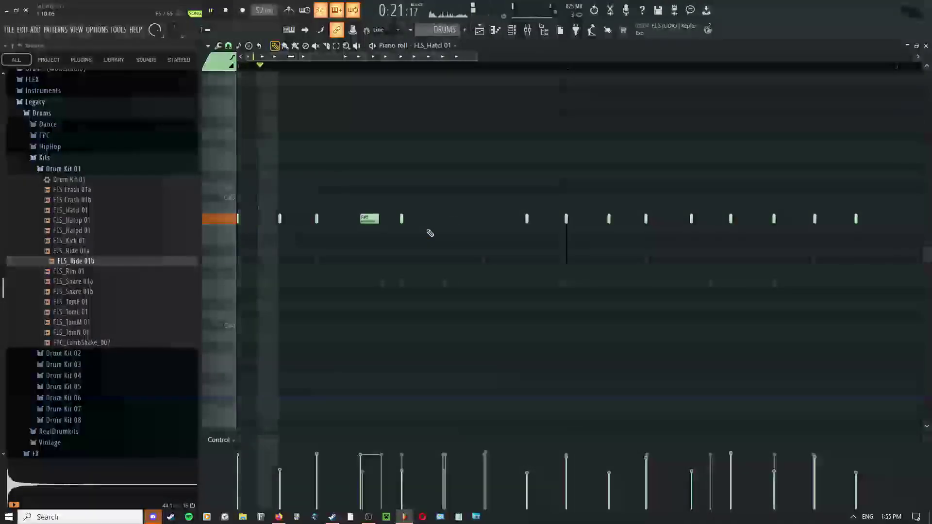
pyautogui.press('space')
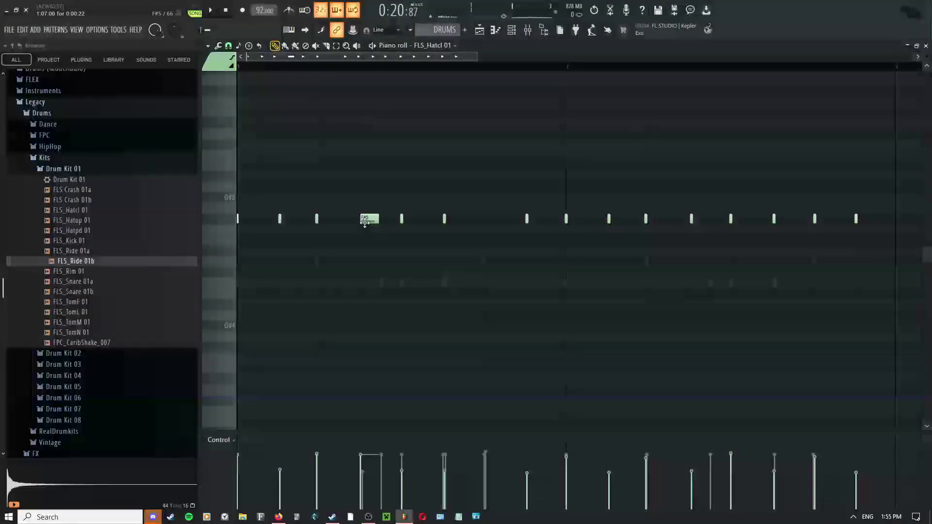
# - Delete the closed-hat notes on steps 9 and 11 of bar 1 and clear the closed-hat notes in bar 2
pyautogui.press('space')
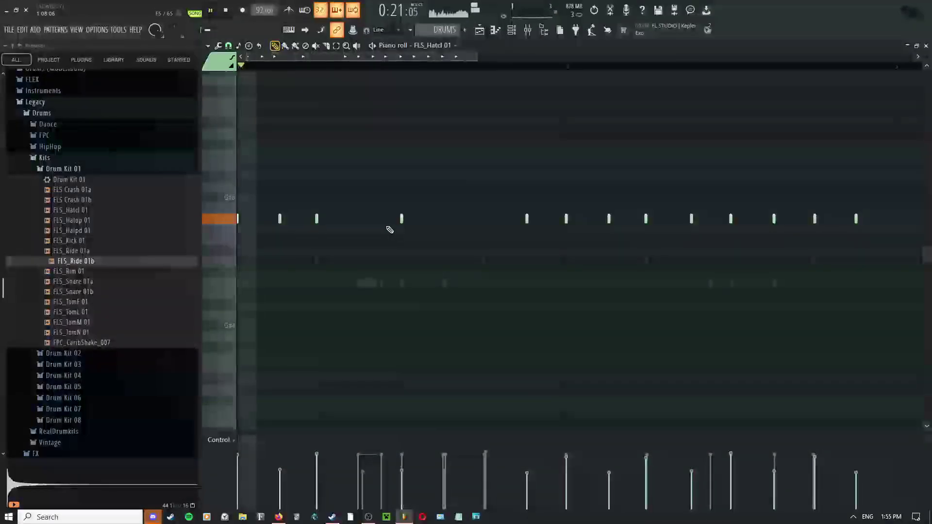
pyautogui.rightClick(401, 218)
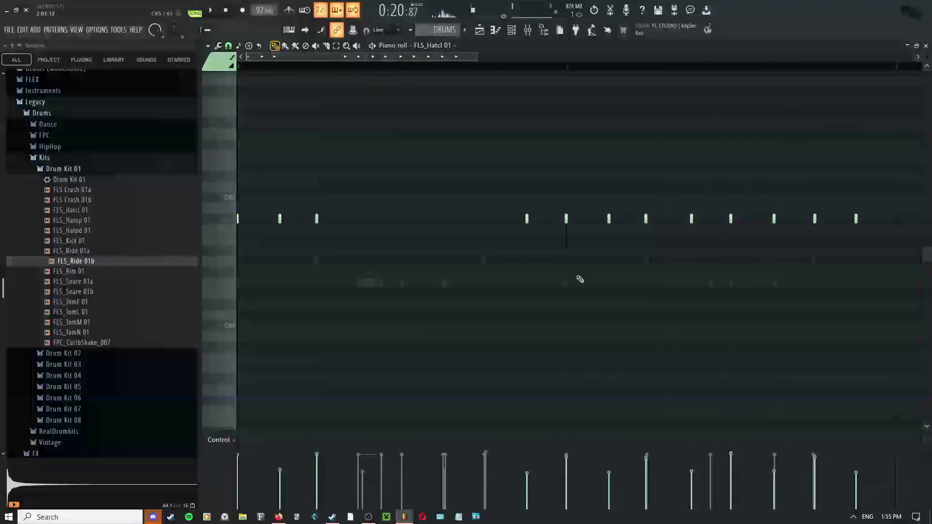
pyautogui.scroll(-2, 485, 271)
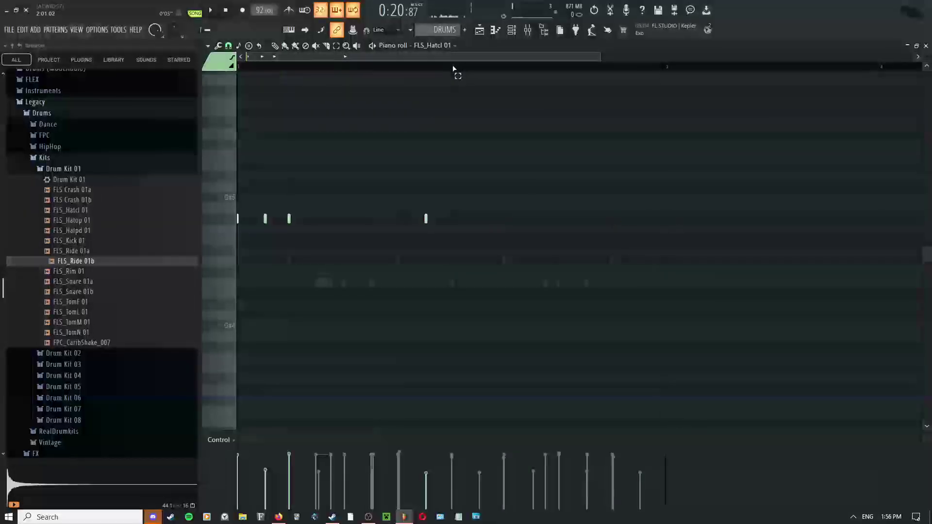
# - Duplicate the FLS_Hatcl 01 notes of bar 1 into bar 2
pyautogui.hotkey('ctrl', 'b')
pyautogui.rightClick(515, 194)
pyautogui.click(373, 246)
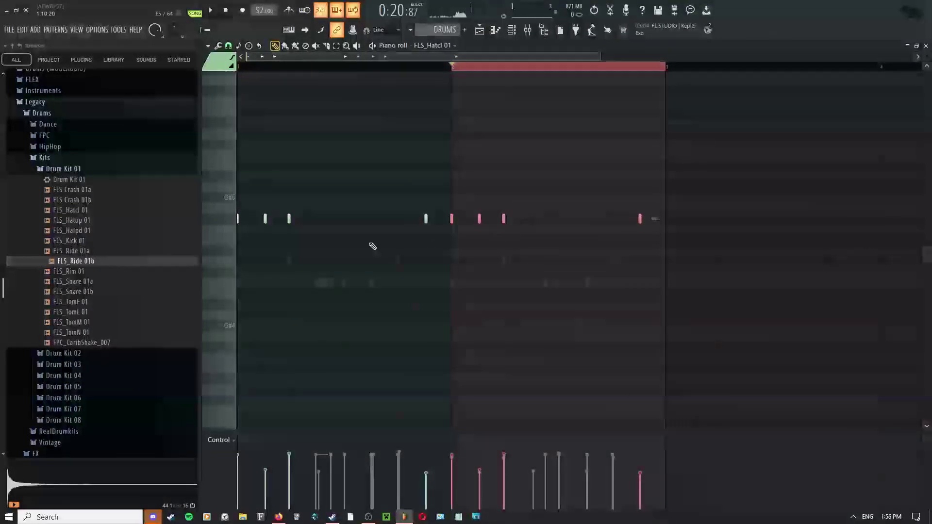
# - Switch the piano roll to FLS_Ride 01b and duplicate its bar 1 note into bar 2
pyautogui.click(441, 46)
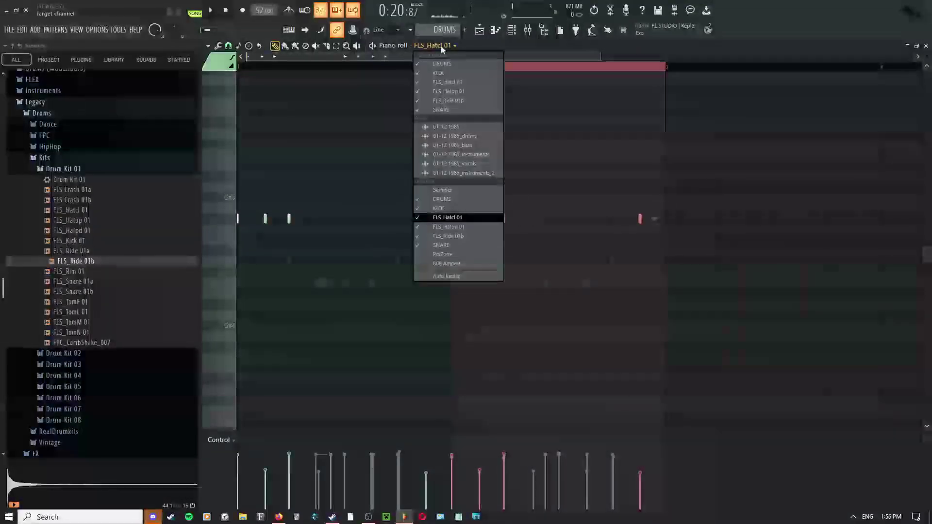
pyautogui.click(446, 227)
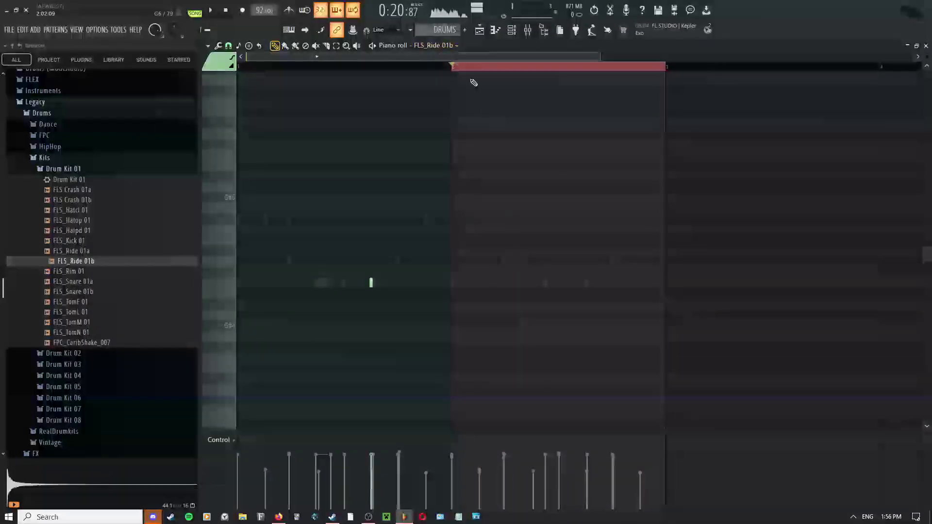
pyautogui.moveTo(470, 68); pyautogui.dragTo(237, 68)
pyautogui.hotkey('ctrl', 'Right')
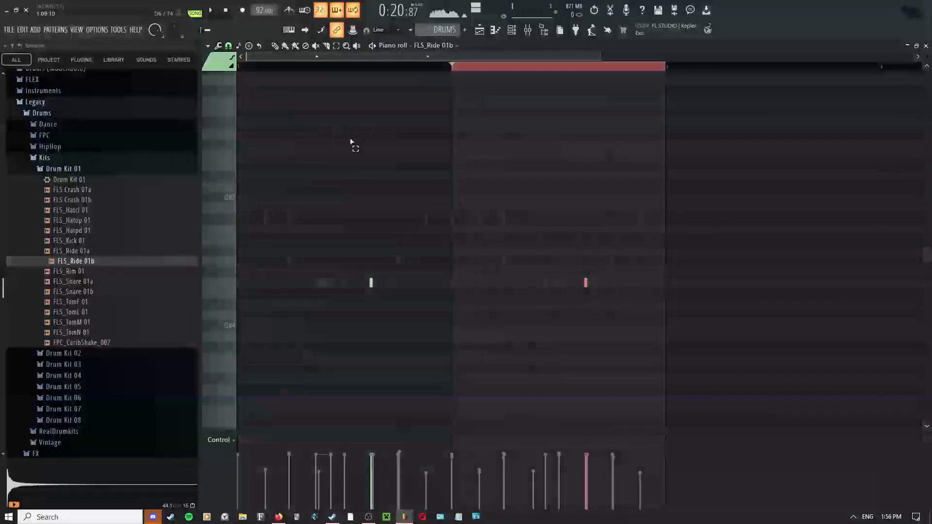
# - Play both bars of the drum pattern to check the duplicated closed-hat and ride hits
pyautogui.press('space')
pyautogui.rightClick(414, 145)
pyautogui.click(426, 162)
pyautogui.rightClick(379, 145)
pyautogui.click(394, 176)
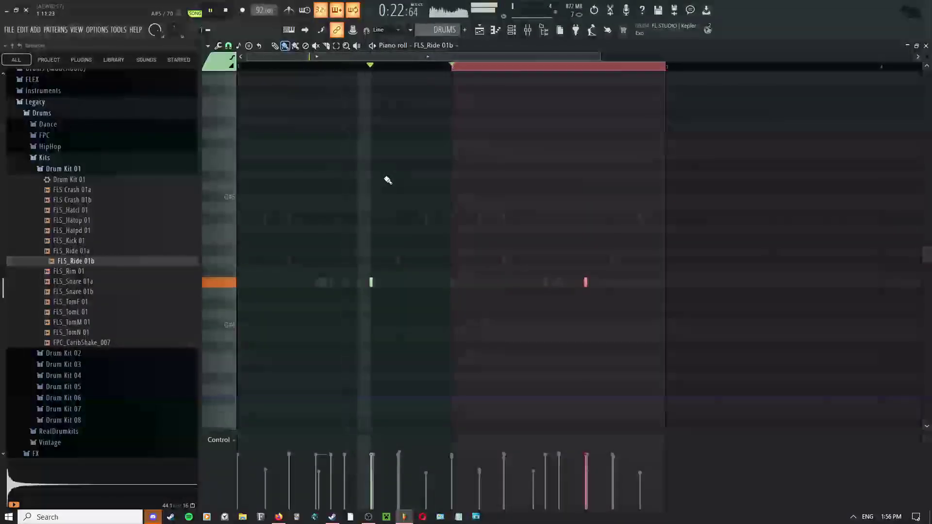
pyautogui.rightClick(415, 139)
pyautogui.click(428, 167)
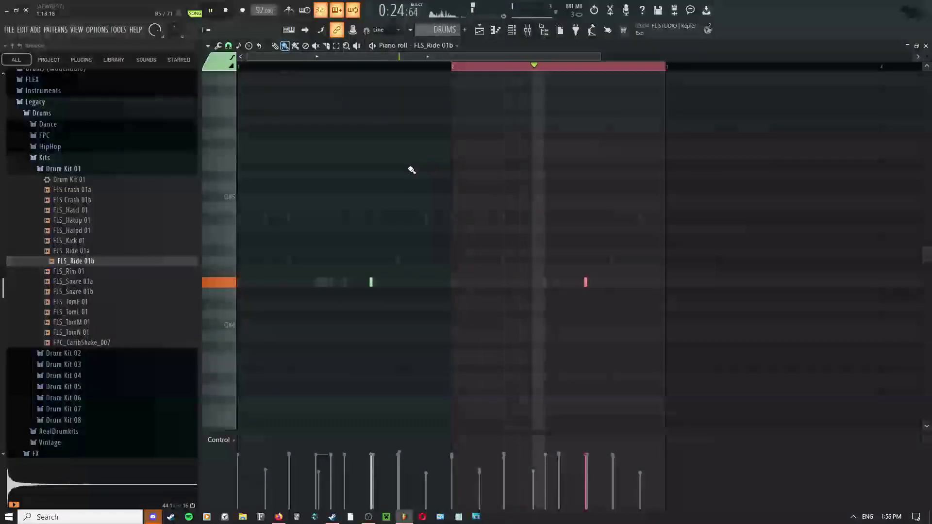
pyautogui.press('space')
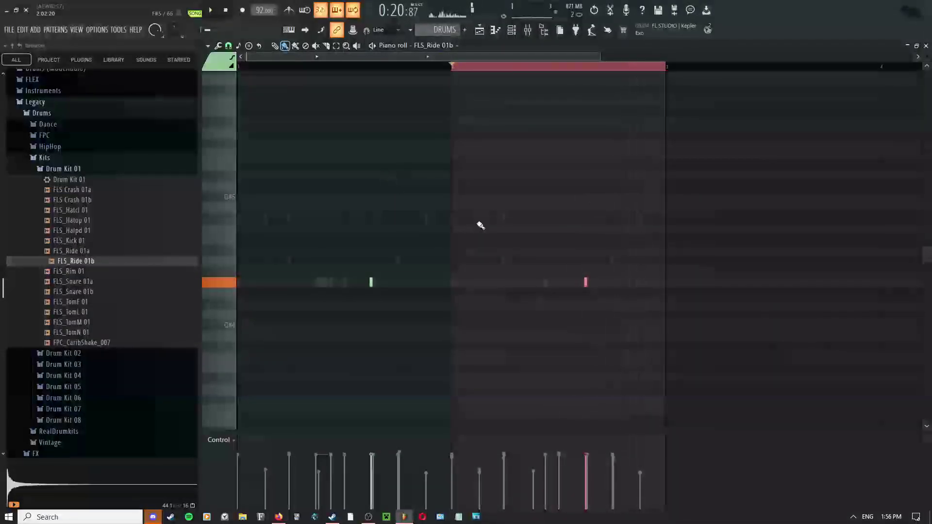
# - Add closed-hat notes on steps 7 and 9 of bar 2 in the FLS_Hatcl 01 piano roll
pyautogui.rightClick(497, 209)
pyautogui.click(499, 225)
pyautogui.scroll(3, 477, 234)
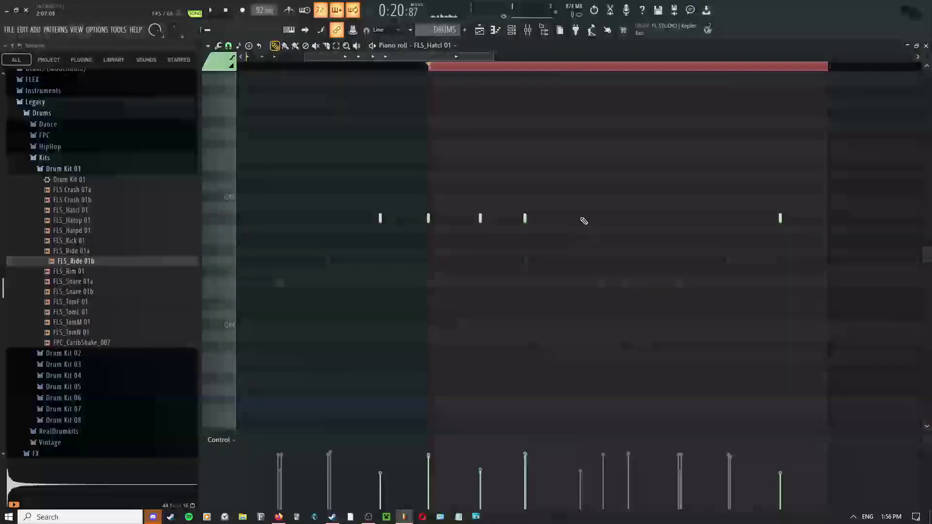
pyautogui.rightClick(439, 266)
pyautogui.click(441, 293)
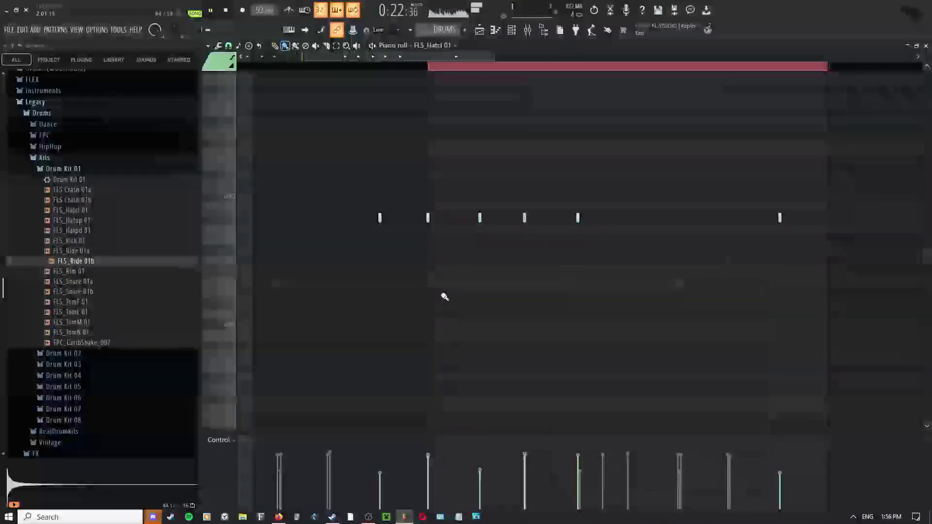
pyautogui.rightClick(370, 240)
pyautogui.click(378, 257)
pyautogui.moveTo(643, 232); pyautogui.dragTo(492, 242)
pyautogui.click(477, 228)
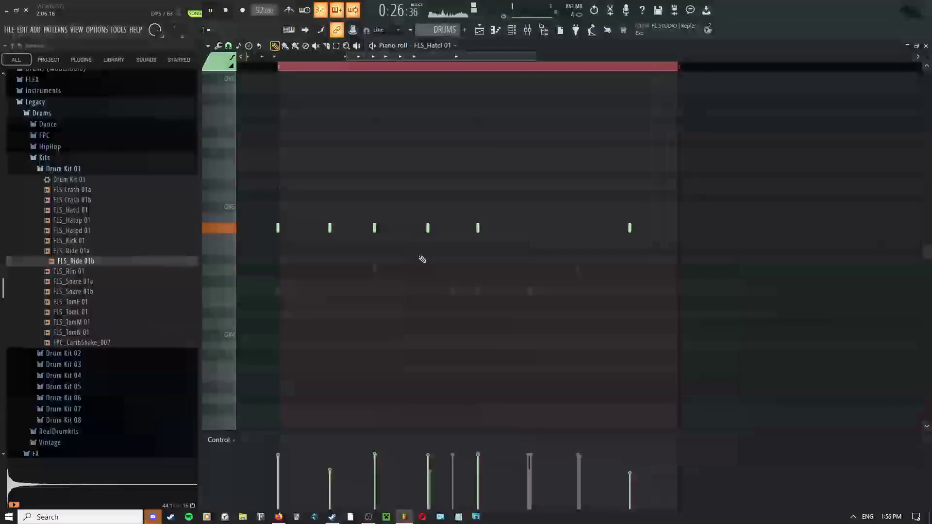
# - Delete the closed-hat notes on steps 7 and 9 of bar 2, then redraw the one on step 7
pyautogui.scroll(-2, 410, 262)
pyautogui.rightClick(414, 228)
pyautogui.rightClick(443, 228)
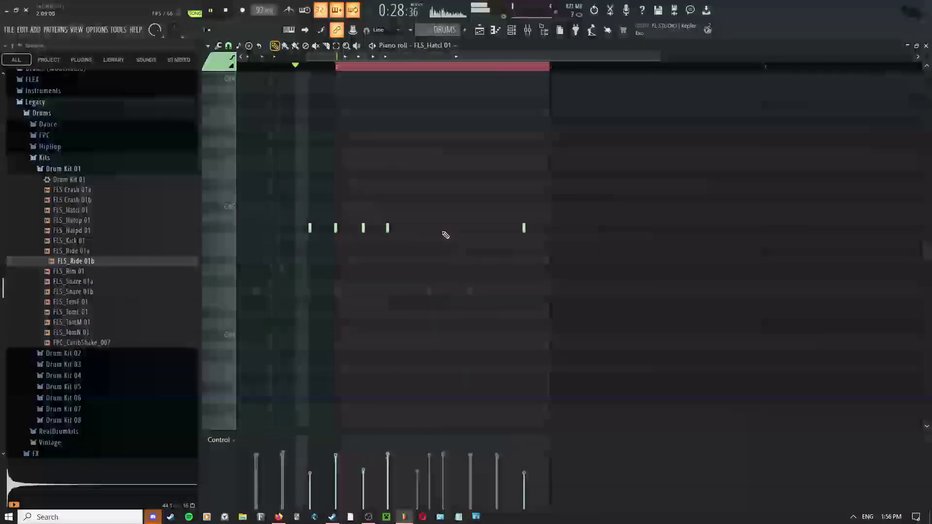
pyautogui.click(416, 228)
pyautogui.press('space')
# - Play both bars of the pattern to check the closed-hat hits in bar 2 against the song
pyautogui.scroll(2, 416, 270)
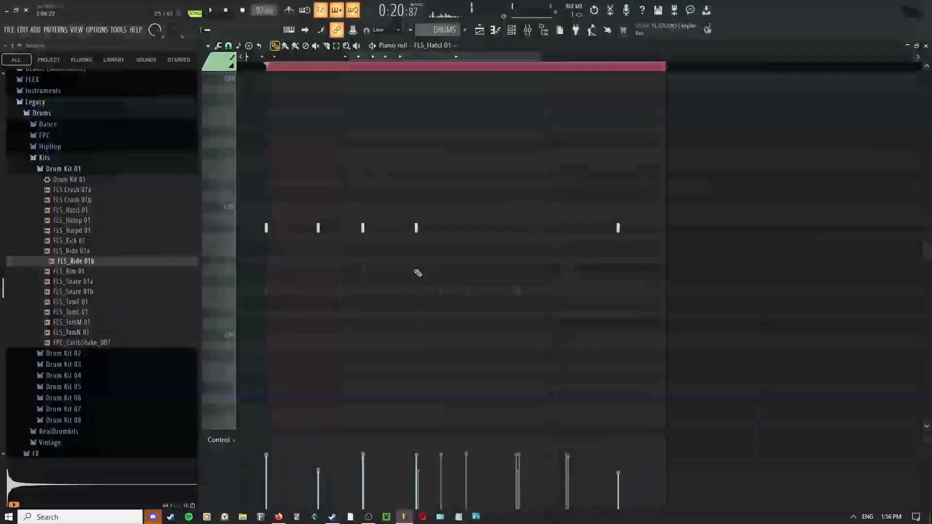
pyautogui.moveTo(415, 270); pyautogui.dragTo(472, 208)
pyautogui.scroll(-2, 459, 146)
pyautogui.click(440, 64)
pyautogui.press('space')
pyautogui.middleClick(508, 235)
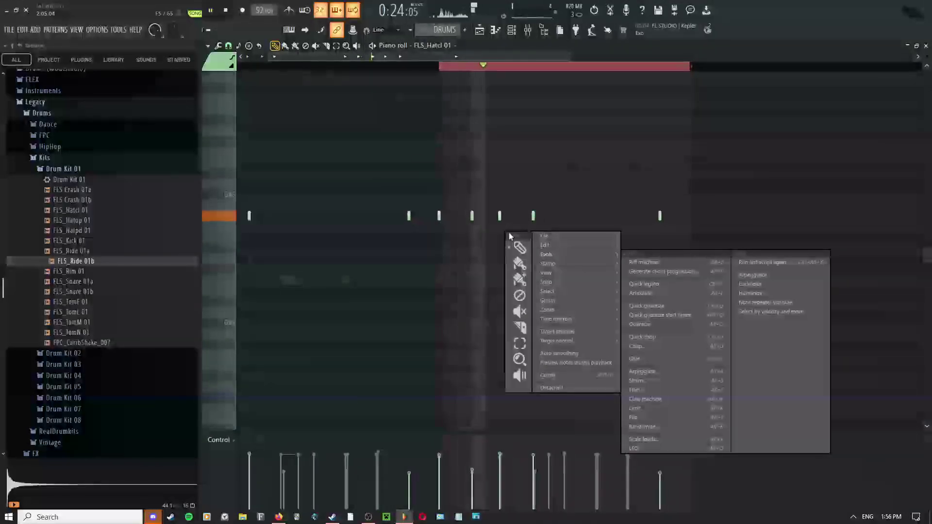
pyautogui.moveTo(396, 64)
pyautogui.mouseDown()
pyautogui.moveTo(326, 63)
pyautogui.moveTo(203, 121)
pyautogui.mouseUp()
pyautogui.middleClick(607, 219)
pyautogui.click(518, 194)
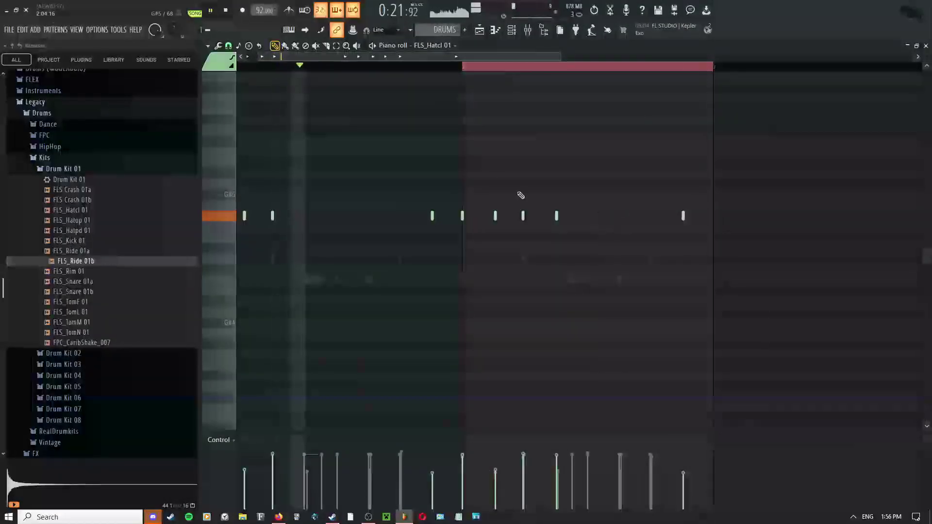
# - Delete the closed-hat notes on steps 7 and 15 of bar 2
pyautogui.middleClick(471, 175)
pyautogui.click(479, 196)
pyautogui.moveTo(576, 263); pyautogui.dragTo(514, 249)
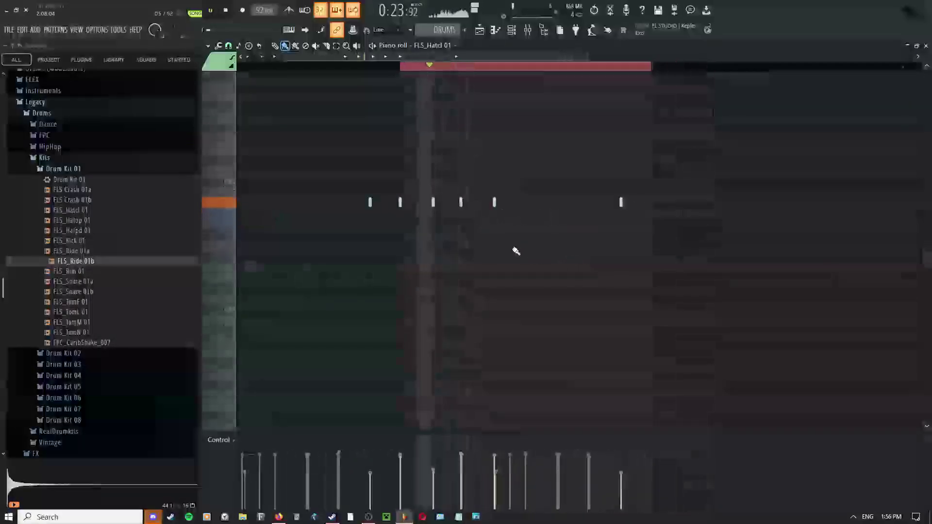
pyautogui.press('space')
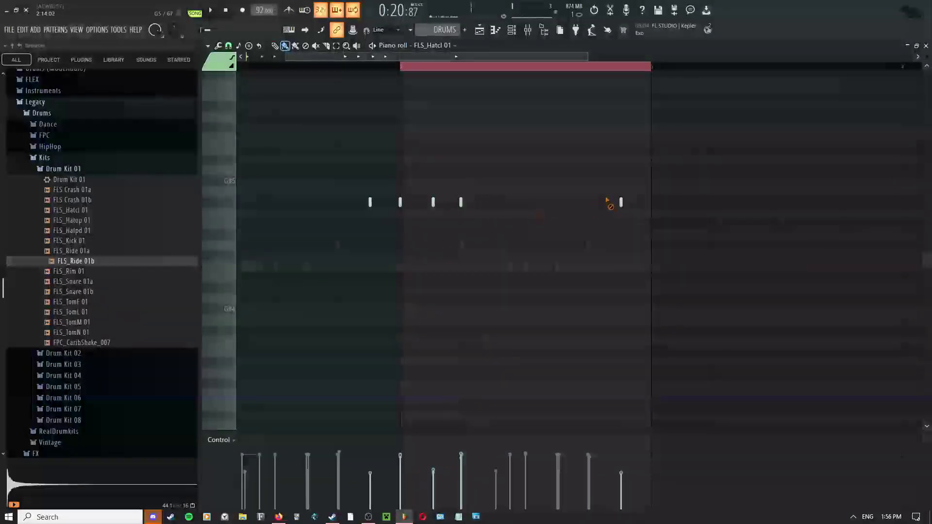
# - Switch the piano roll to FLS_Hatop 01 and duplicate its bar 1 note into bar 2
pyautogui.moveTo(329, 259); pyautogui.dragTo(416, 256)
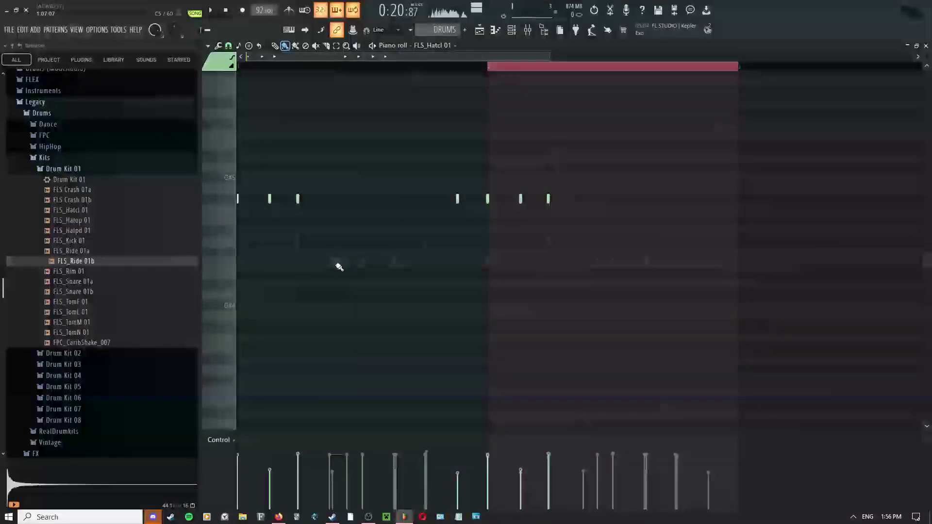
pyautogui.moveTo(498, 67); pyautogui.dragTo(39, 77)
pyautogui.hotkey('ctrl', 'b')
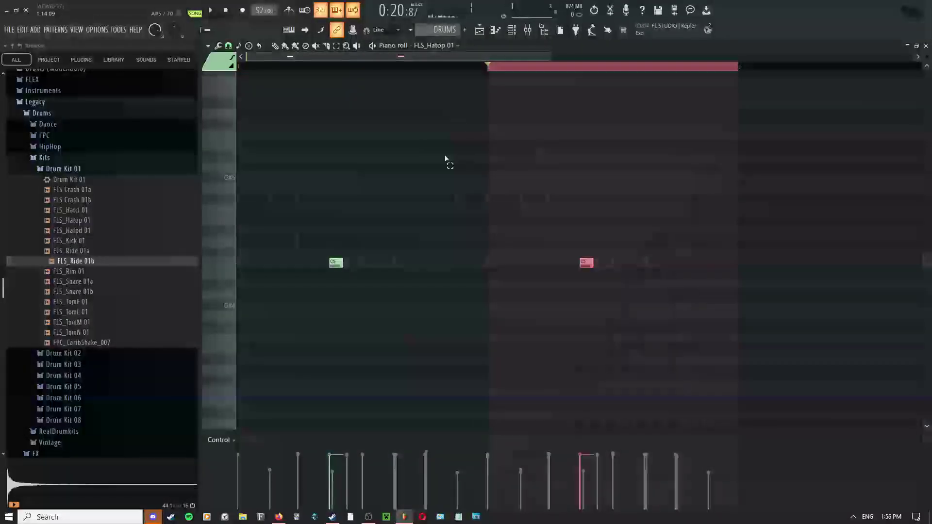
# - Play the pattern from the FLS_Hatcl 01 piano roll to check the hats across both bars
pyautogui.press('space')
pyautogui.middleClick(445, 160)
pyautogui.click(423, 170)
pyautogui.rightClick(551, 199)
pyautogui.rightClick(550, 199)
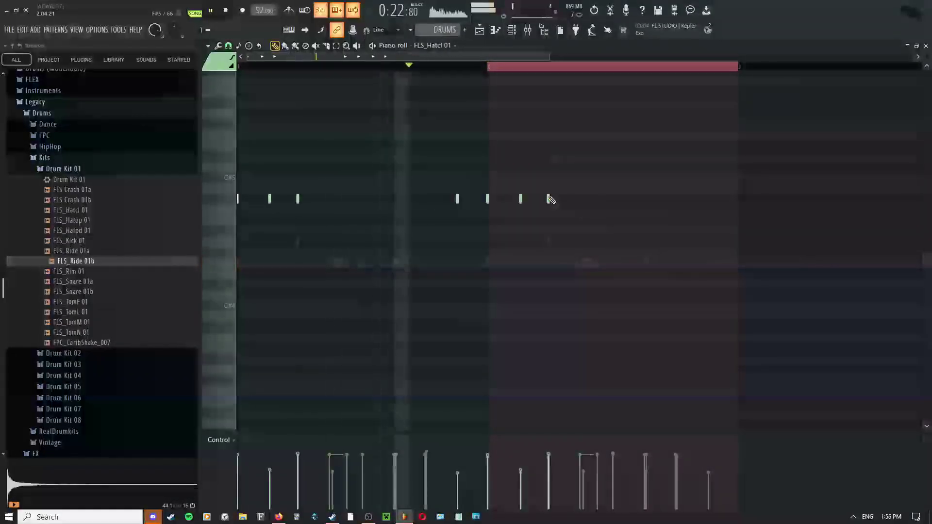
pyautogui.moveTo(540, 278); pyautogui.dragTo(453, 328)
pyautogui.middleClick(425, 249)
pyautogui.click(429, 250)
pyautogui.click(435, 248)
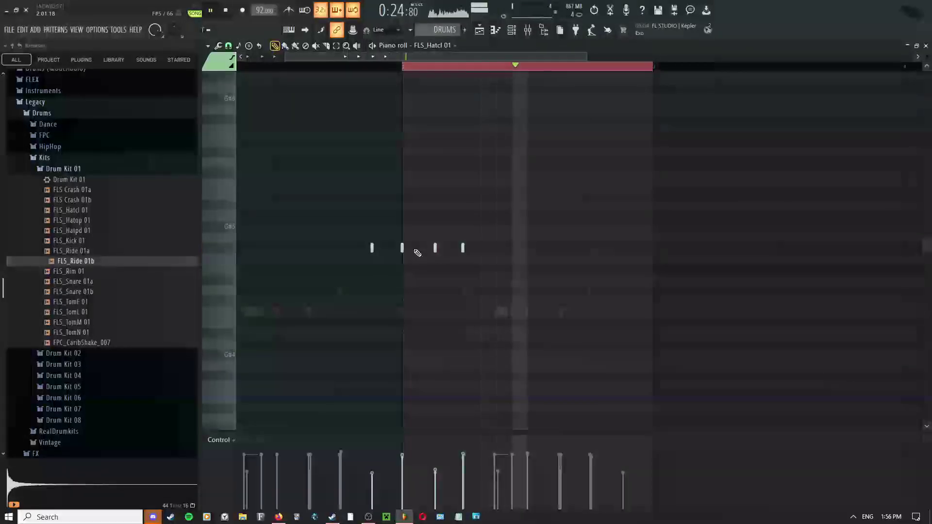
pyautogui.click(463, 248)
# - Rename the FLS_Hatcl 01, FLS_Hatop 01 and FLS_Ride 01b channels as HH, OH and RIDE
pyautogui.press('F6')
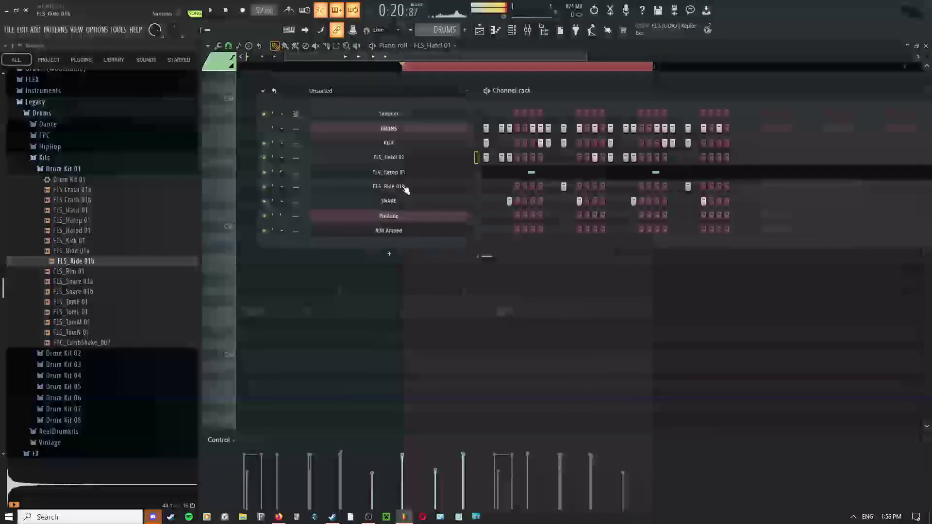
pyautogui.rightClick(403, 188)
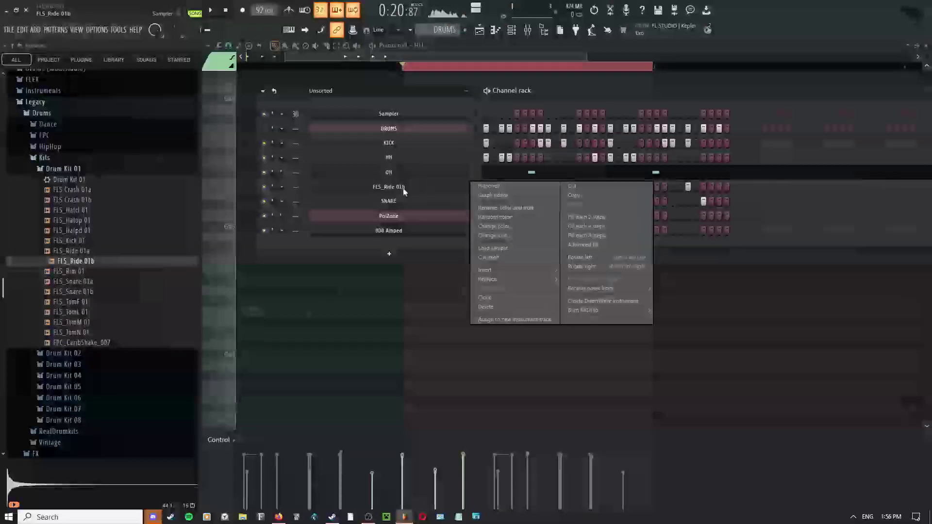
pyautogui.click(405, 191)
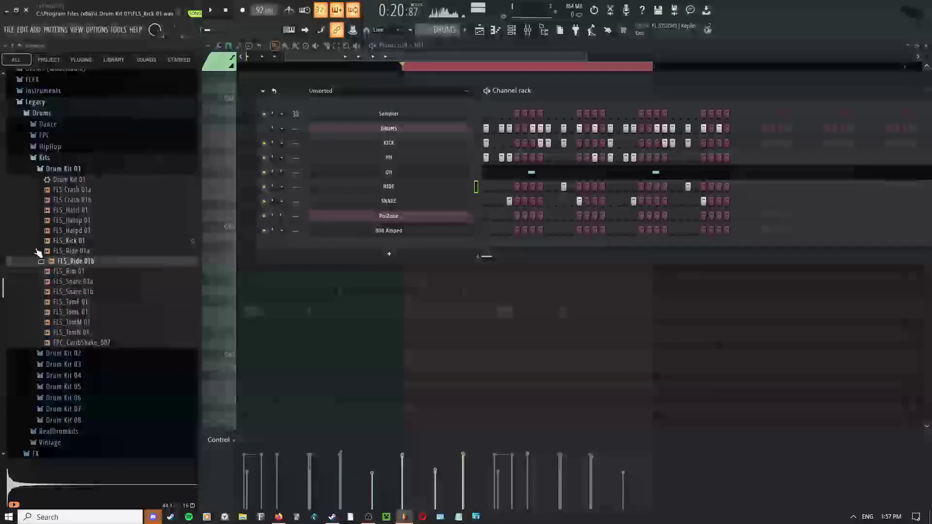
# - Preview the rim, tom and snare samples of Drum Kit 01 in the browser
pyautogui.click(72, 274)
pyautogui.moveTo(78, 315); pyautogui.dragTo(78, 335)
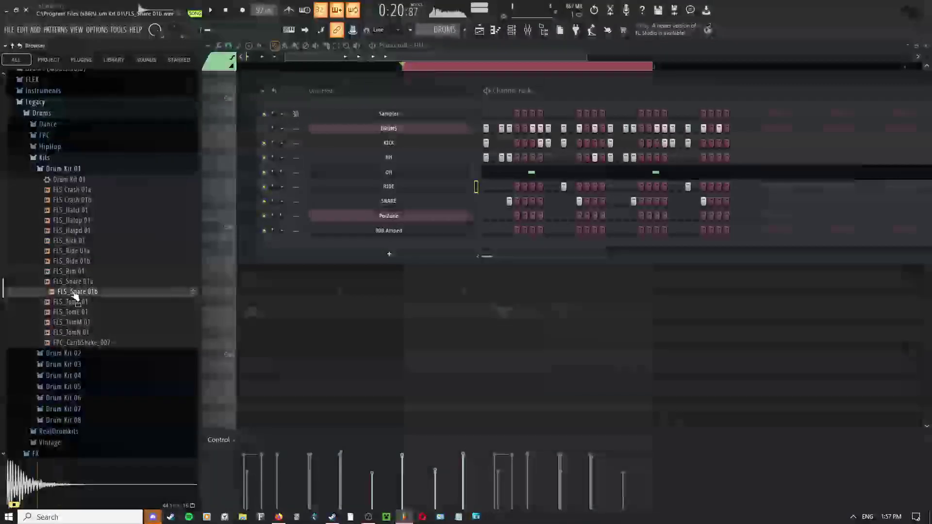
pyautogui.moveTo(75, 283); pyautogui.dragTo(72, 288)
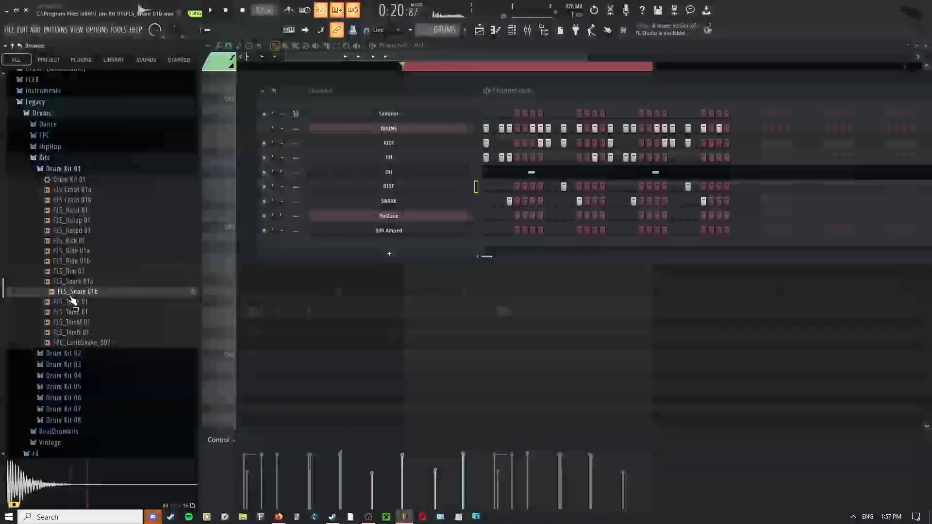
# - Add a hit on step 15 of bar 2 to the SNARE channel and return to the playlist
pyautogui.moveTo(368, 249); pyautogui.dragTo(484, 208)
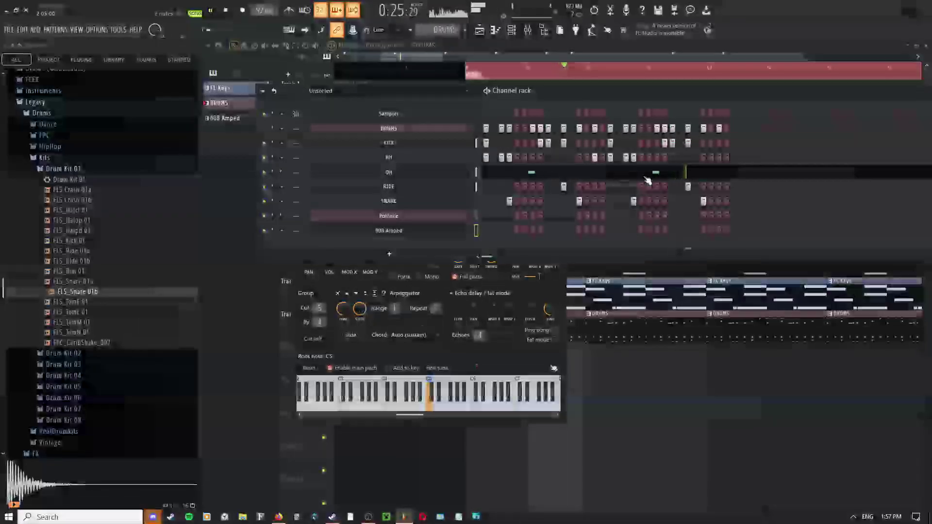
pyautogui.click(719, 201)
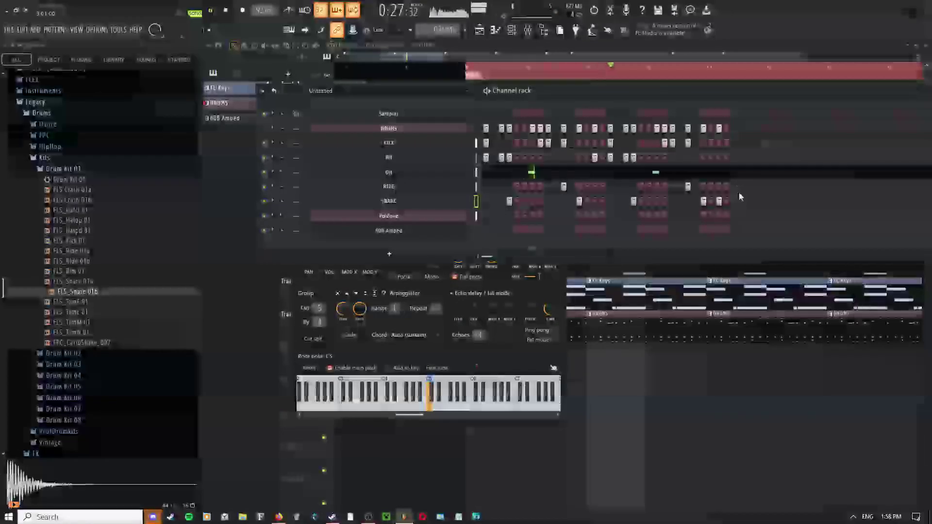
pyautogui.click(479, 45)
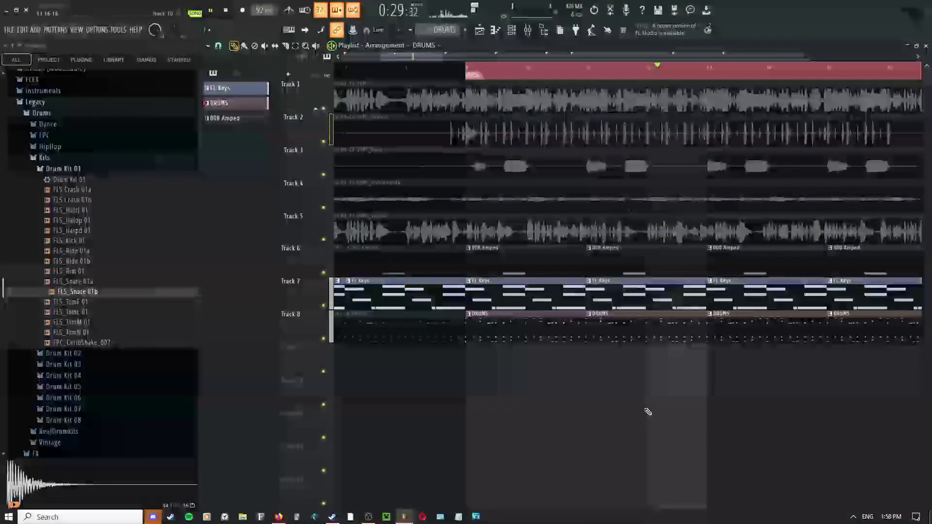
# - Play the looped section before the VARIATION marker to compare the drum pattern with the song
pyautogui.moveTo(649, 412); pyautogui.dragTo(433, 411)
pyautogui.middleClick(491, 324)
pyautogui.click(493, 325)
pyautogui.press('space')
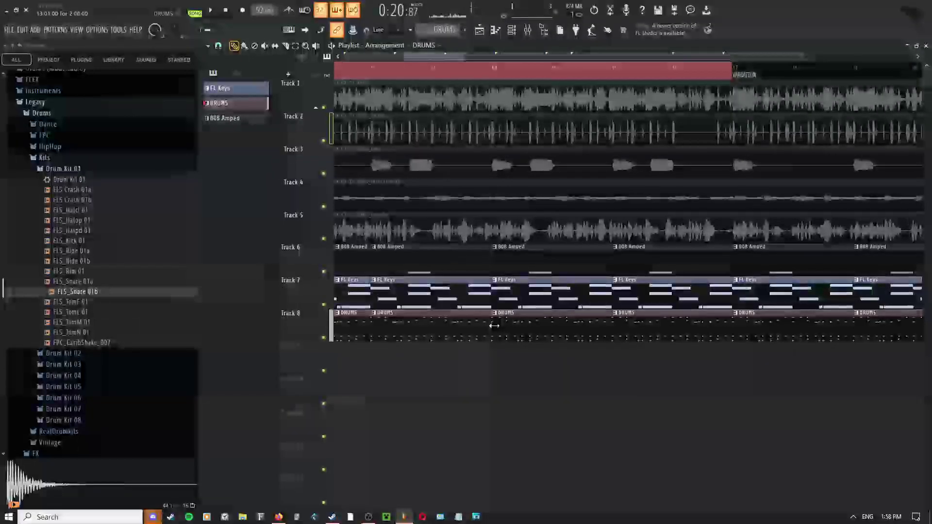
pyautogui.moveTo(423, 346); pyautogui.dragTo(628, 344)
pyautogui.press('space')
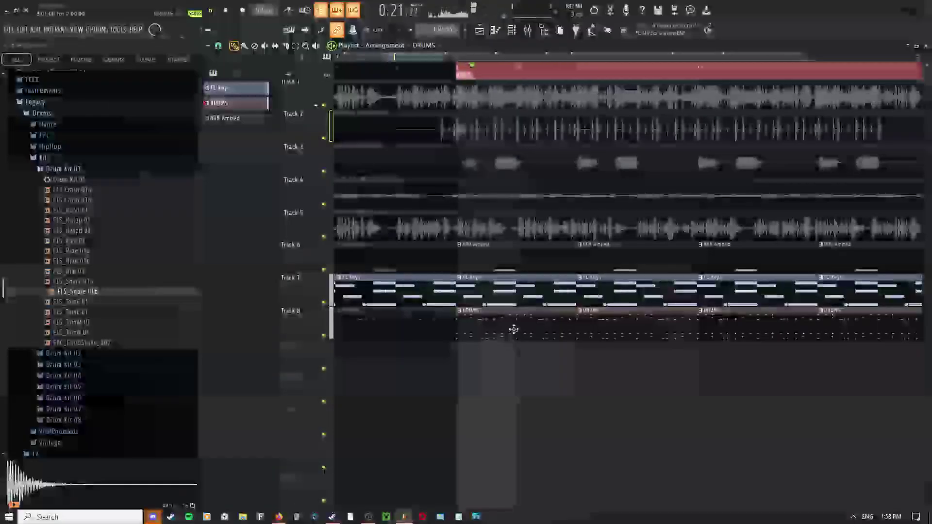
pyautogui.middleClick(521, 288)
pyautogui.click(520, 288)
pyautogui.middleClick(510, 293)
pyautogui.click(513, 298)
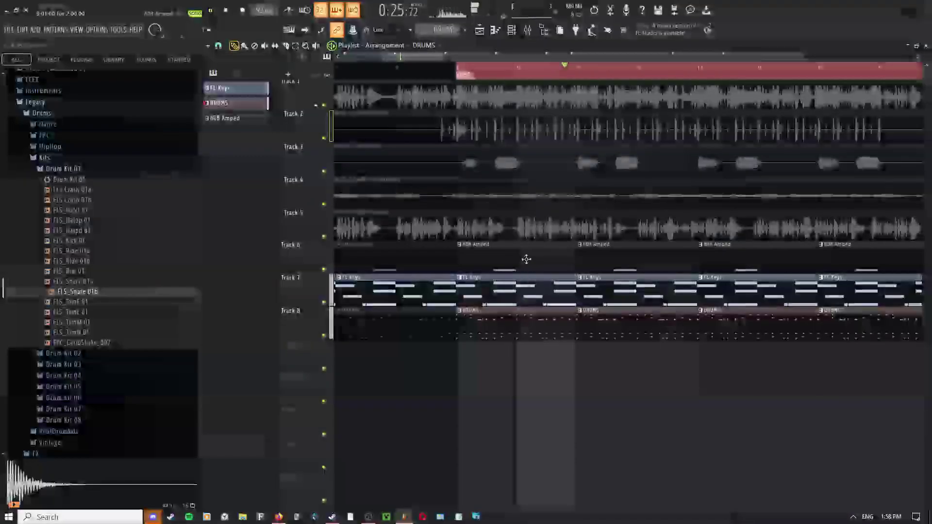
pyautogui.middleClick(580, 364)
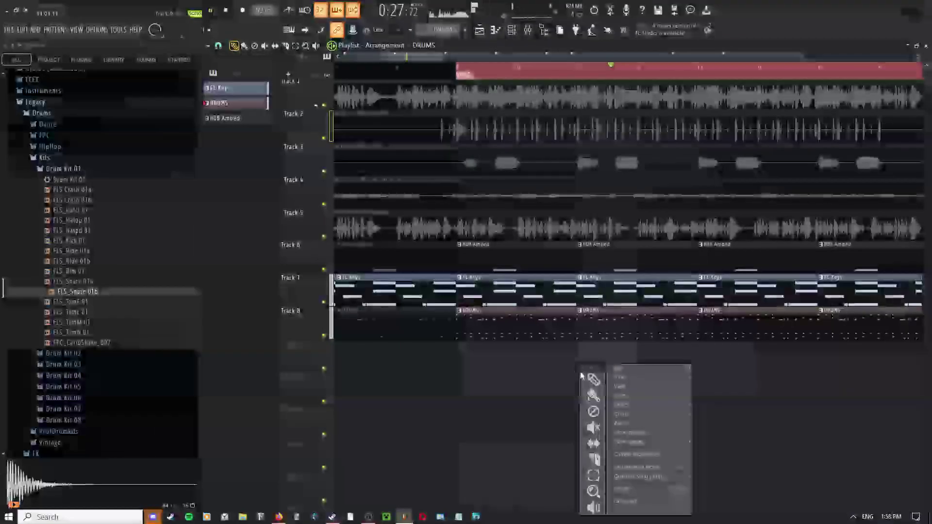
pyautogui.click(582, 376)
pyautogui.press('space')
# - Make the loop's second DRUMS clip on Track 8 a unique pattern and duplicate the first two drum clips over the next two
pyautogui.click(580, 311)
pyautogui.click(582, 316)
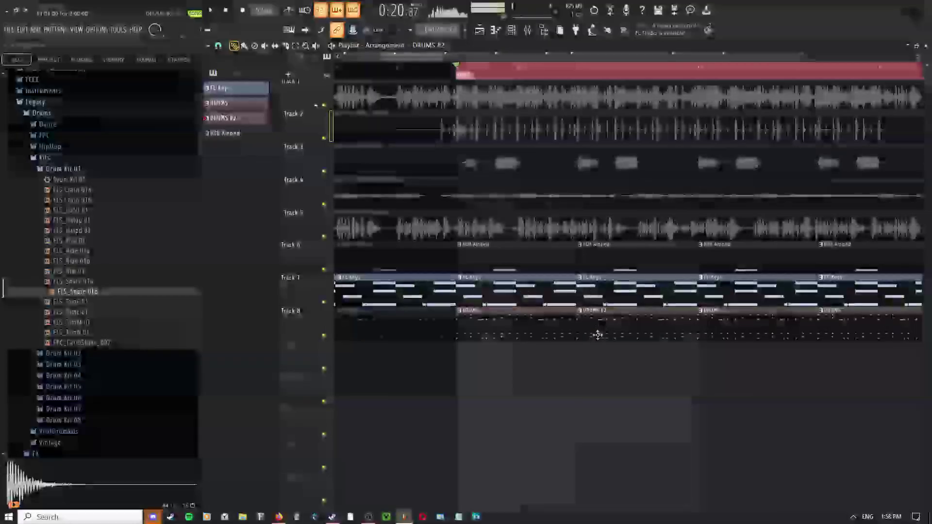
pyautogui.moveTo(595, 329); pyautogui.dragTo(464, 403)
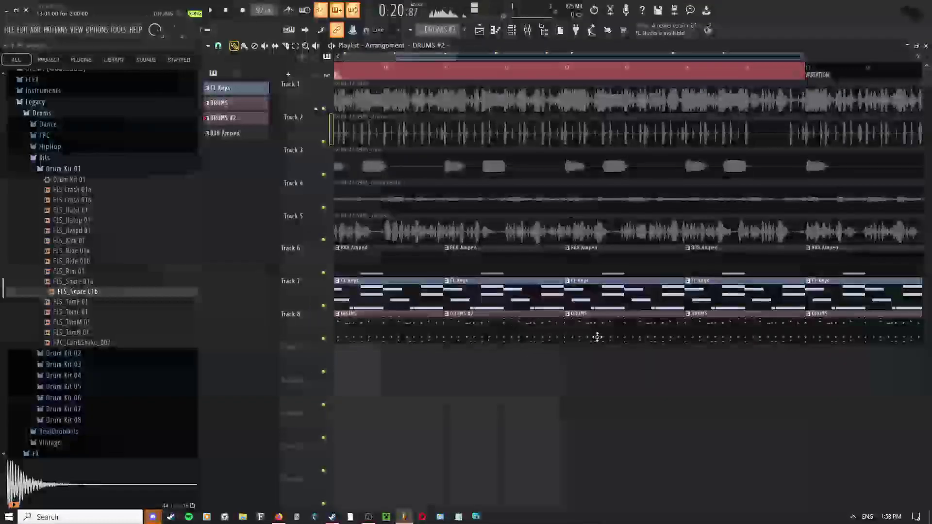
pyautogui.moveTo(572, 342); pyautogui.dragTo(617, 315)
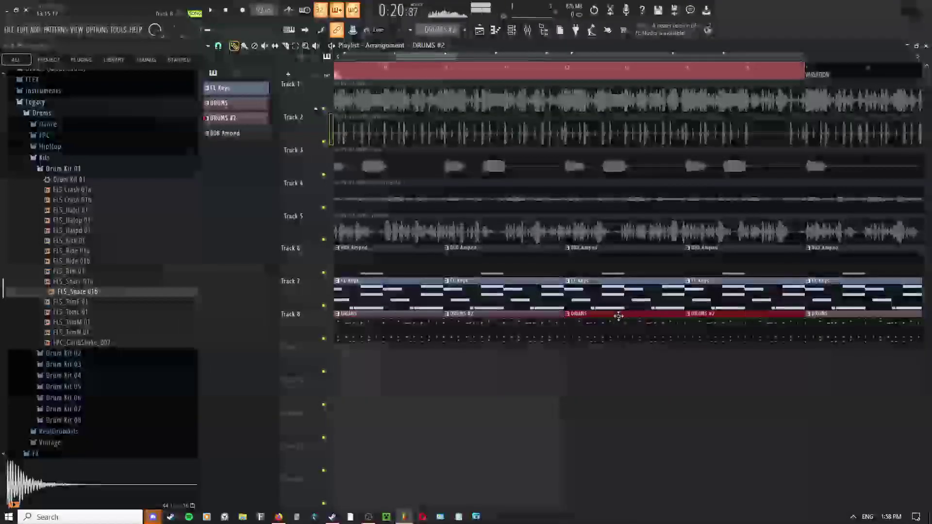
pyautogui.click(558, 353)
pyautogui.rightClick(558, 354)
# - Play the arrangement and examine the kick, snare and closed-hat notes of the DRUMS #2 pattern in the piano roll
pyautogui.press('space')
pyautogui.doubleClick(490, 336)
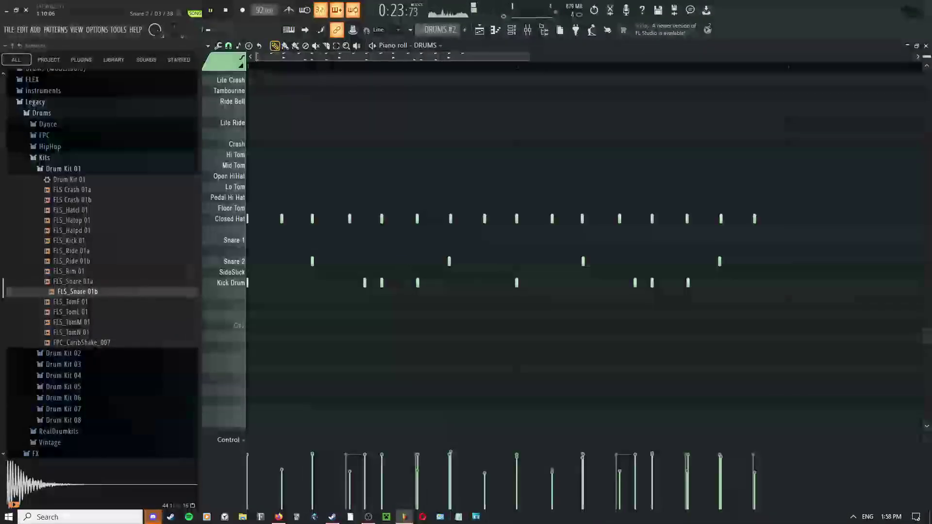
pyautogui.rightClick(407, 258)
pyautogui.click(412, 270)
pyautogui.scroll(1, 555, 274)
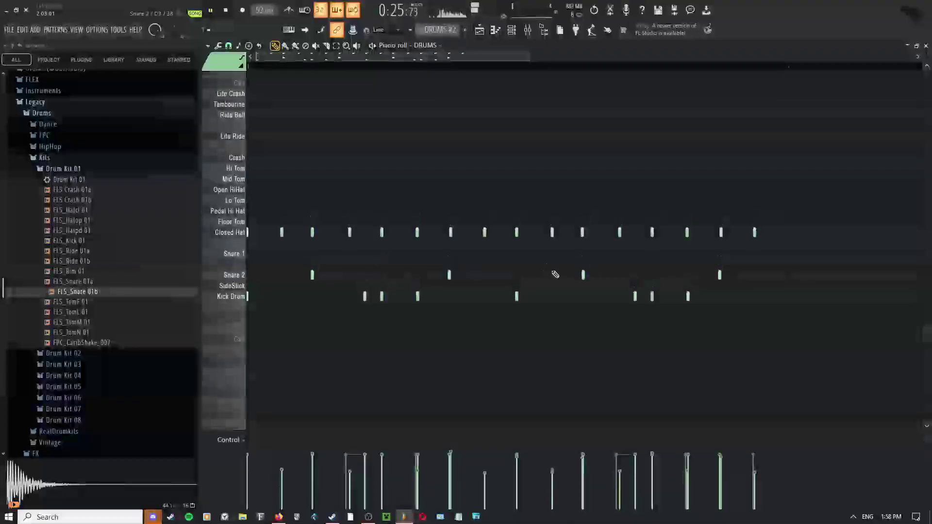
pyautogui.rightClick(463, 277)
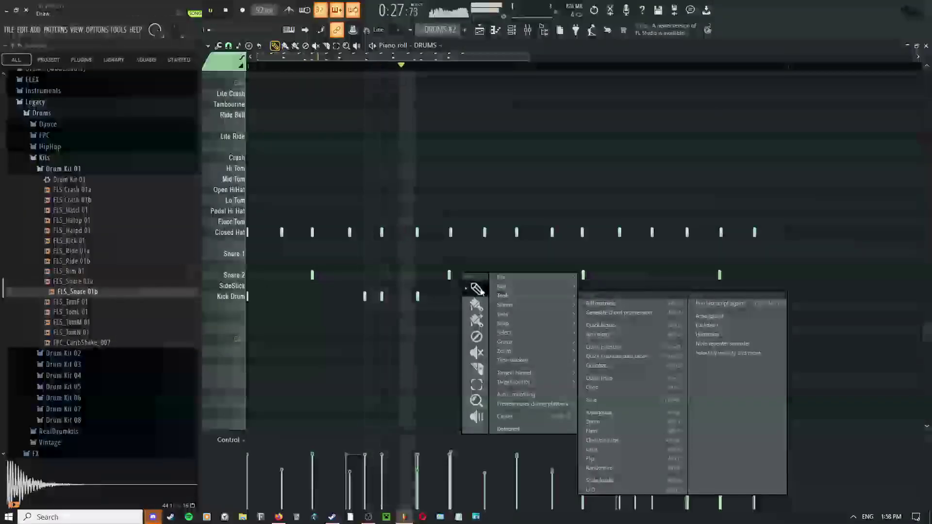
pyautogui.click(478, 289)
pyautogui.moveTo(544, 280); pyautogui.dragTo(470, 306)
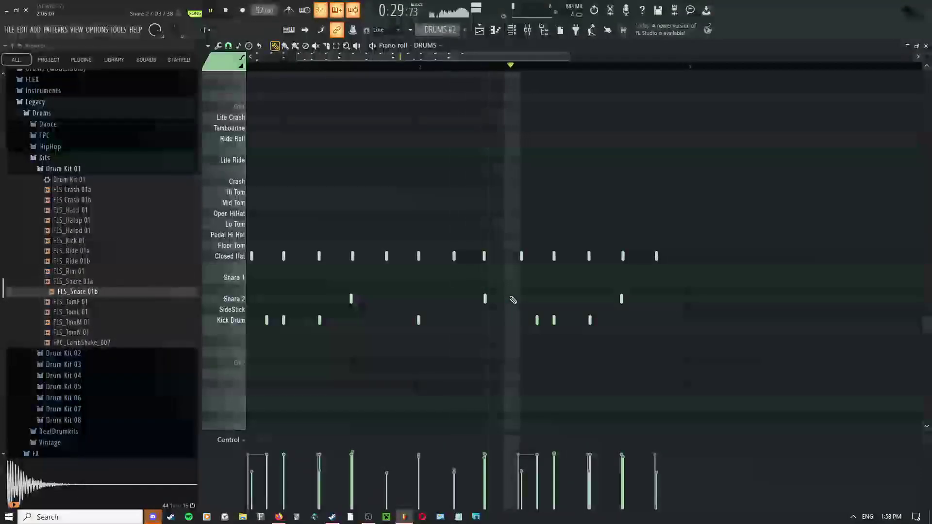
# - Stop playback and set the time selection to bar 2 in the DRUMS piano roll
pyautogui.press('space')
pyautogui.moveTo(420, 72); pyautogui.dragTo(692, 107)
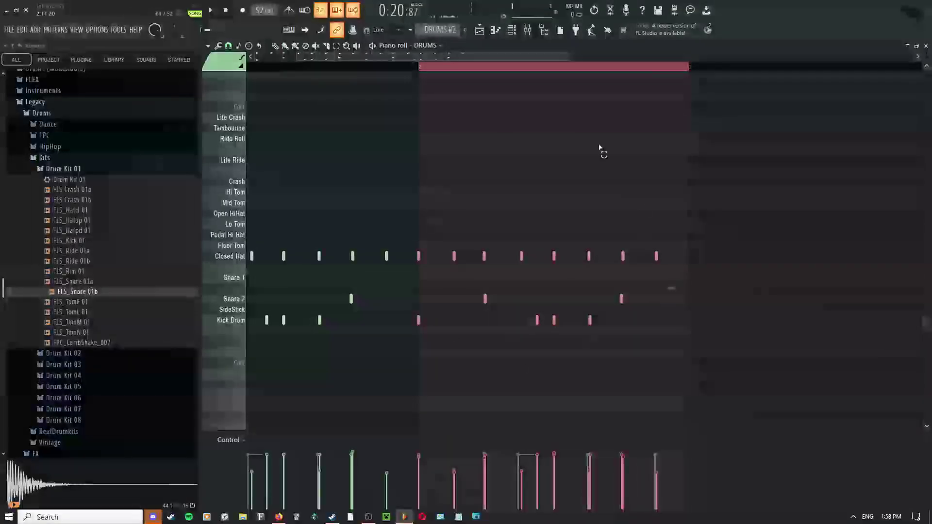
pyautogui.rightClick(473, 166)
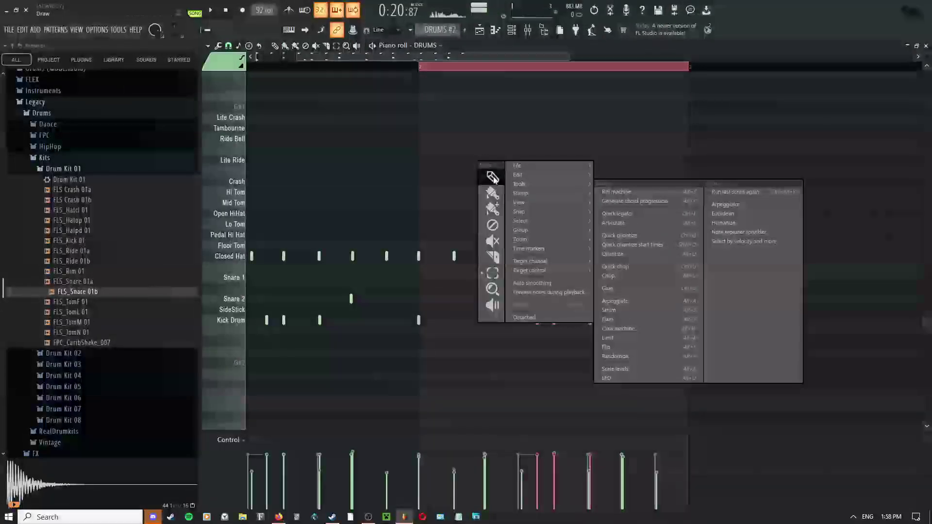
pyautogui.click(489, 176)
pyautogui.scroll(-2, 482, 97)
# - Return to the playlist and play the looped section with the alternating DRUMS and DRUMS #2 clips
pyautogui.click(479, 32)
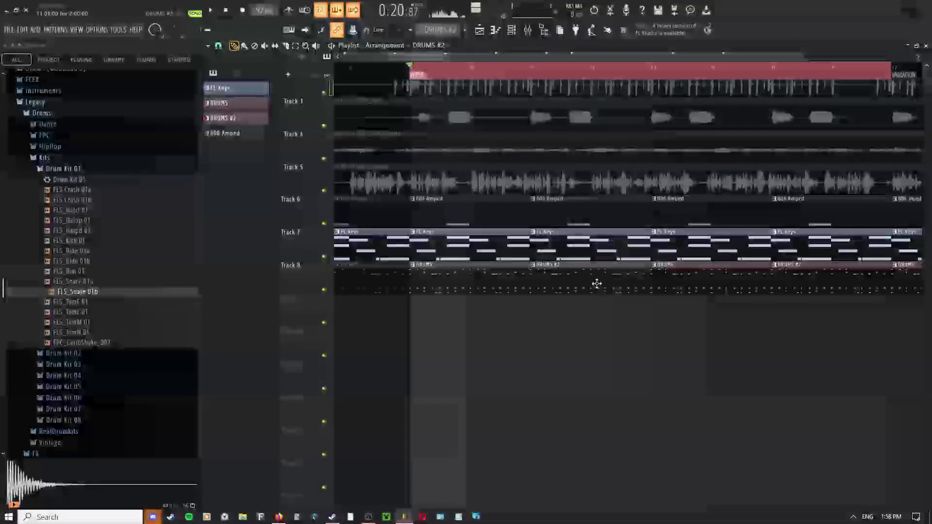
pyautogui.rightClick(502, 327)
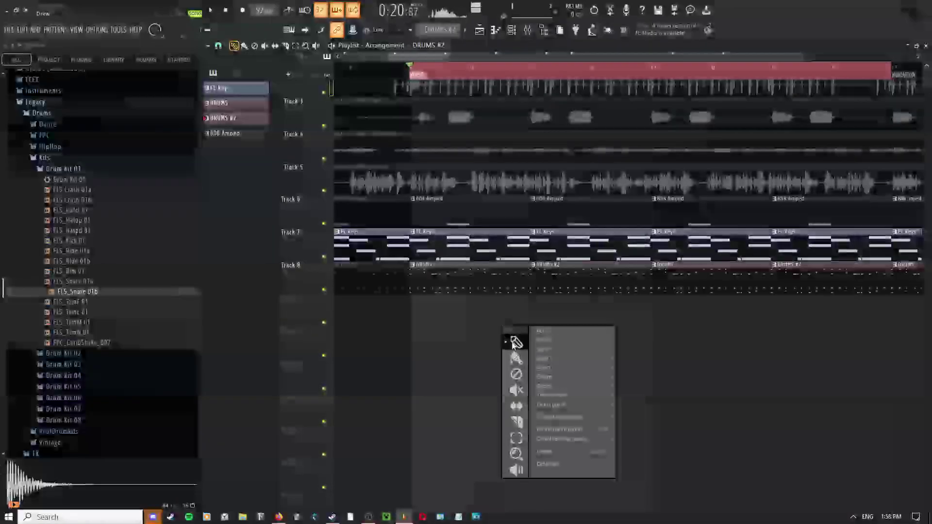
pyautogui.click(514, 344)
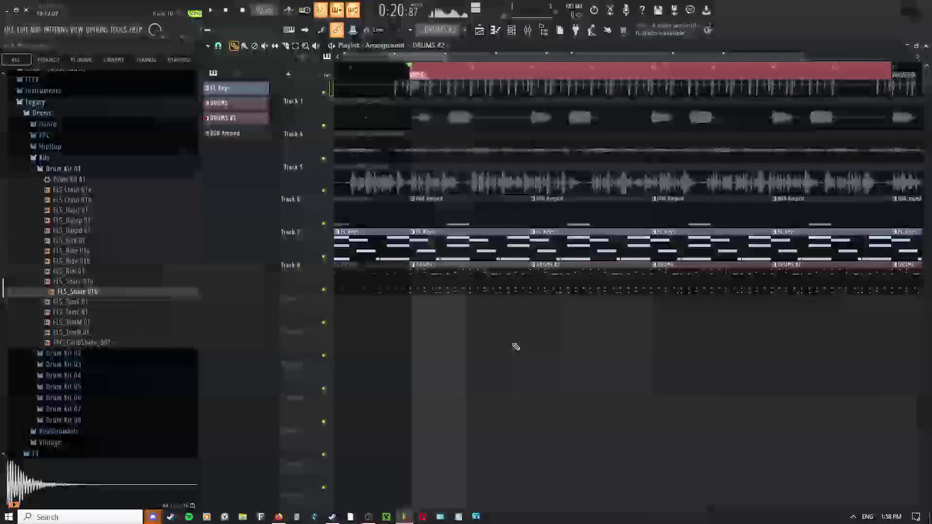
pyautogui.rightClick(499, 303)
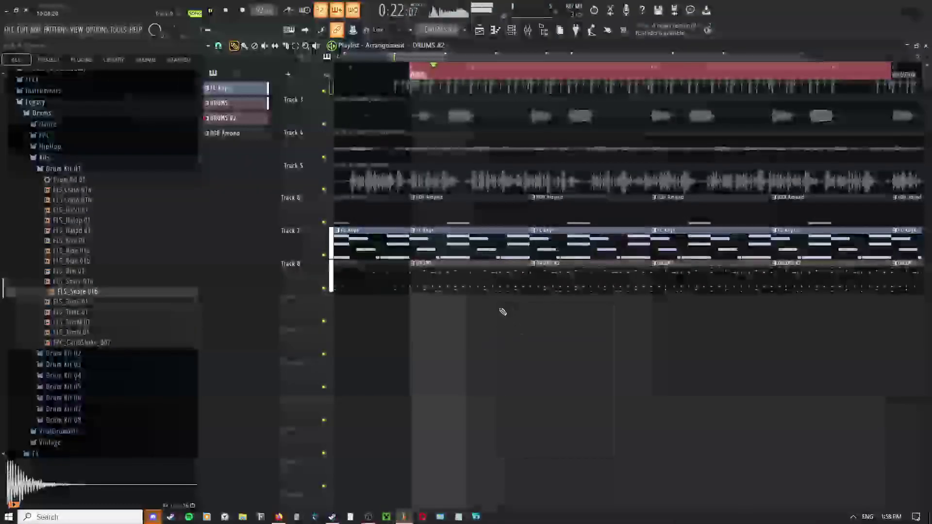
# - Open the 808 Amped clip on Track 6 in the piano roll, listen to it against the arrangement and stop playback
pyautogui.rightClick(499, 307)
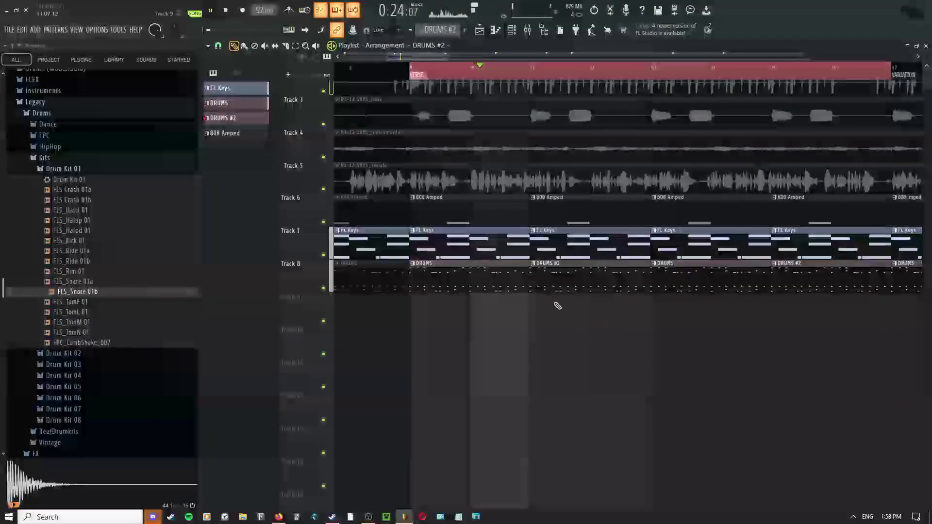
pyautogui.rightClick(556, 307)
pyautogui.doubleClick(435, 211)
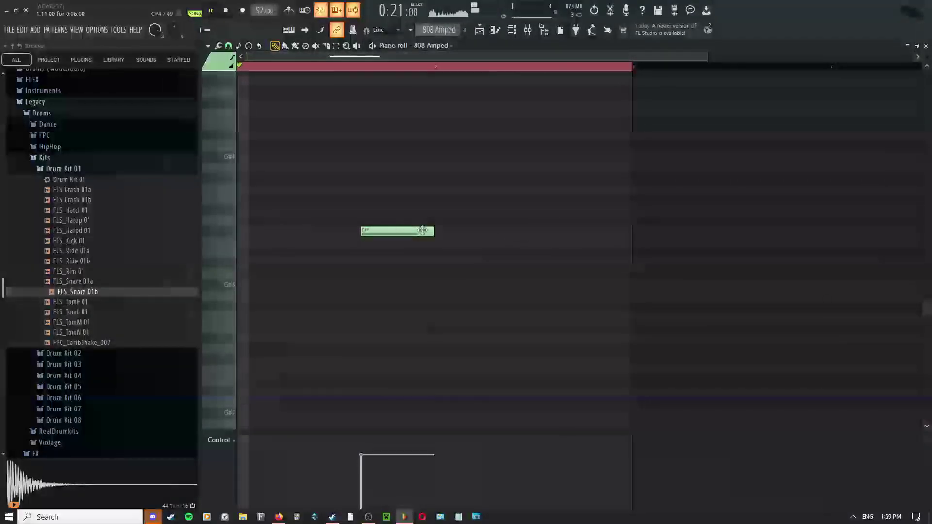
pyautogui.middleClick(505, 202)
pyautogui.middleClick(480, 183)
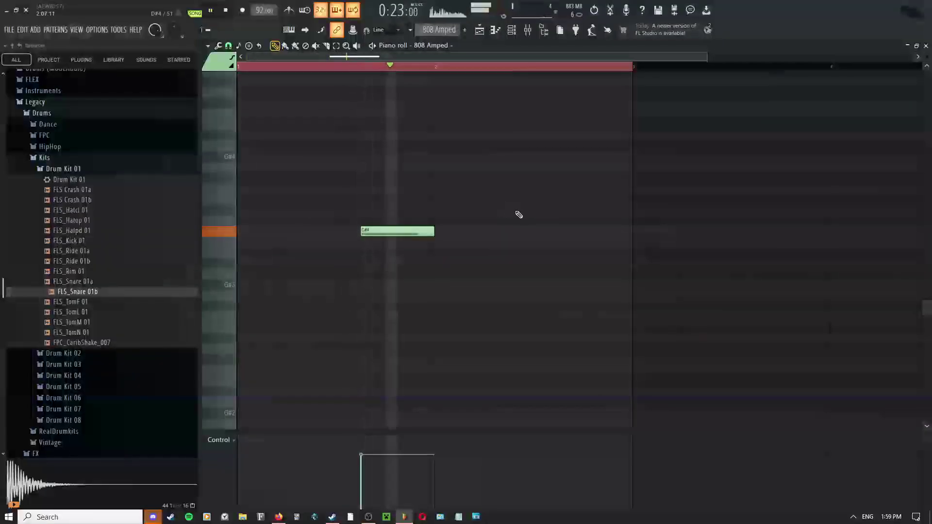
pyautogui.moveTo(603, 272); pyautogui.dragTo(536, 288)
pyautogui.press('space')
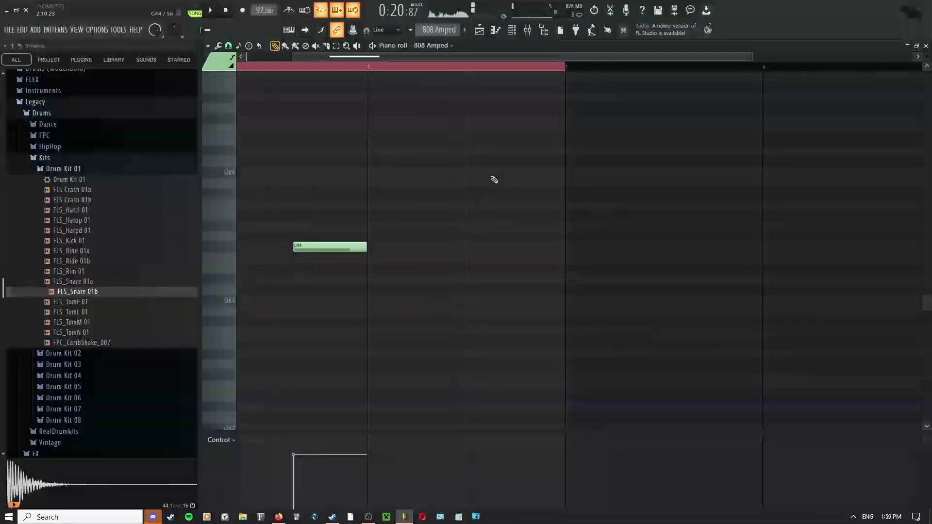
# - Add three consecutive C#4 notes at the end of bar 2 in 808 Amped and lengthen them until they join
pyautogui.scroll(2, 491, 172)
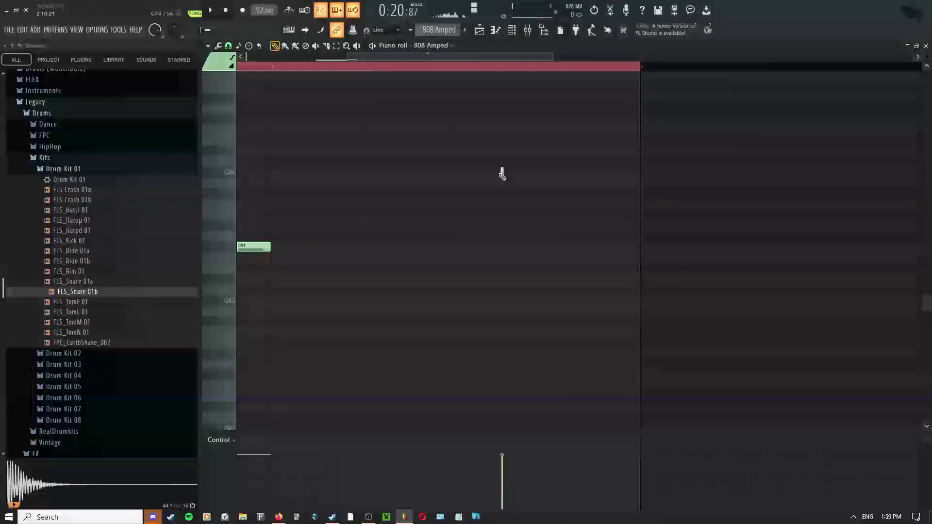
pyautogui.scroll(-2, 500, 172)
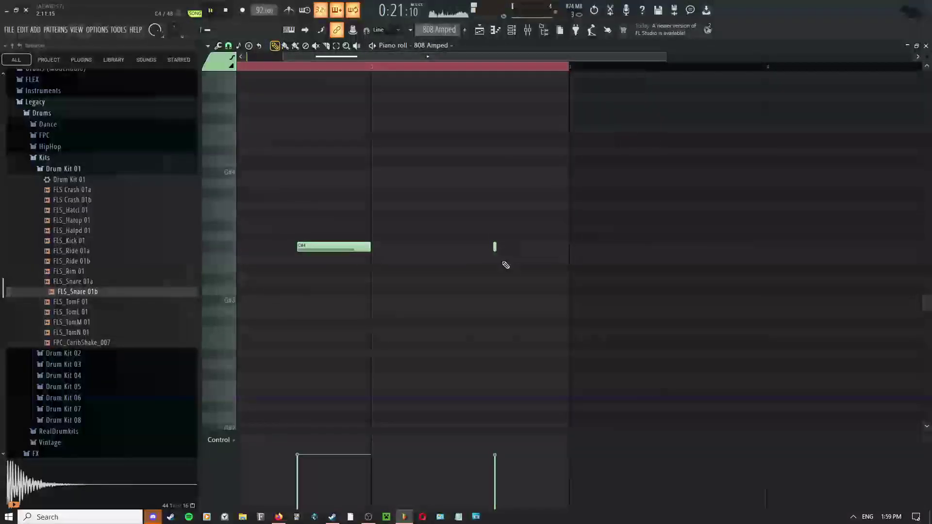
pyautogui.click(519, 247)
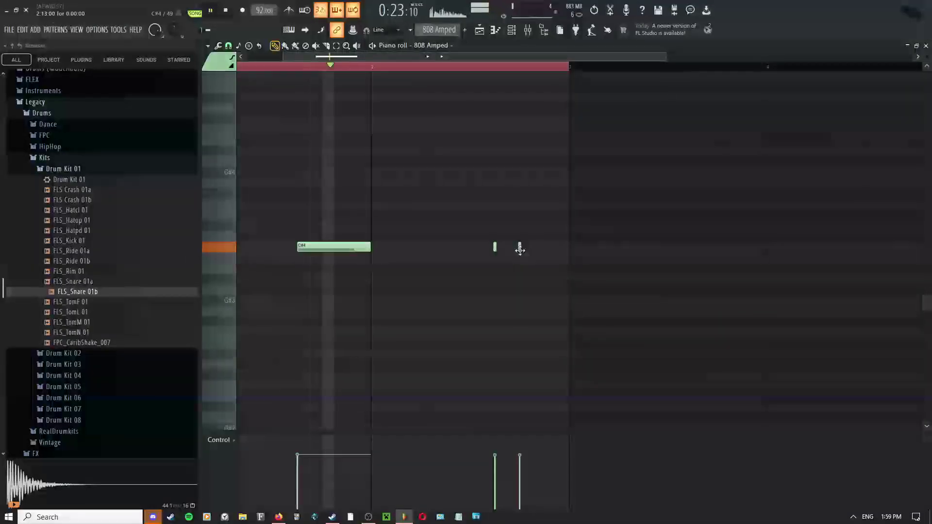
pyautogui.scroll(1, 520, 258)
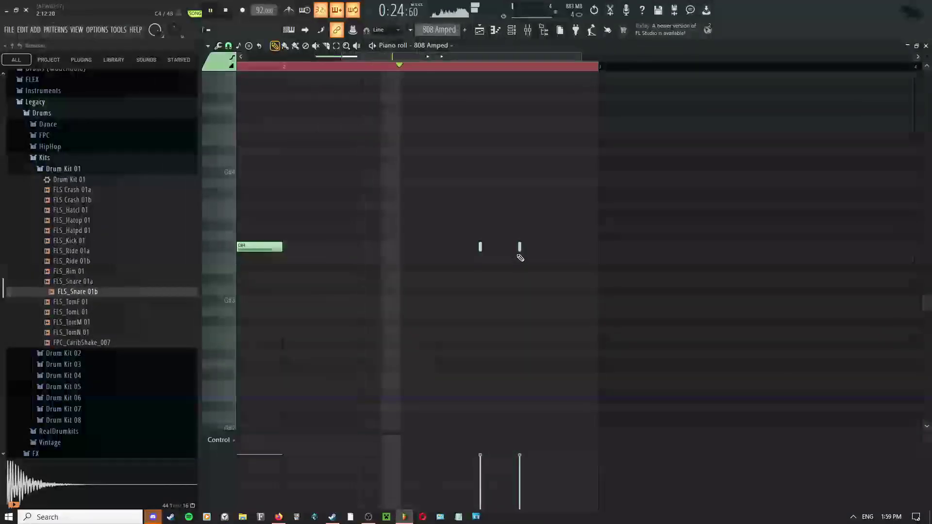
pyautogui.click(559, 246)
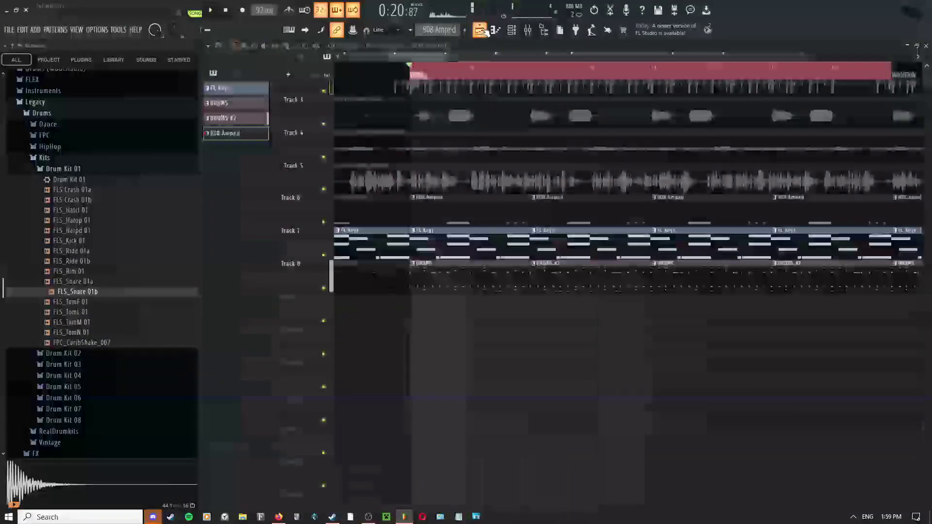
pyautogui.moveTo(519, 249); pyautogui.dragTo(547, 252)
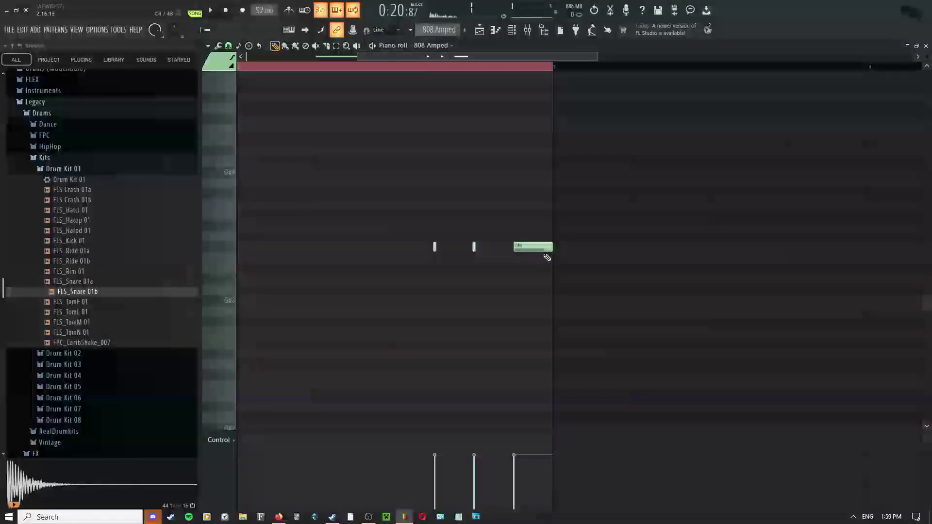
pyautogui.hotkey('ctrl', 'l')
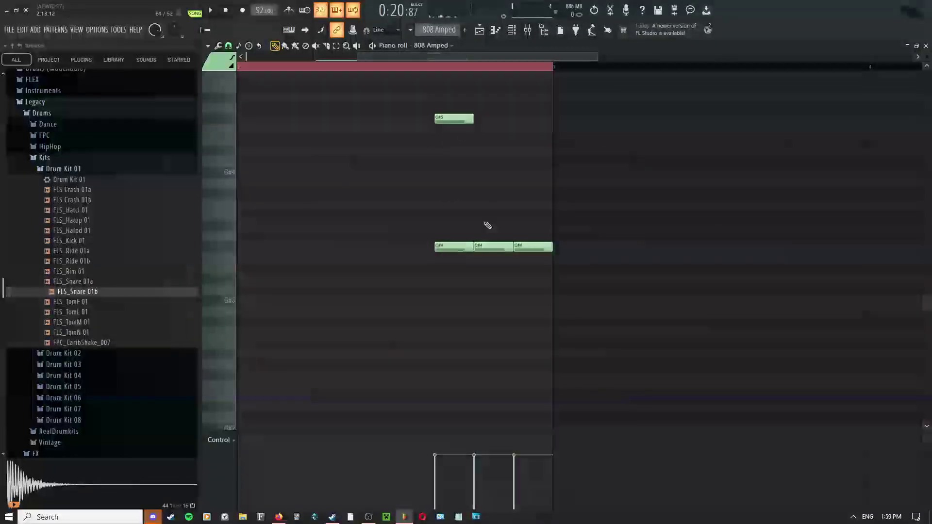
# - Reshape the three-note 808 fill to C#5, C#4 and G4, removing the trial C5 and G#4 notes and the surplus C#4 notes
pyautogui.click(515, 129)
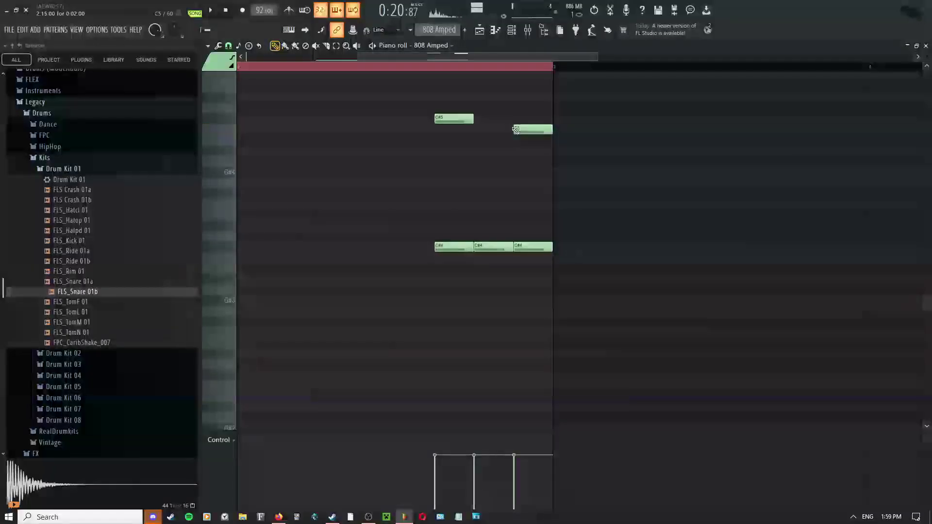
pyautogui.moveTo(516, 188); pyautogui.dragTo(536, 170)
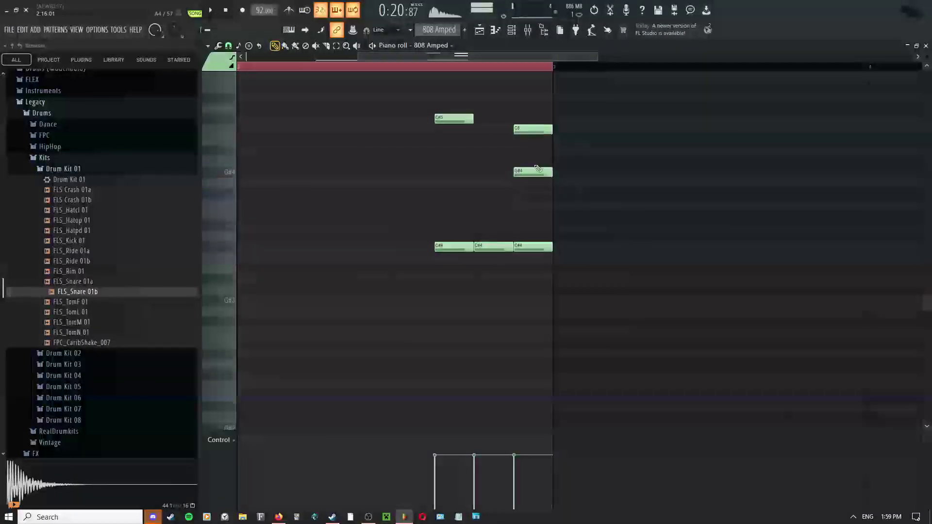
pyautogui.click(454, 118)
pyautogui.click(488, 245)
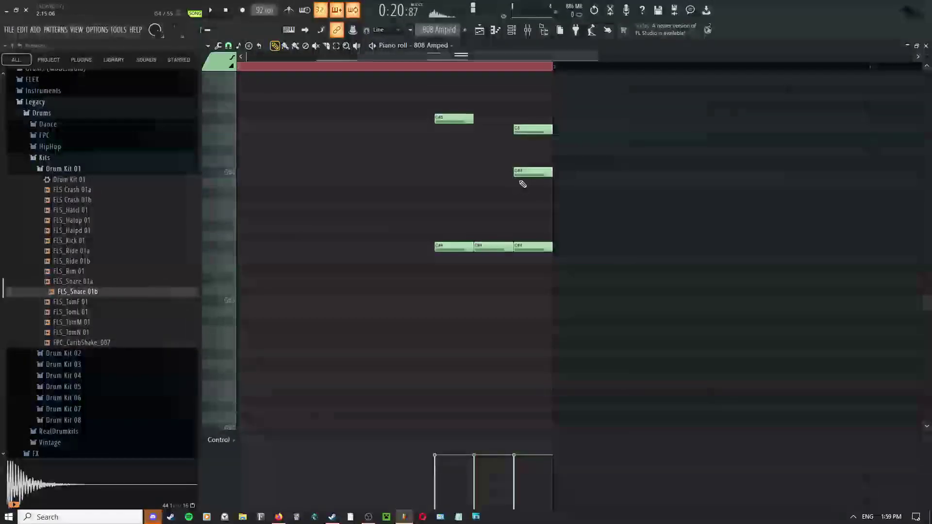
pyautogui.click(523, 184)
pyautogui.rightClick(527, 172)
pyautogui.rightClick(532, 129)
pyautogui.press('space')
pyautogui.rightClick(454, 246)
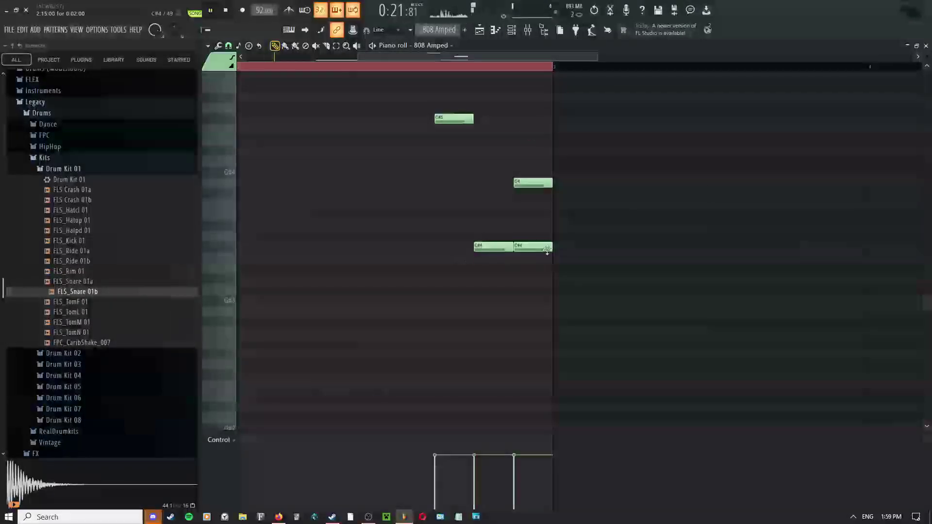
pyautogui.rightClick(547, 250)
# - Play the arrangement and listen to the three-note fill at the end of the 808 Amped pattern
pyautogui.scroll(-3, 535, 300)
pyautogui.rightClick(413, 233)
pyautogui.click(425, 249)
pyautogui.rightClick(424, 246)
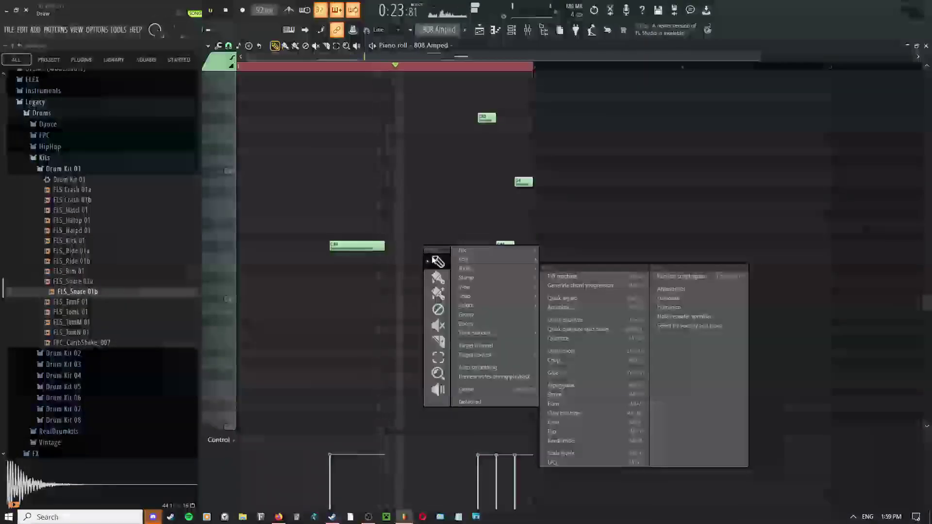
pyautogui.click(438, 262)
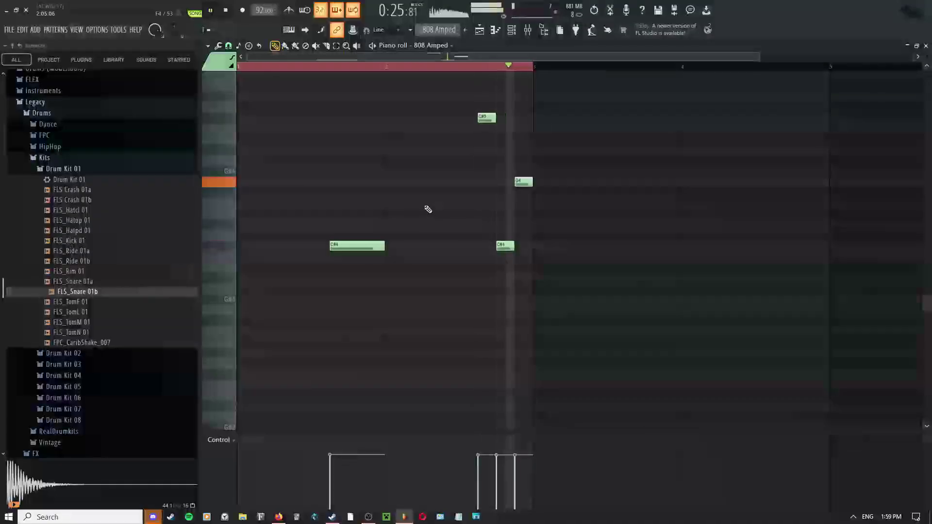
pyautogui.rightClick(430, 177)
pyautogui.click(444, 216)
pyautogui.rightClick(389, 170)
pyautogui.click(406, 187)
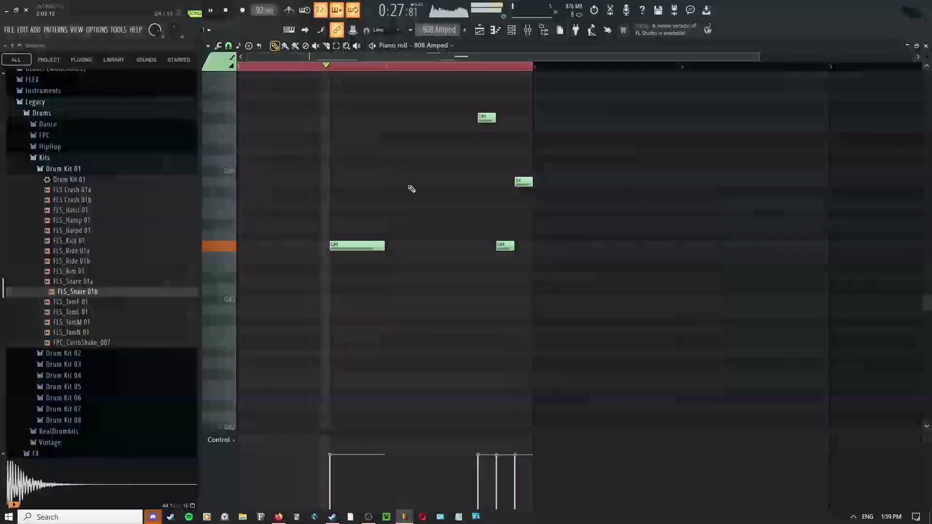
pyautogui.rightClick(409, 174)
pyautogui.click(422, 174)
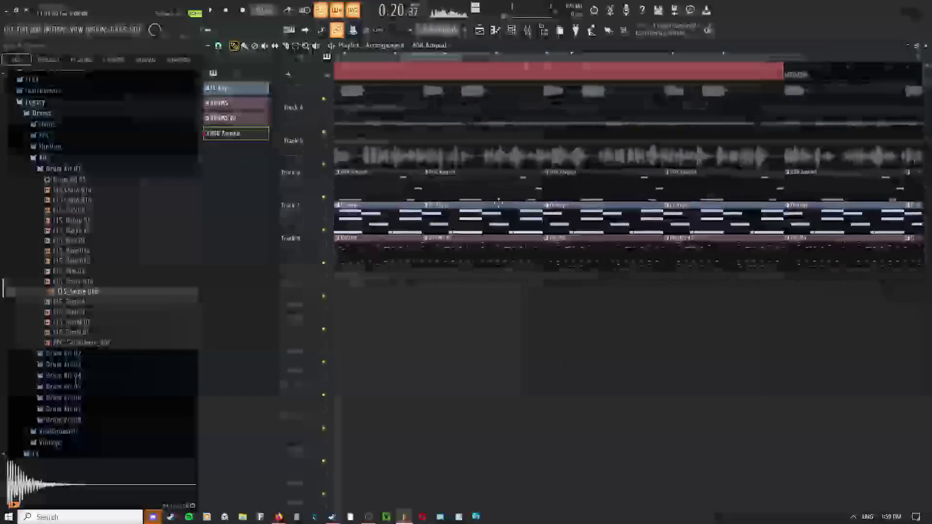
# - Make the 808 Amped clip at bar 11 on Track 6 a unique pattern and delete the three-note fill from it
pyautogui.rightClick(426, 177)
pyautogui.click(449, 189)
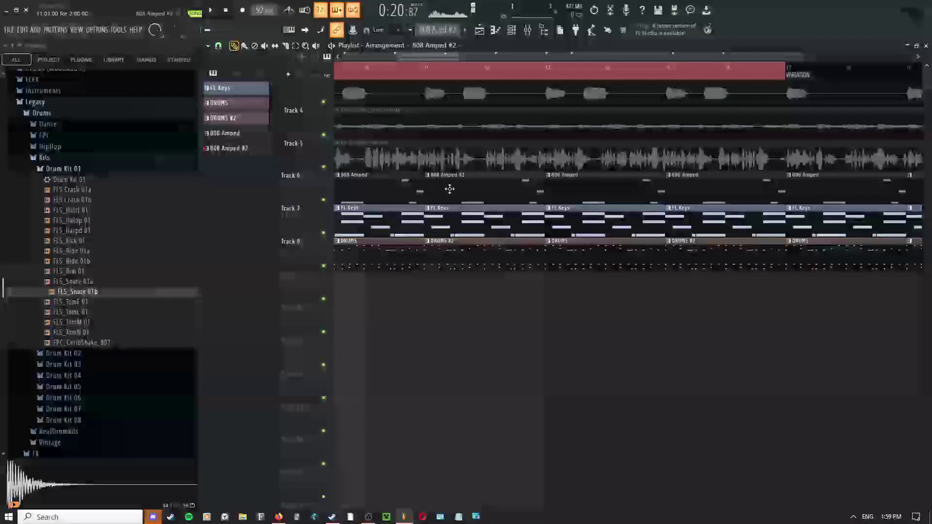
pyautogui.doubleClick(450, 189)
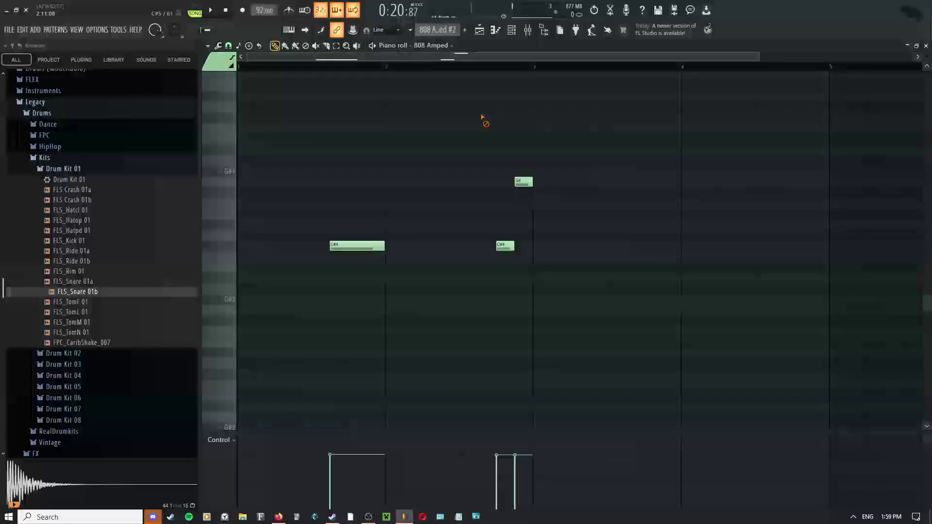
pyautogui.rightClick(504, 245)
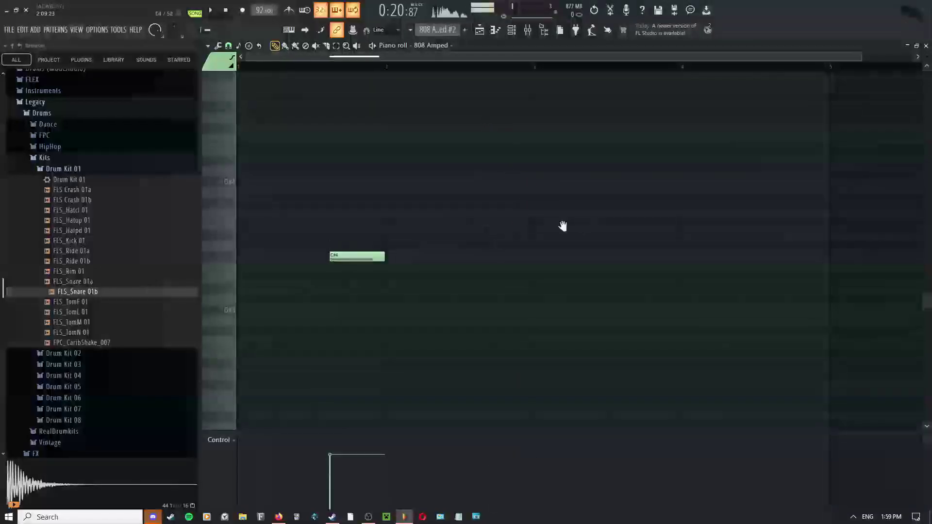
# - Return to the playlist and open the DRUMS #2 clip at bar 11 on Track 8 in the piano roll
pyautogui.click(480, 35)
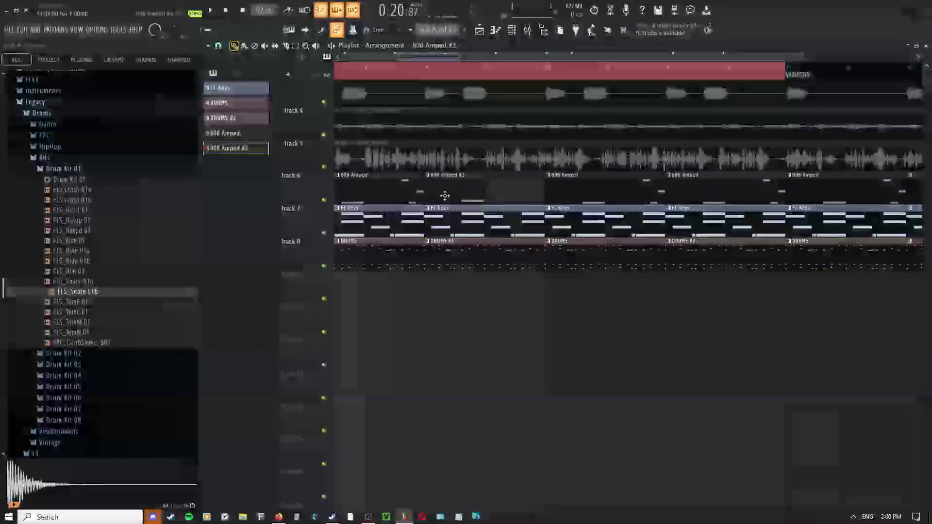
pyautogui.middleClick(497, 205)
pyautogui.press('Escape')
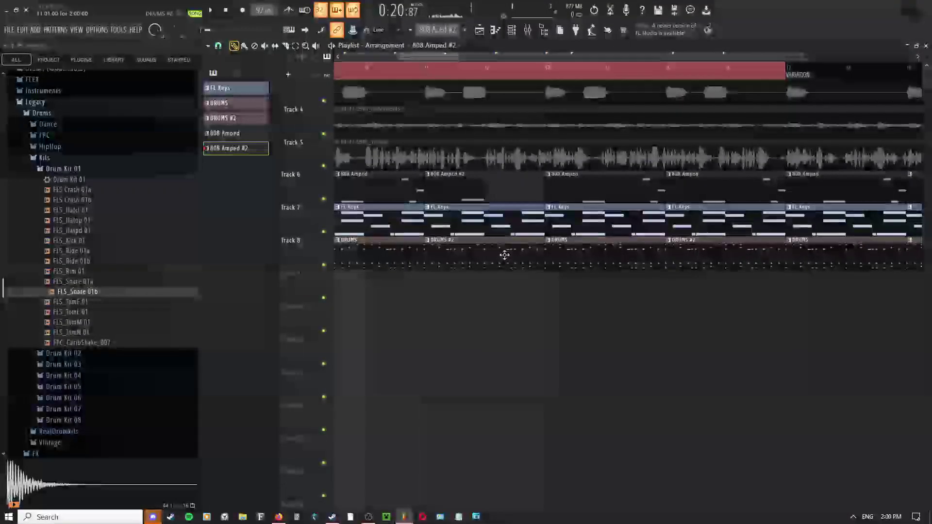
pyautogui.doubleClick(504, 254)
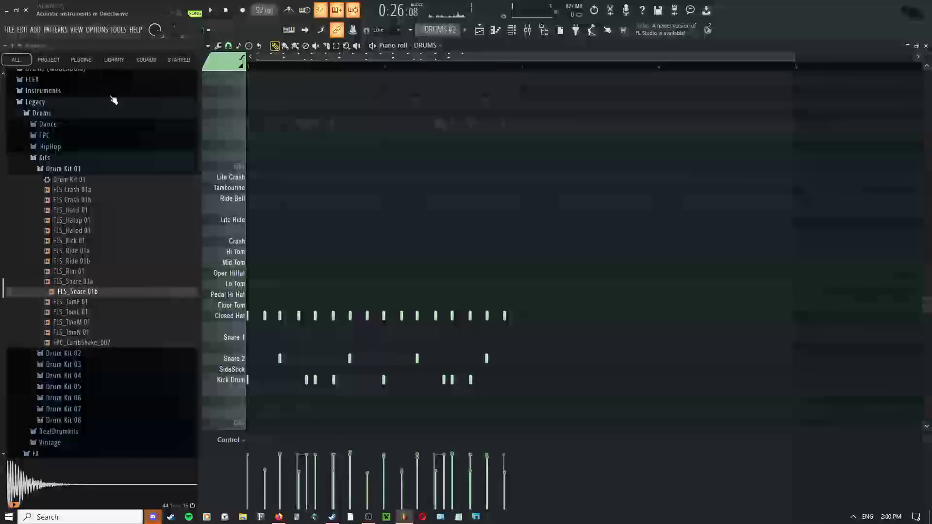
# - Play the arrangement and examine the closed-hat, snare and kick notes in bar 2 of the DRUMS #2 pattern
pyautogui.press('space')
pyautogui.middleClick(418, 257)
pyautogui.press('Escape')
pyautogui.scroll(2, 436, 318)
pyautogui.middleClick(438, 266)
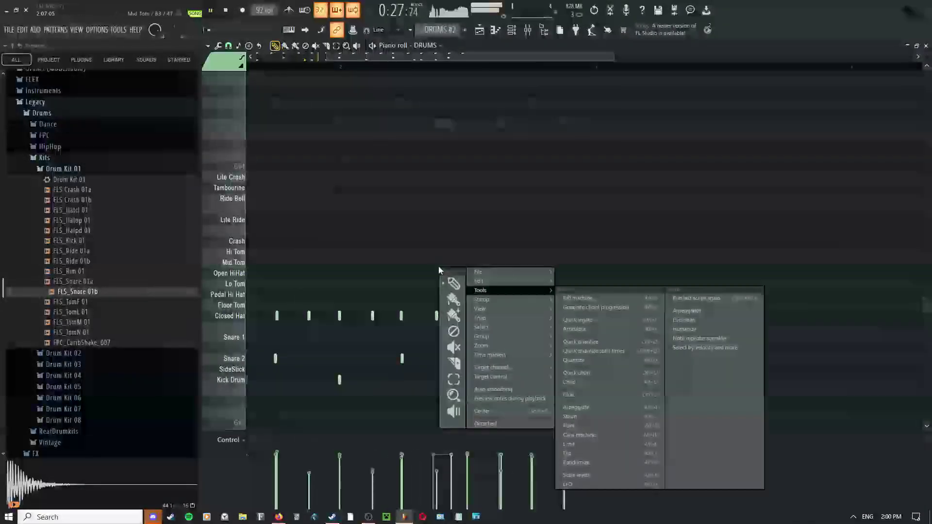
pyautogui.press('Escape')
pyautogui.middleClick(488, 285)
pyautogui.press('Escape')
pyautogui.middleClick(475, 269)
pyautogui.press('Escape')
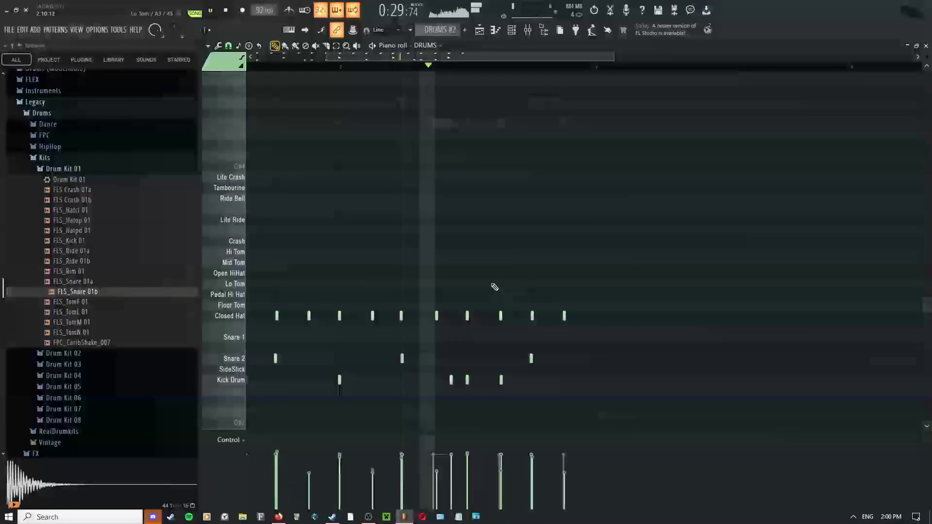
# - Stop playback, delete the last four Closed Hat notes of DRUMS #2 and add a Snare 2 hit just before the final one
pyautogui.press('space')
pyautogui.keyDown('ctrl'); pyautogui.scroll(3, 433, 319); pyautogui.keyUp('ctrl')
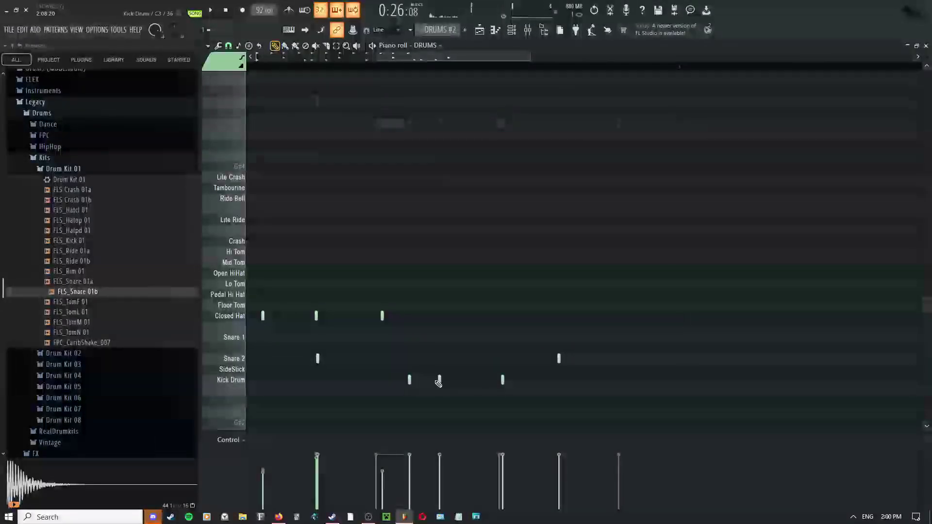
pyautogui.click(503, 381)
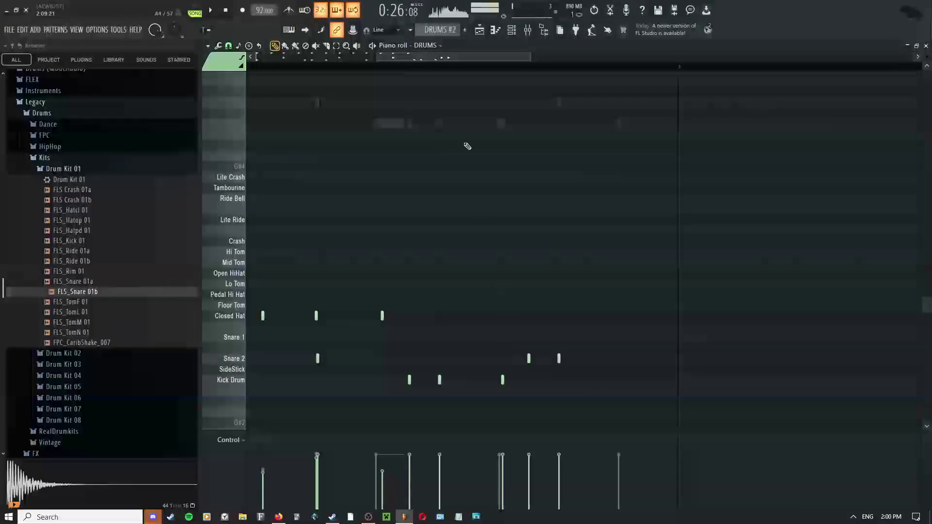
# - Open the channel rack, play the DRUMS #2 pattern and examine the KICK channel's notes in the piano roll
pyautogui.click(495, 29)
pyautogui.press('space')
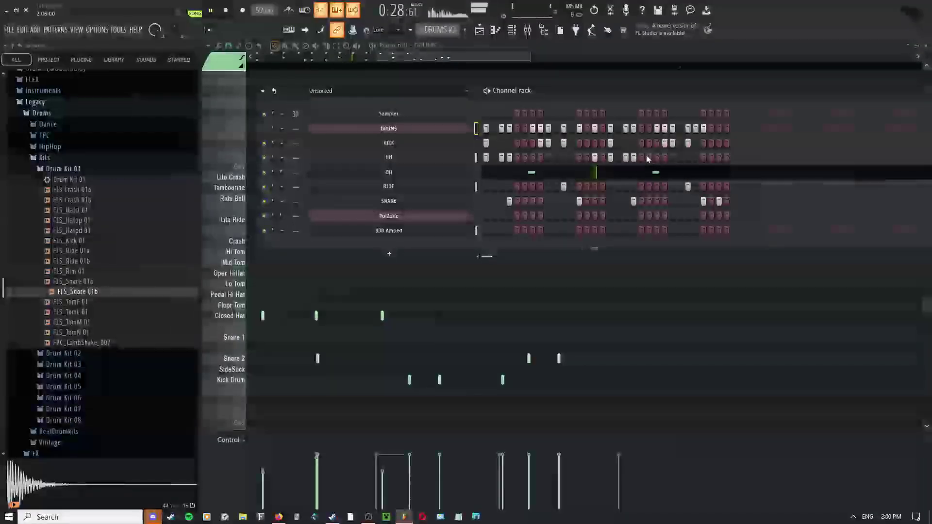
pyautogui.press('space')
pyautogui.rightClick(483, 144)
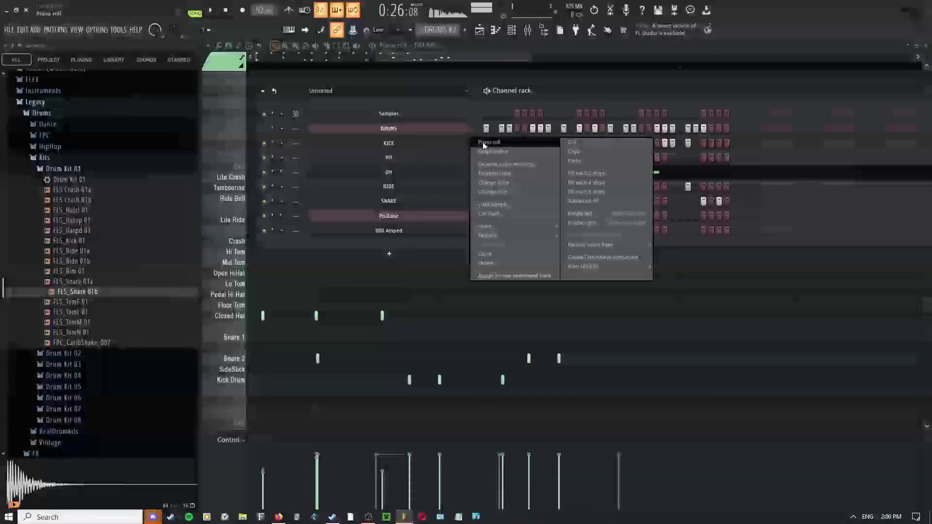
pyautogui.click(483, 143)
pyautogui.press('space')
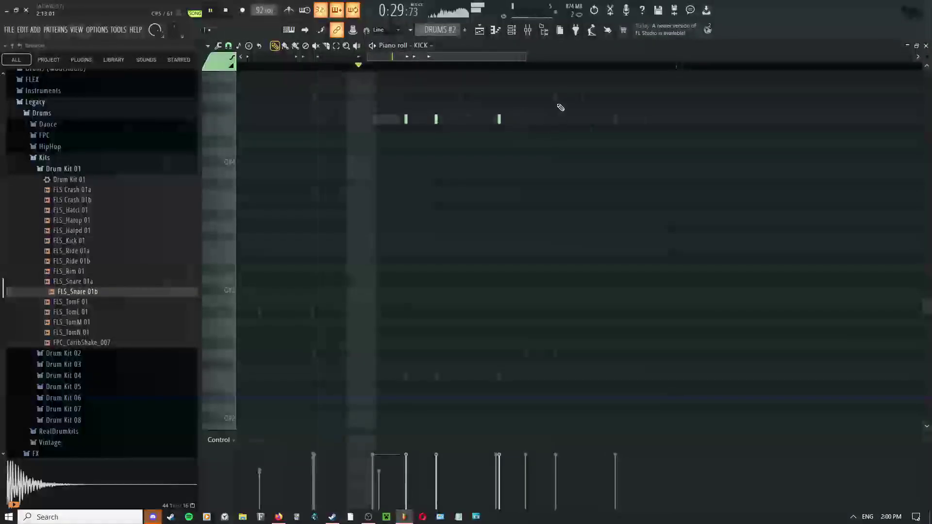
# - Switch to the SNARE channel's piano roll and delete its final C5 note
pyautogui.rightClick(556, 100)
pyautogui.rightClick(555, 100)
pyautogui.rightClick(555, 100)
pyautogui.press('space')
pyautogui.click(555, 98)
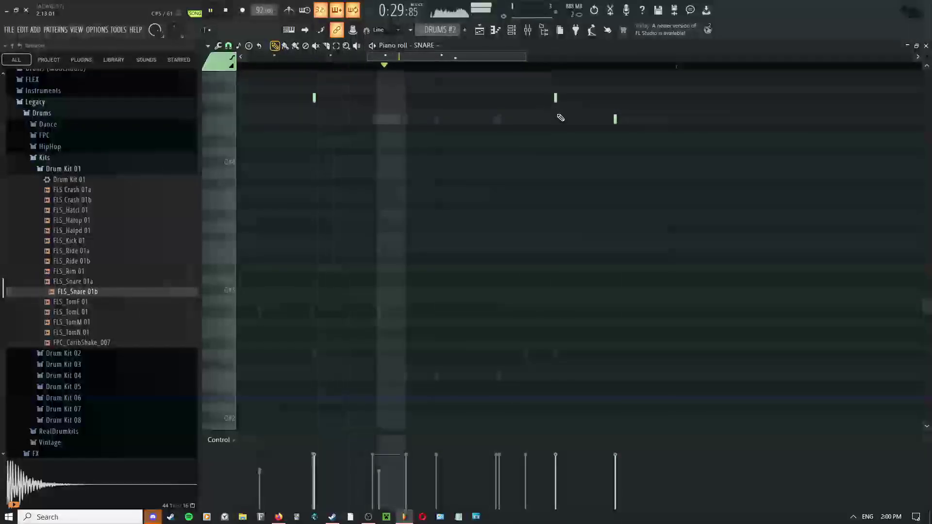
pyautogui.rightClick(615, 119)
# - Play the arrangement repeatedly and check the SNARE channel's remaining hits in bar 2
pyautogui.press('space')
pyautogui.moveTo(564, 122); pyautogui.dragTo(487, 176)
pyautogui.scroll(-3, 655, 193)
pyautogui.press('space')
pyautogui.press('space')
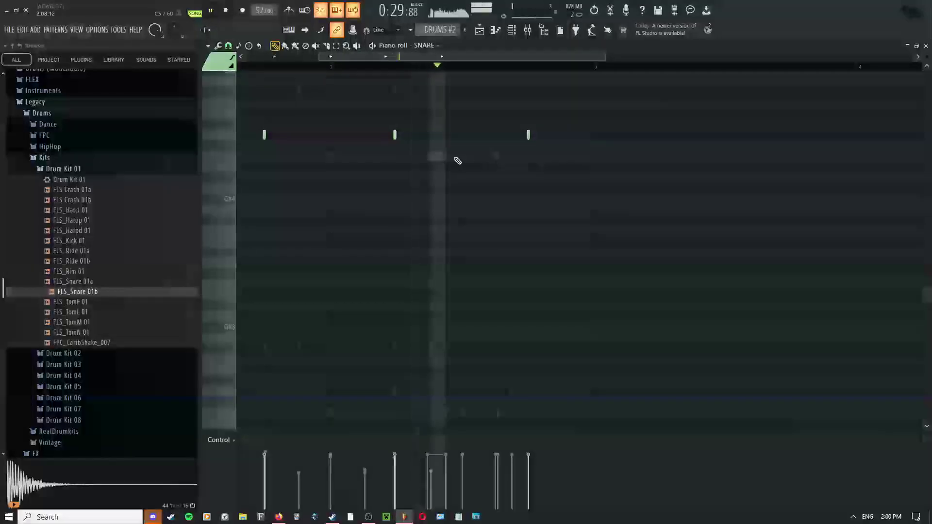
pyautogui.press('Up')
pyautogui.press('space')
pyautogui.press('Down')
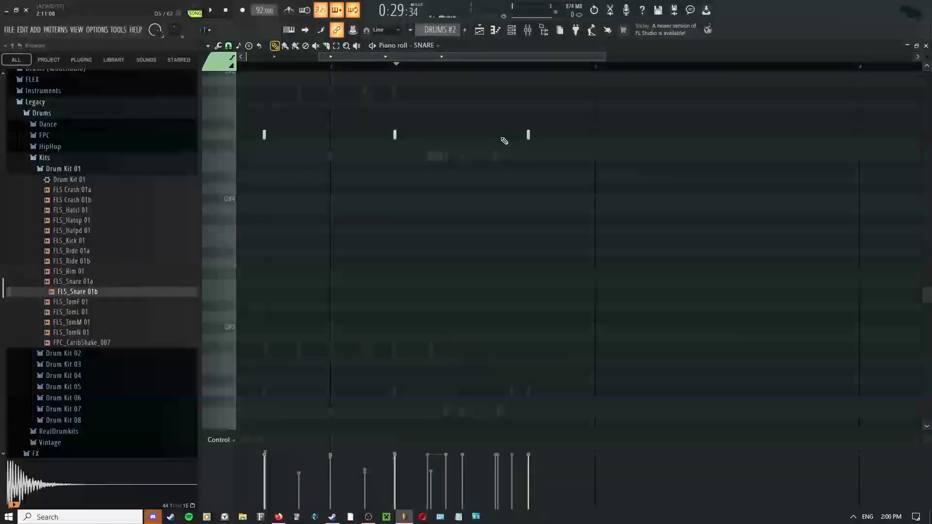
# - Replace the final SNARE hit at step 13 of bar 2 with a D5 note at step 11 and play it
pyautogui.click(496, 135)
pyautogui.press('space')
pyautogui.rightClick(528, 137)
pyautogui.press('space')
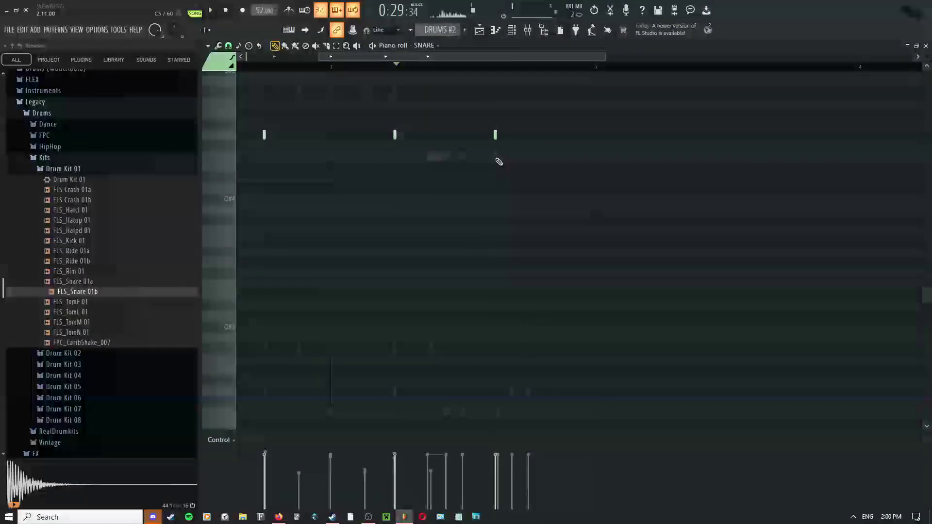
# - Replace the step 11 SNARE hit with a D5 note at step 12 of bar 2, also trying and removing one at step 15
pyautogui.press('space')
pyautogui.press('Up')
pyautogui.click(513, 136)
pyautogui.press('space')
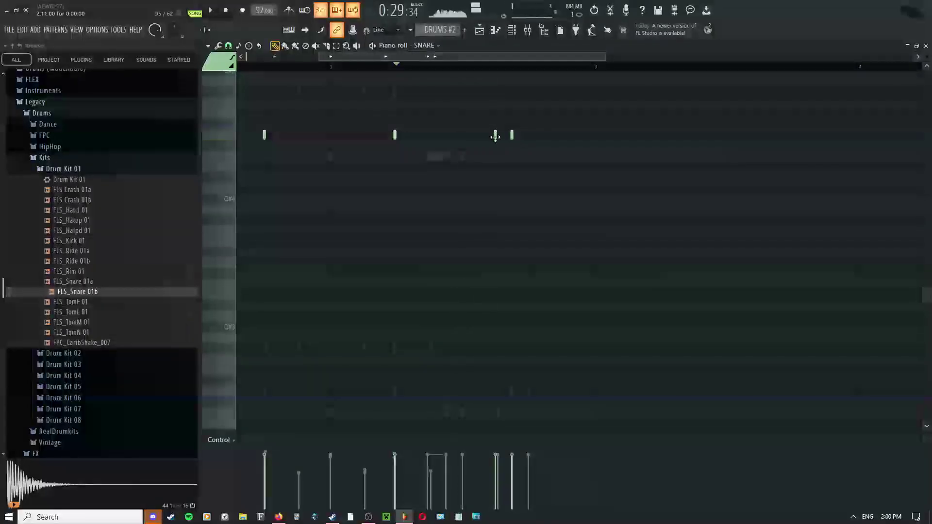
pyautogui.rightClick(495, 135)
pyautogui.press('space')
pyautogui.click(561, 134)
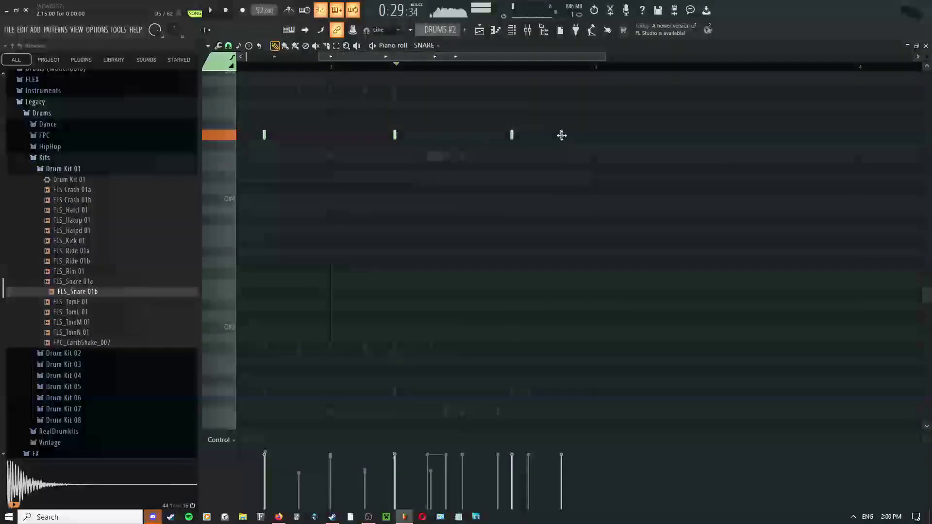
pyautogui.rightClick(561, 135)
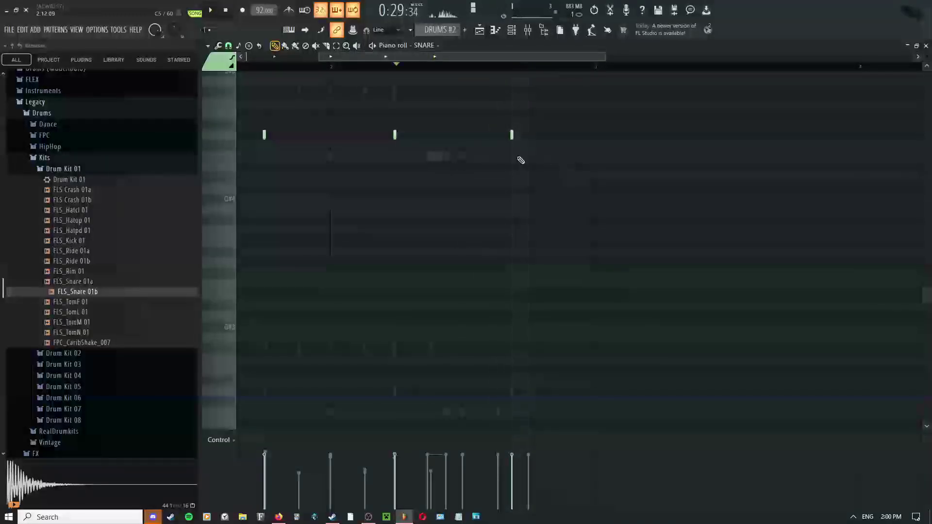
# - Nudge the D5 SNARE hit at step 12 of bar 2 slightly later, off the grid, and listen to it
pyautogui.scroll(4, 513, 137)
pyautogui.click(517, 135)
pyautogui.press('space')
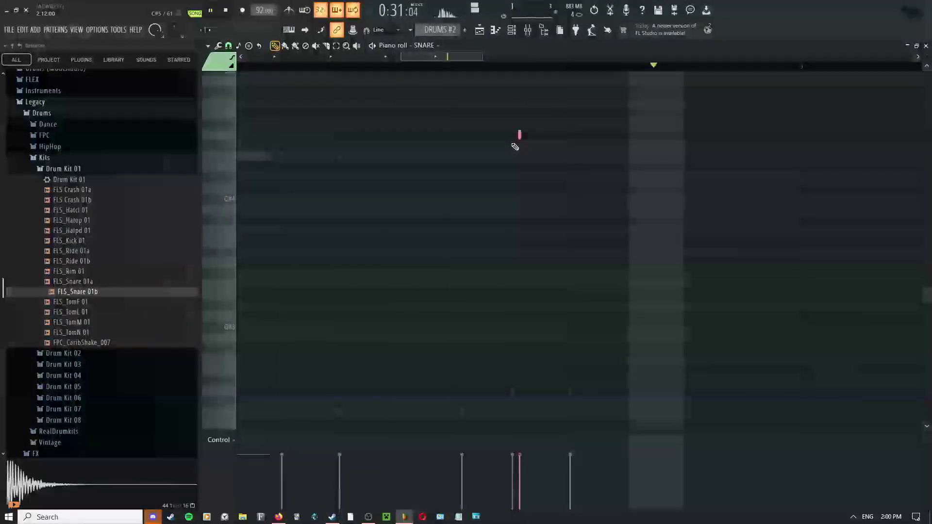
pyautogui.press('space')
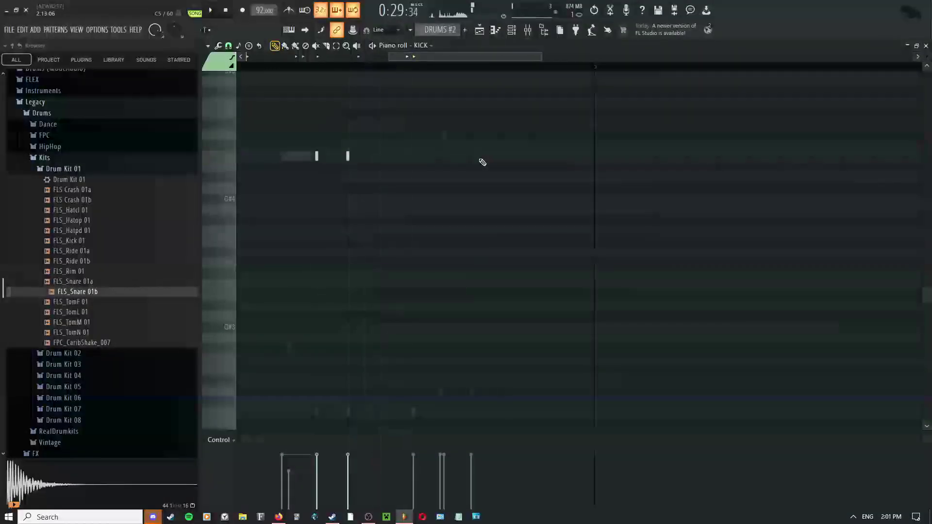
# - Try a C5 hit at step 15 of bar 2 in the KICK channel and listen to it
pyautogui.click(530, 156)
pyautogui.press('space')
pyautogui.rightClick(449, 177)
pyautogui.press('Escape')
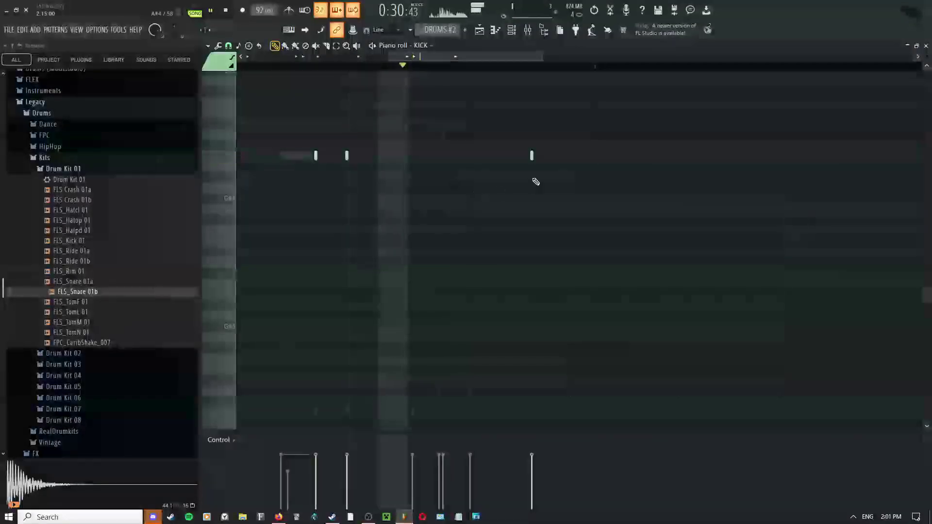
pyautogui.press('space')
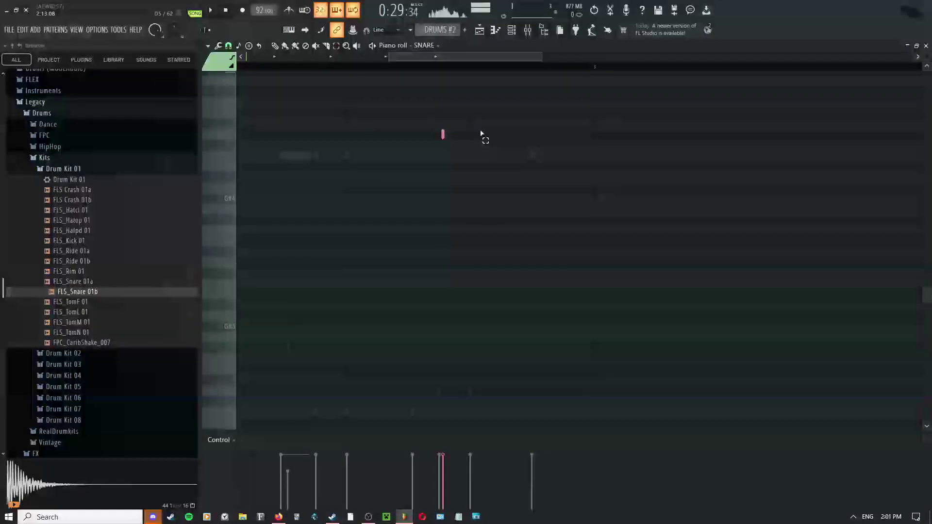
# - Apply the Flam tool to the final SNARE hit with a short absolute time offset, checking it during playback
pyautogui.hotkey('alt', 'f')
pyautogui.moveTo(457, 239); pyautogui.dragTo(458, 224)
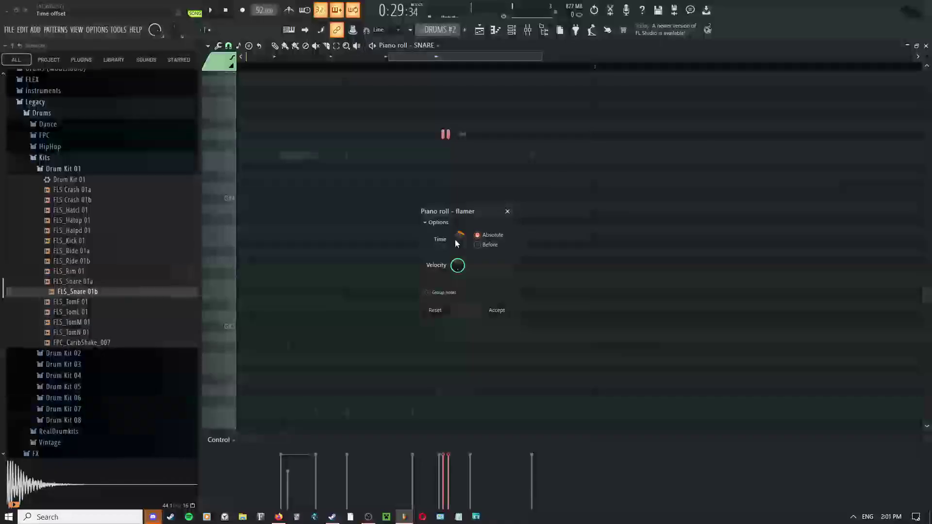
pyautogui.moveTo(457, 238); pyautogui.dragTo(457, 234)
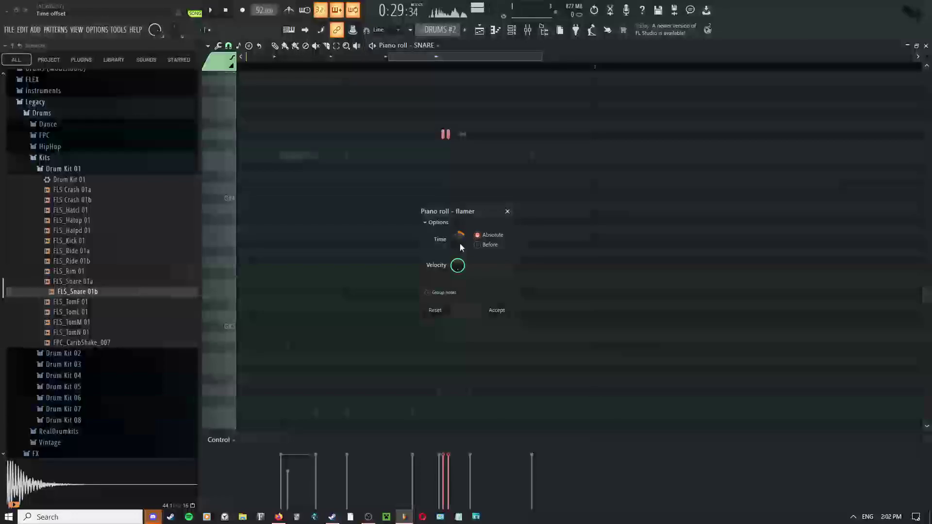
pyautogui.press('space')
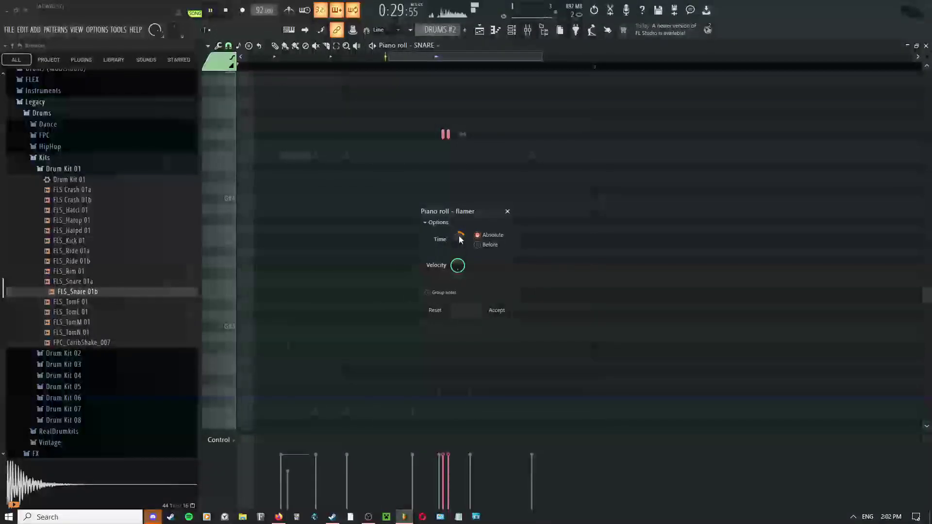
pyautogui.moveTo(459, 238); pyautogui.dragTo(459, 234)
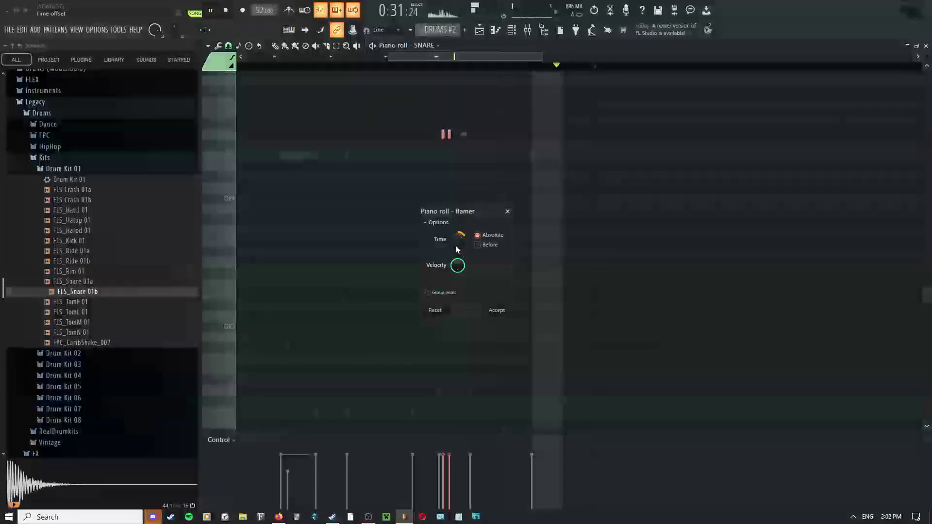
pyautogui.press('space')
pyautogui.press('space')
pyautogui.click(495, 310)
# - Switch back to the Draw tool and replay the arrangement to check the flammed SNARE hit
pyautogui.middleClick(469, 210)
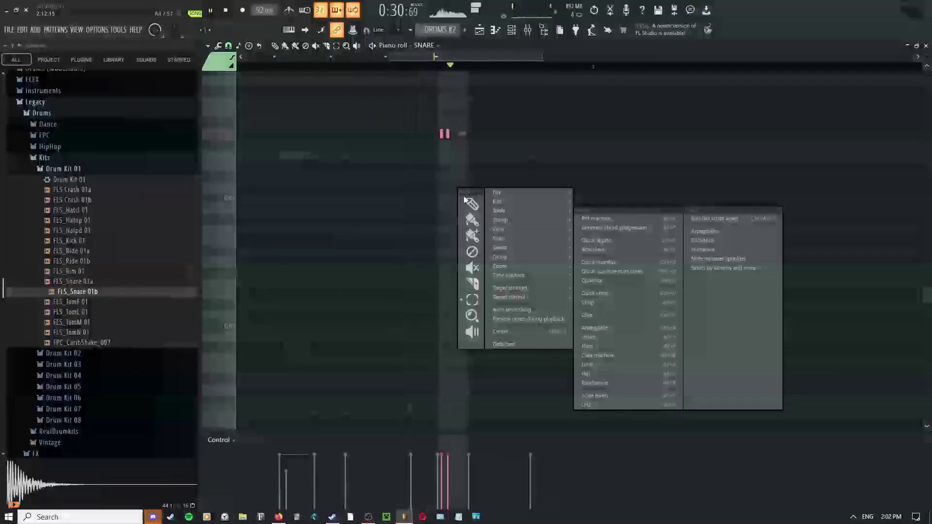
pyautogui.click(469, 210)
pyautogui.press('space')
pyautogui.press('space')
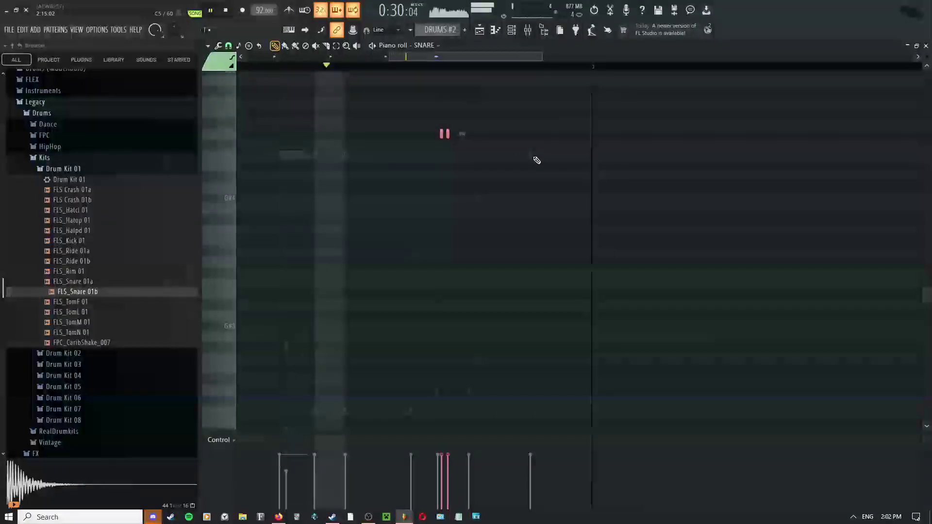
pyautogui.press('space')
pyautogui.press('space')
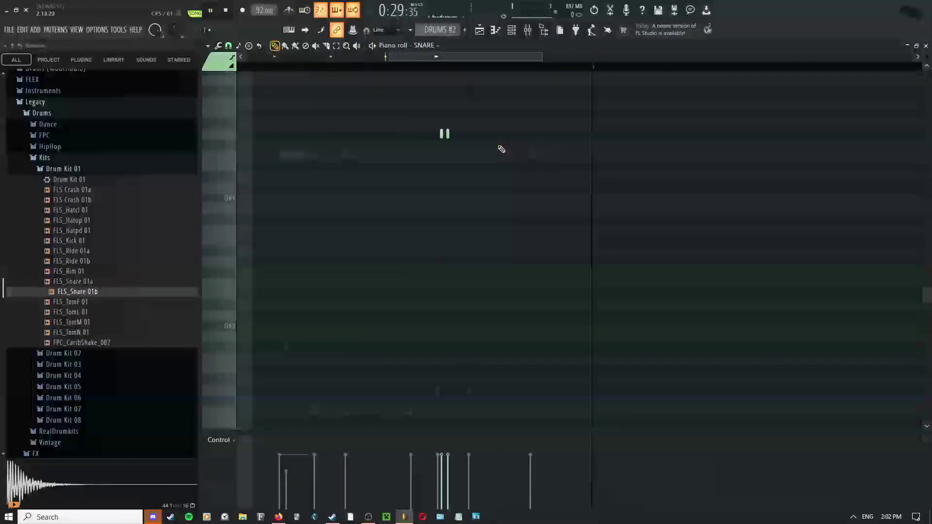
# - Replace the C#5 SNARE notes at steps 14 and 15 of bar 2 with C#5 notes at steps 15 and 16
pyautogui.press('space')
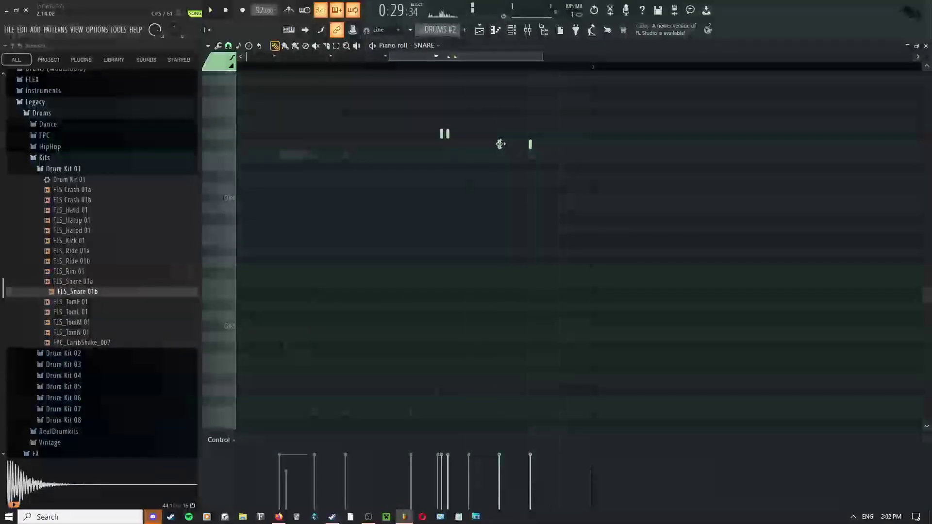
pyautogui.press('space')
pyautogui.rightClick(530, 145)
pyautogui.rightClick(498, 145)
pyautogui.click(530, 146)
pyautogui.click(561, 146)
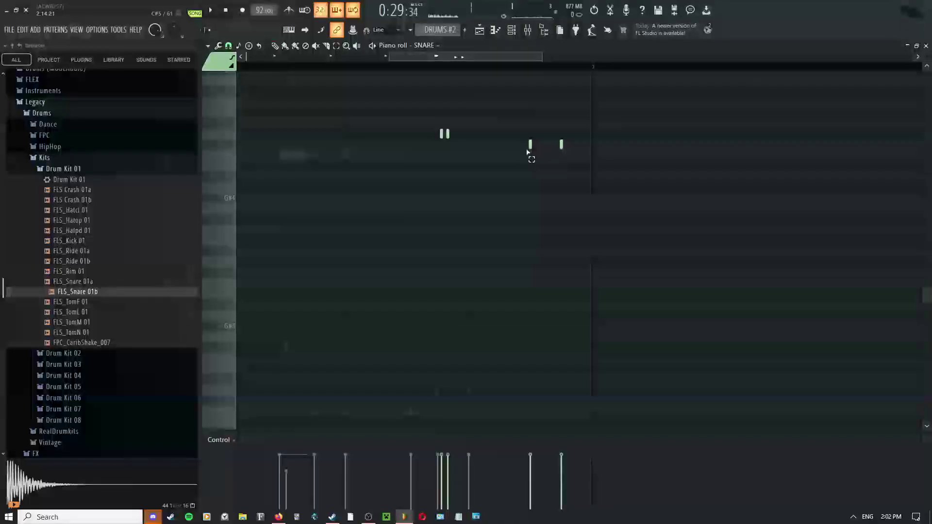
# - Select both C#5 SNARE notes at the end of bar 2 and nudge them slightly later, off the grid
pyautogui.keyDown('ctrl'); pyautogui.scroll(3, 561, 156); pyautogui.keyUp('ctrl')
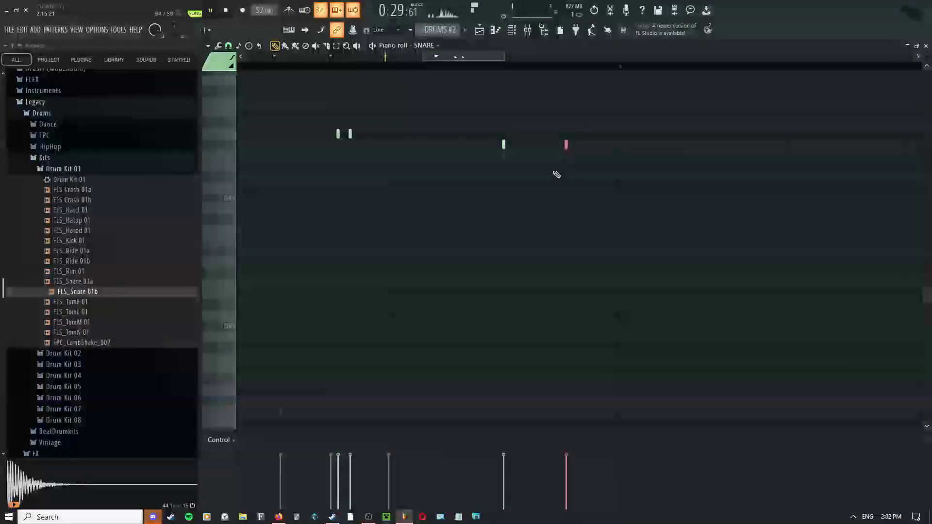
pyautogui.middleClick(527, 190)
pyautogui.middleClick(514, 193)
pyautogui.middleClick(512, 194)
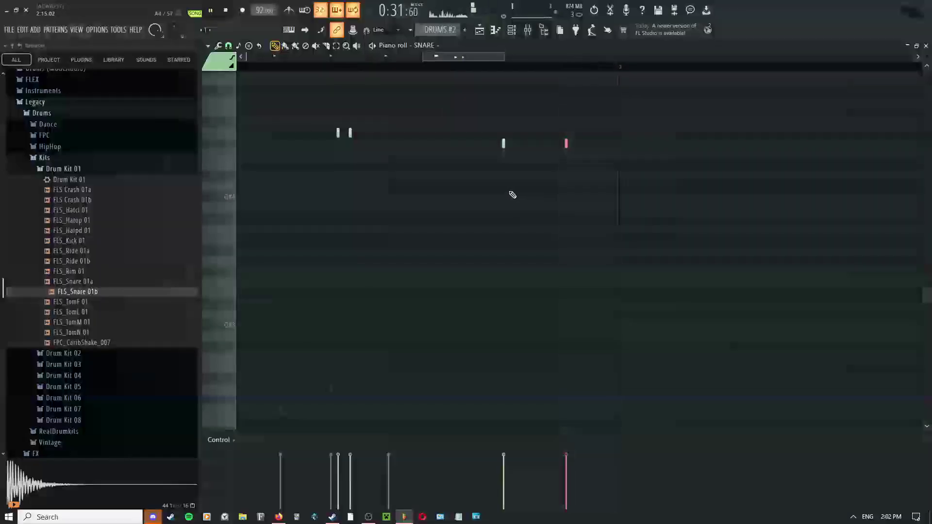
pyautogui.keyDown('ctrl'); pyautogui.moveTo(502, 141); pyautogui.dragTo(582, 162); pyautogui.keyUp('ctrl')
pyautogui.middleClick(519, 162)
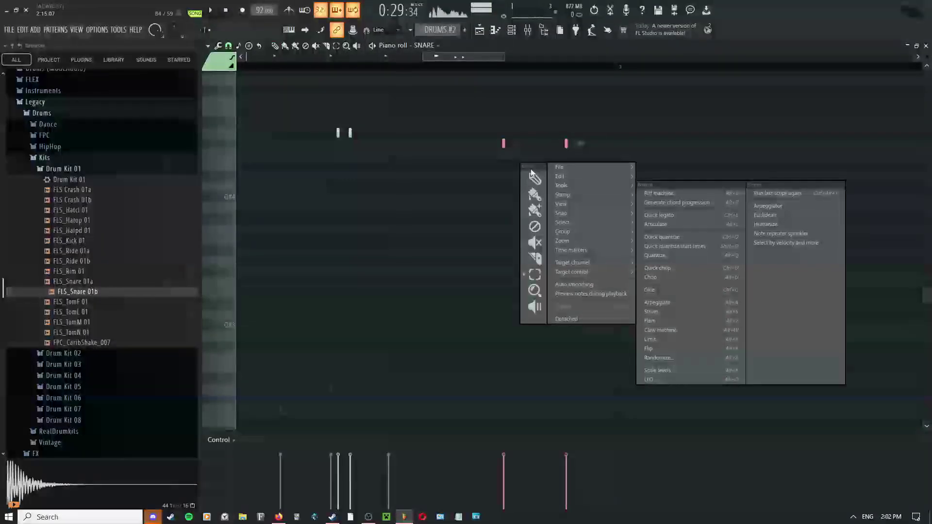
pyautogui.keyDown('ctrl'); pyautogui.scroll(1, 505, 156); pyautogui.keyUp('ctrl')
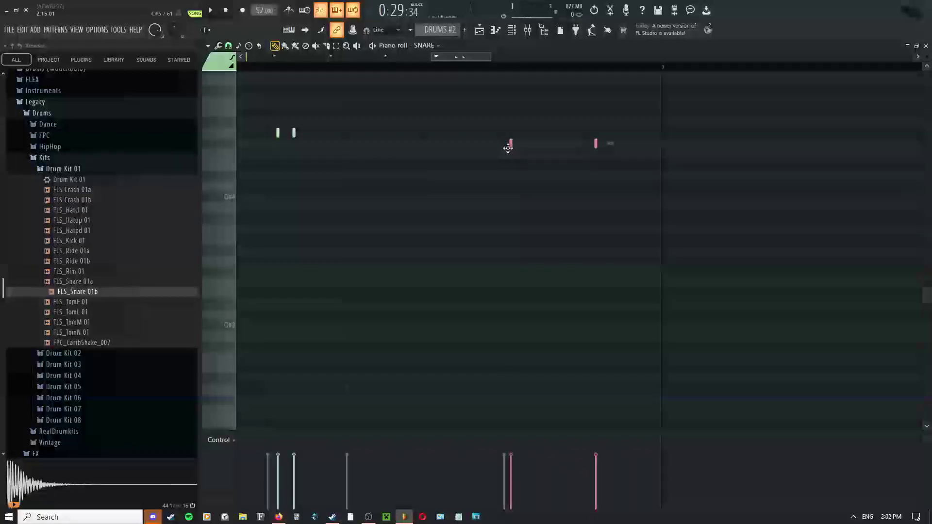
pyautogui.keyDown('ctrl'); pyautogui.scroll(-2, 504, 177); pyautogui.keyUp('ctrl')
# - Cut the two C#5 notes from the SNARE channel and open the channel rack
pyautogui.rightClick(477, 190)
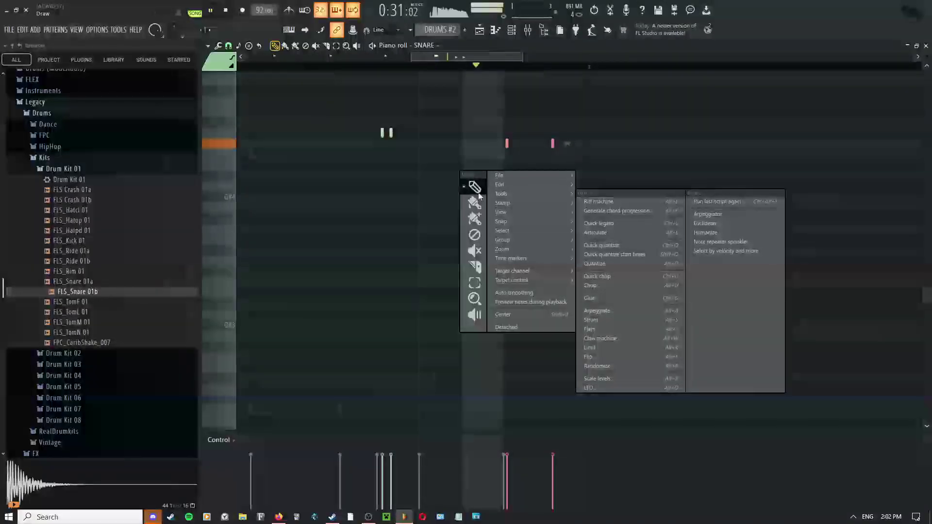
pyautogui.click(481, 195)
pyautogui.rightClick(519, 182)
pyautogui.click(537, 194)
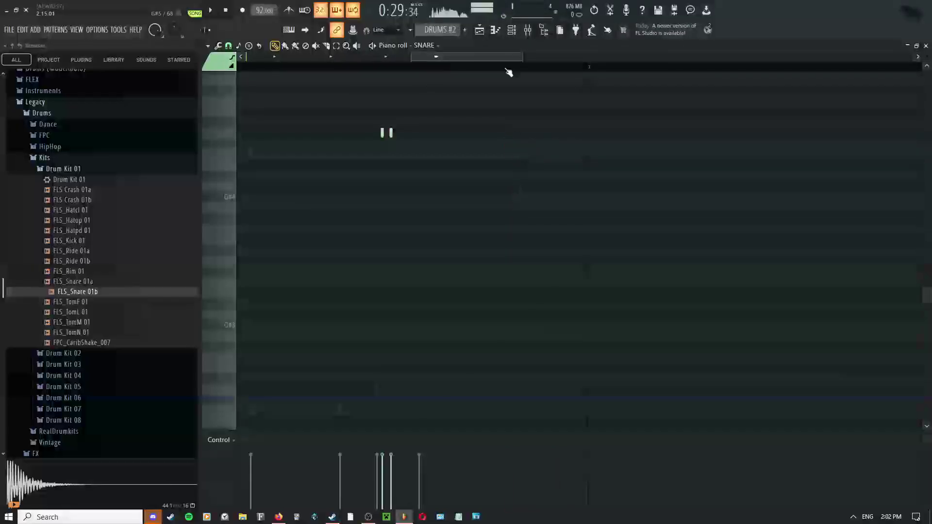
pyautogui.press('F6')
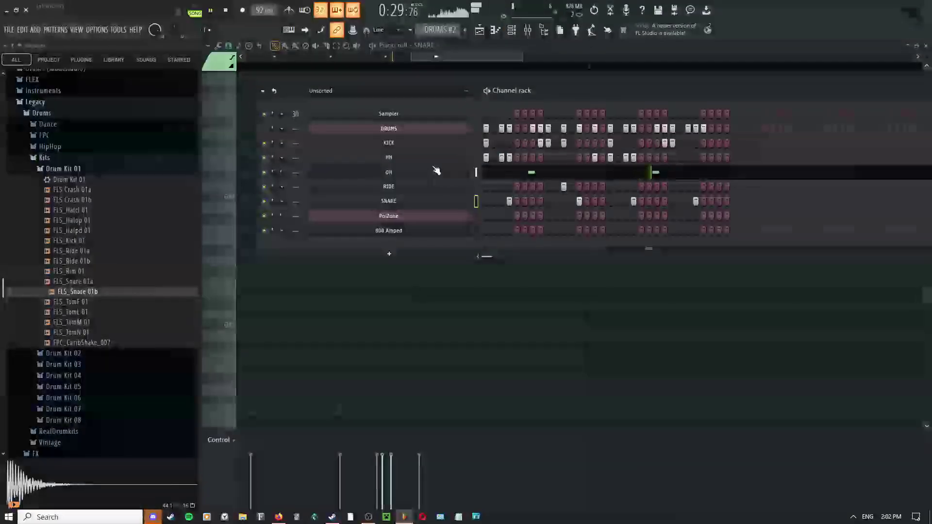
# - Audition the Drum Kit 01 samples in the browser, covering toms, snare, ride, kick, hats and crash
pyautogui.click(73, 312)
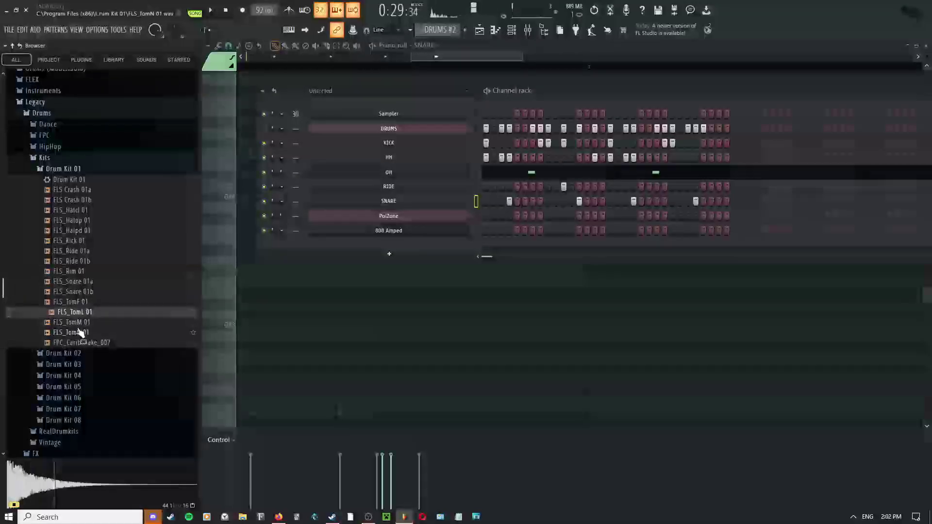
pyautogui.click(75, 322)
pyautogui.click(76, 332)
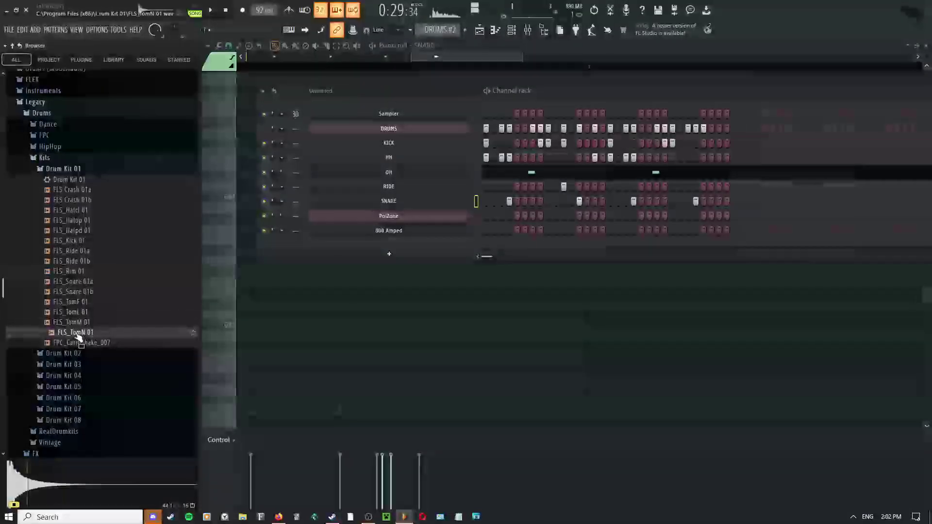
pyautogui.click(76, 323)
pyautogui.click(85, 291)
pyautogui.click(79, 261)
pyautogui.click(75, 241)
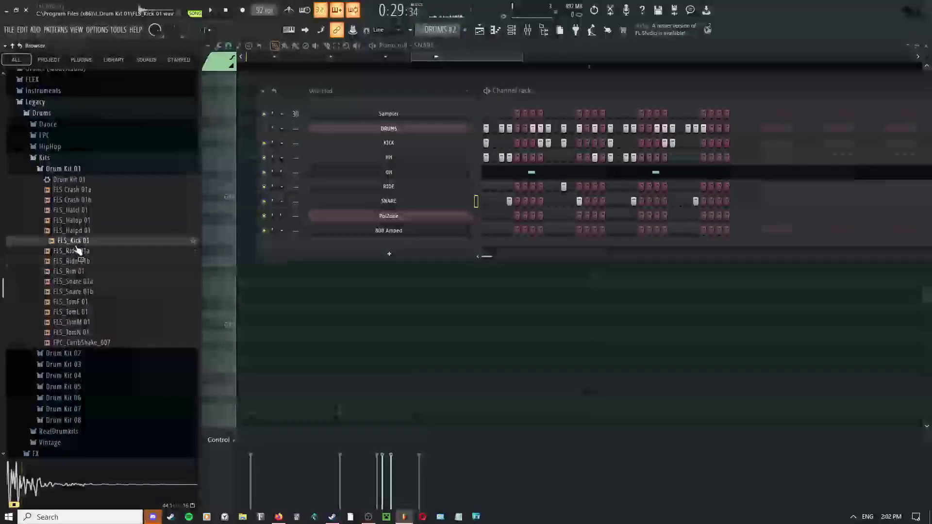
pyautogui.click(79, 231)
pyautogui.click(73, 220)
pyautogui.click(73, 210)
pyautogui.click(72, 190)
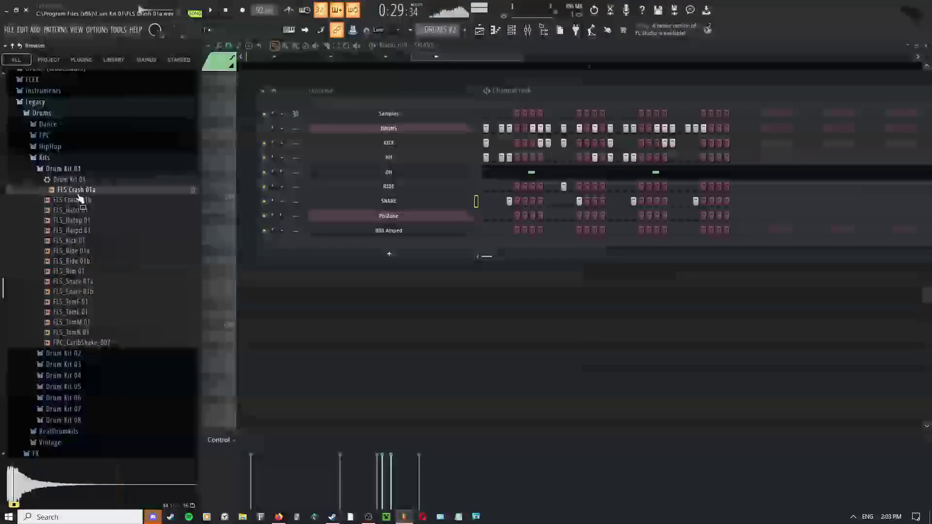
# - Expand Drum Kit 02 in the browser and audition its cymbal, hat, kick, snare and rim samples
pyautogui.click(75, 179)
pyautogui.click(68, 169)
pyautogui.click(65, 180)
pyautogui.click(62, 210)
pyautogui.click(65, 221)
pyautogui.click(65, 231)
pyautogui.click(64, 262)
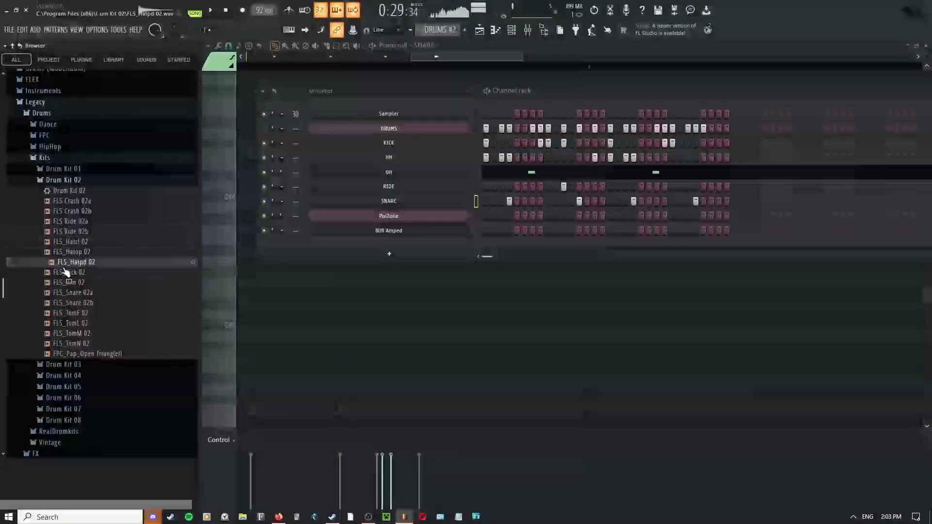
pyautogui.click(65, 272)
pyautogui.click(66, 292)
pyautogui.click(73, 284)
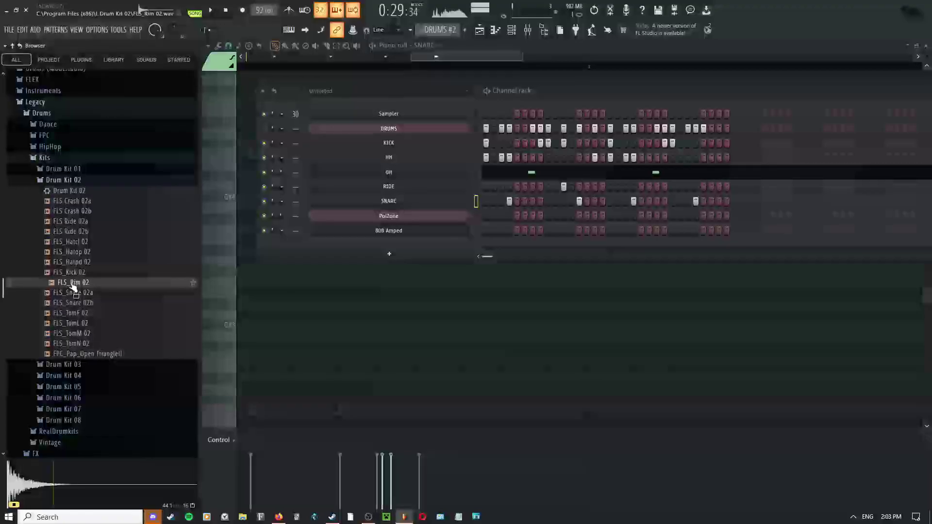
# - Add FLS_Rim 02 as a new channel below SNARE and paste the two cut notes into its piano roll
pyautogui.moveTo(437, 211); pyautogui.dragTo(442, 216)
pyautogui.rightClick(452, 218)
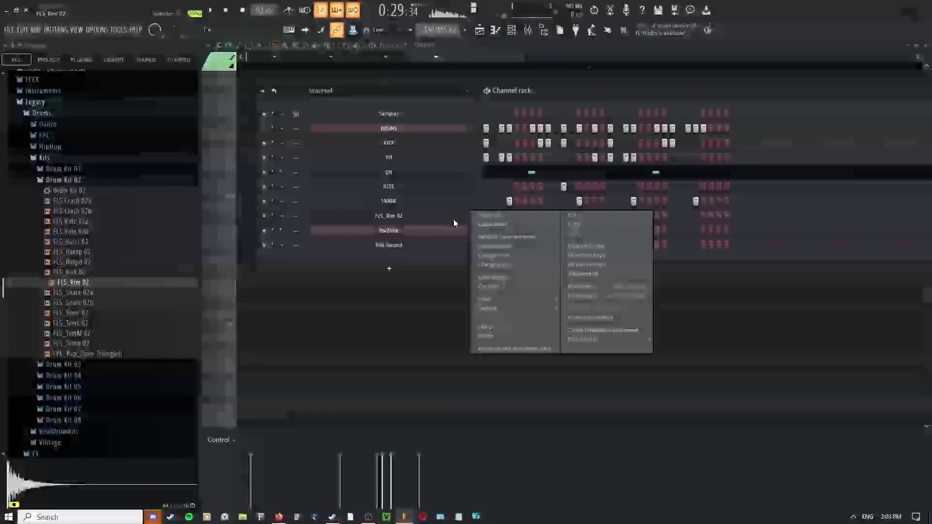
pyautogui.click(494, 217)
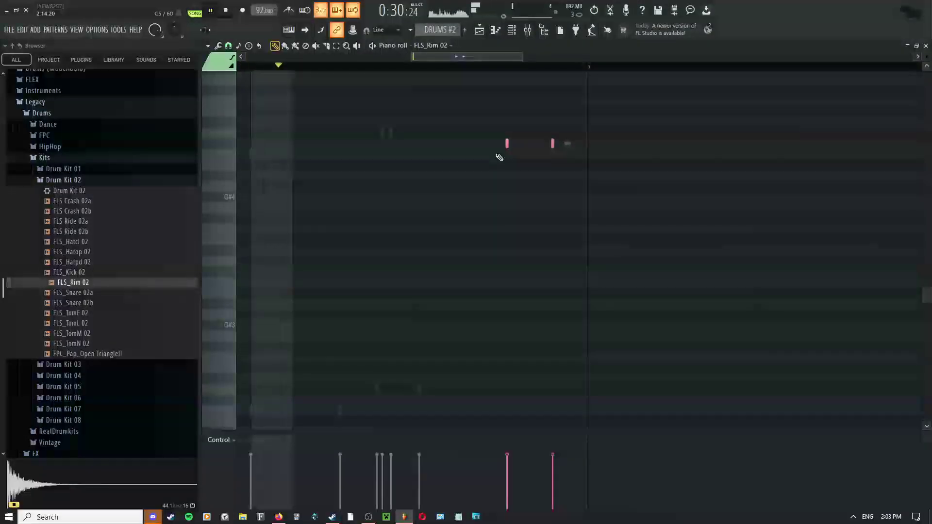
# - Transpose the two FLS_Rim 02 notes at the end of bar 2 up to D5
pyautogui.hotkey('shift', 'Up')
pyautogui.hotkey('shift', 'Up')
pyautogui.hotkey('shift', 'Down')
pyautogui.hotkey('shift', 'Left')
pyautogui.press('space')
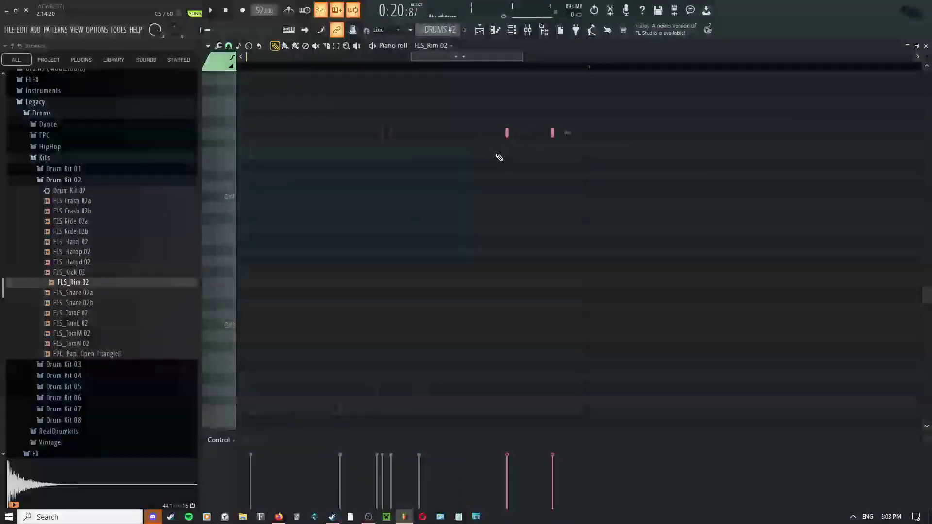
pyautogui.scroll(-2, 419, 212)
pyautogui.hotkey('alt', 't')
pyautogui.press('Escape')
pyautogui.hotkey('alt', 't')
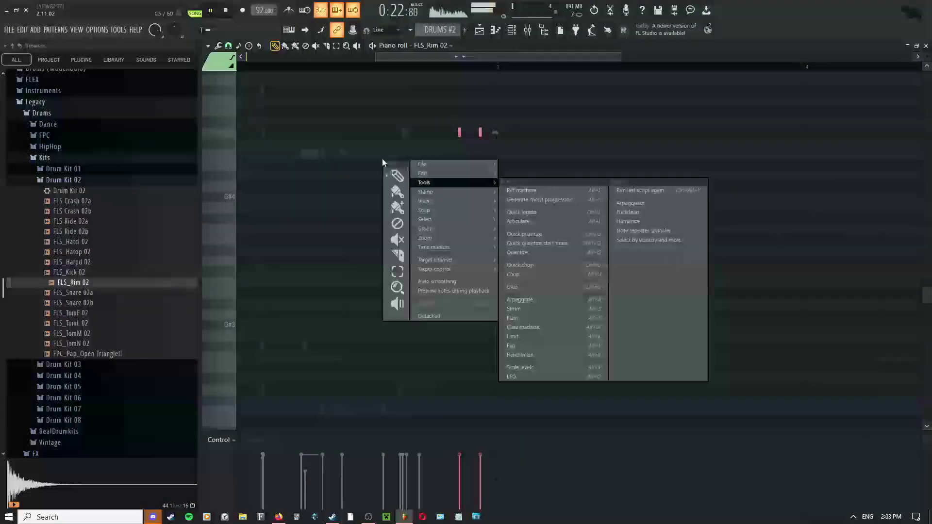
pyautogui.press('Escape')
pyautogui.scroll(1, 517, 270)
pyautogui.scroll(-3, 517, 269)
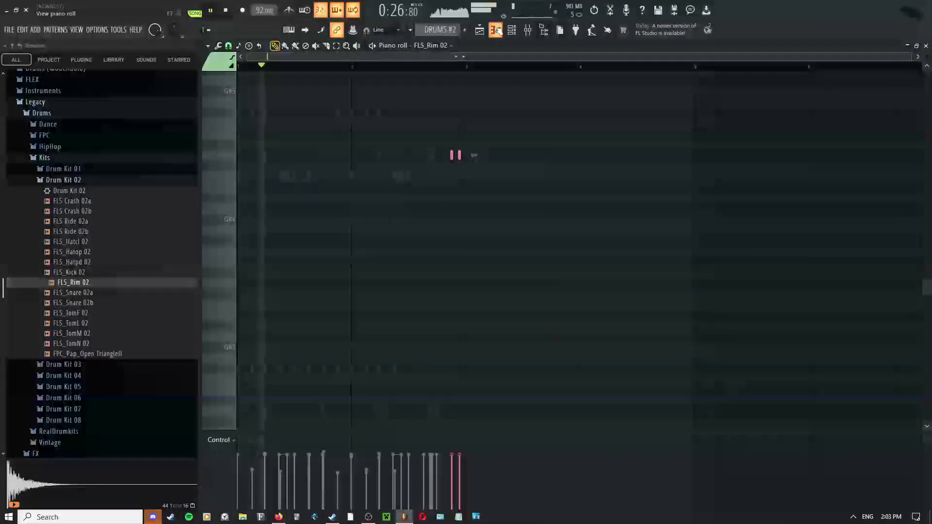
# - Play the arrangement around the DRUMS #2 section in the playlist and open its original DRUMS notes in the piano roll
pyautogui.click(479, 30)
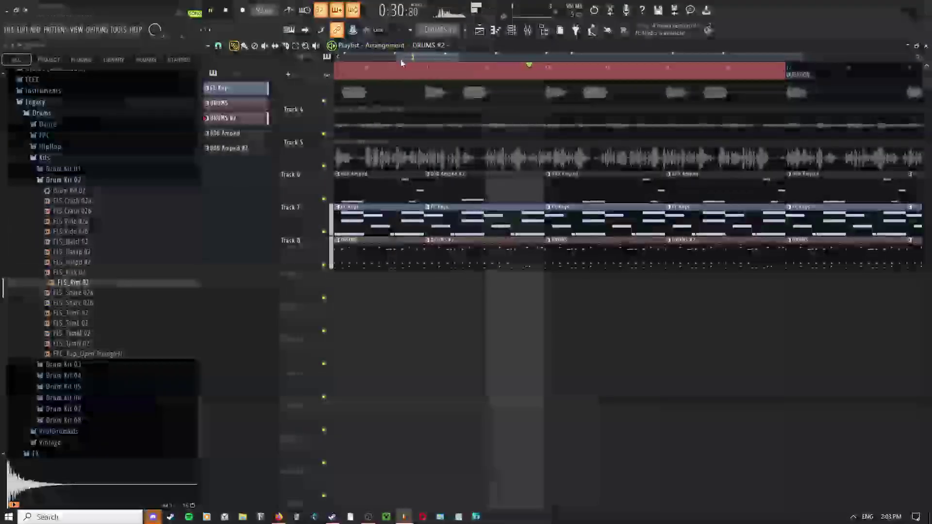
pyautogui.press('space')
pyautogui.click(546, 240)
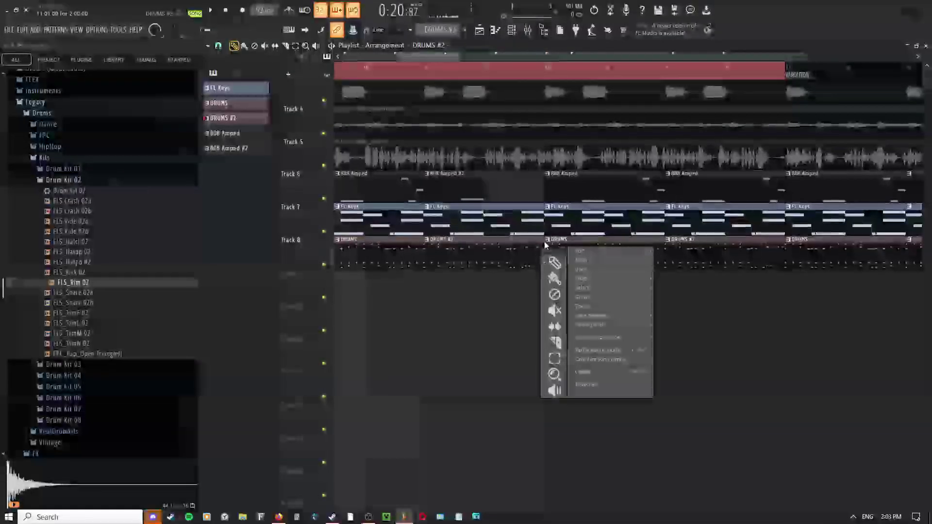
pyautogui.click(480, 108)
pyautogui.click(485, 73)
pyautogui.doubleClick(525, 248)
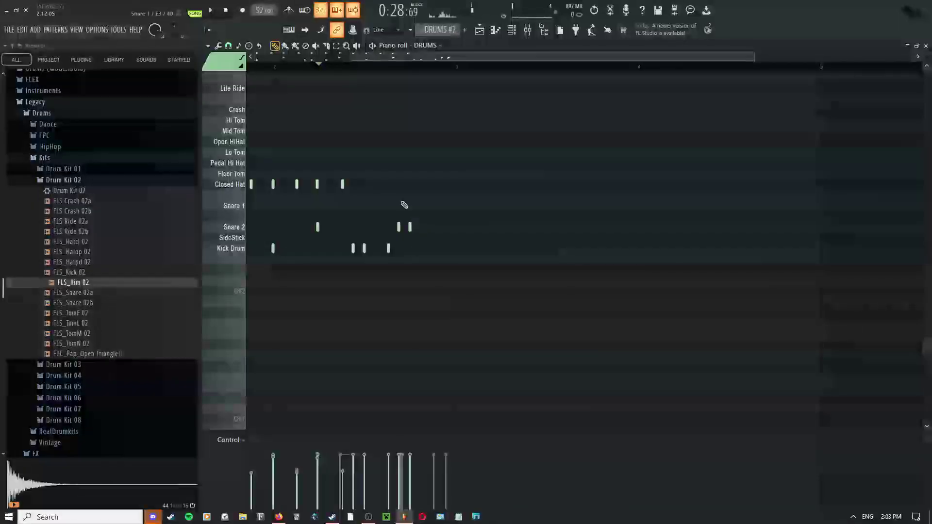
# - Examine the Kick Drum and Snare 2 hits at the end of bar 2 in the DRUMS piano roll while replaying the passage
pyautogui.moveTo(403, 204); pyautogui.dragTo(445, 251)
pyautogui.scroll(2, 444, 252)
pyautogui.middleClick(456, 250)
pyautogui.click(457, 250)
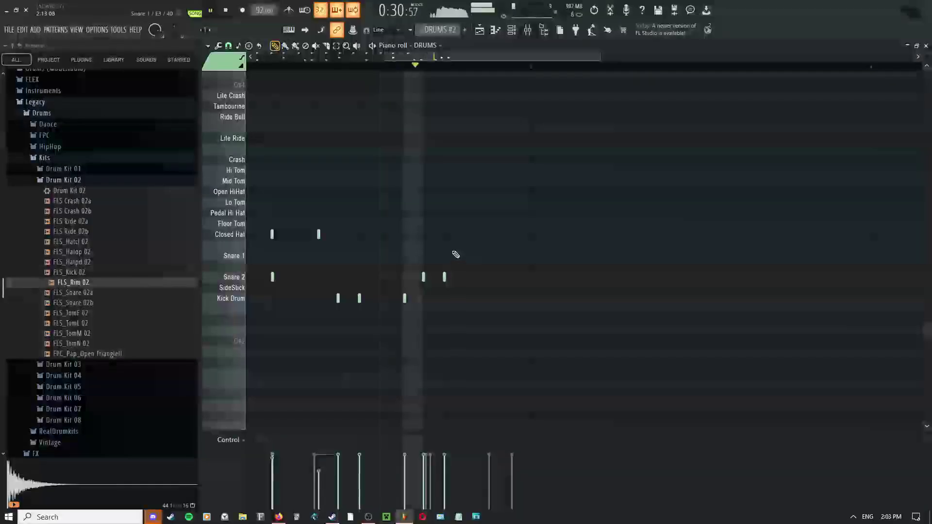
pyautogui.rightClick(468, 297)
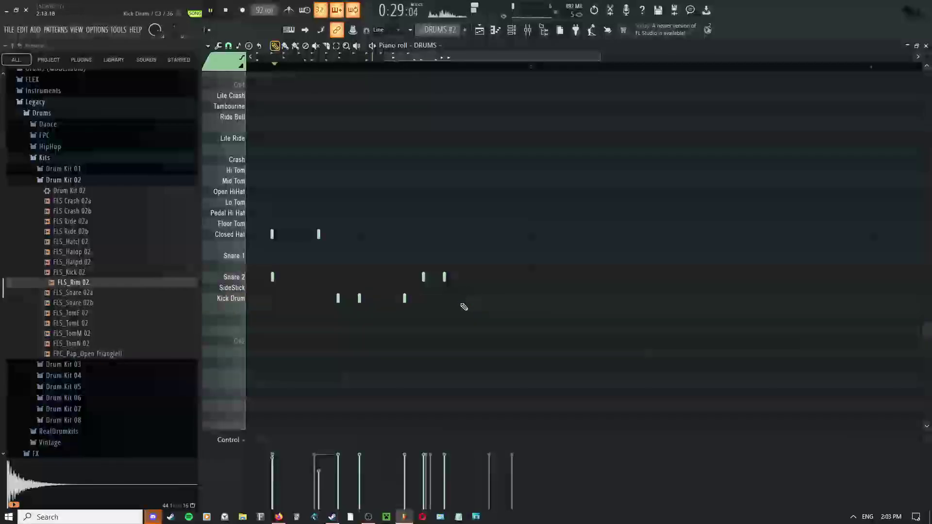
pyautogui.click(479, 29)
pyautogui.press('F7')
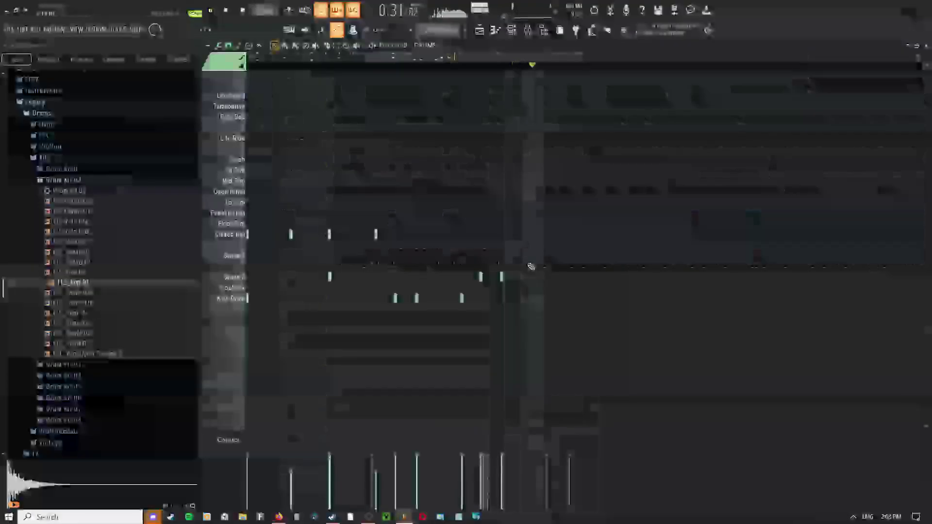
pyautogui.keyDown('ctrl'); pyautogui.scroll(2, 448, 241); pyautogui.keyUp('ctrl')
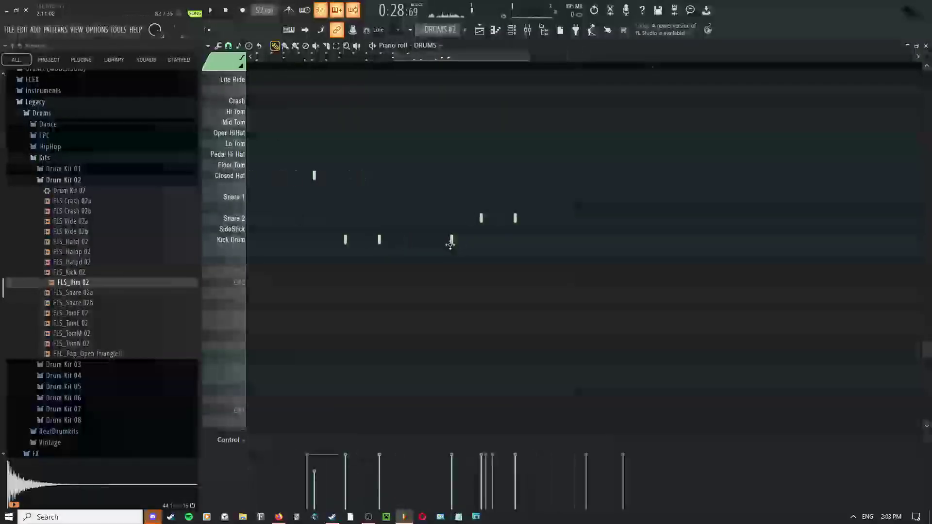
pyautogui.click(478, 30)
pyautogui.doubleClick(473, 248)
pyautogui.moveTo(473, 260); pyautogui.dragTo(438, 262)
pyautogui.scroll(1, 493, 141)
# - Add a C5 note to the KICK channel at step 14 of bar 2 in DRUMS #2 and play it back
pyautogui.press('F6')
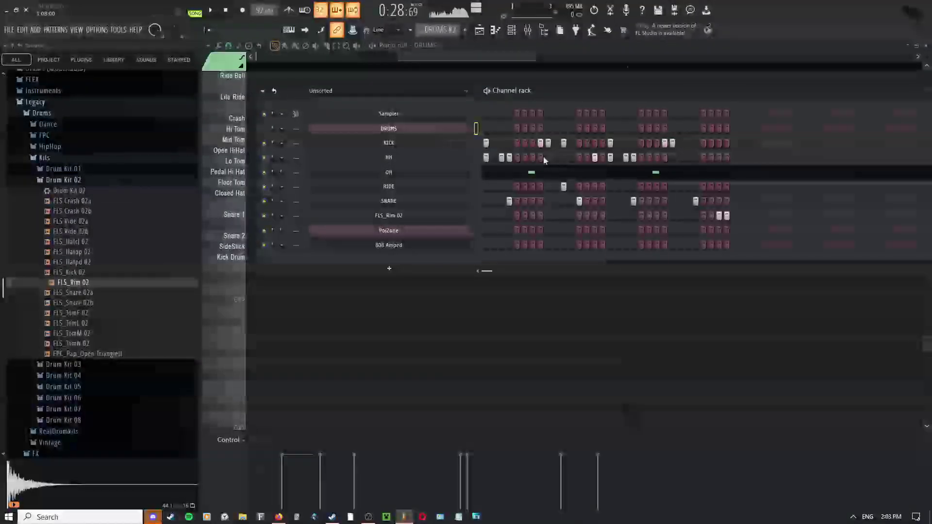
pyautogui.rightClick(457, 144)
pyautogui.click(491, 149)
pyautogui.scroll(-2, 558, 247)
pyautogui.moveTo(559, 247); pyautogui.dragTo(722, 312)
pyautogui.scroll(2, 721, 312)
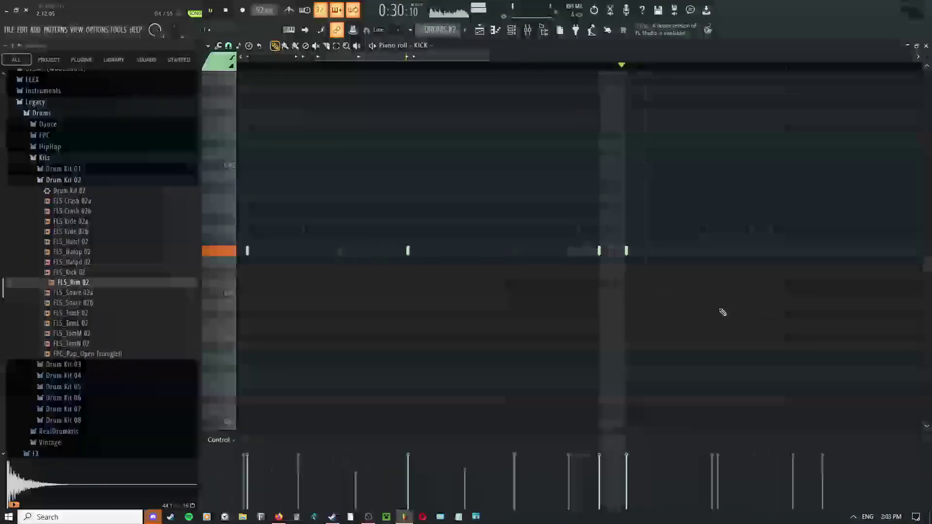
pyautogui.click(795, 253)
pyautogui.press('space')
pyautogui.moveTo(777, 254); pyautogui.dragTo(486, 269)
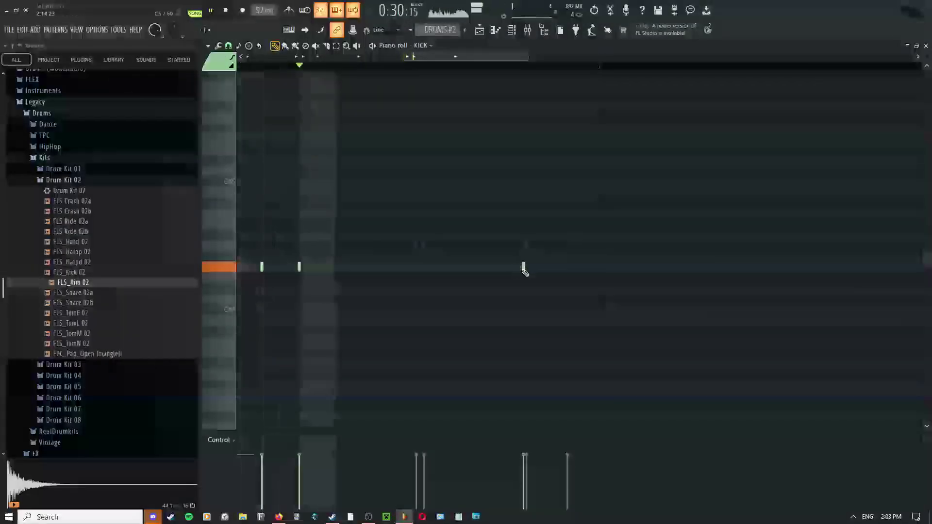
pyautogui.press('space')
pyautogui.press('space')
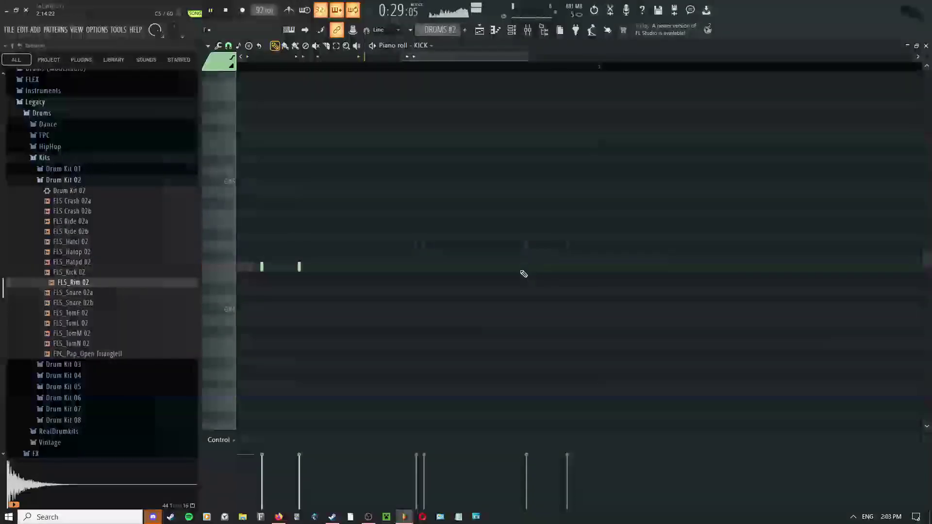
pyautogui.moveTo(485, 267); pyautogui.dragTo(490, 269)
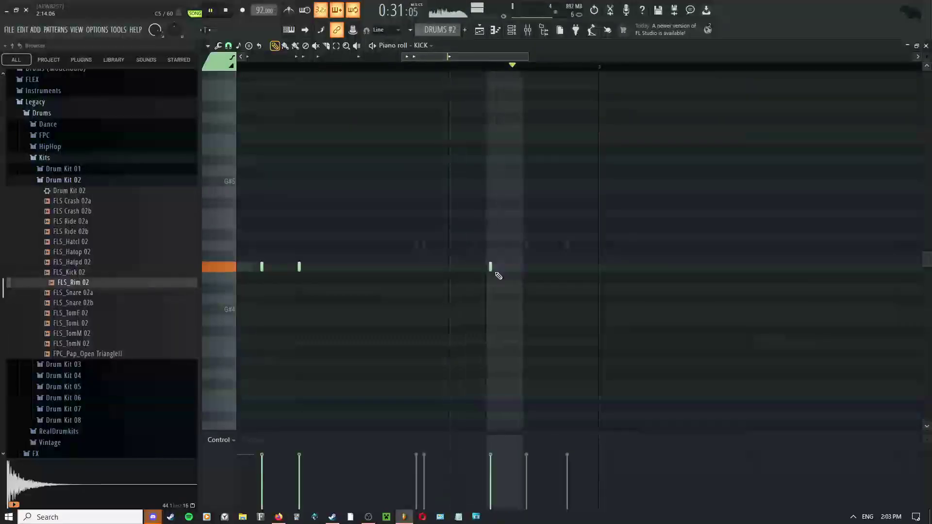
# - Move the first of the two closing rim notes to the SNARE channel, keeping only the last hit on FLS_Rim 02
pyautogui.doubleClick(424, 245)
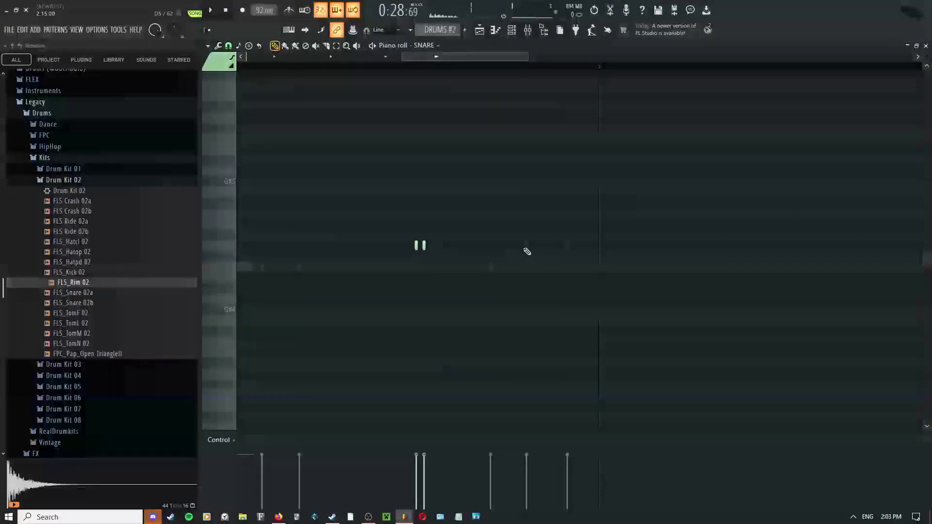
pyautogui.scroll(2, 527, 253)
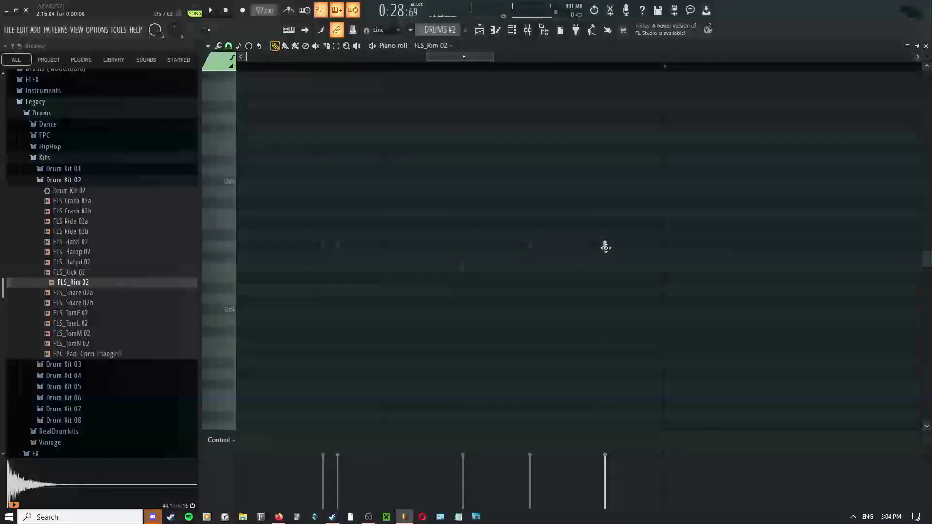
pyautogui.click(511, 30)
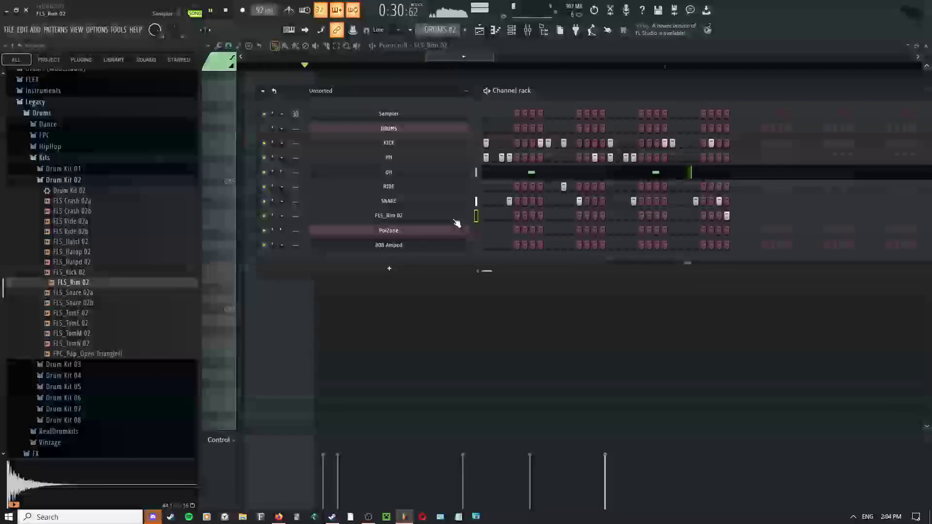
# - Try FLS_TomL 02 and FPC_Pap_Open TriangleII as replacement samples on the FLS_Rim 02 channel
pyautogui.click(82, 324)
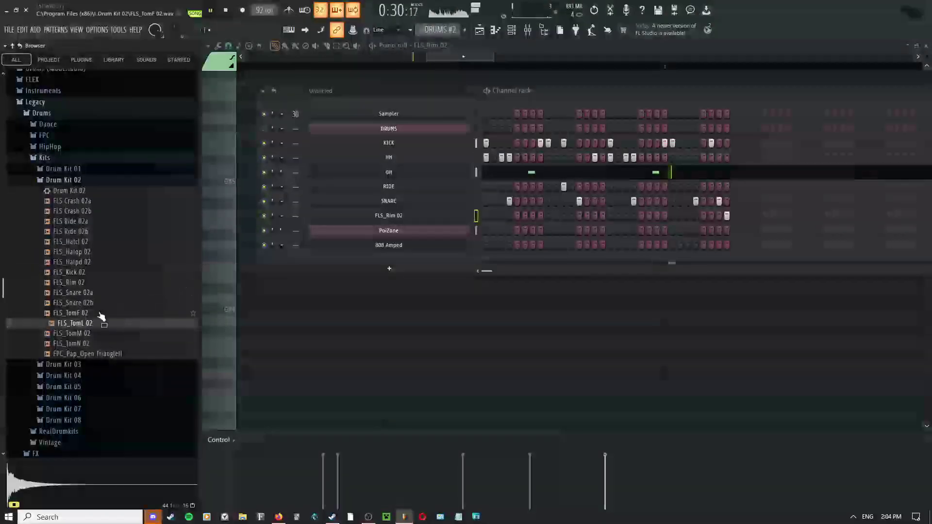
pyautogui.middleClick(78, 324)
pyautogui.press('space')
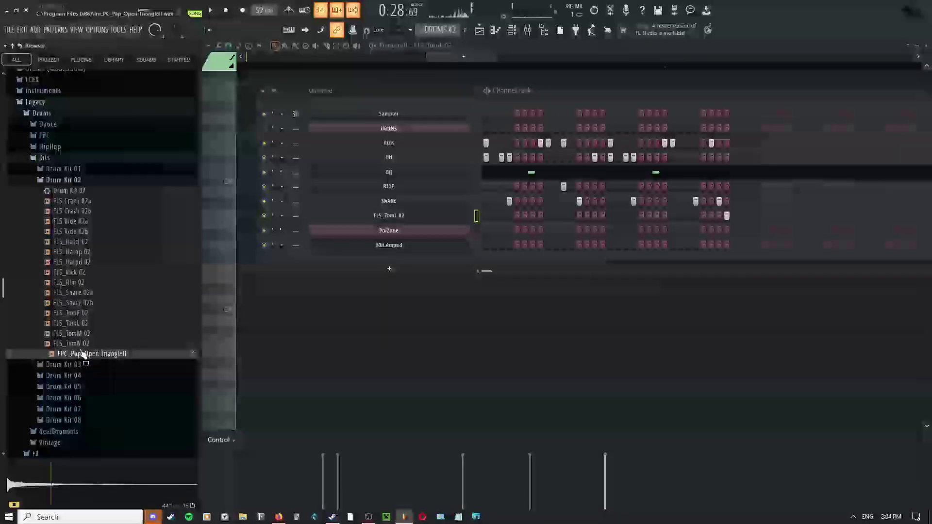
pyautogui.click(81, 345)
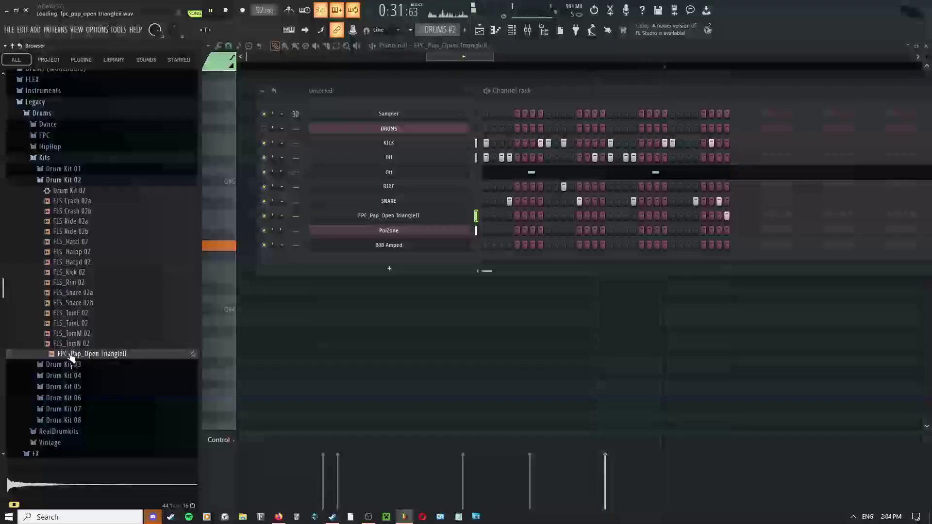
# - Audition the Drum Kit 02 snare samples and the overhead samples in Drum Kit 03
pyautogui.click(80, 293)
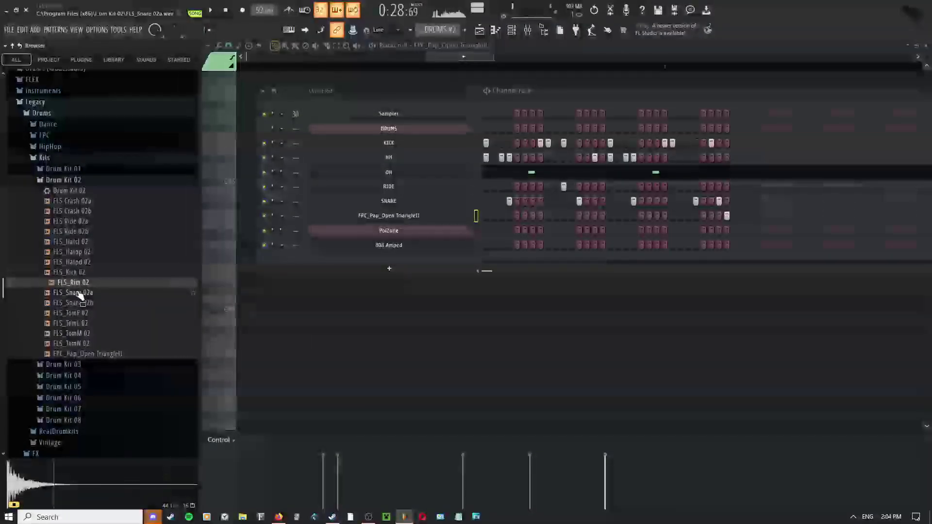
pyautogui.click(78, 302)
pyautogui.click(80, 292)
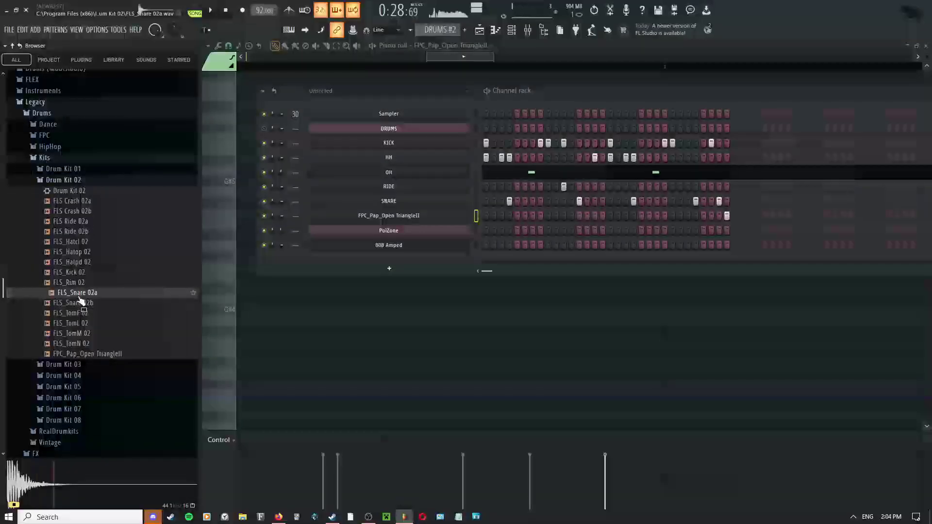
pyautogui.click(72, 222)
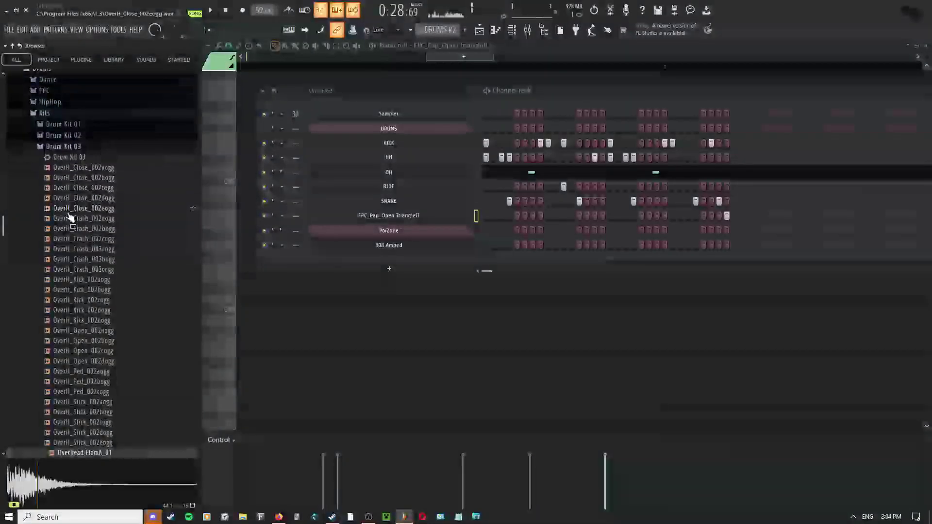
pyautogui.press('Down')
pyautogui.press('Down')
pyautogui.press('Down')
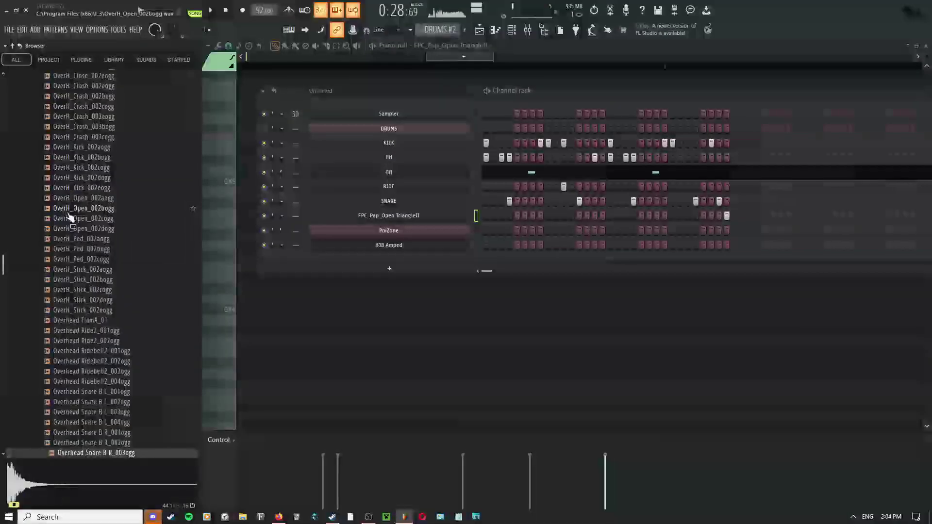
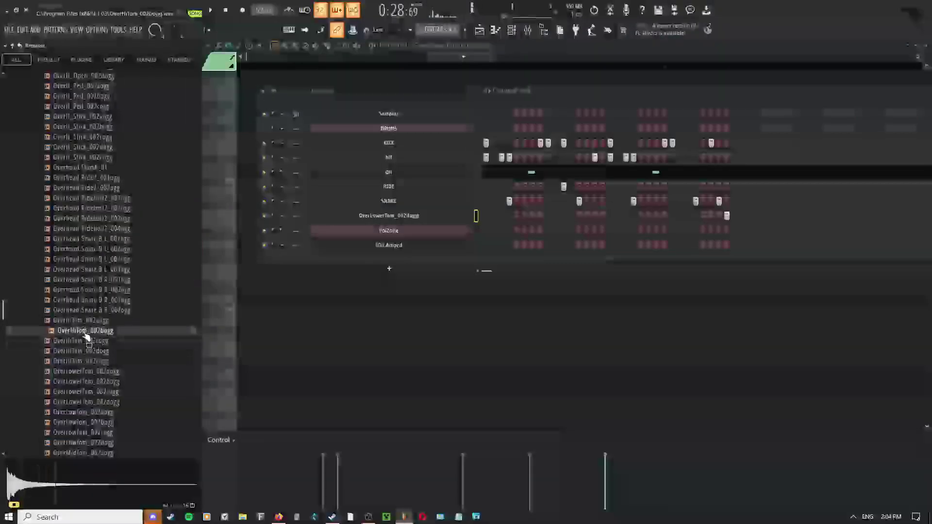
# - Load OverHiTom_002eogg into the channel below SNARE and rename the channel HI TOM
pyautogui.press('space')
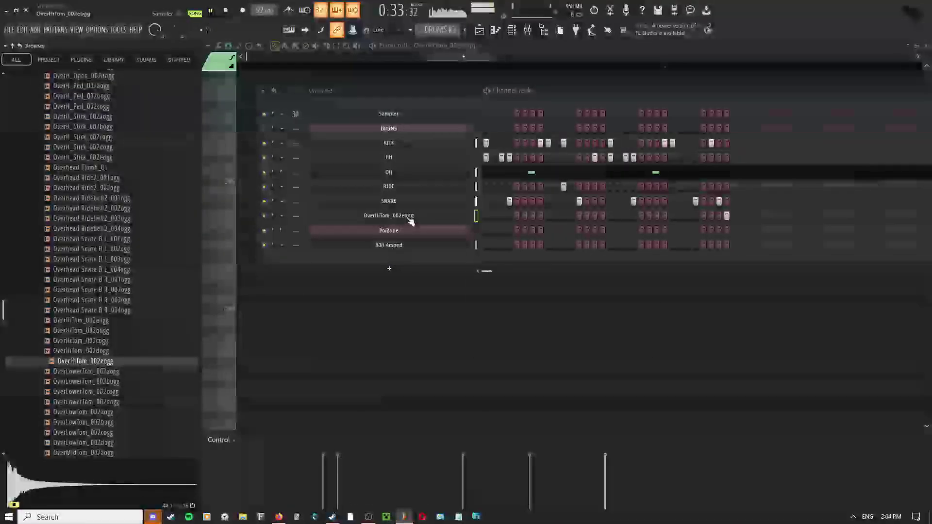
pyautogui.press('F2')
pyautogui.write('HI')
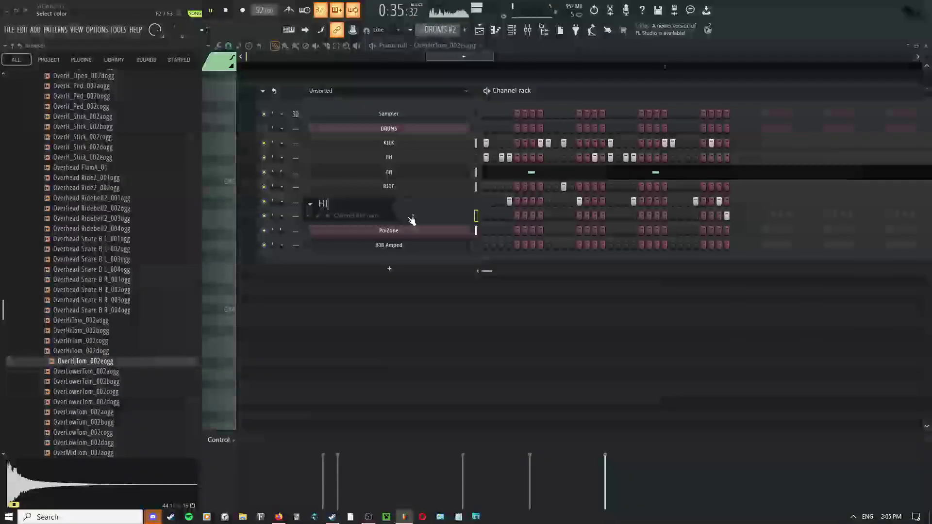
pyautogui.write(' TOM')
pyautogui.press('Return')
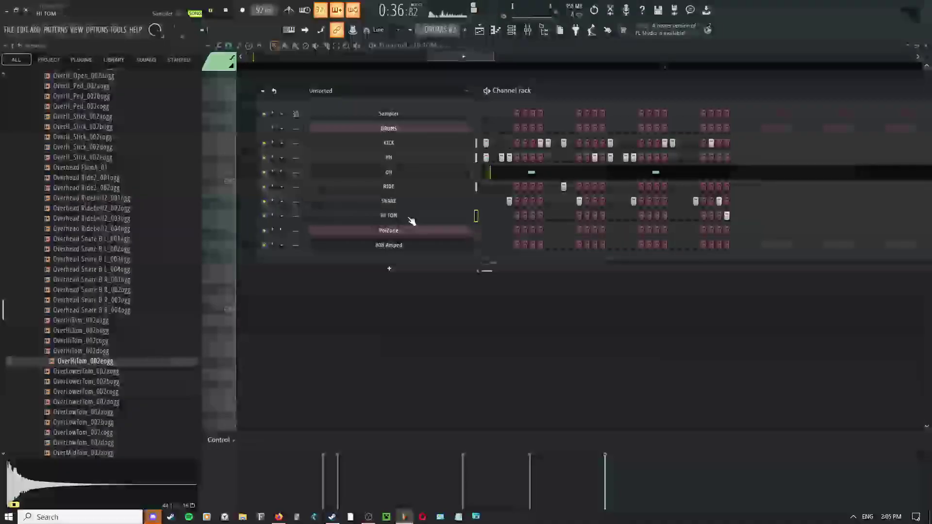
# - Open the 808 Amped pattern in the piano roll and delete the short C#4 and G4 notes closing bar 2
pyautogui.click(478, 30)
pyautogui.scroll(-2, 570, 196)
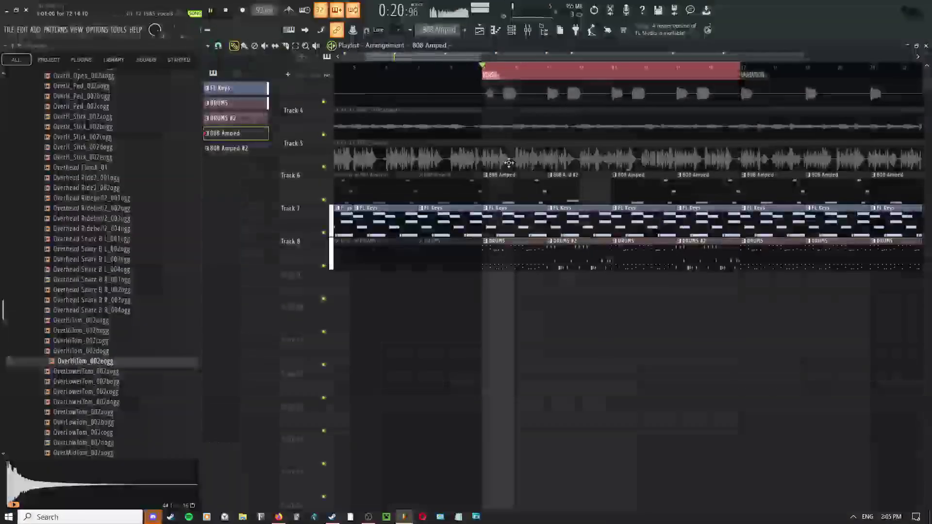
pyautogui.doubleClick(516, 191)
pyautogui.rightClick(400, 197)
pyautogui.click(415, 228)
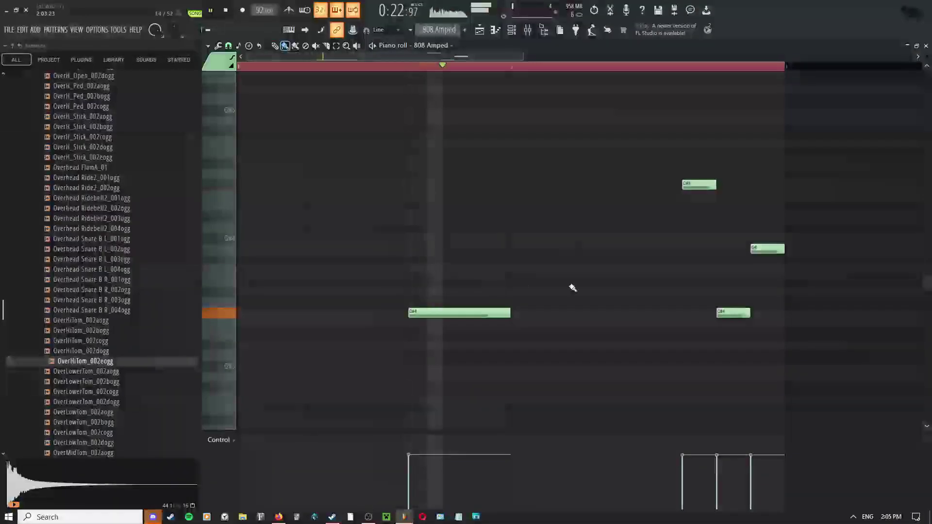
pyautogui.hscroll(3, 571, 287)
pyautogui.rightClick(522, 288)
pyautogui.rightClick(558, 223)
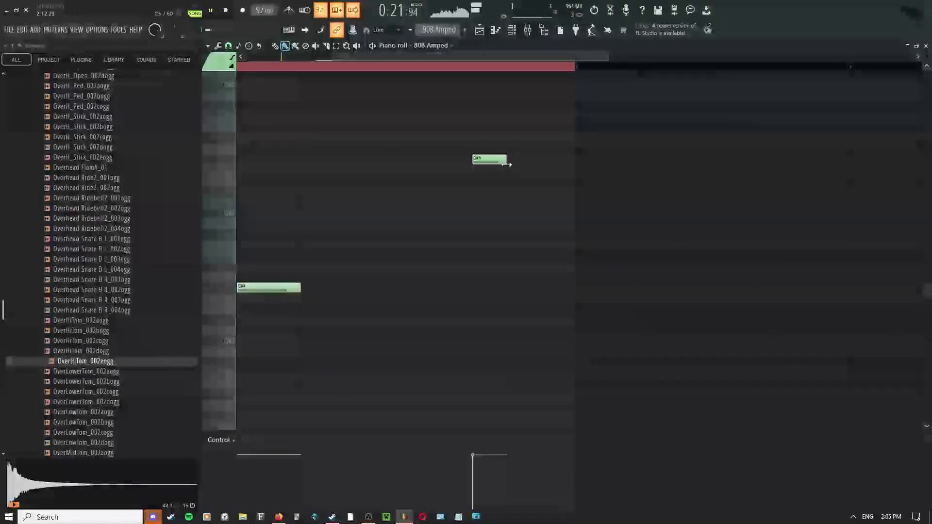
# - Try a D4 slide note over the long C#4 note in the 808 Amped pattern and play it back
pyautogui.hscroll(-3, 438, 279)
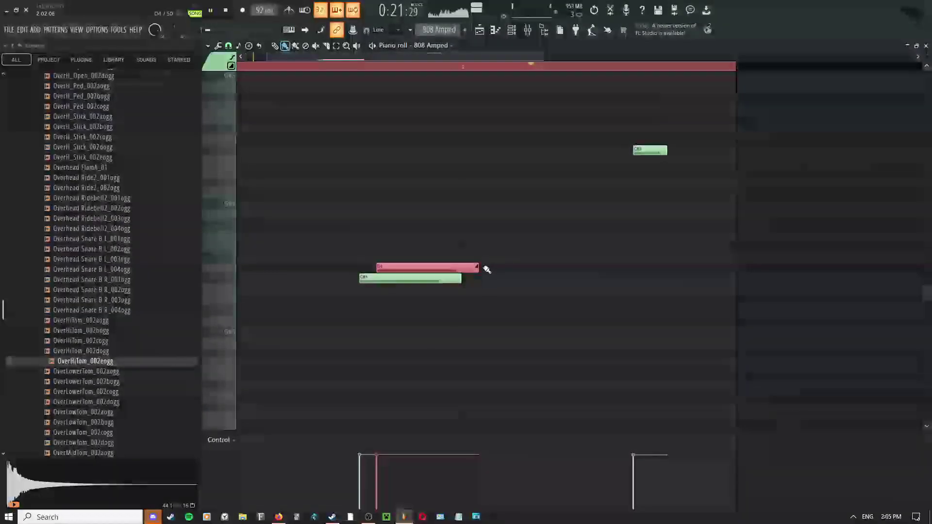
pyautogui.scroll(-3, 421, 276)
pyautogui.press('space')
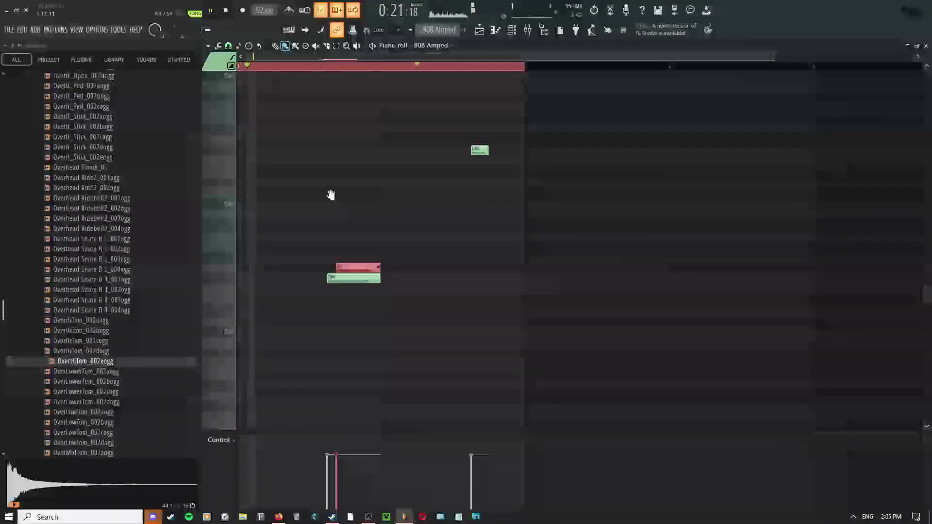
pyautogui.rightClick(335, 203)
pyautogui.click(349, 231)
pyautogui.rightClick(353, 214)
pyautogui.click(357, 215)
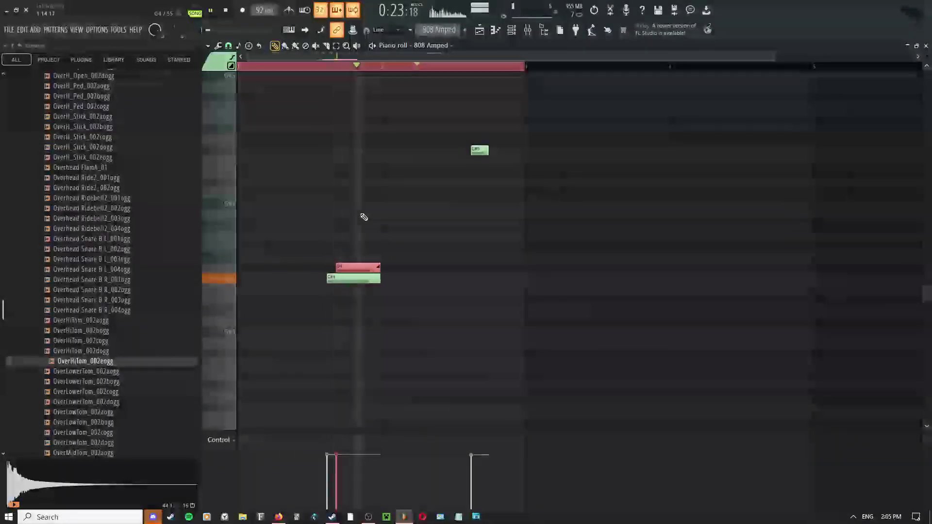
# - Try shortening the D4 slide note above the long C#4 note, and delete it
pyautogui.scroll(2, 363, 269)
pyautogui.press('space')
pyautogui.moveTo(392, 268); pyautogui.dragTo(345, 267)
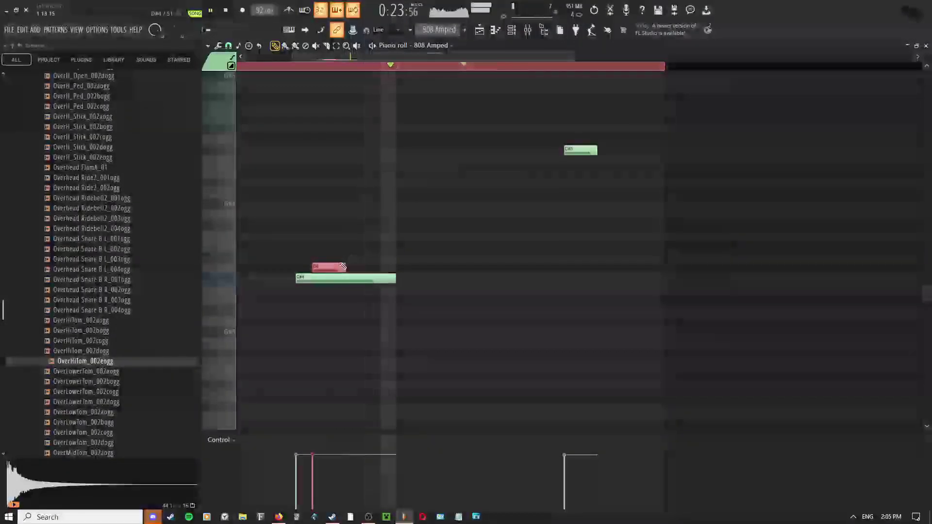
pyautogui.moveTo(348, 267); pyautogui.dragTo(328, 268)
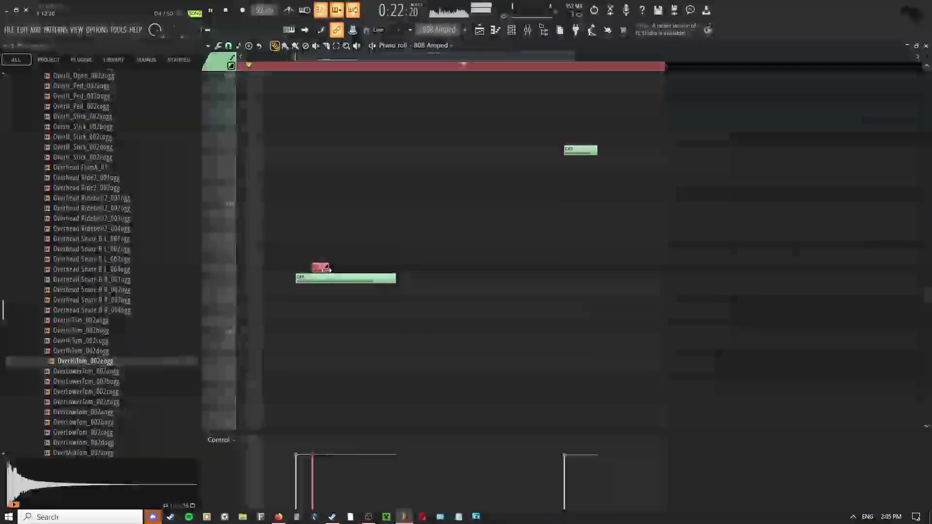
pyautogui.rightClick(327, 269)
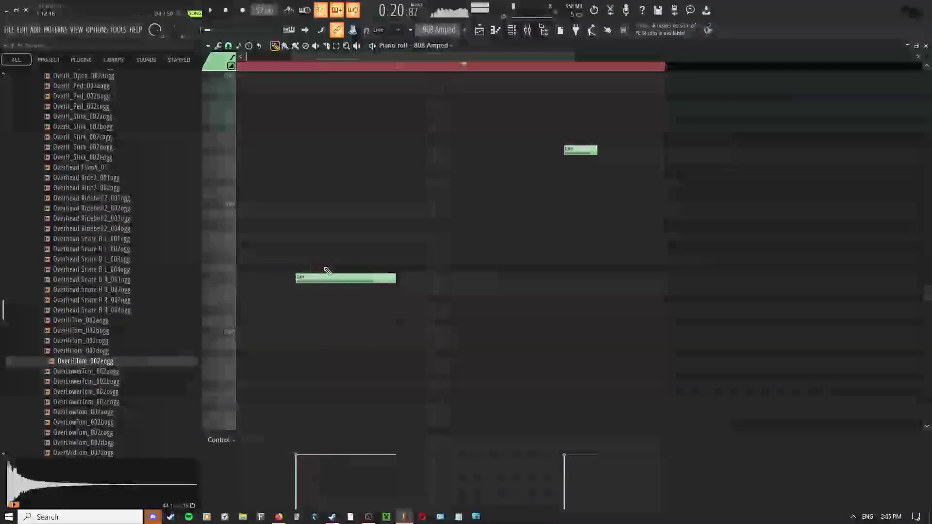
# - Add a short G#4 note at the end of bar 2 in the 808 Amped pattern and play it back
pyautogui.scroll(-2, 320, 246)
pyautogui.middleClick(317, 214)
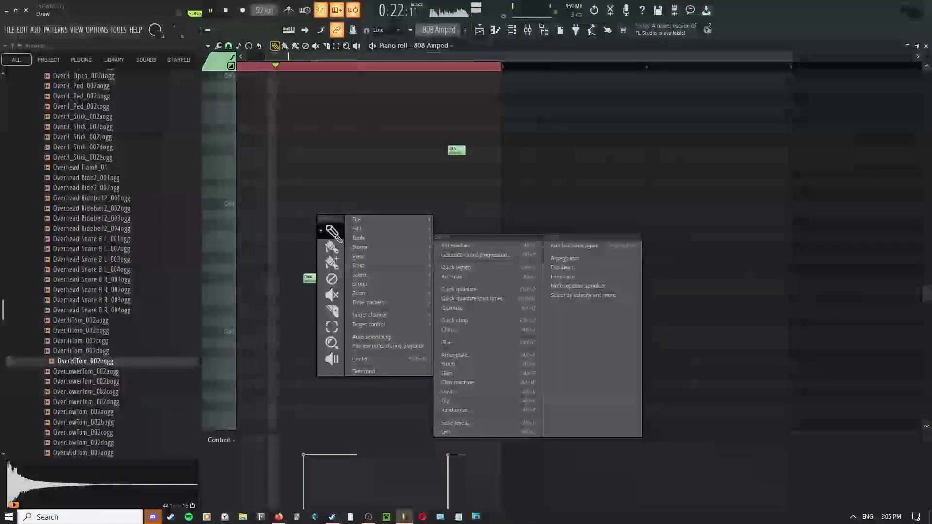
pyautogui.click(334, 239)
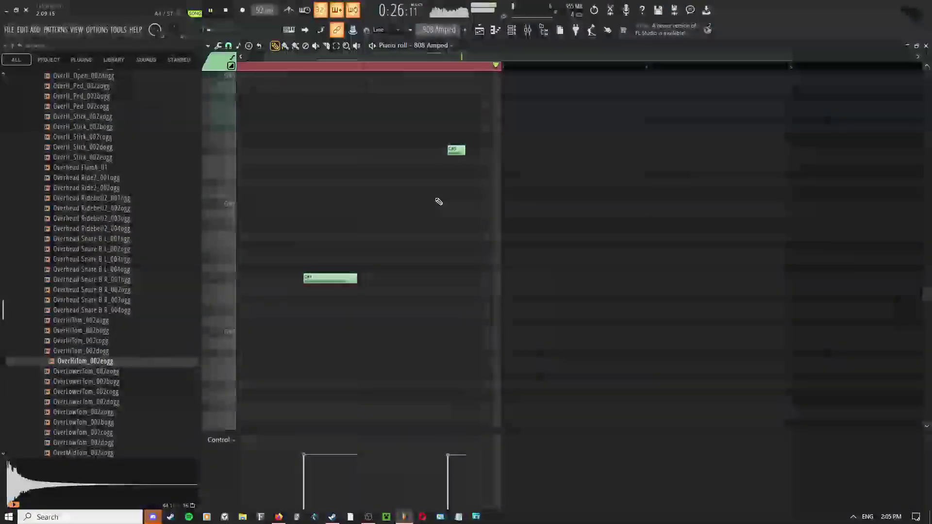
pyautogui.press('space')
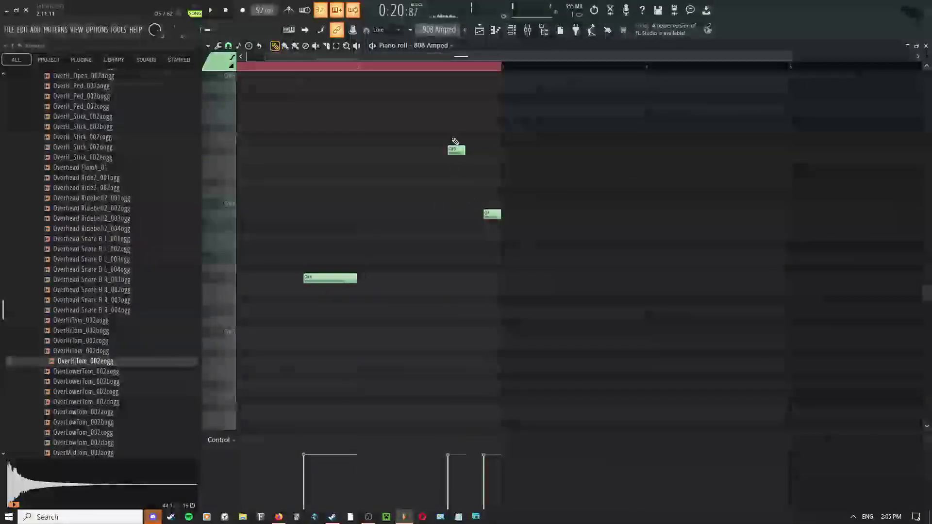
pyautogui.moveTo(497, 218); pyautogui.dragTo(491, 204)
pyautogui.press('space')
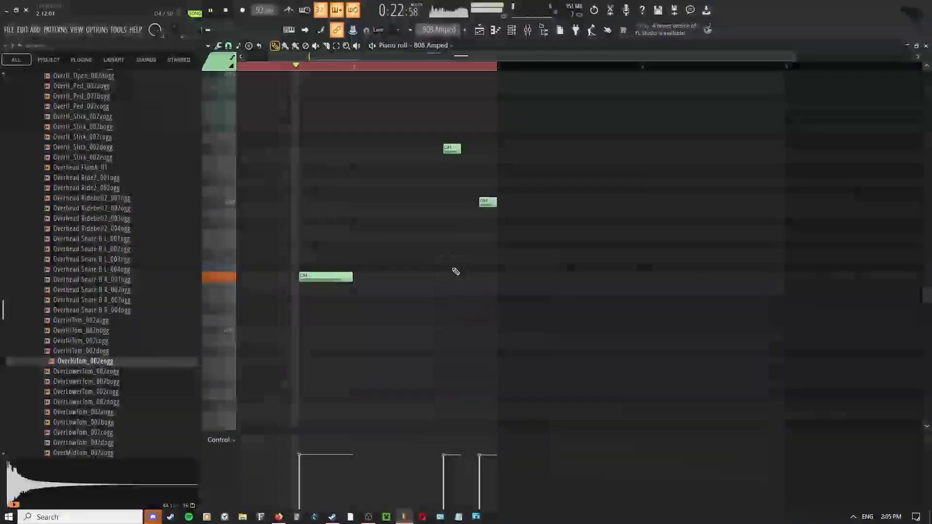
pyautogui.press('space')
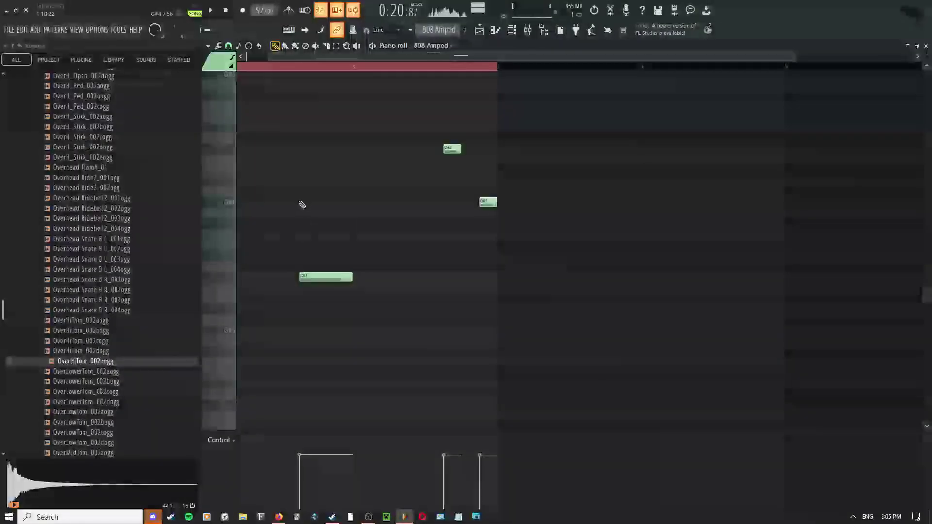
# - Set the piano roll's scale highlighting to F with the Minor Natural (Aeolian) scale
pyautogui.moveTo(299, 198); pyautogui.dragTo(377, 208)
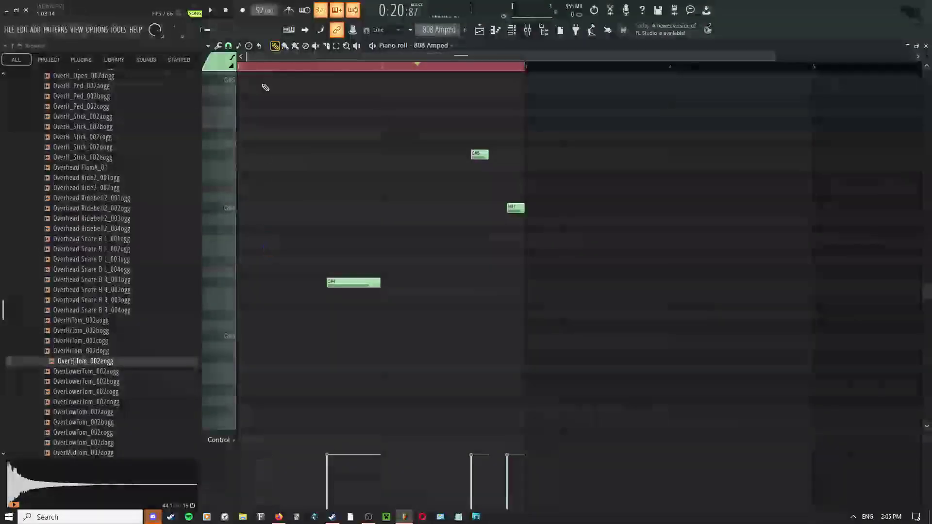
pyautogui.click(208, 46)
pyautogui.moveTo(223, 93)
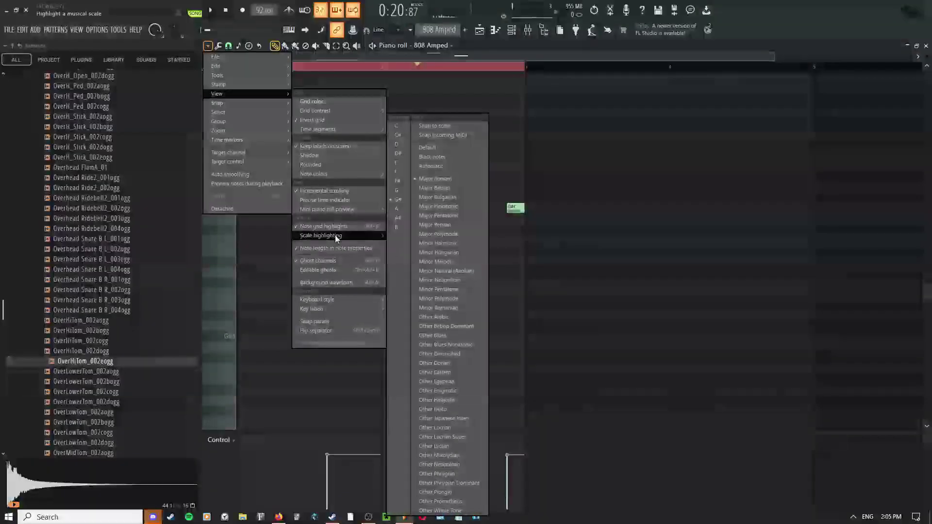
pyautogui.moveTo(340, 236)
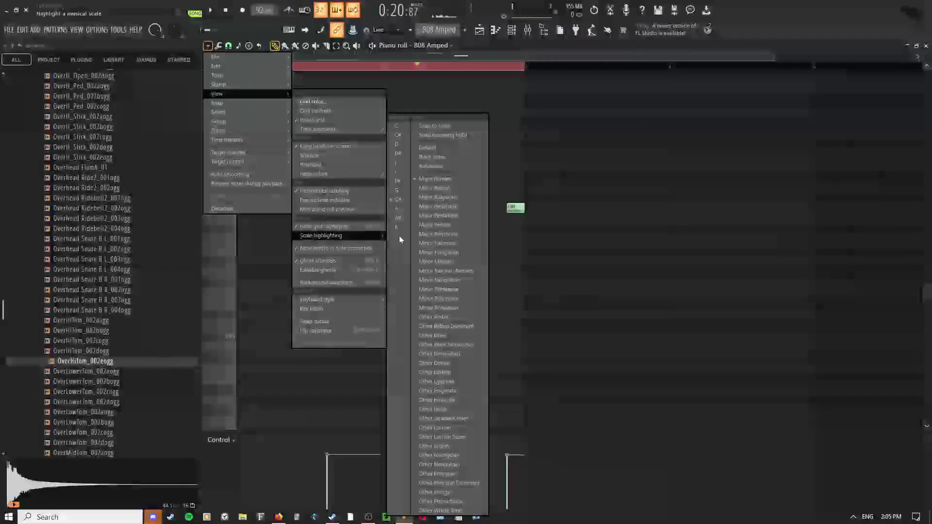
pyautogui.click(394, 174)
pyautogui.click(208, 46)
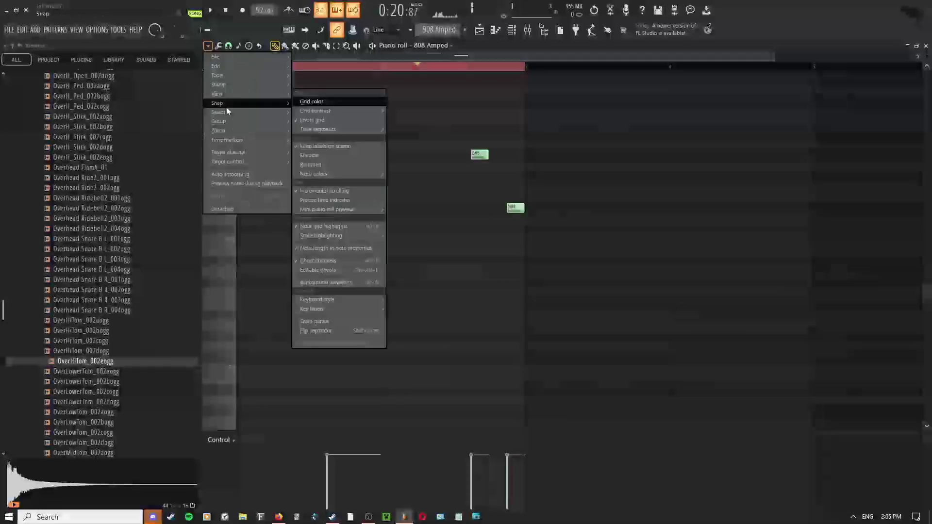
pyautogui.moveTo(226, 94)
pyautogui.moveTo(339, 235)
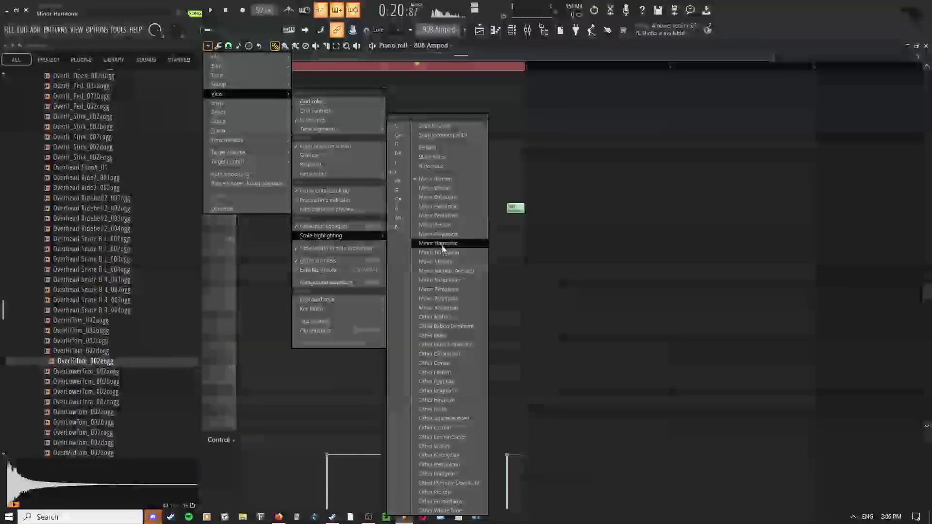
pyautogui.click(439, 271)
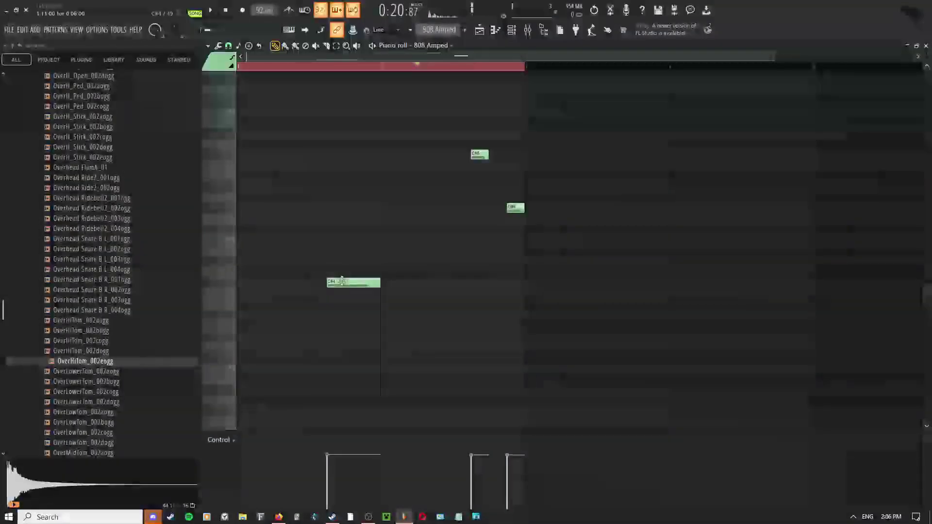
# - Try an F4 note above the long C#4 note and F4, G#4, A#4, C#5 and F5 notes directly after it
pyautogui.click(319, 242)
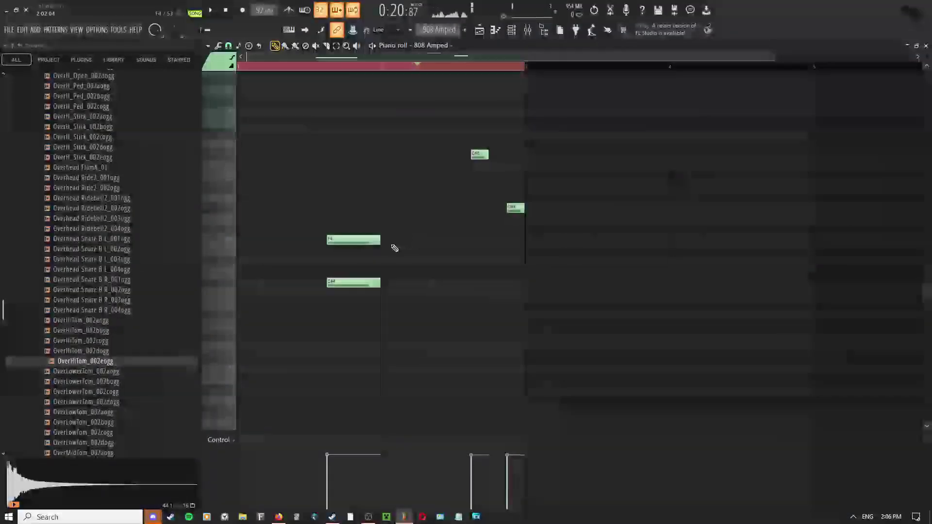
pyautogui.click(382, 241)
pyautogui.click(381, 219)
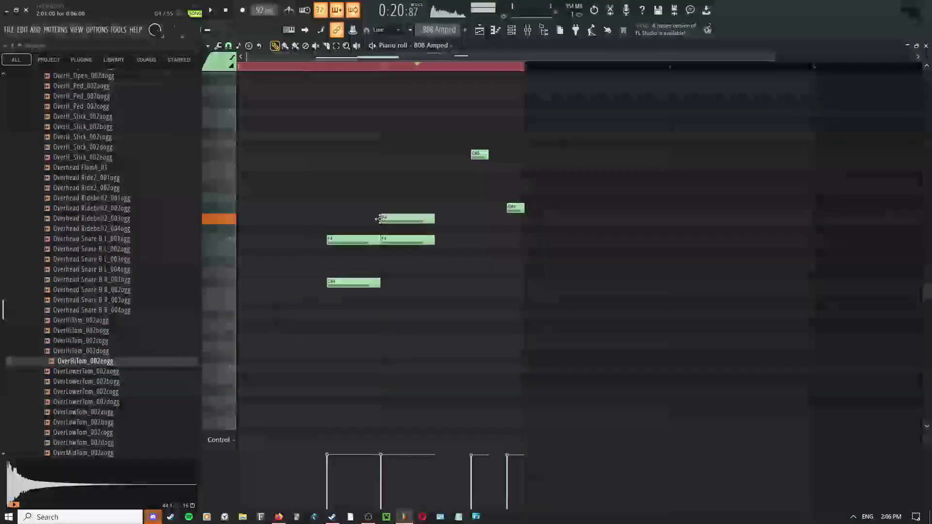
pyautogui.rightClick(386, 218)
pyautogui.click(382, 208)
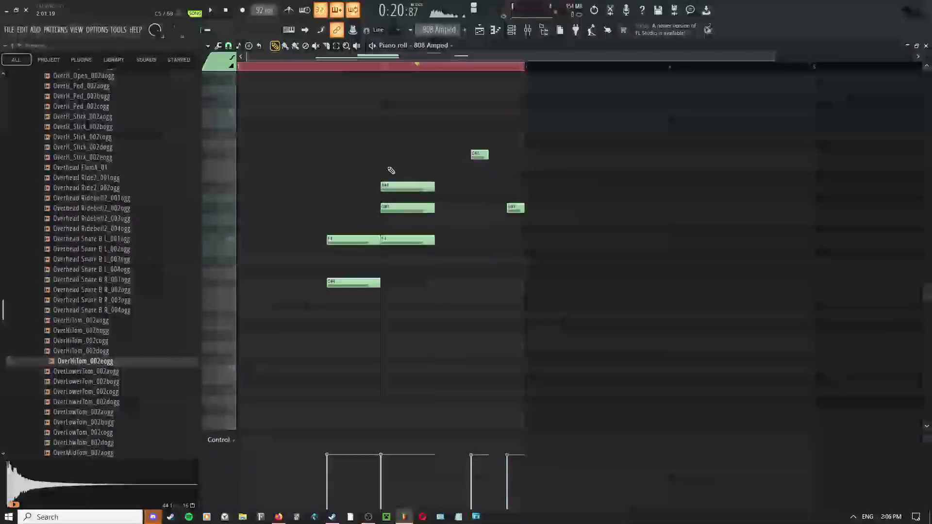
pyautogui.click(382, 153)
pyautogui.rightClick(384, 132)
pyautogui.click(382, 111)
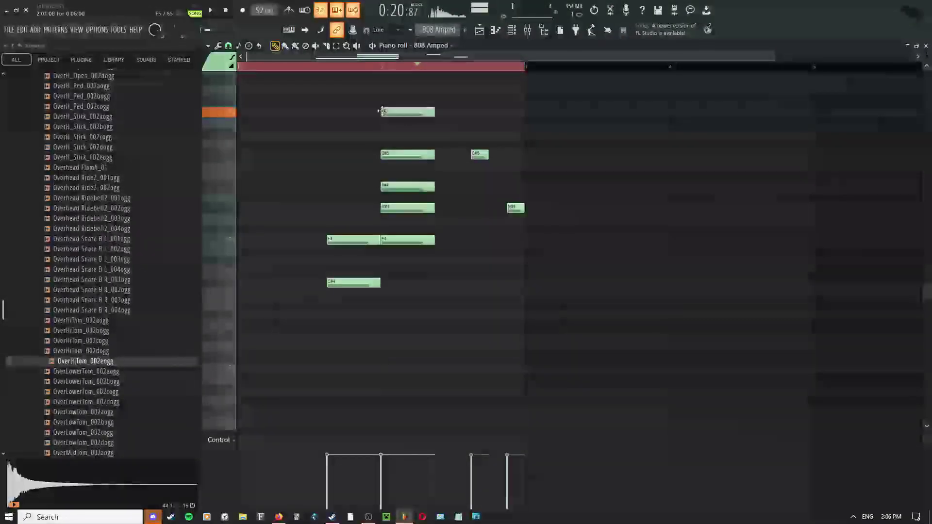
# - Delete the trial notes around the long C#4, trying the A#4 note further along bar 2 during playback
pyautogui.rightClick(388, 208)
pyautogui.rightClick(386, 240)
pyautogui.rightClick(374, 240)
pyautogui.moveTo(403, 186)
pyautogui.mouseDown()
pyautogui.moveTo(475, 179)
pyautogui.moveTo(466, 180)
pyautogui.mouseUp()
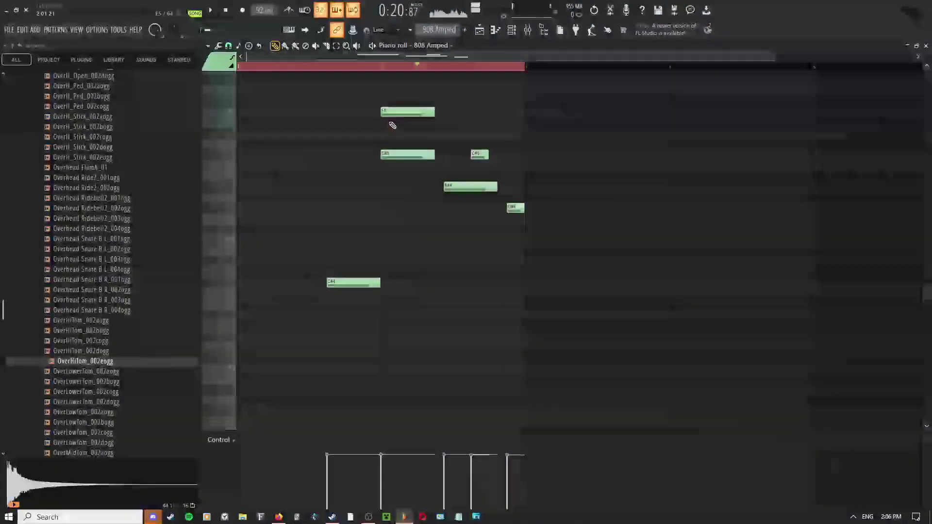
pyautogui.press('space')
pyautogui.rightClick(461, 187)
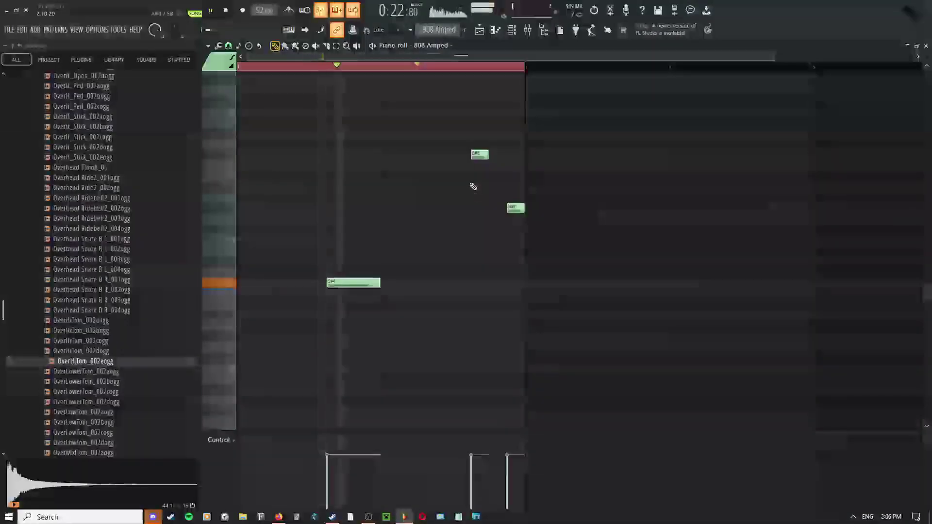
# - Rework the closing notes of 808 Amped into a run of short C#5, C#4 and F4 notes ending bar 2
pyautogui.click(469, 189)
pyautogui.rightClick(479, 154)
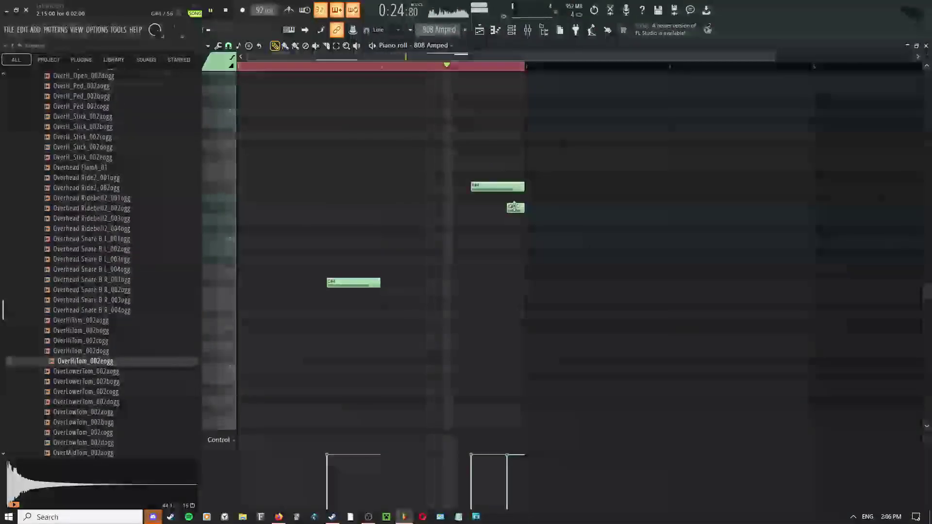
pyautogui.moveTo(501, 197); pyautogui.dragTo(493, 165)
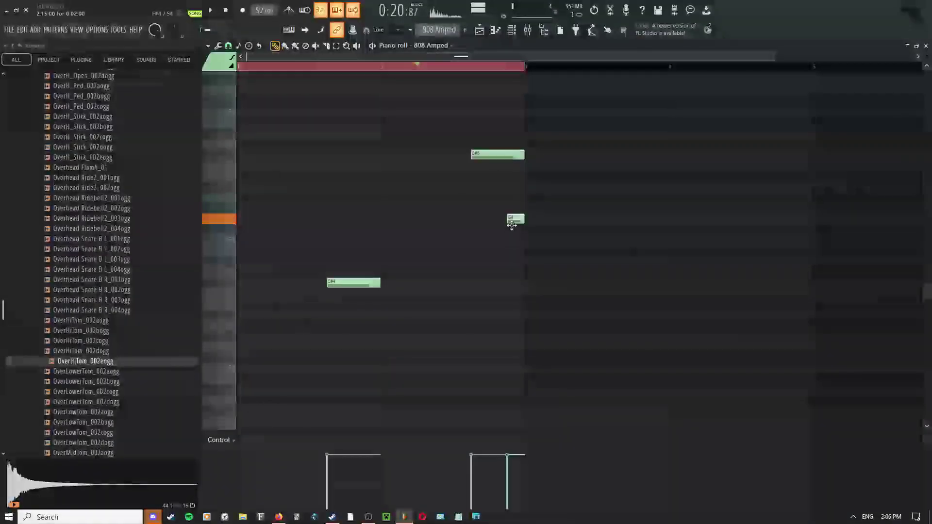
pyautogui.moveTo(522, 154)
pyautogui.mouseDown()
pyautogui.moveTo(489, 156)
pyautogui.moveTo(506, 158)
pyautogui.mouseUp()
pyautogui.moveTo(507, 193); pyautogui.dragTo(454, 257)
pyautogui.scroll(2, 471, 251)
pyautogui.moveTo(471, 172); pyautogui.dragTo(442, 173)
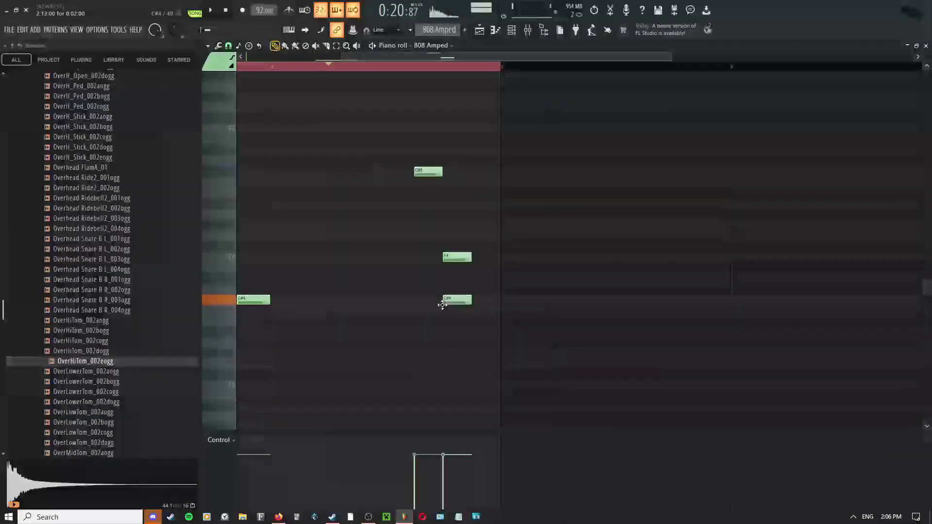
# - Review the reworked ending of the 808 Amped pattern during playback
pyautogui.scroll(-2, 420, 265)
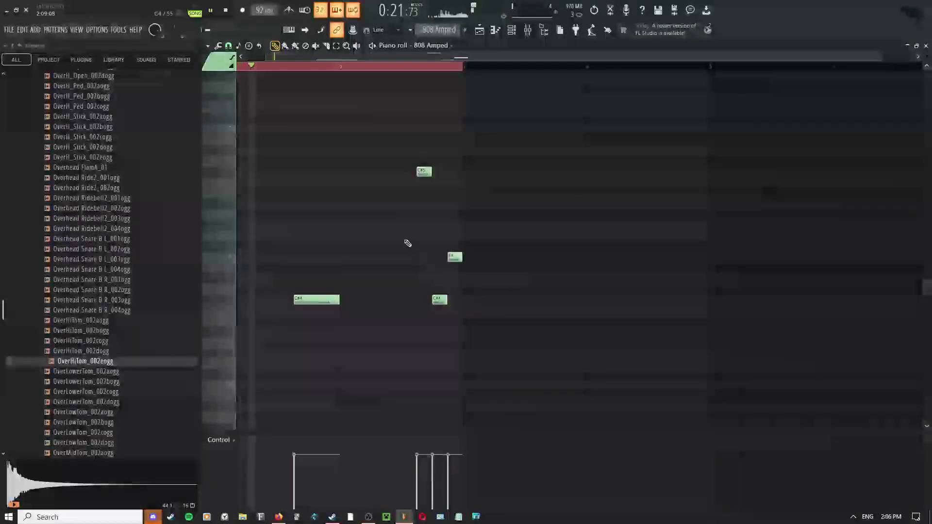
pyautogui.rightClick(403, 239)
pyautogui.click(397, 255)
pyautogui.rightClick(356, 234)
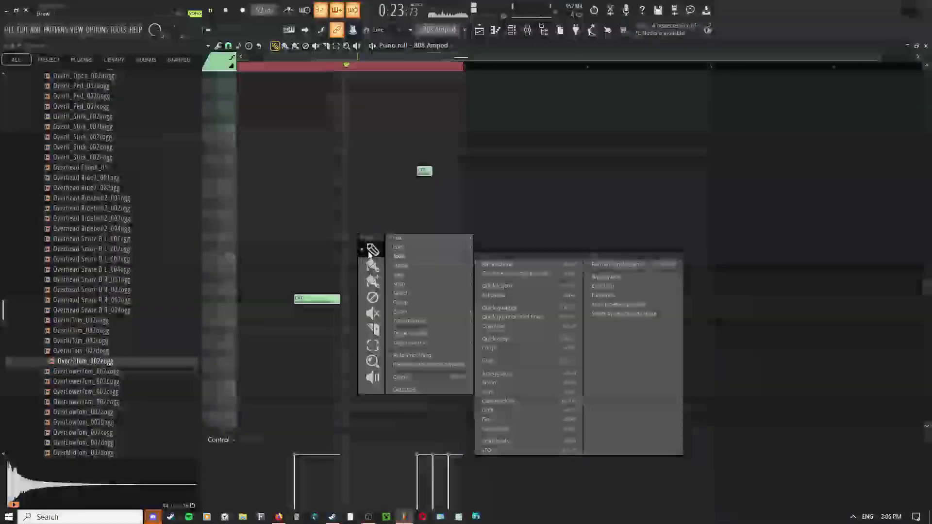
pyautogui.click(370, 250)
pyautogui.scroll(2, 403, 257)
pyautogui.rightClick(377, 214)
pyautogui.click(392, 245)
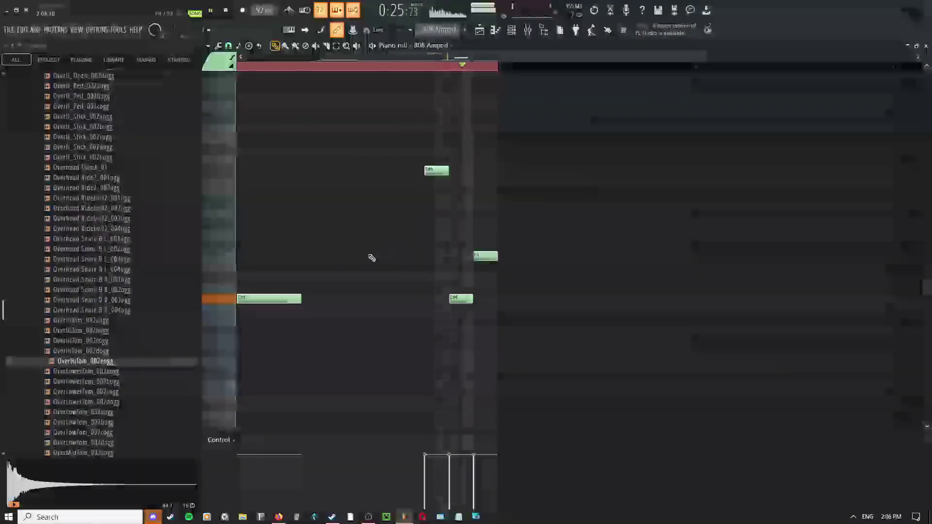
pyautogui.rightClick(361, 232)
pyautogui.click(371, 258)
pyautogui.scroll(-1, 378, 234)
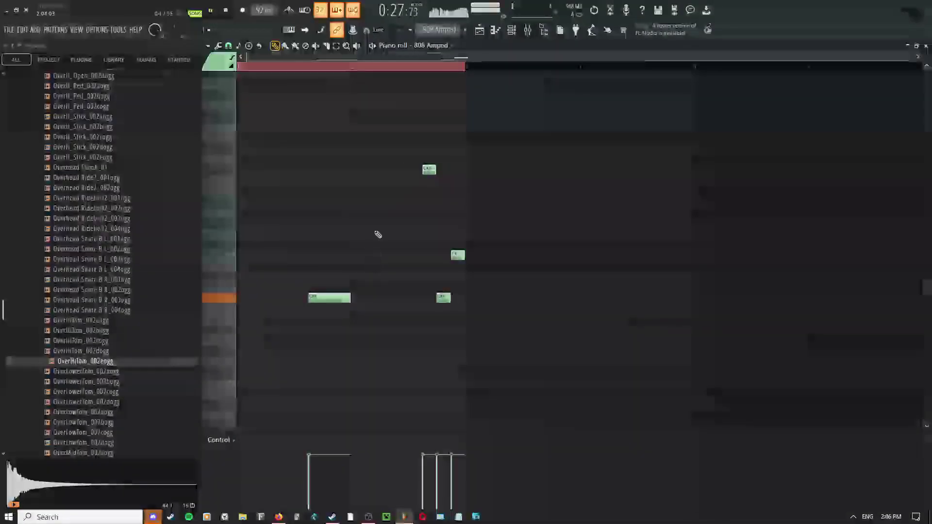
# - Switch to the Playlist and play the arrangement from the middle of the first 808 Amped #2 clip
pyautogui.click(478, 30)
pyautogui.moveTo(578, 270); pyautogui.dragTo(533, 302)
pyautogui.middleClick(531, 235)
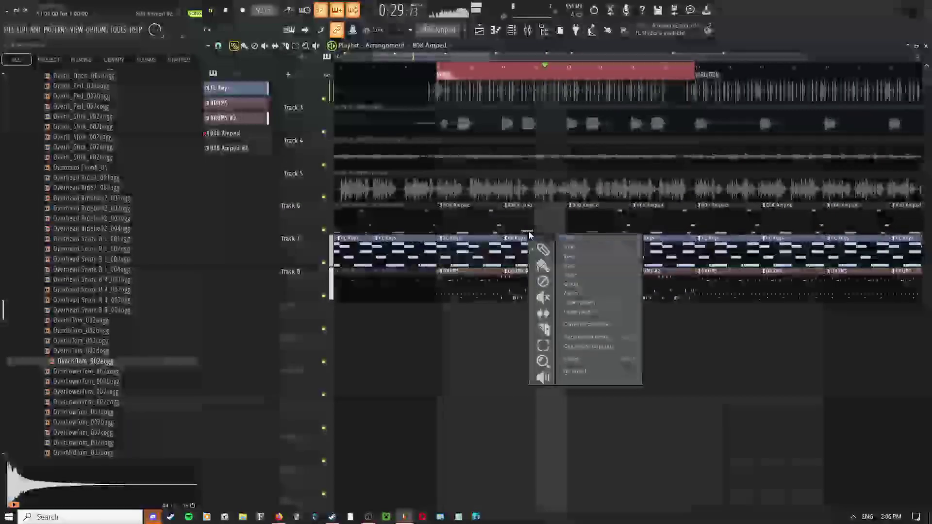
pyautogui.click(534, 262)
pyautogui.click(535, 68)
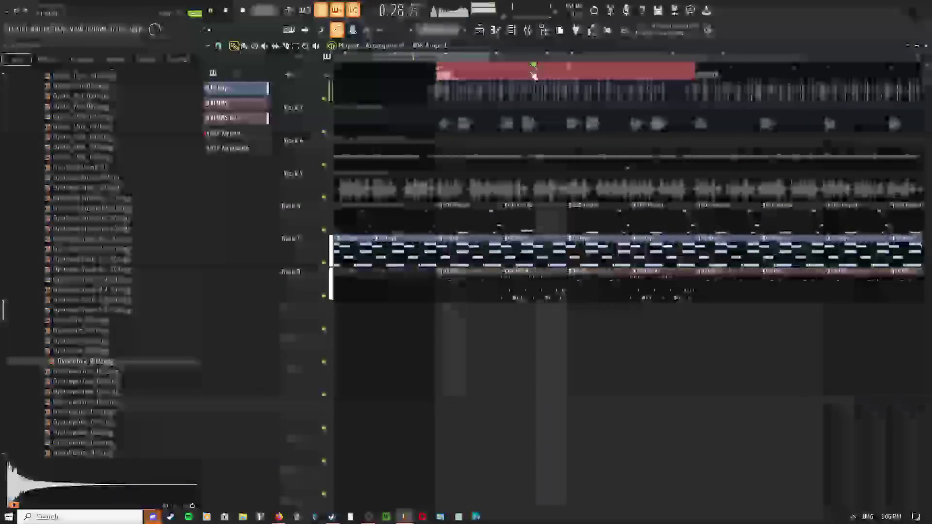
pyautogui.scroll(2, 534, 73)
pyautogui.scroll(1, 572, 341)
pyautogui.moveTo(593, 250); pyautogui.dragTo(566, 257)
pyautogui.press('space')
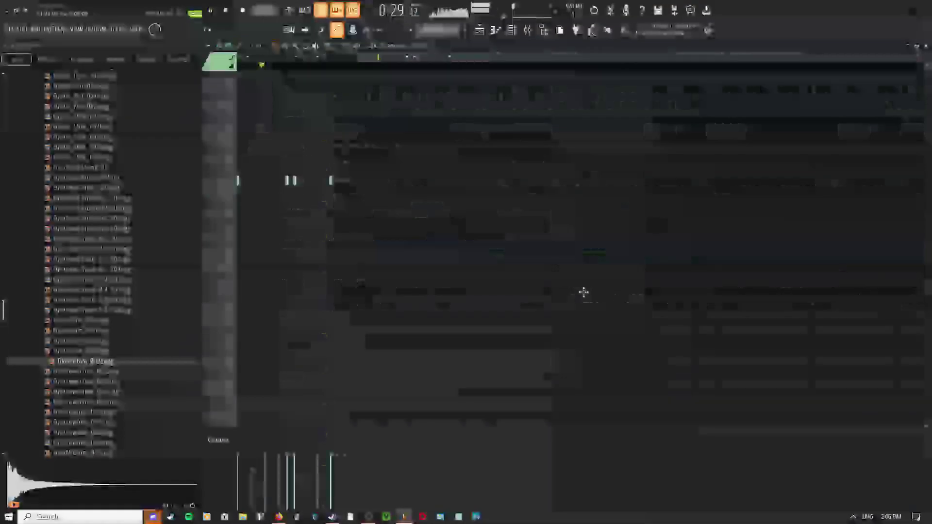
# - Open the DRUMS #2 kick in the piano roll and try a C5 note between the last two kicks of bar 2
pyautogui.doubleClick(575, 286)
pyautogui.scroll(2, 410, 183)
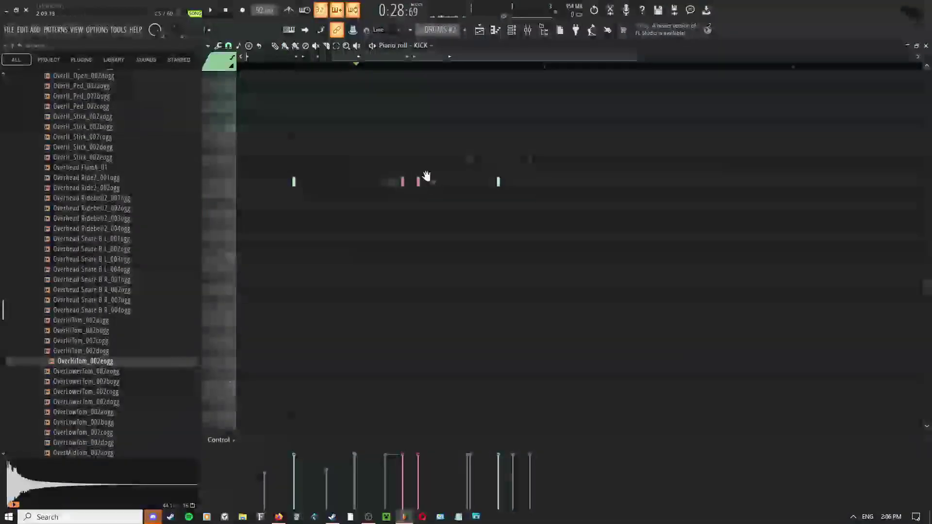
pyautogui.scroll(1, 420, 207)
pyautogui.click(469, 215)
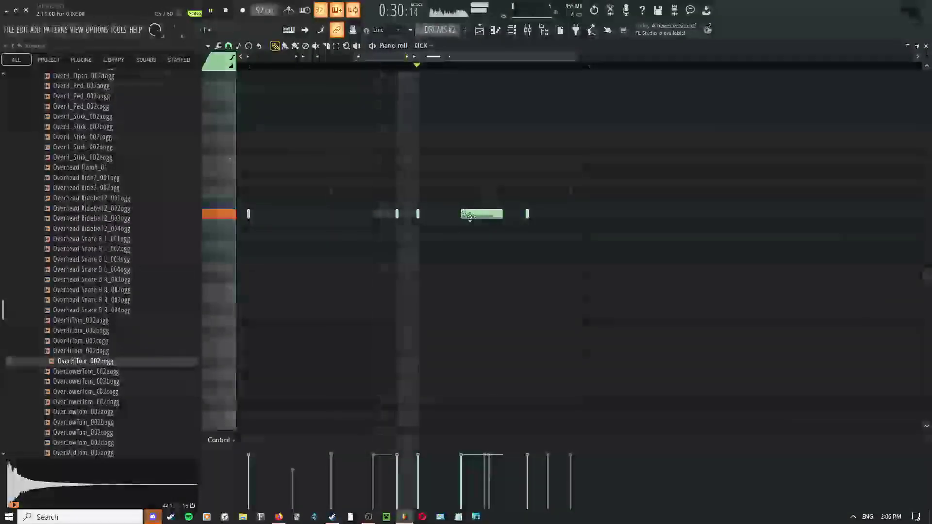
pyautogui.rightClick(481, 217)
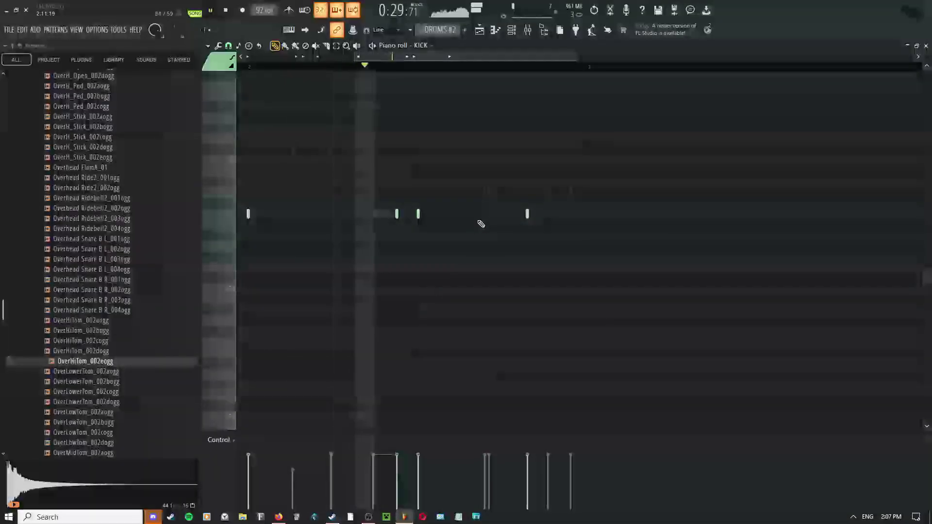
# - Check the two close snare hits in DRUMS #2 and add a short C5 kick note on the first of them
pyautogui.press('space')
pyautogui.moveTo(473, 189)
pyautogui.mouseDown()
pyautogui.moveTo(523, 196)
pyautogui.moveTo(504, 188)
pyautogui.mouseUp()
pyautogui.rightClick(522, 197)
pyautogui.click(500, 193)
pyautogui.scroll(2, 489, 199)
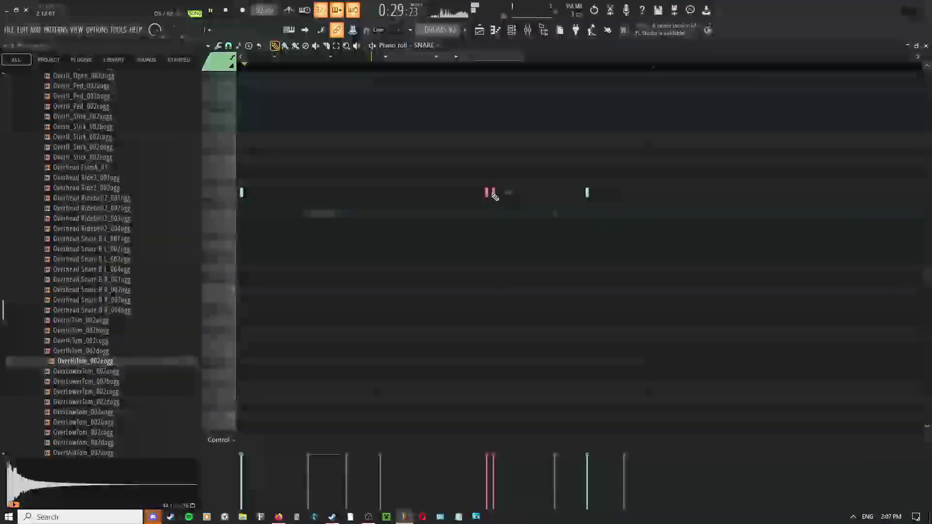
pyautogui.moveTo(494, 196)
pyautogui.mouseDown()
pyautogui.moveTo(470, 197)
pyautogui.moveTo(486, 192)
pyautogui.mouseUp()
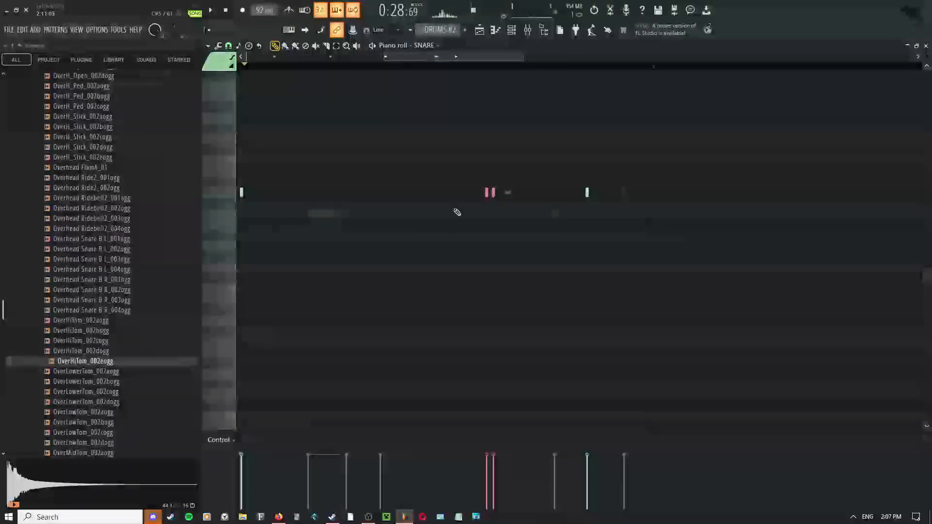
pyautogui.click(481, 213)
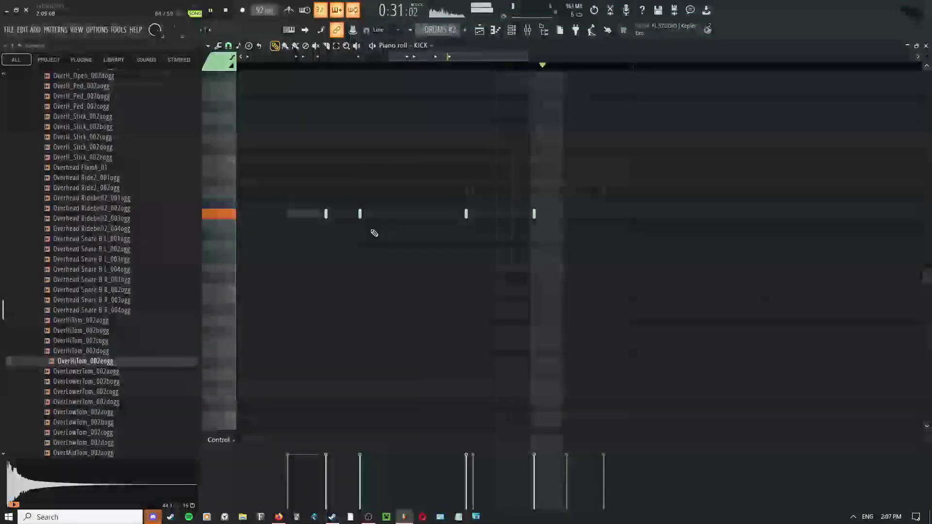
# - Listen to the edited DRUMS #2 kick pattern and return to the Playlist
pyautogui.middleClick(392, 217)
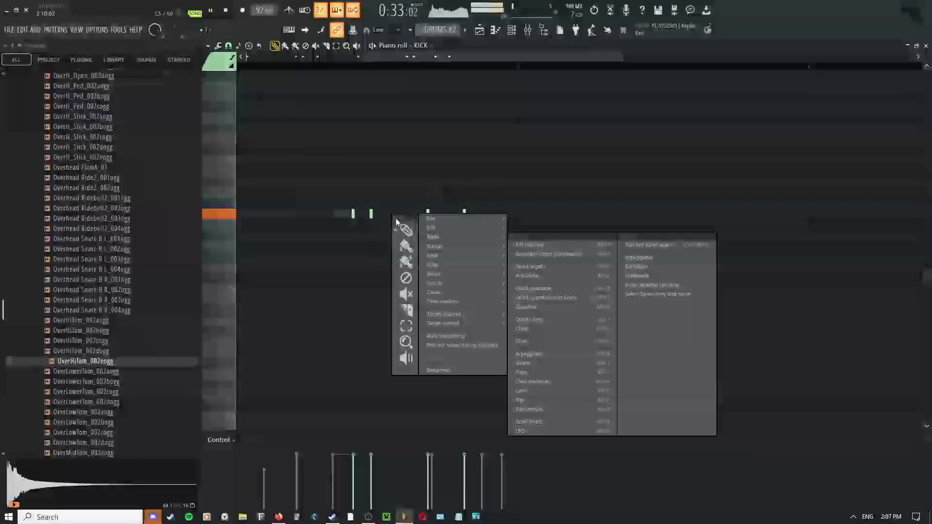
pyautogui.click(405, 233)
pyautogui.click(479, 30)
pyautogui.middleClick(497, 230)
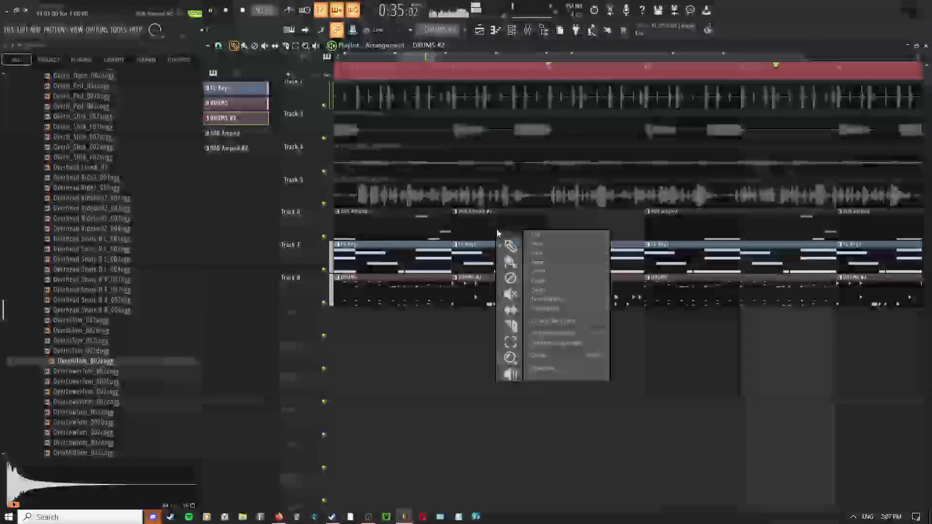
# - Play the arrangement from the start of the VERSE section
pyautogui.moveTo(497, 231); pyautogui.dragTo(460, 293)
pyautogui.scroll(-3, 460, 294)
pyautogui.doubleClick(520, 316)
pyautogui.press('space')
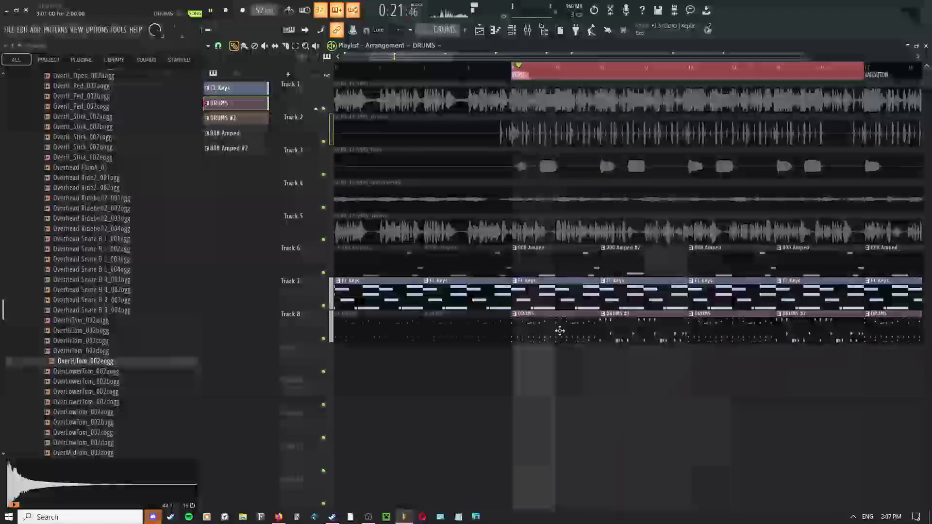
# - Open the DRUMS pattern and try an extra RIDE hit on step 15
pyautogui.doubleClick(557, 327)
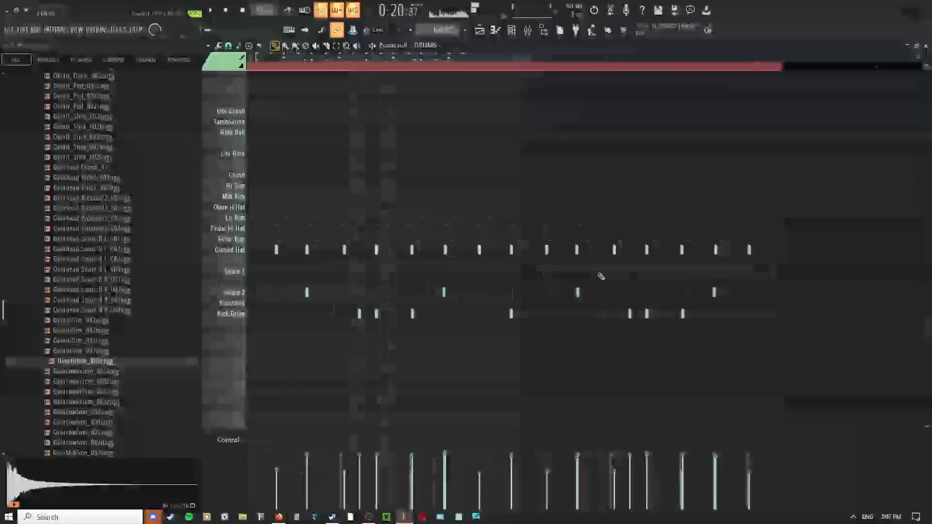
pyautogui.press('F6')
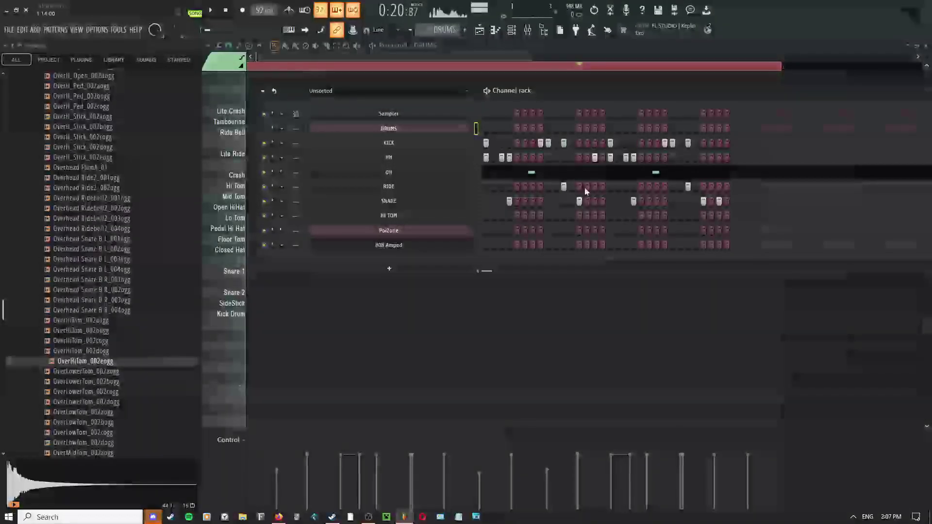
pyautogui.click(580, 187)
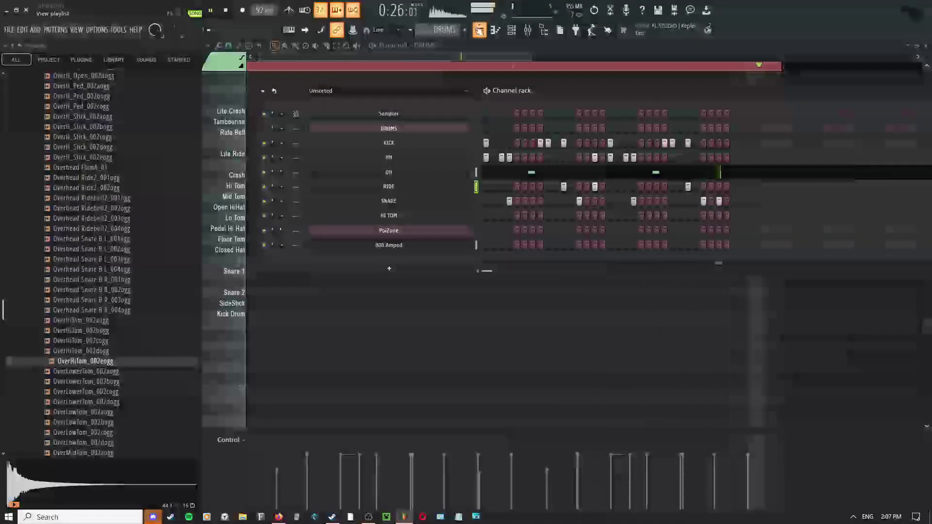
# - Return to the Playlist and listen to the verse with the extra ride hit
pyautogui.click(478, 30)
pyautogui.hscroll(2, 478, 241)
pyautogui.rightClick(512, 239)
pyautogui.press('Escape')
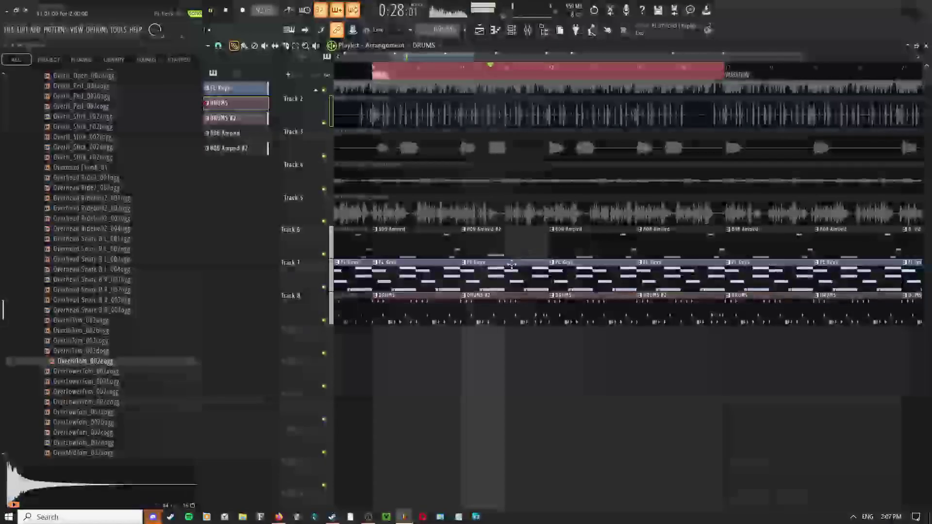
# - Remove the step 15 RIDE hit from the DRUMS pattern
pyautogui.press('F7')
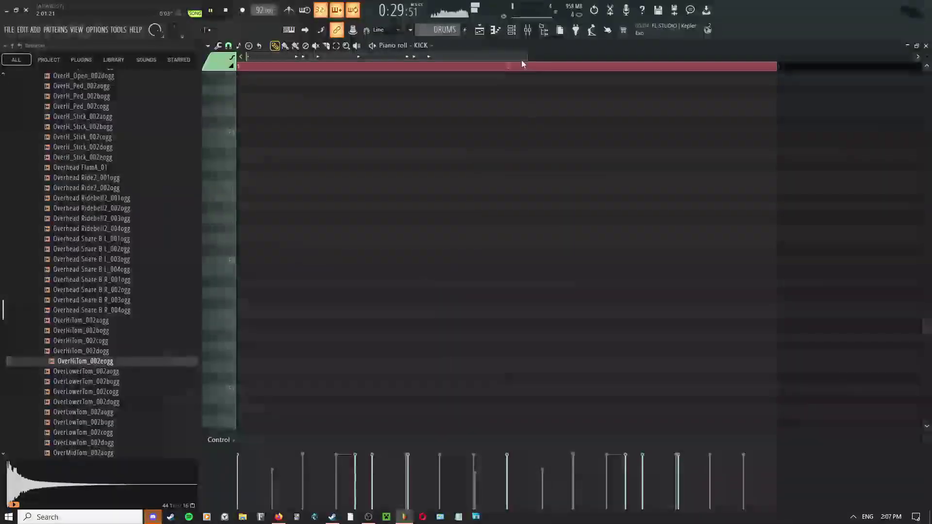
pyautogui.click(512, 31)
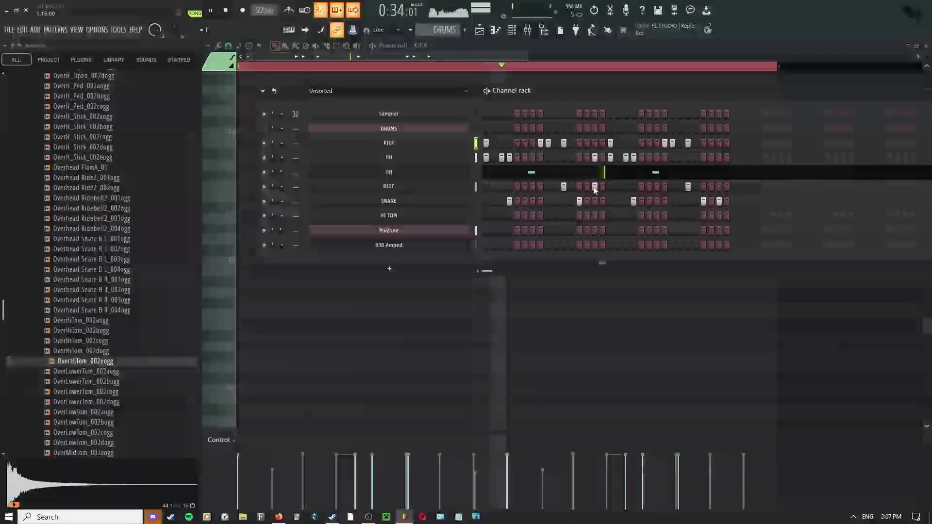
pyautogui.click(595, 187)
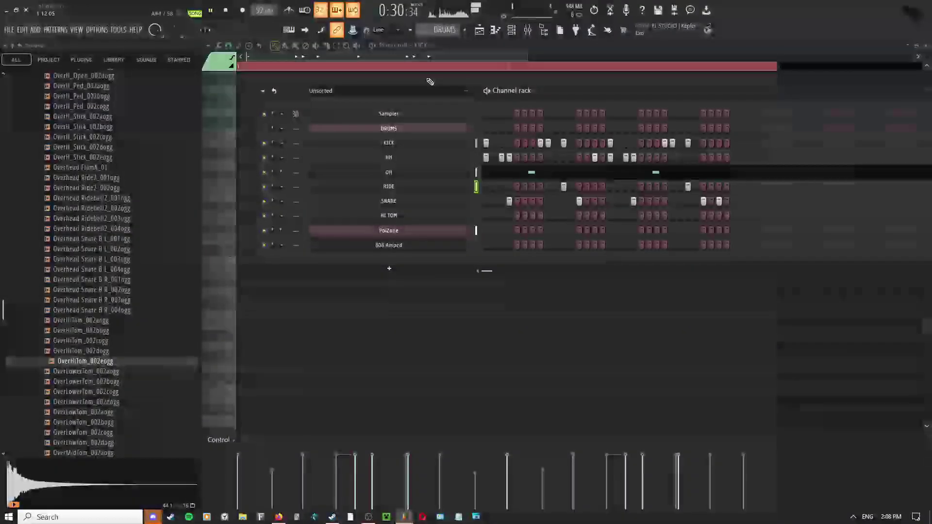
# - Go back to the Playlist and listen through the rest of the verse, checking the 808 Amped and drum clips
pyautogui.click(480, 30)
pyautogui.middleClick(575, 246)
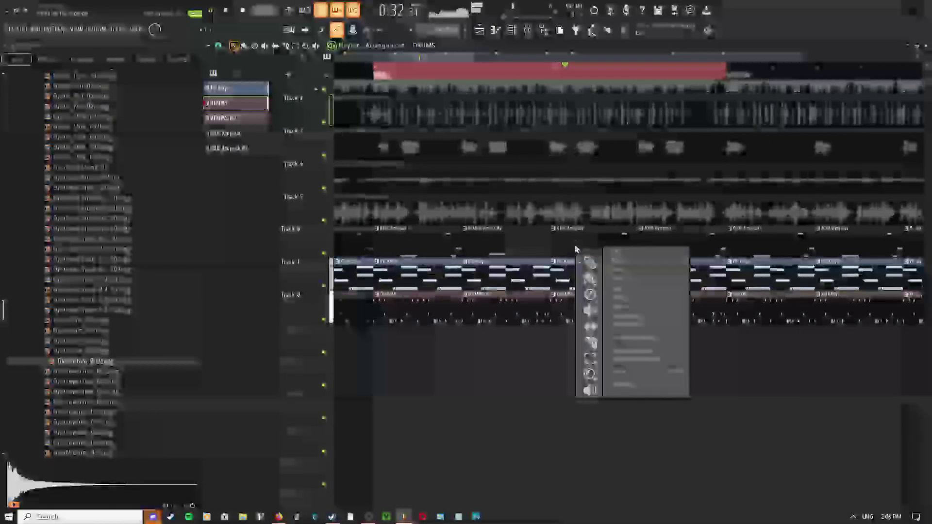
pyautogui.click(564, 237)
pyautogui.click(503, 232)
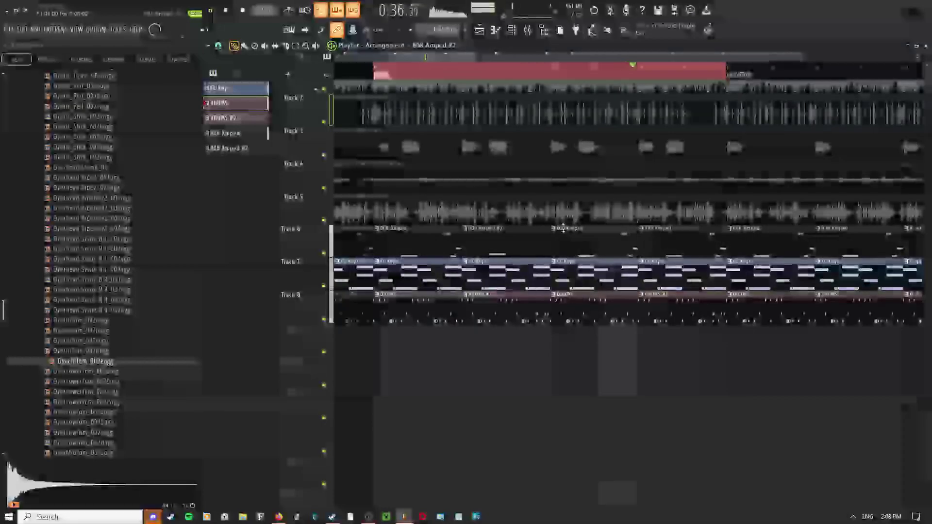
pyautogui.middleClick(566, 235)
pyautogui.click(588, 241)
pyautogui.scroll(-1, 544, 259)
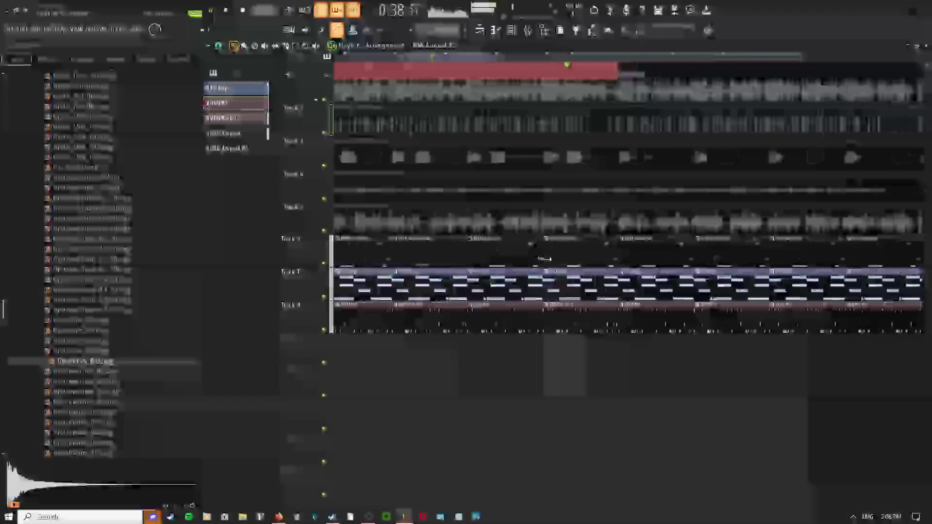
pyautogui.scroll(-1, 544, 258)
pyautogui.middleClick(540, 228)
pyautogui.middleClick(514, 199)
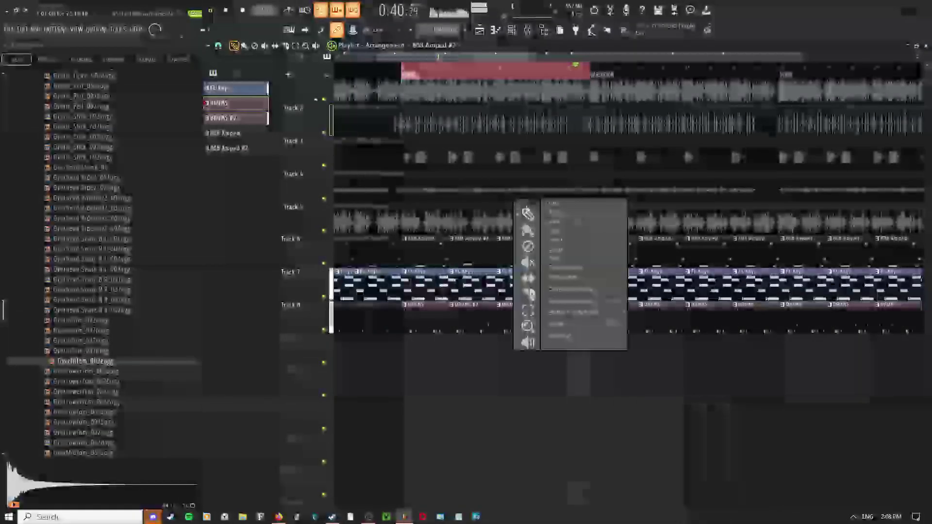
# - Stop playback and move the time selection to the VARIATION section
pyautogui.press('space')
pyautogui.hotkey('ctrl', 'Right')
pyautogui.scroll(1, 643, 171)
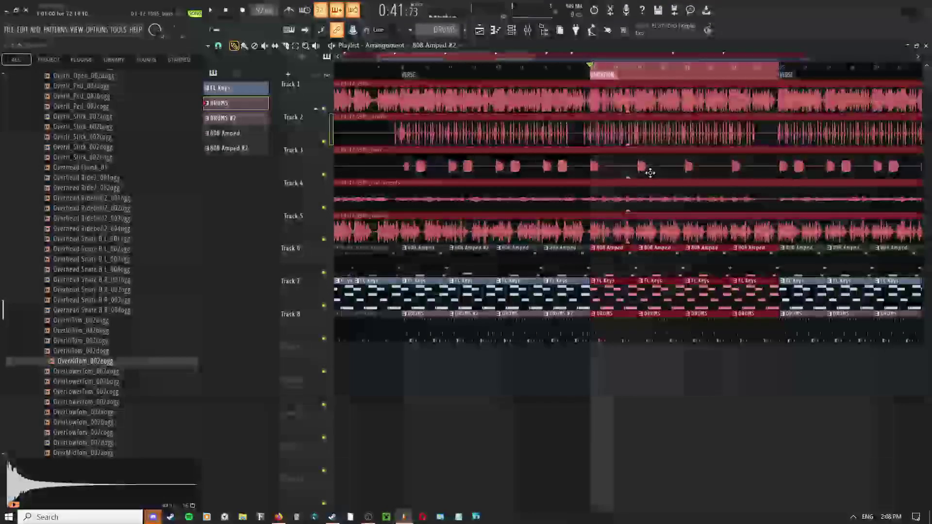
pyautogui.scroll(1, 669, 220)
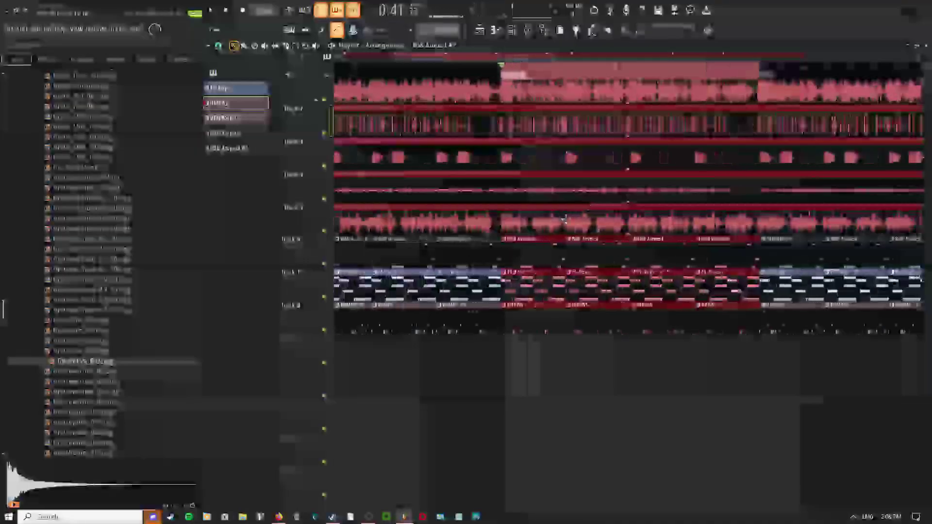
pyautogui.scroll(1, 565, 219)
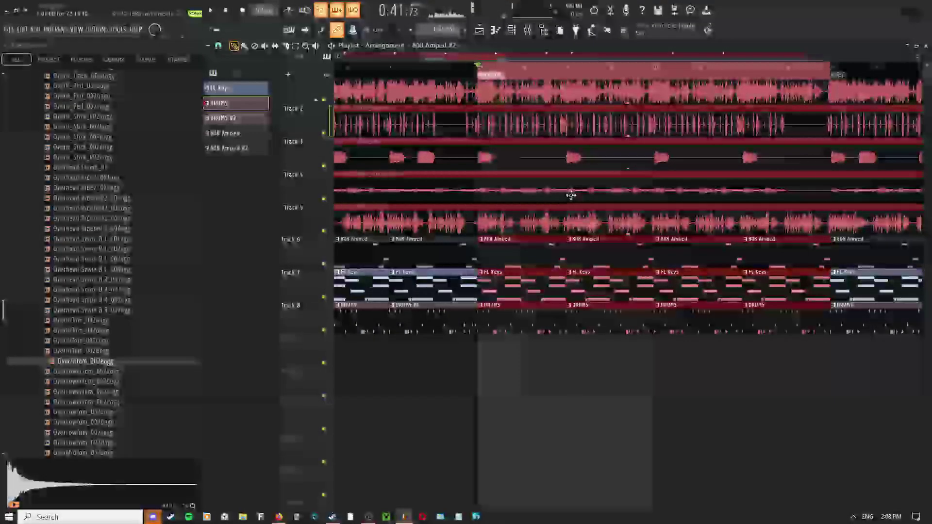
pyautogui.scroll(-1, 571, 195)
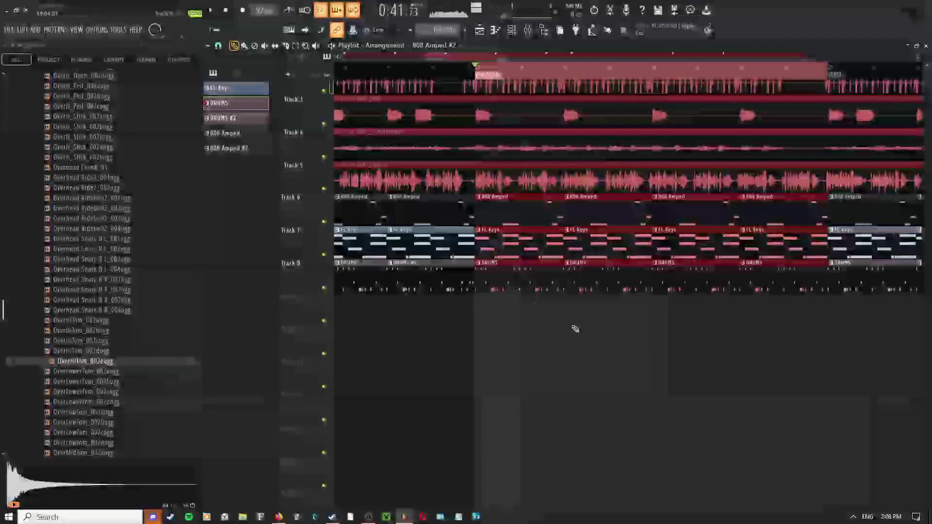
# - Place four FL Keys clips in a row on Track 9 across the VARIATION section
pyautogui.click(624, 316)
pyautogui.moveTo(619, 313); pyautogui.dragTo(572, 310)
pyautogui.click(672, 314)
pyautogui.click(757, 314)
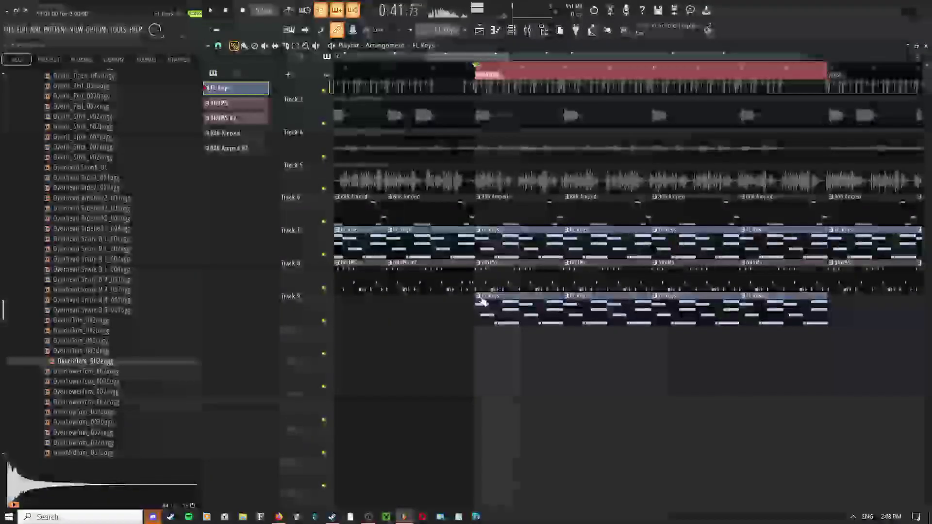
# - Make the first Track 9 FL Keys clip unique, replace the other Track 9 clips with it, and open its PoiZone notes
pyautogui.click(479, 297)
pyautogui.click(515, 322)
pyautogui.doubleClick(670, 313)
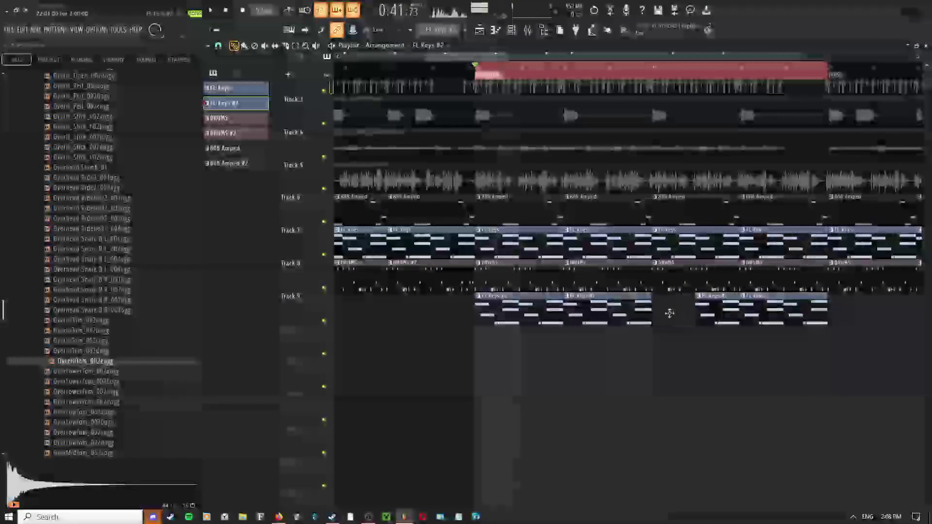
pyautogui.rightClick(292, 216)
pyautogui.press('Escape')
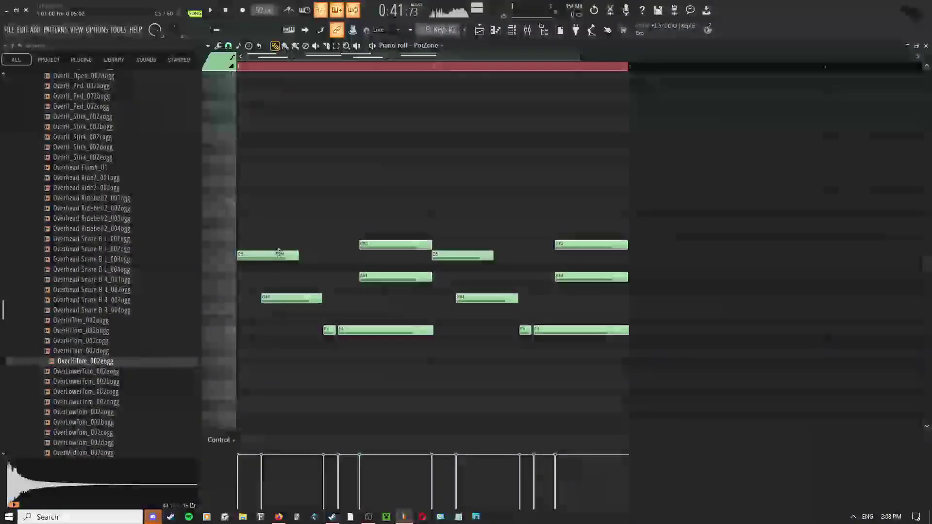
# - Try stacking F4, G#4 and C5 at the start of FL Keys #2 and transposing all notes up an octave
pyautogui.hotkey('ctrl', 'a')
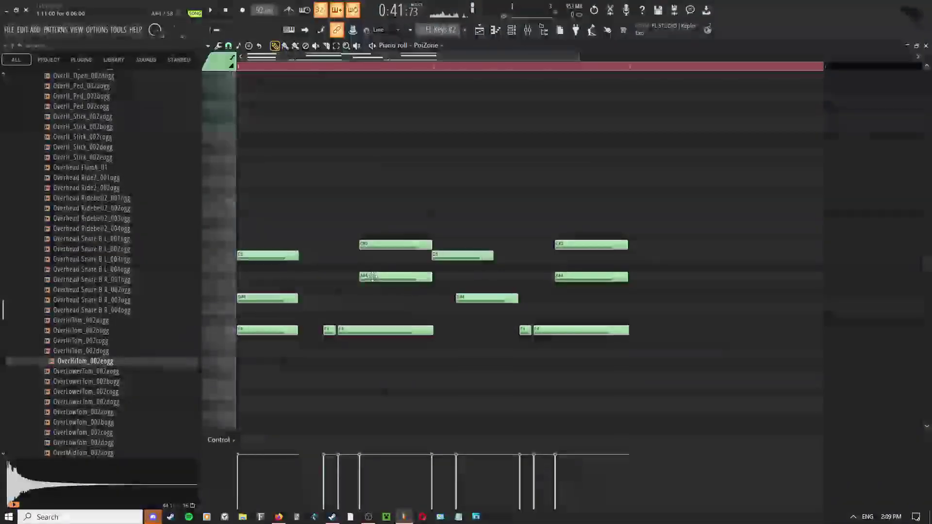
pyautogui.rightClick(330, 266)
pyautogui.click(339, 284)
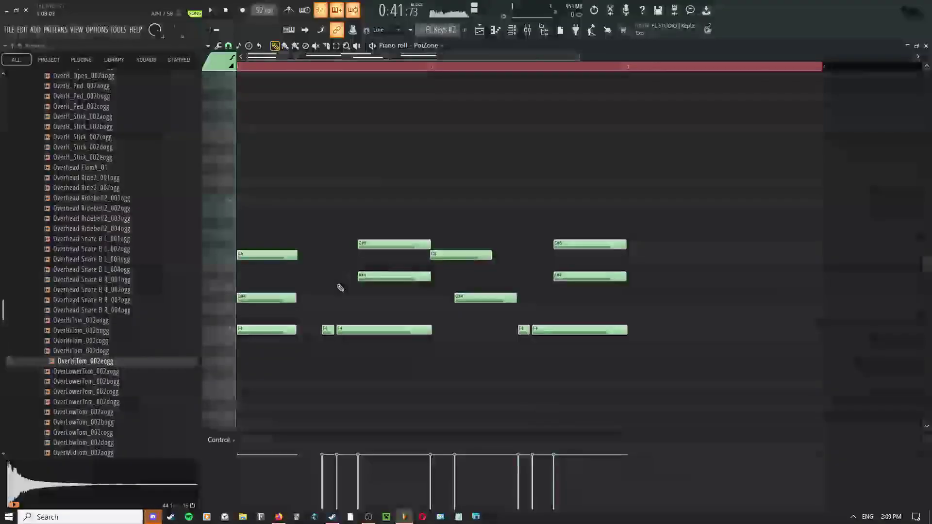
pyautogui.scroll(1, 279, 235)
pyautogui.hotkey('ctrl', 'Up')
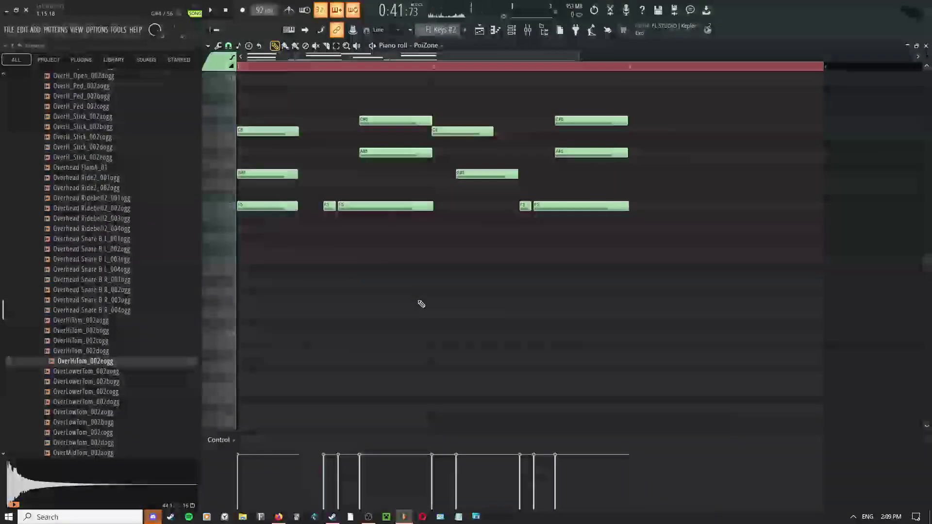
# - Clear all the copied notes from the FL Keys #2 PoiZone part
pyautogui.scroll(1, 306, 196)
pyautogui.press('c')
pyautogui.moveTo(286, 253); pyautogui.dragTo(286, 164)
pyautogui.press('b')
pyautogui.rightClick(292, 172)
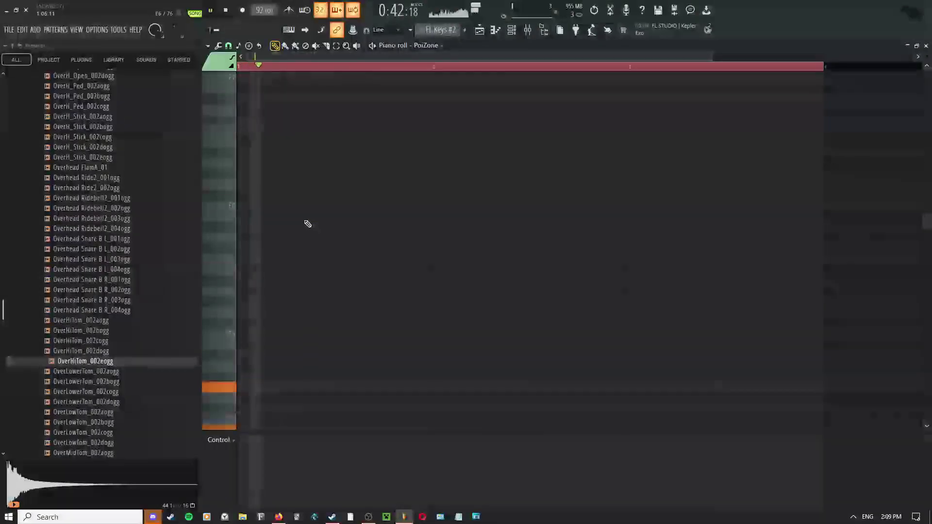
# - Sketch alternating C6 and C#6 notes across bar 1 and add a G#5 shortly after the first C6
pyautogui.press('space')
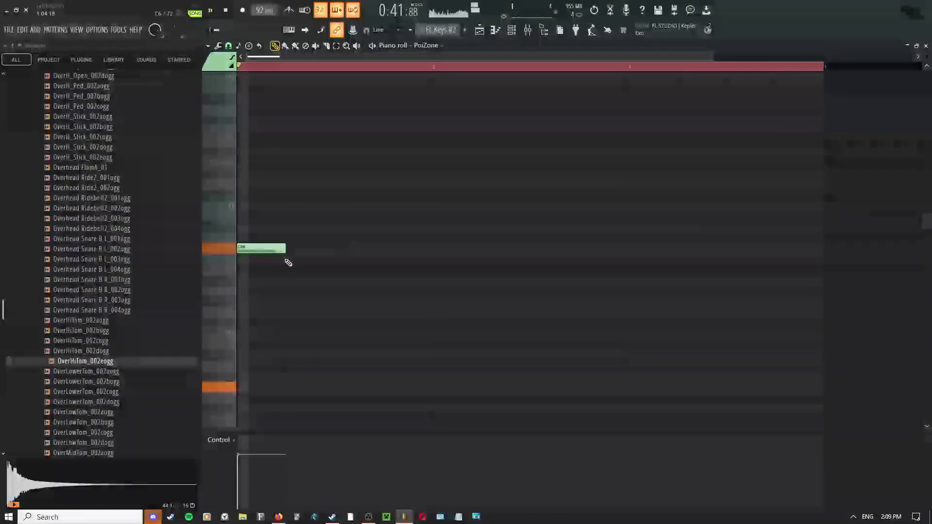
pyautogui.press('space')
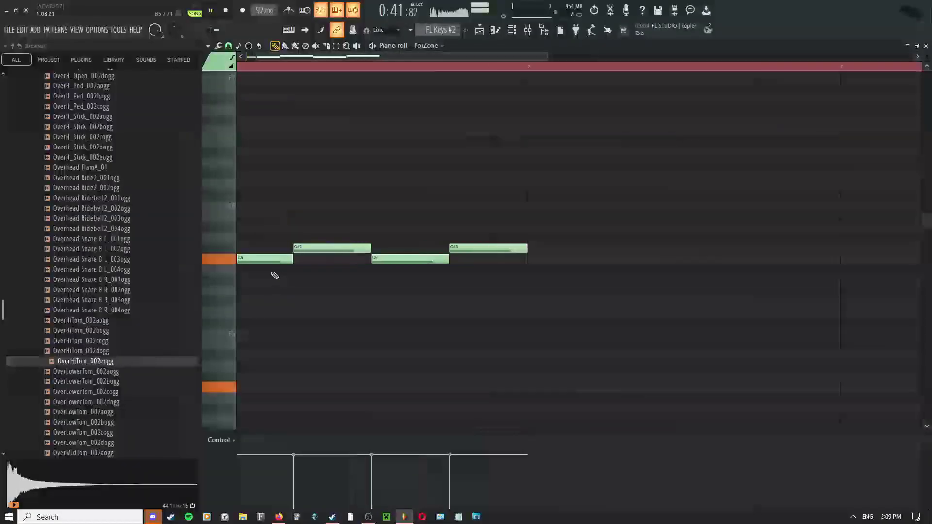
pyautogui.click(258, 311)
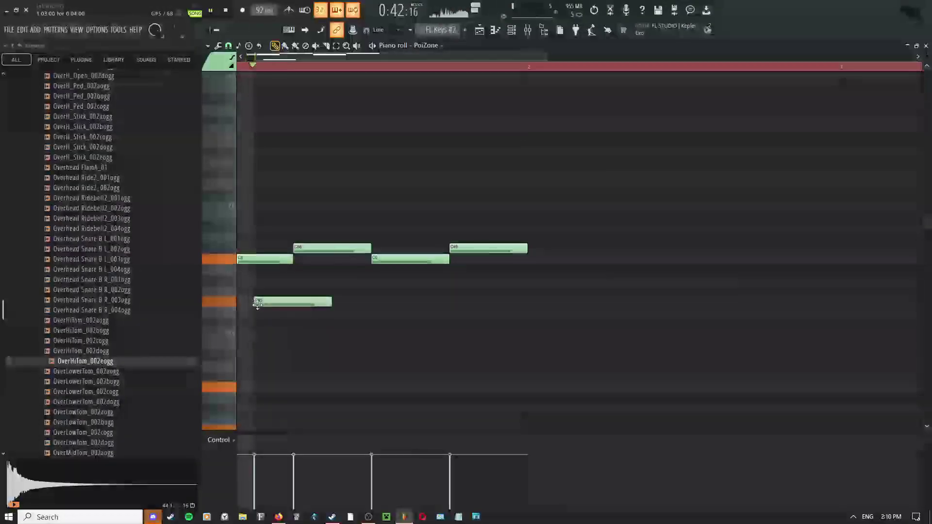
pyautogui.press('space')
pyautogui.press('space')
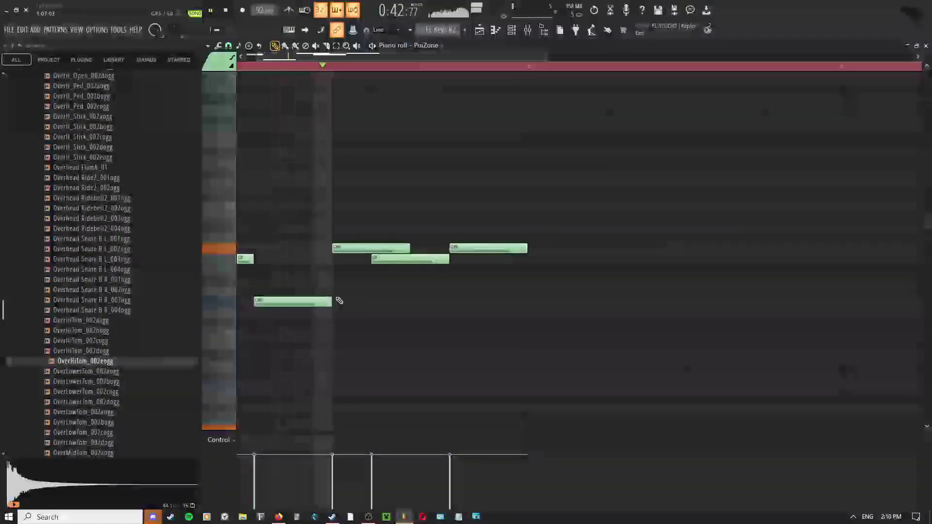
# - Finish bar 1 as a short C6, long G#5, short C#6 and long A#5, extending both long notes
pyautogui.press('space')
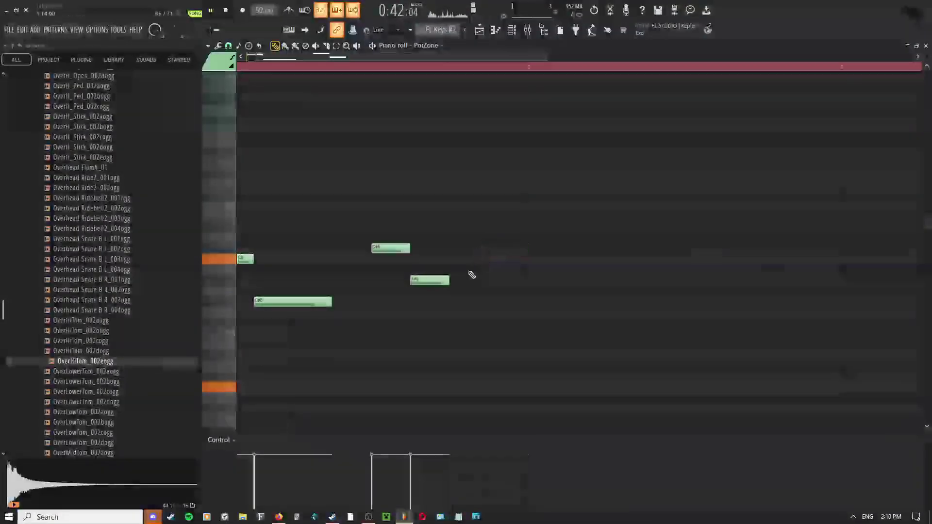
pyautogui.moveTo(449, 282); pyautogui.dragTo(526, 281)
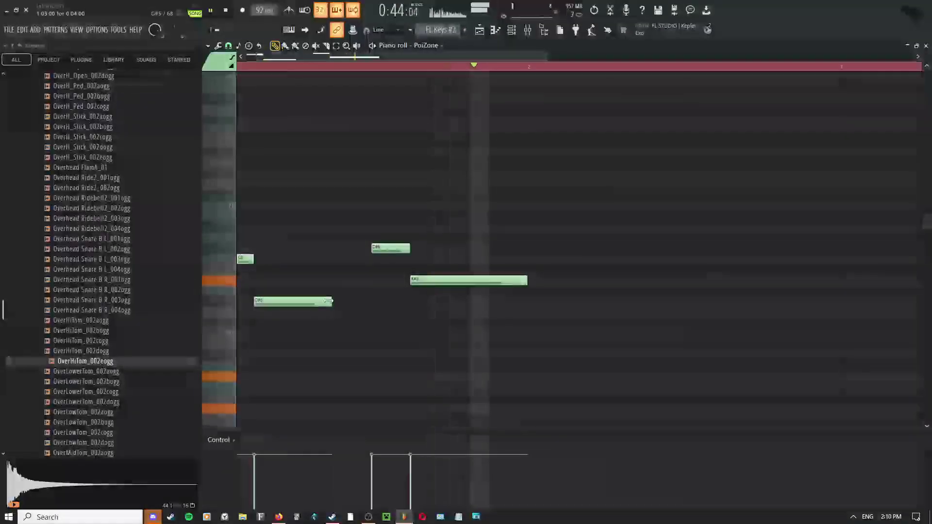
pyautogui.moveTo(330, 302); pyautogui.dragTo(368, 302)
# - Stop playback and duplicate the one-bar PoiZone melody into bar 2
pyautogui.press('space')
pyautogui.scroll(-3, 385, 269)
pyautogui.hotkey('ctrl', 'b')
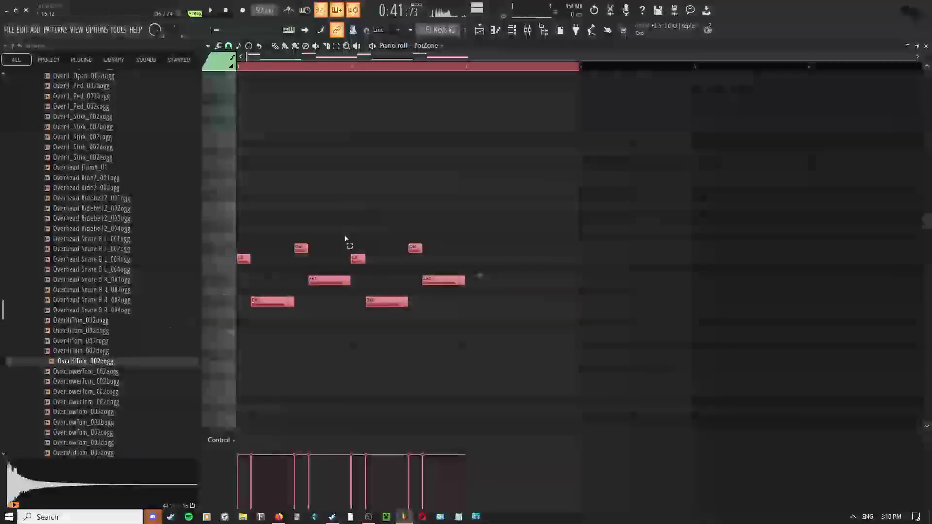
# - Try duplicating the two-bar melody once more and moving the copy to start at bar 3
pyautogui.hotkey('ctrl', 'b')
pyautogui.middleClick(576, 238)
pyautogui.click(583, 253)
pyautogui.moveTo(582, 254); pyautogui.dragTo(468, 257)
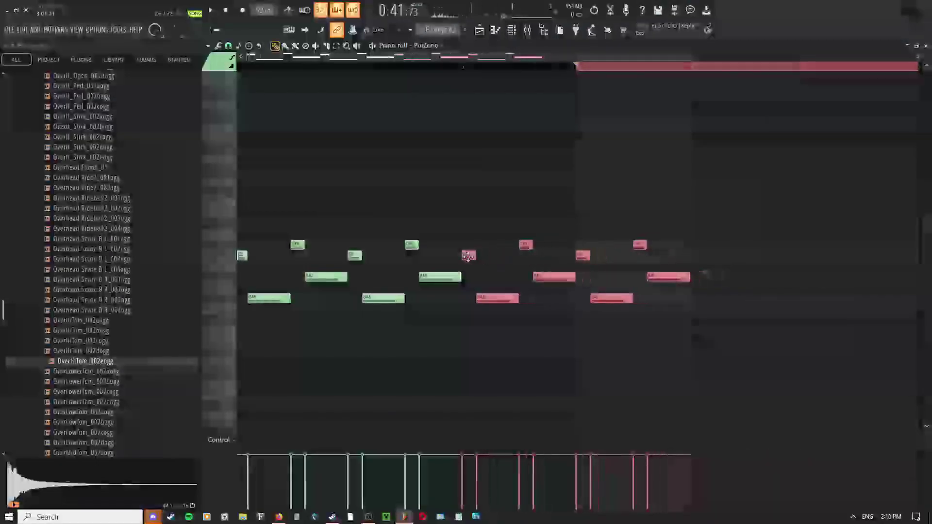
pyautogui.hotkey('ctrl', 'z')
# - Play back the two-bar FL Keys #2 melody
pyautogui.scroll(-1, 590, 342)
pyautogui.middleClick(355, 169)
pyautogui.click(370, 183)
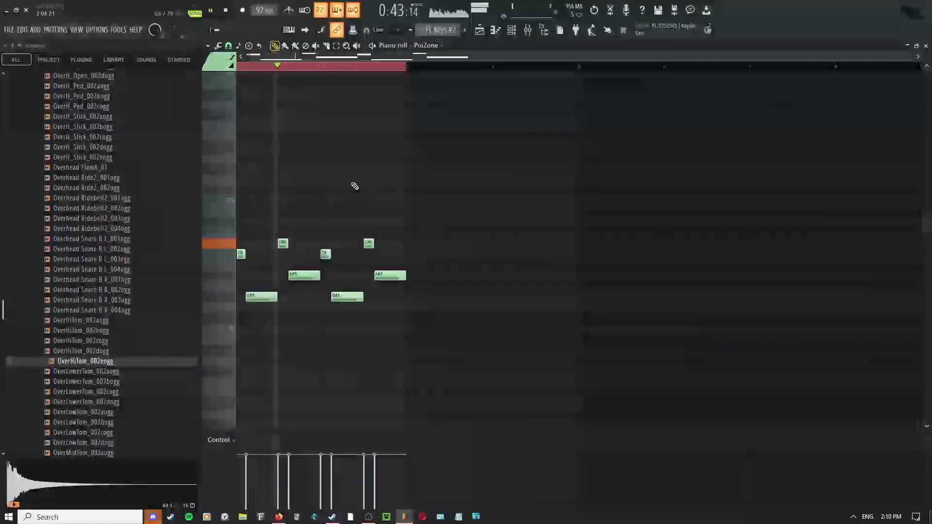
pyautogui.middleClick(328, 187)
pyautogui.click(546, 99)
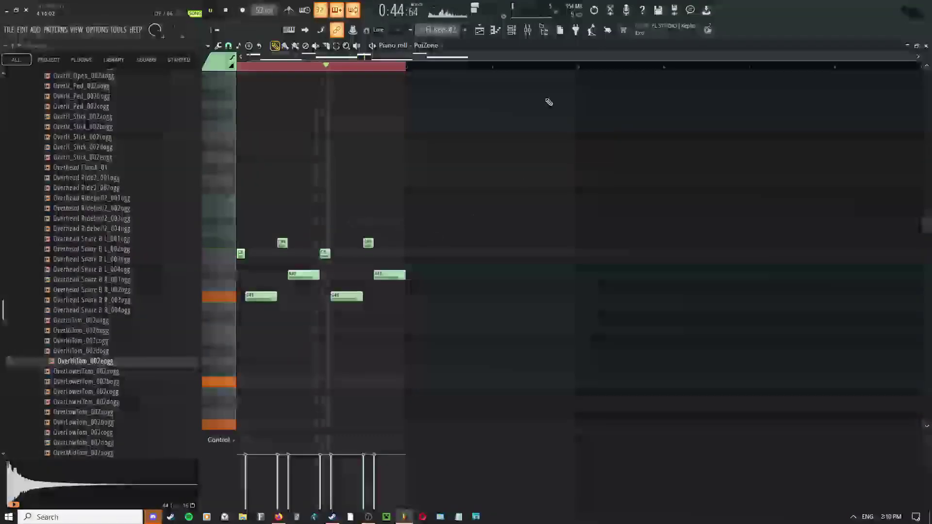
# - Return to the Playlist, stop playback and clone the PoiZone channel in the channel rack
pyautogui.click(478, 32)
pyautogui.press('space')
pyautogui.click(511, 30)
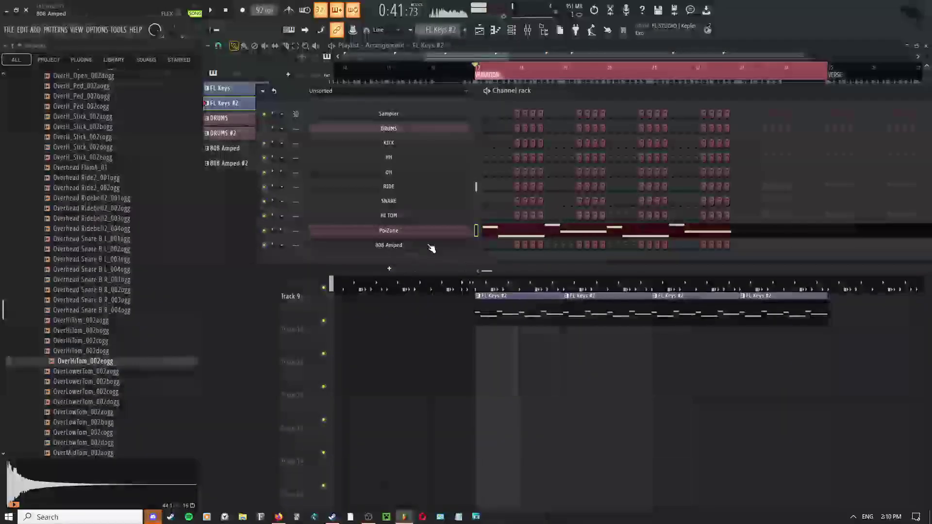
pyautogui.rightClick(467, 227)
pyautogui.click(491, 333)
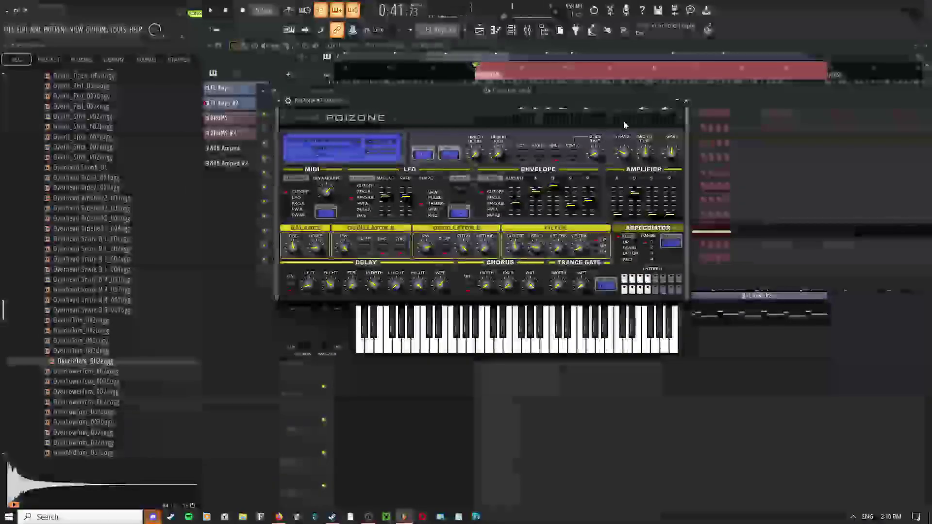
# - Paste the melody notes into the PoiZone #2 channel and cut them from the original PoiZone channel
pyautogui.click(615, 91)
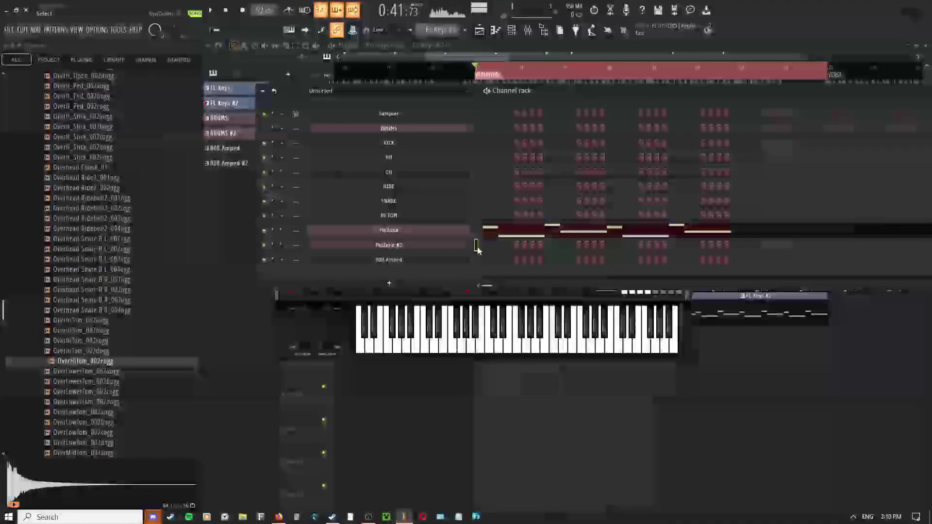
pyautogui.hotkey('ctrl', 'v')
pyautogui.click(476, 231)
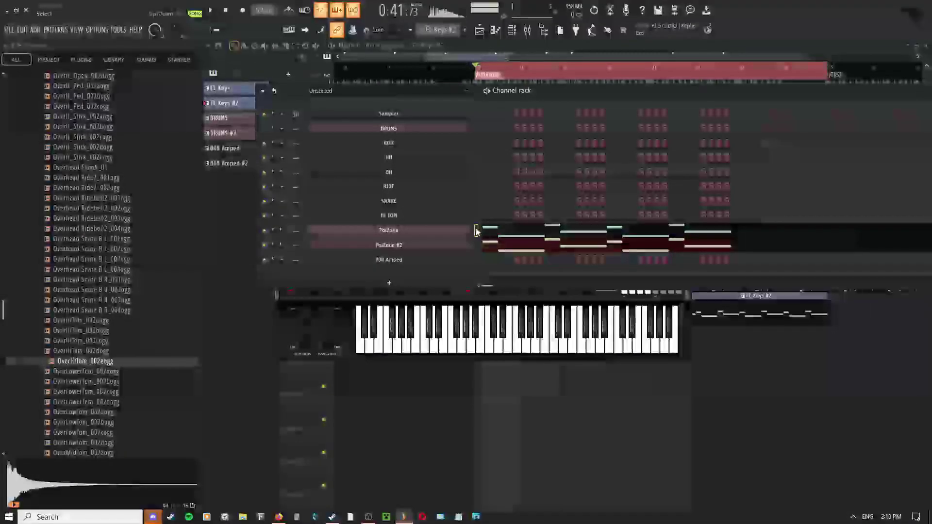
pyautogui.hotkey('ctrl', 'x')
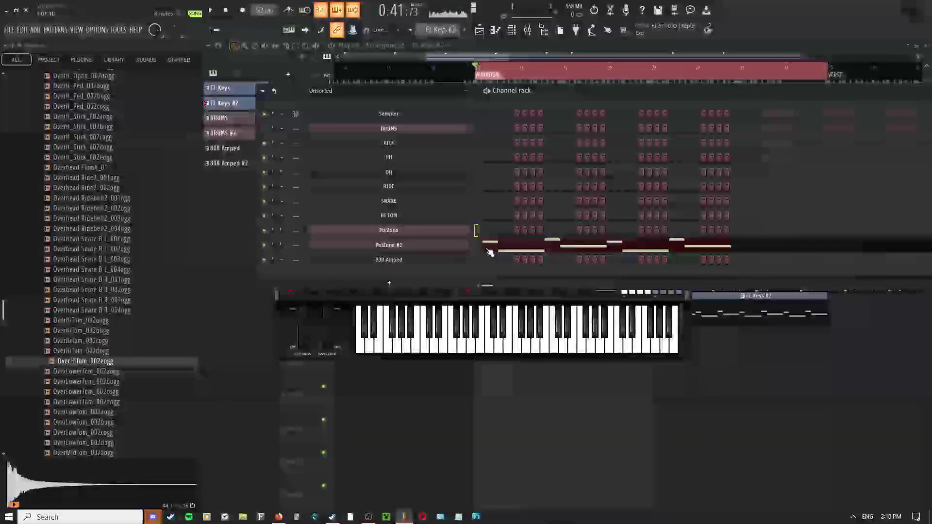
# - Open PoiZone #2 and audition the KBD SwelOrgan TC and KBD Sustaining MC presets from its presets library
pyautogui.click(427, 245)
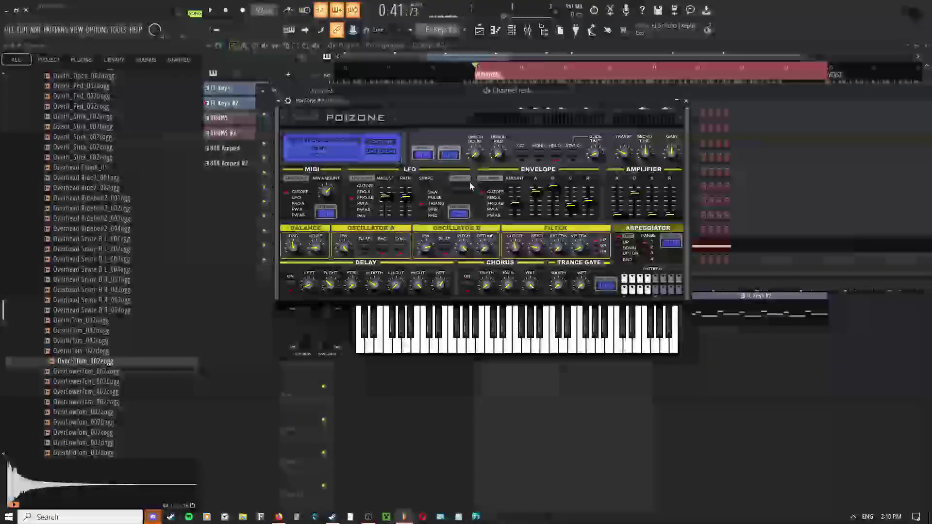
pyautogui.click(359, 142)
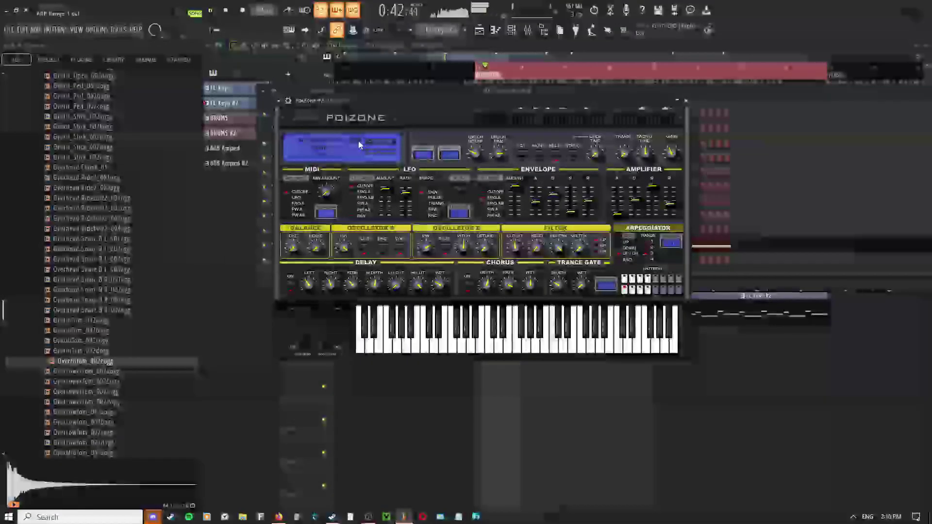
pyautogui.click(336, 145)
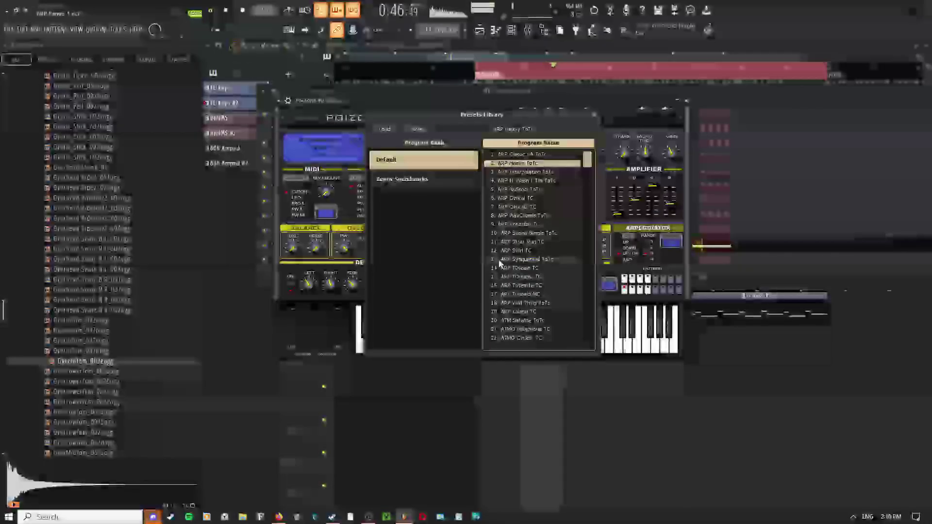
pyautogui.scroll(-7, 500, 264)
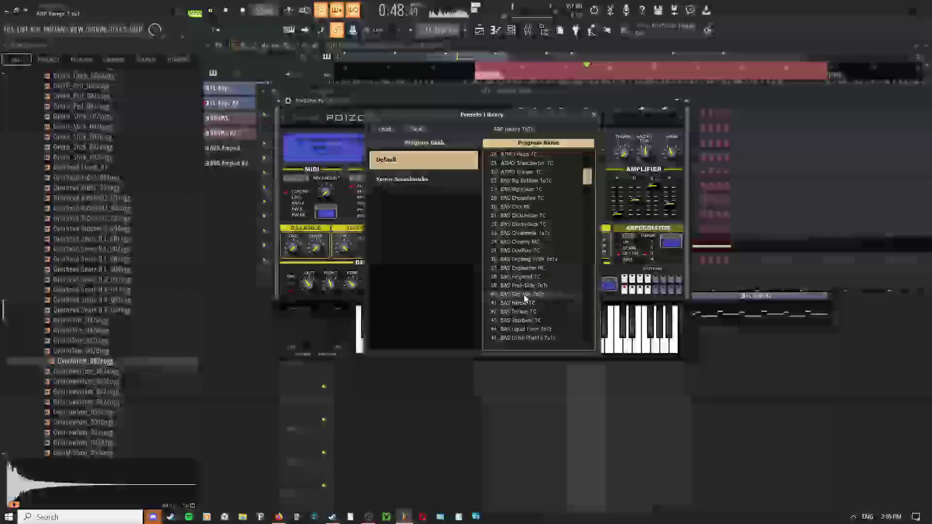
pyautogui.scroll(-7, 524, 297)
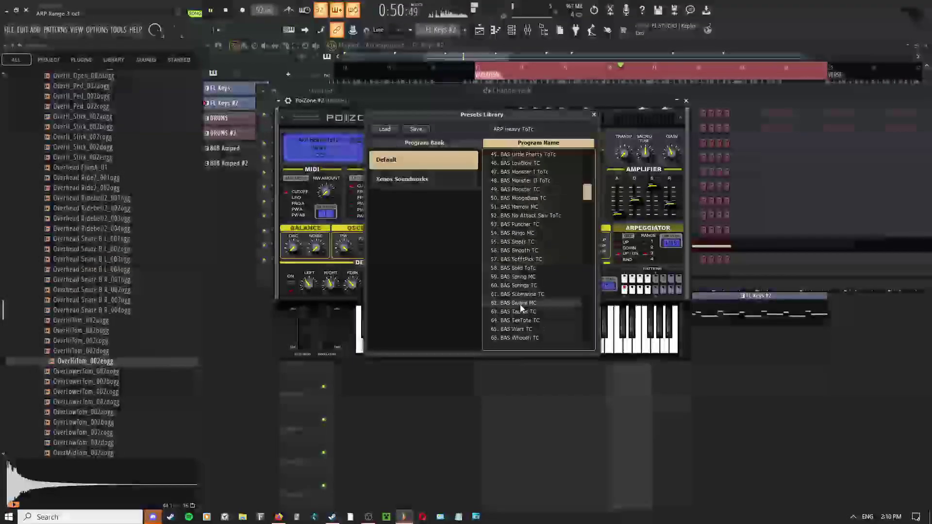
pyautogui.scroll(-7, 520, 304)
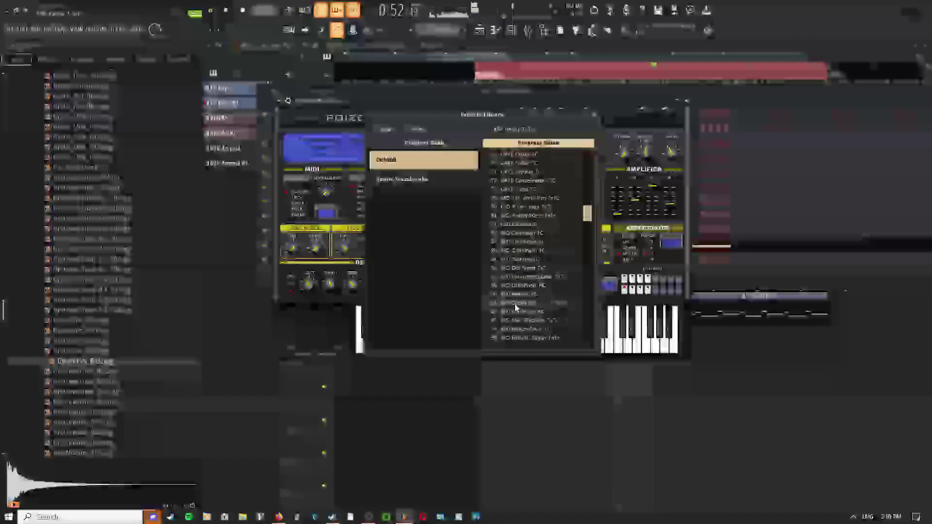
pyautogui.scroll(-6, 515, 307)
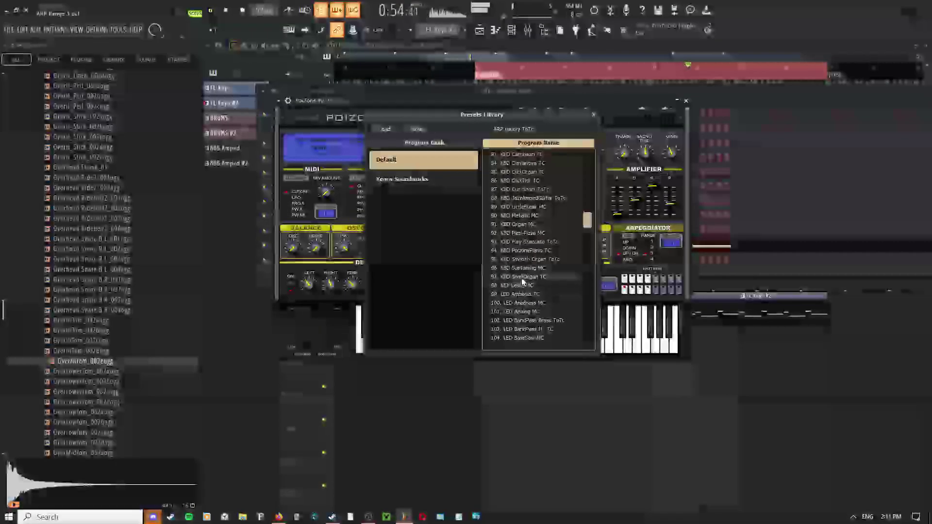
pyautogui.click(523, 279)
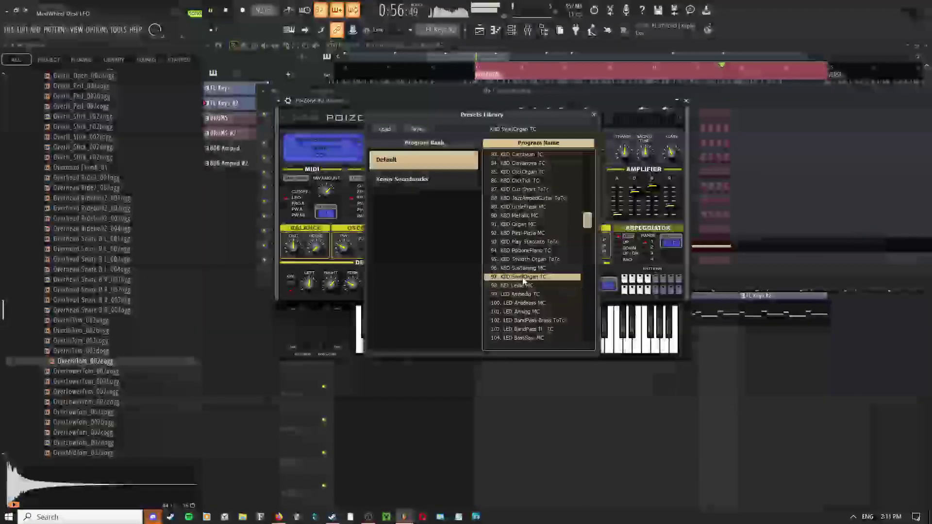
pyautogui.click(515, 268)
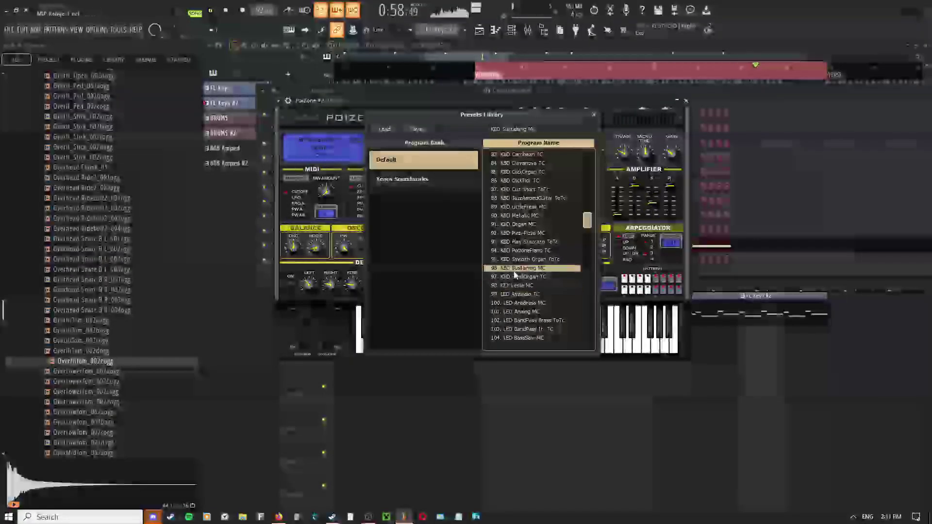
pyautogui.doubleClick(514, 271)
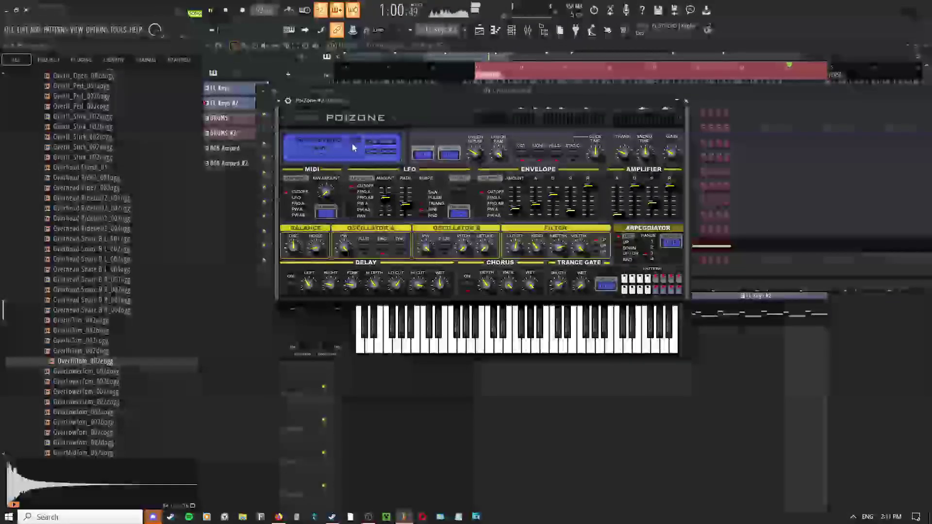
# - Step back through PoiZone #2's KBD presets to KBD Metalic MC while the melody plays
pyautogui.click(353, 141)
pyautogui.click(353, 142)
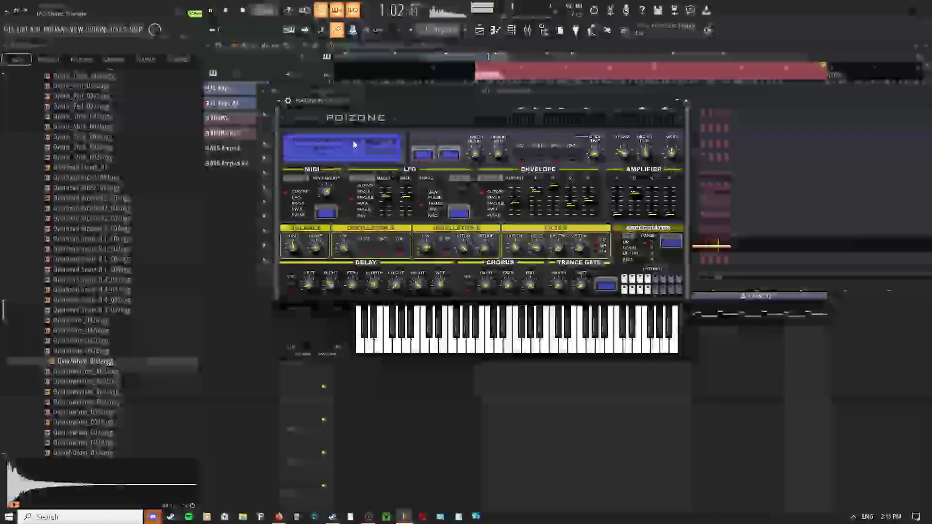
pyautogui.click(353, 139)
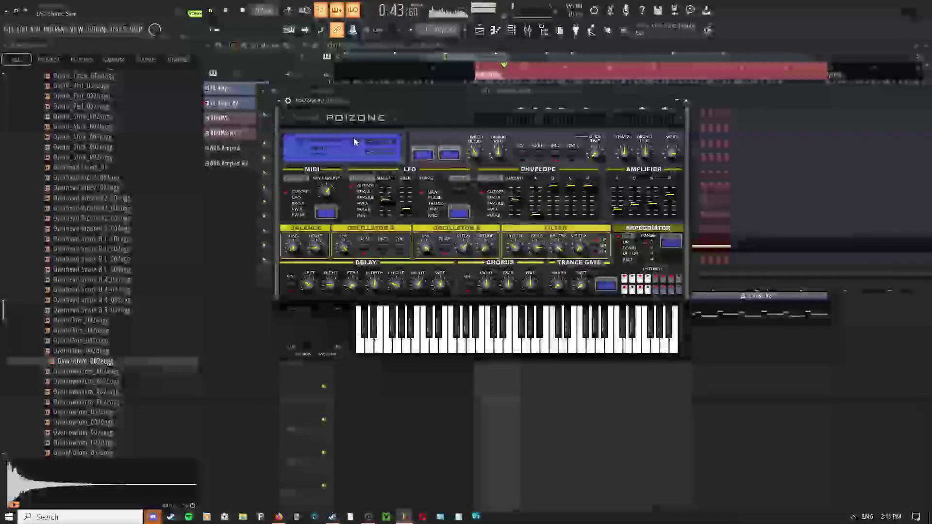
pyautogui.scroll(-4, 354, 142)
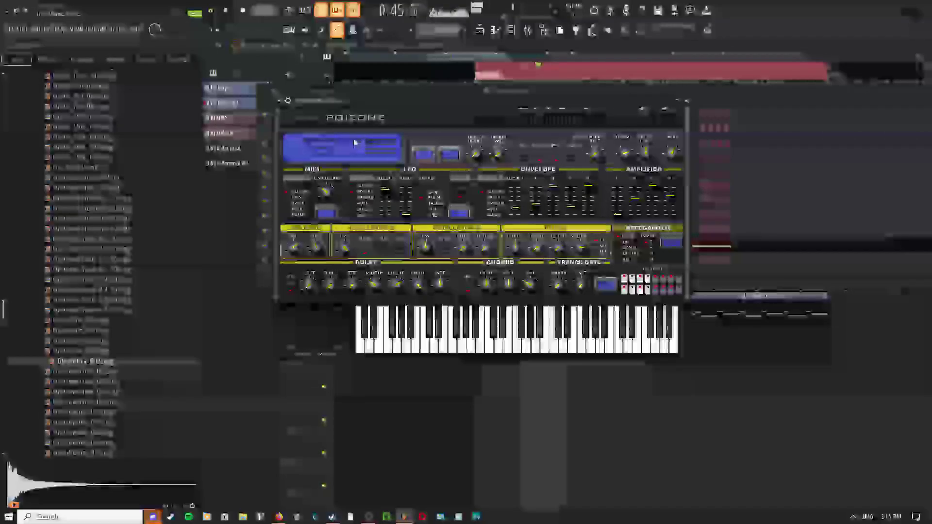
# - Compare lead presets in PoiZone #2's presets library, load LED Dirty Brass ToTc and close the library
pyautogui.click(354, 140)
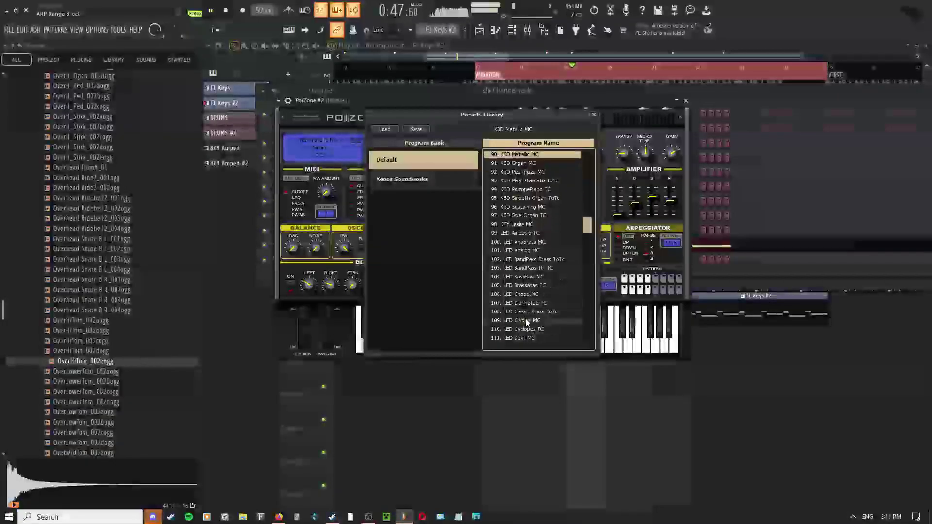
pyautogui.scroll(-2, 525, 318)
pyautogui.click(524, 313)
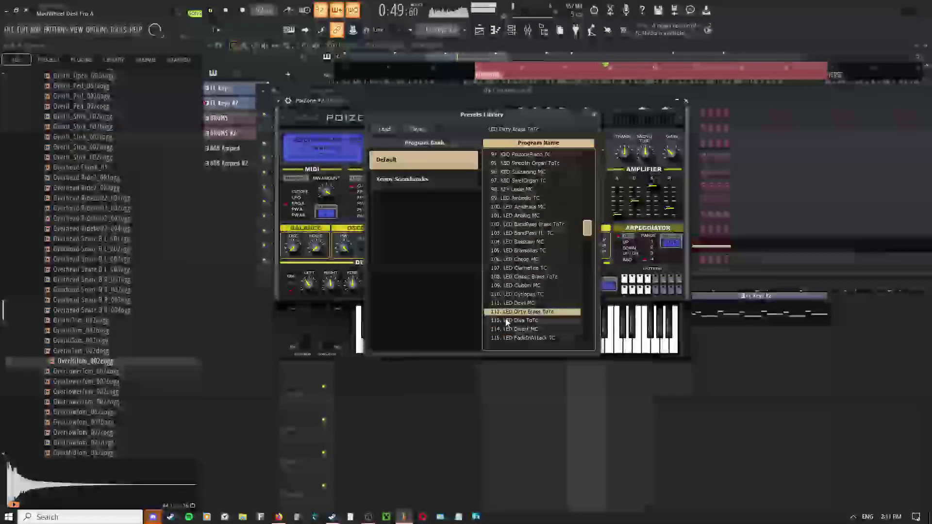
pyautogui.click(513, 320)
pyautogui.click(515, 312)
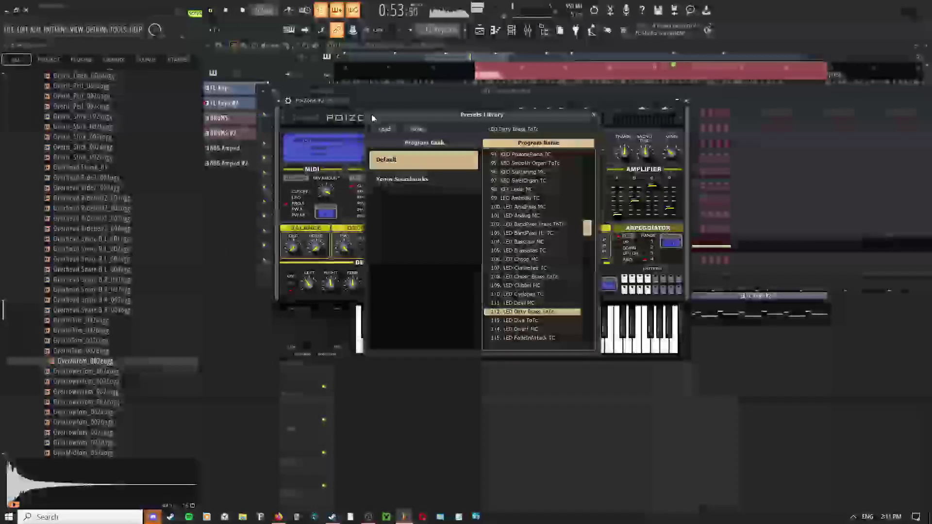
pyautogui.click(593, 114)
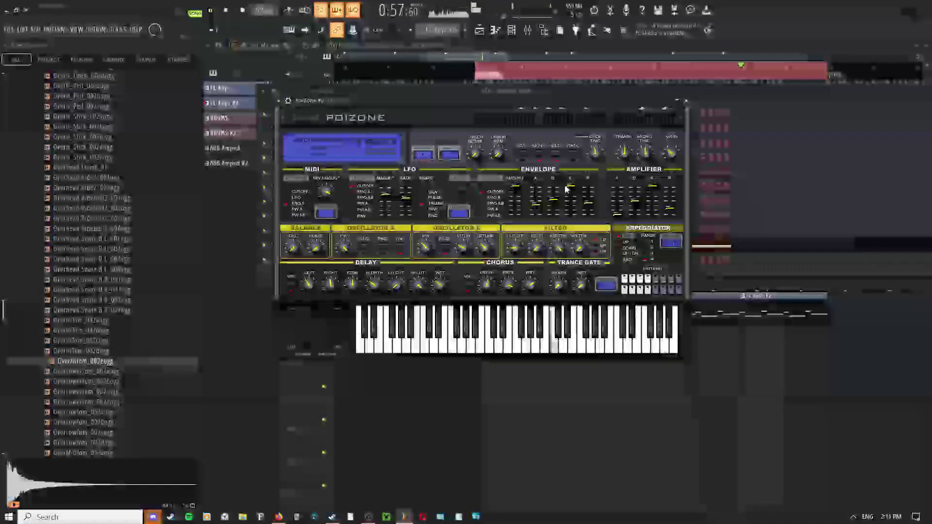
# - Shape the PoiZone #2 lead by adjusting the envelope's sustain and release and the amplifier's decay, sustain and release
pyautogui.moveTo(570, 188); pyautogui.dragTo(560, 200)
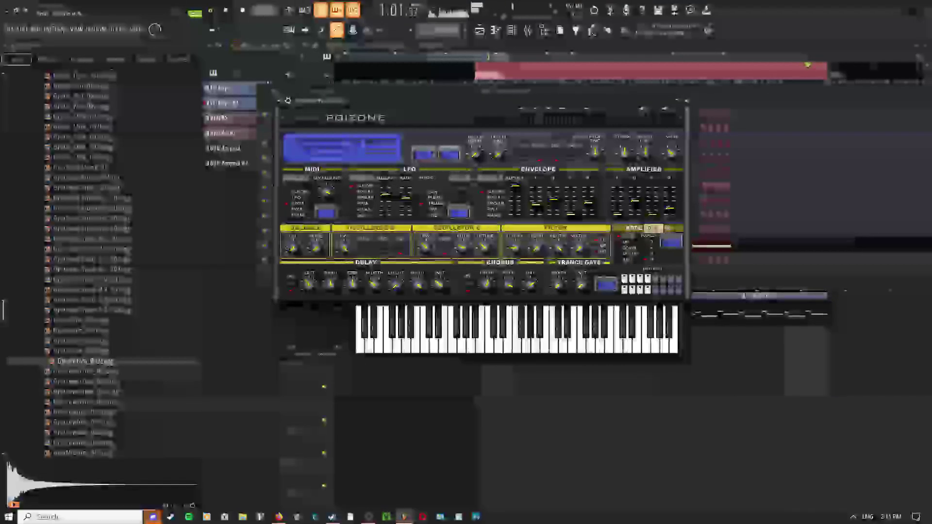
pyautogui.moveTo(651, 186); pyautogui.dragTo(635, 196)
pyautogui.rightClick(634, 203)
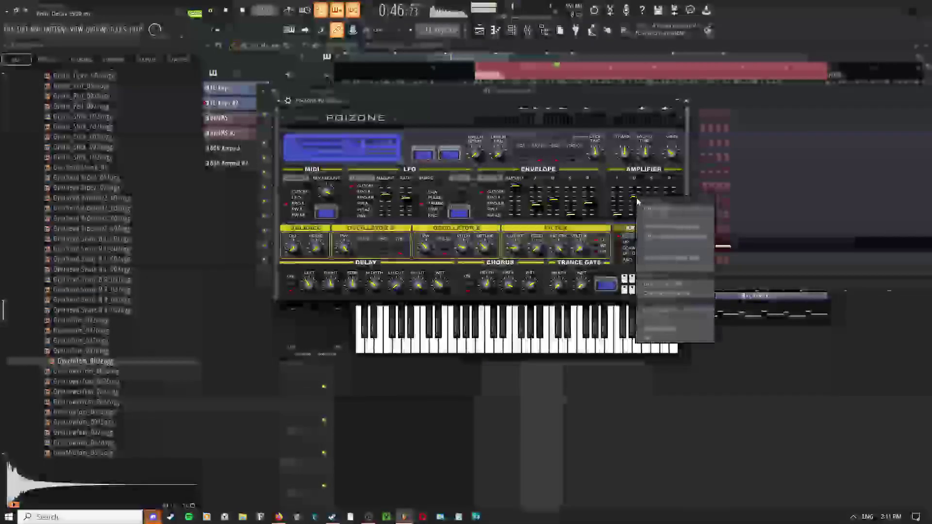
pyautogui.click(634, 190)
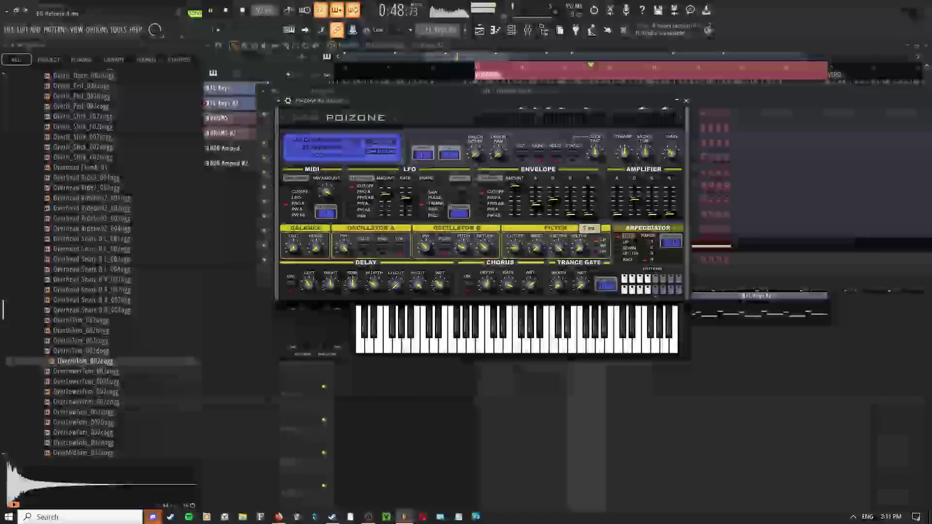
pyautogui.moveTo(553, 198); pyautogui.dragTo(553, 196)
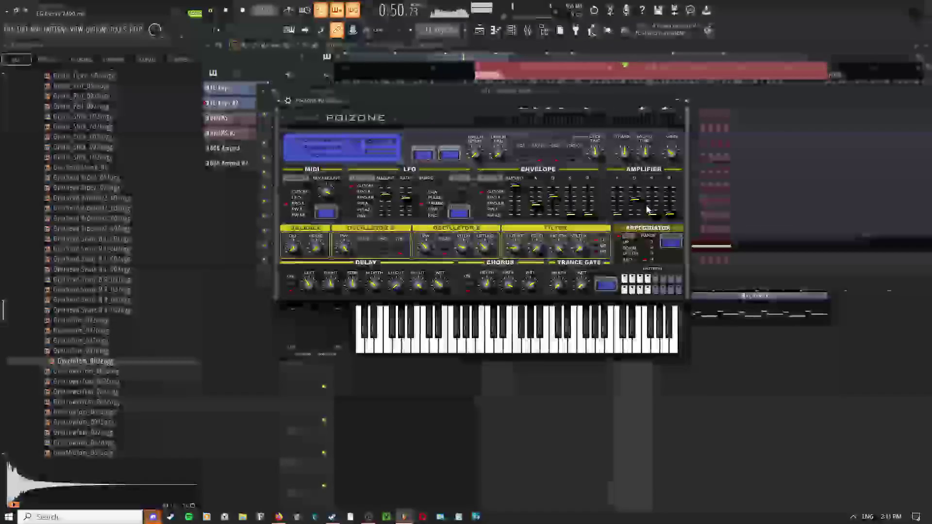
pyautogui.moveTo(634, 195); pyautogui.dragTo(669, 206)
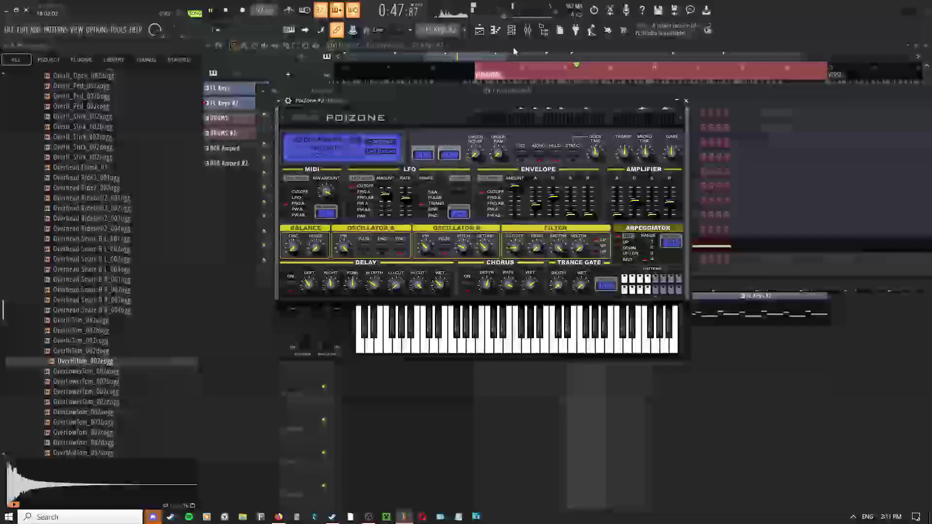
# - Close the PoiZone #2 window, inspect the 808 Amped pattern in the piano roll and return to the Playlist
pyautogui.click(514, 51)
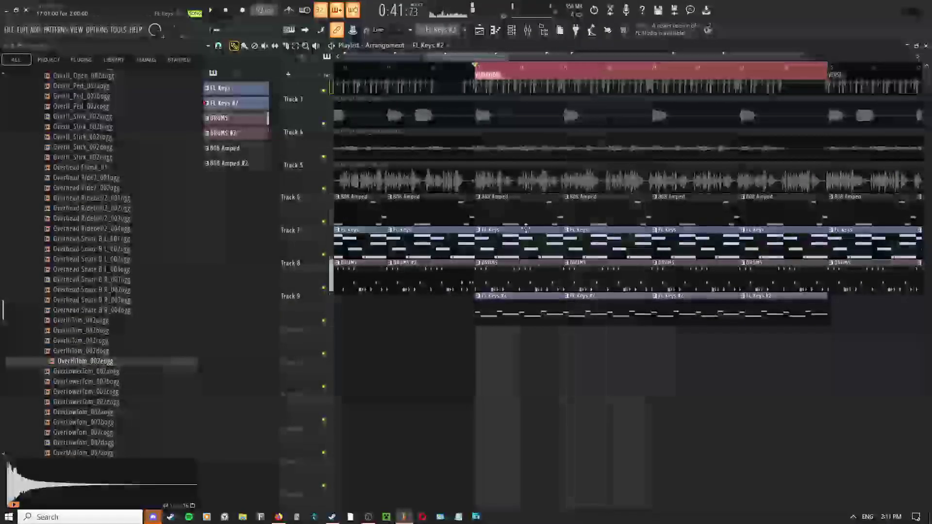
pyautogui.doubleClick(505, 212)
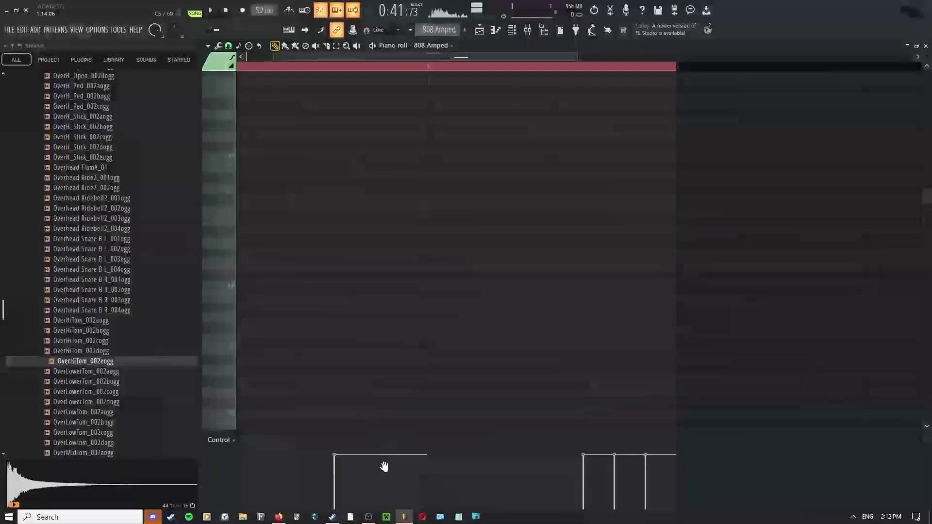
pyautogui.click(479, 30)
# - Open the first DRUMS clip of the VARIATION section, examine its kick and ride notes and return to the Playlist
pyautogui.scroll(2, 513, 266)
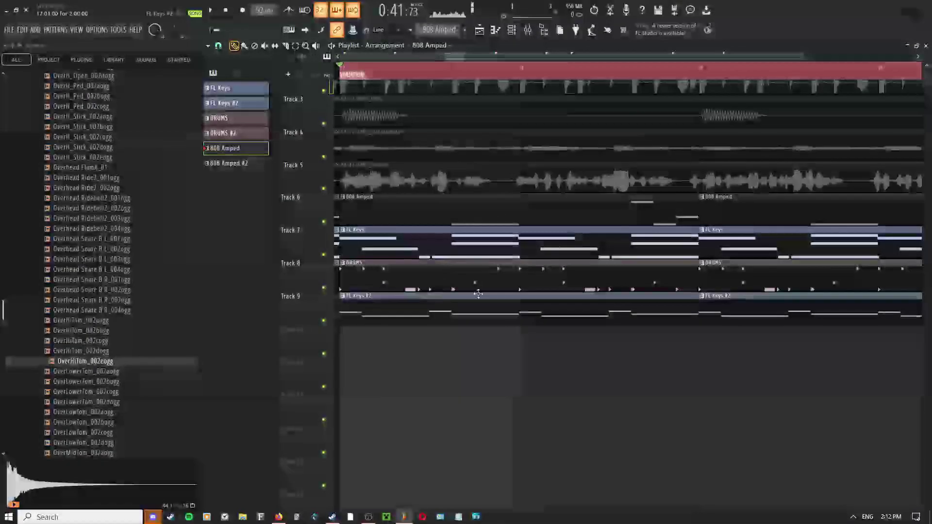
pyautogui.scroll(2, 477, 293)
pyautogui.doubleClick(379, 287)
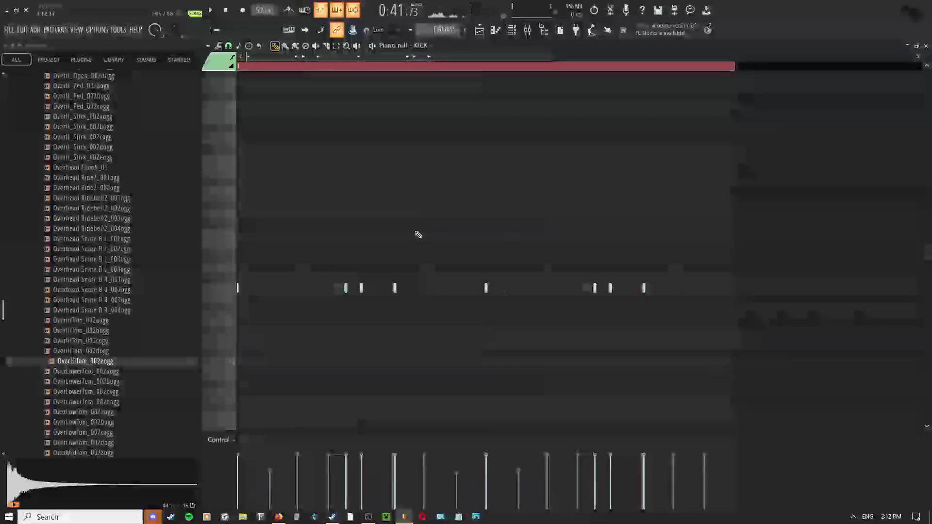
pyautogui.moveTo(321, 296); pyautogui.dragTo(663, 297)
pyautogui.scroll(-1, 766, 270)
pyautogui.moveTo(766, 270); pyautogui.dragTo(273, 227)
pyautogui.press('space')
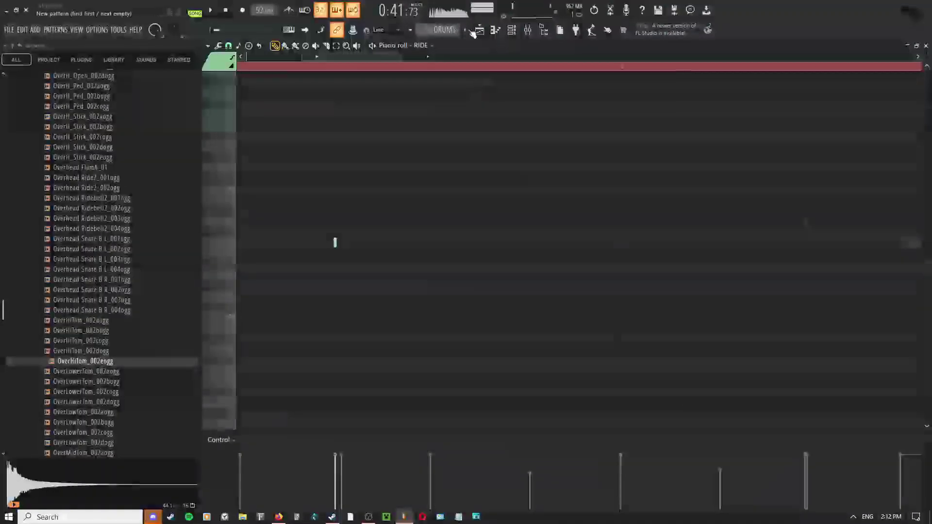
pyautogui.click(480, 32)
# - Examine the 808 Amped pattern's notes in the piano roll during playback and return to the Playlist
pyautogui.moveTo(443, 179); pyautogui.dragTo(491, 151)
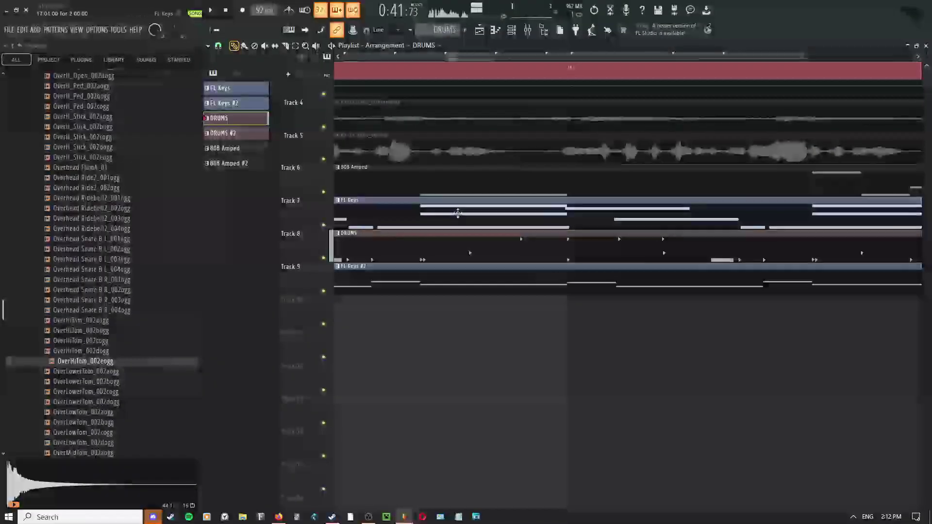
pyautogui.doubleClick(399, 217)
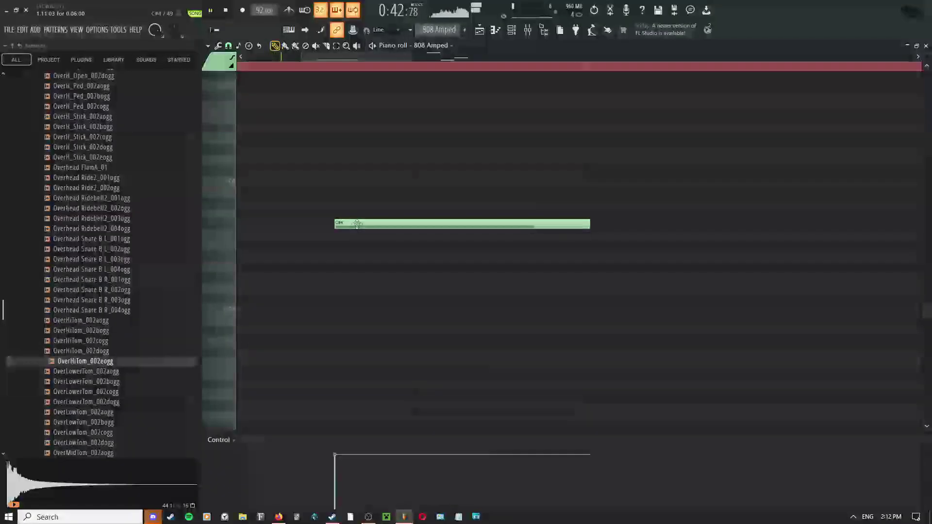
pyautogui.rightClick(390, 186)
pyautogui.click(402, 215)
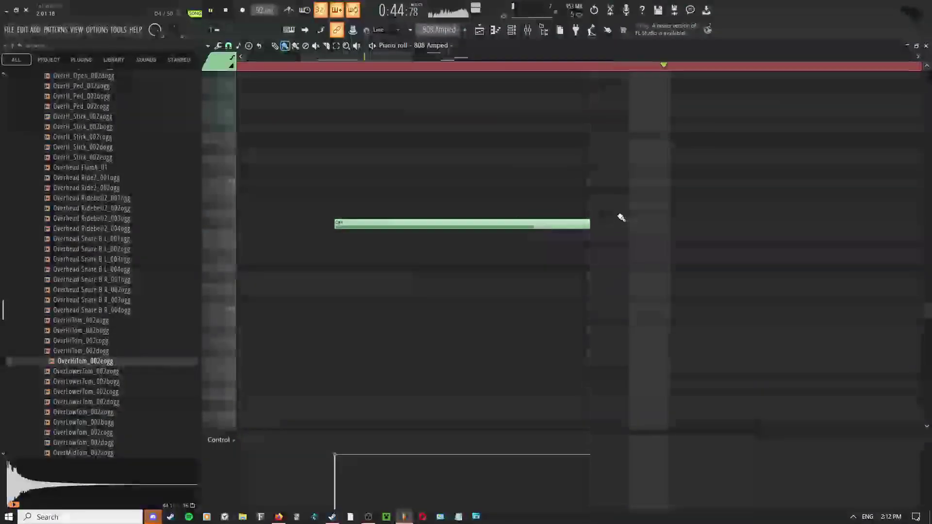
pyautogui.scroll(-3, 594, 269)
pyautogui.moveTo(594, 269); pyautogui.dragTo(397, 254)
pyautogui.rightClick(459, 149)
pyautogui.click(474, 169)
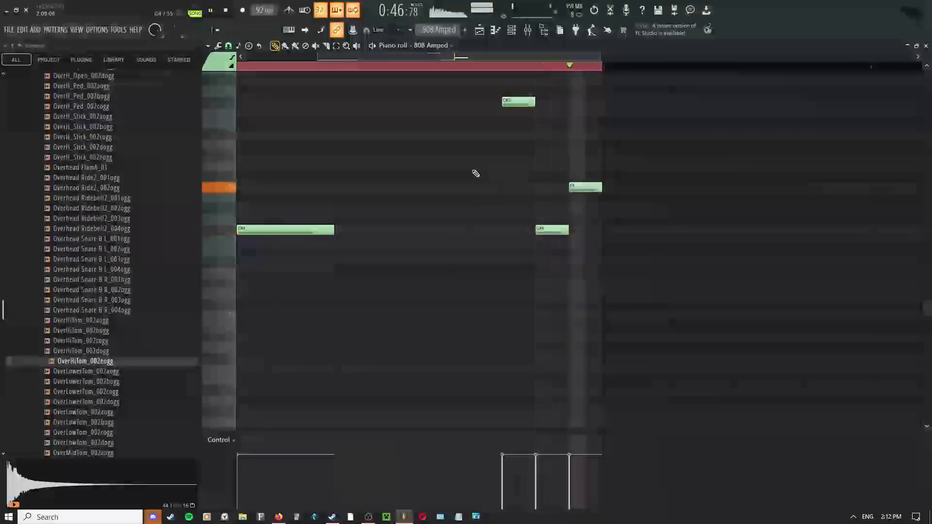
pyautogui.press('F5')
pyautogui.scroll(-6, 682, 190)
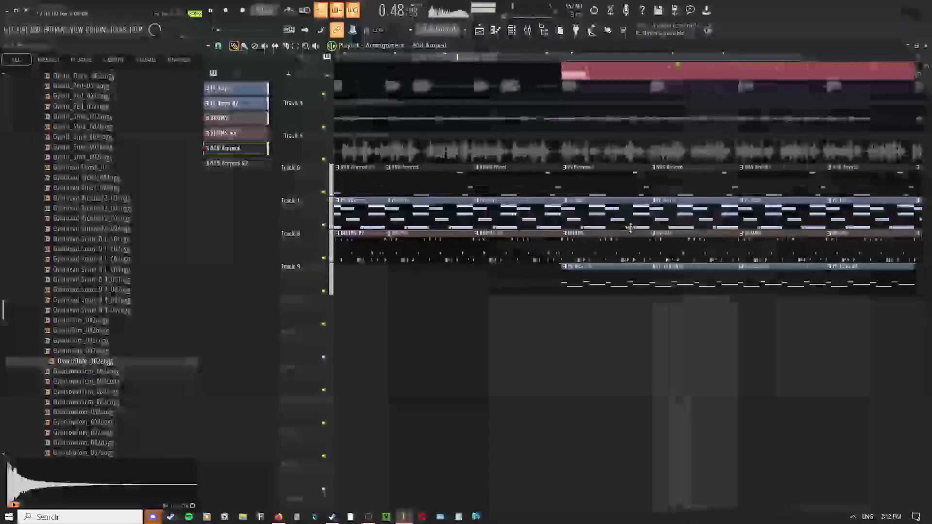
# - Play back the VARIATION section and open one of its 808 Amped #2 clips in the piano roll
pyautogui.moveTo(680, 185); pyautogui.dragTo(615, 213)
pyautogui.rightClick(513, 194)
pyautogui.click(506, 209)
pyautogui.press('space')
pyautogui.scroll(2, 498, 218)
pyautogui.scroll(-3, 497, 216)
pyautogui.scroll(2, 614, 212)
pyautogui.press('+')
pyautogui.doubleClick(607, 214)
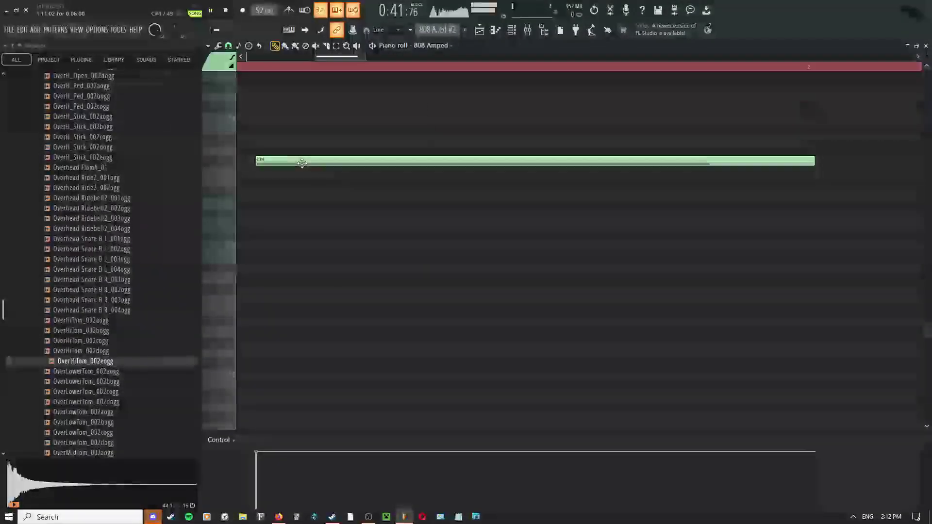
# - Examine the note near the end of the bar in the 808 Amped #2 pattern and return to the Playlist
pyautogui.scroll(-3, 344, 160)
pyautogui.rightClick(351, 125)
pyautogui.click(362, 214)
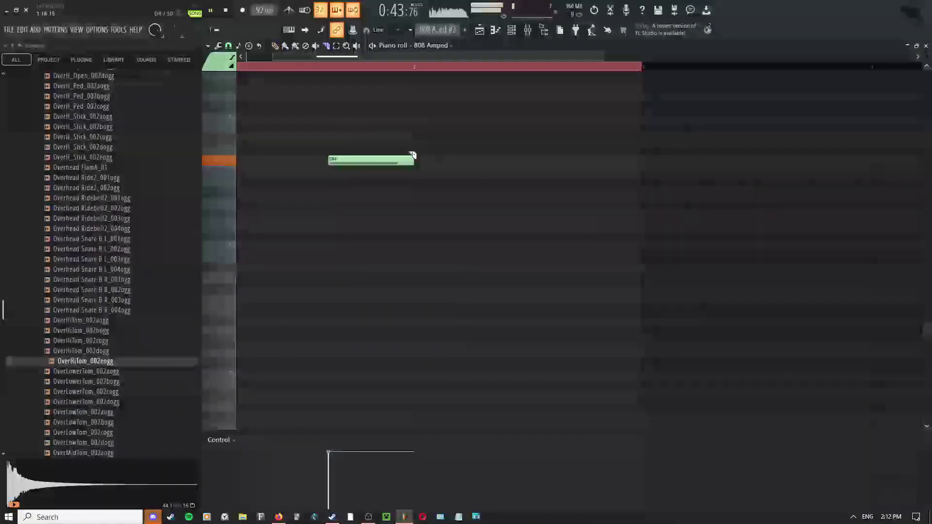
pyautogui.rightClick(368, 128)
pyautogui.click(384, 145)
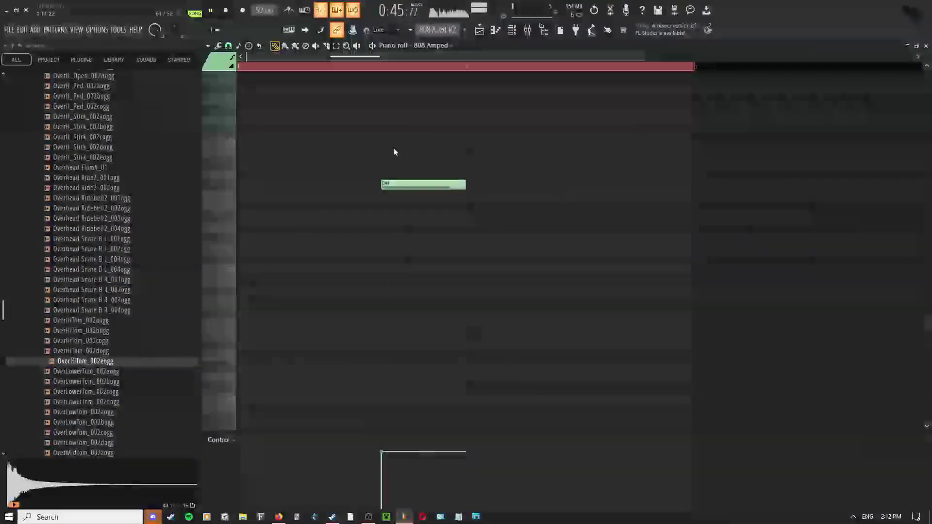
pyautogui.click(479, 32)
pyautogui.rightClick(466, 176)
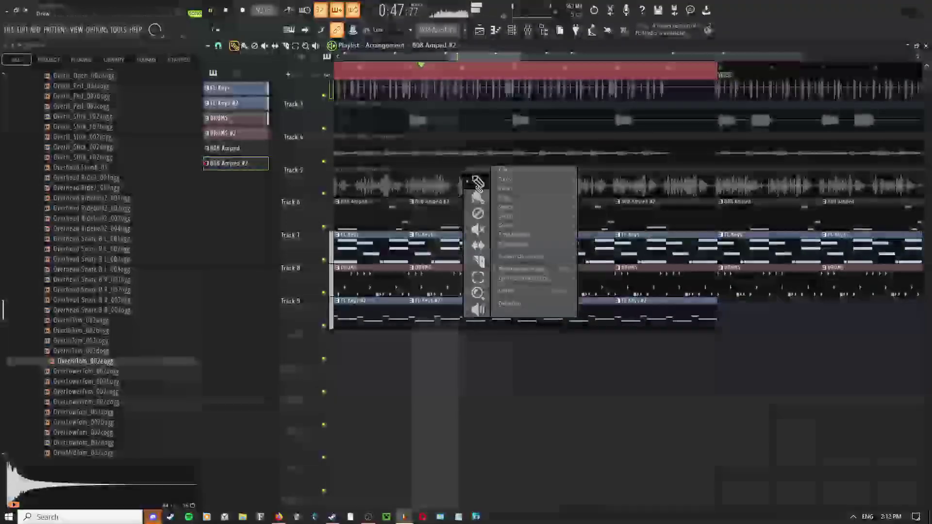
pyautogui.scroll(-3, 482, 216)
pyautogui.rightClick(483, 206)
pyautogui.click(493, 208)
pyautogui.rightClick(457, 184)
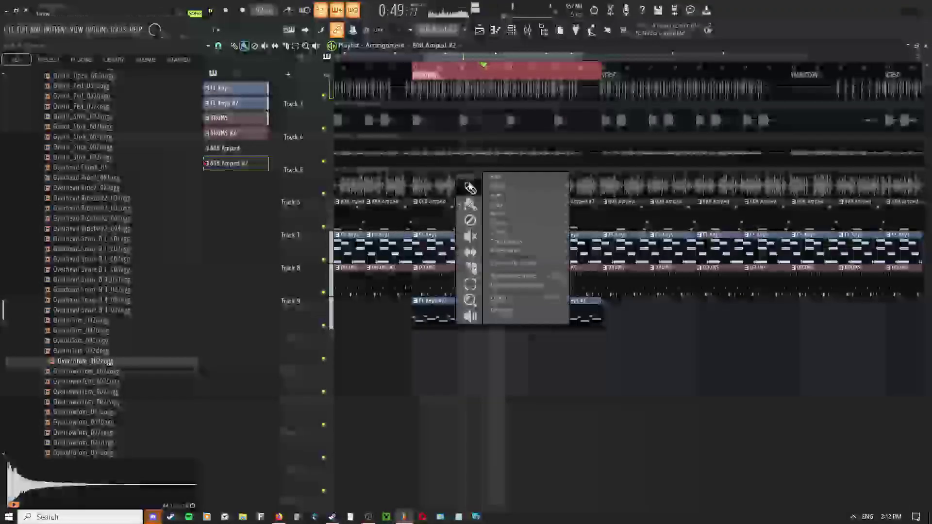
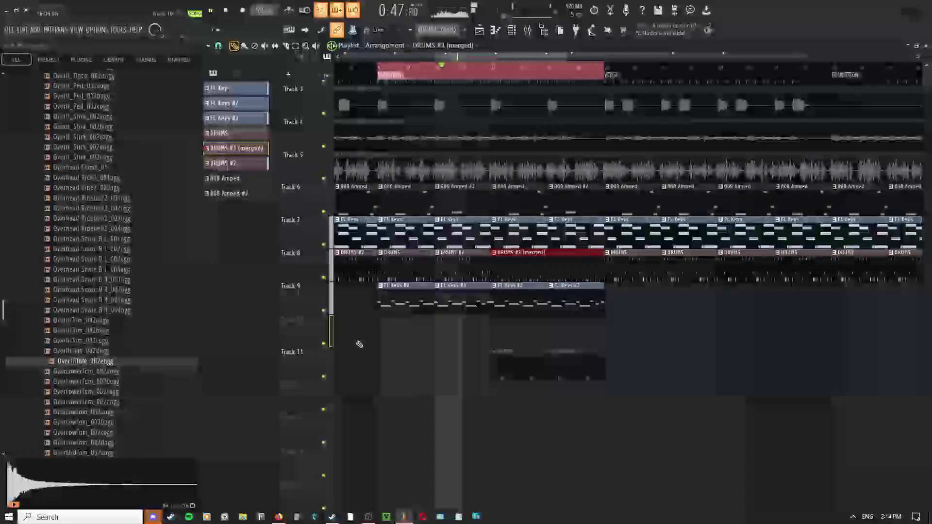
# - Play the VARIATION section, open its DRUMS #3 (merged) clip in the piano roll and switch to the RIDE channel
pyautogui.rightClick(450, 339)
pyautogui.click(459, 340)
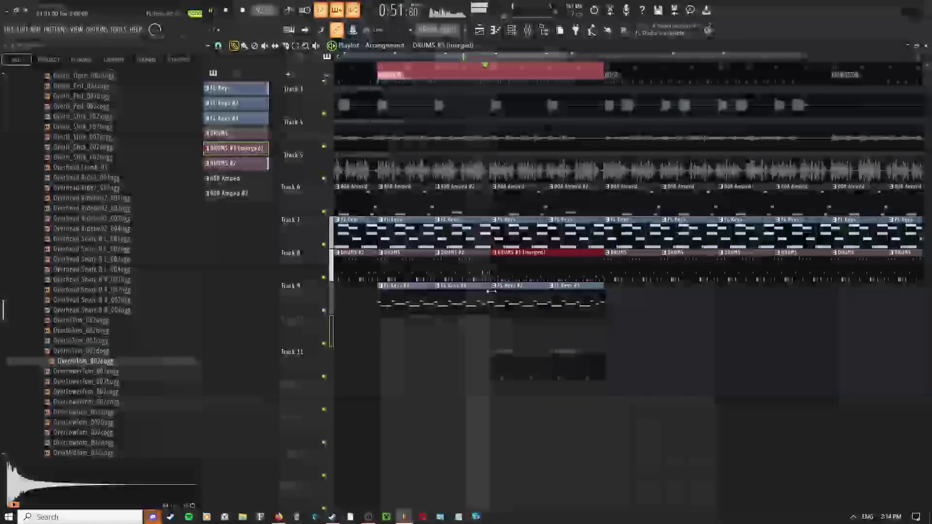
pyautogui.press('space')
pyautogui.scroll(3, 492, 268)
pyautogui.doubleClick(501, 267)
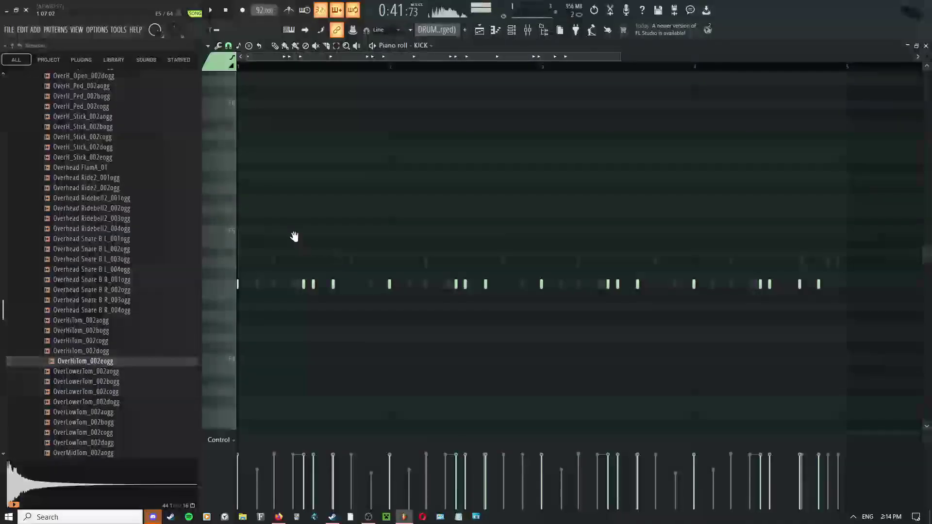
pyautogui.rightClick(258, 287)
pyautogui.rightClick(257, 287)
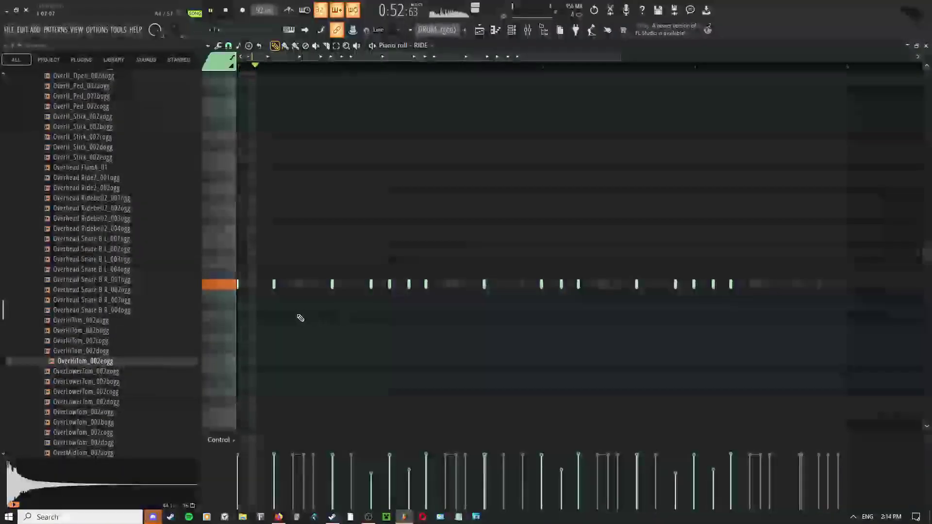
# - Clear the existing ride notes in DRUMS #3 (merged) and draw a short ride note on every beat across its four bars
pyautogui.scroll(2, 305, 294)
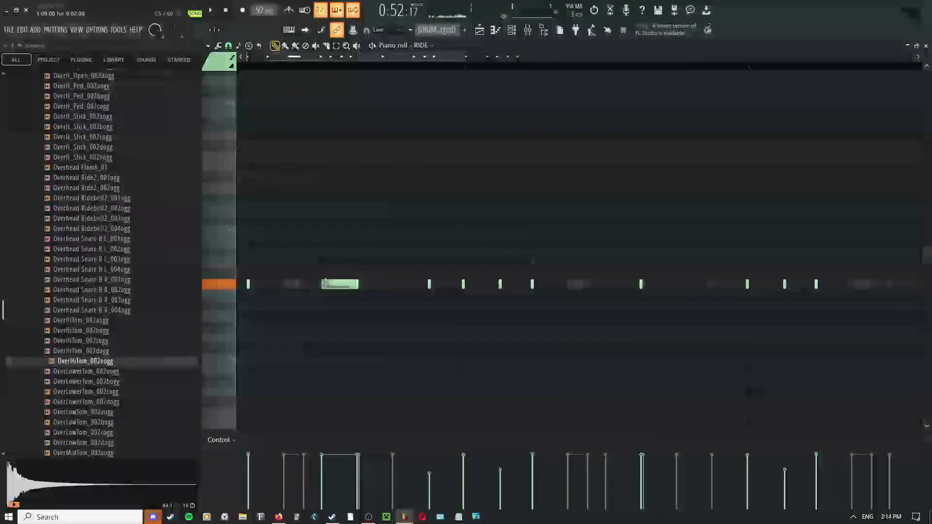
pyautogui.scroll(-3, 324, 285)
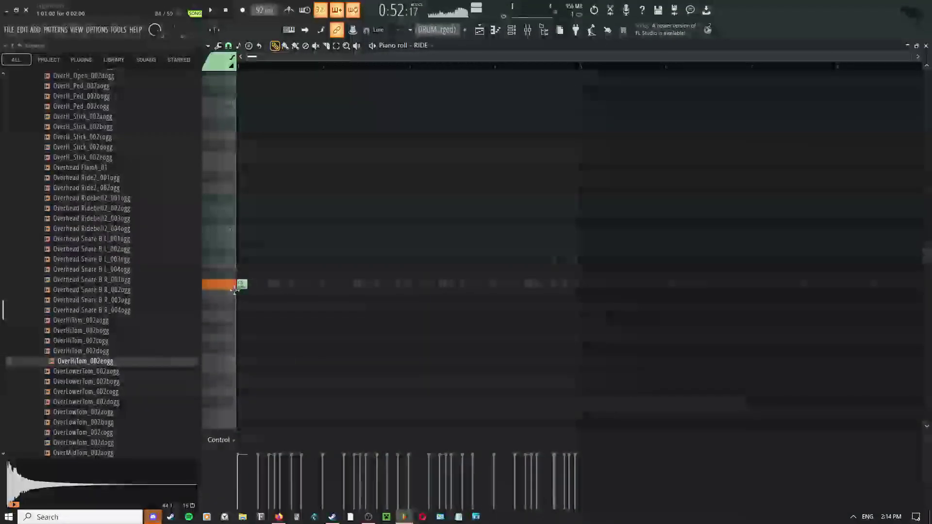
pyautogui.scroll(2, 340, 293)
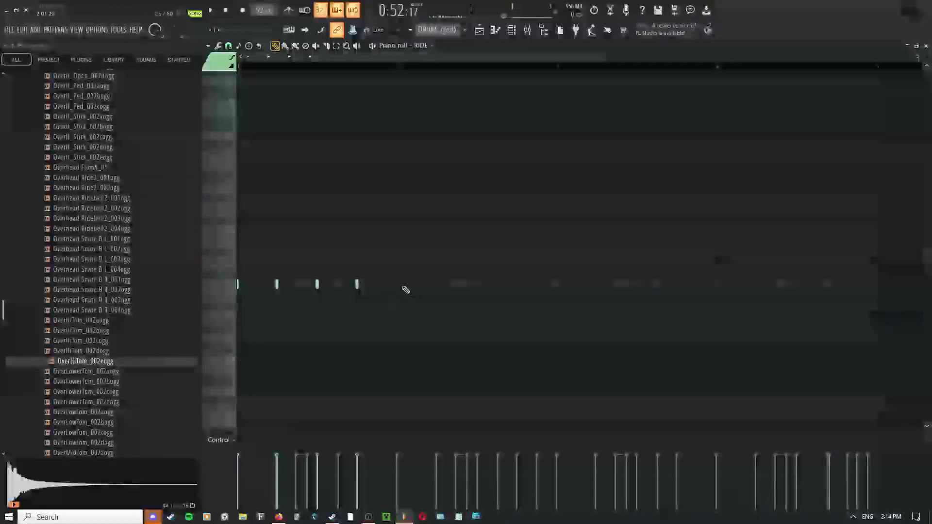
pyautogui.click(437, 285)
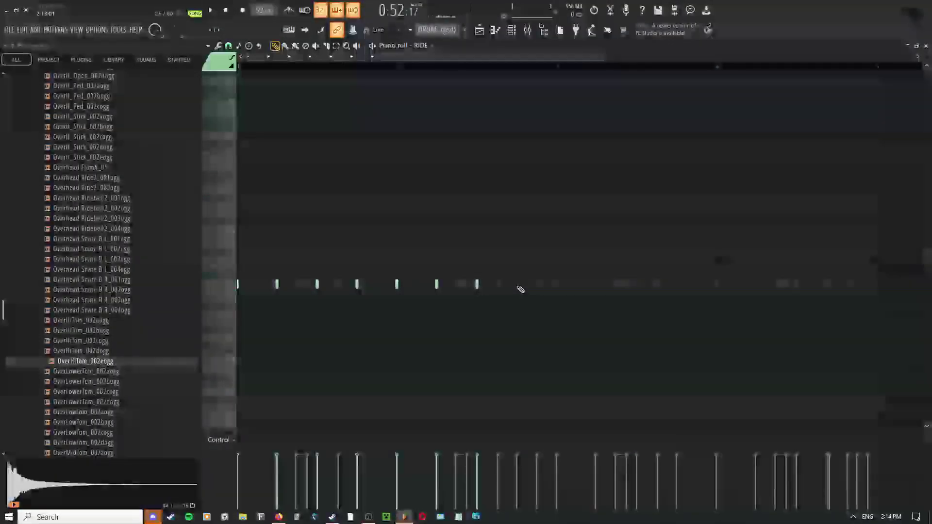
pyautogui.click(596, 284)
pyautogui.click(636, 285)
pyautogui.moveTo(719, 288); pyautogui.dragTo(586, 293)
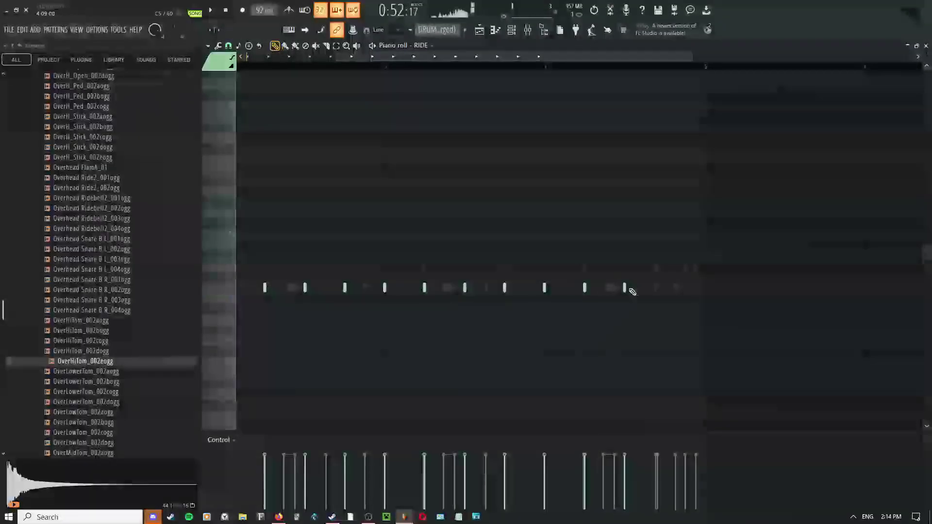
# - Play back the DRUMS #3 (merged) pattern and examine its OH notes and the kick notes in its last bar
pyautogui.scroll(-2, 564, 287)
pyautogui.rightClick(359, 231)
pyautogui.click(362, 234)
pyautogui.press('space')
pyautogui.scroll(3, 313, 270)
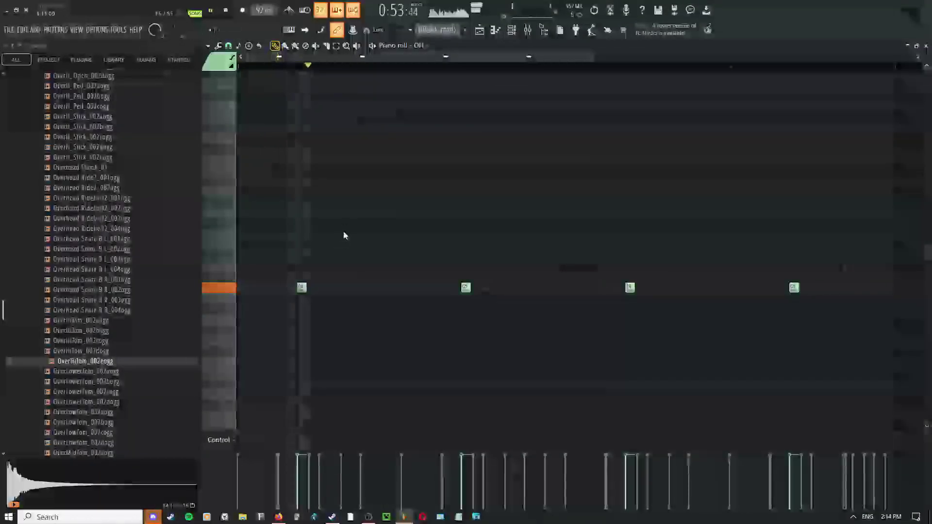
pyautogui.rightClick(345, 239)
pyautogui.click(354, 246)
pyautogui.rightClick(354, 247)
pyautogui.click(364, 255)
pyautogui.scroll(-2, 410, 312)
pyautogui.rightClick(392, 255)
pyautogui.click(397, 277)
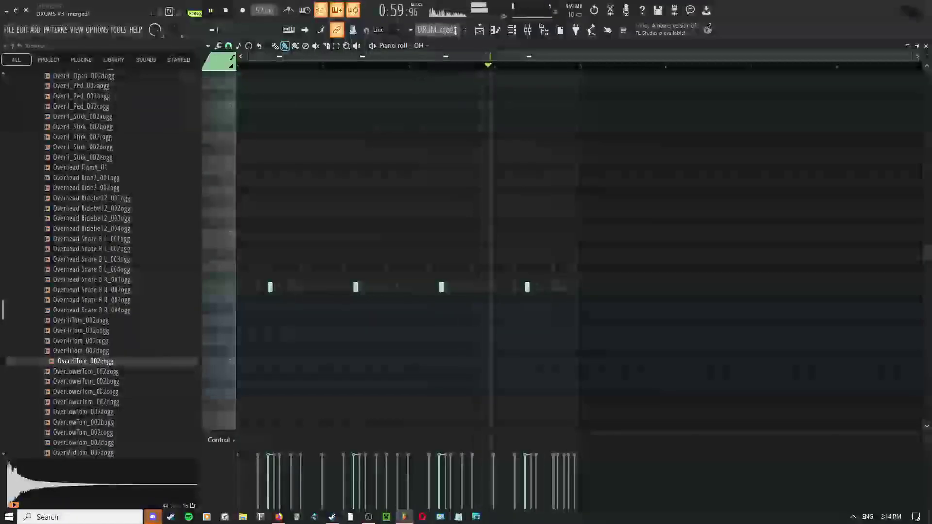
pyautogui.scroll(2, 564, 328)
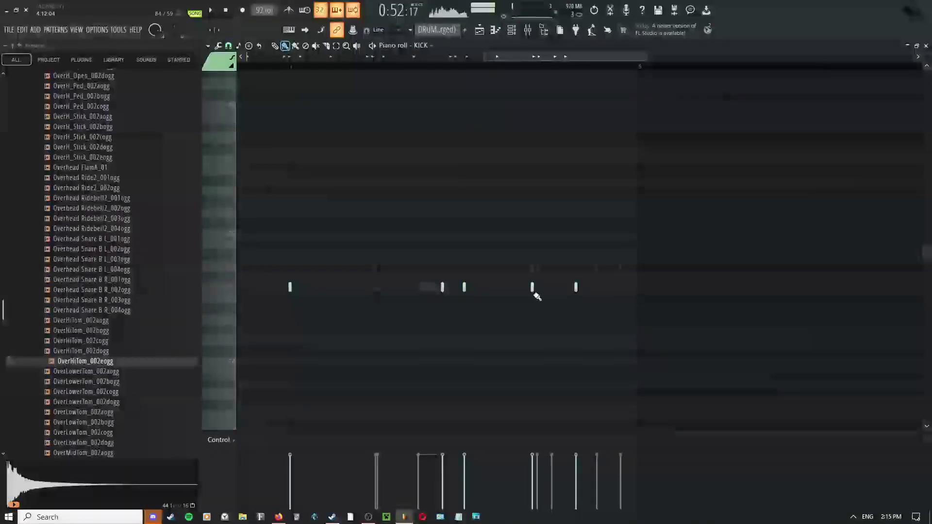
pyautogui.scroll(2, 534, 293)
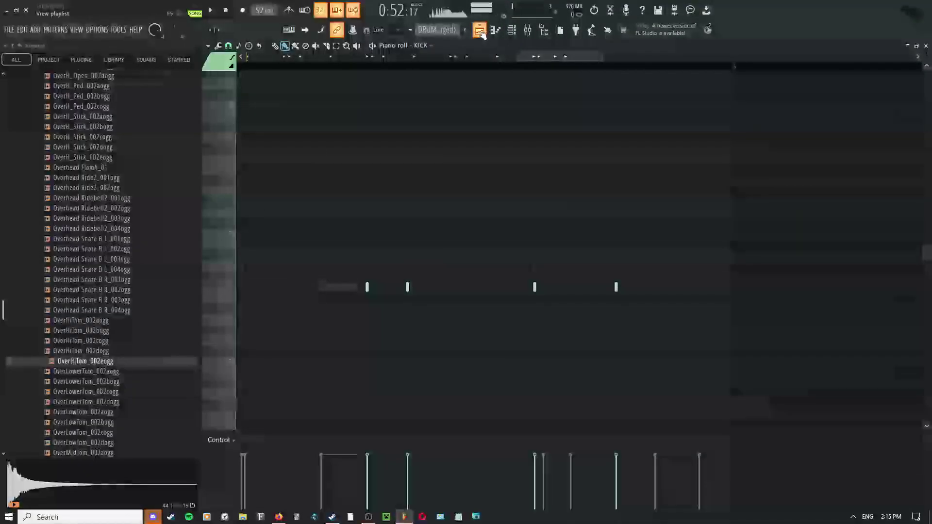
# - Open the DRUMS #3 (merged) pattern in the piano roll, switch to the RIDE channel and play its notes back
pyautogui.click(480, 32)
pyautogui.doubleClick(620, 272)
pyautogui.click(423, 46)
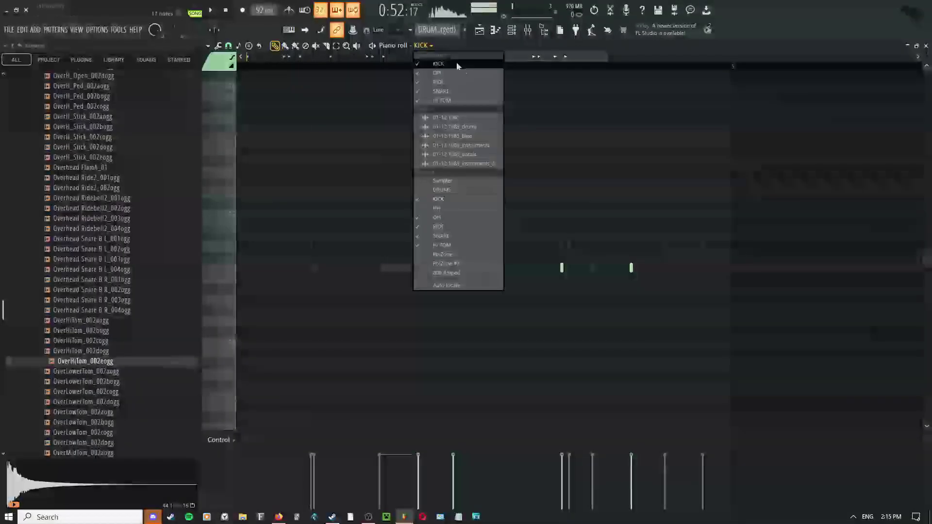
pyautogui.click(446, 227)
pyautogui.scroll(-1, 593, 266)
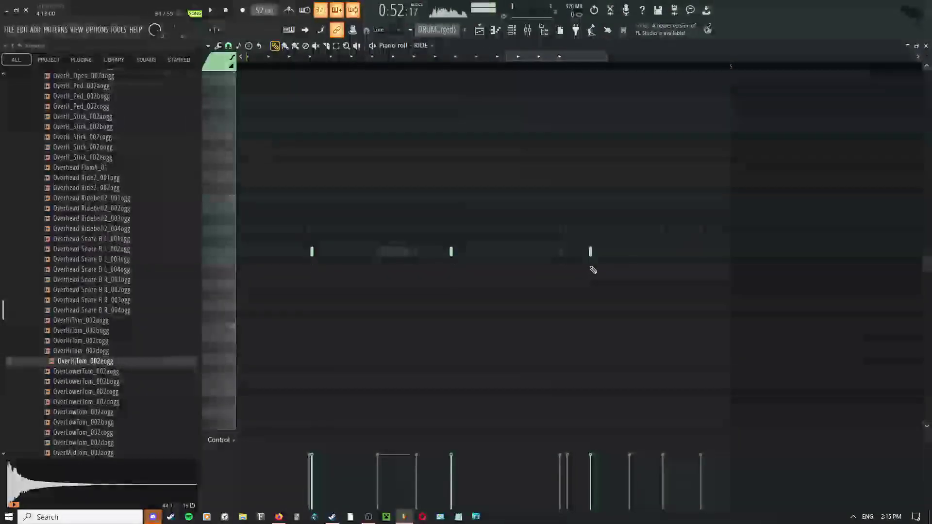
pyautogui.scroll(2, 558, 258)
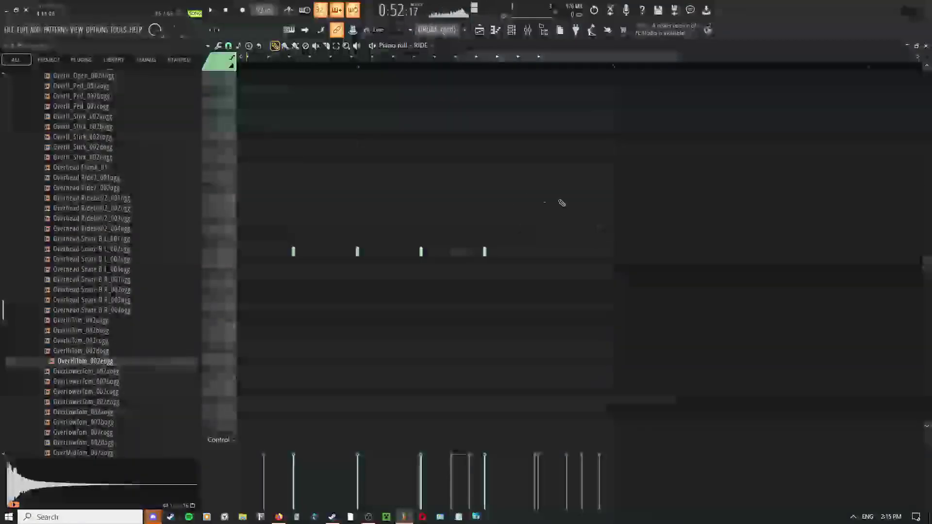
pyautogui.scroll(-2, 565, 245)
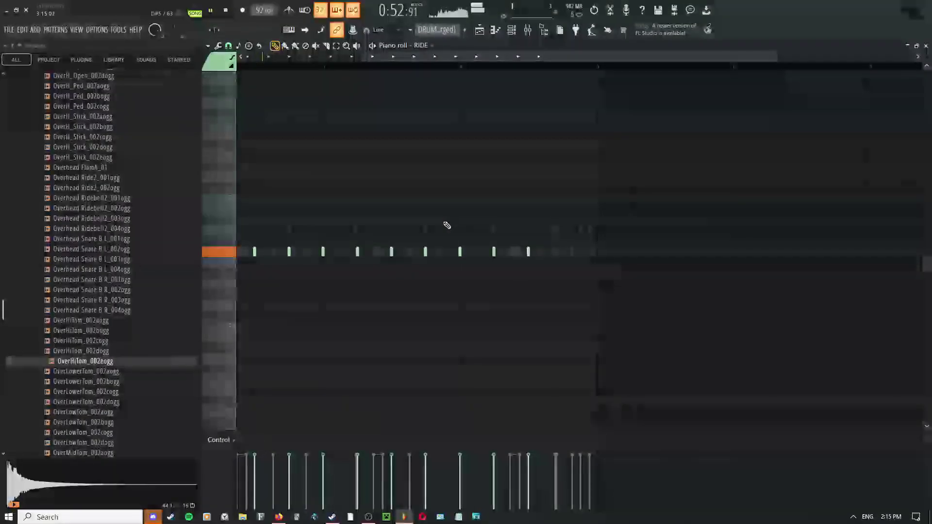
pyautogui.scroll(3, 277, 277)
pyautogui.scroll(3, 286, 279)
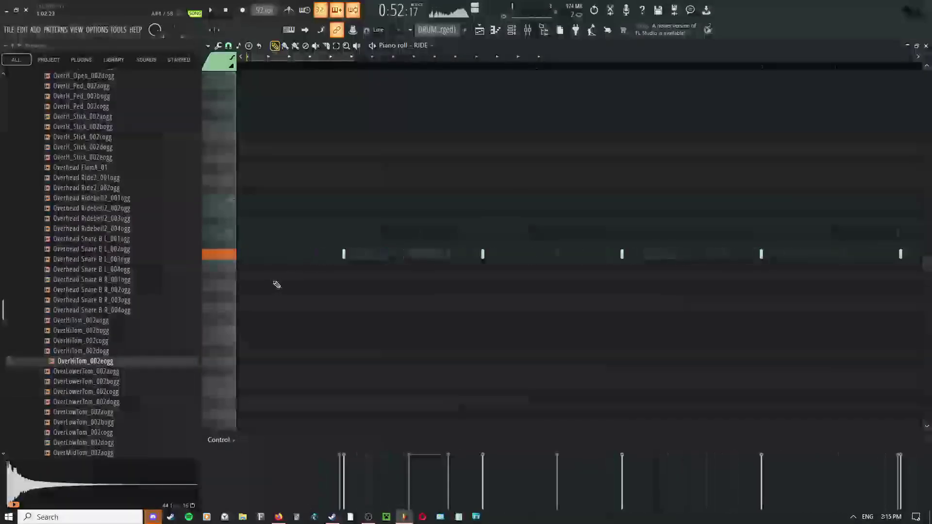
# - Move the second ride note of the pattern slightly earlier, onto the beat at 1:05:00, and play it back
pyautogui.keyDown('ctrl'); pyautogui.click(344, 253); pyautogui.keyUp('ctrl')
pyautogui.scroll(3, 343, 254)
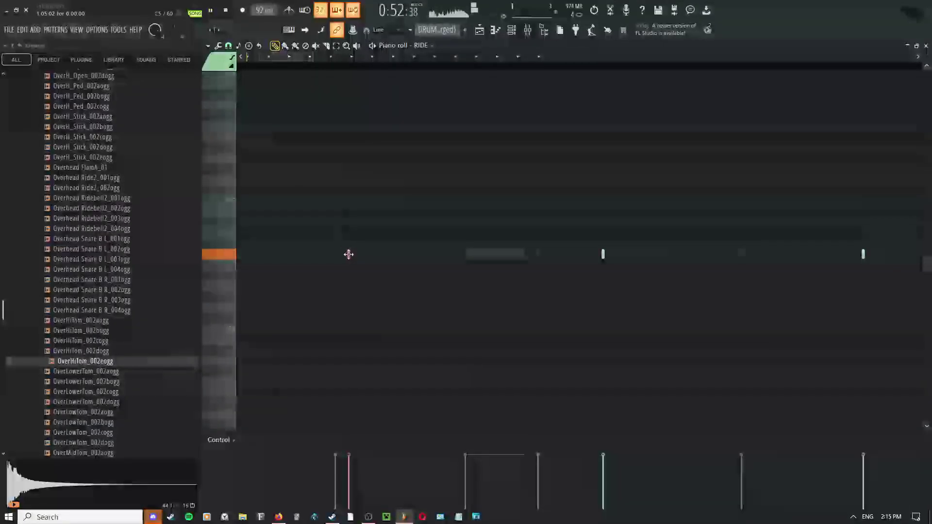
pyautogui.moveTo(348, 254); pyautogui.dragTo(352, 254)
pyautogui.press('space')
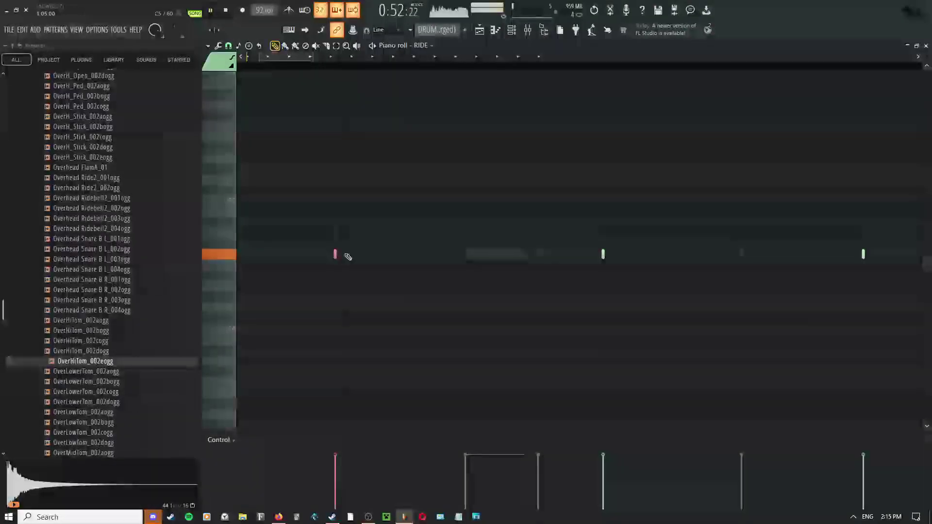
pyautogui.press('space')
# - Nudge the third ride note slightly late to 1:09:03 and listen to the timing
pyautogui.scroll(-2, 479, 260)
pyautogui.press('space')
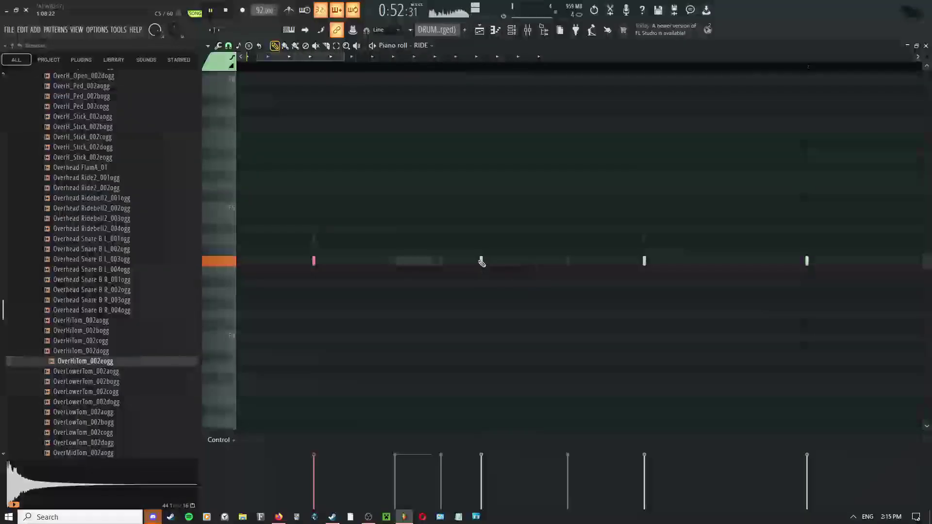
pyautogui.press('space')
pyautogui.moveTo(481, 260); pyautogui.dragTo(487, 261)
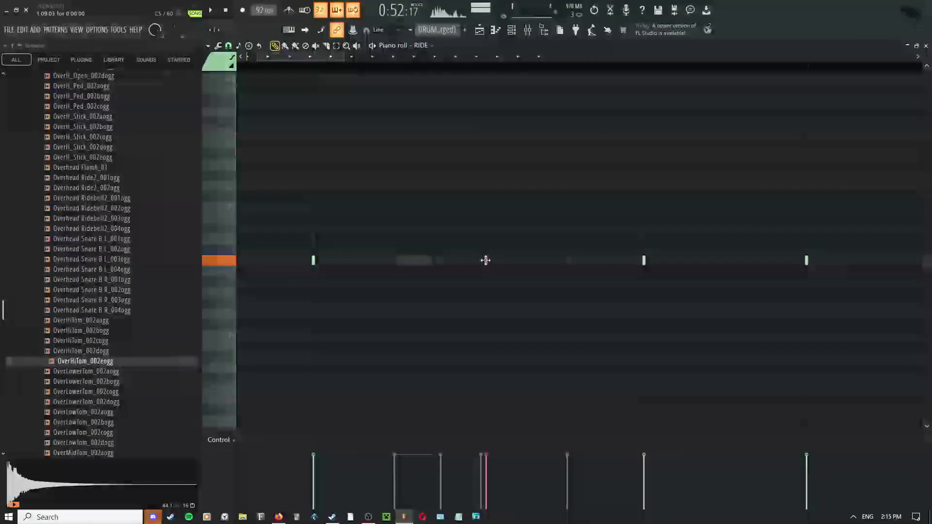
pyautogui.scroll(-2, 469, 222)
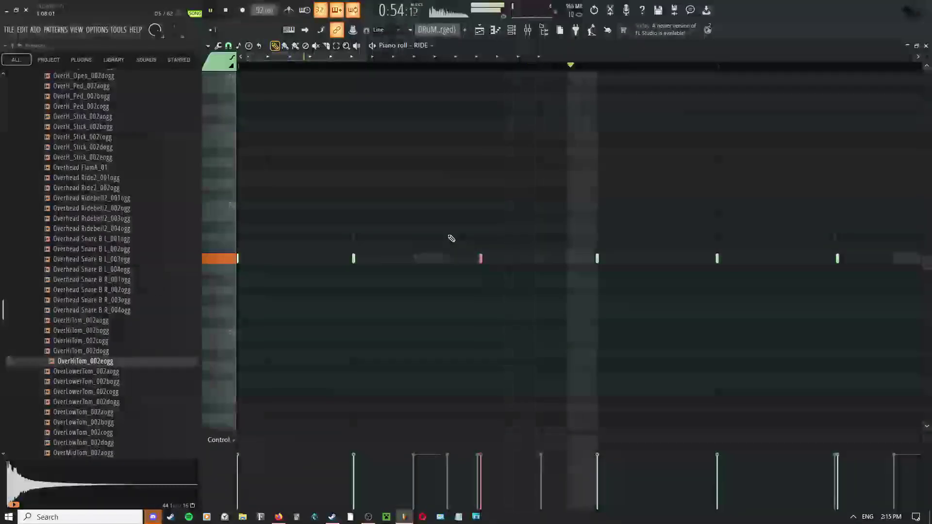
pyautogui.press('space')
pyautogui.hscroll(2, 592, 277)
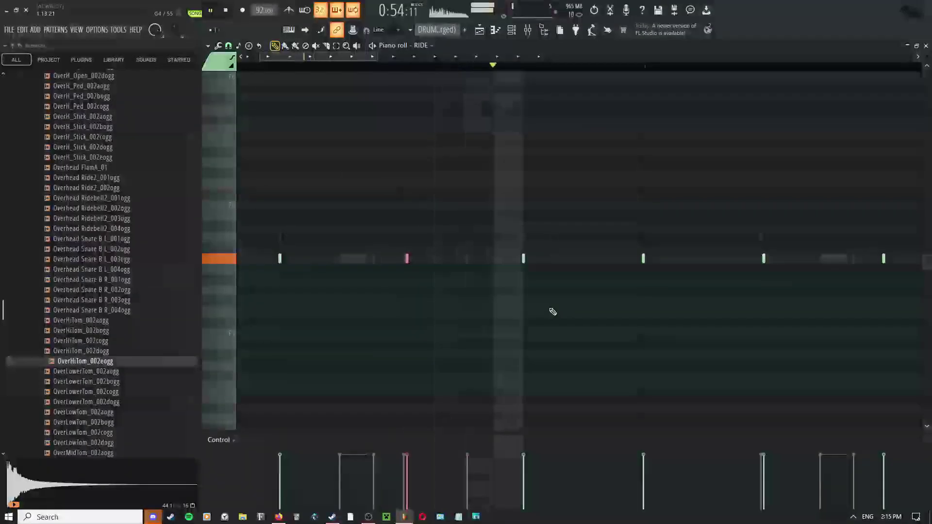
pyautogui.press('space')
pyautogui.scroll(-3, 499, 262)
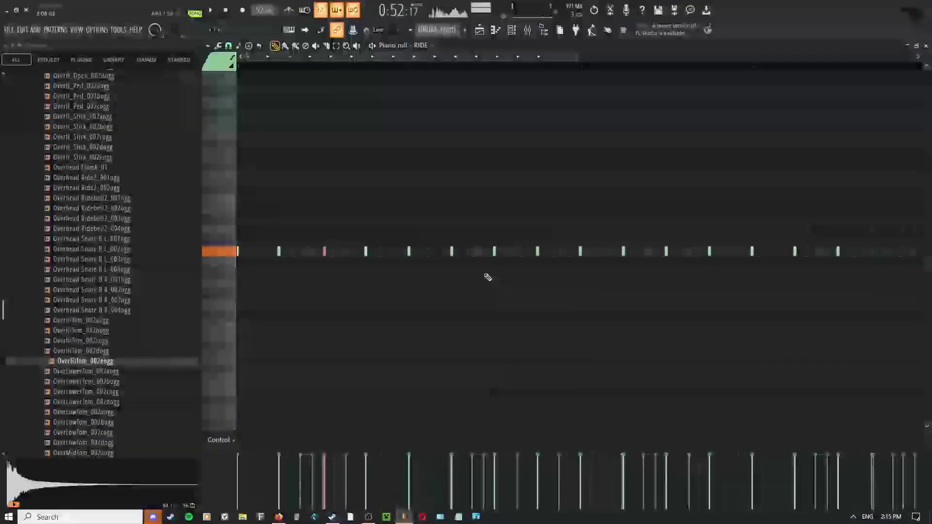
# - Erase the ride notes after the first bar, duplicate the first bar's ride notes three times and play the result
pyautogui.rightClick(361, 254)
pyautogui.moveTo(366, 257); pyautogui.dragTo(669, 252)
pyautogui.moveTo(361, 69); pyautogui.dragTo(5, 139)
pyautogui.hotkey('ctrl', 'b')
pyautogui.hotkey('ctrl', 'b')
pyautogui.hotkey('ctrl', 'b')
pyautogui.press('space')
pyautogui.middleClick(376, 212)
pyautogui.click(378, 208)
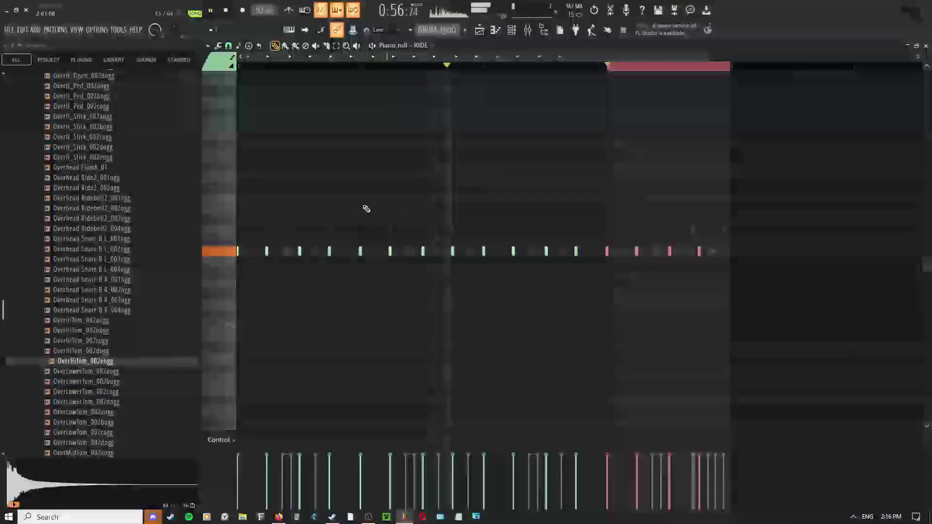
# - Reopen the DRUMS #3 (merged) pattern from the playlist and mute the last ride notes near its end
pyautogui.click(479, 30)
pyautogui.middleClick(584, 272)
pyautogui.click(599, 284)
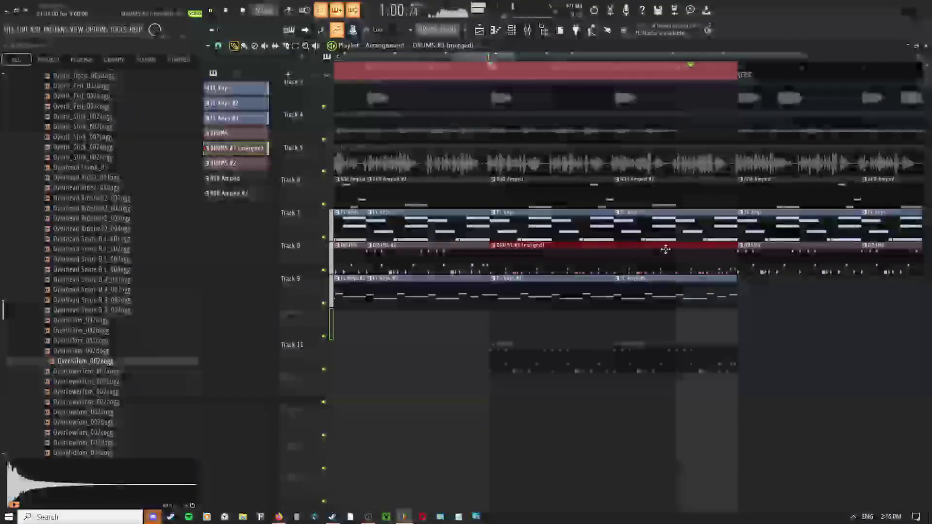
pyautogui.doubleClick(666, 251)
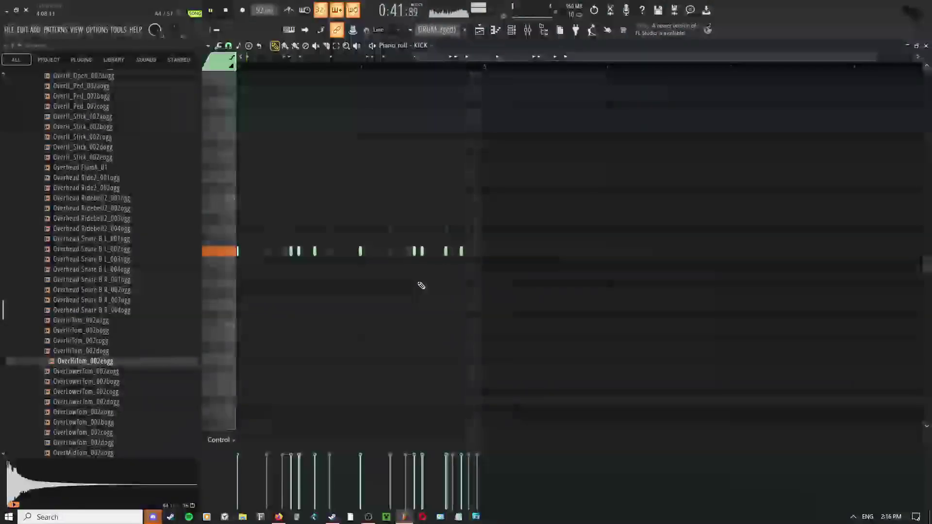
pyautogui.scroll(1, 453, 267)
pyautogui.scroll(2, 453, 292)
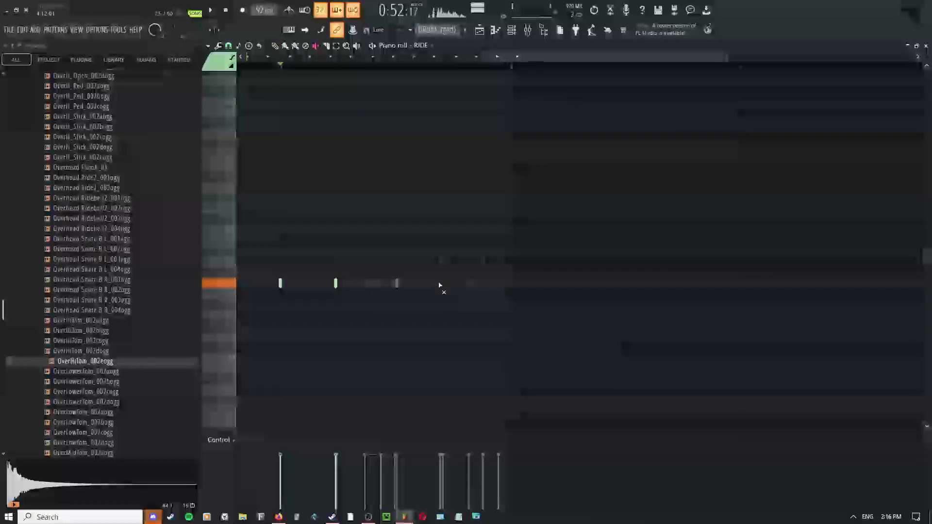
pyautogui.scroll(-2, 445, 297)
pyautogui.press('p')
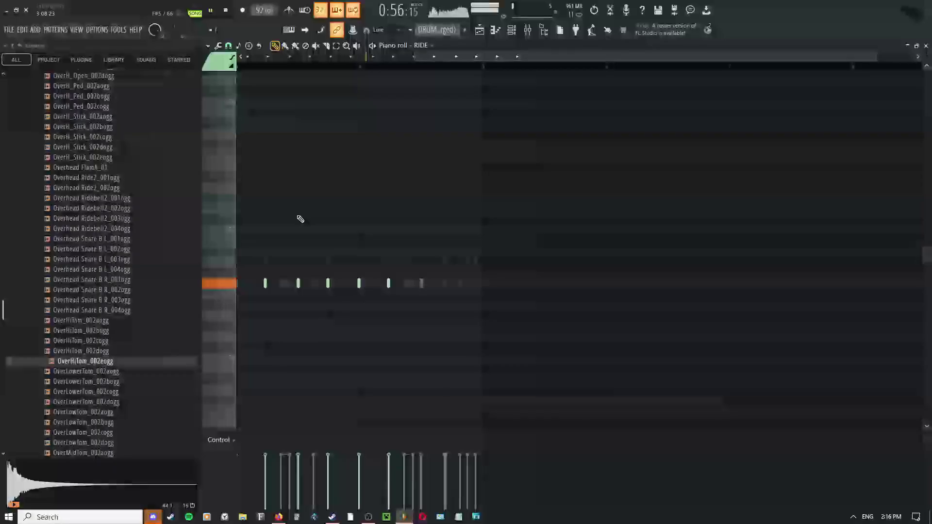
# - Open the 808 Amped pattern from the playlist and trim the start of its highest note slightly
pyautogui.click(480, 31)
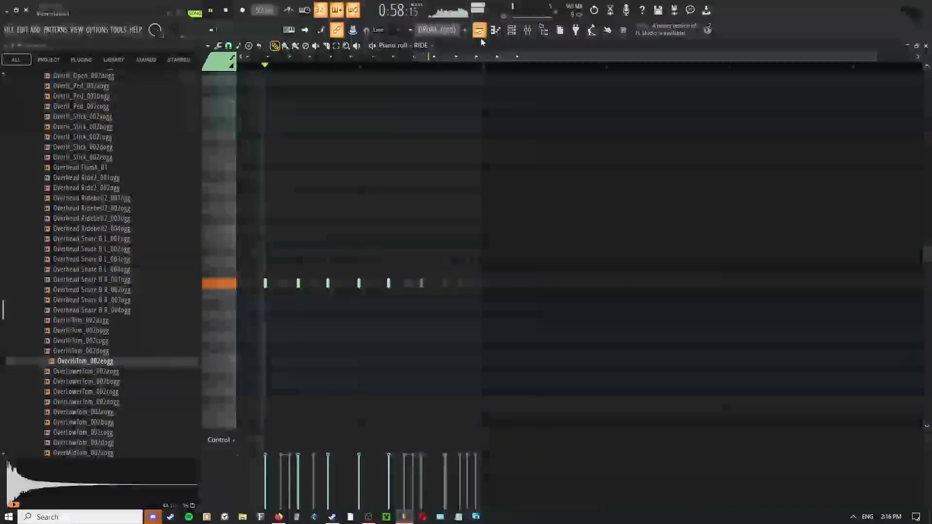
pyautogui.press('space')
pyautogui.doubleClick(586, 191)
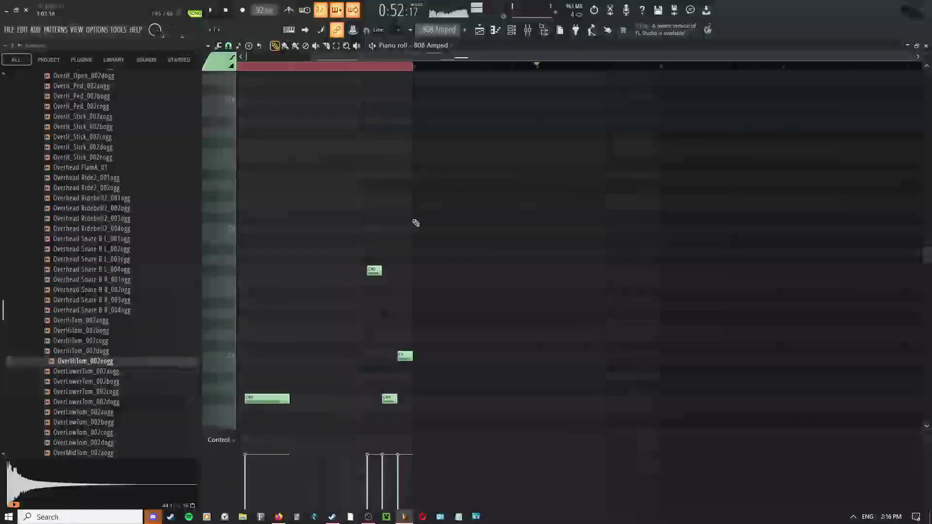
pyautogui.scroll(3, 397, 291)
pyautogui.keyDown('ctrl'); pyautogui.click(423, 269); pyautogui.keyUp('ctrl')
pyautogui.scroll(2, 412, 310)
pyautogui.scroll(-2, 412, 317)
pyautogui.scroll(3, 410, 311)
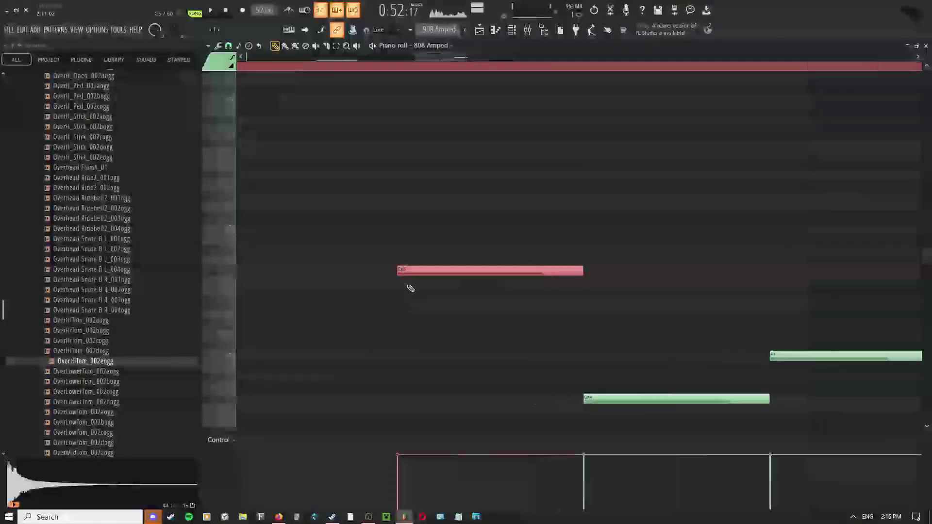
pyautogui.moveTo(406, 270); pyautogui.dragTo(415, 266)
pyautogui.hotkey('ctrl', 'z')
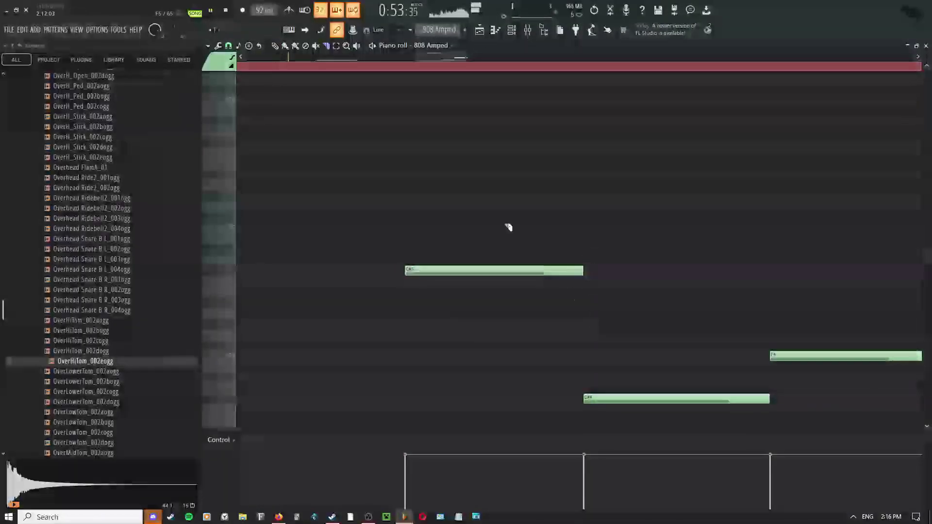
# - Play back the trimmed 808 note, then the variation section in the playlist, to check the edited bass and drums
pyautogui.scroll(-1, 490, 257)
pyautogui.scroll(-2, 454, 259)
pyautogui.middleClick(445, 252)
pyautogui.click(448, 231)
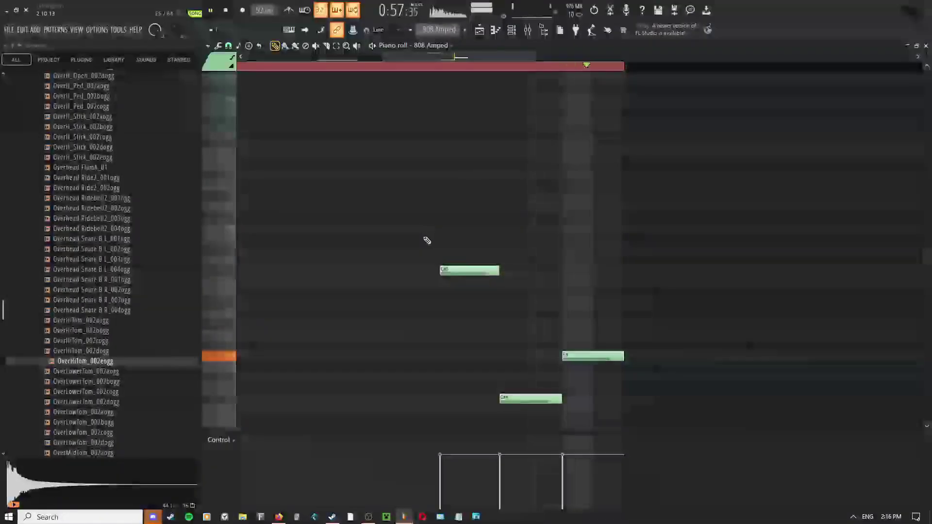
pyautogui.click(480, 31)
pyautogui.moveTo(536, 268); pyautogui.dragTo(489, 218)
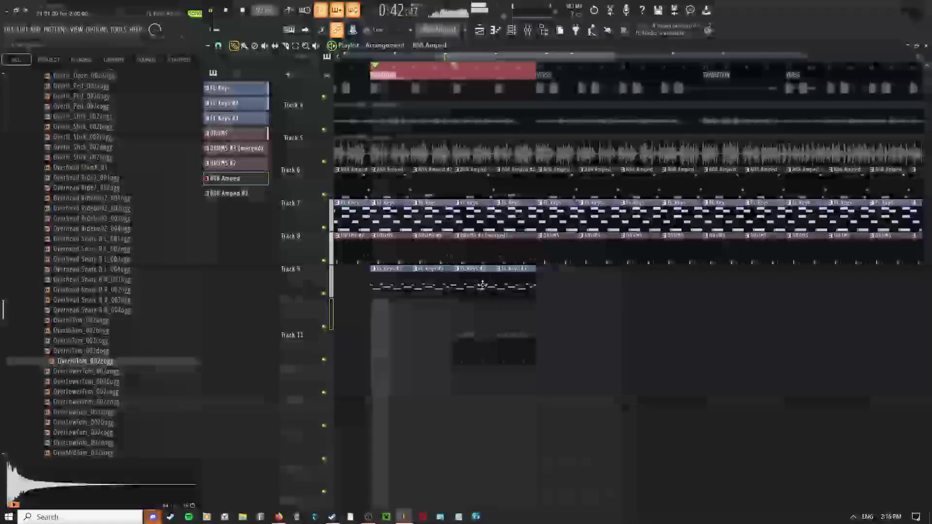
pyautogui.middleClick(467, 272)
pyautogui.scroll(3, 381, 240)
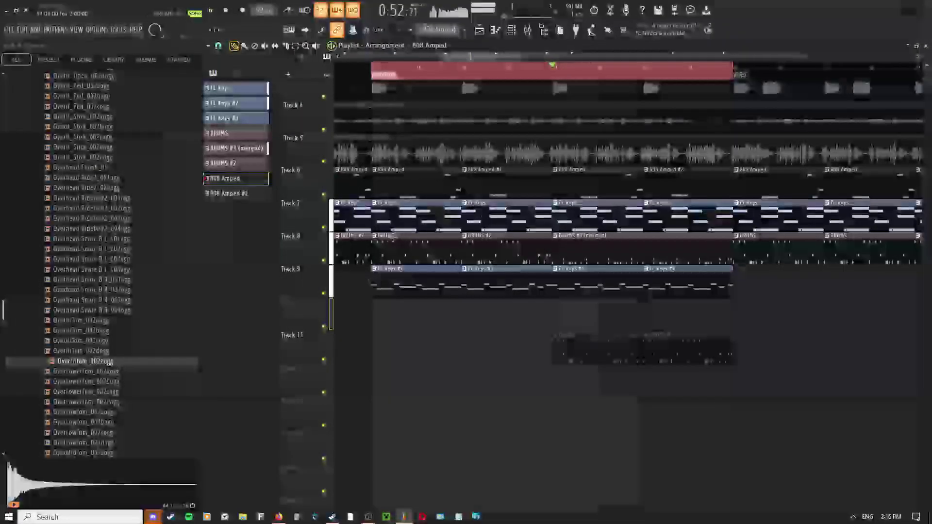
pyautogui.scroll(-5, 449, 237)
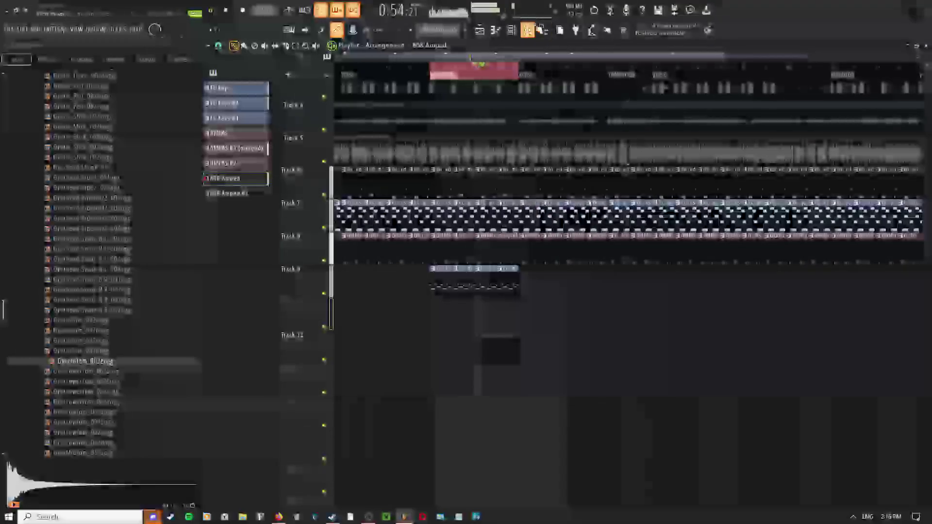
pyautogui.press('F6')
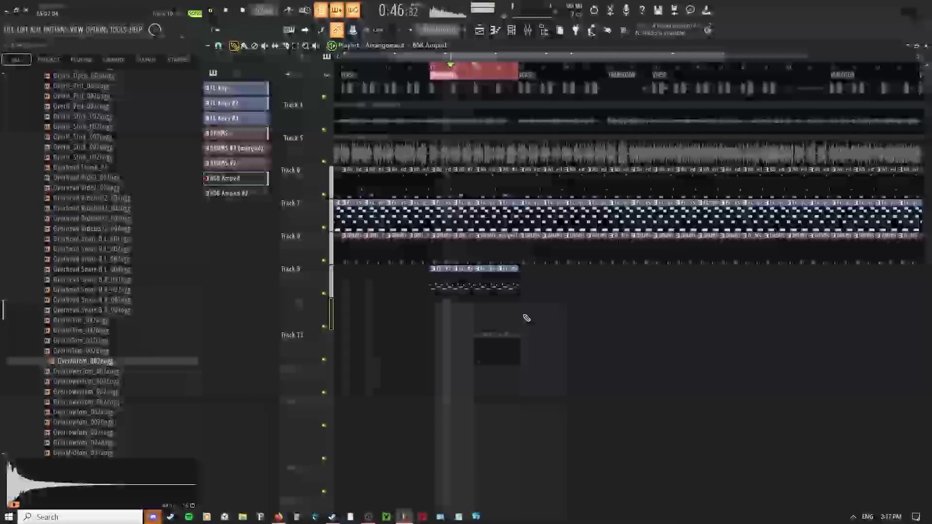
# - Play through the variation section into the following verse and clear the playlist's time selection
pyautogui.scroll(-2, 505, 306)
pyautogui.rightClick(503, 303)
pyautogui.click(510, 330)
pyautogui.scroll(3, 487, 340)
pyautogui.moveTo(470, 273); pyautogui.dragTo(545, 366)
pyautogui.scroll(3, 544, 366)
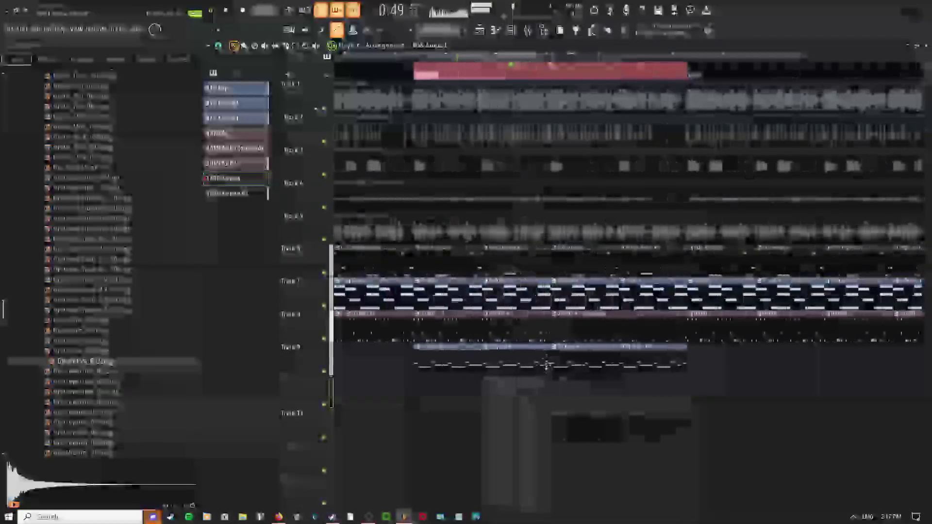
pyautogui.rightClick(505, 265)
pyautogui.click(503, 299)
pyautogui.moveTo(503, 298); pyautogui.dragTo(462, 275)
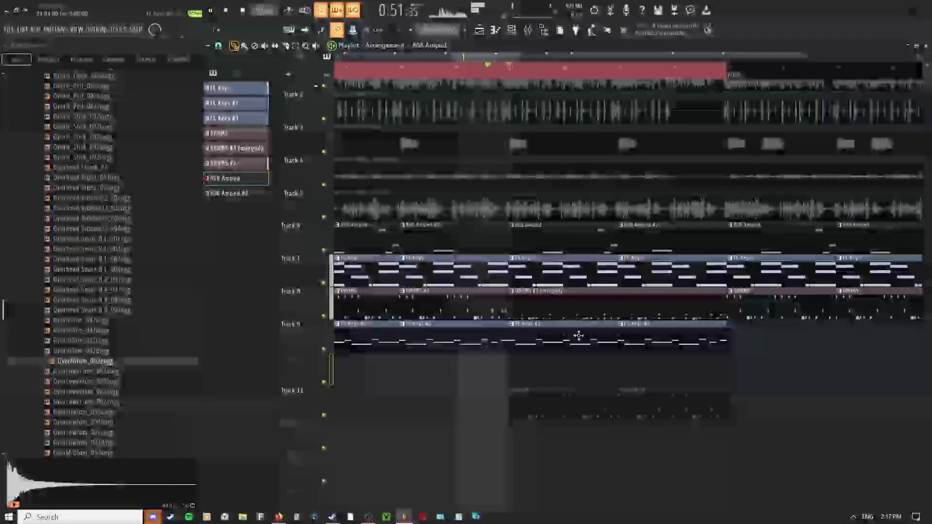
pyautogui.scroll(-2, 485, 335)
pyautogui.rightClick(507, 283)
pyautogui.click(506, 284)
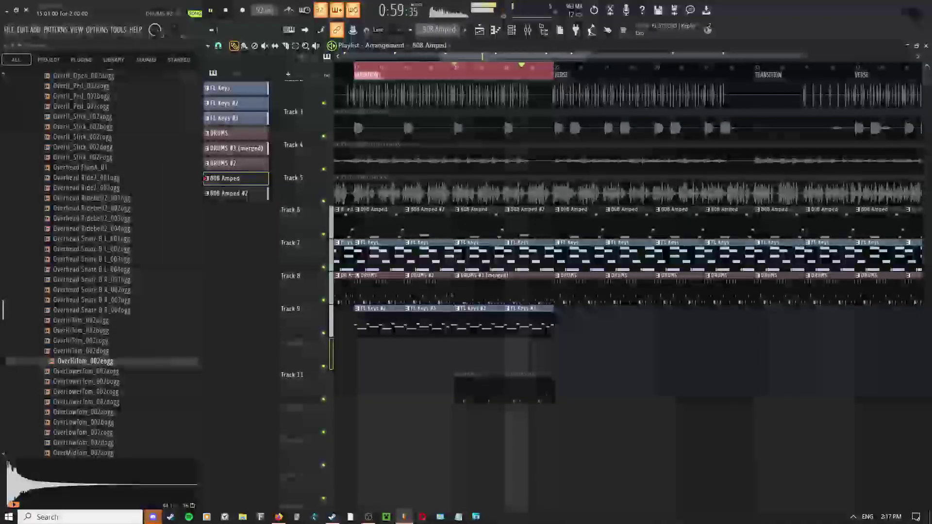
pyautogui.rightClick(599, 322)
pyautogui.click(586, 290)
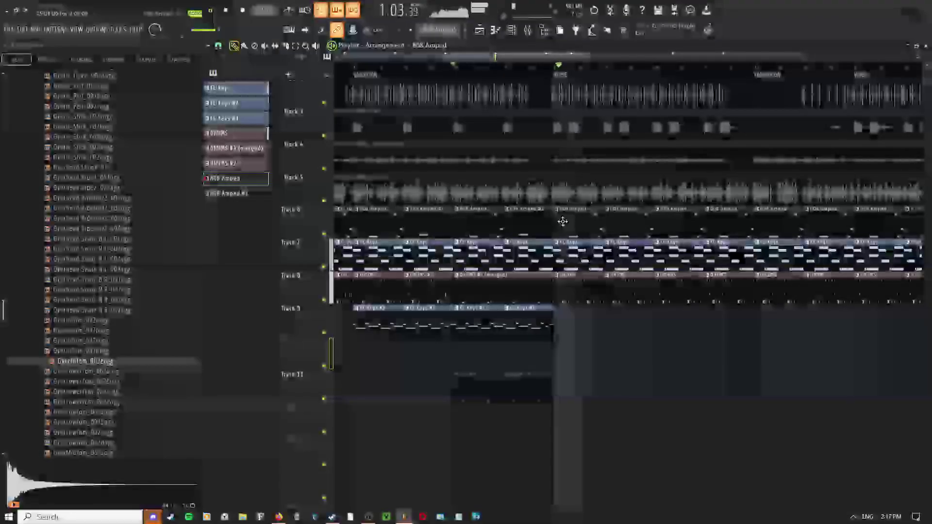
# - Copy the four FL Keys clips on Track 9 from the variation to the start of the TRANSITION section
pyautogui.scroll(-2, 600, 311)
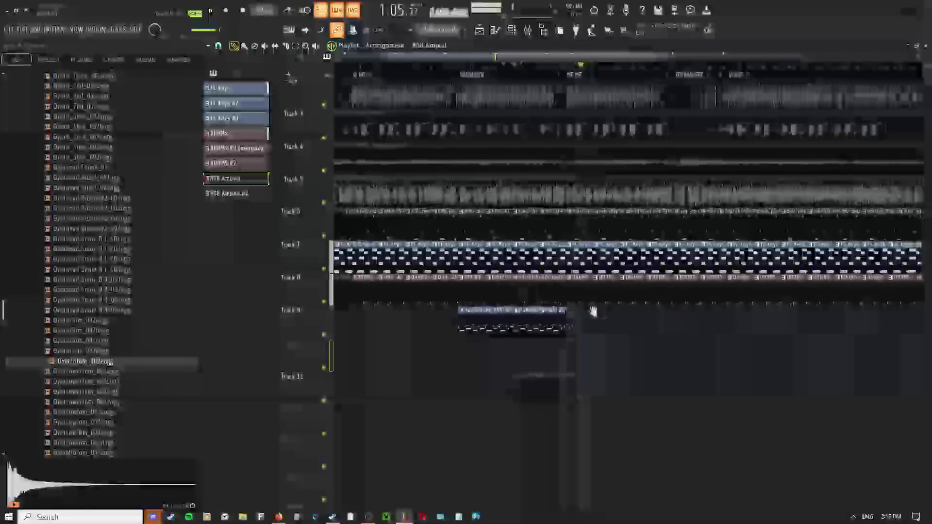
pyautogui.moveTo(598, 311); pyautogui.dragTo(519, 333)
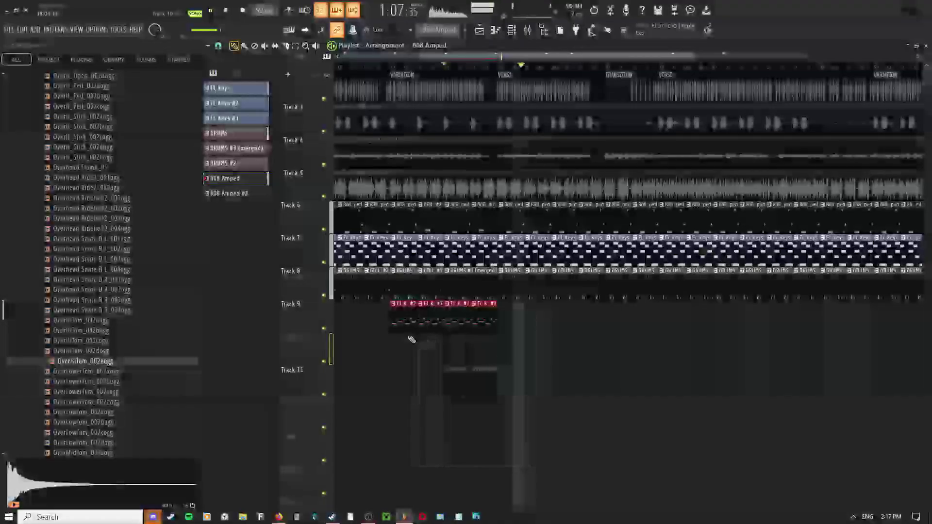
pyautogui.moveTo(418, 318)
pyautogui.mouseDown()
pyautogui.moveTo(648, 313)
pyautogui.moveTo(619, 313)
pyautogui.mouseUp()
pyautogui.scroll(2, 629, 432)
pyautogui.rightClick(503, 362)
pyautogui.click(520, 385)
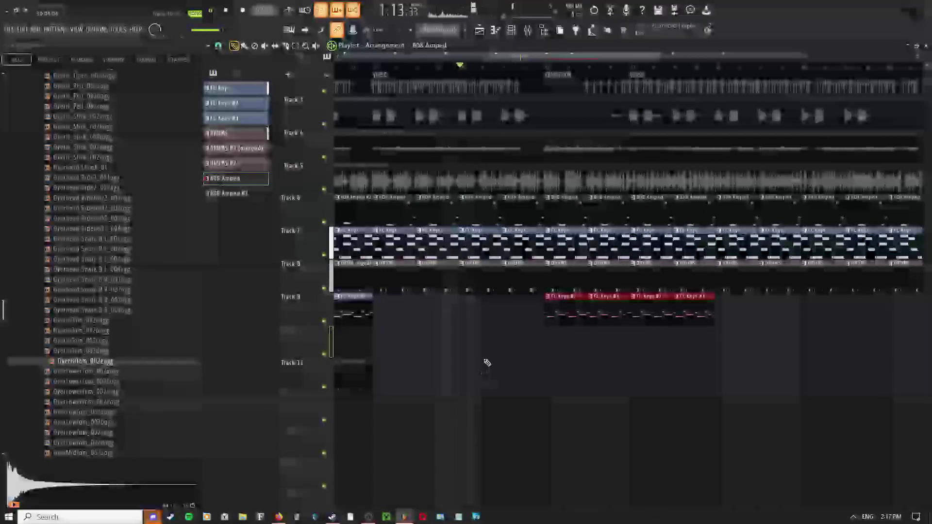
# - Delete the 808 Amped clips over the TRANSITION section and all copied FL Keys clips on Track 9
pyautogui.scroll(1, 566, 340)
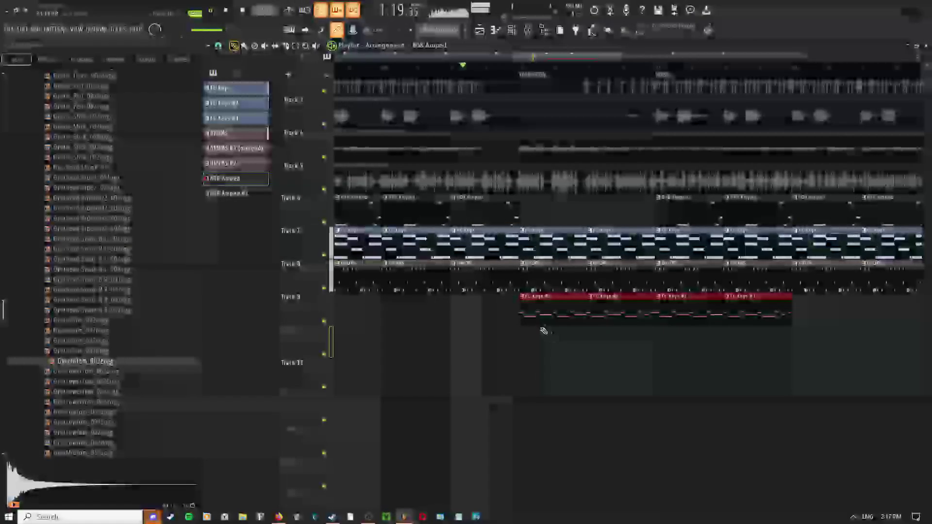
pyautogui.rightClick(609, 312)
pyautogui.rightClick(679, 309)
pyautogui.rightClick(744, 304)
pyautogui.scroll(2, 599, 270)
pyautogui.rightClick(539, 136)
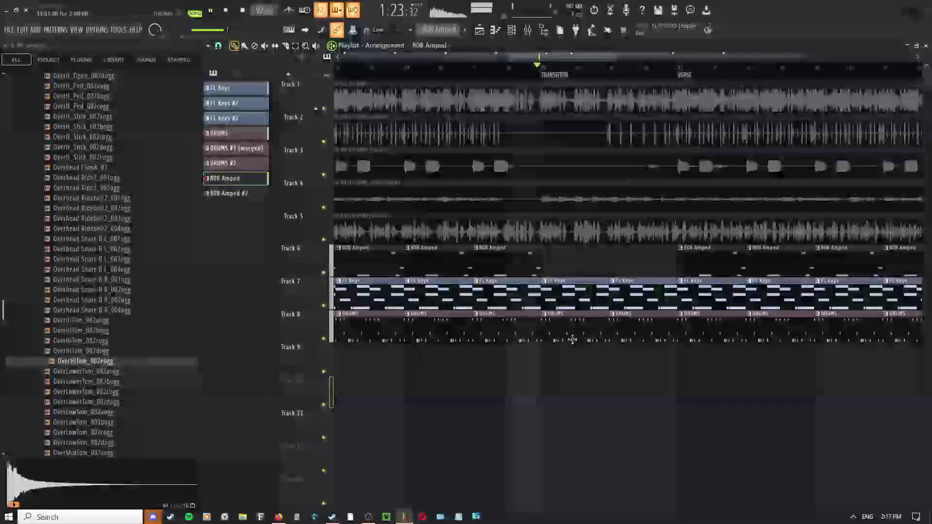
# - Replace the drum clips in the verse before TRANSITION with copies of the alternating DRUMS and DRUMS #2 clips
pyautogui.scroll(2, 545, 318)
pyautogui.press('space')
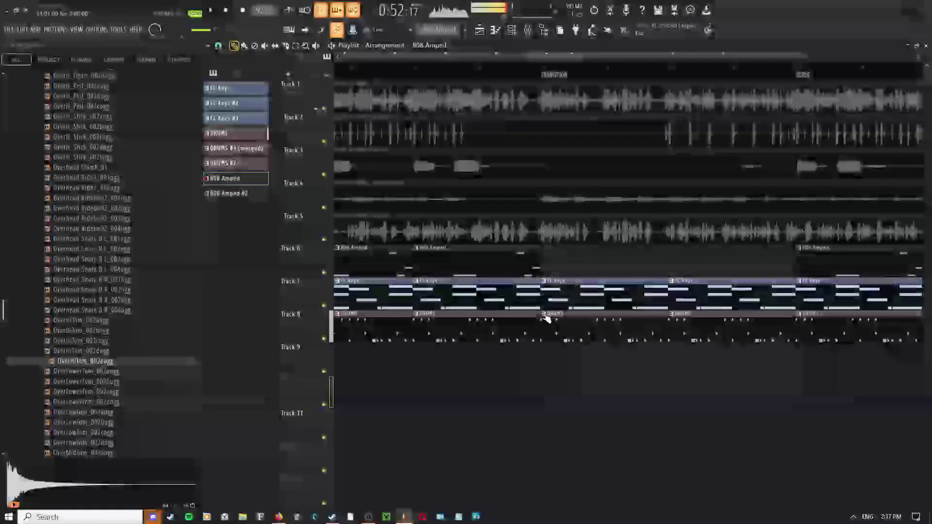
pyautogui.moveTo(607, 337); pyautogui.dragTo(657, 331)
pyautogui.hscroll(-3, 497, 347)
pyautogui.scroll(-2, 663, 354)
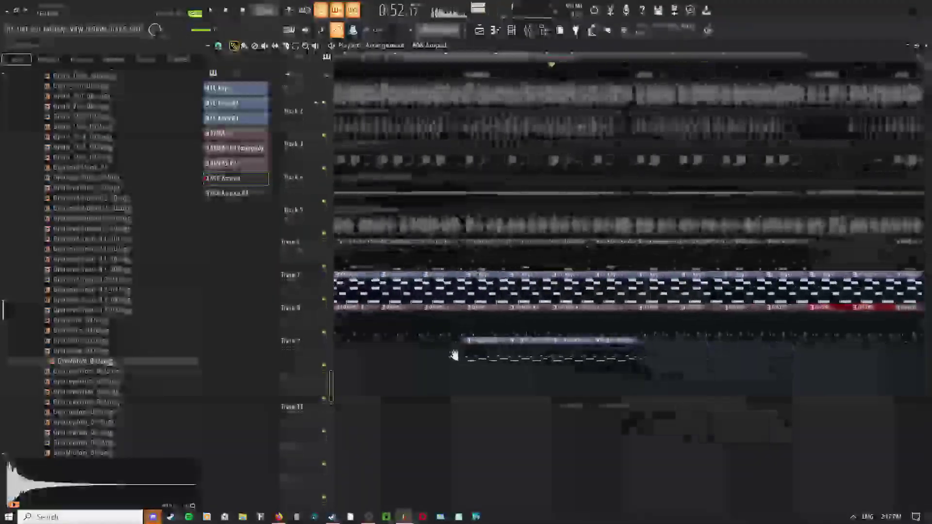
pyautogui.moveTo(711, 331); pyautogui.dragTo(748, 330)
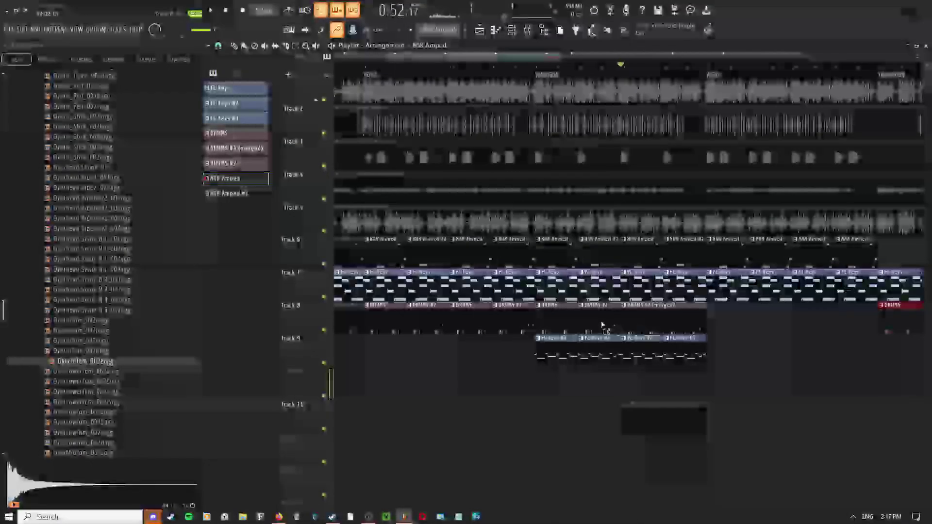
pyautogui.moveTo(389, 323); pyautogui.dragTo(446, 323)
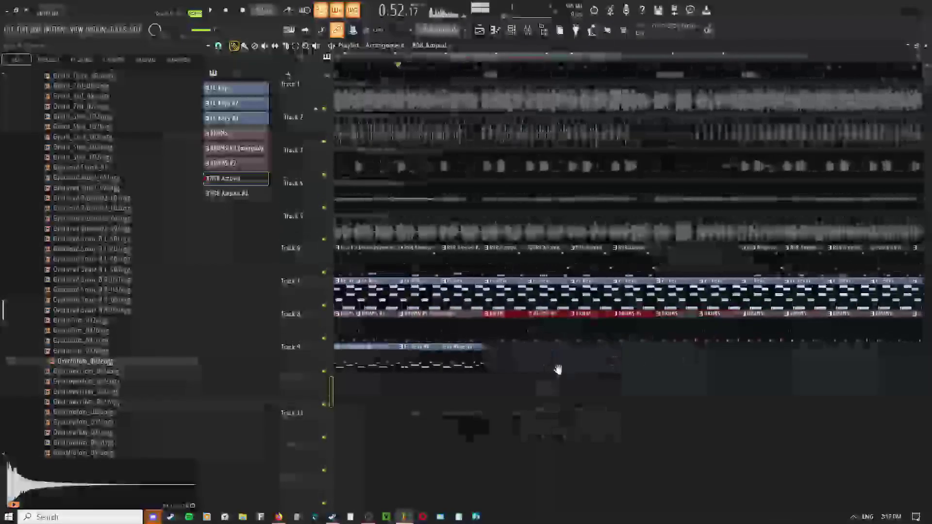
# - Replace the bass clips on Track 6 in the same verse with copies of the alternating 808 Amped and 808 Amped #2 clips
pyautogui.rightClick(580, 274)
pyautogui.click(590, 368)
pyautogui.moveTo(590, 369); pyautogui.dragTo(626, 262)
pyautogui.scroll(2, 706, 265)
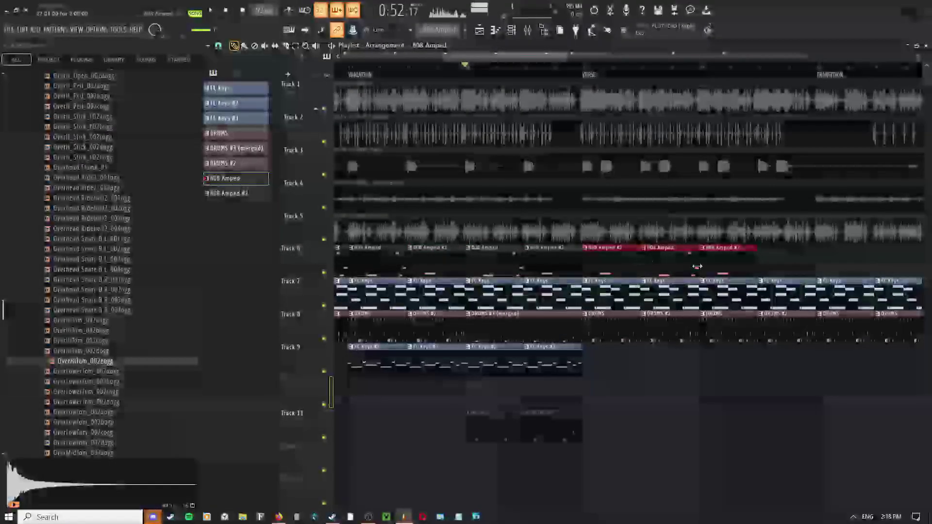
# - Make the TRANSITION drum clip a unique pattern and keep it only over the second half of that section
pyautogui.scroll(-5, 627, 260)
pyautogui.moveTo(651, 277); pyautogui.dragTo(601, 266)
pyautogui.scroll(4, 601, 267)
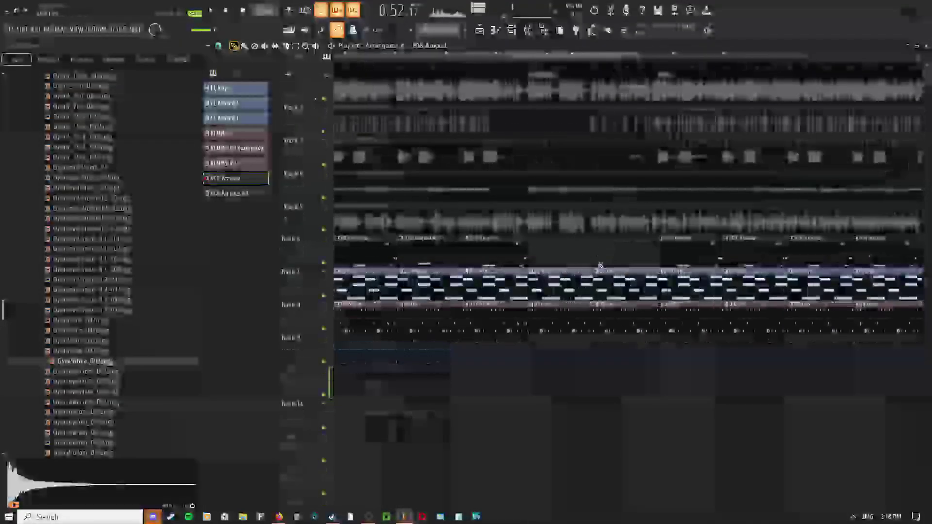
pyautogui.scroll(-2, 599, 269)
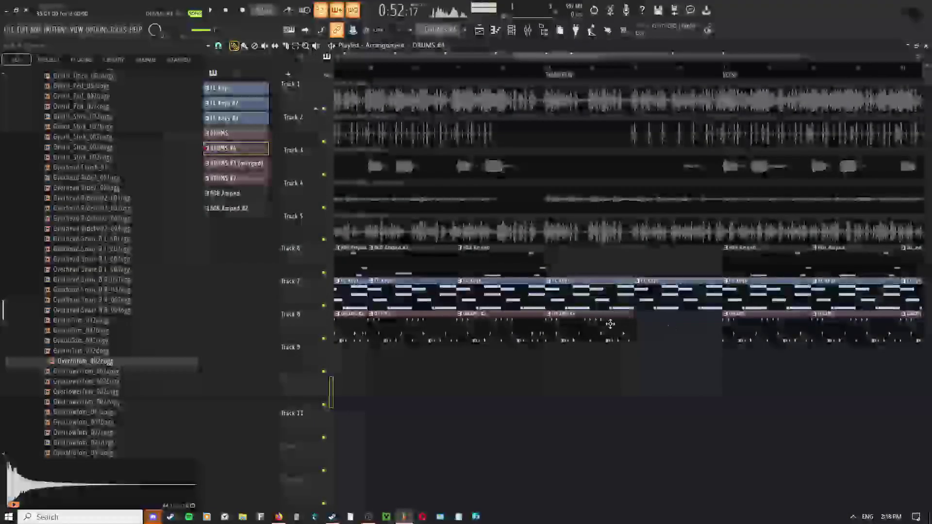
pyautogui.rightClick(596, 330)
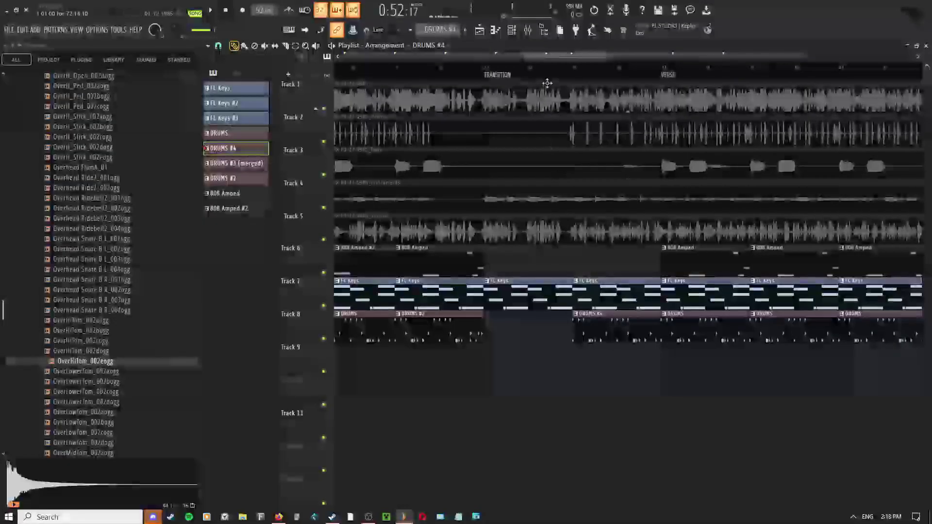
# - Play back the TRANSITION section, open its new drum pattern's KICK notes and erase the kick on the first beat
pyautogui.press('space')
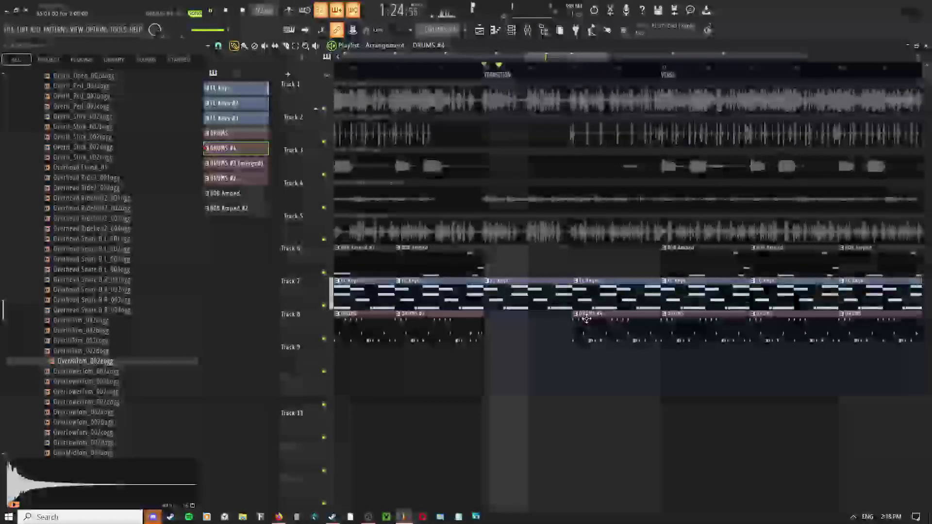
pyautogui.doubleClick(587, 322)
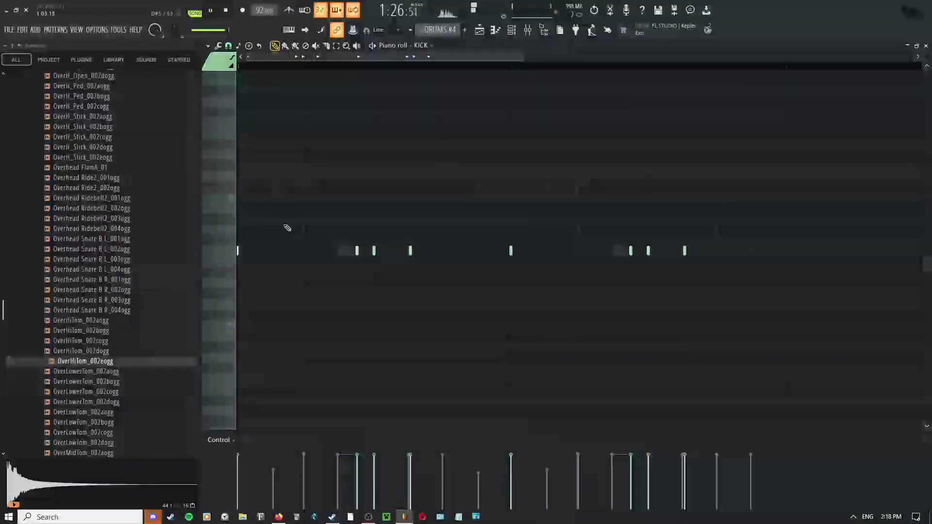
pyautogui.press('e')
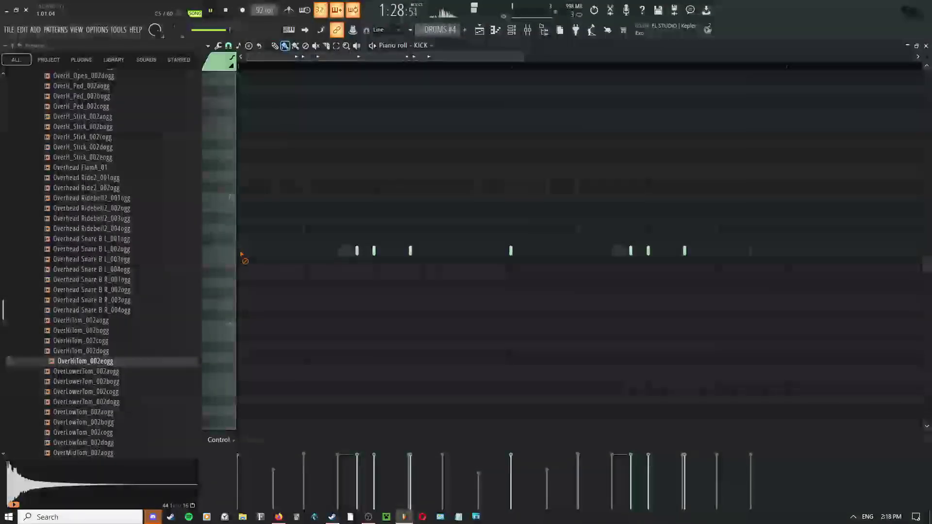
# - Try erasing the remaining kick notes in the first bar of the transition drum pattern
pyautogui.rightClick(357, 250)
pyautogui.rightClick(374, 251)
pyautogui.rightClick(410, 251)
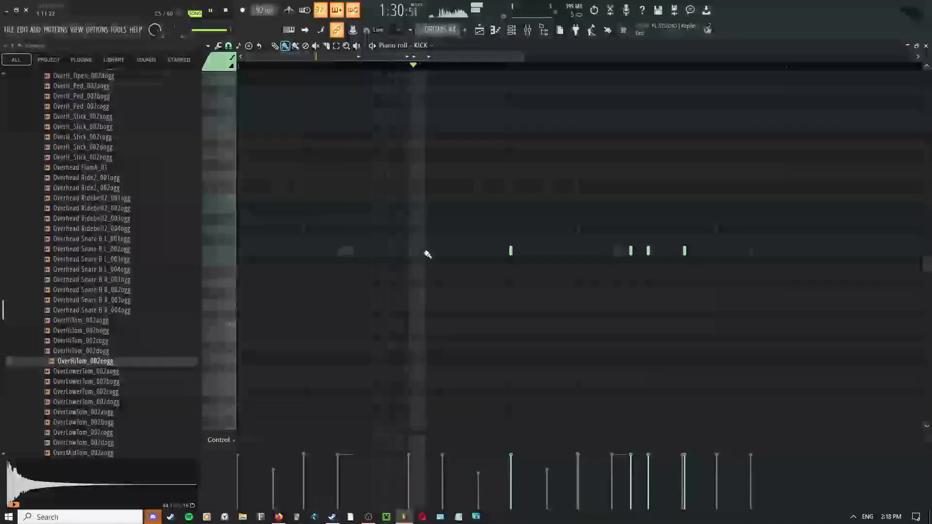
pyautogui.hotkey('ctrl', 'z')
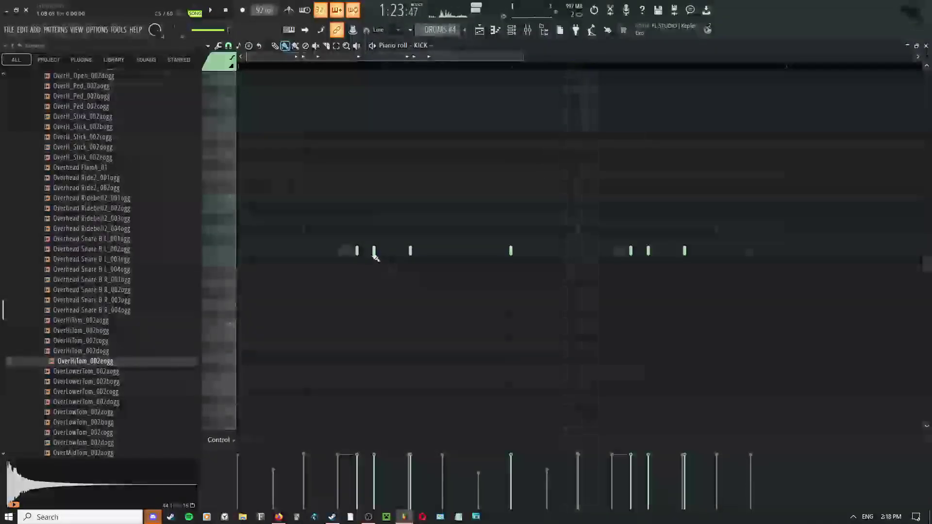
pyautogui.moveTo(336, 256); pyautogui.dragTo(393, 262)
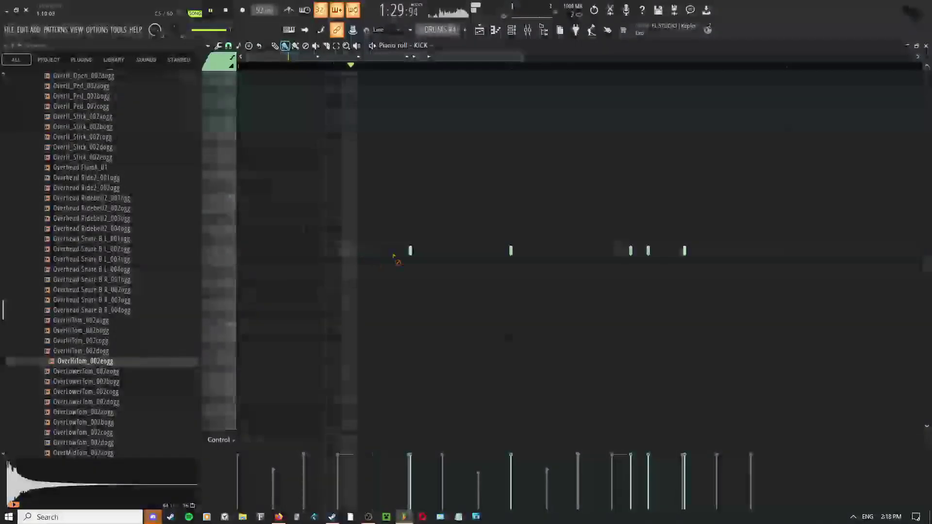
pyautogui.click(362, 250)
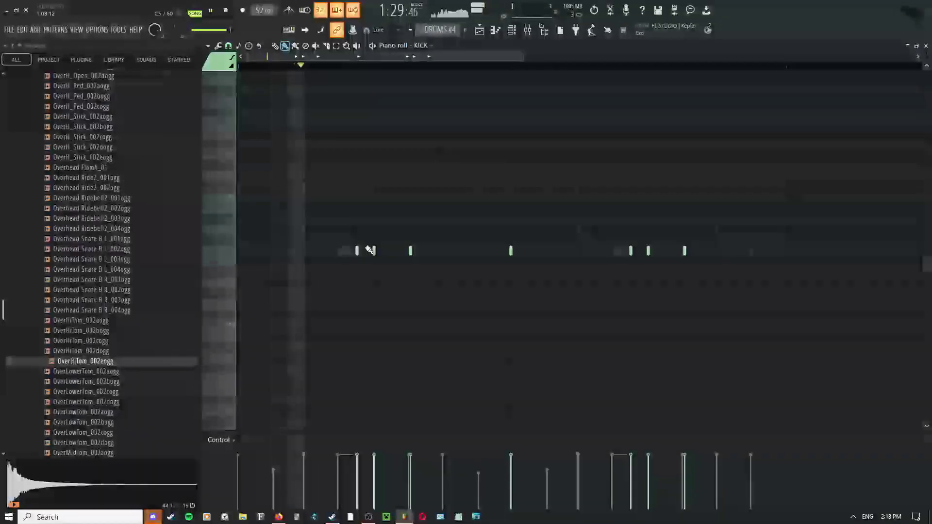
# - Remove the three remaining kick notes and the open hi-hat note from the transition pattern's first bar
pyautogui.click(516, 30)
pyautogui.rightClick(461, 202)
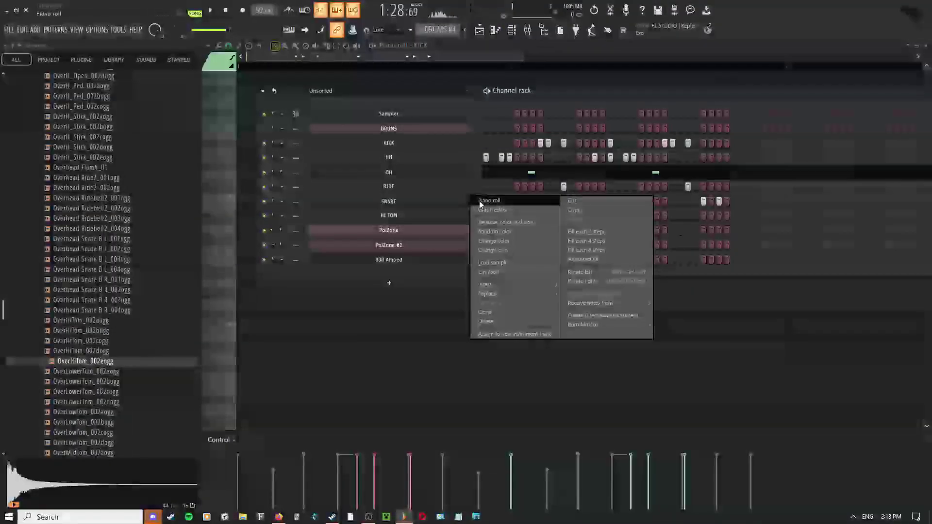
pyautogui.click(490, 206)
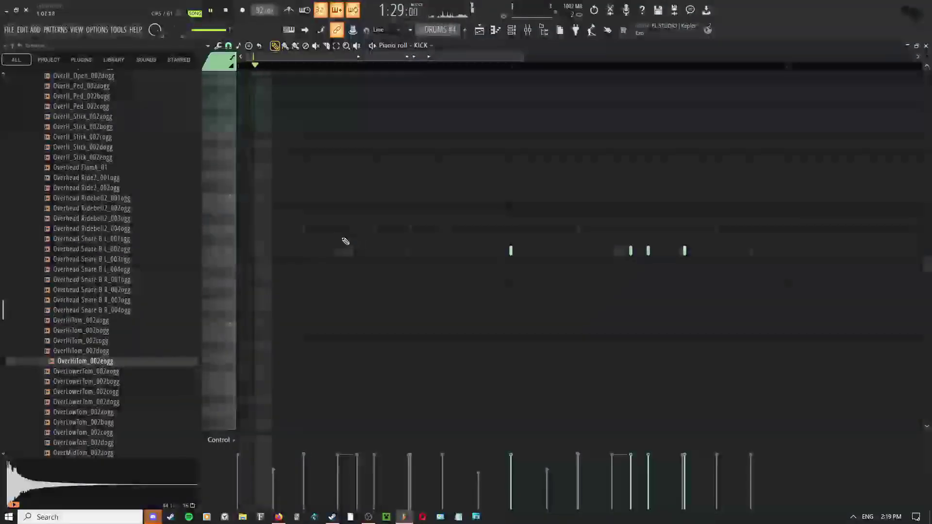
pyautogui.click(303, 229)
pyautogui.press('space')
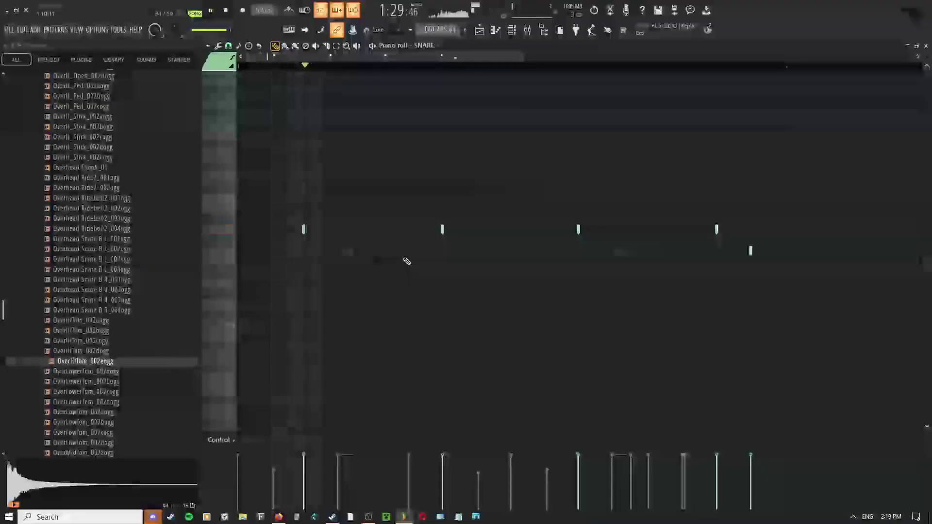
pyautogui.rightClick(345, 250)
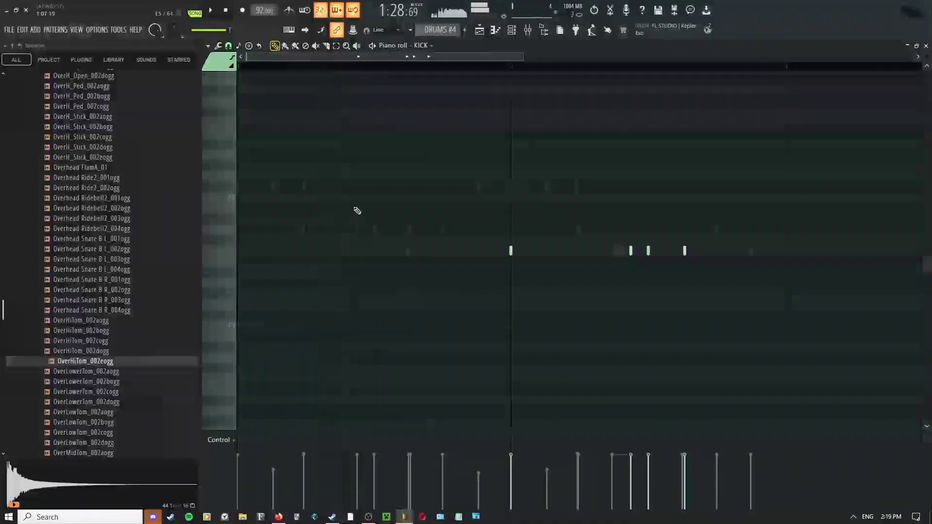
# - Add HH notes to continue the closed hi-hat rhythm through the first bar, and play back the pattern
pyautogui.click(339, 185)
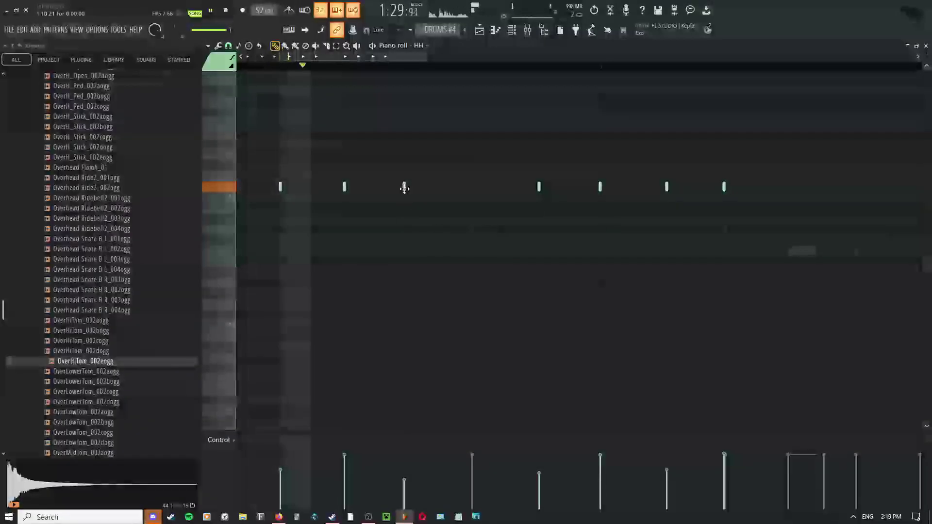
pyautogui.scroll(3, 433, 198)
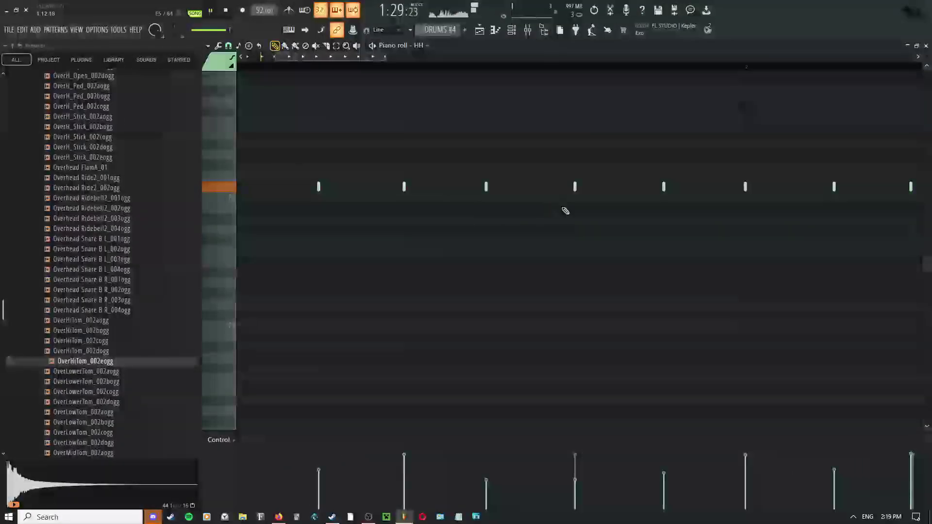
pyautogui.moveTo(574, 190); pyautogui.dragTo(577, 189)
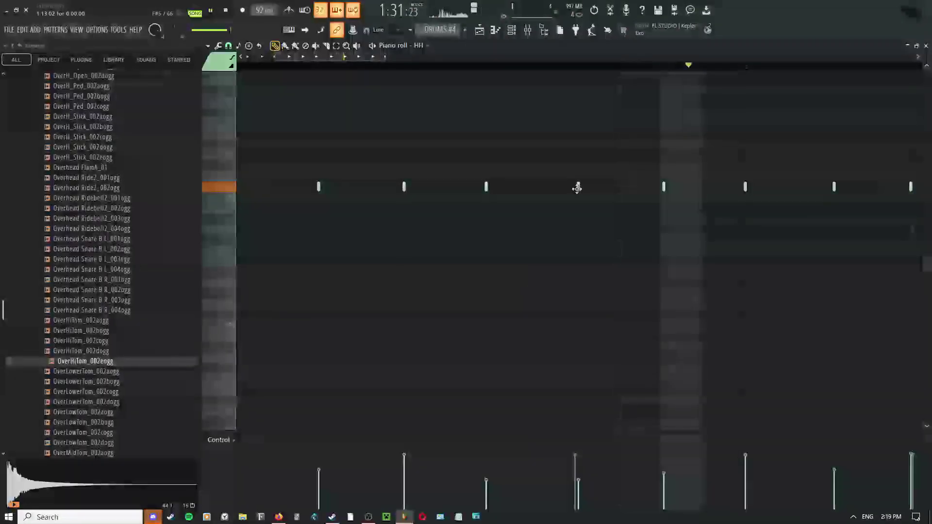
pyautogui.rightClick(577, 189)
pyautogui.press('space')
pyautogui.scroll(-3, 576, 234)
pyautogui.press('space')
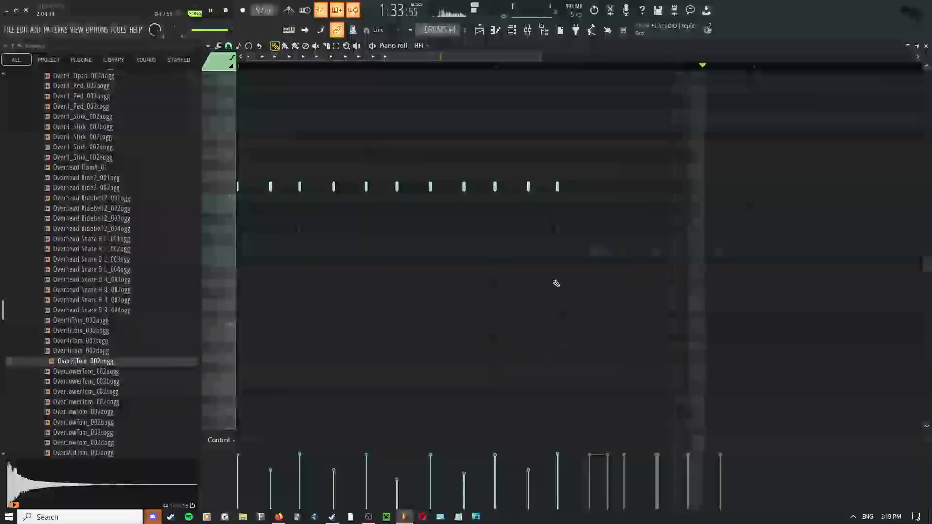
# - In the playlist, replace the second and fourth 808 Amped clips of the verse after TRANSITION with 808 Amped #2 clips
pyautogui.press('F5')
pyautogui.click(599, 281)
pyautogui.click(599, 280)
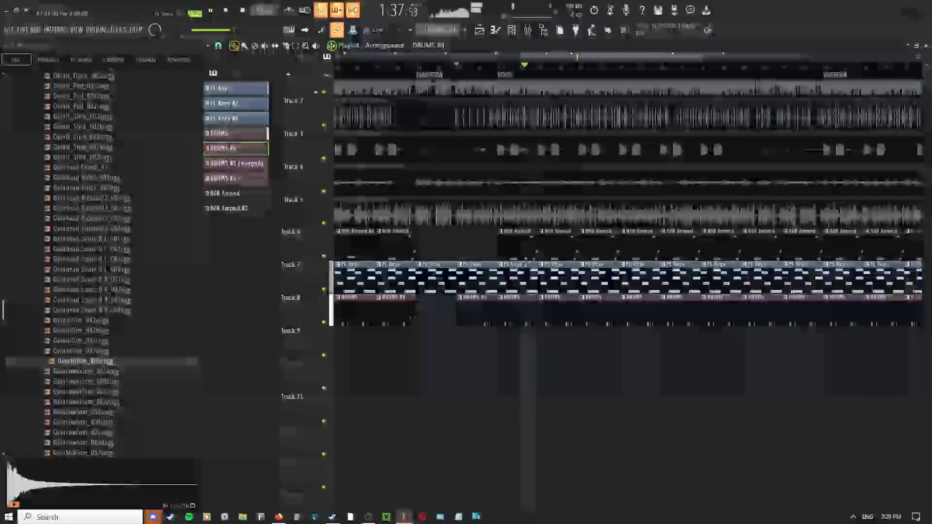
pyautogui.moveTo(525, 261); pyautogui.dragTo(729, 231)
pyautogui.scroll(3, 479, 227)
pyautogui.scroll(-3, 493, 230)
pyautogui.click(507, 231)
pyautogui.press('space')
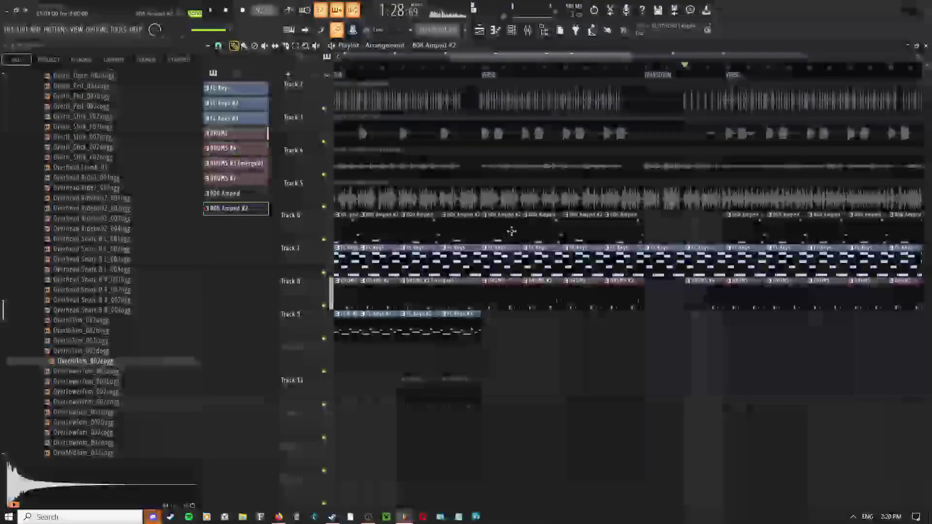
pyautogui.scroll(3, 507, 230)
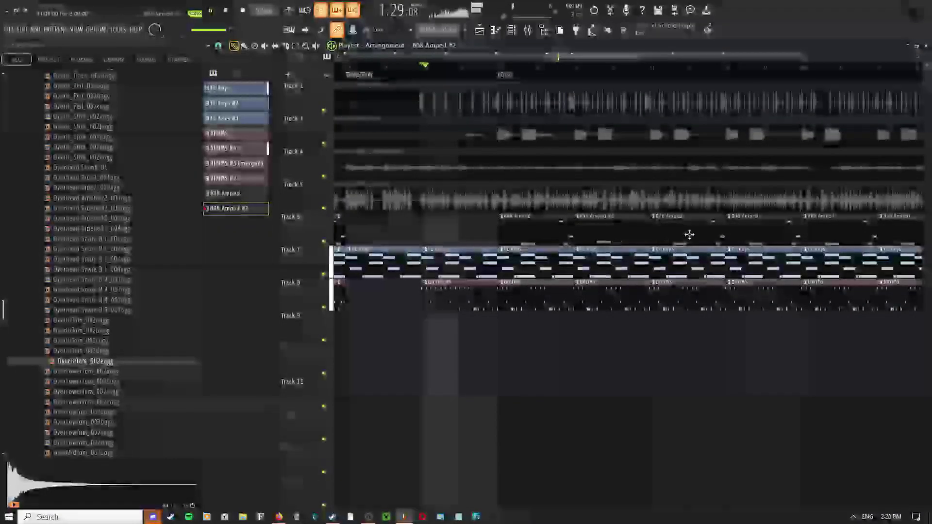
pyautogui.scroll(-2, 631, 242)
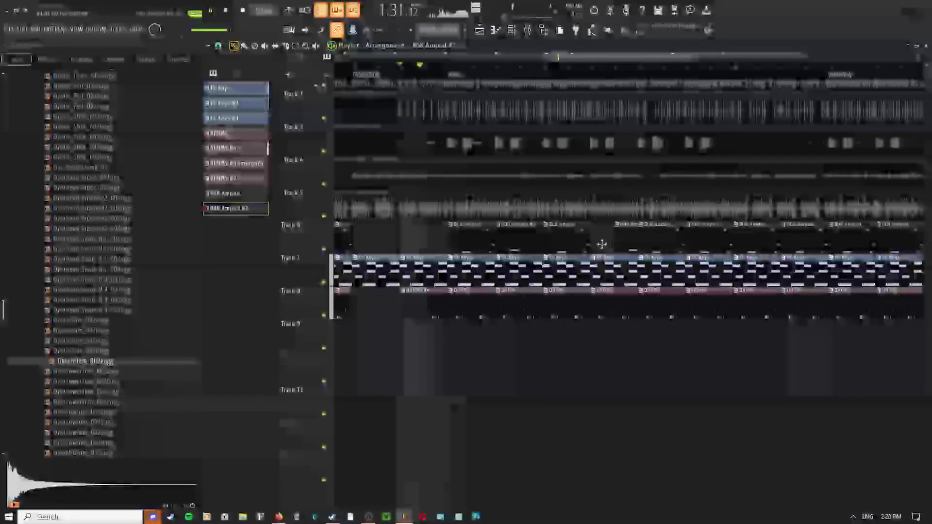
pyautogui.moveTo(552, 244); pyautogui.dragTo(460, 236)
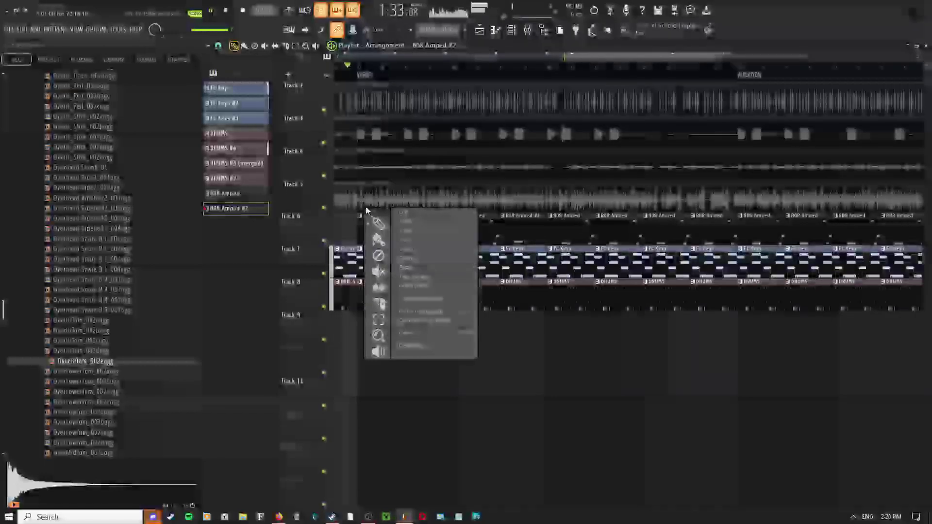
pyautogui.moveTo(383, 216); pyautogui.dragTo(533, 245)
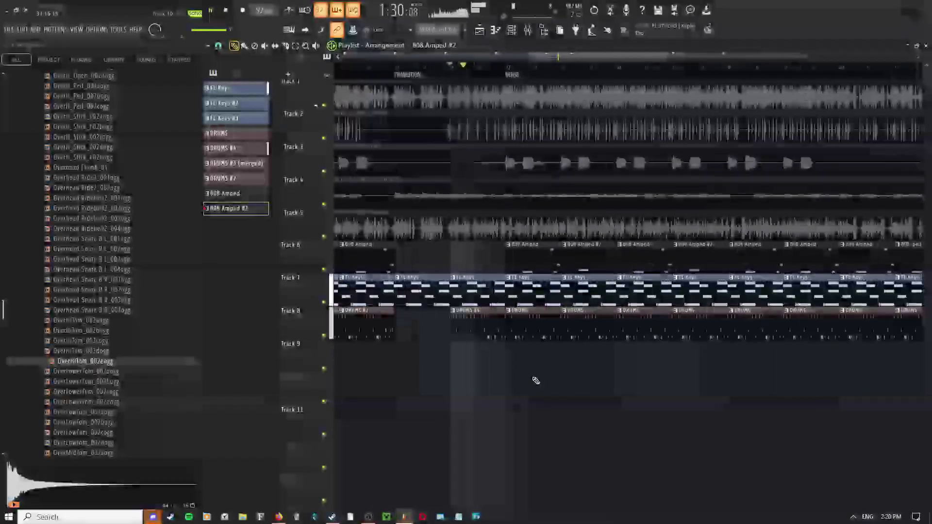
# - Reopen the transition drum pattern and delete the RIDE note in its second bar
pyautogui.scroll(2, 511, 369)
pyautogui.doubleClick(448, 327)
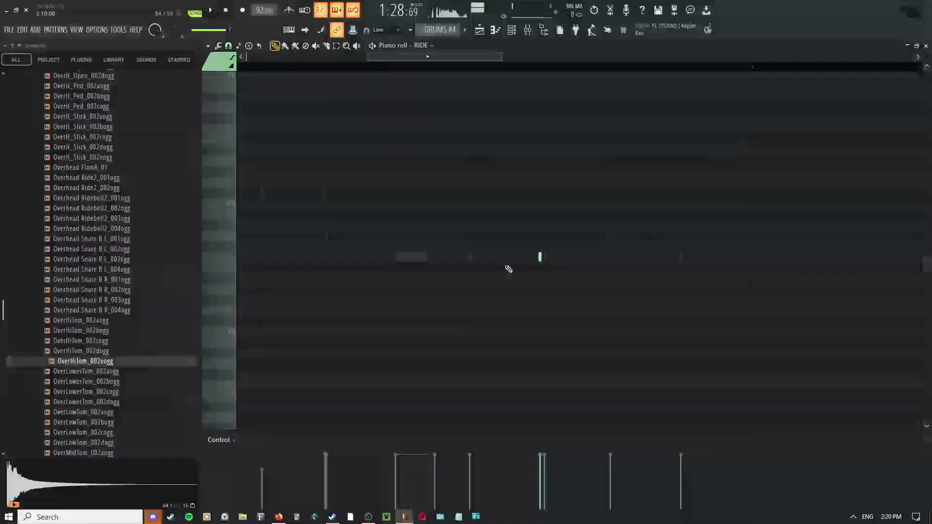
pyautogui.middleClick(481, 219)
pyautogui.click(472, 266)
pyautogui.moveTo(473, 266); pyautogui.dragTo(549, 301)
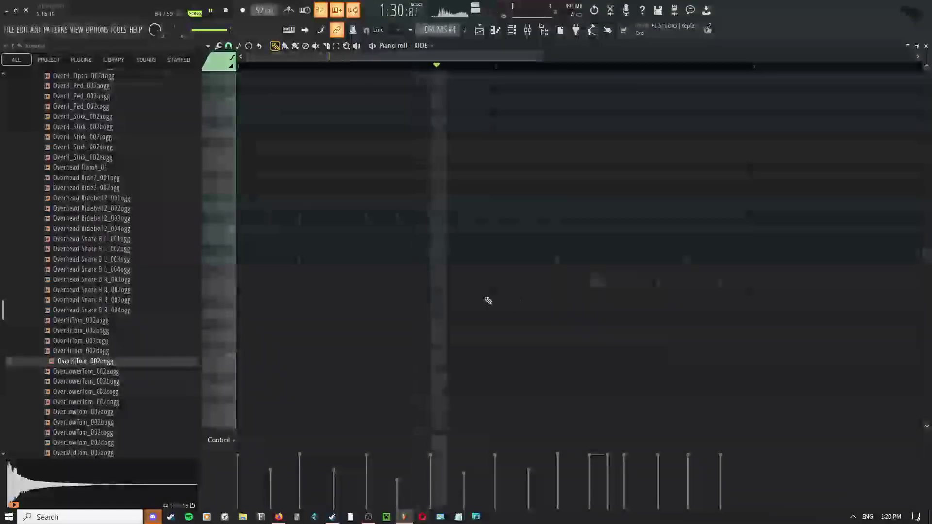
# - Delete the last two closed hi-hat notes and the open hi-hat note in the pattern's second bar
pyautogui.rightClick(495, 220)
pyautogui.rightClick(496, 221)
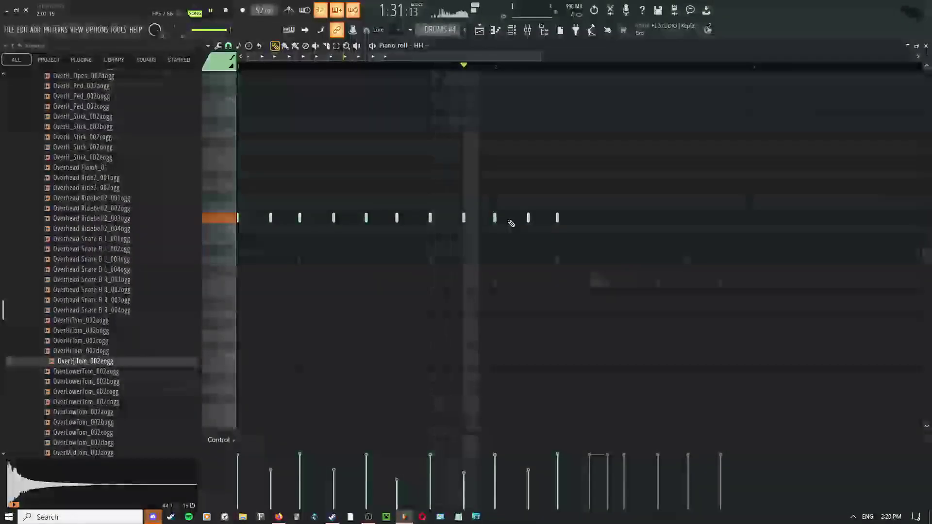
pyautogui.rightClick(527, 218)
pyautogui.rightClick(557, 217)
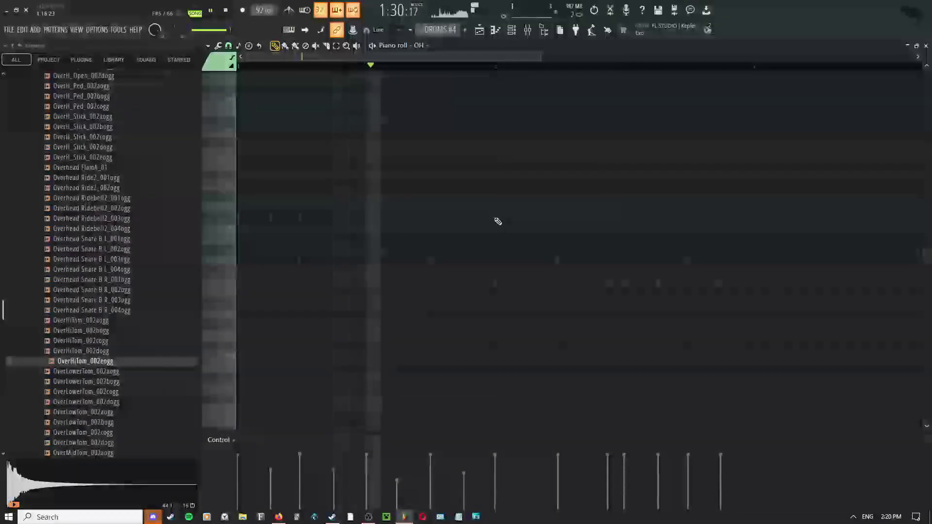
# - Try an open hi-hat note early in the second bar and listen to it in the transition
pyautogui.click(526, 218)
pyautogui.press('space')
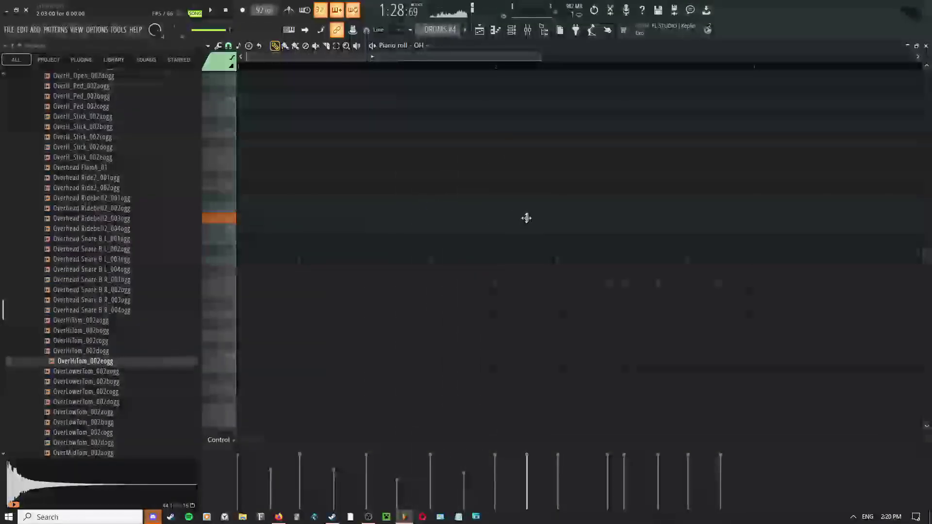
pyautogui.rightClick(526, 221)
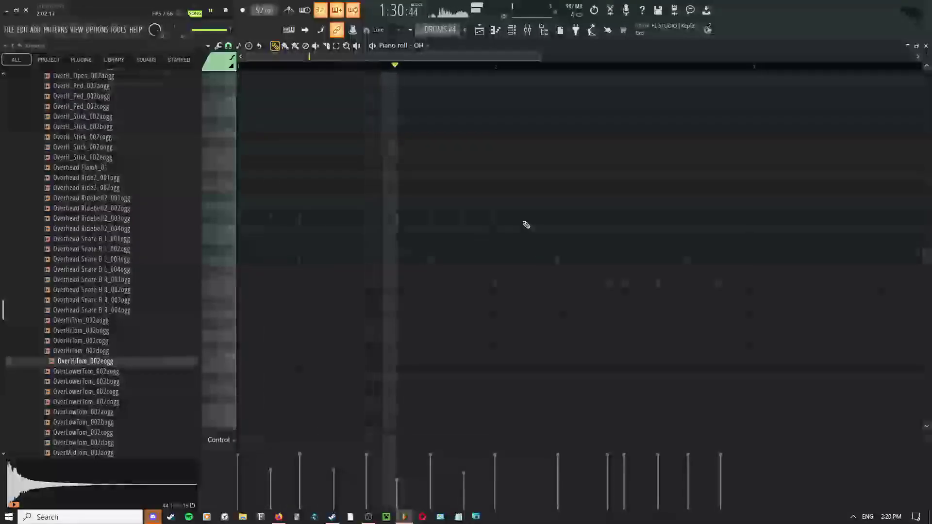
# - Delete the trial open hi-hat note from the second bar and play the transition in the playlist
pyautogui.rightClick(495, 216)
pyautogui.rightClick(495, 216)
pyautogui.rightClick(495, 218)
pyautogui.click(479, 31)
pyautogui.click(479, 31)
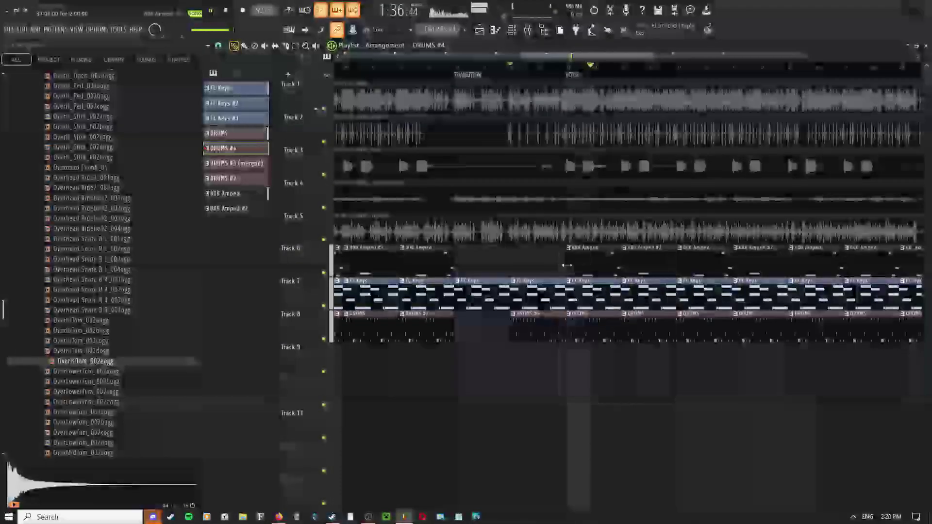
# - Try the OverH_Close_002e sample from Drum Kit 03 on the closed hi-hat channel
pyautogui.press('F6')
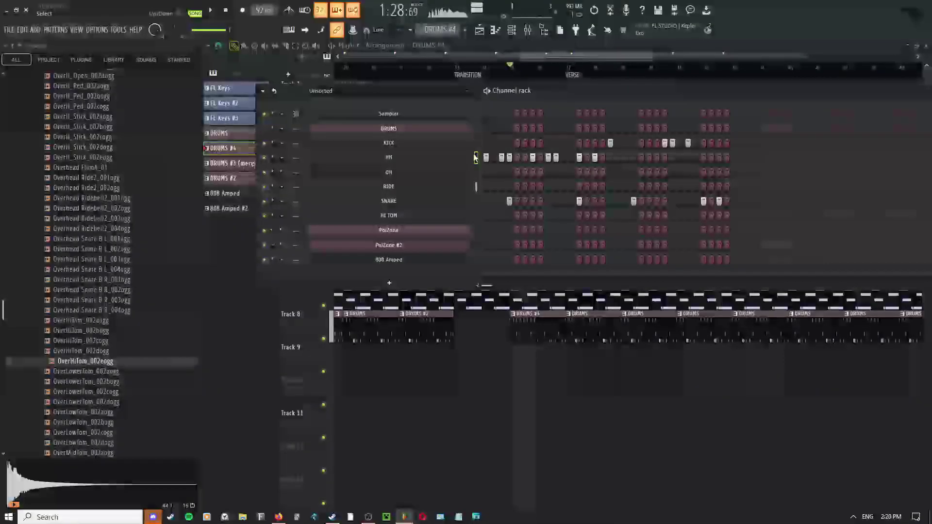
pyautogui.click(86, 259)
pyautogui.click(85, 300)
pyautogui.click(87, 291)
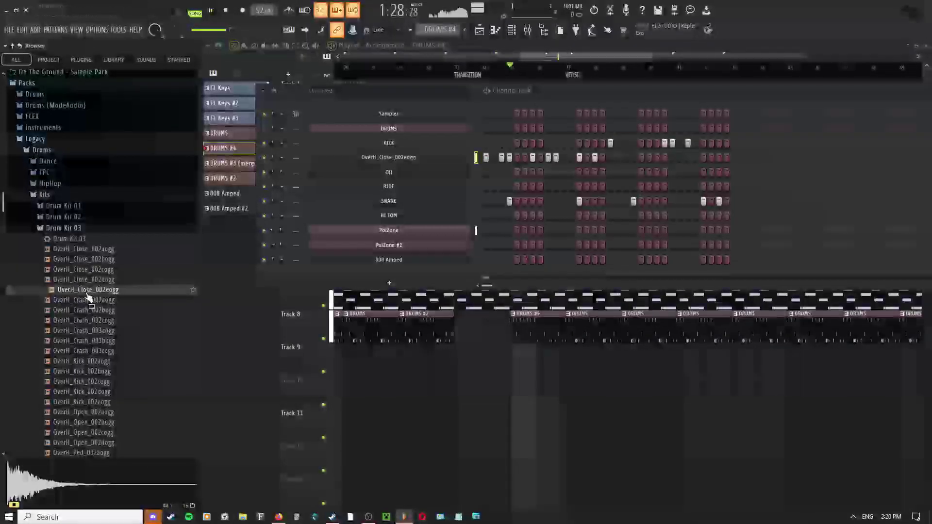
# - Replace the closed hi-hat channel's sample with FLS_Hatcl 04 from Drum Kit 04
pyautogui.click(78, 229)
pyautogui.click(76, 239)
pyautogui.click(73, 291)
pyautogui.click(76, 321)
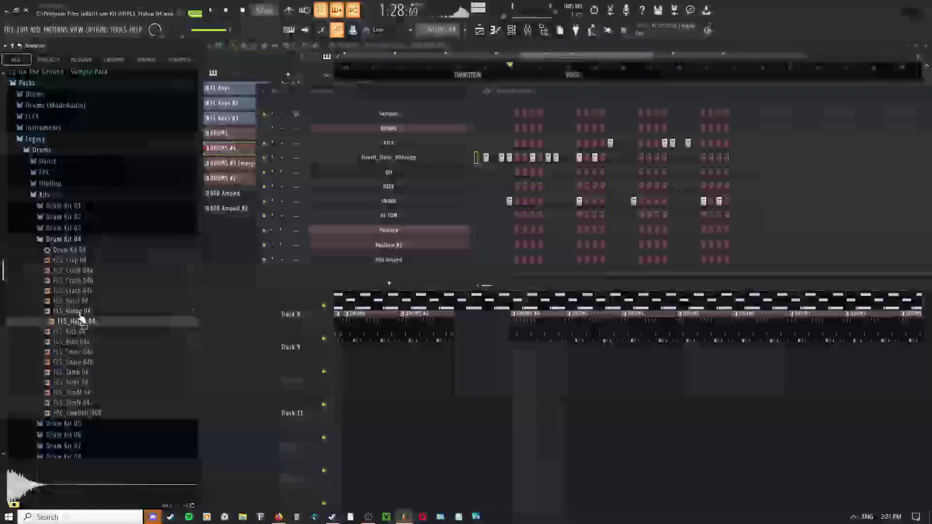
pyautogui.click(80, 300)
pyautogui.middleClick(79, 303)
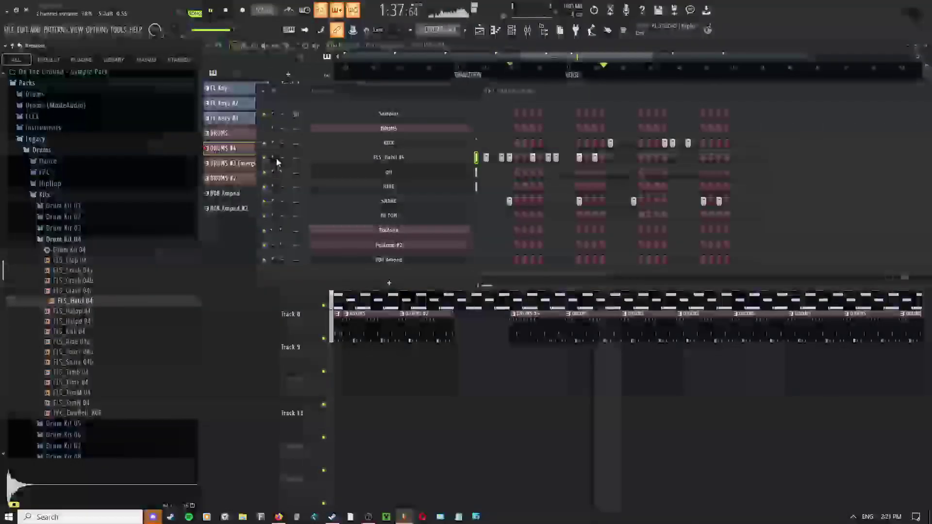
# - Set the root note of the FLS_Hatcl 04 channel to C6 and close its settings
pyautogui.click(437, 199)
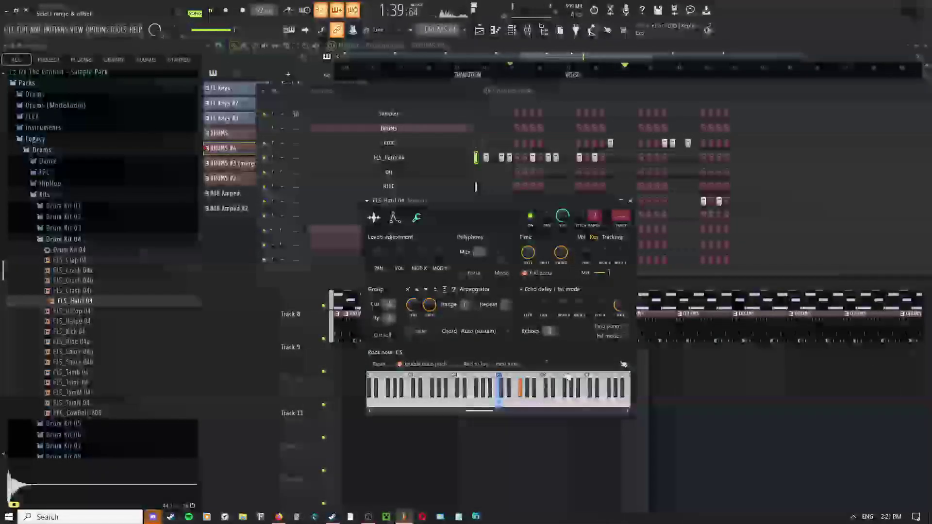
pyautogui.rightClick(543, 388)
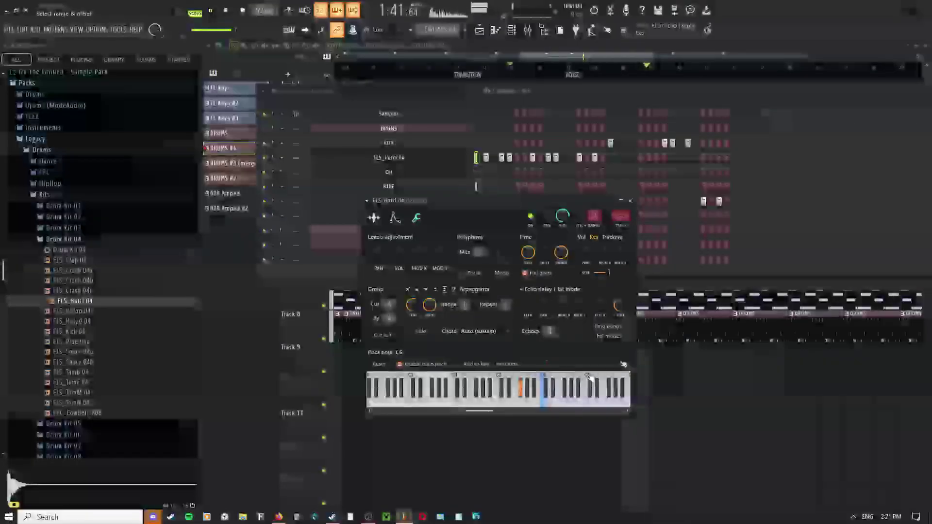
pyautogui.moveTo(478, 411); pyautogui.dragTo(520, 413)
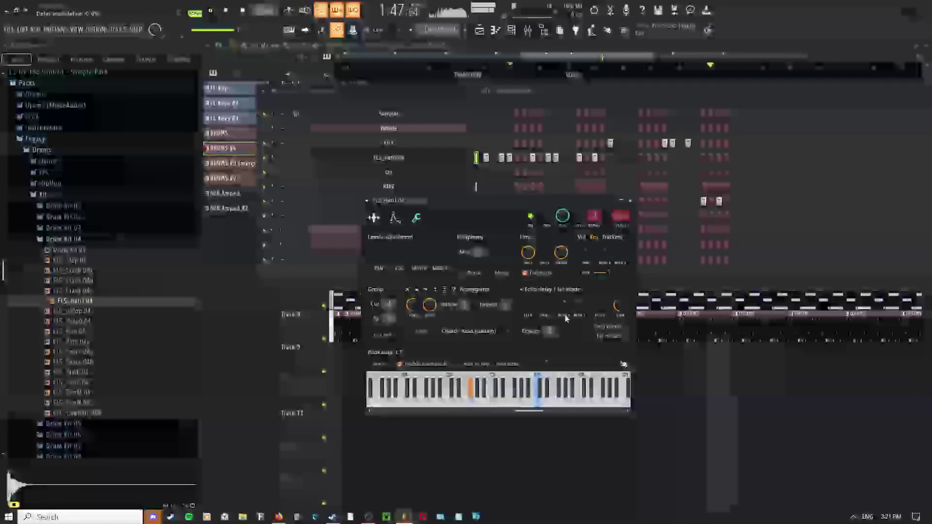
pyautogui.rightClick(495, 380)
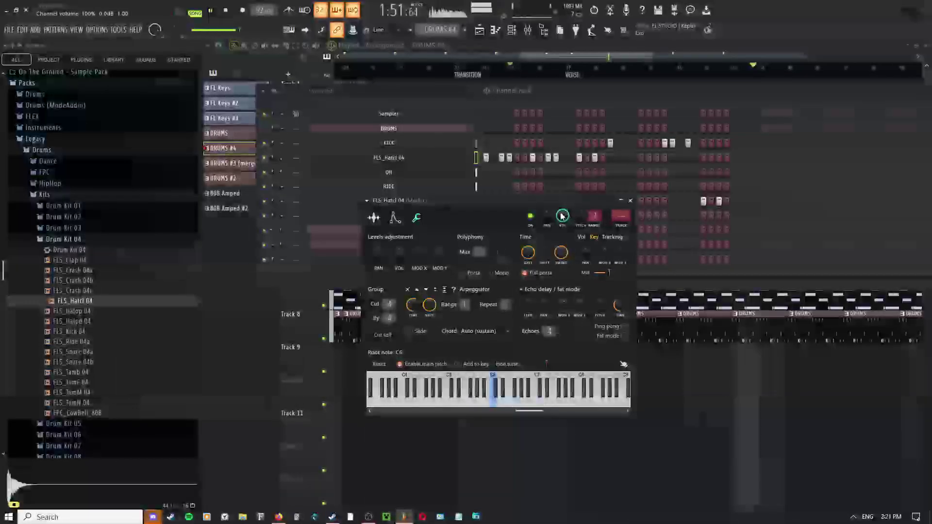
pyautogui.click(556, 83)
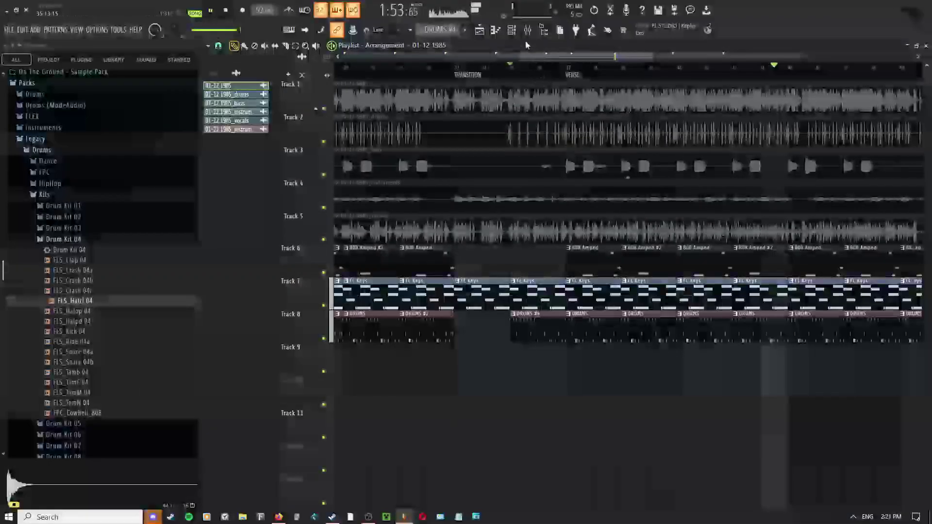
# - Move the four FL Keys #2 and FL Keys #3 clips on Track 9 to the start of the VARIATION section
pyautogui.scroll(-3, 677, 357)
pyautogui.moveTo(699, 257)
pyautogui.mouseDown()
pyautogui.moveTo(495, 361)
pyautogui.moveTo(461, 243)
pyautogui.moveTo(593, 326)
pyautogui.moveTo(484, 316)
pyautogui.moveTo(836, 315)
pyautogui.moveTo(820, 318)
pyautogui.mouseUp()
pyautogui.rightClick(515, 208)
pyautogui.click(525, 354)
pyautogui.scroll(-2, 593, 326)
pyautogui.keyDown('ctrl'); pyautogui.click(557, 298); pyautogui.keyUp('ctrl')
pyautogui.rightClick(557, 299)
pyautogui.click(563, 318)
pyautogui.scroll(5, 779, 359)
pyautogui.moveTo(742, 301); pyautogui.dragTo(622, 305)
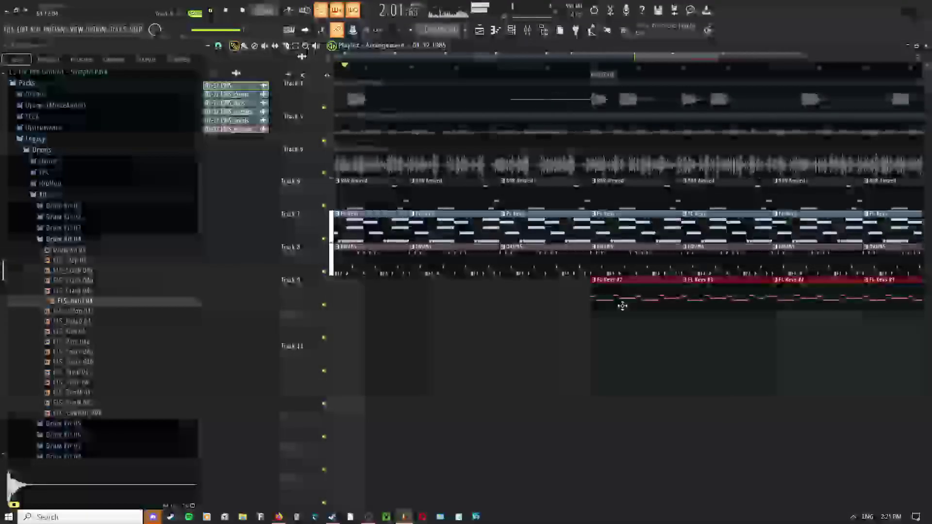
pyautogui.scroll(-2, 624, 383)
pyautogui.scroll(-3, 612, 395)
pyautogui.rightClick(593, 333)
pyautogui.click(606, 347)
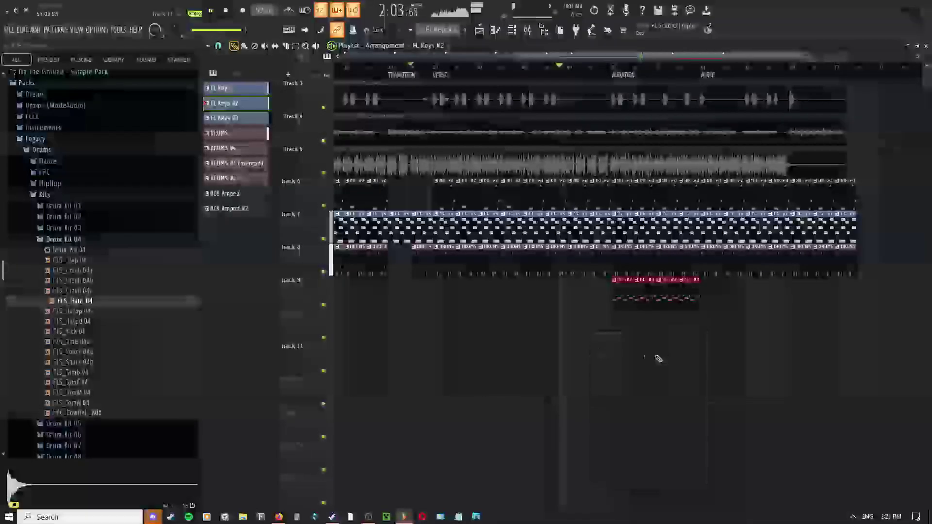
# - Delete the two 808 Amped clips directly before the VARIATION section on Track 6
pyautogui.scroll(3, 654, 358)
pyautogui.rightClick(555, 291)
pyautogui.click(561, 306)
pyautogui.rightClick(520, 292)
pyautogui.click(542, 302)
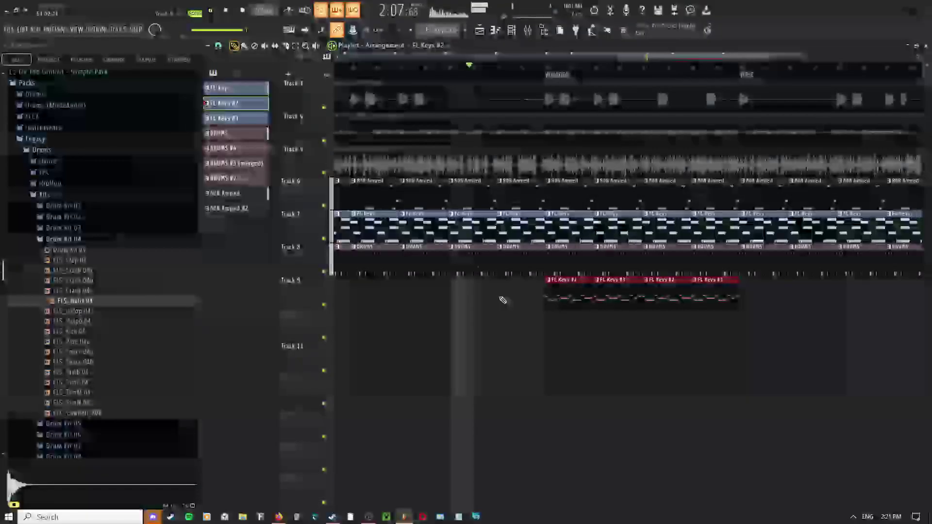
pyautogui.moveTo(504, 299); pyautogui.dragTo(505, 345)
pyautogui.scroll(2, 486, 291)
pyautogui.rightClick(487, 253)
pyautogui.rightClick(553, 254)
pyautogui.rightClick(520, 245)
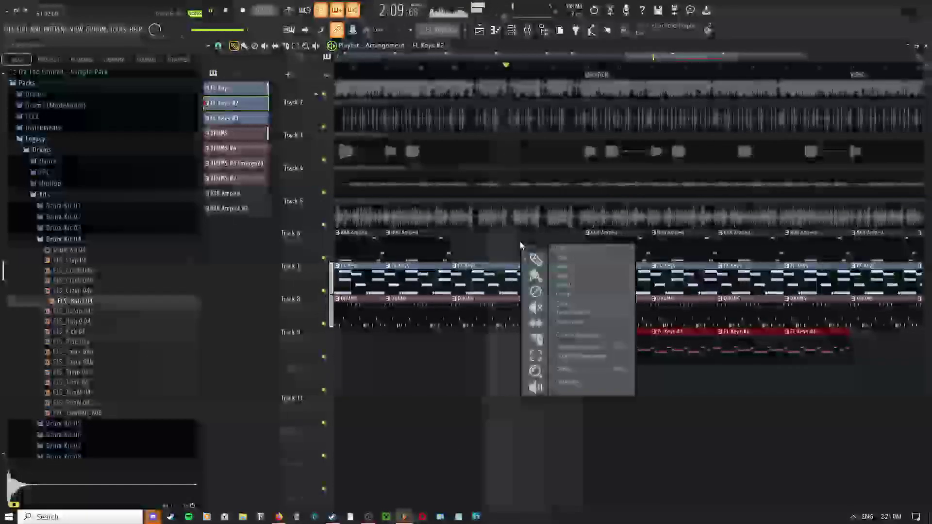
pyautogui.click(520, 255)
pyautogui.rightClick(511, 245)
pyautogui.click(514, 257)
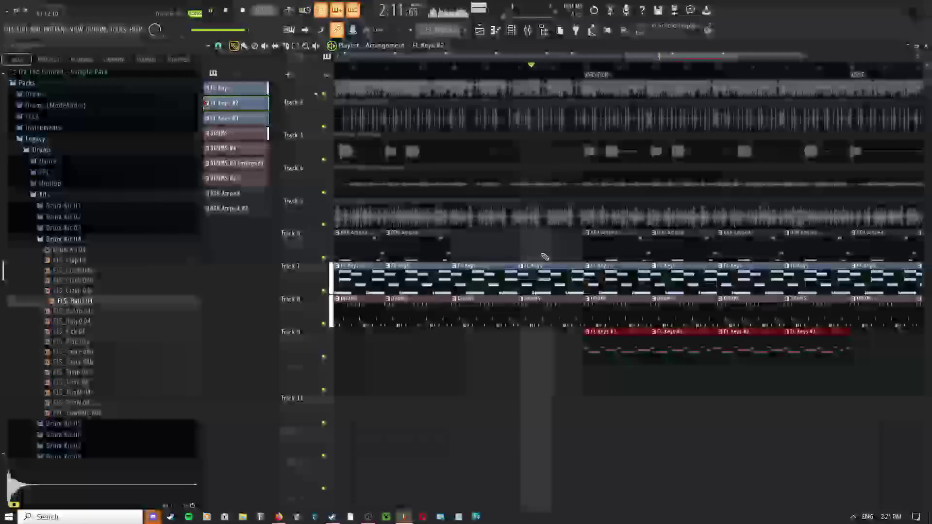
# - Listen to the passage without 808 clips leading into the VARIATION section
pyautogui.scroll(-2, 550, 257)
pyautogui.moveTo(597, 257); pyautogui.dragTo(516, 272)
pyautogui.scroll(-3, 519, 262)
pyautogui.click(534, 250)
pyautogui.click(533, 252)
pyautogui.scroll(3, 511, 251)
pyautogui.click(511, 249)
pyautogui.click(525, 264)
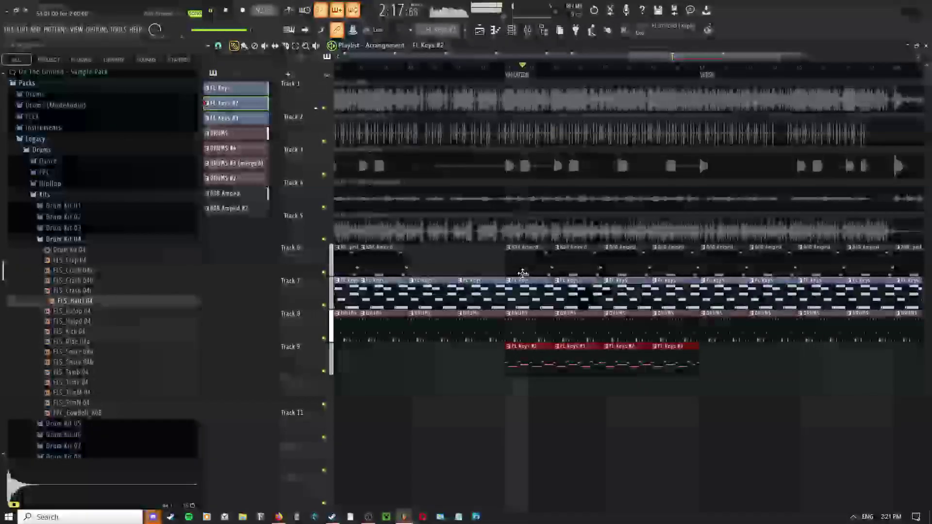
# - Open the FL Keys #2 clip and rework its first bar into shorter C6, G#5, F5 and C#6 notes
pyautogui.doubleClick(517, 365)
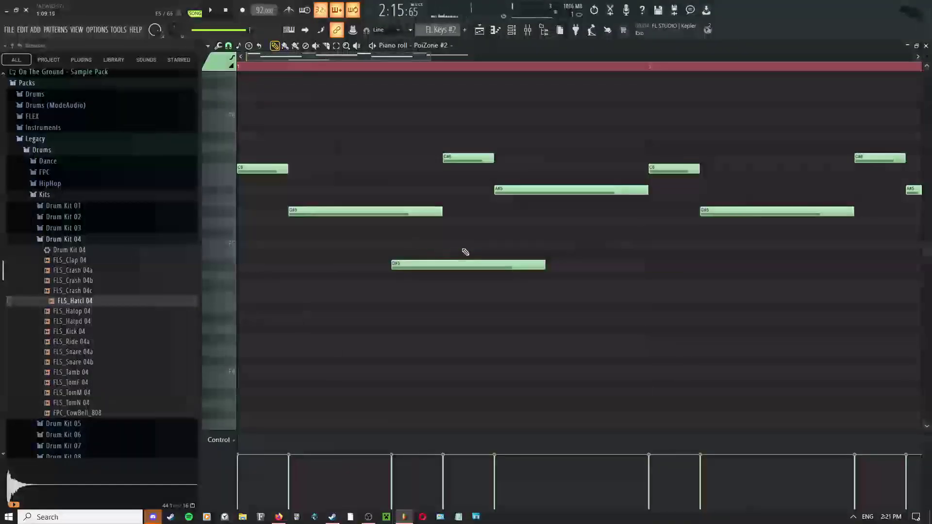
pyautogui.rightClick(427, 265)
pyautogui.press('space')
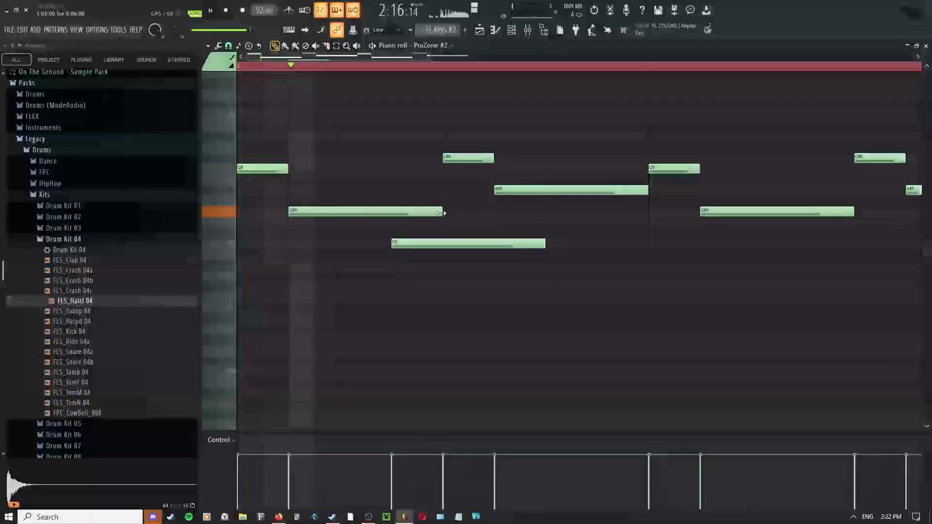
pyautogui.moveTo(442, 212); pyautogui.dragTo(416, 213)
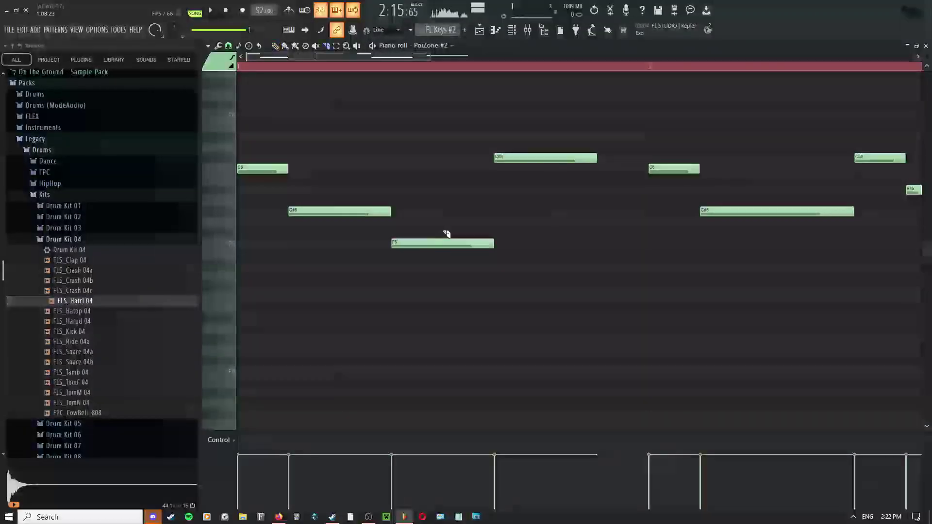
# - Slice the first bar's F5 note in two and trim the first piece so it starts later, checking it by playback
pyautogui.press('space')
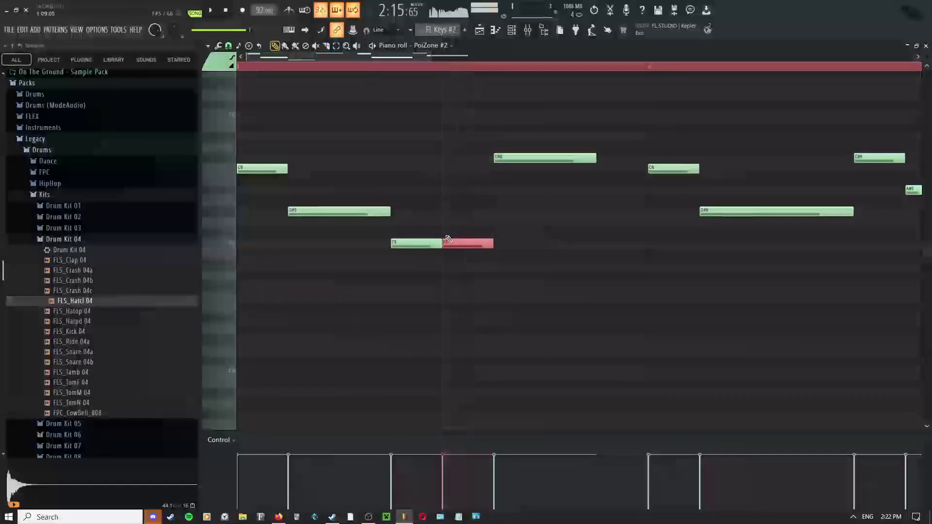
pyautogui.click(415, 246)
pyautogui.press('space')
pyautogui.press('p')
pyautogui.press('space')
pyautogui.moveTo(413, 257); pyautogui.dragTo(455, 231)
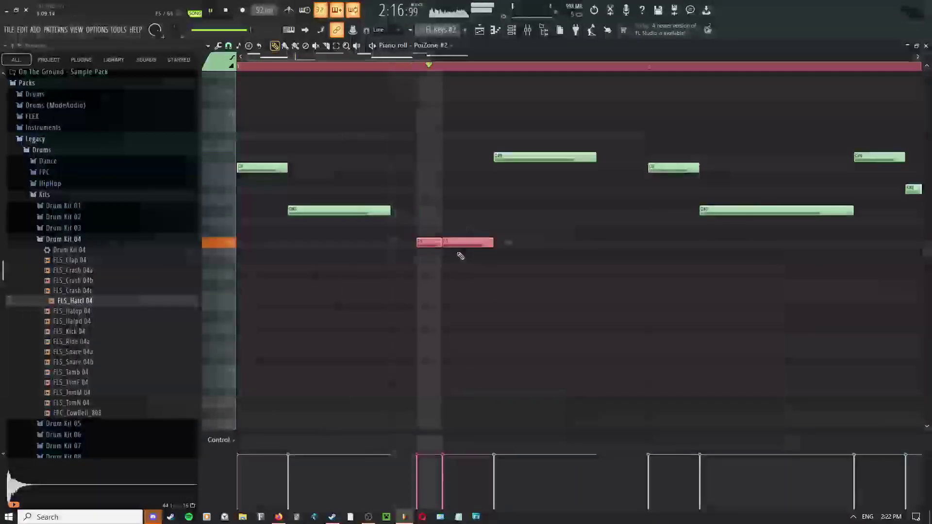
pyautogui.scroll(2, 442, 245)
pyautogui.press('space')
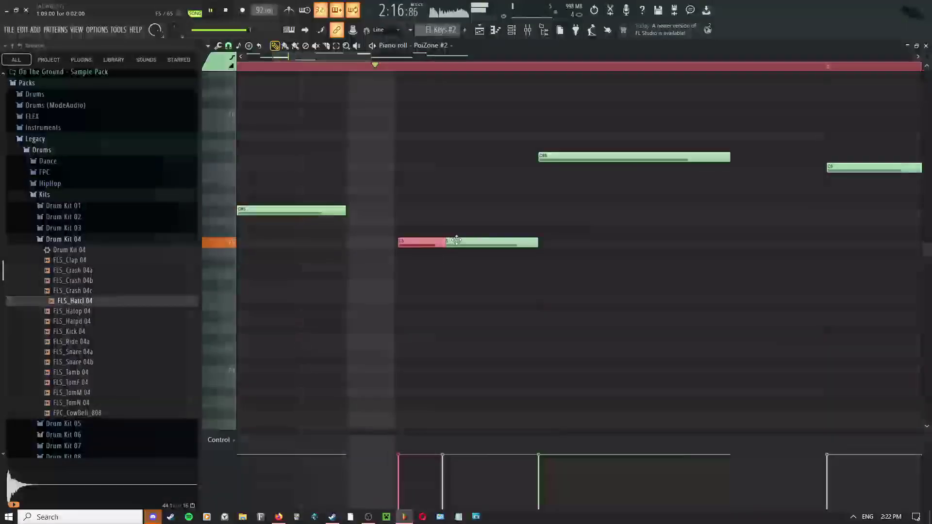
pyautogui.click(446, 210)
pyautogui.press('p')
pyautogui.scroll(-3, 585, 287)
pyautogui.scroll(1, 522, 284)
pyautogui.press('space')
# - Delete the C6, G#5, C#6 and A#5 notes from the second bar of FL Keys #2
pyautogui.rightClick(520, 193)
pyautogui.rightClick(551, 235)
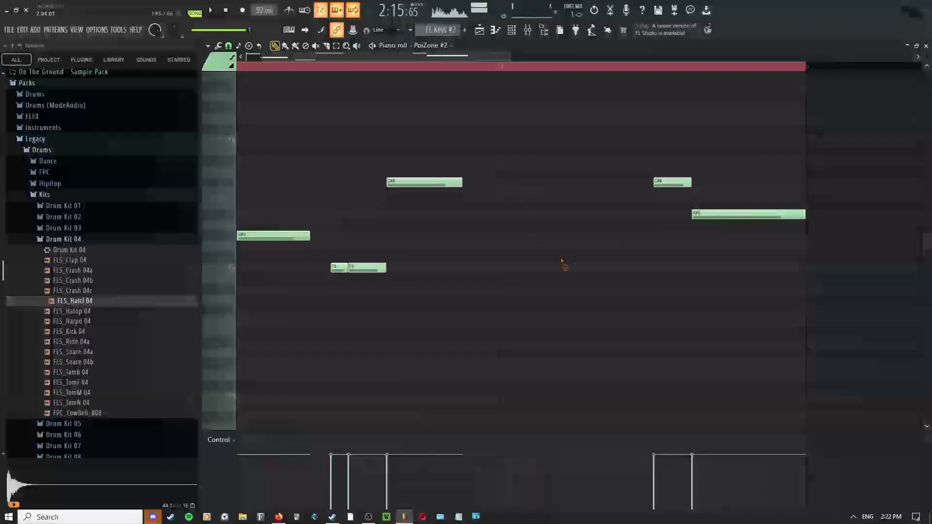
pyautogui.rightClick(682, 183)
pyautogui.rightClick(703, 214)
pyautogui.hscroll(-1, 522, 195)
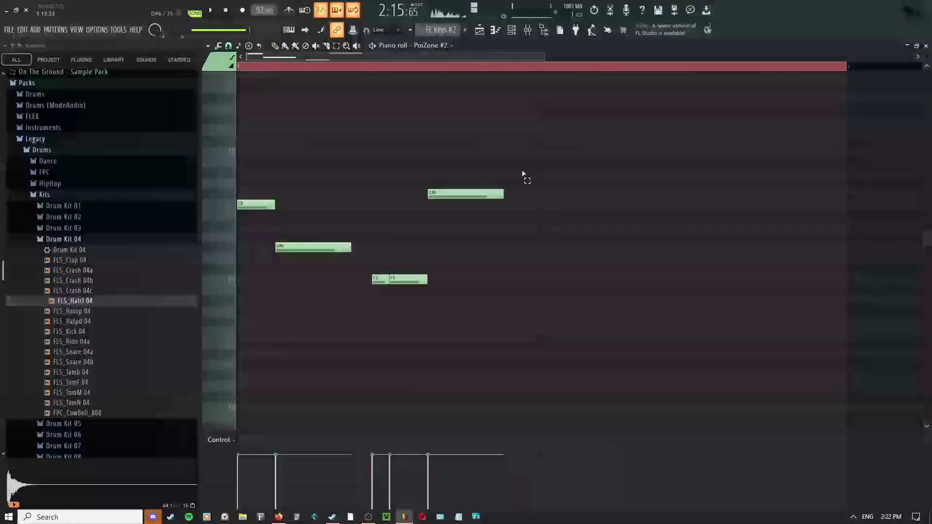
# - Lengthen the C#6 note to the end of the first bar and duplicate that bar's melody into the second bar
pyautogui.press('space')
pyautogui.hotkey('ctrl', 'z')
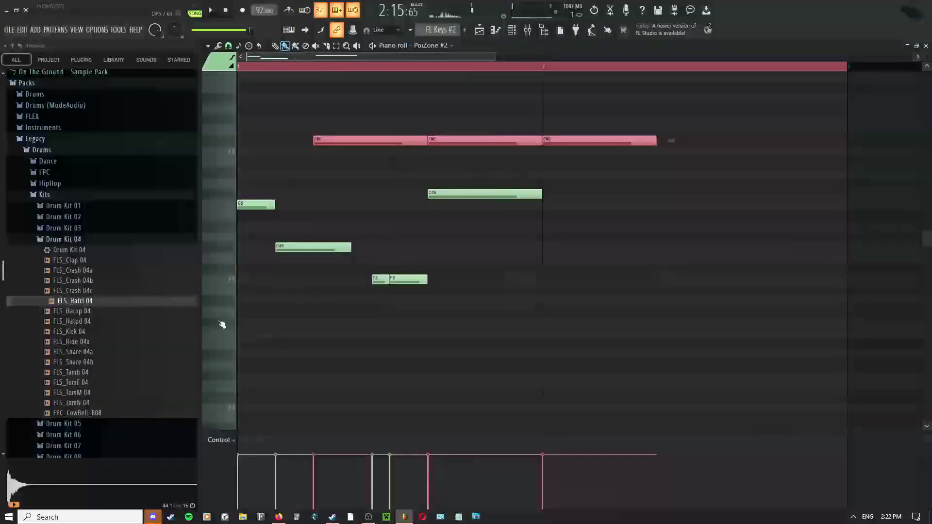
pyautogui.click(436, 193)
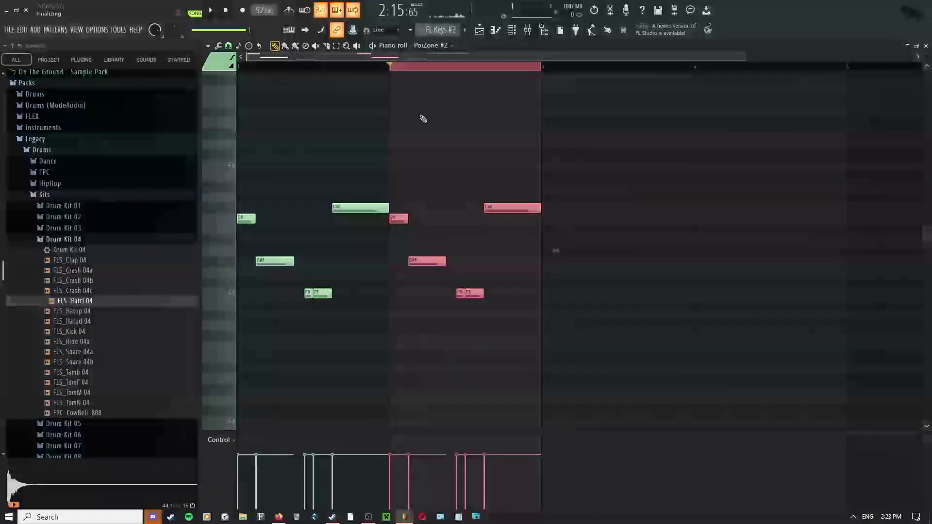
pyautogui.rightClick(420, 156)
pyautogui.click(443, 184)
pyautogui.rightClick(445, 185)
pyautogui.click(450, 188)
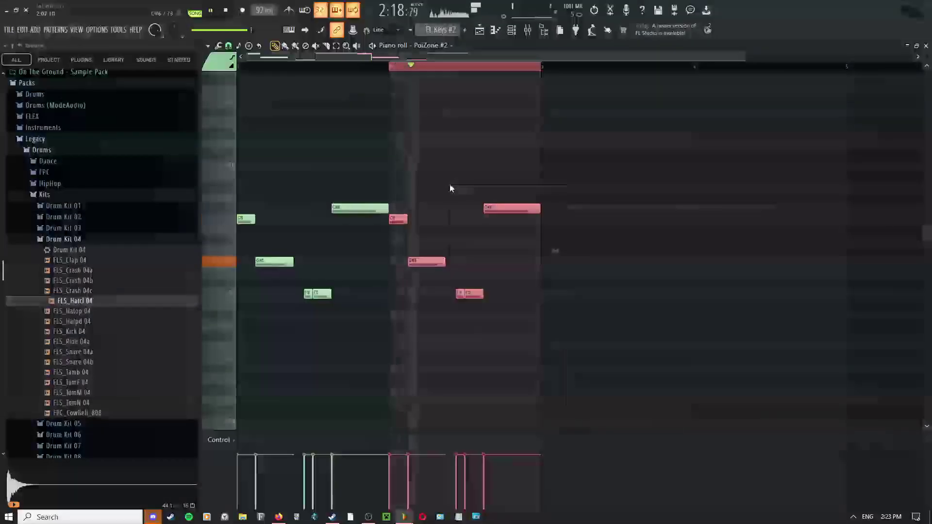
pyautogui.rightClick(409, 178)
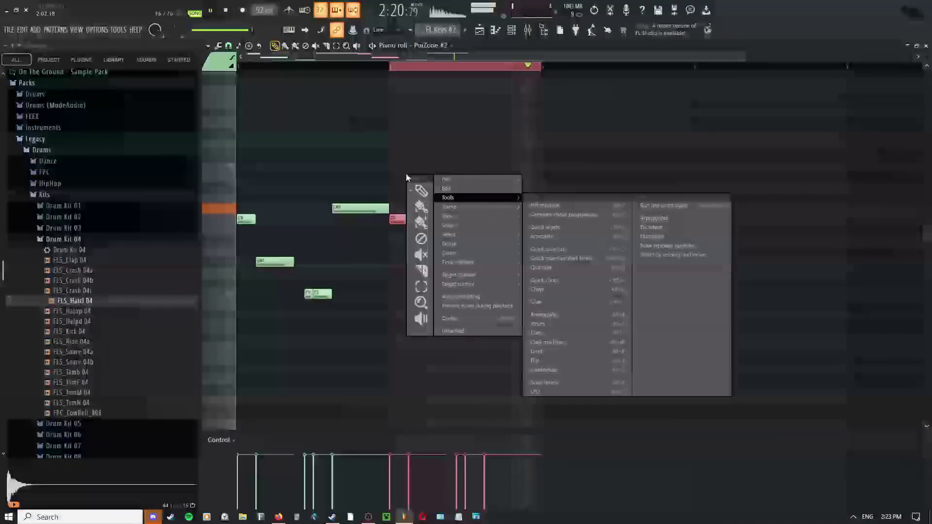
# - In the playlist's VARIATION section, replace the second and fourth Track 9 clips with FL Keys #2 clips
pyautogui.click(491, 30)
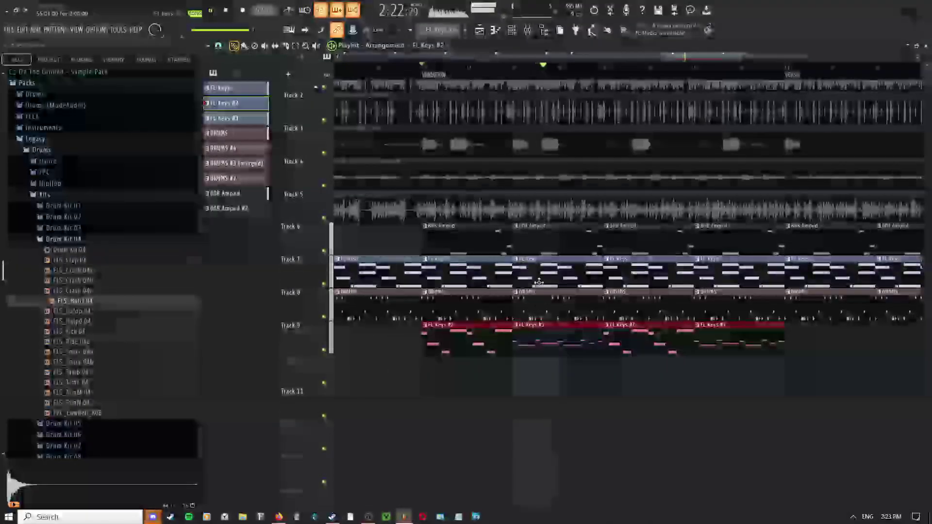
pyautogui.rightClick(526, 335)
pyautogui.rightClick(771, 338)
pyautogui.moveTo(771, 338); pyautogui.dragTo(718, 343)
pyautogui.scroll(-3, 602, 342)
pyautogui.middleClick(555, 280)
pyautogui.click(563, 290)
pyautogui.middleClick(578, 247)
pyautogui.click(585, 258)
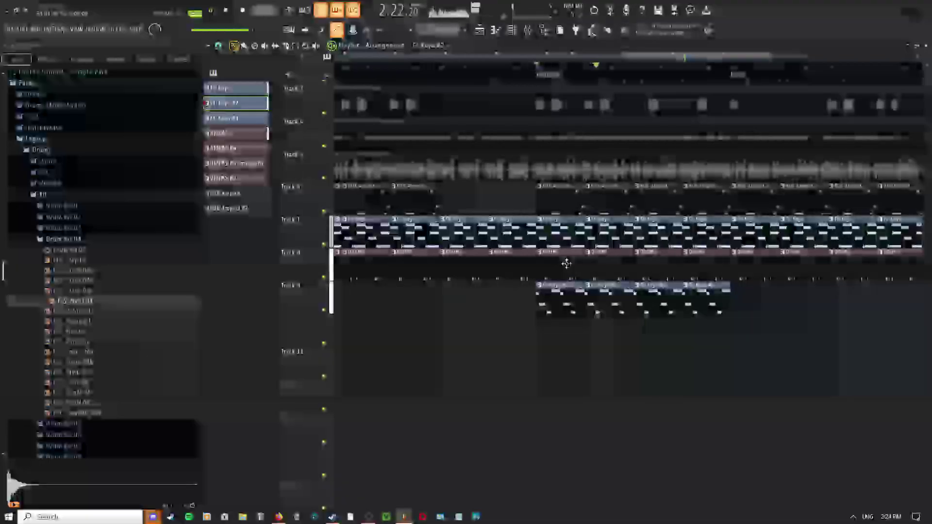
# - Make the second Track 9 clip in the VARIATION section a unique FL Keys #4 pattern and open it in the piano roll
pyautogui.scroll(4, 640, 367)
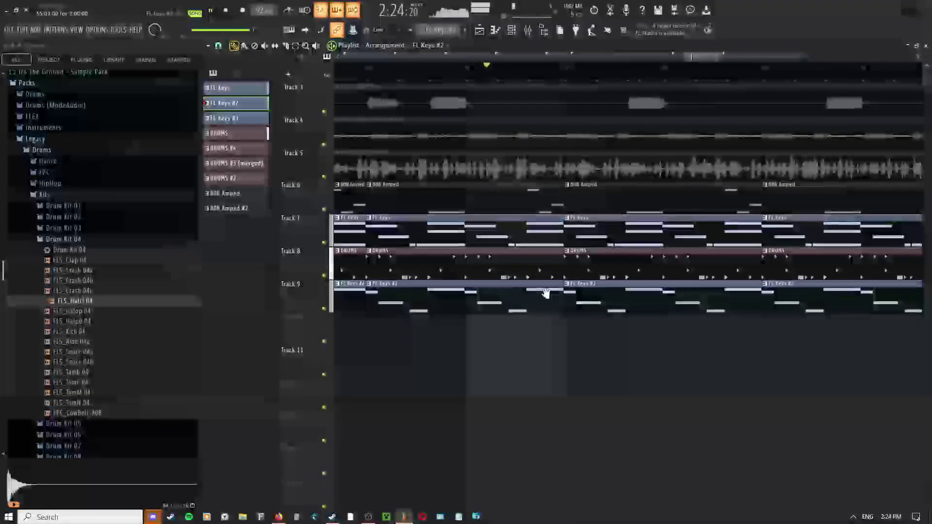
pyautogui.click(466, 77)
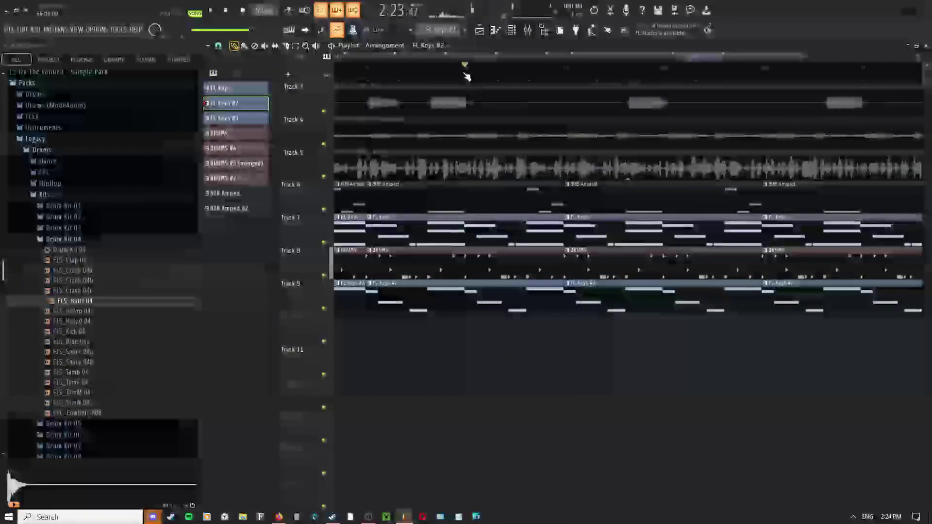
pyautogui.doubleClick(470, 295)
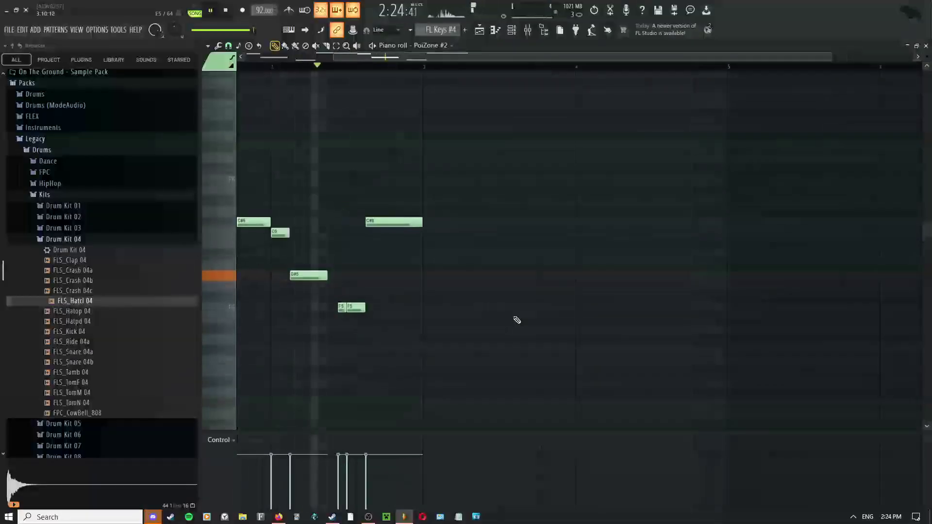
pyautogui.scroll(3, 375, 317)
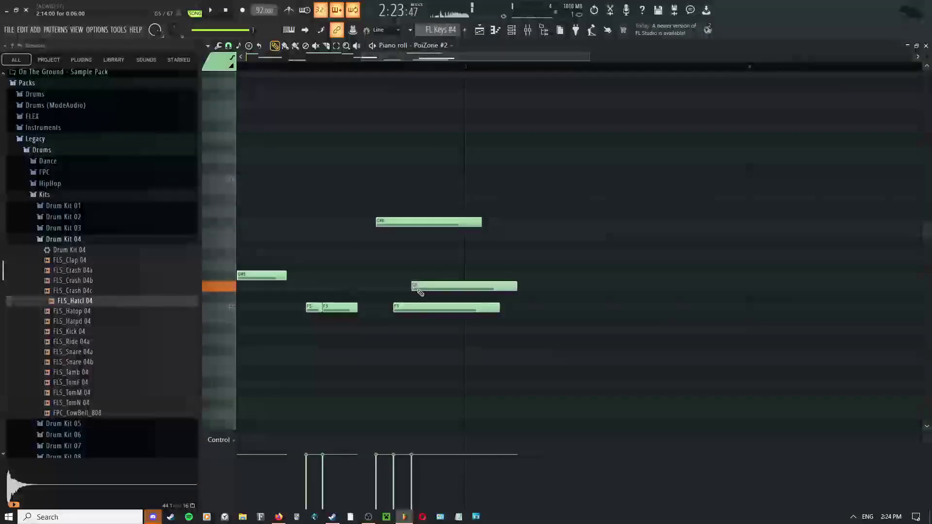
# - Add short ascending F5, G5 and G#5 notes at the end of the second bar of FL Keys #4
pyautogui.rightClick(415, 287)
pyautogui.rightClick(406, 308)
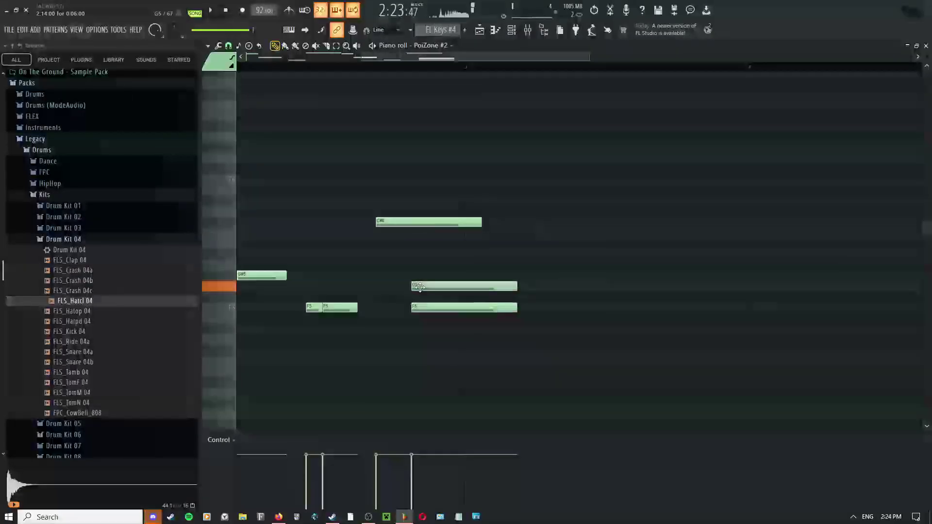
pyautogui.rightClick(442, 276)
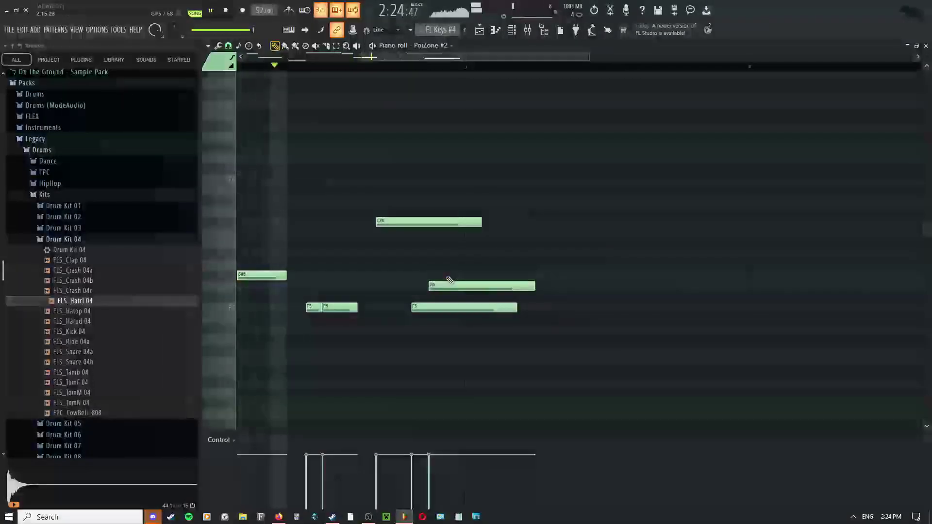
pyautogui.click(451, 276)
pyautogui.moveTo(515, 307); pyautogui.dragTo(436, 305)
pyautogui.press('space')
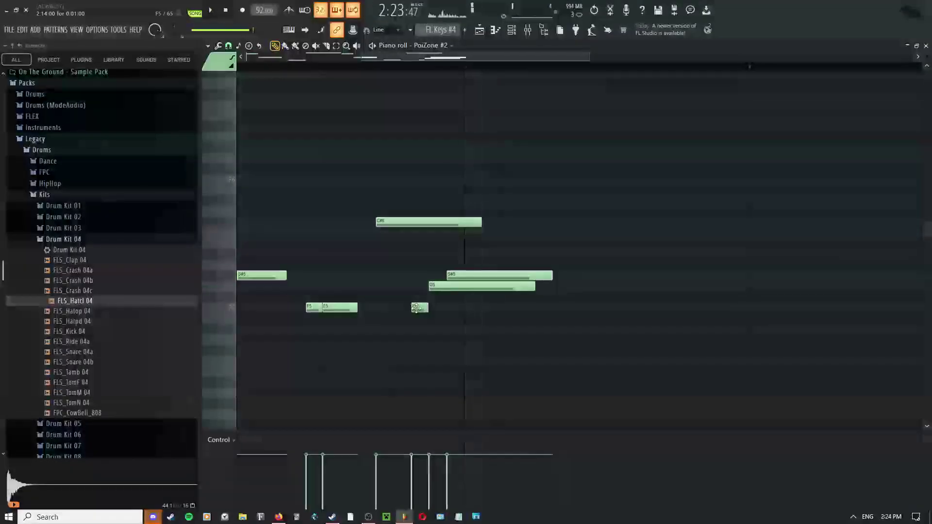
pyautogui.rightClick(447, 274)
pyautogui.click(449, 275)
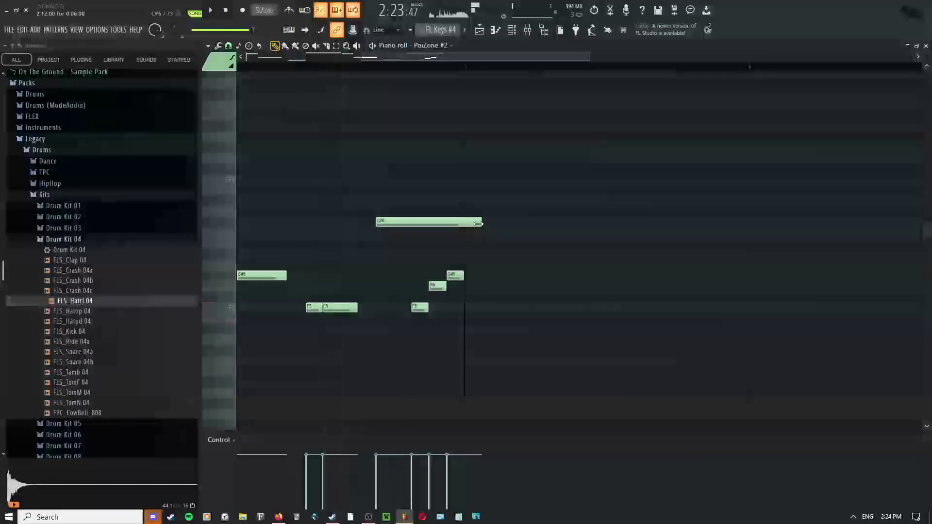
# - Shorten the last C#6 to end where the F5 starts, and adjust the timing and lengths of the G5 and G#5 notes
pyautogui.middleClick(386, 293)
pyautogui.middleClick(389, 268)
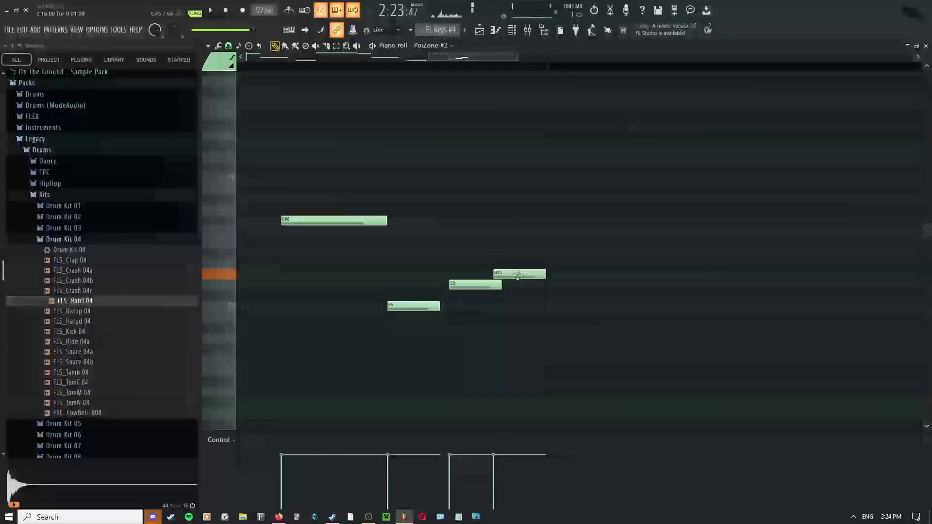
pyautogui.rightClick(465, 280)
pyautogui.press('Escape')
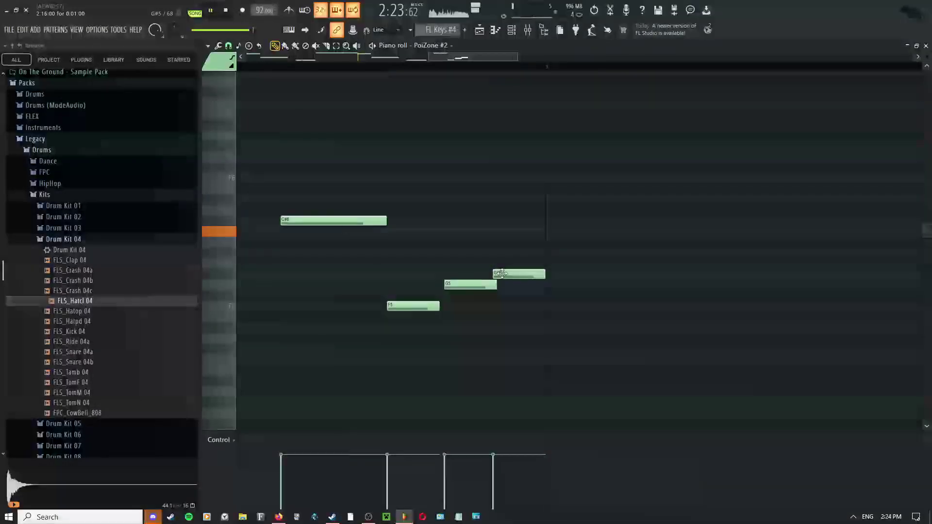
pyautogui.rightClick(484, 258)
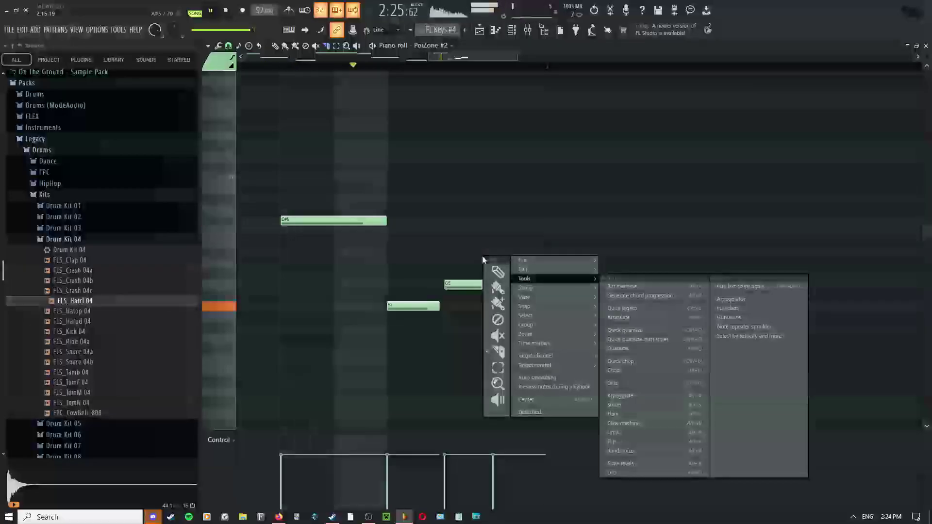
pyautogui.click(497, 271)
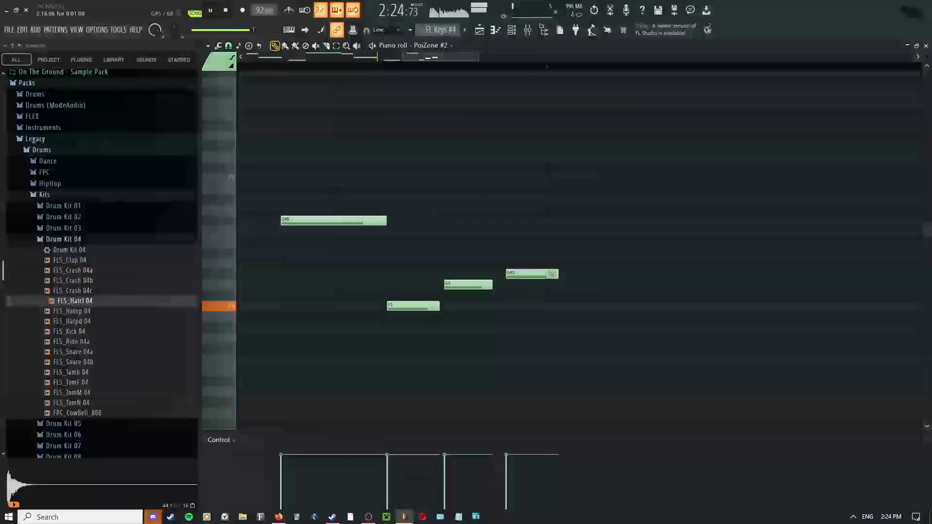
pyautogui.rightClick(505, 245)
pyautogui.click(506, 245)
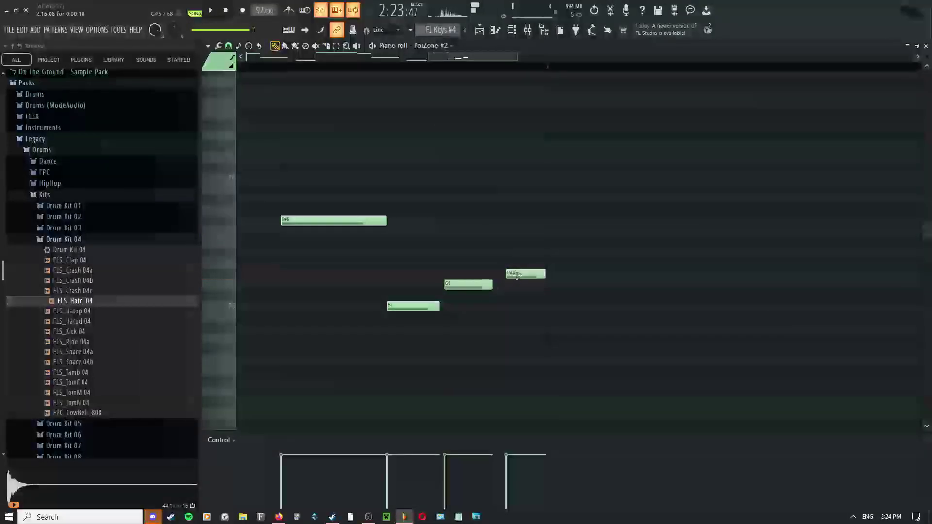
pyautogui.moveTo(515, 274); pyautogui.dragTo(510, 269)
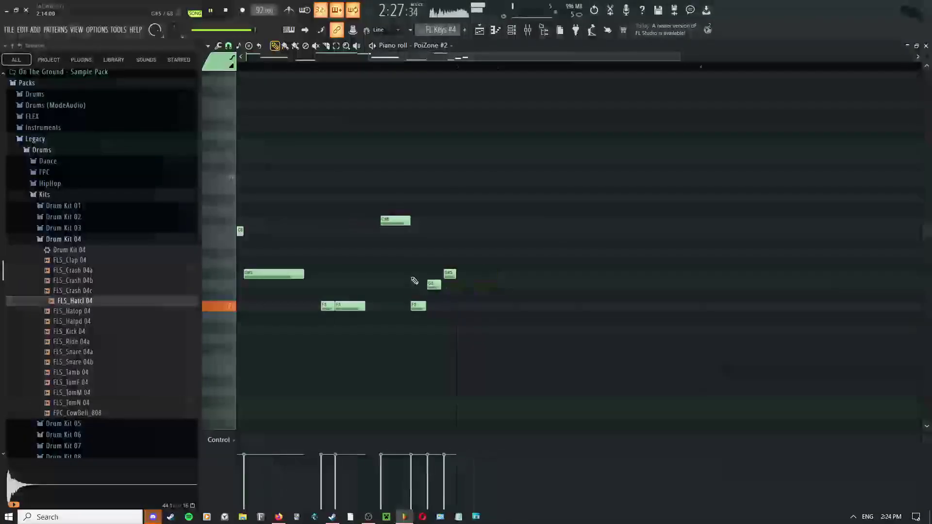
# - In the playlist's VARIATION section, replace the fourth Track 9 clip with an FL Keys #4 clip
pyautogui.click(478, 30)
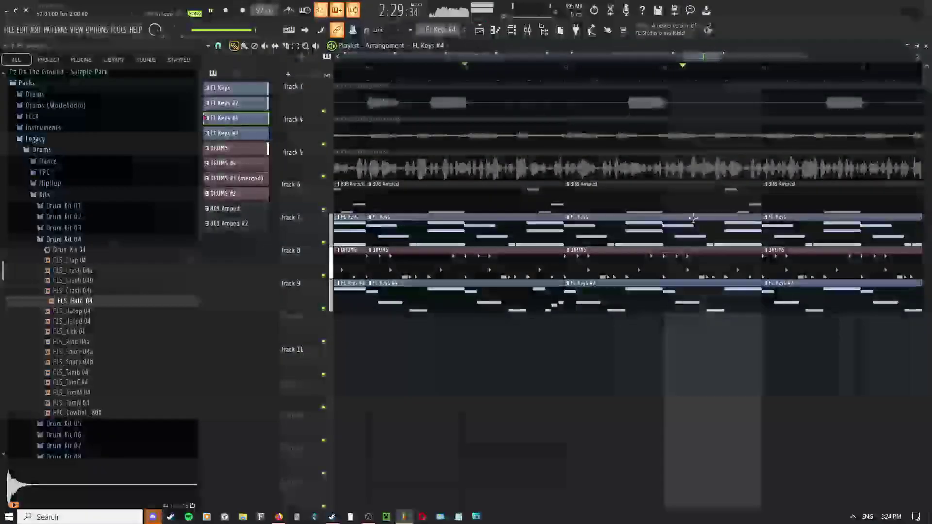
pyautogui.click(800, 306)
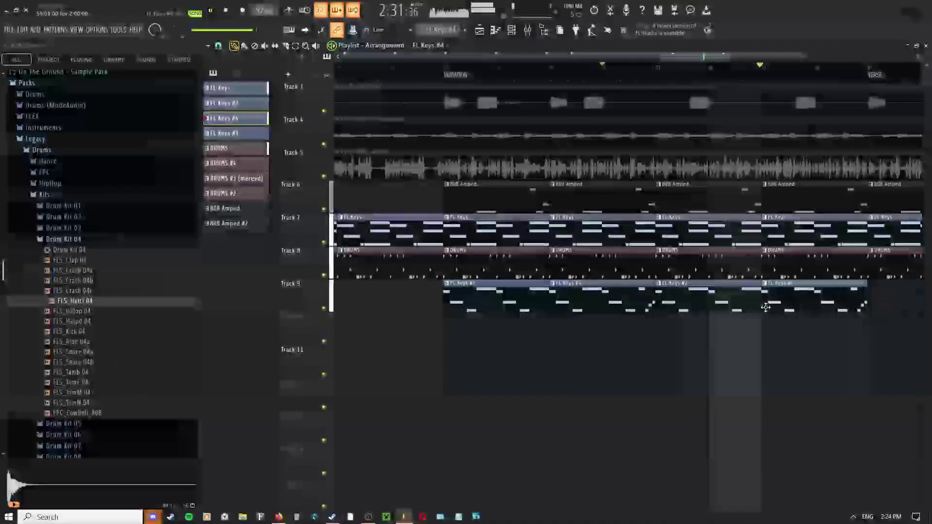
pyautogui.moveTo(746, 319); pyautogui.dragTo(570, 302)
# - Play the arrangement from shortly before the VARIATION section and look over the 808 clip and the mixer
pyautogui.scroll(-3, 570, 301)
pyautogui.rightClick(475, 216)
pyautogui.moveTo(475, 217); pyautogui.dragTo(828, 260)
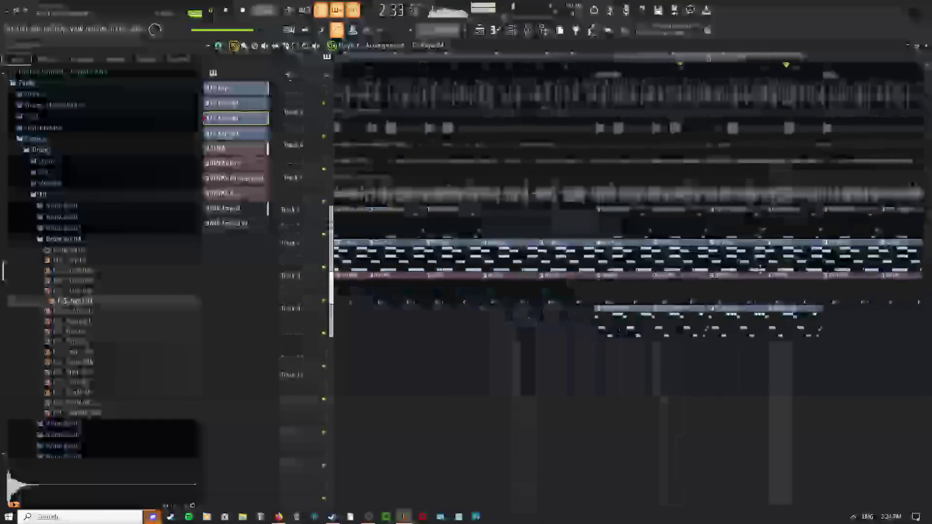
pyautogui.middleClick(607, 220)
pyautogui.click(540, 65)
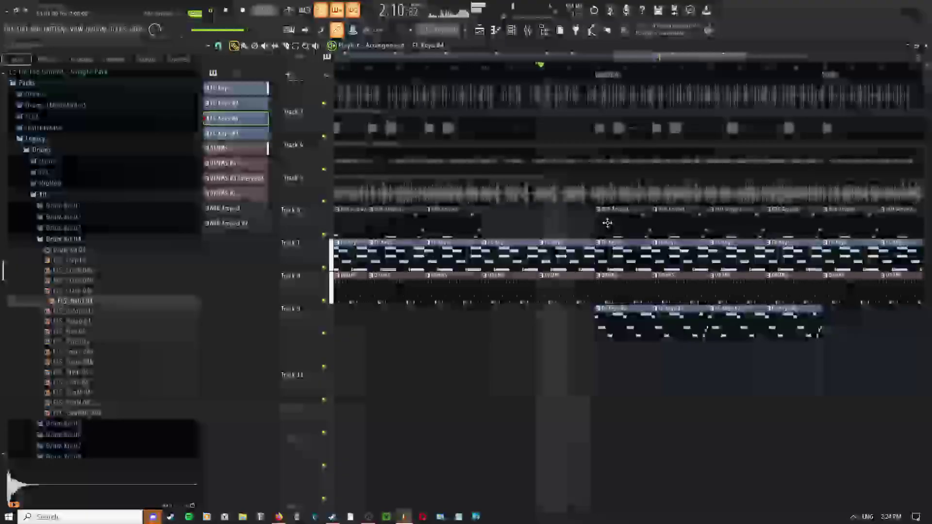
pyautogui.doubleClick(607, 223)
pyautogui.click(480, 30)
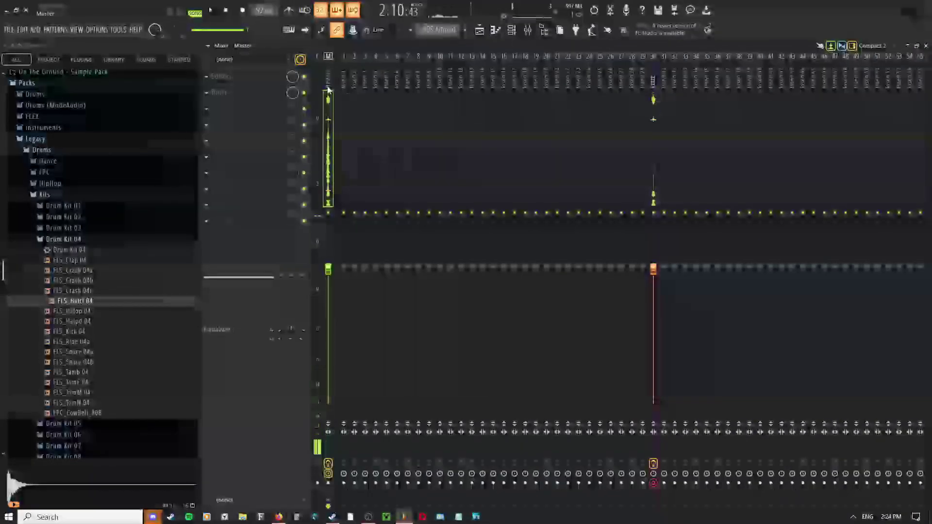
pyautogui.click(480, 29)
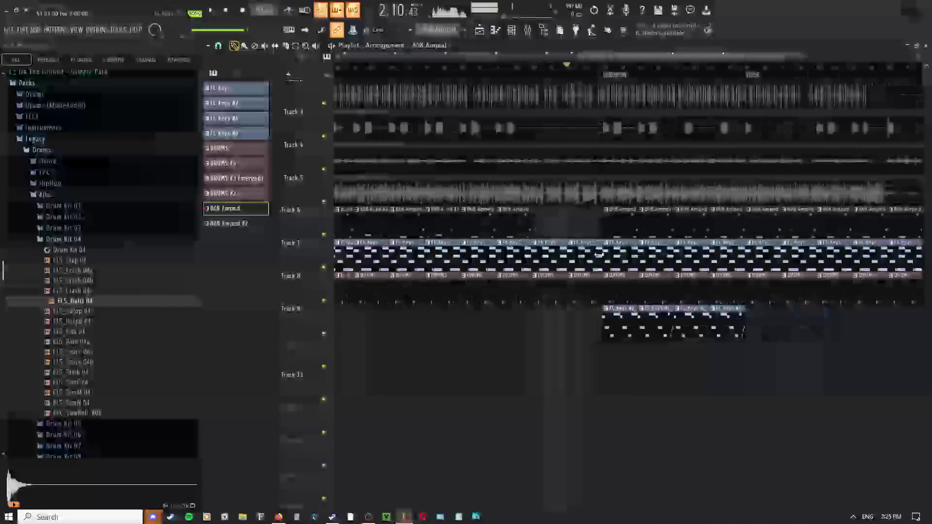
# - Rename the PoiZone channel to MELODY and the PoiZone #2 channel to MELODY #2
pyautogui.click(511, 30)
pyautogui.click(513, 30)
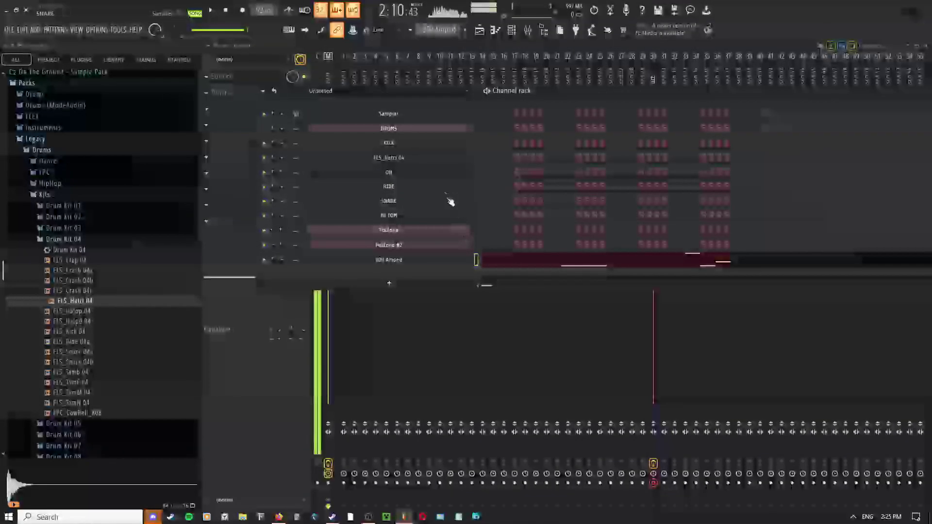
pyautogui.rightClick(424, 233)
pyautogui.press('F2')
pyautogui.write('LOW TOM')
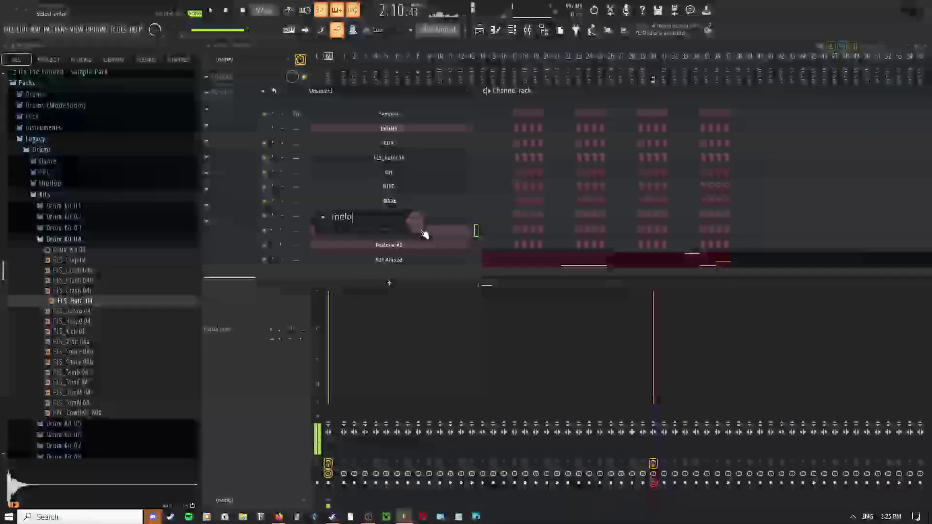
pyautogui.press('BackSpace')
pyautogui.press('BackSpace')
pyautogui.press('BackSpace')
pyautogui.press('BackSpace')
pyautogui.press('BackSpace')
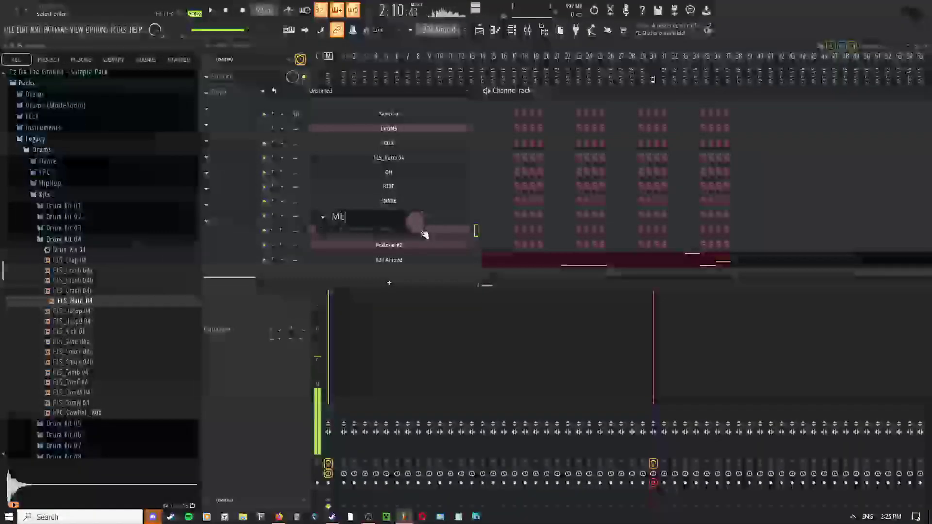
pyautogui.write('LODY')
pyautogui.press('Return')
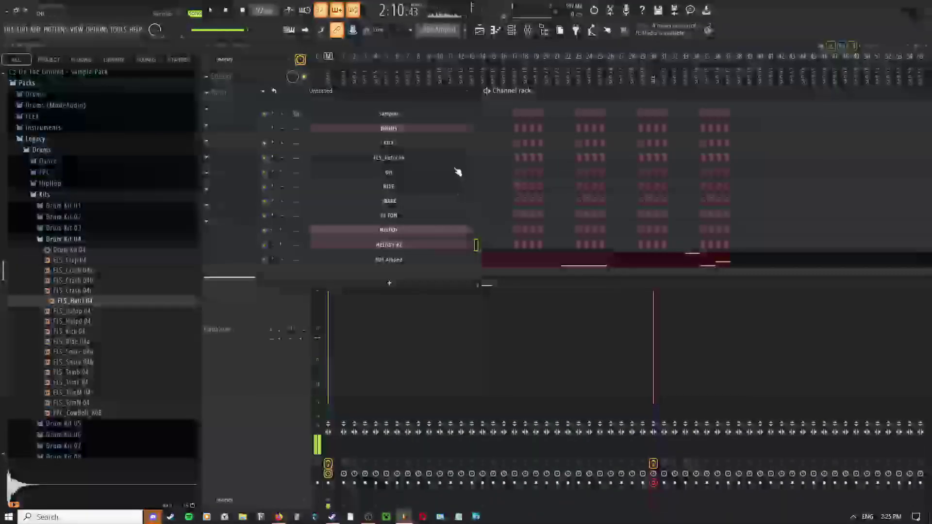
# - Rename the FLS_Hatcl 04 channel to HH and the 808 Amped channel to 808
pyautogui.click(426, 161)
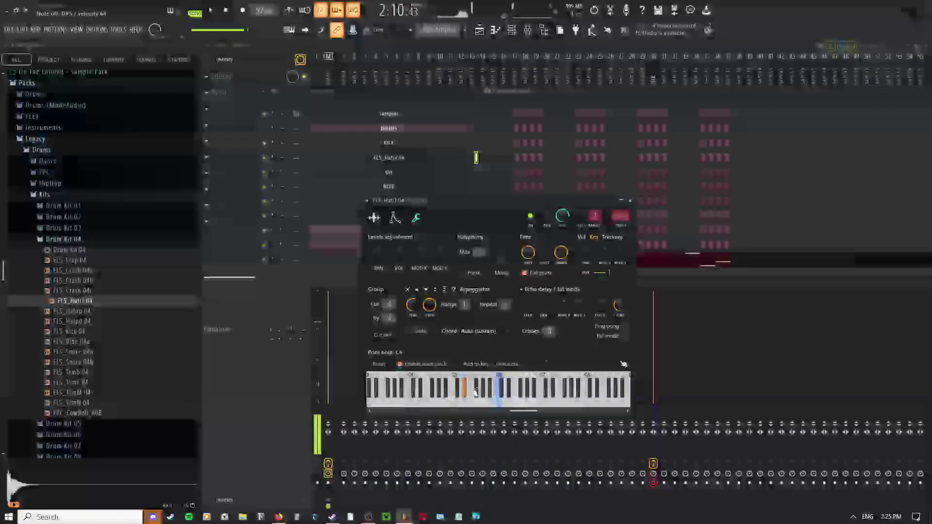
pyautogui.click(437, 152)
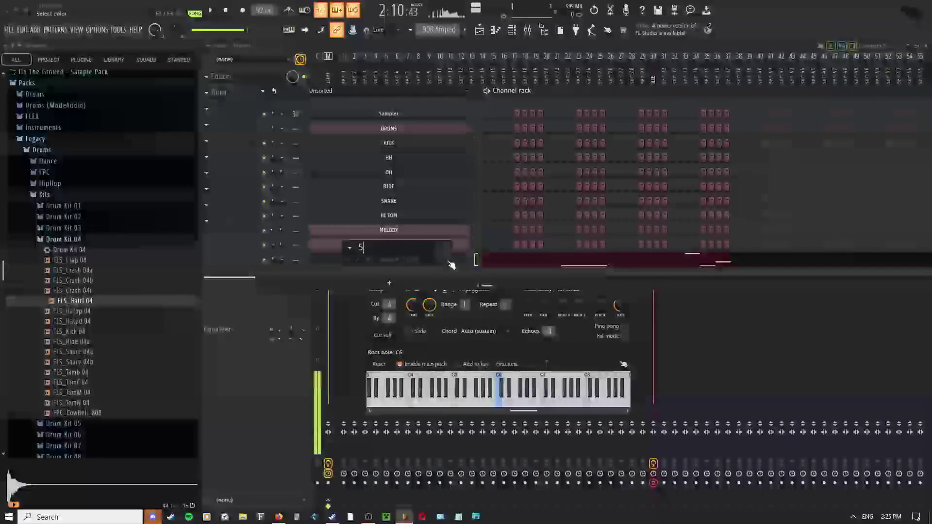
pyautogui.press('Return')
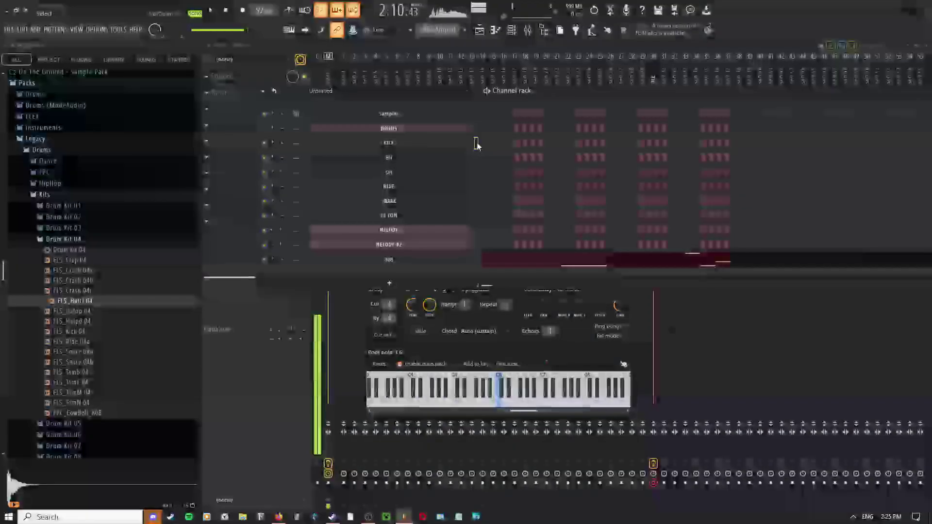
# - Route the selected channels to consecutive mixer tracks starting from insert 1 and check their assignments in the channel rack
pyautogui.click(533, 34)
pyautogui.rightClick(348, 57)
pyautogui.moveTo(380, 175)
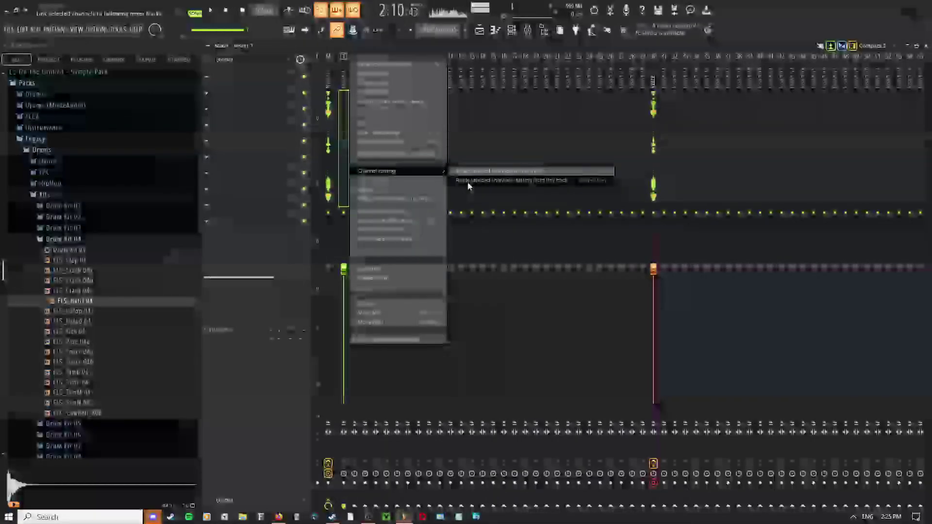
pyautogui.click(467, 181)
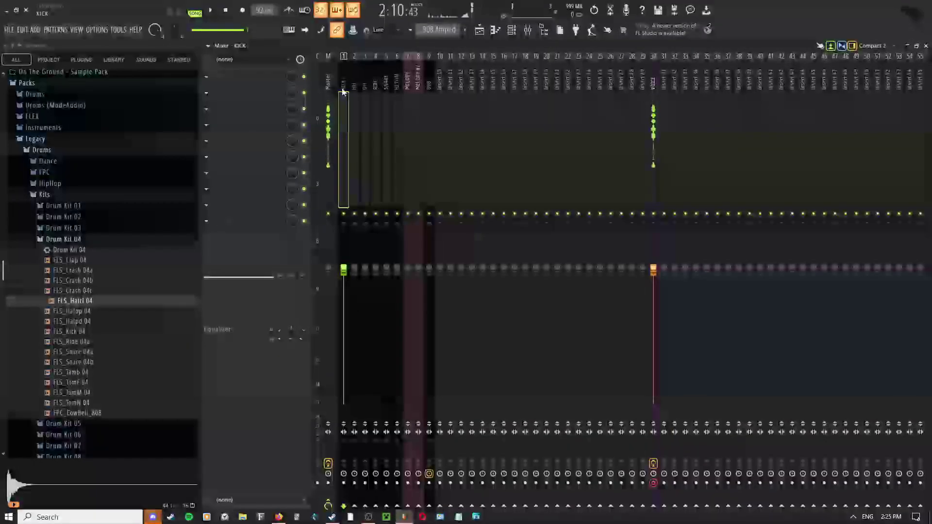
pyautogui.click(512, 30)
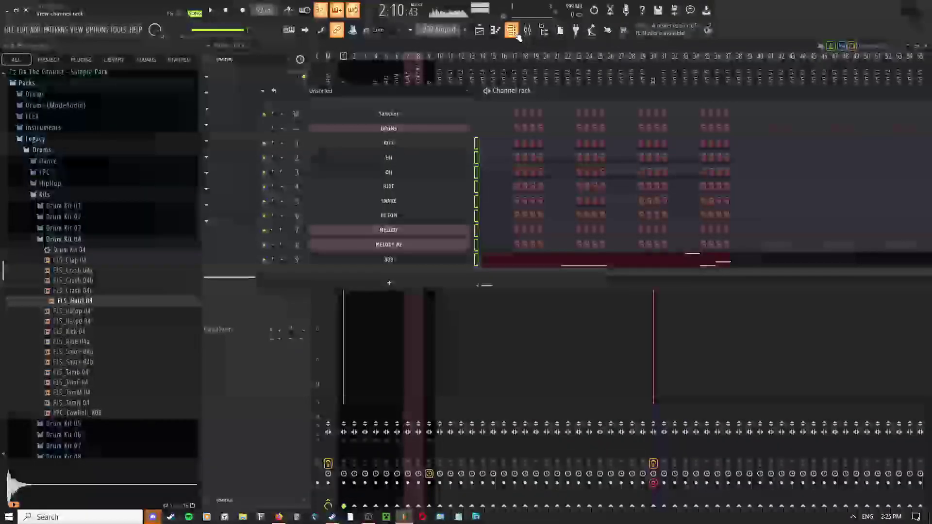
pyautogui.click(514, 32)
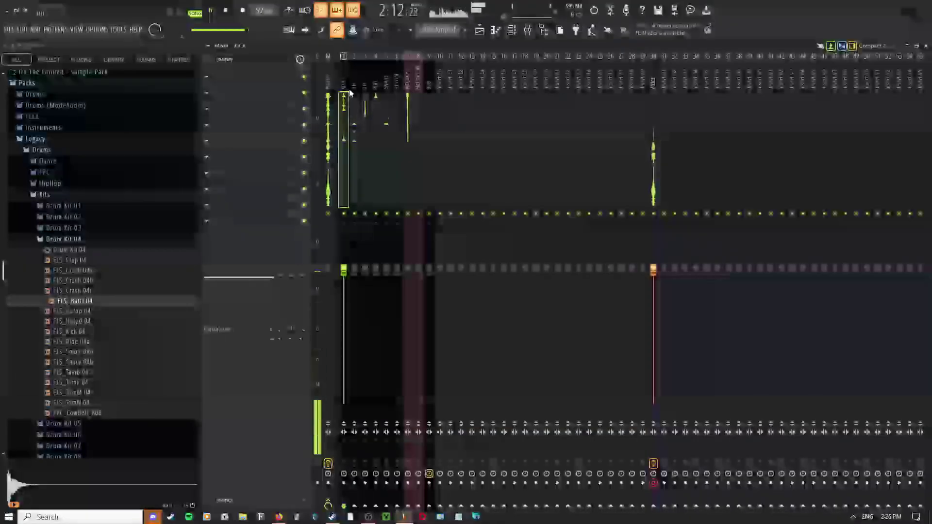
# - Name mixer insert 10 DRUMS and move it ahead of the KICK track to the first insert position
pyautogui.click(440, 92)
pyautogui.press('F2')
pyautogui.write('BU')
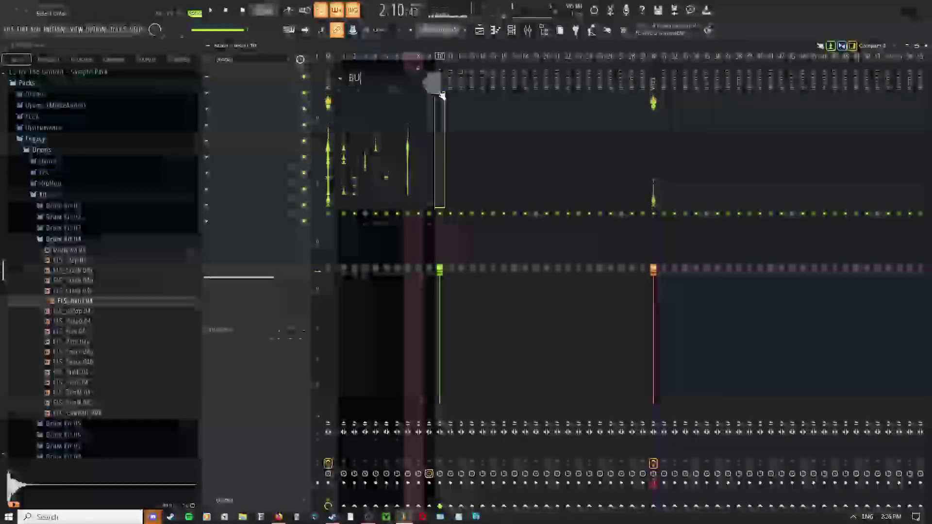
pyautogui.write('SDRUMS')
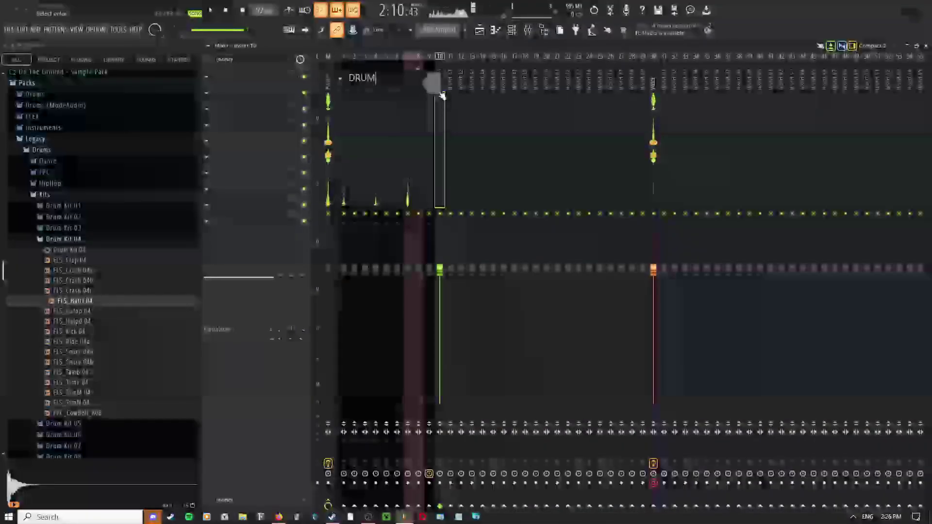
pyautogui.press('Return')
pyautogui.press('Left')
pyautogui.press('Left')
pyautogui.press('Left')
pyautogui.press('Left')
pyautogui.press('Left')
pyautogui.press('Left')
pyautogui.press('Left')
pyautogui.press('Left')
pyautogui.press('Left')
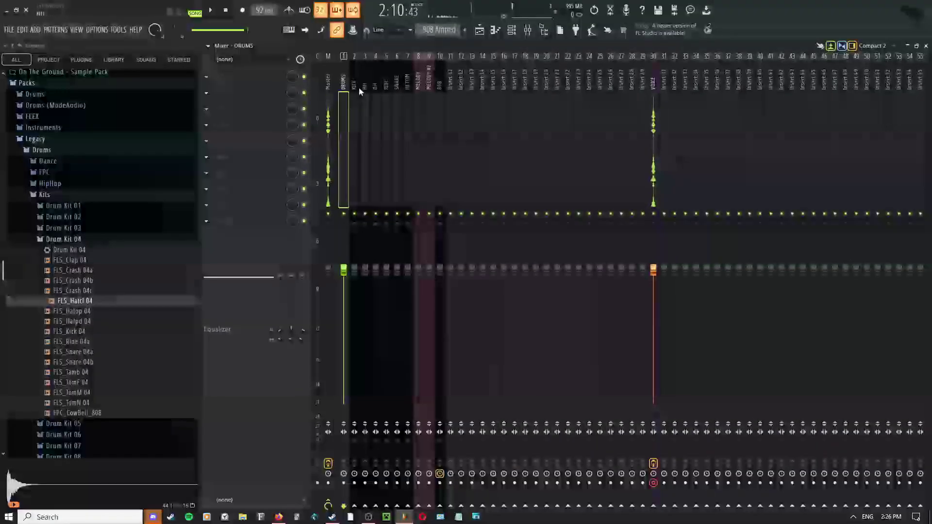
pyautogui.click(355, 90)
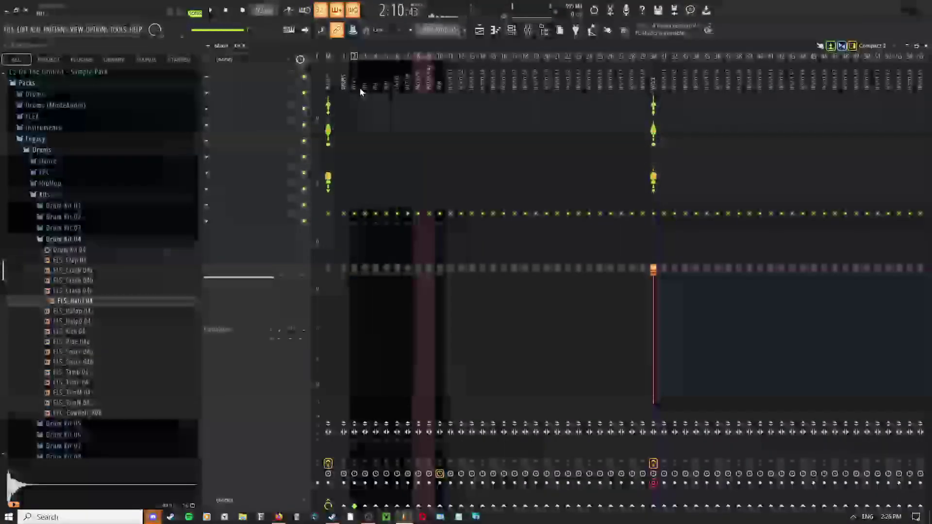
# - Route mixer inserts 2 to 7, starting with KICK, to the DRUMS track only
pyautogui.moveTo(359, 91); pyautogui.dragTo(409, 90)
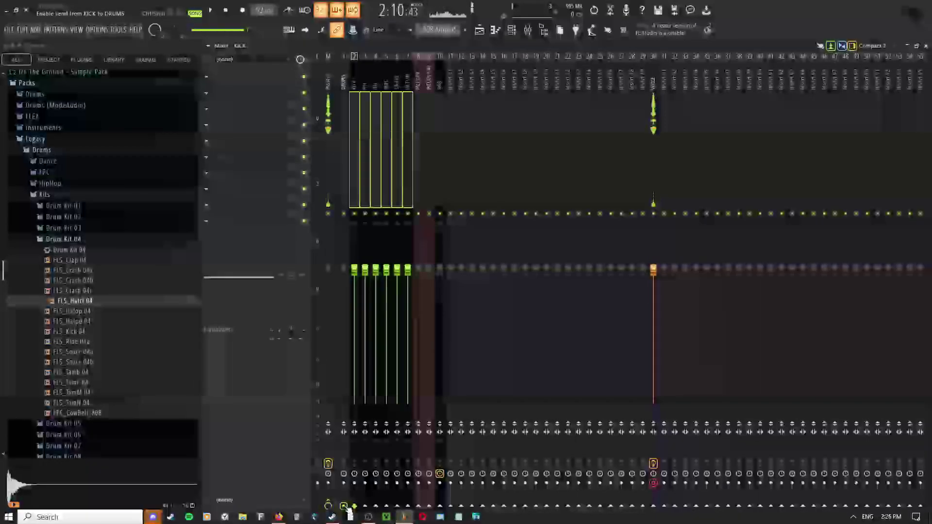
pyautogui.rightClick(343, 481)
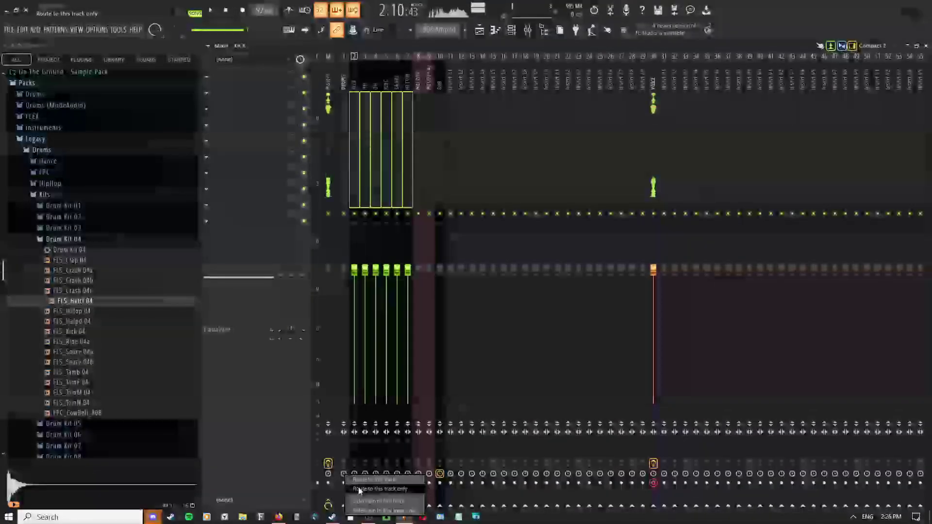
pyautogui.click(359, 490)
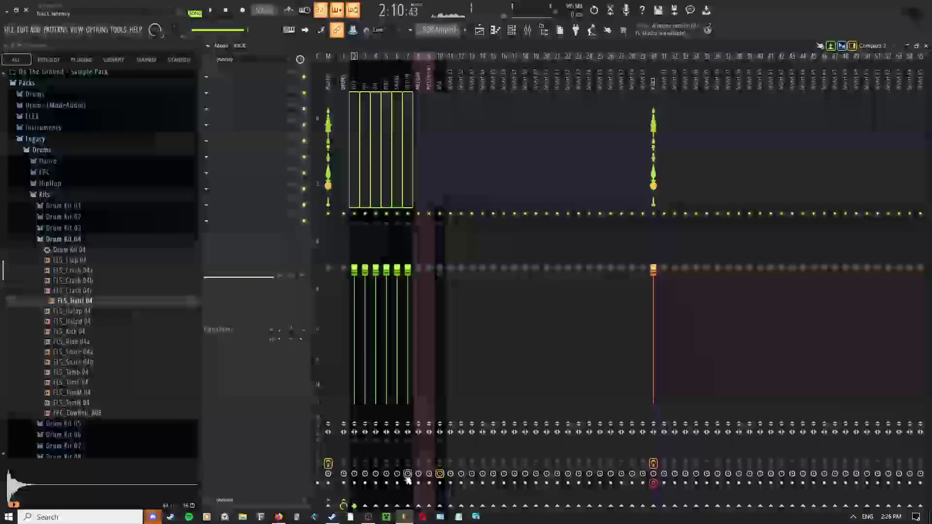
# - Rename the DRUMS mixer track to DRUM BUS
pyautogui.click(343, 82)
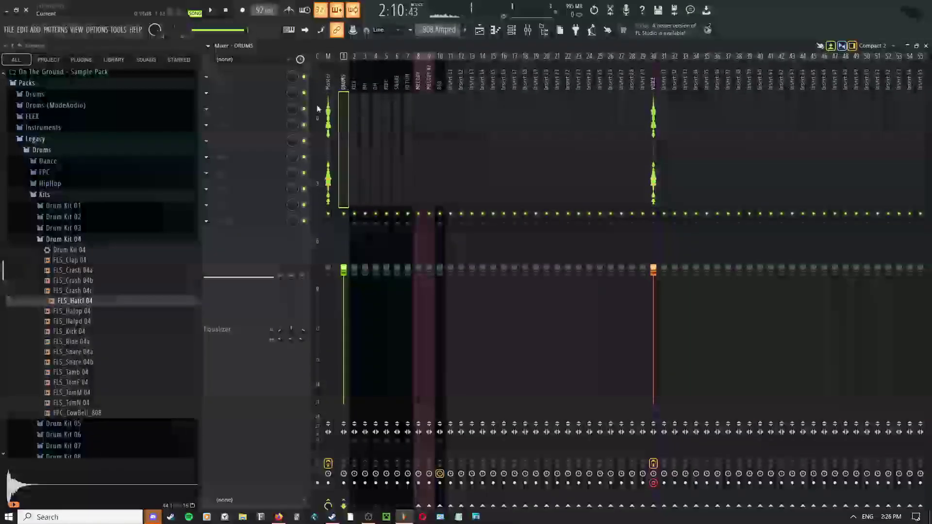
pyautogui.rightClick(343, 68)
pyautogui.click(352, 93)
pyautogui.write('DRUM BUS')
pyautogui.press('Return')
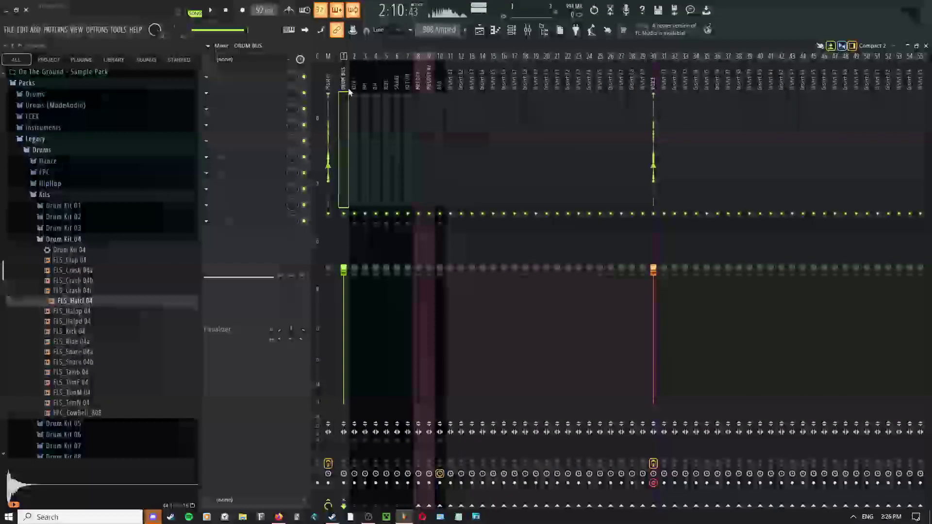
# - Load Fruity WaveShaper from the distortion effects into the first effect slot of DRUM BUS
pyautogui.click(207, 79)
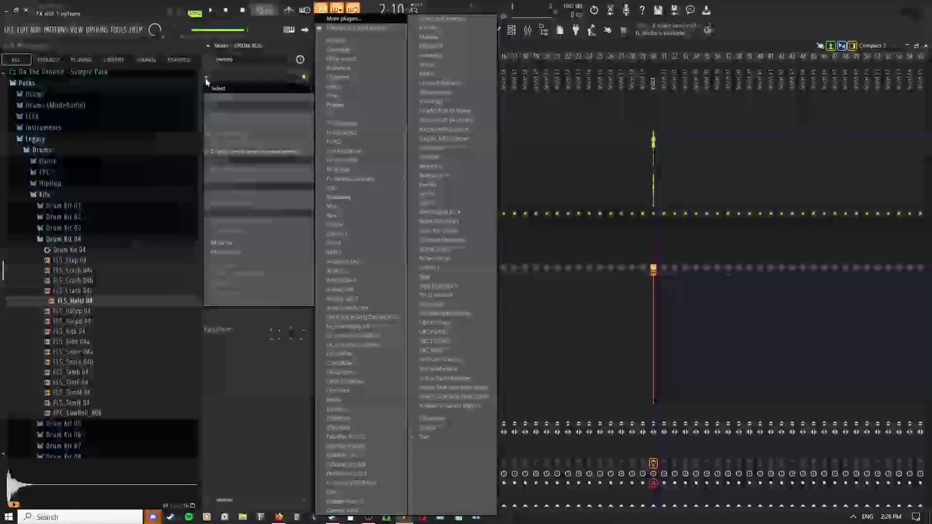
pyautogui.moveTo(349, 80)
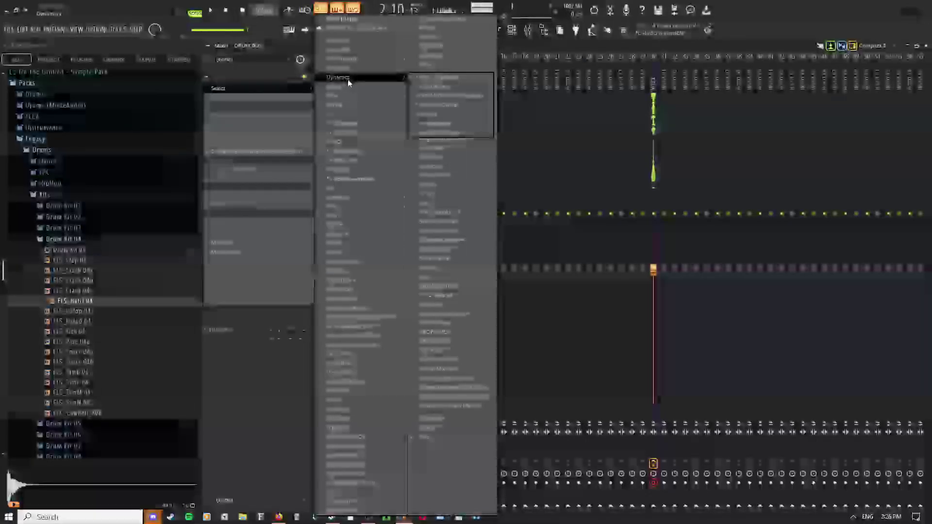
pyautogui.moveTo(346, 53)
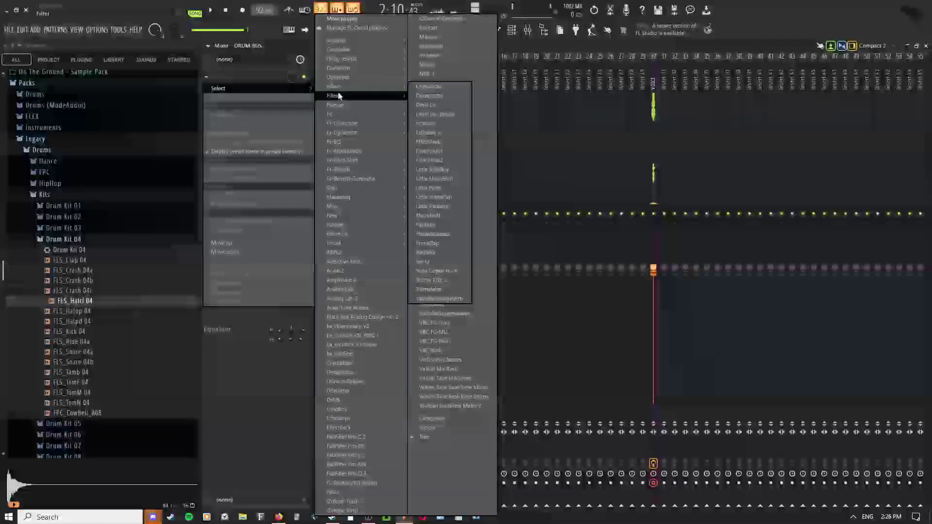
pyautogui.moveTo(340, 190)
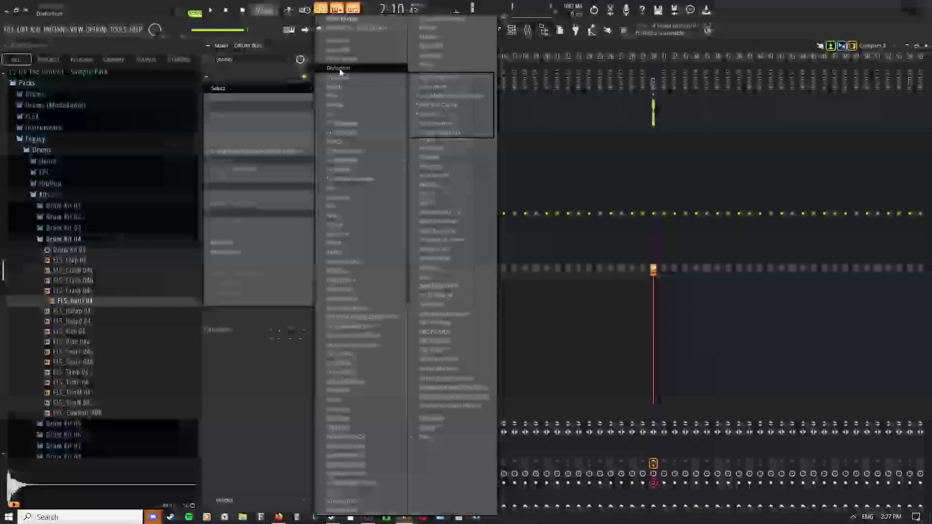
pyautogui.click(438, 96)
# - Try out several different presets in the DRUM BUS Fruity WaveShaper
pyautogui.click(212, 91)
pyautogui.moveTo(224, 128)
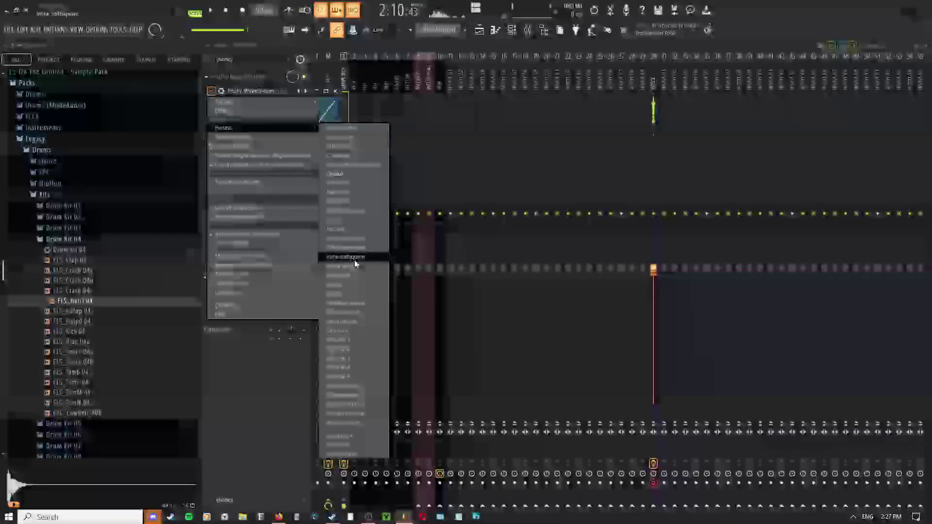
pyautogui.click(354, 258)
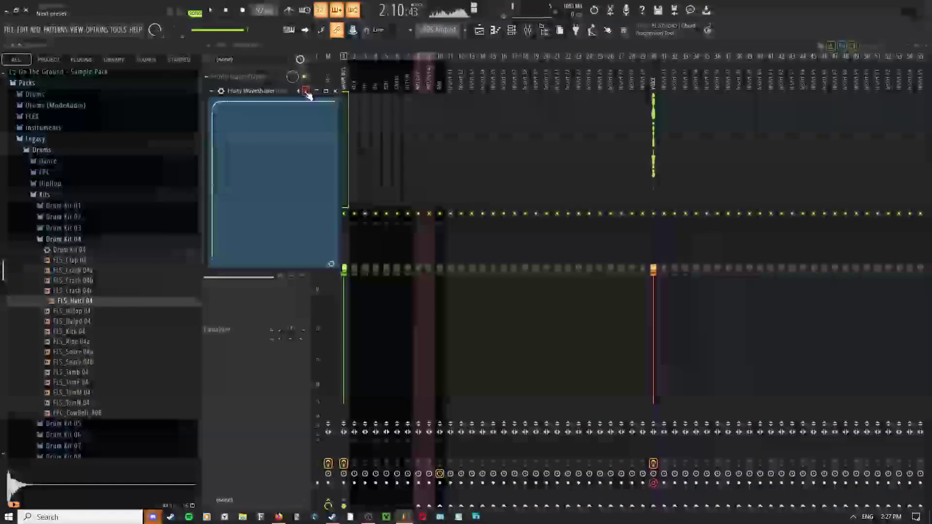
pyautogui.click(212, 91)
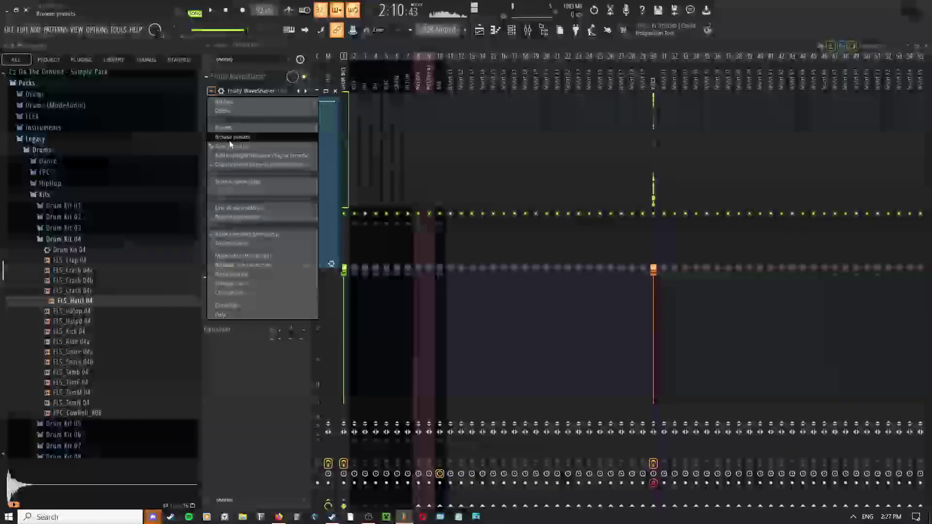
pyautogui.moveTo(252, 128)
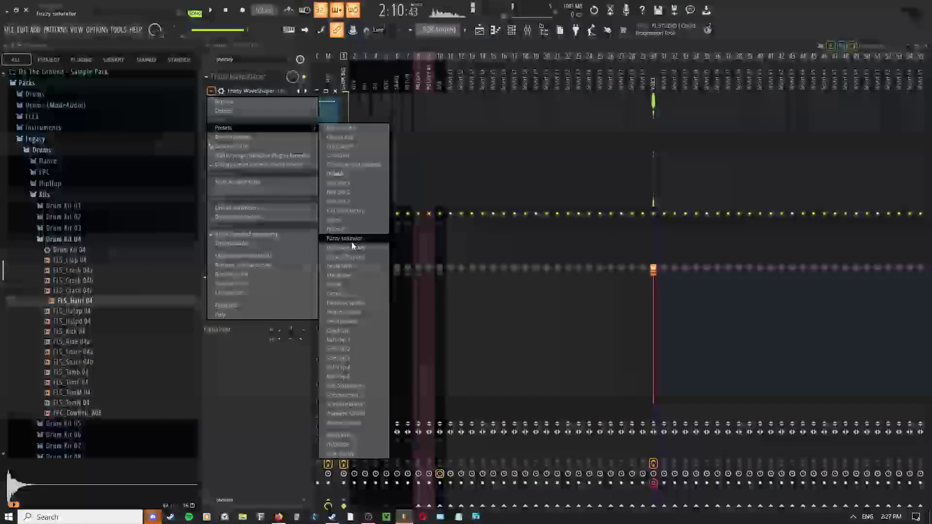
pyautogui.click(356, 313)
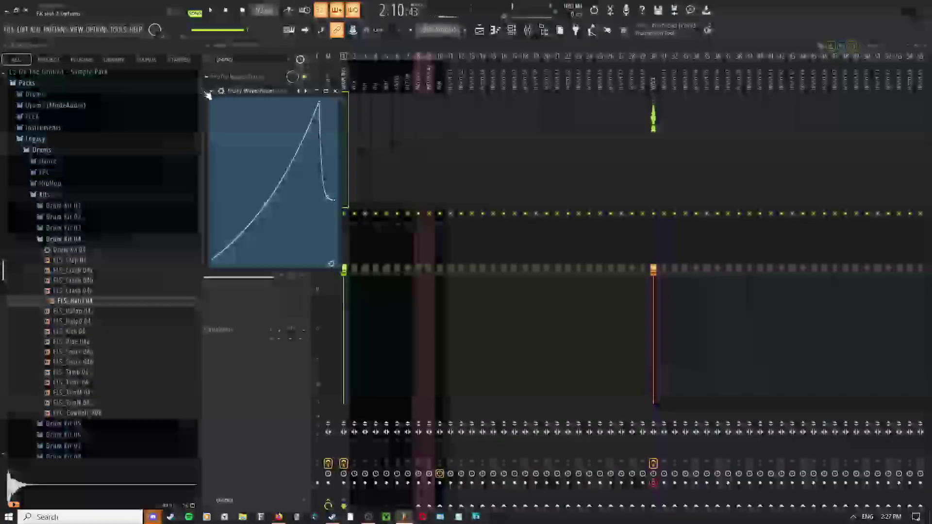
pyautogui.click(207, 93)
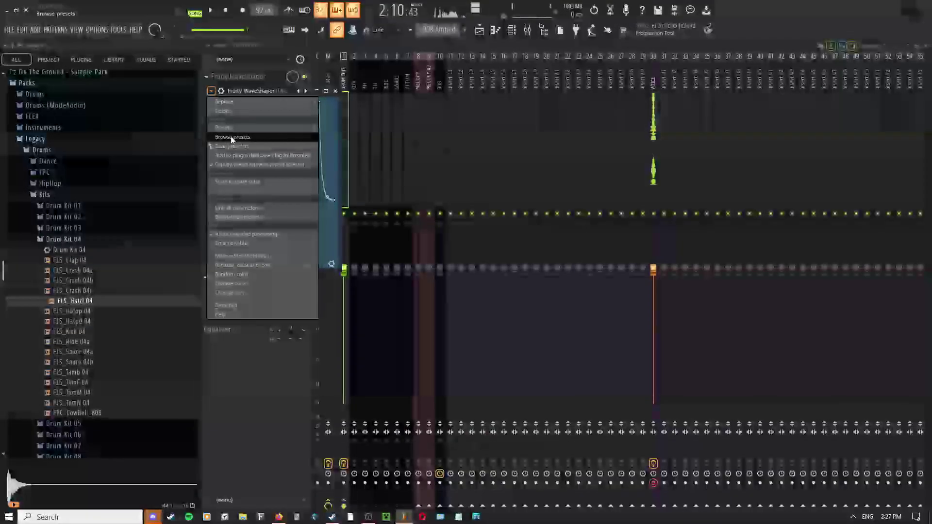
pyautogui.click(306, 91)
pyautogui.click(305, 91)
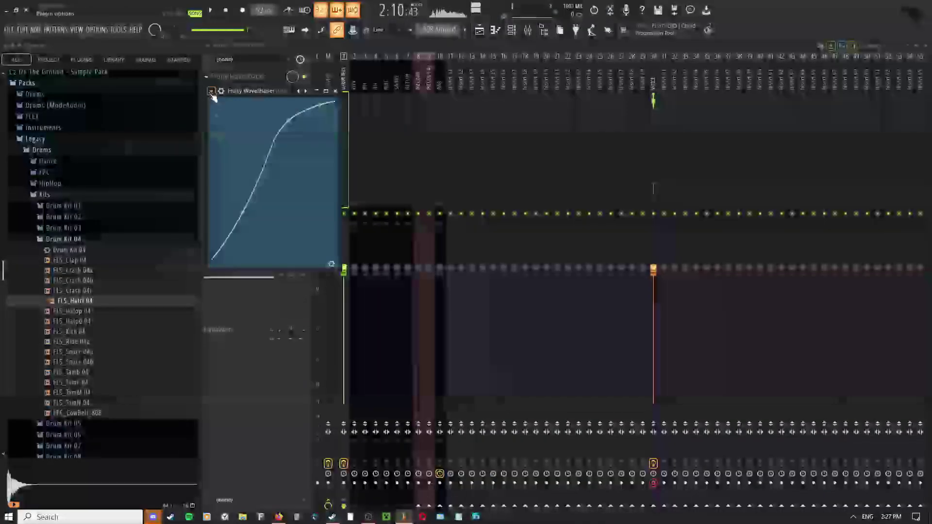
pyautogui.click(212, 92)
pyautogui.moveTo(233, 128)
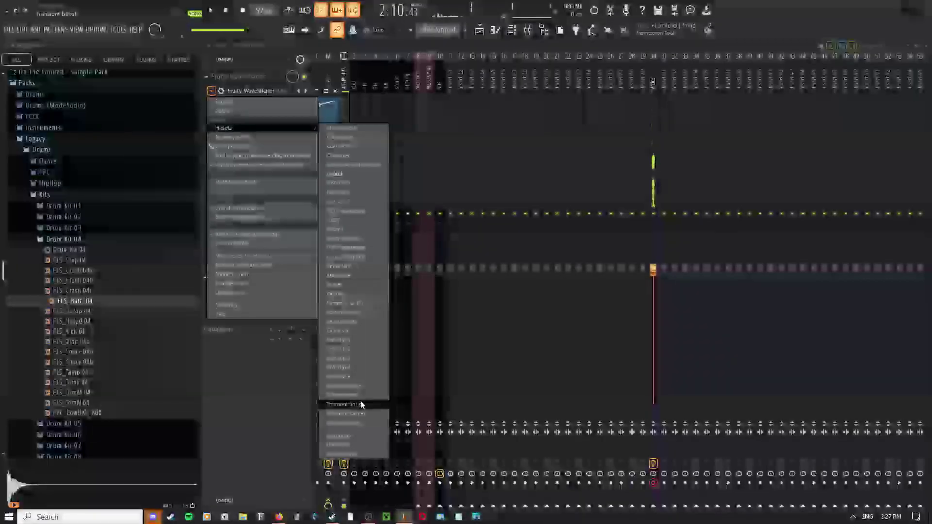
pyautogui.click(357, 407)
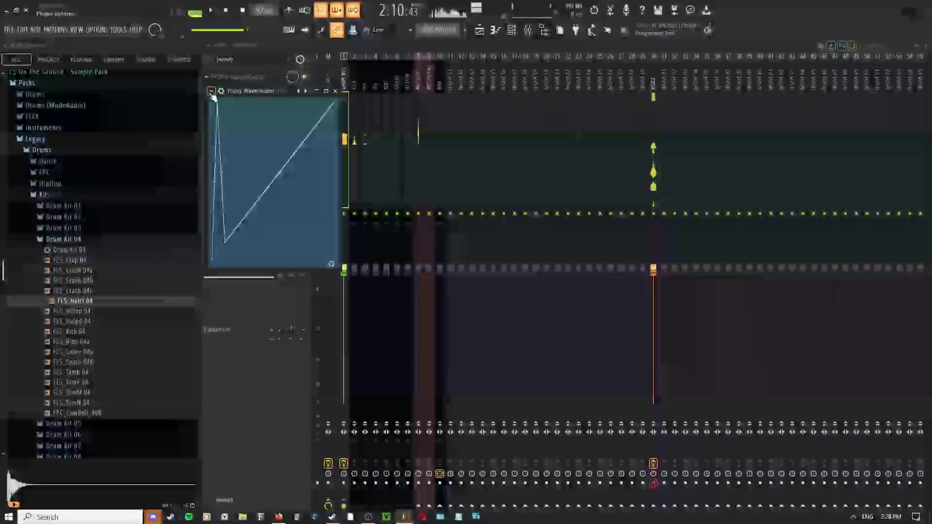
# - Load a hard-clipping preset in the DRUM BUS WaveShaper and compare it with the neighbouring presets during playback
pyautogui.click(213, 96)
pyautogui.moveTo(228, 129)
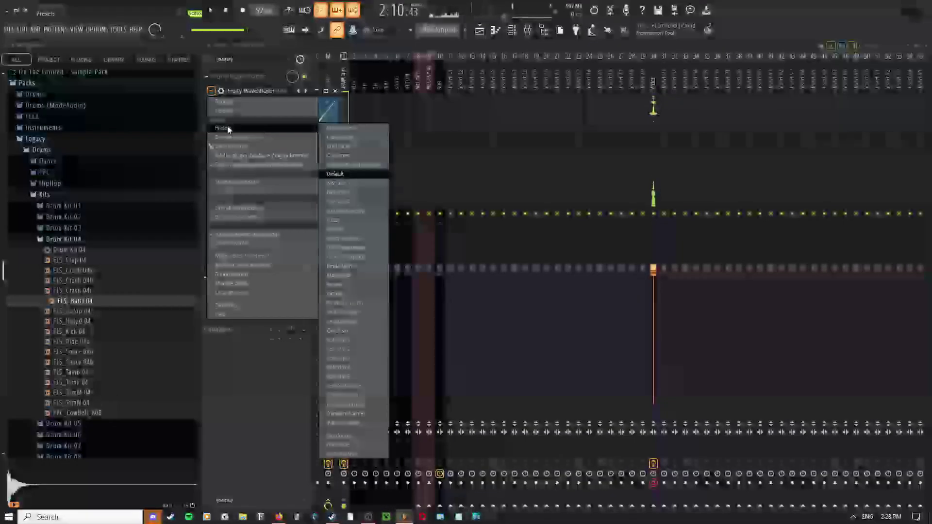
pyautogui.click(374, 140)
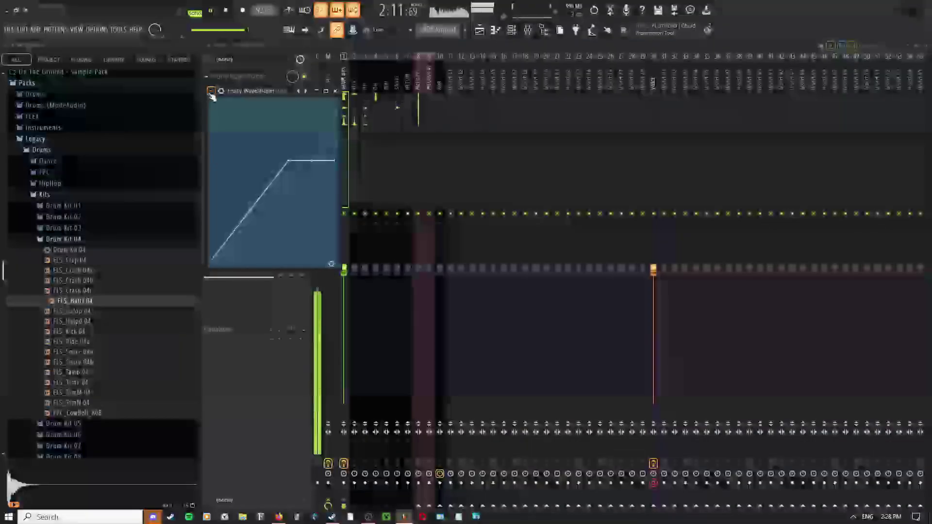
pyautogui.moveTo(256, 92); pyautogui.dragTo(412, 71)
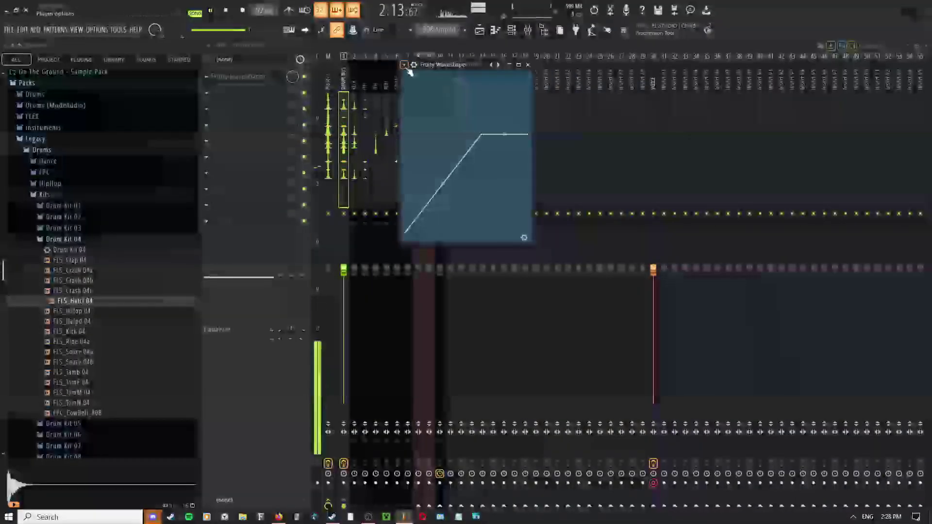
pyautogui.click(498, 65)
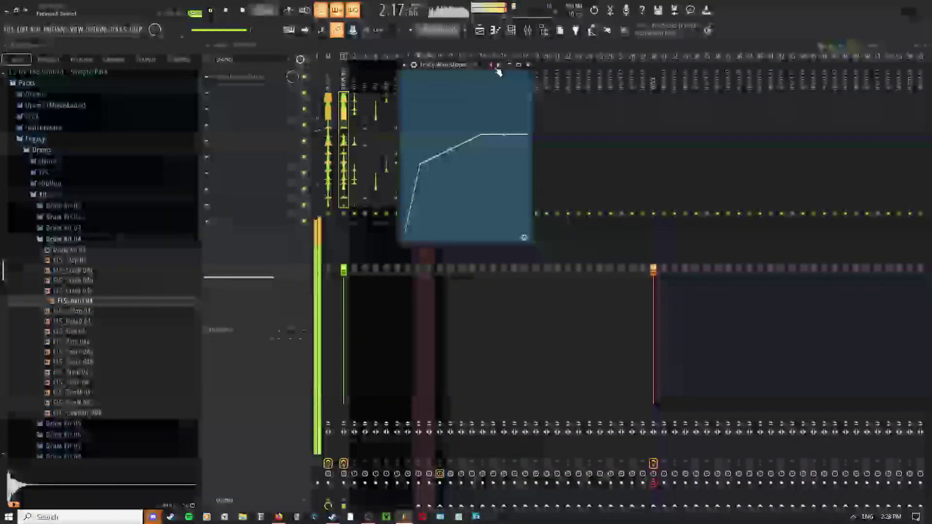
pyautogui.click(491, 65)
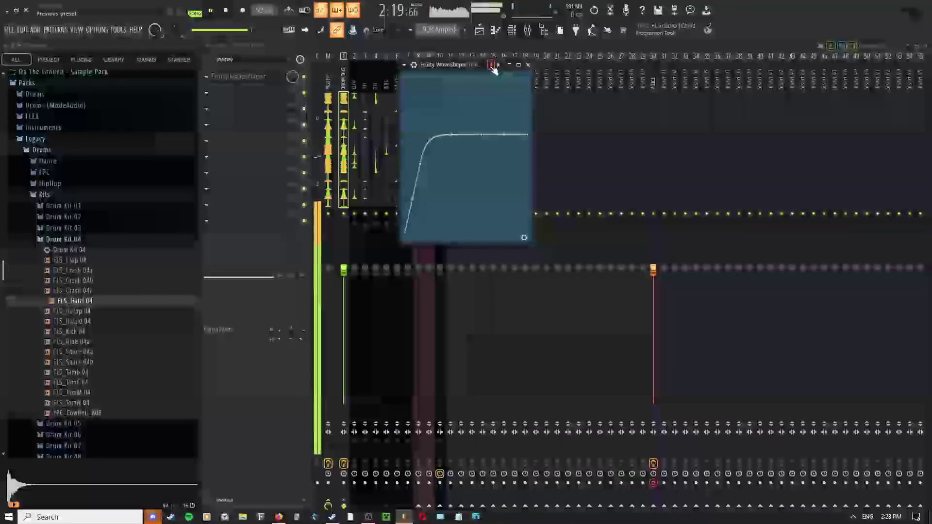
pyautogui.click(491, 66)
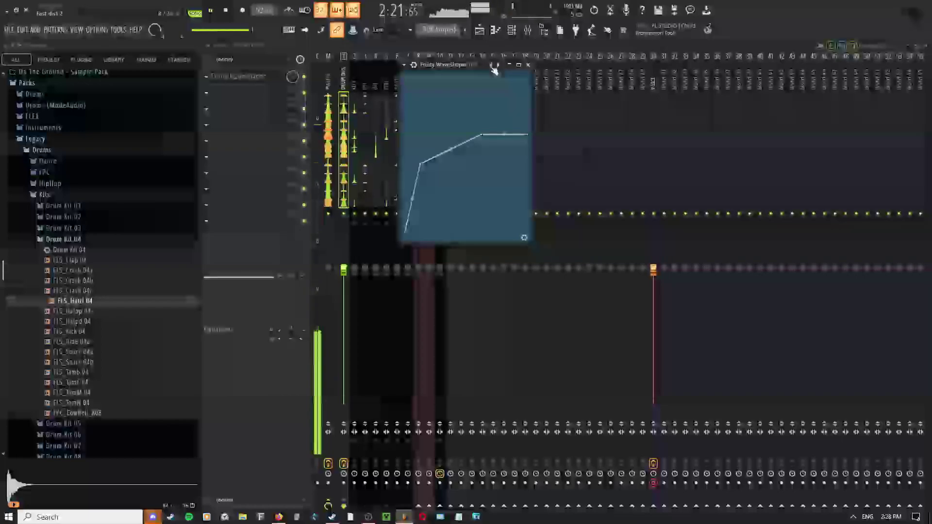
pyautogui.click(493, 69)
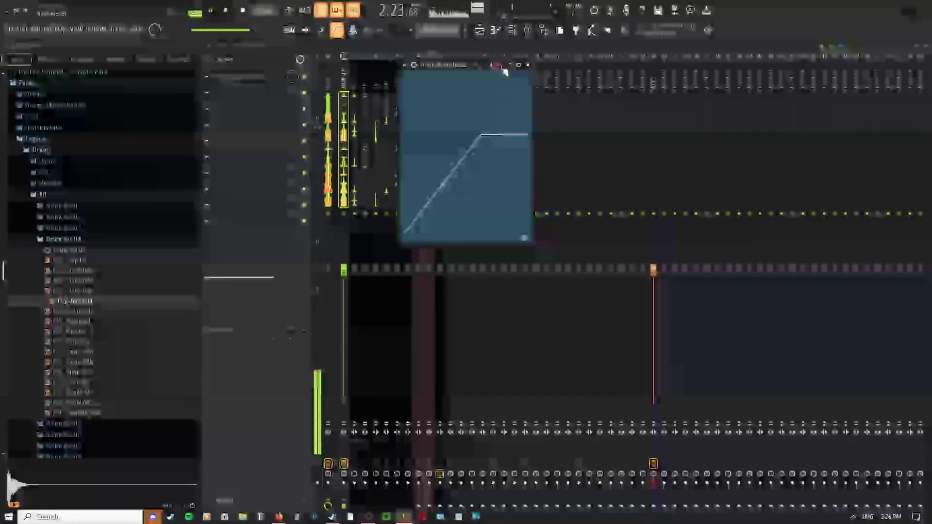
pyautogui.click(500, 67)
# - Adjust the mix level of the DRUM BUS WaveShaper and bring up its preset options again
pyautogui.moveTo(293, 77); pyautogui.dragTo(292, 97)
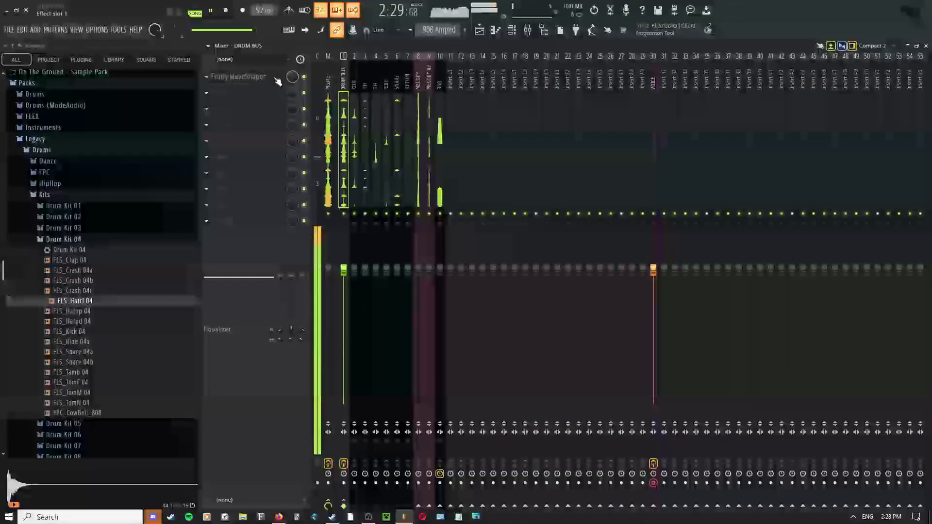
pyautogui.click(278, 79)
pyautogui.click(414, 65)
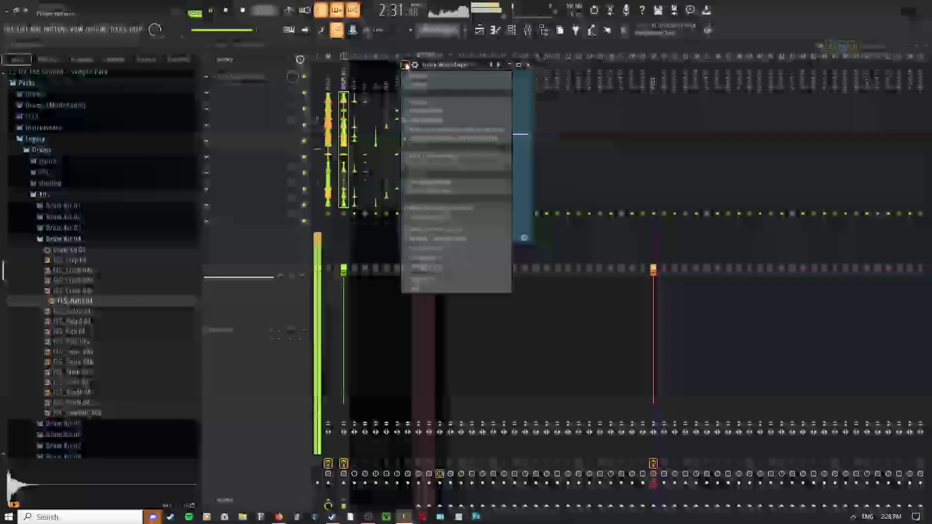
pyautogui.moveTo(422, 106)
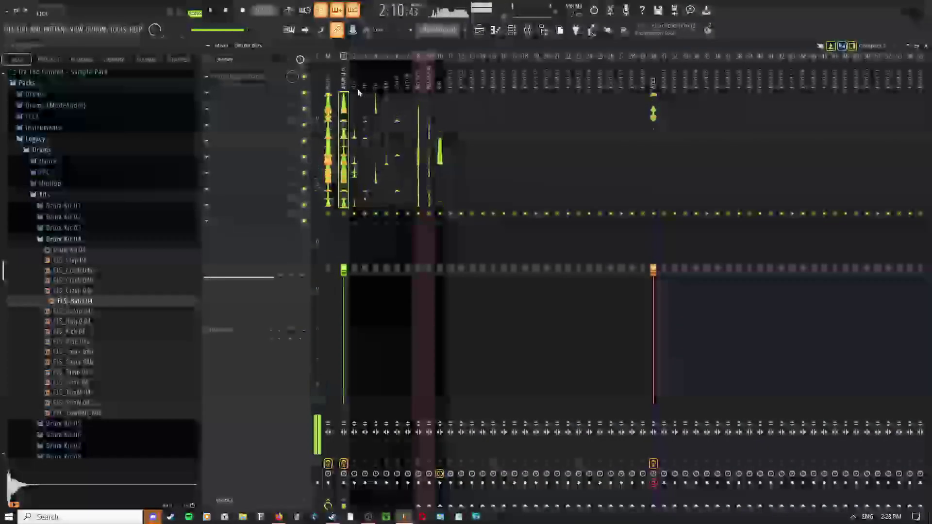
# - Copy the DRUM BUS WaveShaper with its preset onto the KICK and SNARE tracks and listen to KICK
pyautogui.click(207, 77)
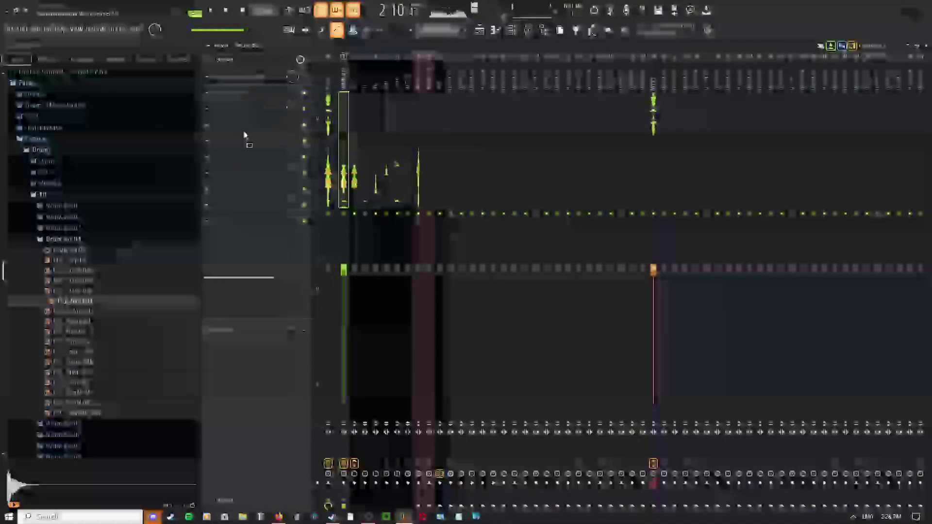
pyautogui.moveTo(244, 135); pyautogui.dragTo(386, 93)
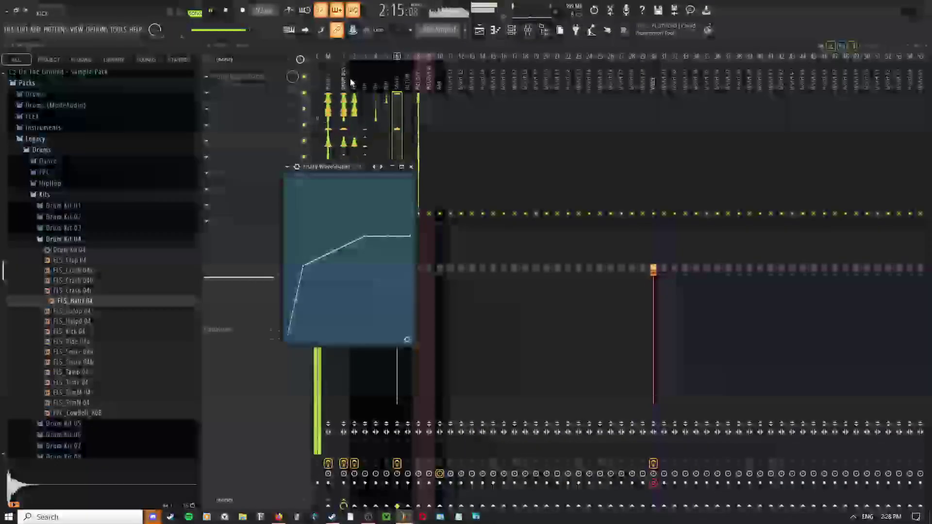
pyautogui.click(352, 87)
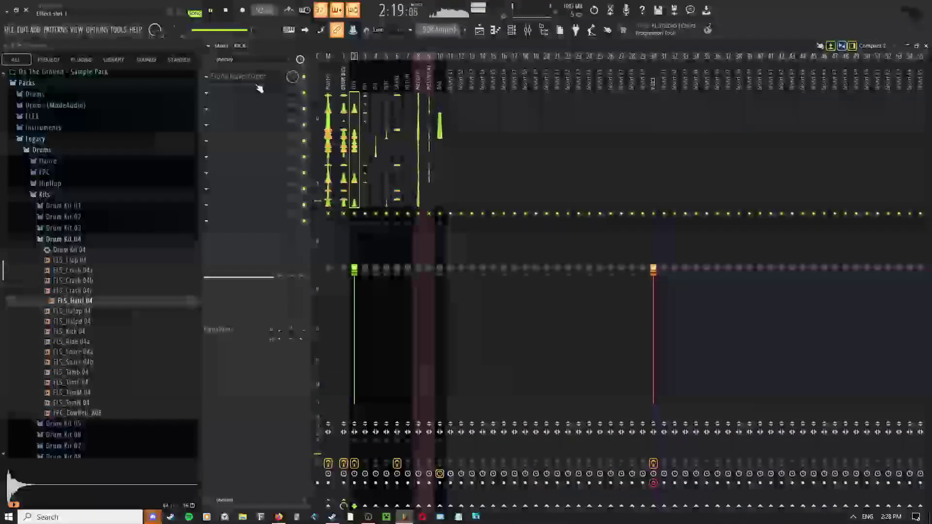
# - Remove Fruity WaveShaper from the SNARE track's first effect slot
pyautogui.click(394, 92)
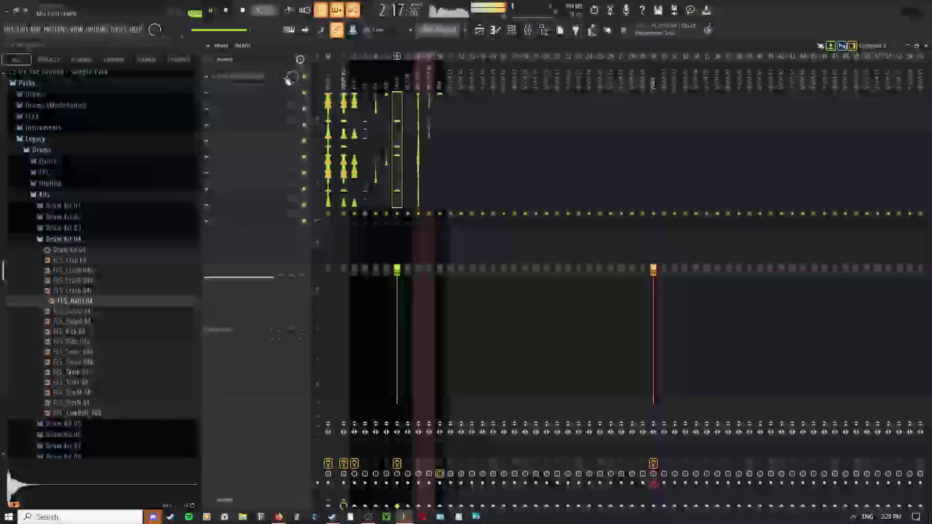
pyautogui.click(207, 78)
pyautogui.click(218, 98)
pyautogui.click(499, 298)
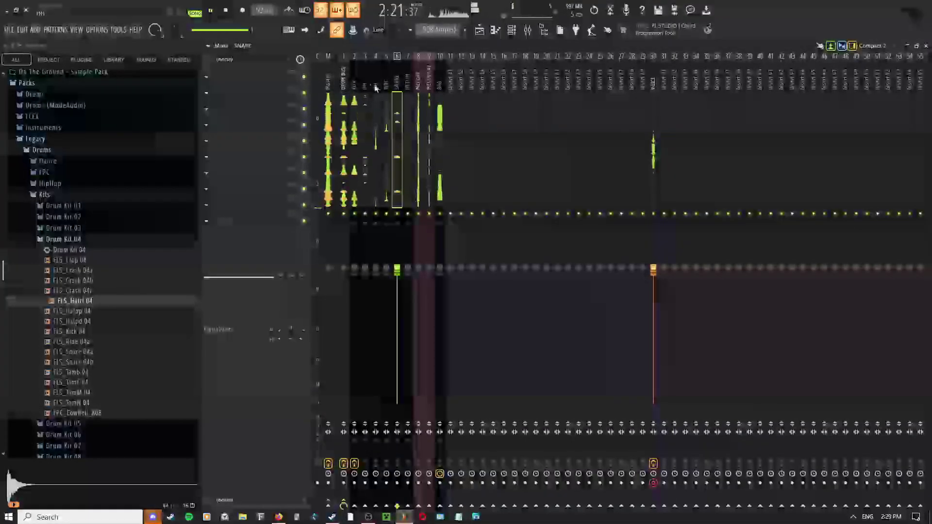
# - Check the drum channels in the channel rack during playback and return to the DRUM BUS mixer track
pyautogui.click(511, 31)
pyautogui.press('space')
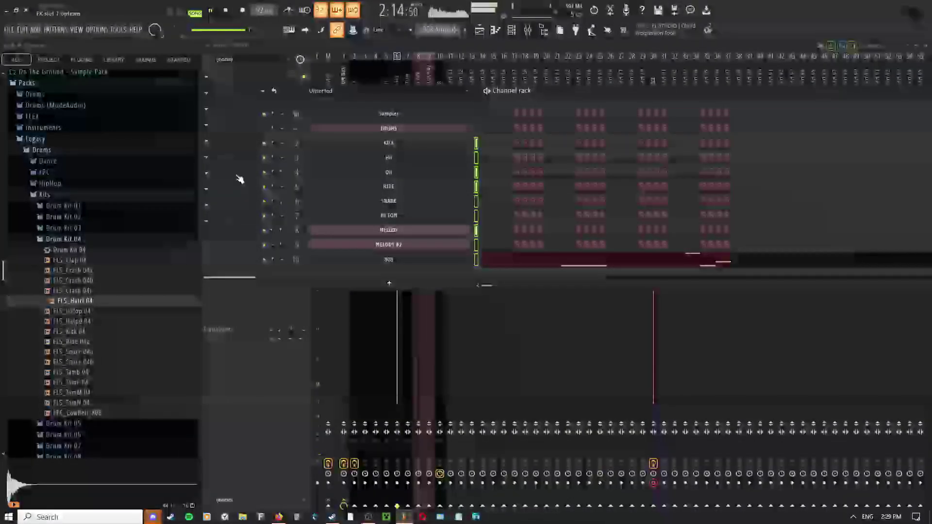
pyautogui.press('F6')
pyautogui.click(343, 73)
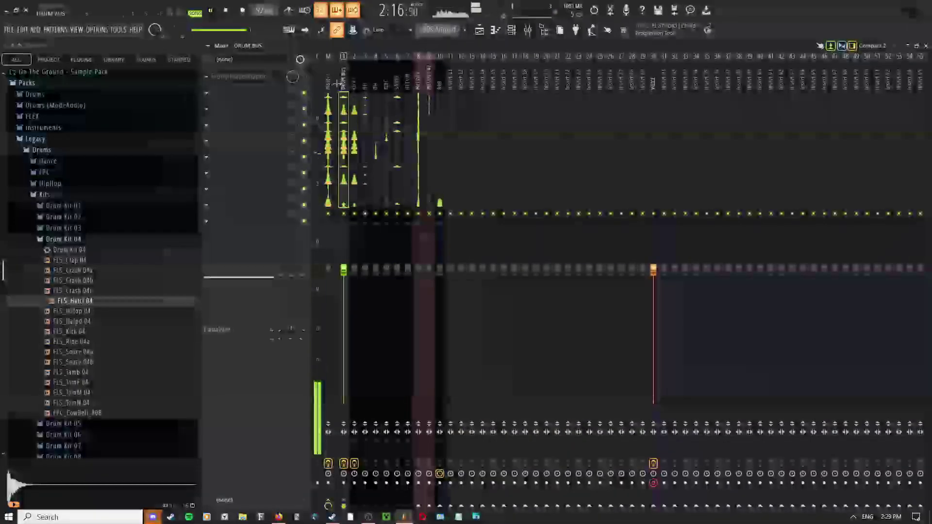
# - Delete Fruity WaveShaper from the DRUM BUS effect slot and switch to the KICK track
pyautogui.click(207, 77)
pyautogui.click(216, 95)
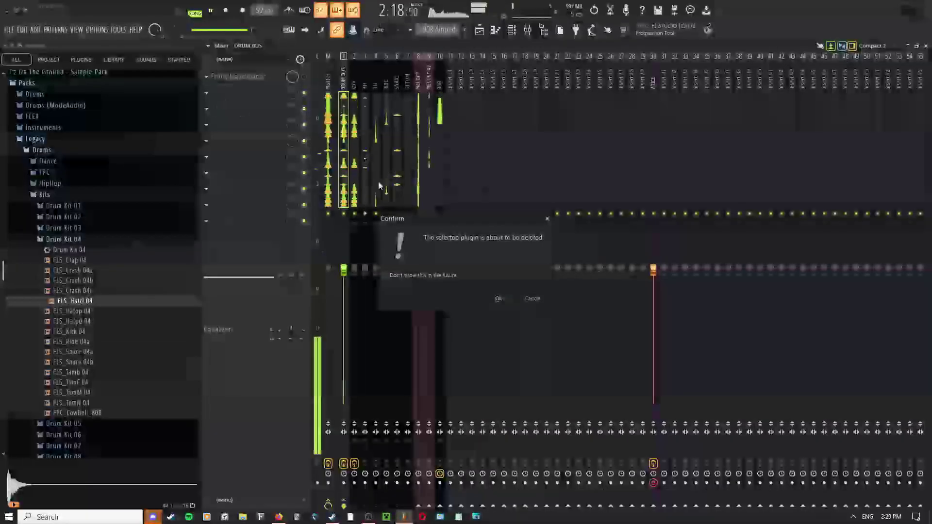
pyautogui.click(507, 305)
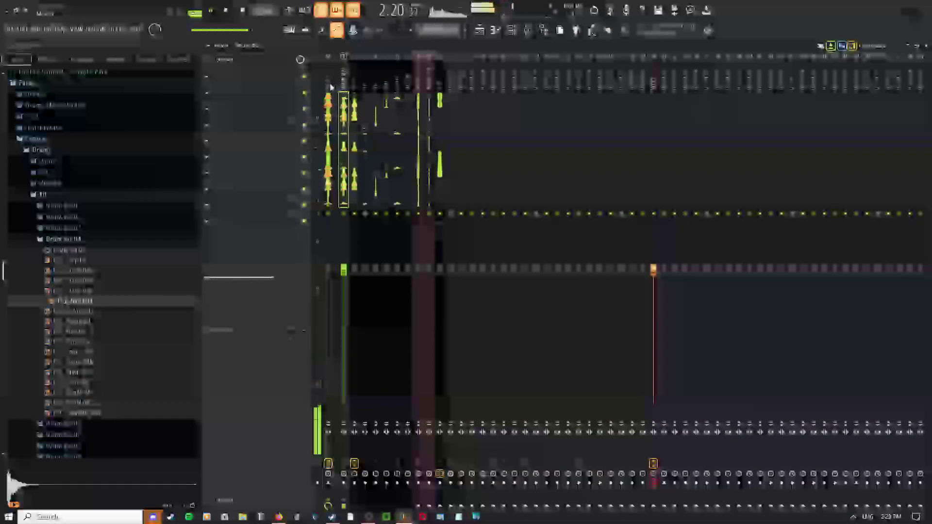
pyautogui.click(352, 92)
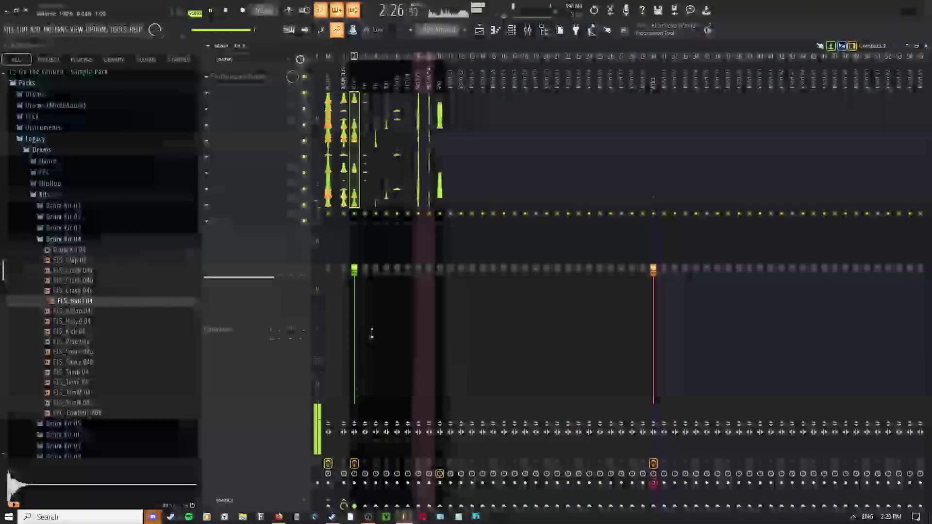
# - Return to the playlist and listen to the VARIATION section while examining its clips
pyautogui.click(479, 31)
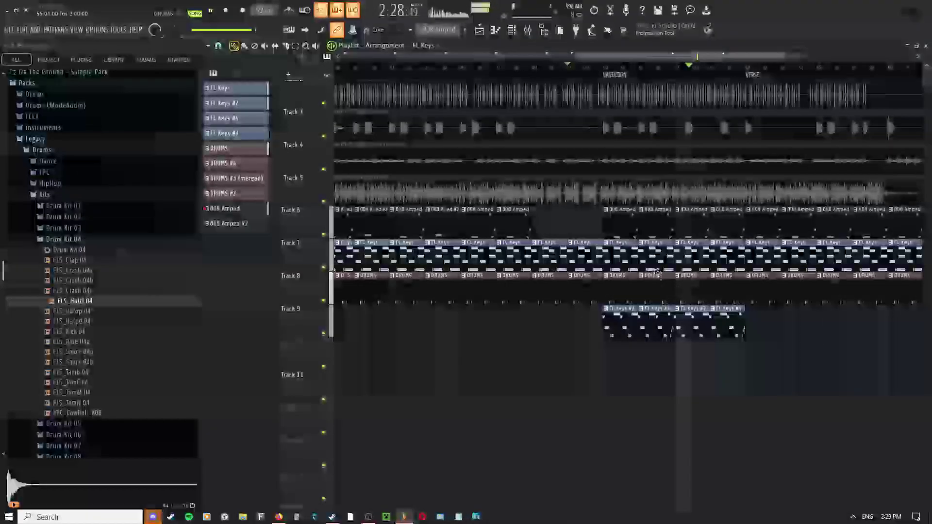
pyautogui.rightClick(665, 286)
pyautogui.click(679, 286)
pyautogui.scroll(-1, 679, 286)
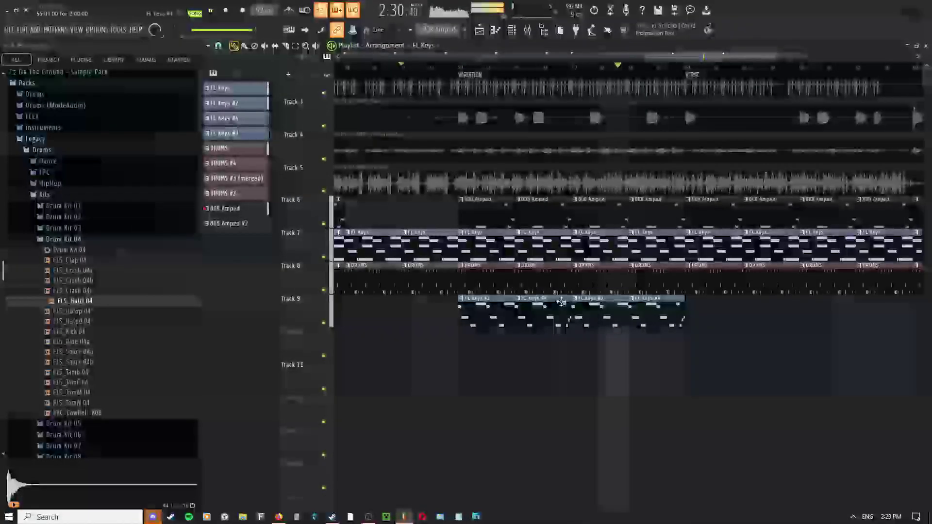
pyautogui.rightClick(548, 286)
pyautogui.click(558, 300)
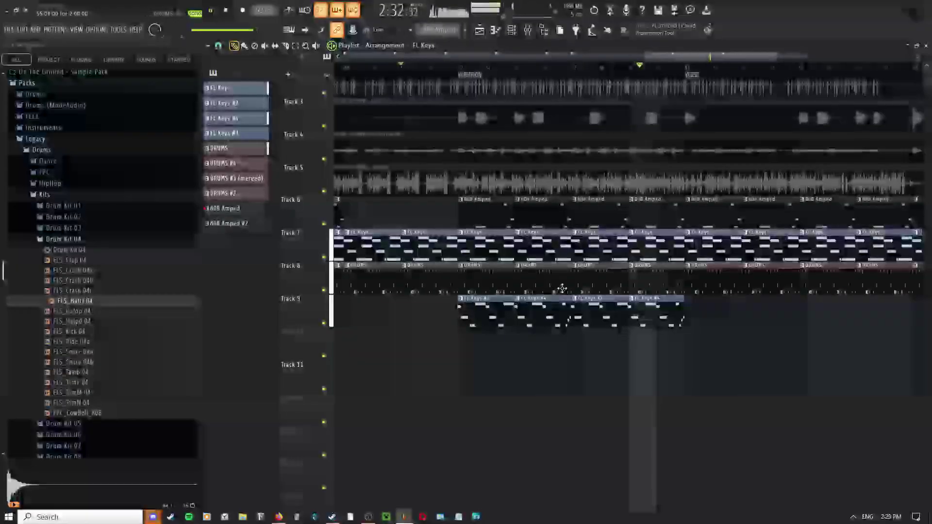
# - Replace the Track 8 drum clips after the last VERSE marker with four alternating DRUMS and DRUMS #2 clips
pyautogui.moveTo(556, 289); pyautogui.dragTo(470, 284)
pyautogui.scroll(-2, 470, 285)
pyautogui.moveTo(545, 262); pyautogui.dragTo(638, 269)
pyautogui.middleClick(478, 248)
pyautogui.click(479, 249)
pyautogui.scroll(2, 502, 292)
pyautogui.middleClick(490, 246)
pyautogui.scroll(-1, 636, 270)
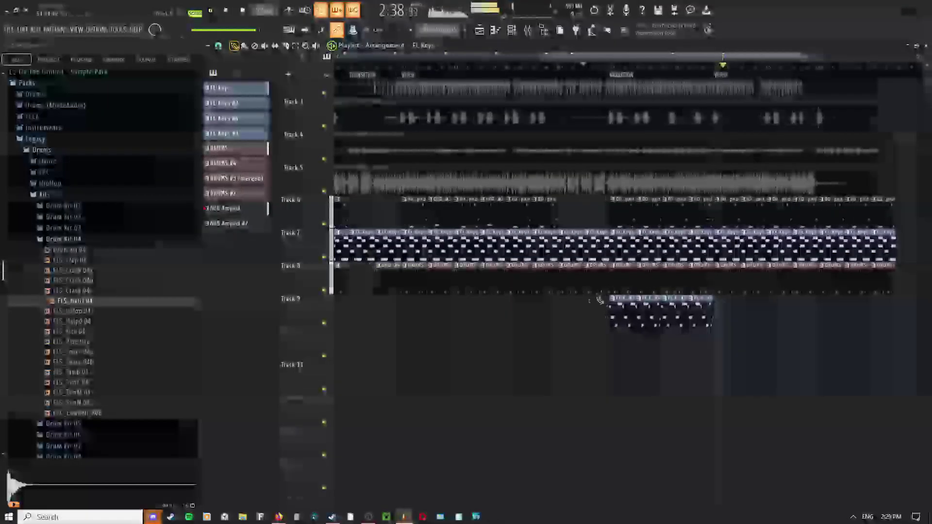
pyautogui.scroll(-2, 656, 269)
pyautogui.moveTo(453, 267); pyautogui.dragTo(743, 253)
pyautogui.middleClick(588, 272)
pyautogui.click(589, 273)
pyautogui.moveTo(841, 265); pyautogui.dragTo(648, 275)
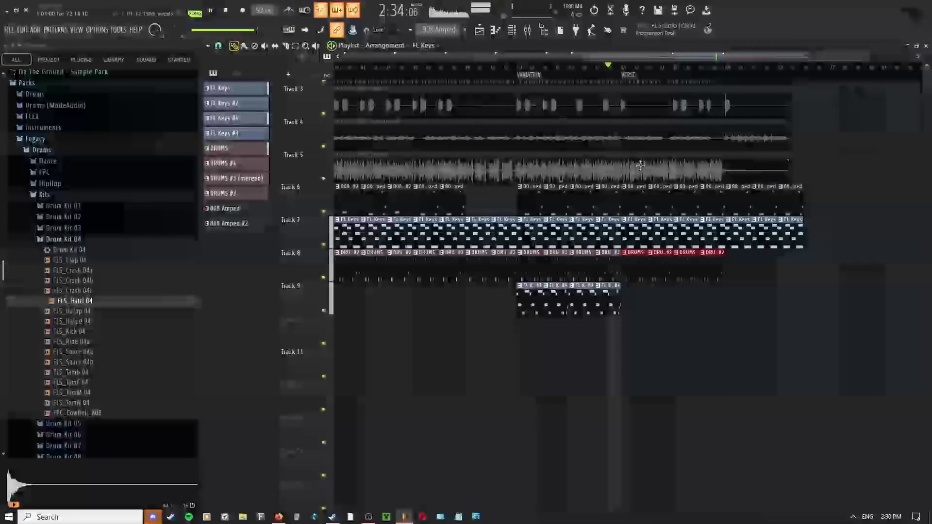
# - Listen to the transition from VARIATION into VERSE and examine the surrounding drum and 808 clips
pyautogui.scroll(2, 630, 301)
pyautogui.rightClick(615, 275)
pyautogui.press('Escape')
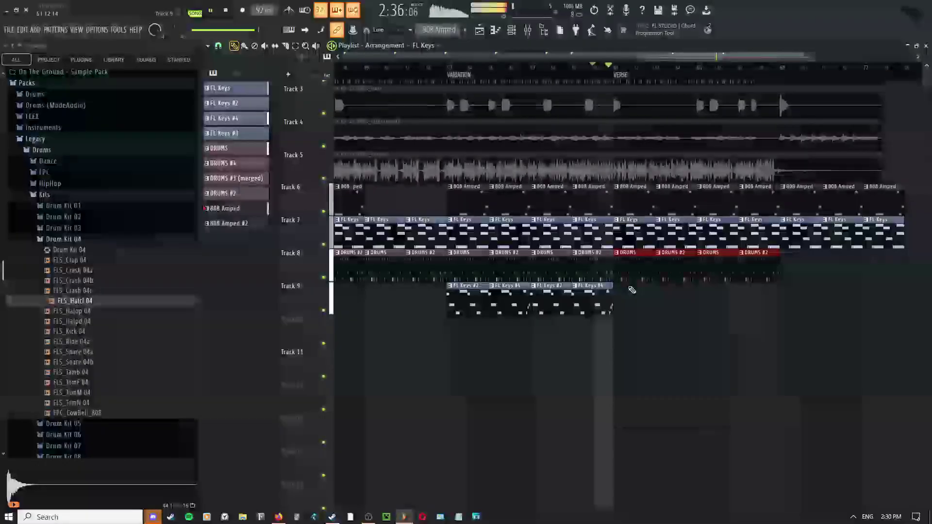
pyautogui.scroll(3, 623, 306)
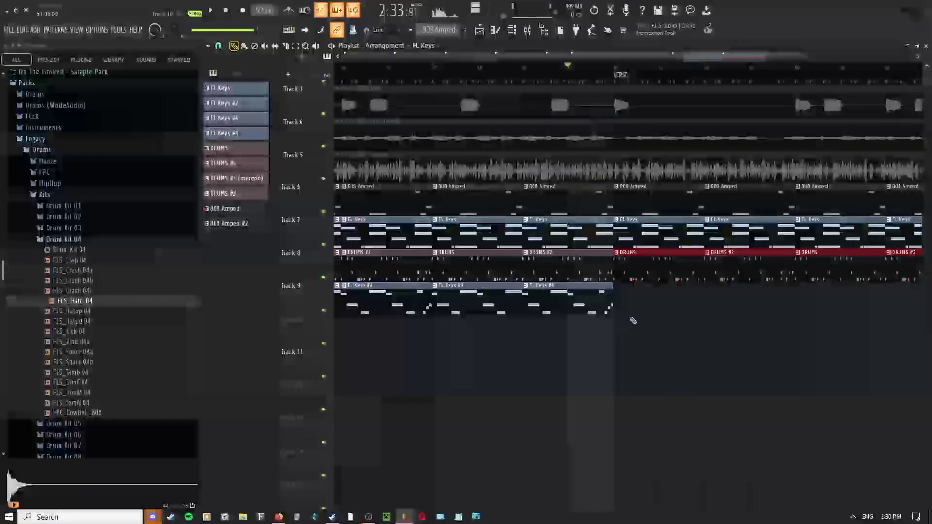
pyautogui.scroll(-3, 589, 323)
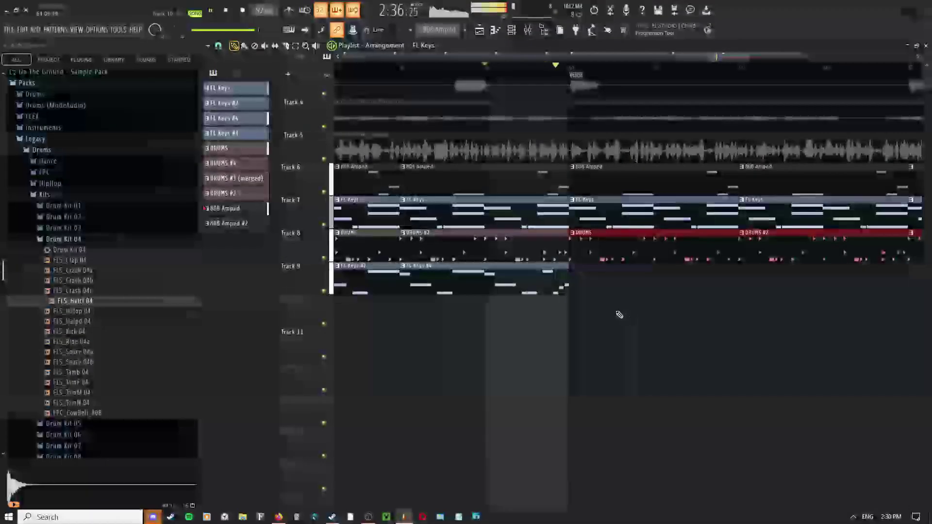
pyautogui.scroll(3, 570, 244)
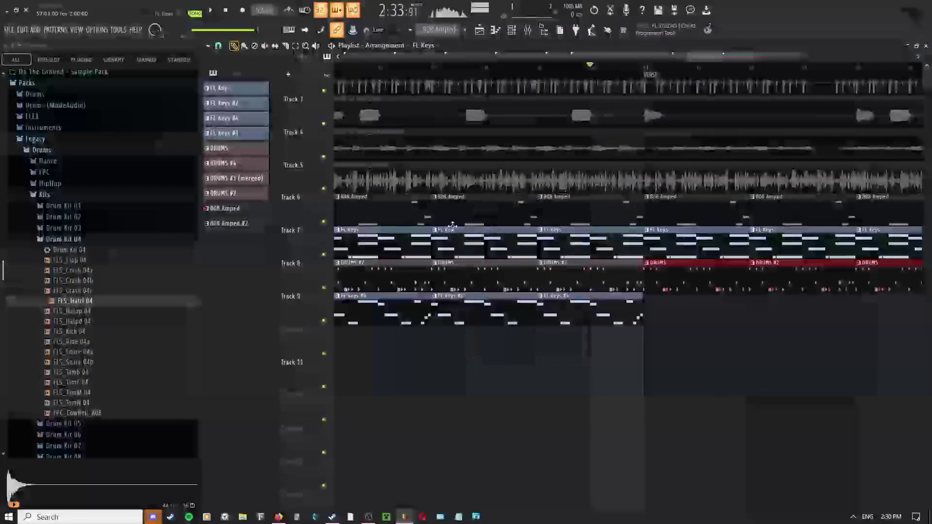
pyautogui.scroll(-3, 622, 187)
pyautogui.scroll(3, 625, 199)
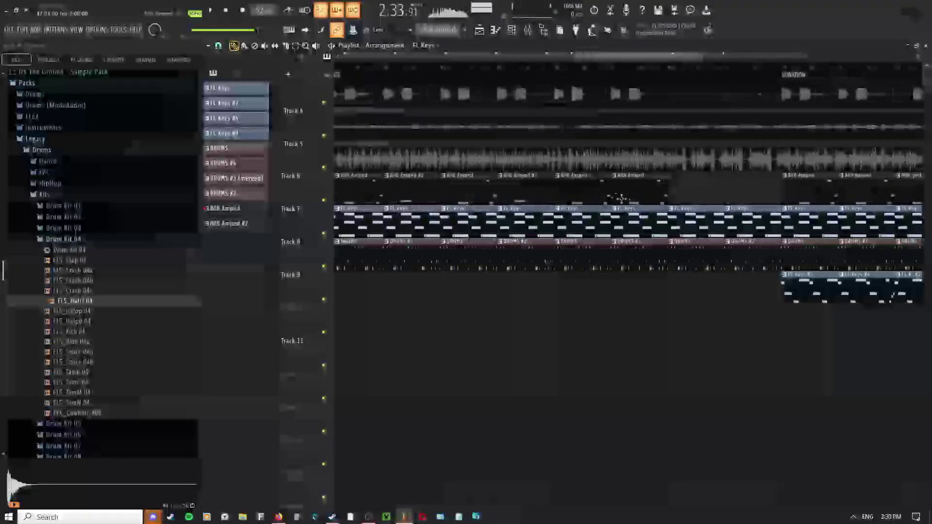
# - Replace the Track 6 clips under VARIATION with alternating 808 Amped and 808 Amped #2 clips copied from the preceding verse
pyautogui.scroll(3, 495, 79)
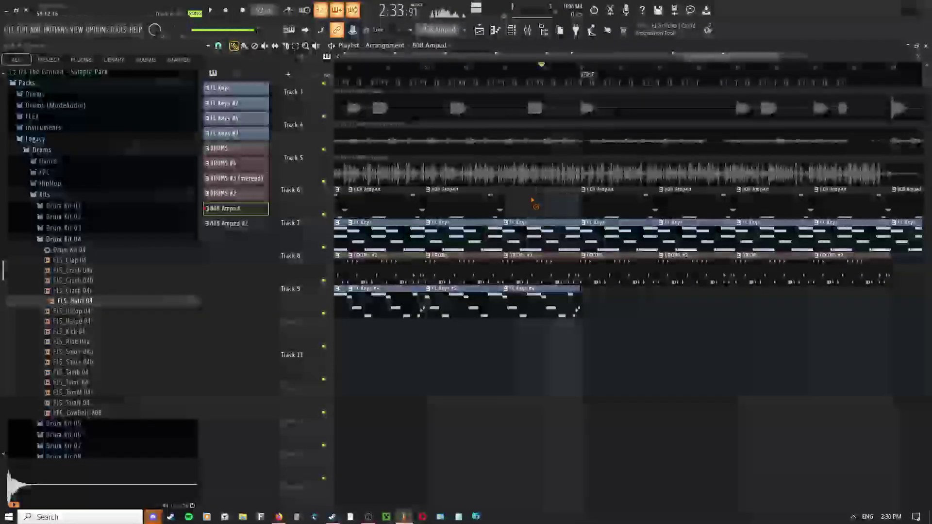
pyautogui.scroll(-3, 548, 204)
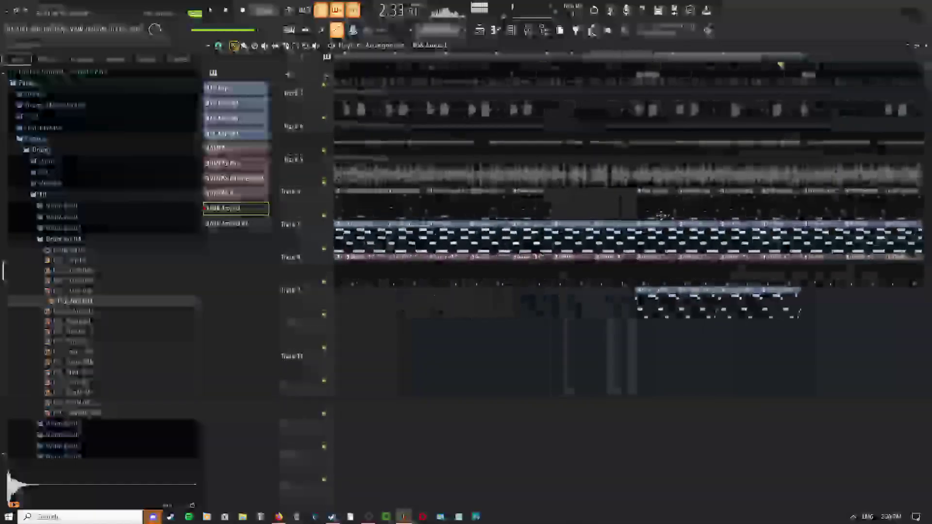
pyautogui.moveTo(620, 214); pyautogui.dragTo(564, 212)
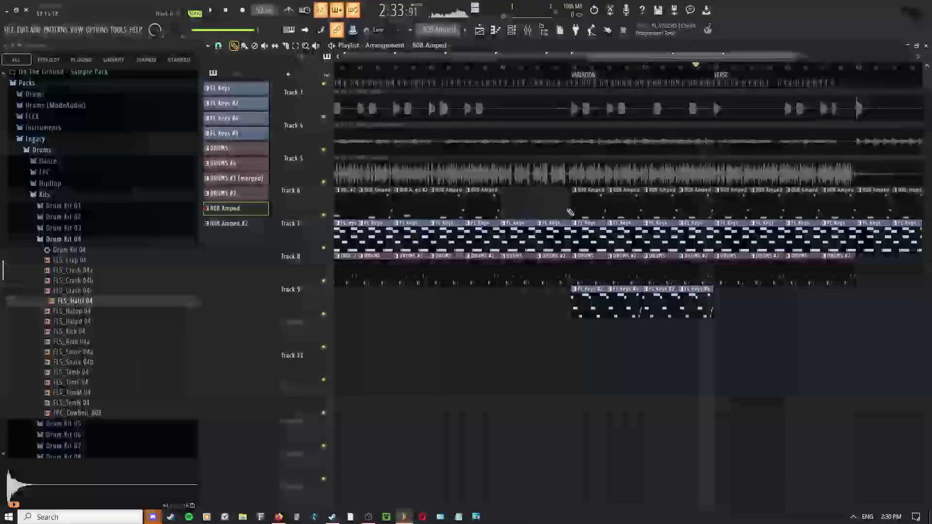
pyautogui.hscroll(-3, 592, 216)
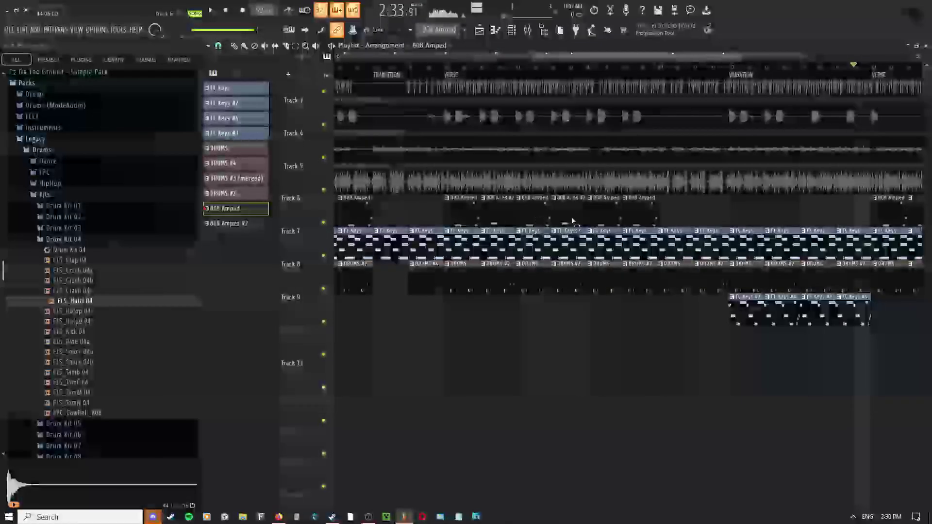
pyautogui.moveTo(608, 217); pyautogui.dragTo(636, 215)
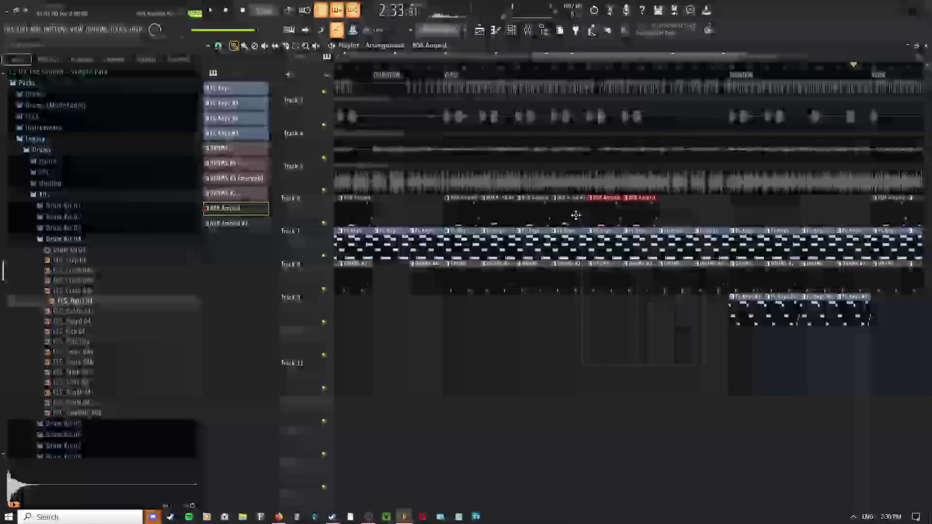
pyautogui.hscroll(4, 704, 213)
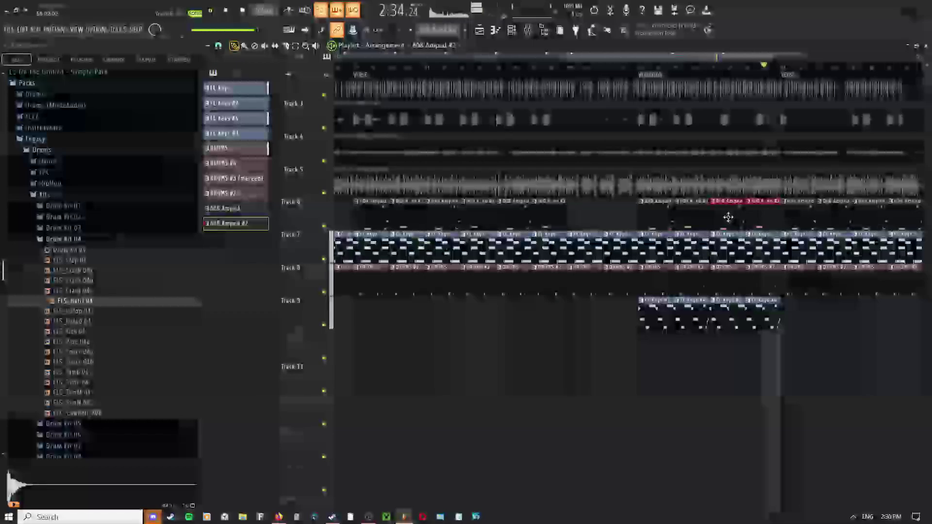
pyautogui.rightClick(598, 225)
pyautogui.click(596, 226)
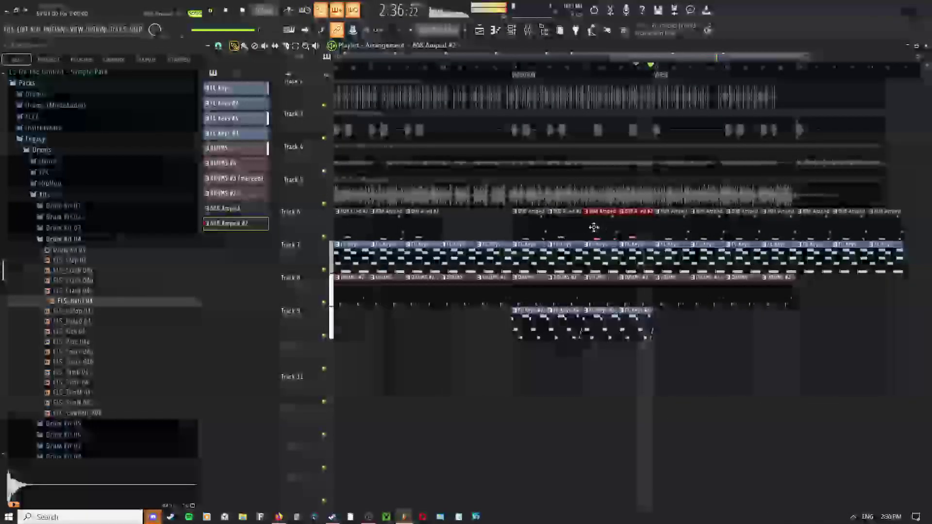
pyautogui.press('space')
# - Turn the last 808 Amped #2 clip under VARIATION into its own unique pattern
pyautogui.scroll(3, 635, 242)
pyautogui.hotkey('ctrl', 'd')
pyautogui.rightClick(627, 222)
pyautogui.click(630, 222)
pyautogui.hotkey('ctrl', 'z')
pyautogui.click(607, 214)
pyautogui.click(627, 303)
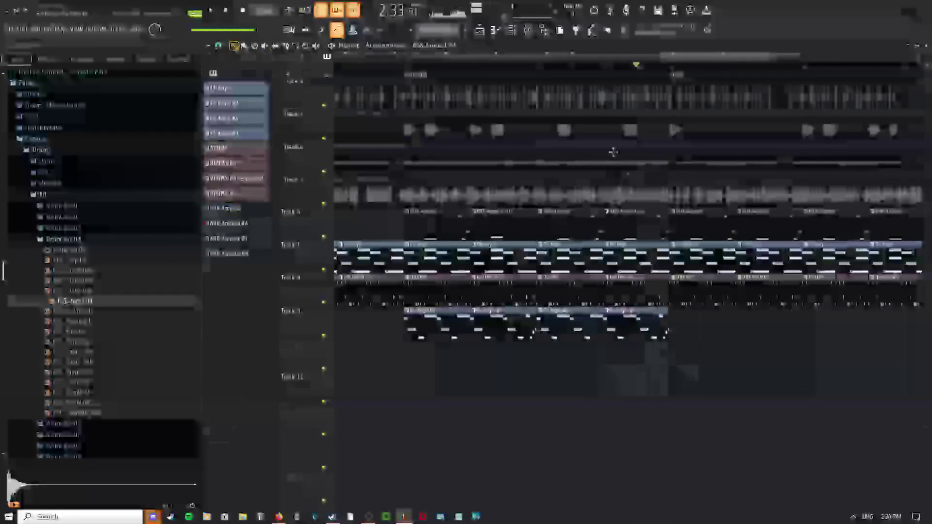
# - Edit the bar 2 ending of the 808 Amped #4 pattern, leaving only the short F4 note of its closing run
pyautogui.click(606, 67)
pyautogui.doubleClick(637, 221)
pyautogui.press('space')
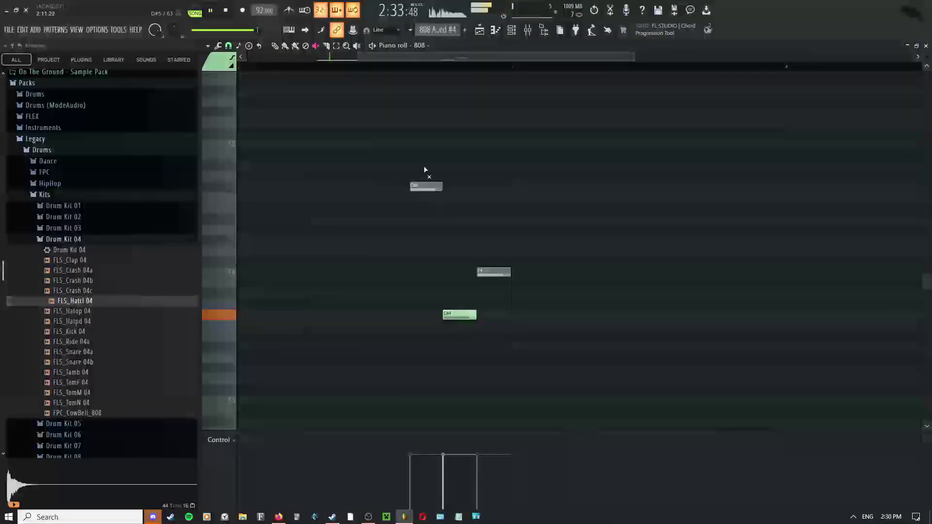
pyautogui.hscroll(-3, 443, 213)
pyautogui.scroll(-2, 495, 224)
pyautogui.middleClick(494, 225)
pyautogui.click(508, 235)
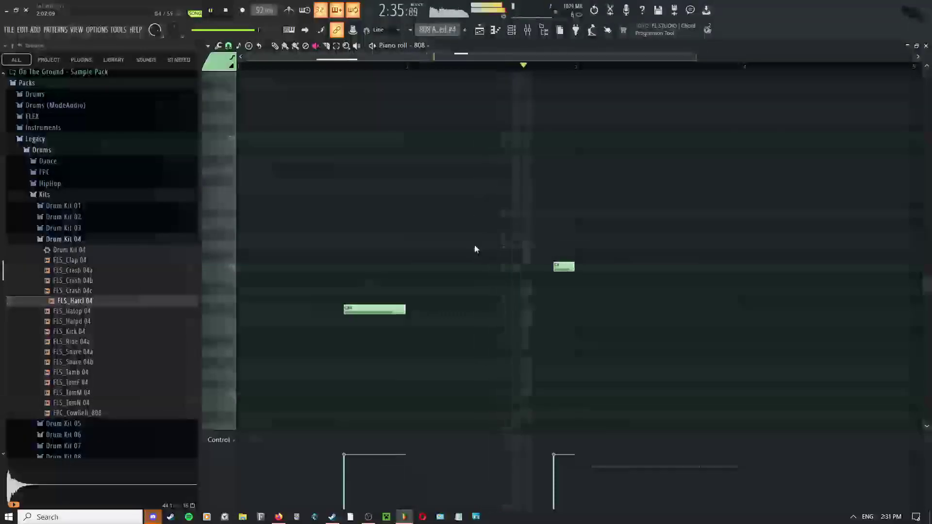
# - Use 808 Amped #4 as the second and fourth 808 clips under VARIATION on Track 6 and play the section
pyautogui.click(478, 30)
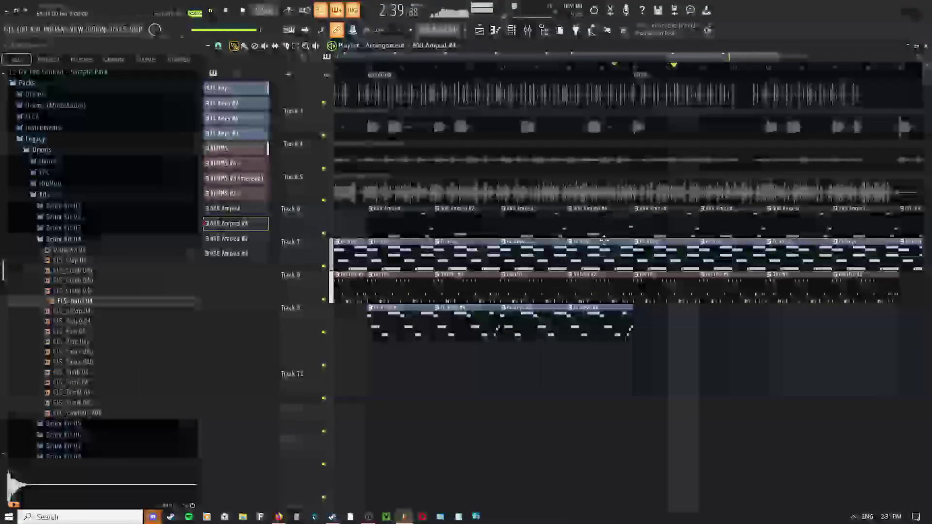
pyautogui.scroll(-2, 453, 223)
pyautogui.press('space')
pyautogui.press('space')
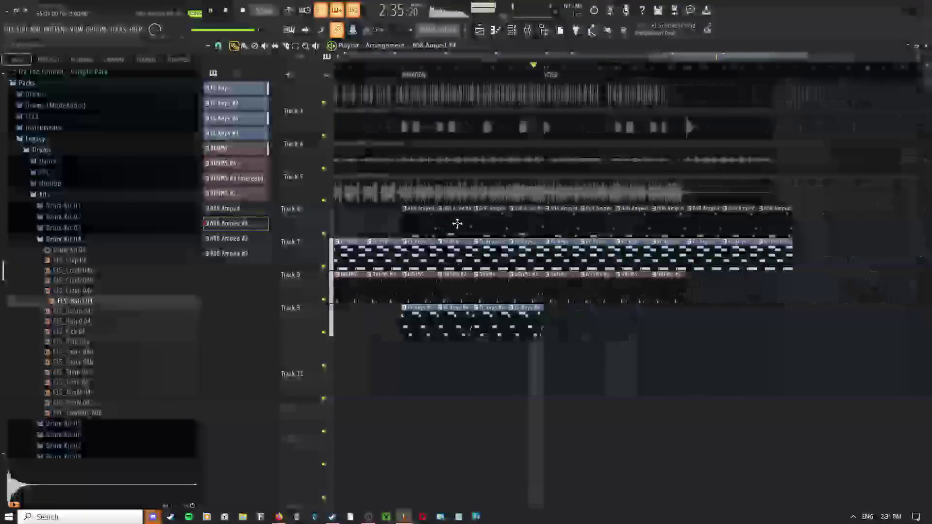
pyautogui.moveTo(456, 224); pyautogui.dragTo(528, 222)
pyautogui.middleClick(527, 224)
pyautogui.click(531, 229)
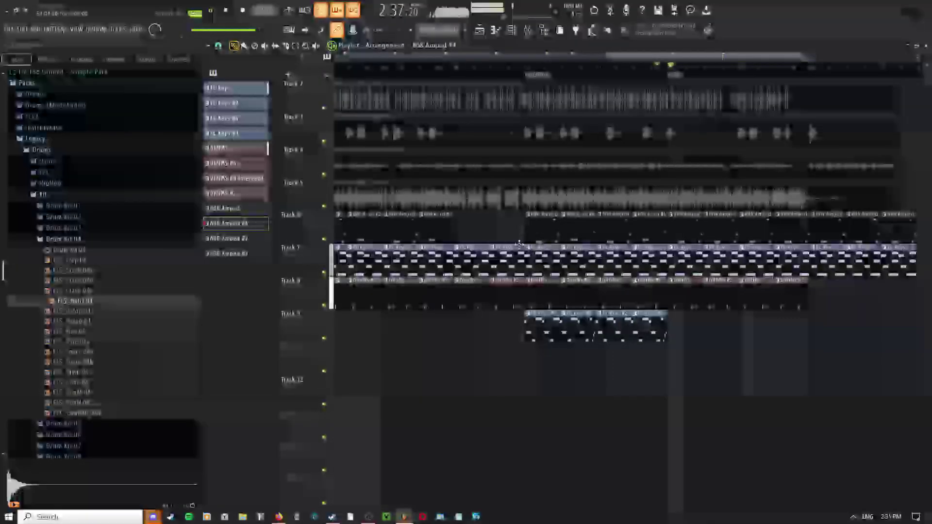
# - Listen from the end of VARIATION into the following VERSE to judge the new 808 pattern
pyautogui.middleClick(518, 243)
pyautogui.click(680, 249)
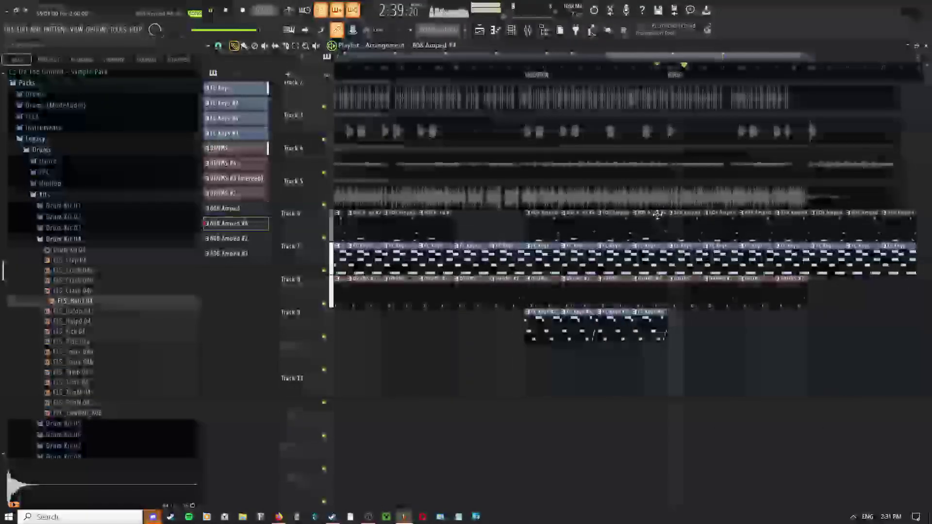
pyautogui.scroll(3, 656, 214)
pyautogui.moveTo(656, 214); pyautogui.dragTo(546, 237)
pyautogui.middleClick(548, 238)
pyautogui.click(556, 246)
pyautogui.scroll(-2, 558, 248)
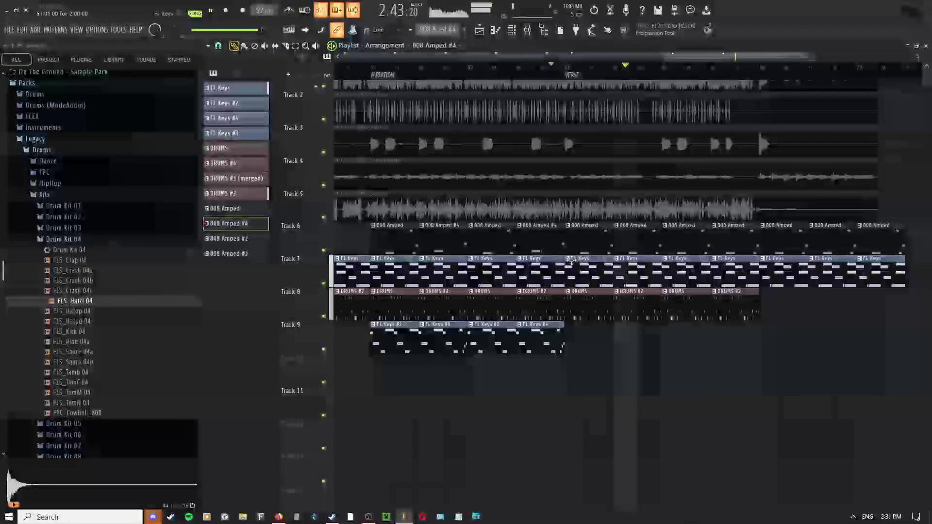
pyautogui.scroll(-2, 563, 252)
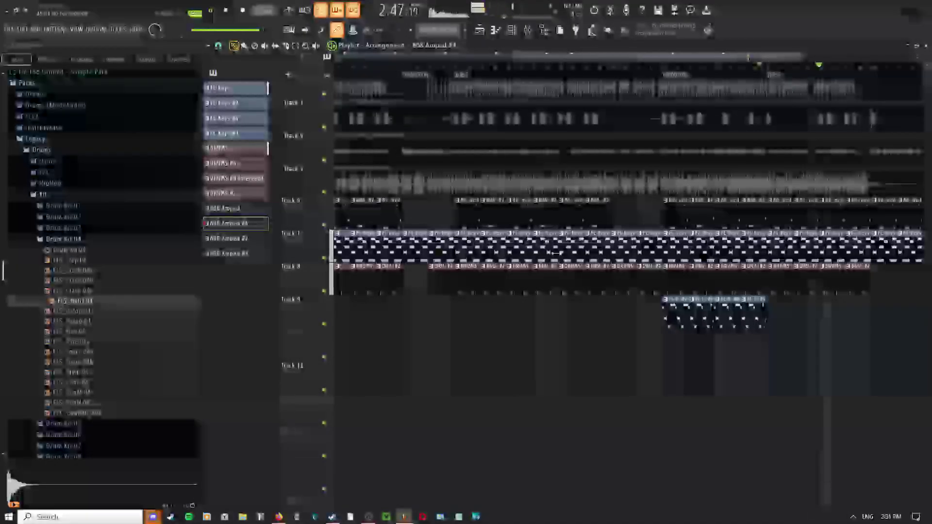
# - Copy the alternating 808 Amped and 808 Amped #4 clips from VARIATION over the following VERSE on Track 6
pyautogui.scroll(3, 631, 228)
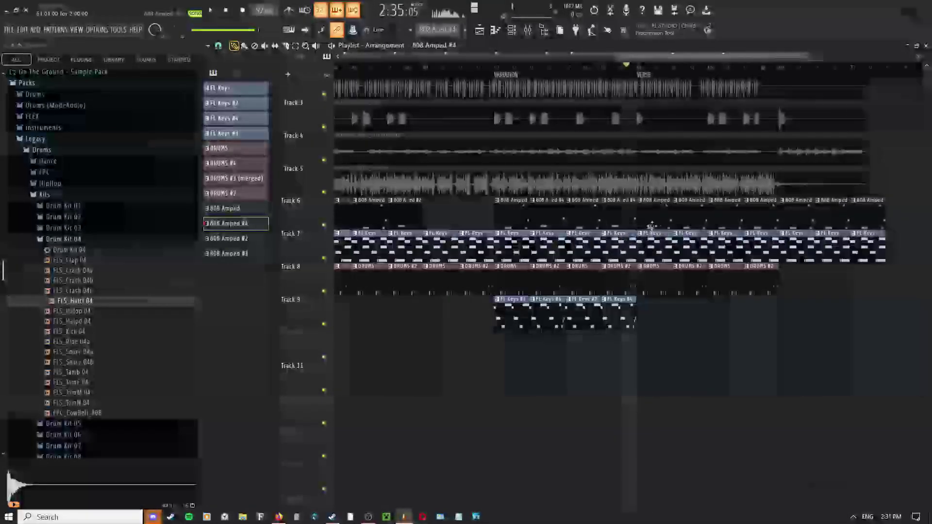
pyautogui.keyDown('ctrl'); pyautogui.moveTo(657, 215); pyautogui.dragTo(679, 200); pyautogui.keyUp('ctrl')
pyautogui.scroll(-3, 541, 293)
# - Reuse the DRUMS #3 (merged) clip from the earlier VARIATION in the second half of the last VARIATION on Track 8
pyautogui.scroll(2, 529, 269)
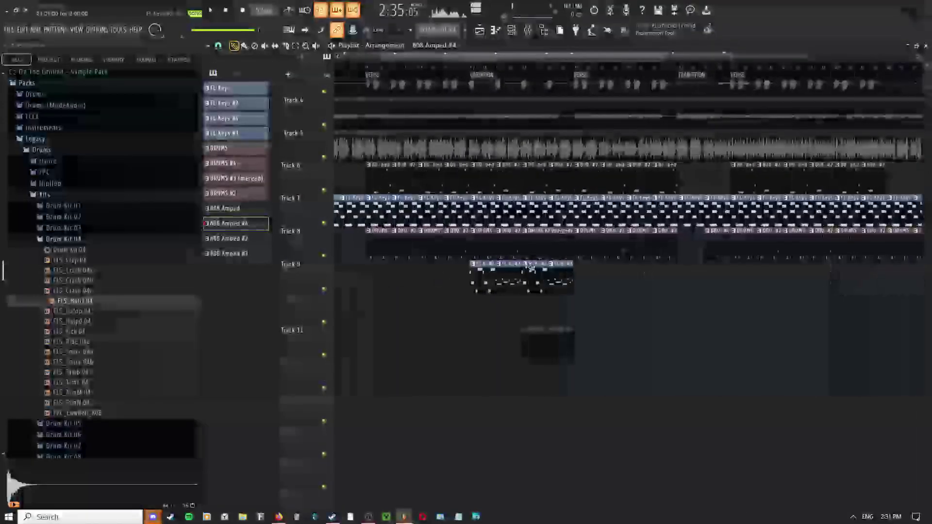
pyautogui.scroll(2, 605, 267)
pyautogui.moveTo(653, 295); pyautogui.dragTo(399, 280)
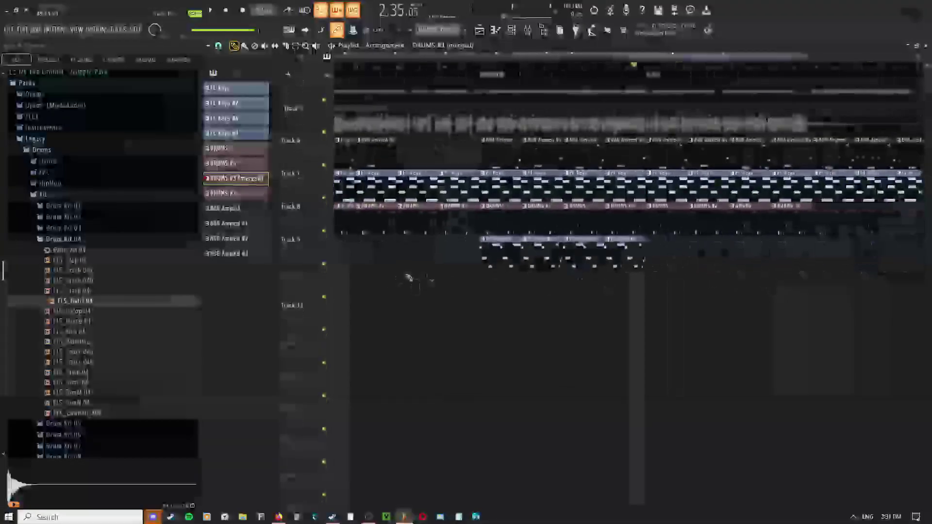
pyautogui.scroll(-3, 615, 228)
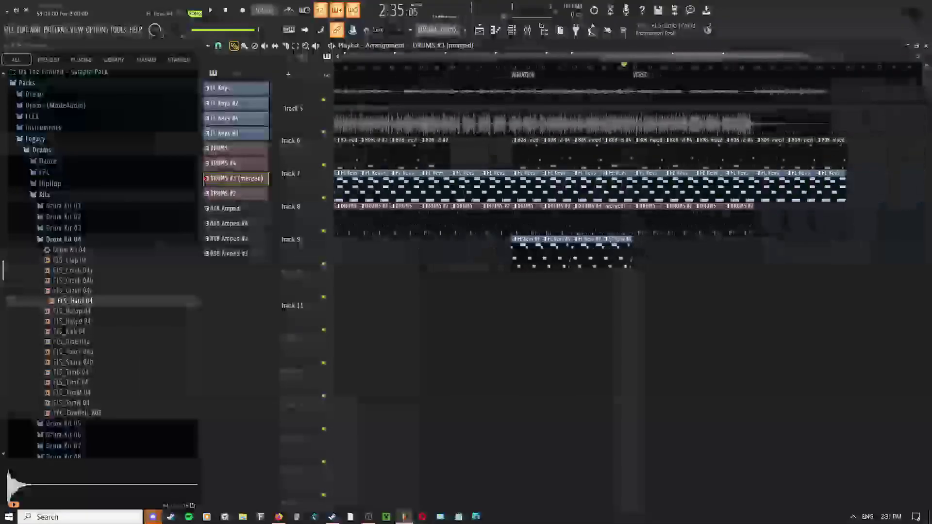
# - Play the last VARIATION from its start to listen to the revised drums and 808
pyautogui.click(509, 68)
pyautogui.middleClick(521, 257)
pyautogui.click(520, 268)
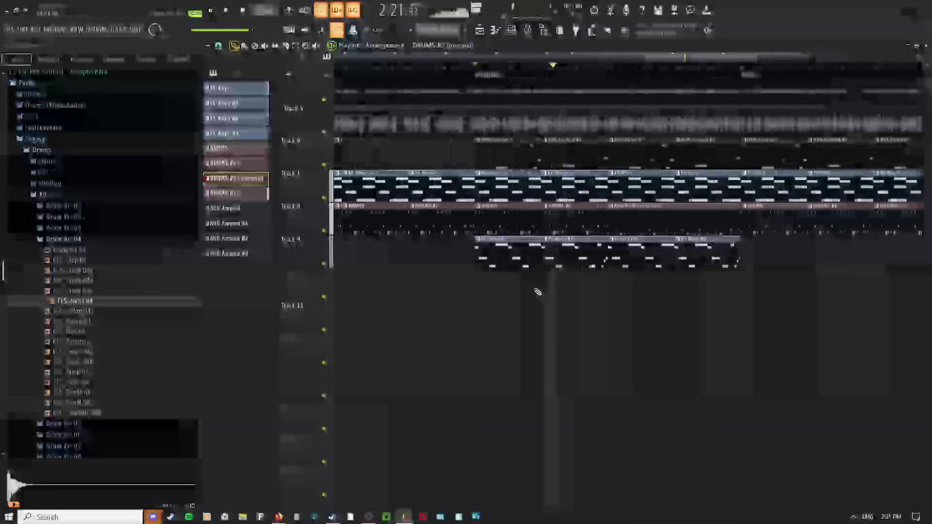
pyautogui.scroll(3, 538, 293)
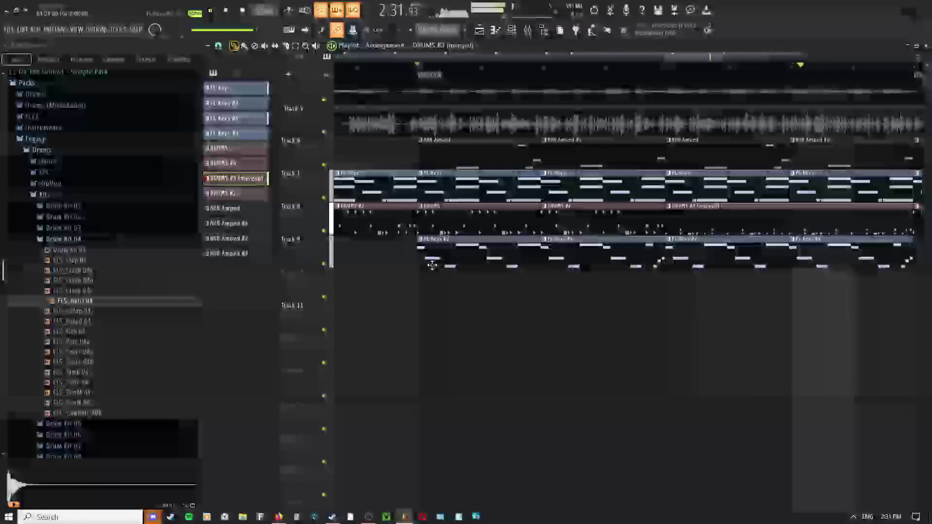
# - Play on from the last VARIATION into the following VERSE to judge the keys, drums and 808 together
pyautogui.scroll(-3, 674, 301)
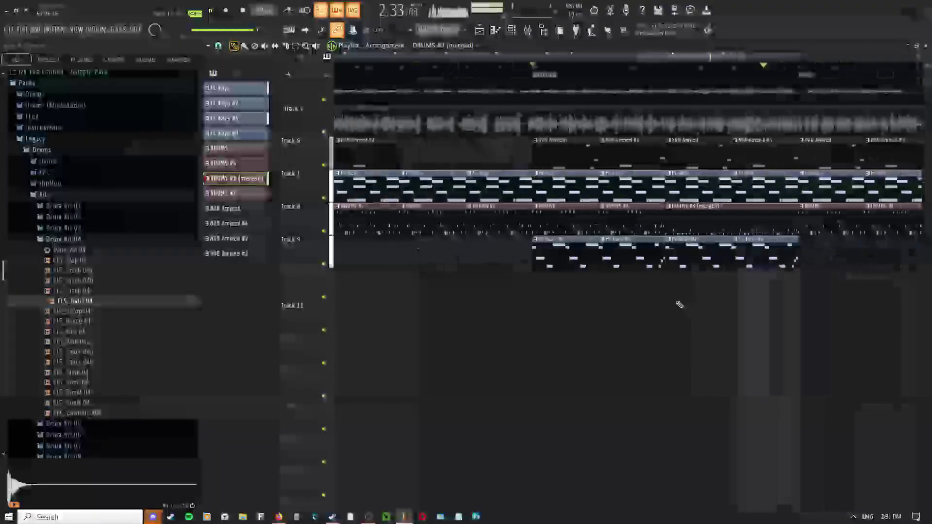
pyautogui.moveTo(678, 303); pyautogui.dragTo(471, 275)
pyautogui.middleClick(481, 262)
pyautogui.click(482, 268)
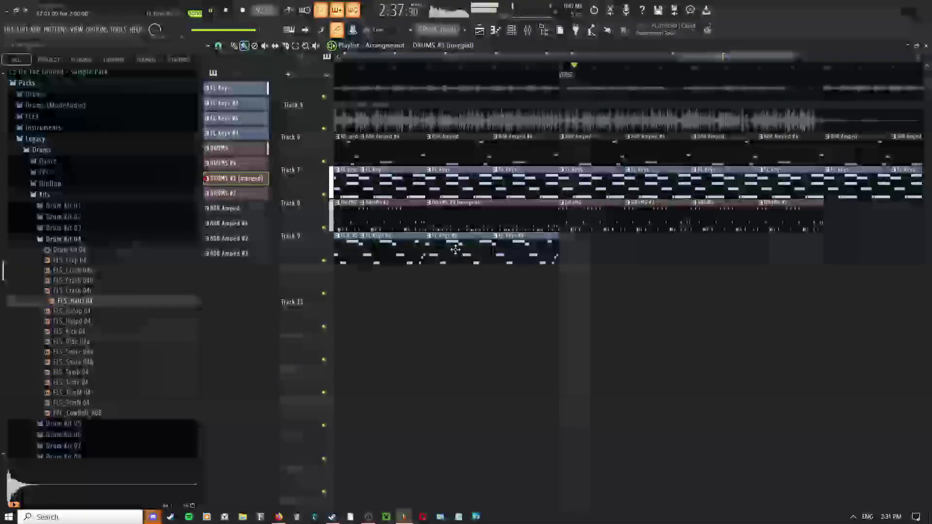
pyautogui.rightClick(528, 247)
pyautogui.click(531, 256)
pyautogui.rightClick(527, 236)
pyautogui.click(527, 236)
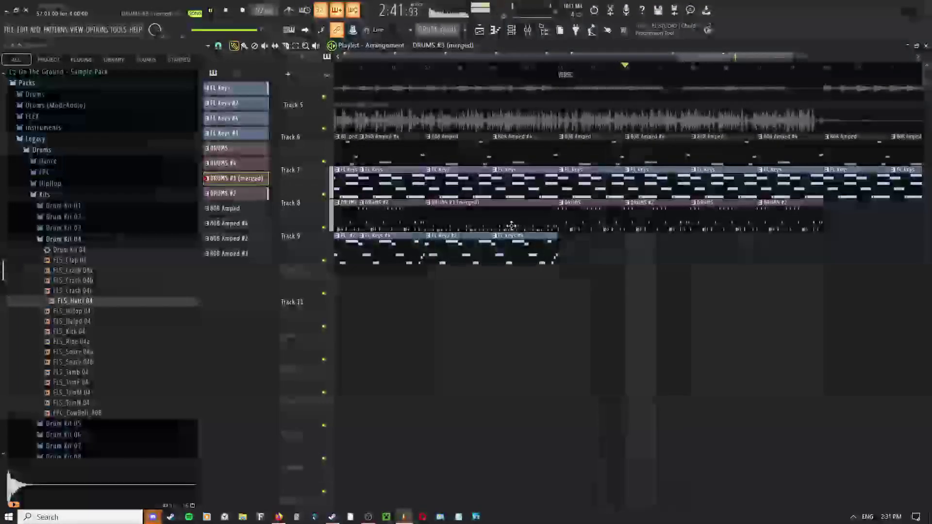
pyautogui.scroll(-2, 554, 279)
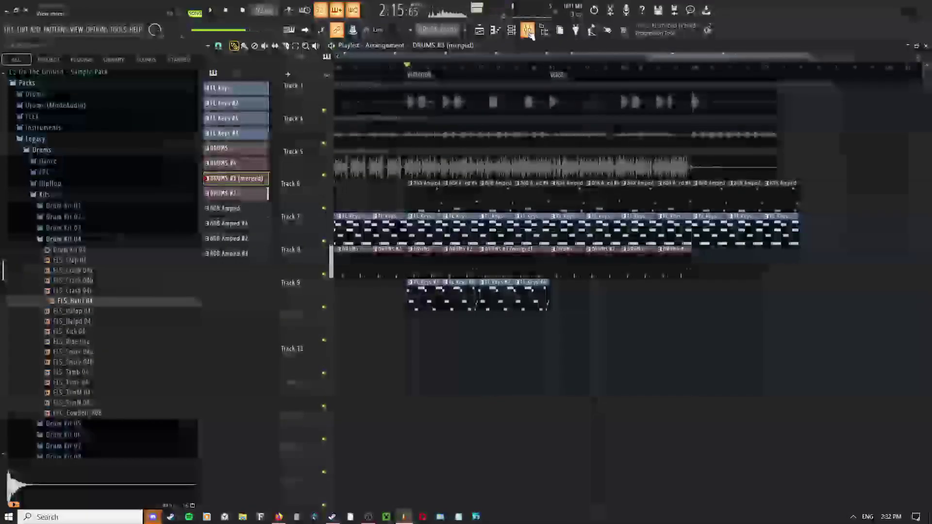
# - Add Gross Beat to the first effect slot of the MELODY mixer track
pyautogui.click(527, 30)
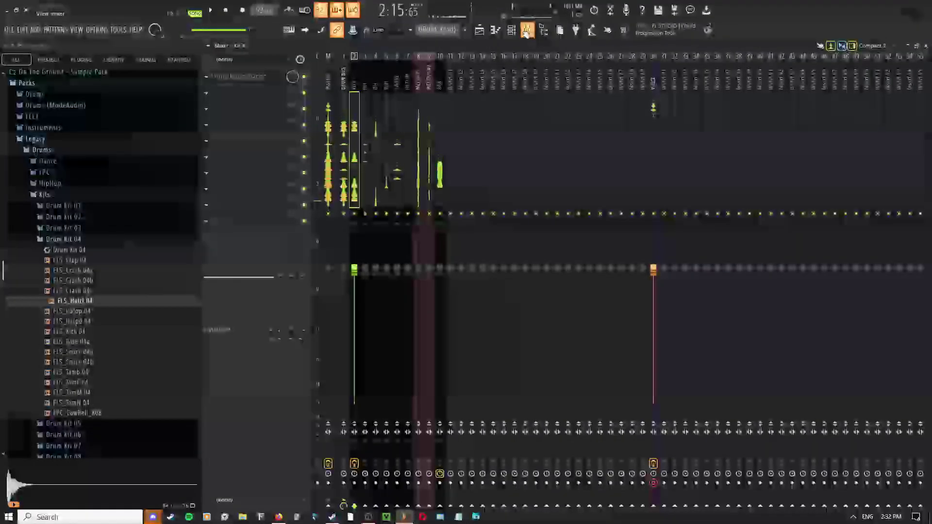
pyautogui.click(427, 90)
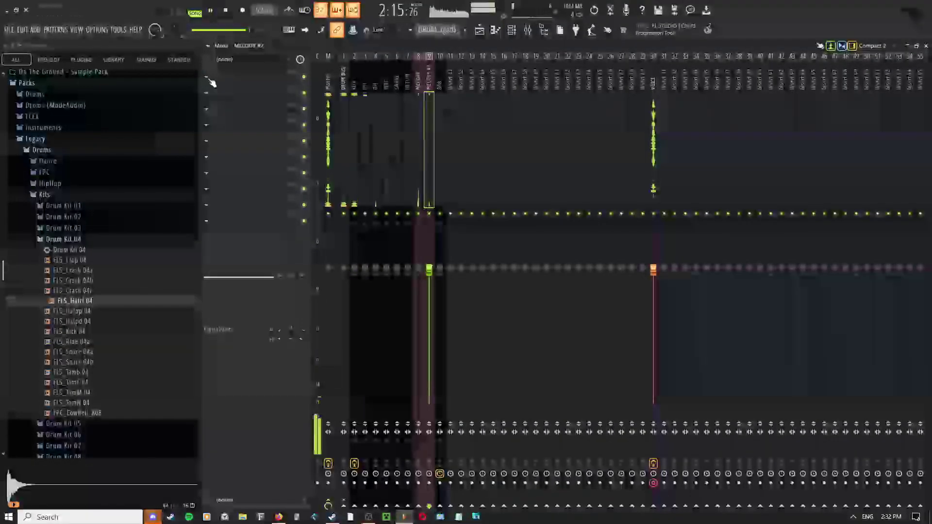
pyautogui.click(418, 90)
pyautogui.click(229, 76)
pyautogui.moveTo(218, 88)
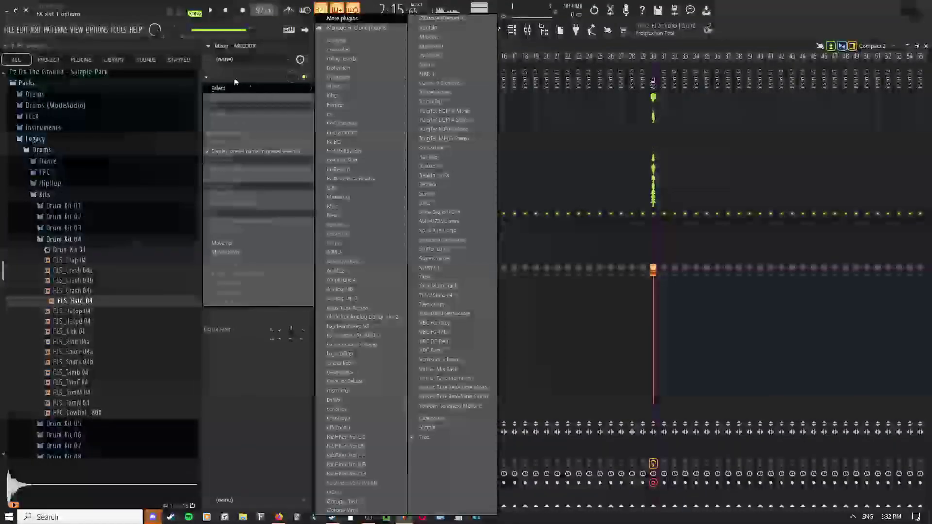
pyautogui.moveTo(333, 115)
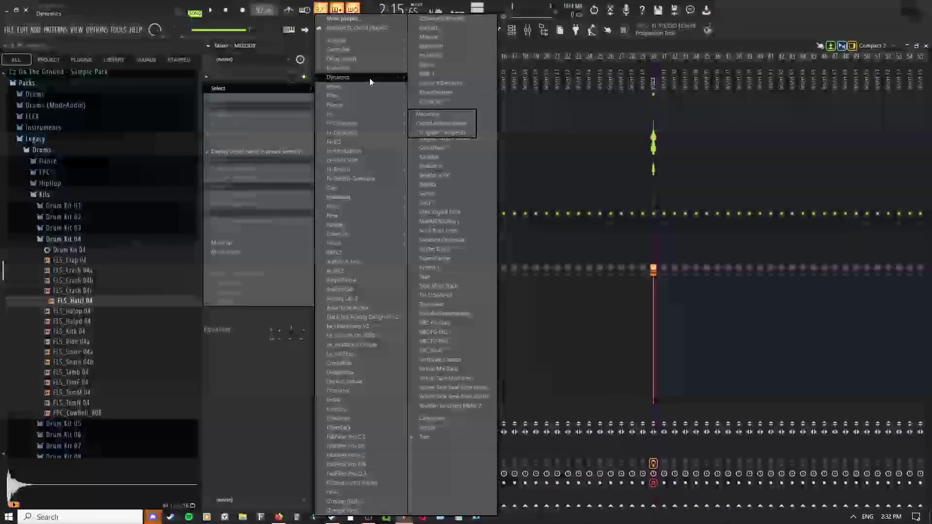
pyautogui.moveTo(349, 80)
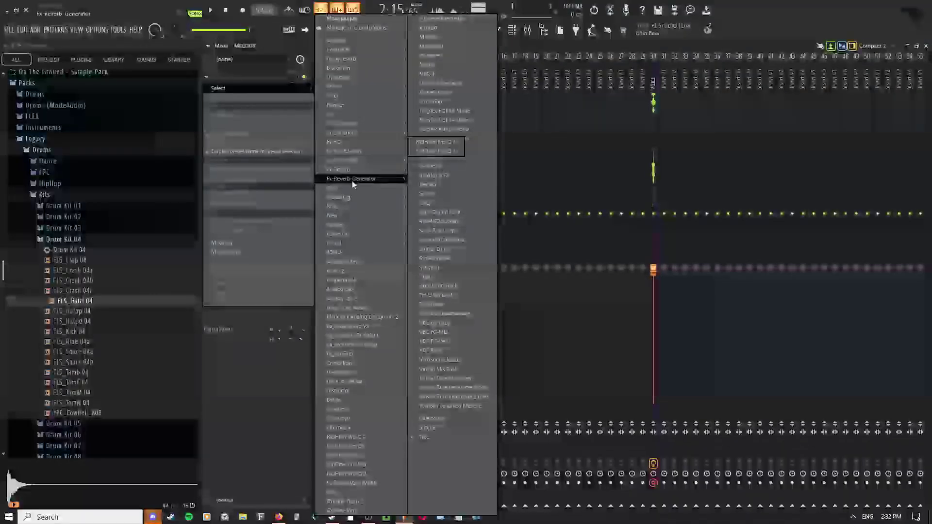
pyautogui.moveTo(340, 210)
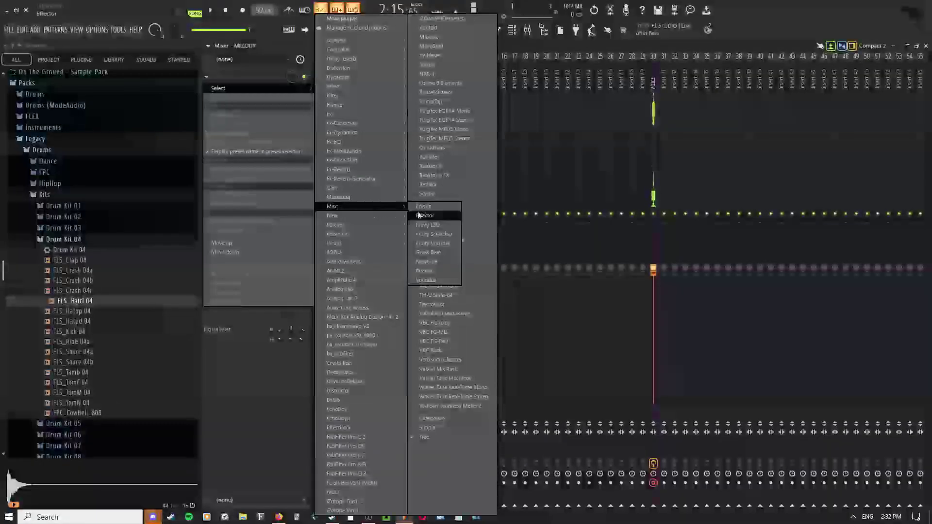
pyautogui.click(434, 253)
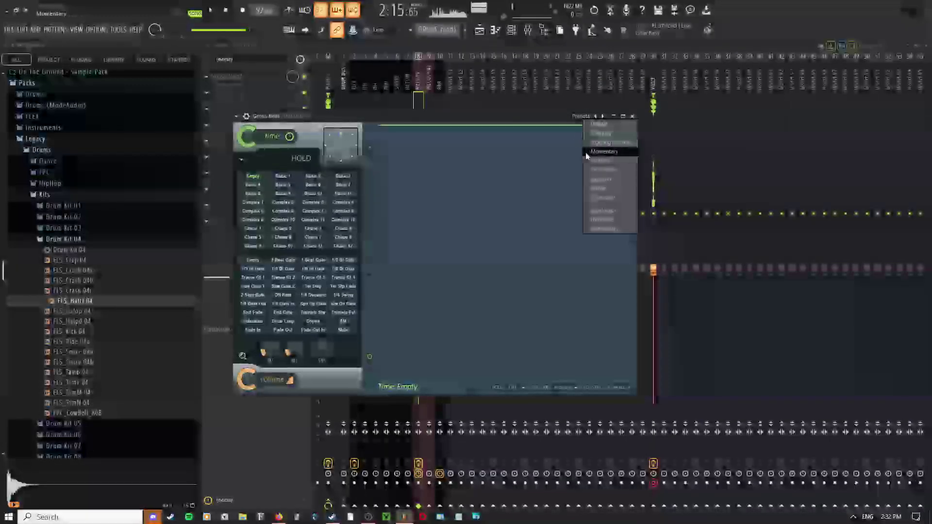
# - Try out Gross Beat presets on MELODY and pick the Basic 1 time slot
pyautogui.click(589, 166)
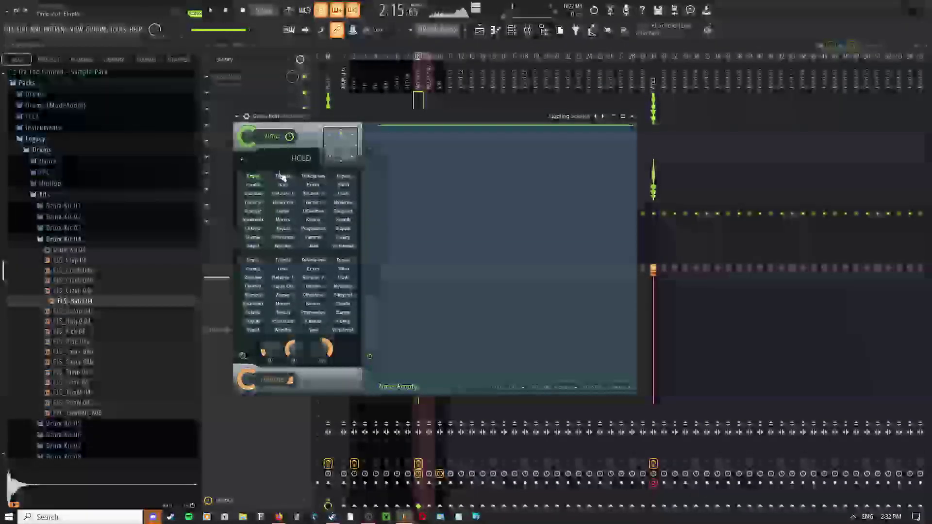
pyautogui.click(285, 179)
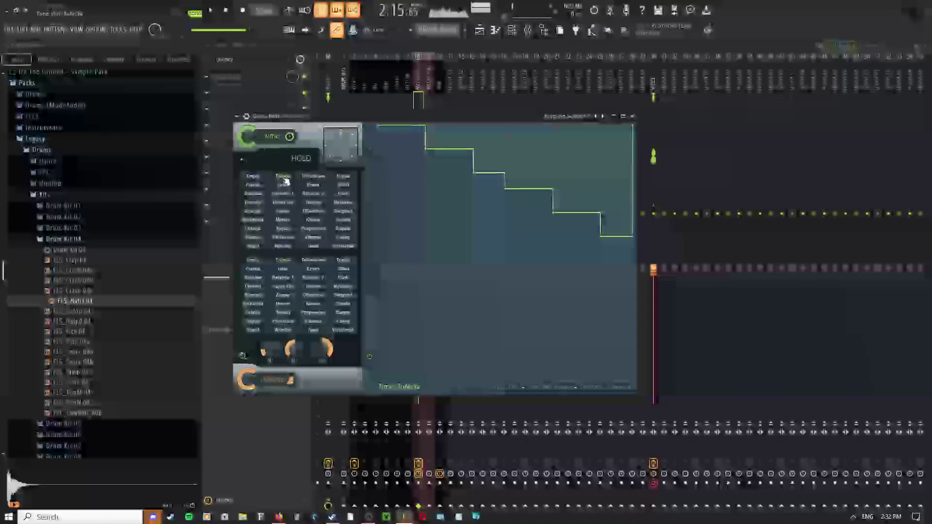
pyautogui.click(570, 120)
pyautogui.click(592, 167)
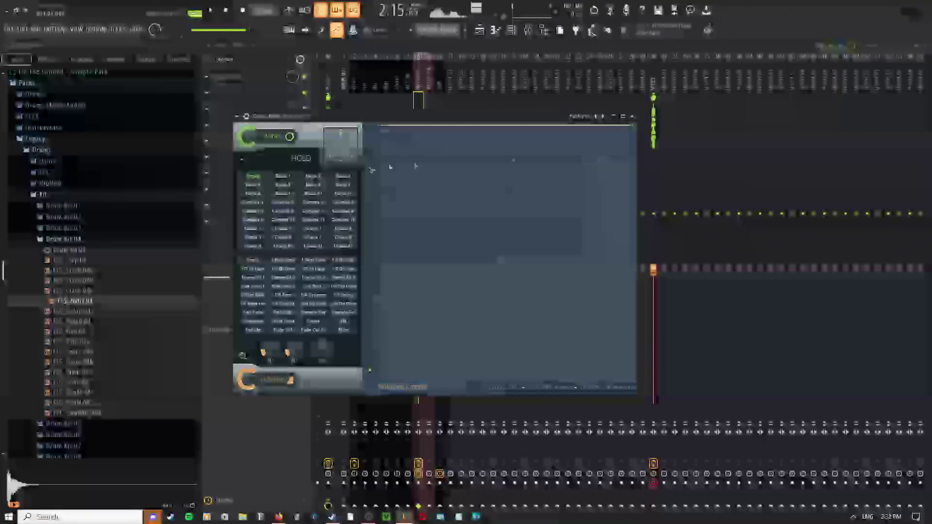
pyautogui.click(281, 178)
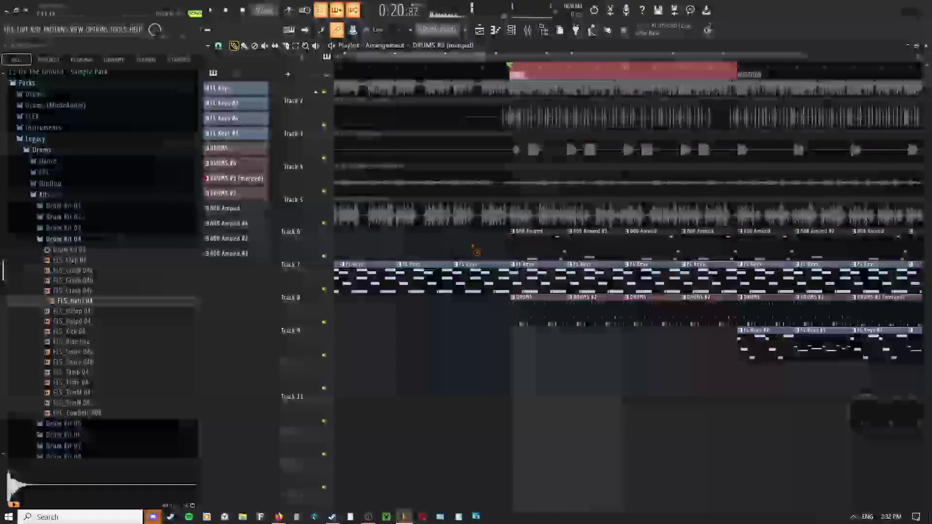
# - Switch Gross Beat on MELODY to the Basic 7 time slot and lower the last step of its envelope
pyautogui.click(528, 30)
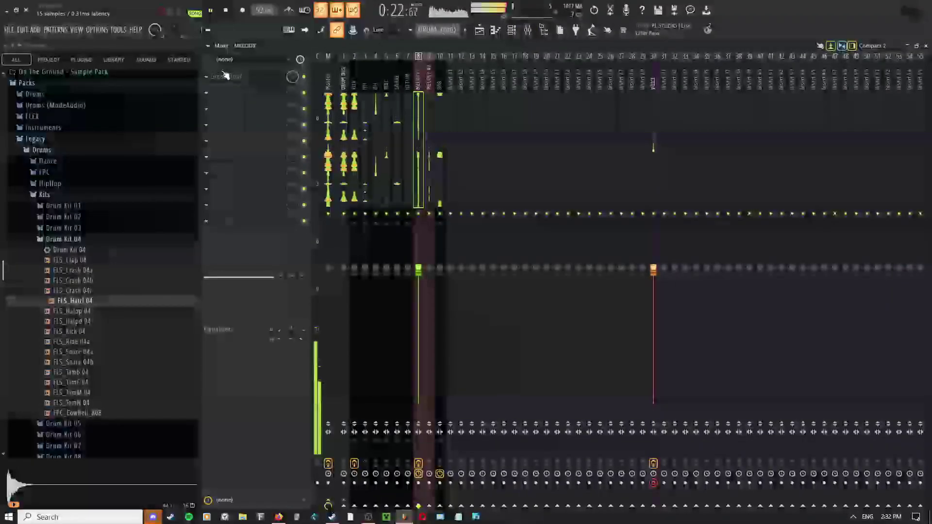
pyautogui.click(228, 80)
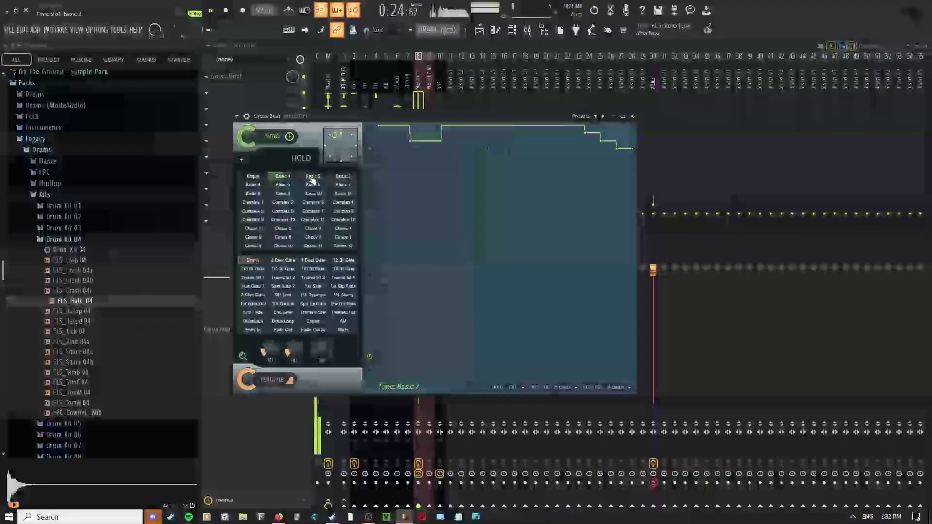
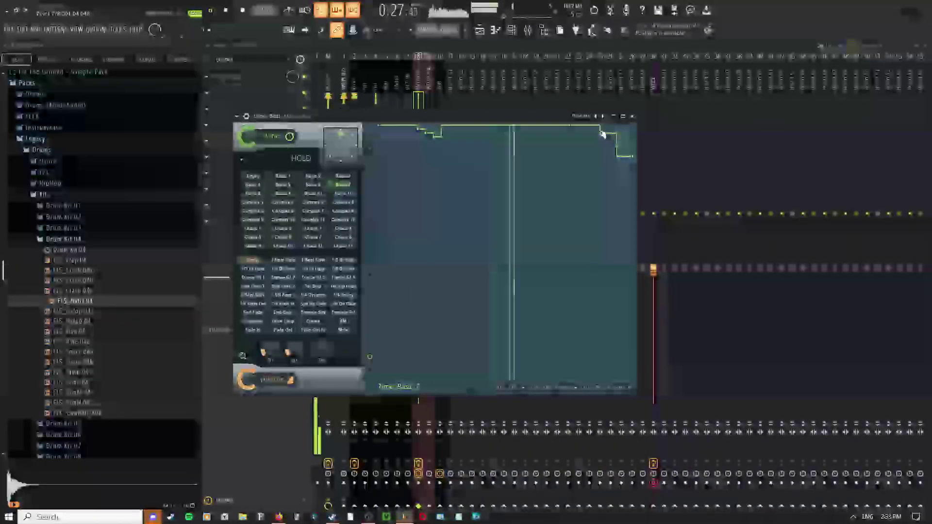
pyautogui.moveTo(634, 157); pyautogui.dragTo(636, 190)
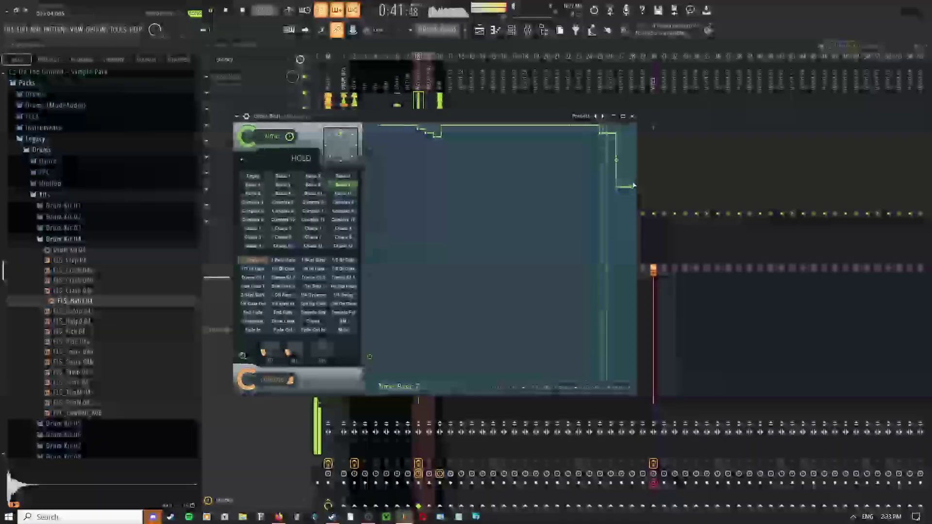
# - Replace the second 808 clip of the first VERSE on Track 6 with 808 Amped #4
pyautogui.click(480, 30)
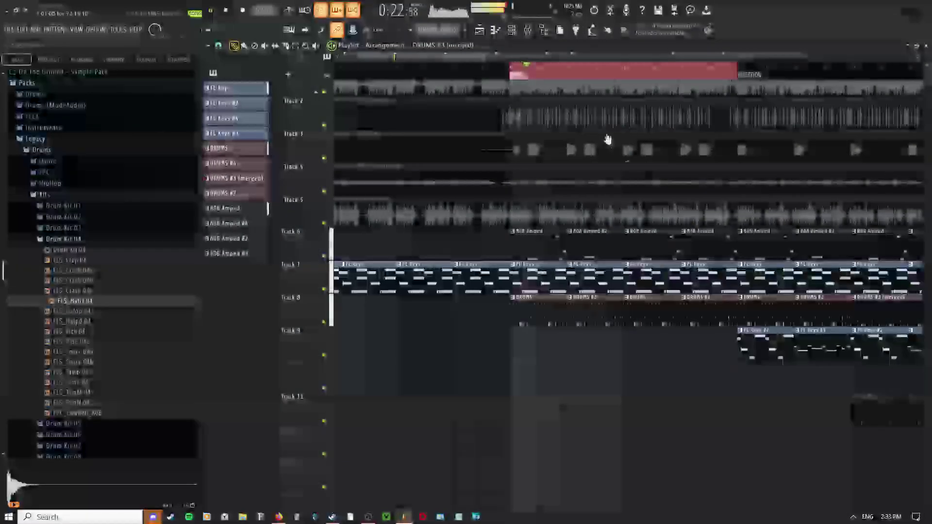
pyautogui.moveTo(689, 224); pyautogui.dragTo(526, 228)
pyautogui.scroll(-2, 563, 230)
pyautogui.moveTo(734, 232); pyautogui.dragTo(514, 212)
pyautogui.moveTo(669, 213); pyautogui.dragTo(519, 214)
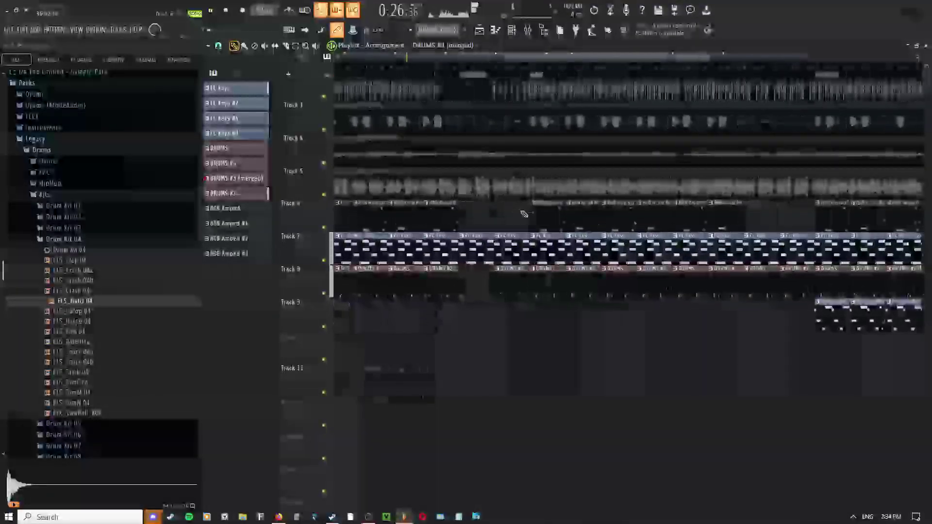
pyautogui.moveTo(617, 212); pyautogui.dragTo(543, 210)
pyautogui.scroll(2, 505, 212)
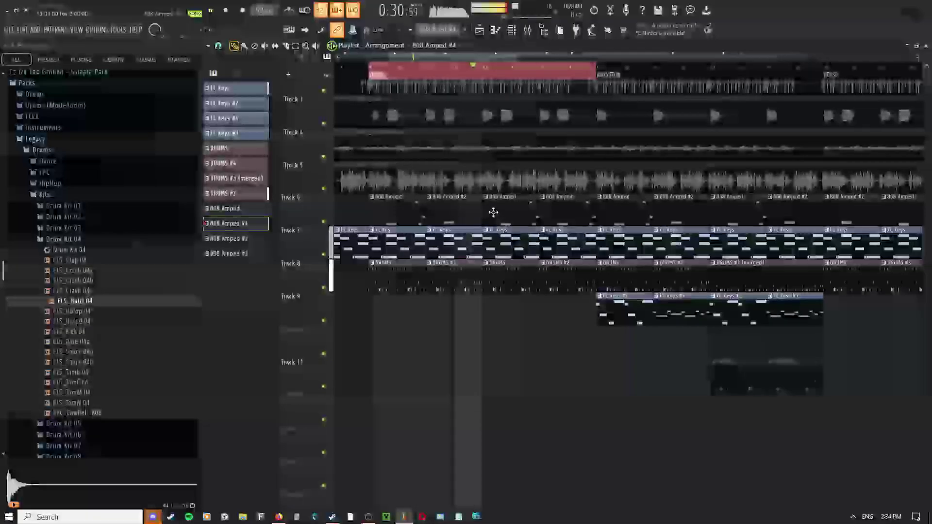
pyautogui.press('space')
pyautogui.rightClick(447, 214)
pyautogui.click(447, 216)
pyautogui.press('space')
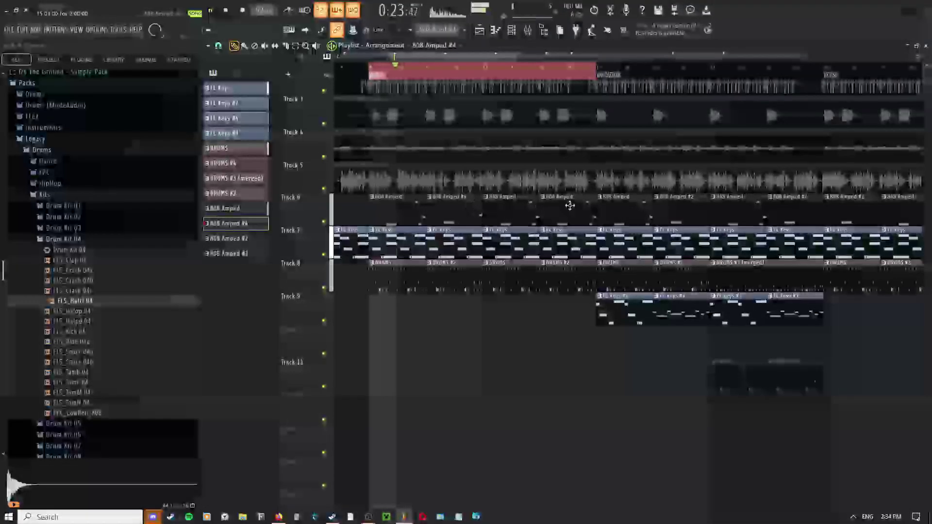
# - Listen through the first VERSE and replay it from its second half-section to judge the changed 808 clips
pyautogui.moveTo(692, 224); pyautogui.dragTo(506, 246)
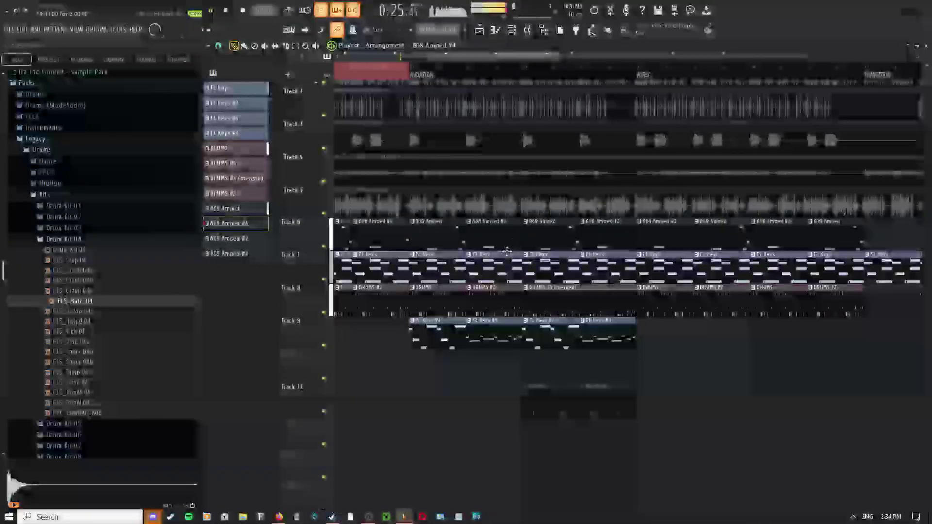
pyautogui.scroll(-3, 500, 245)
pyautogui.rightClick(407, 206)
pyautogui.rightClick(387, 211)
pyautogui.click(407, 227)
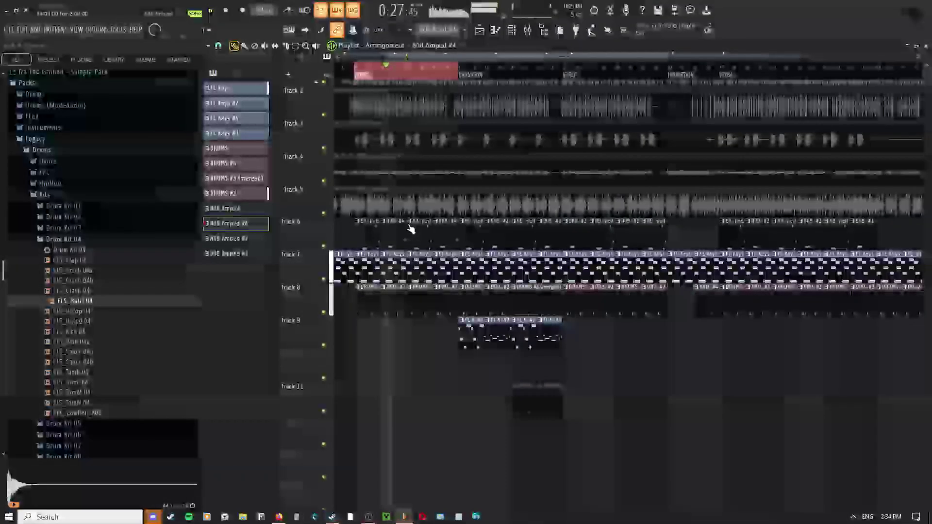
pyautogui.moveTo(411, 210); pyautogui.dragTo(495, 204)
pyautogui.middleClick(508, 185)
pyautogui.click(521, 198)
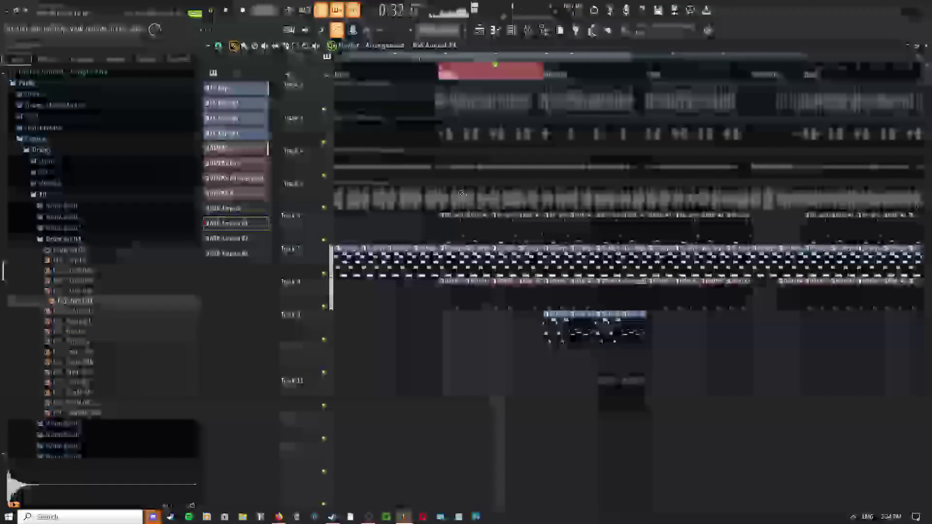
pyautogui.press('space')
pyautogui.click(463, 66)
pyautogui.press('space')
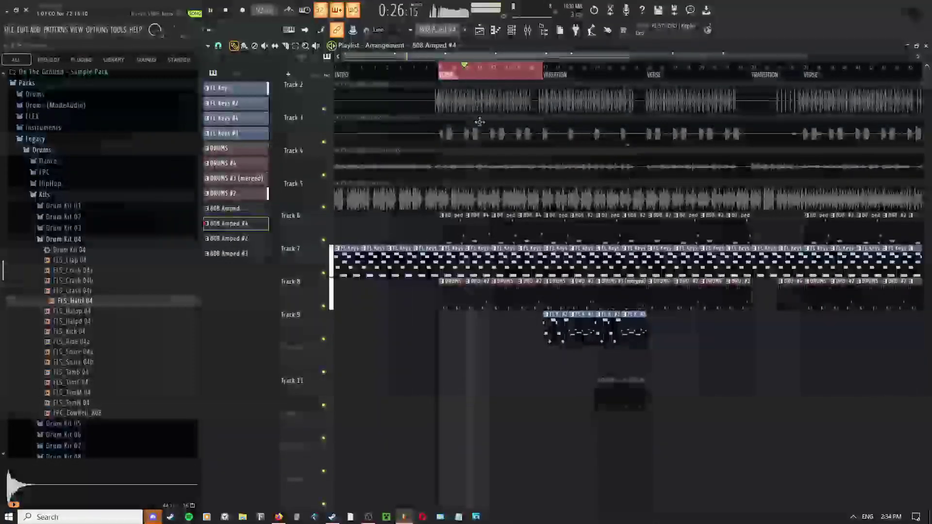
# - Turn the third 808 clip of the first VERSE into its own 808 Amped #5 pattern with a long opening note, trying C#4 and F4
pyautogui.scroll(5, 491, 252)
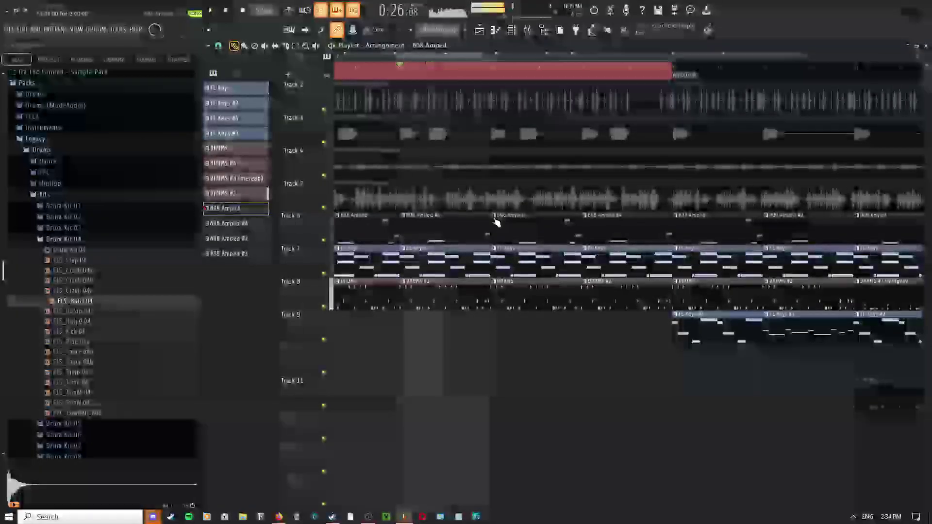
pyautogui.press('space')
pyautogui.doubleClick(501, 225)
pyautogui.press('space')
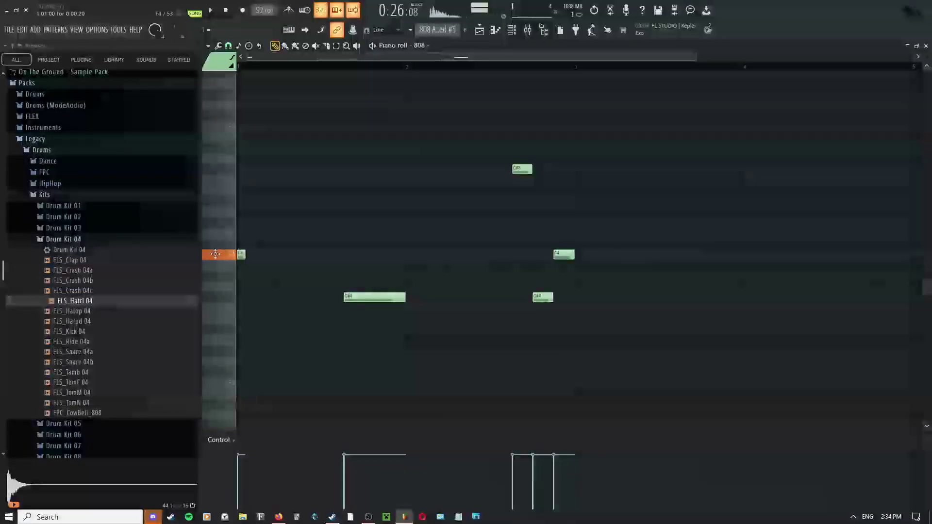
pyautogui.click(241, 297)
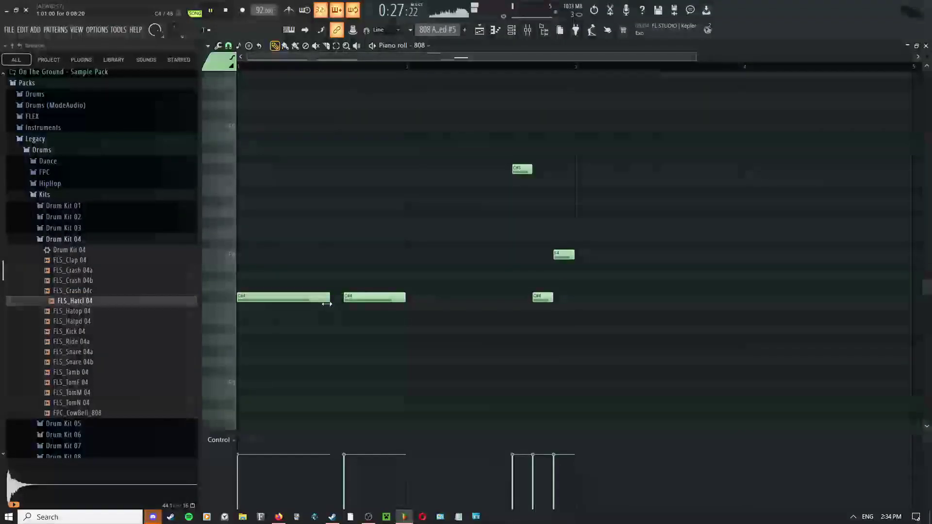
pyautogui.rightClick(278, 205)
pyautogui.click(298, 217)
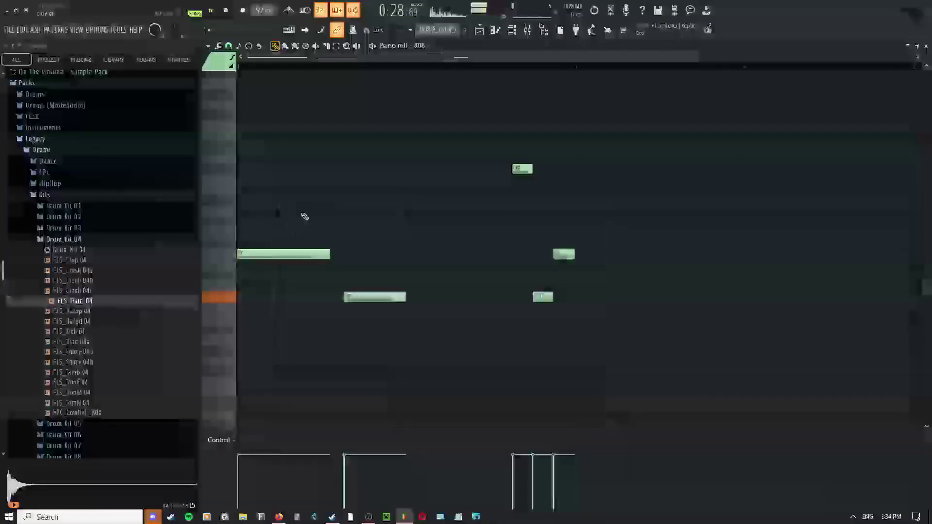
# - Play the 808 Amped #5 clip within the first VERSE and move its long opening note to C#4
pyautogui.click(479, 30)
pyautogui.scroll(-2, 512, 192)
pyautogui.rightClick(490, 191)
pyautogui.click(461, 183)
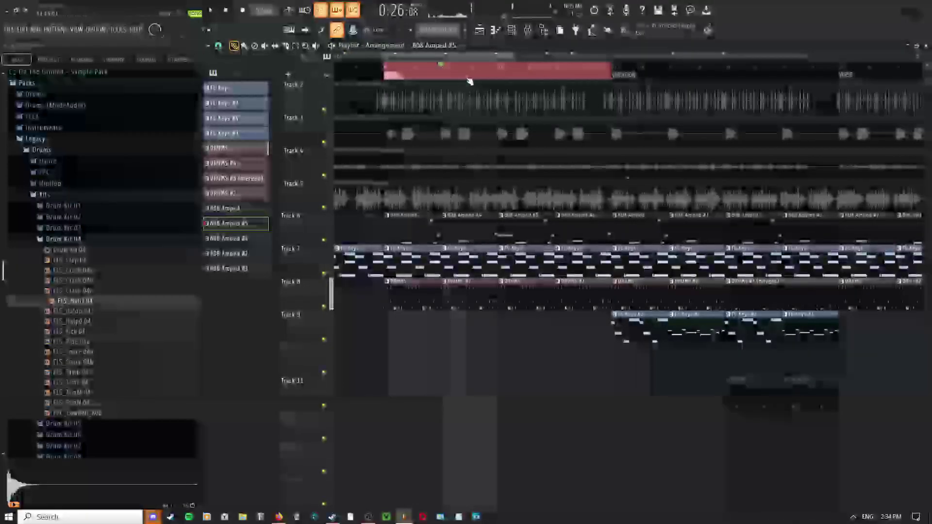
pyautogui.press('F7')
pyautogui.rightClick(339, 224)
pyautogui.click(357, 246)
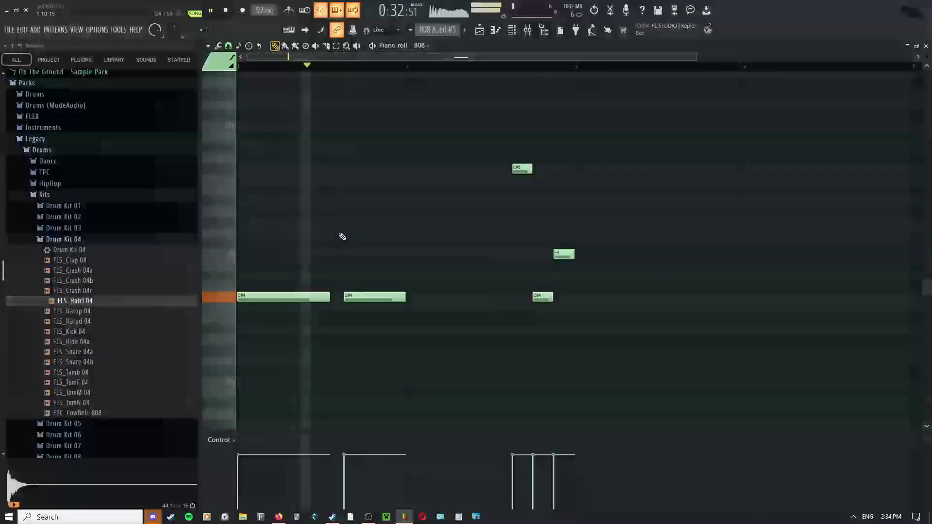
# - Replay the first VERSE around the 808 Amped #5 clip and reopen its notes for checking
pyautogui.press('space')
pyautogui.click(479, 30)
pyautogui.rightClick(533, 221)
pyautogui.click(537, 227)
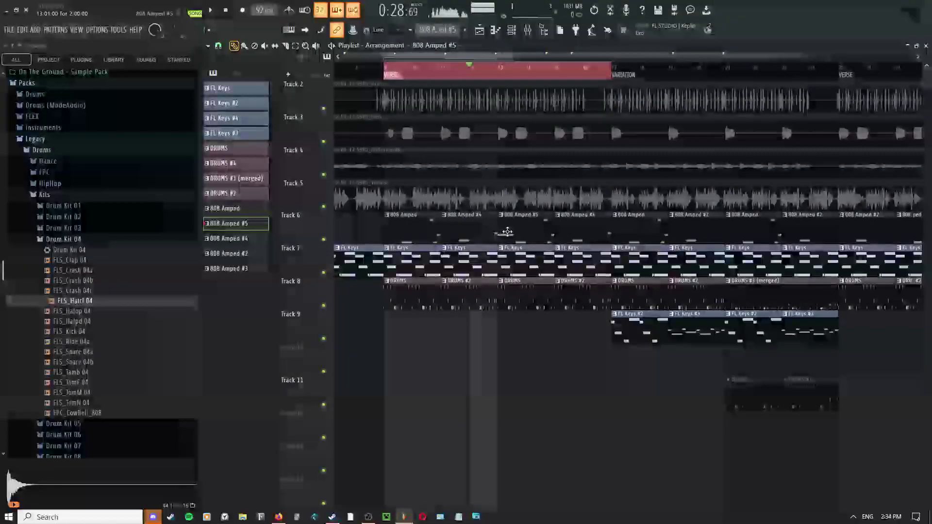
pyautogui.doubleClick(506, 232)
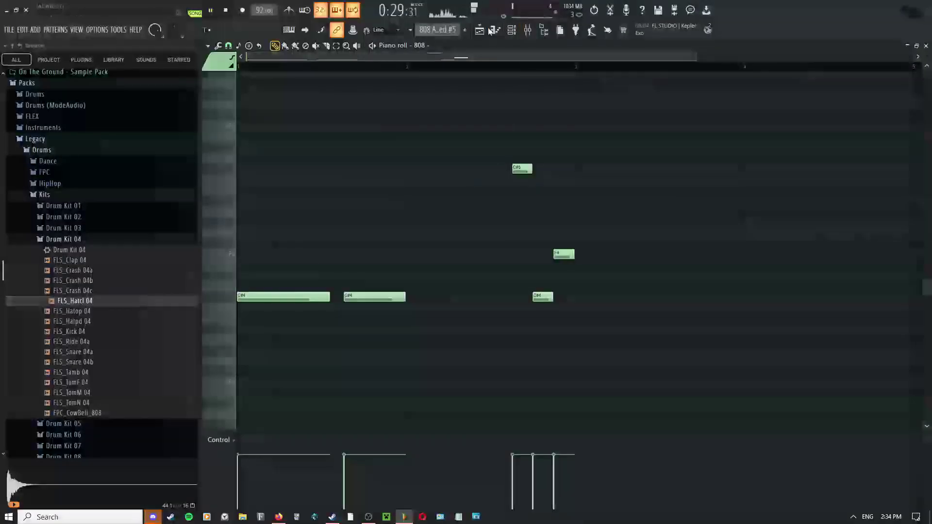
# - Copy the 808 Amped #5 clip and the 808 Amped #4 clip after it in the first VERSE to Track 10 and mute the copies
pyautogui.press('F5')
pyautogui.keyDown('ctrl'); pyautogui.click(528, 225); pyautogui.keyUp('ctrl')
pyautogui.keyDown('ctrl'); pyautogui.keyDown('shift'); pyautogui.click(599, 227); pyautogui.keyUp('shift'); pyautogui.keyUp('ctrl')
pyautogui.moveTo(534, 225); pyautogui.dragTo(567, 362)
pyautogui.scroll(-2, 525, 218)
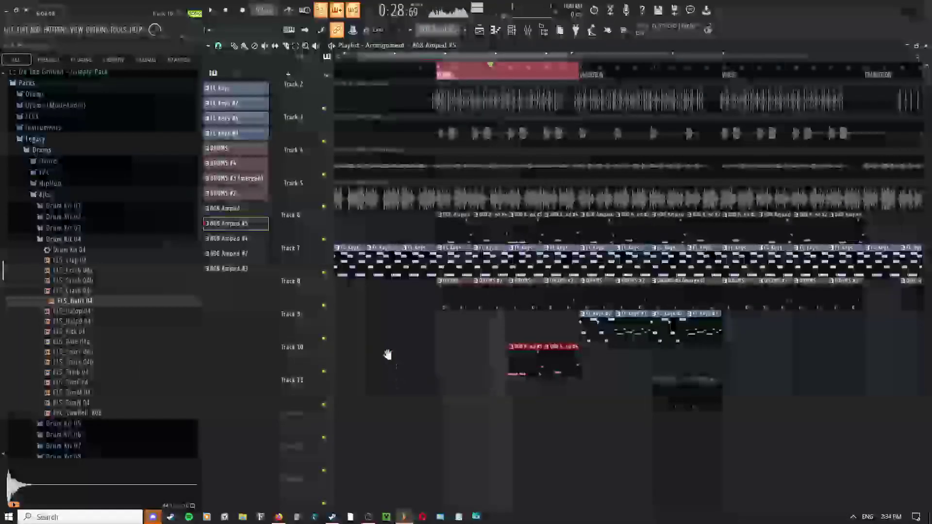
pyautogui.rightClick(389, 358)
pyautogui.click(403, 367)
pyautogui.rightClick(309, 389)
pyautogui.click(327, 430)
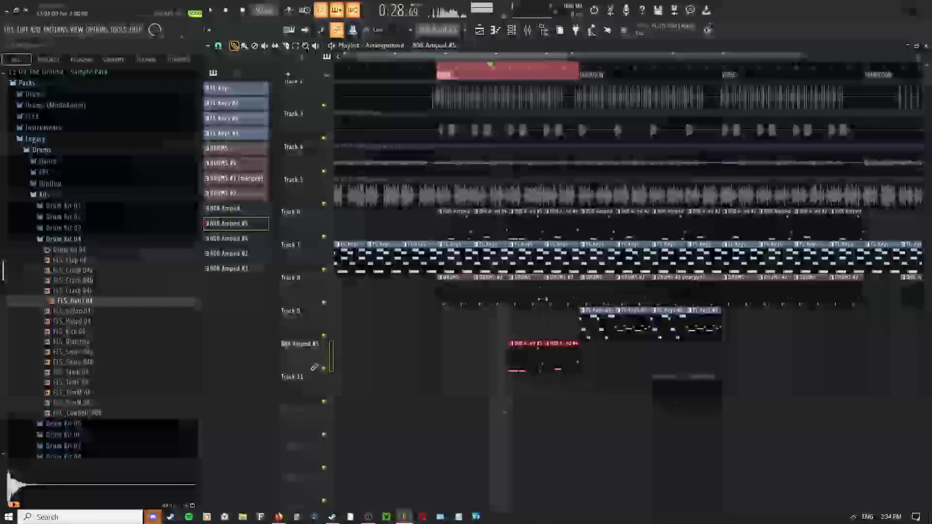
pyautogui.scroll(2, 528, 343)
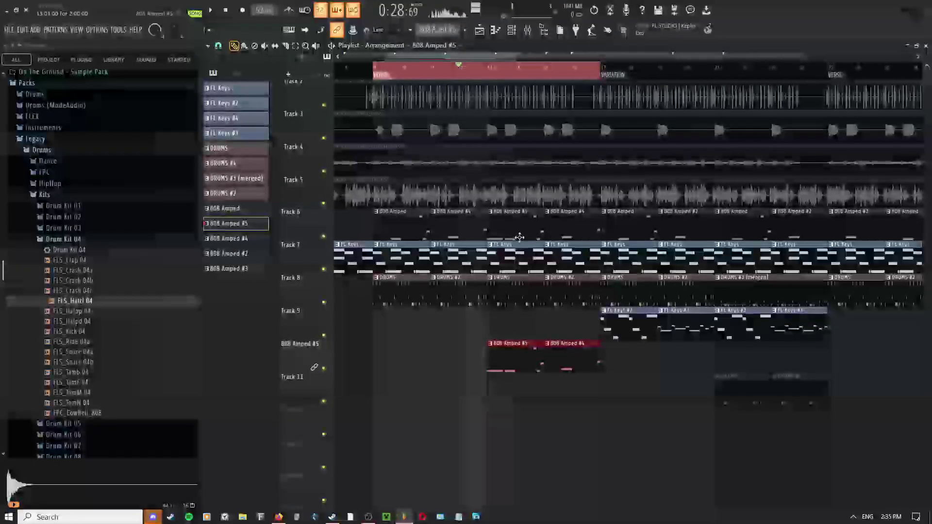
pyautogui.press('t')
pyautogui.press('Return')
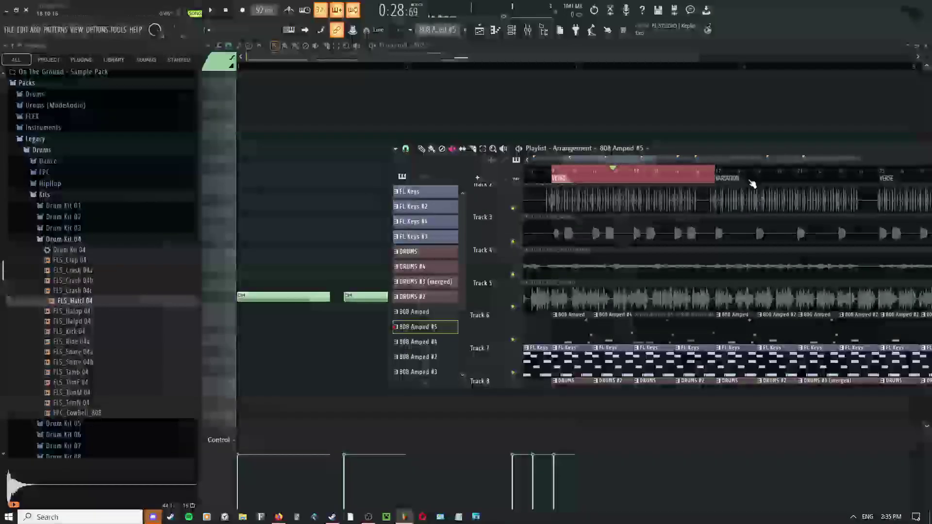
pyautogui.press('Return')
# - Reopen 808 Amped #5 and add a third long C#4 note right after the second, plus short C#4 notes at the pattern's end
pyautogui.moveTo(522, 238); pyautogui.dragTo(526, 238)
pyautogui.hotkey('ctrl', 'z')
pyautogui.rightClick(546, 247)
pyautogui.click(558, 263)
pyautogui.click(564, 233)
pyautogui.doubleClick(519, 228)
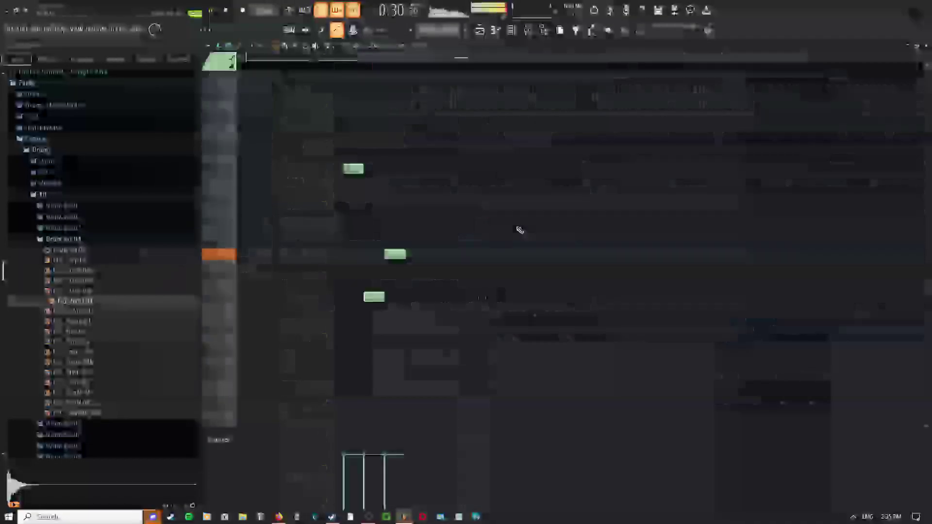
pyautogui.scroll(-1, 376, 284)
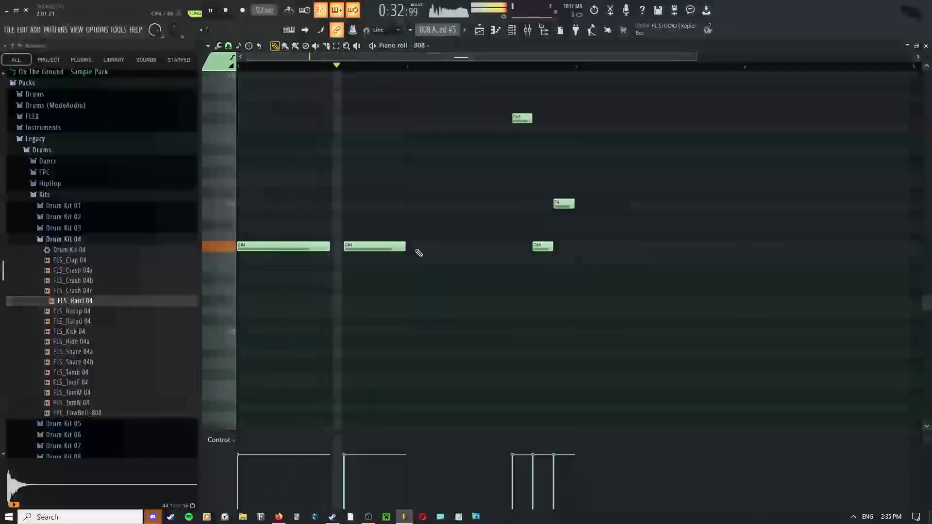
pyautogui.click(413, 247)
pyautogui.moveTo(511, 245); pyautogui.dragTo(512, 259)
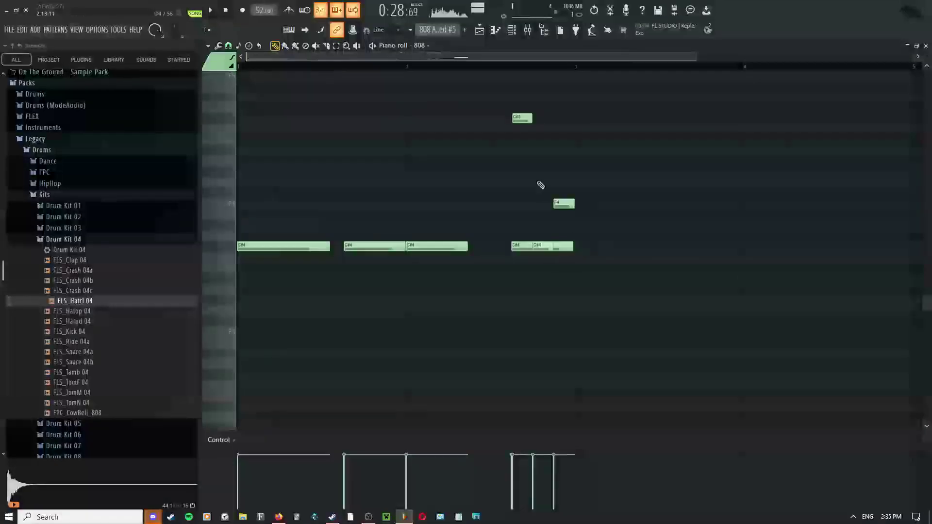
# - Remove the C#5 and F4 notes from 808 Amped #5 and shape the ending as three short, separated C#4 notes
pyautogui.keyDown('ctrl'); pyautogui.scroll(2, 520, 122); pyautogui.keyUp('ctrl')
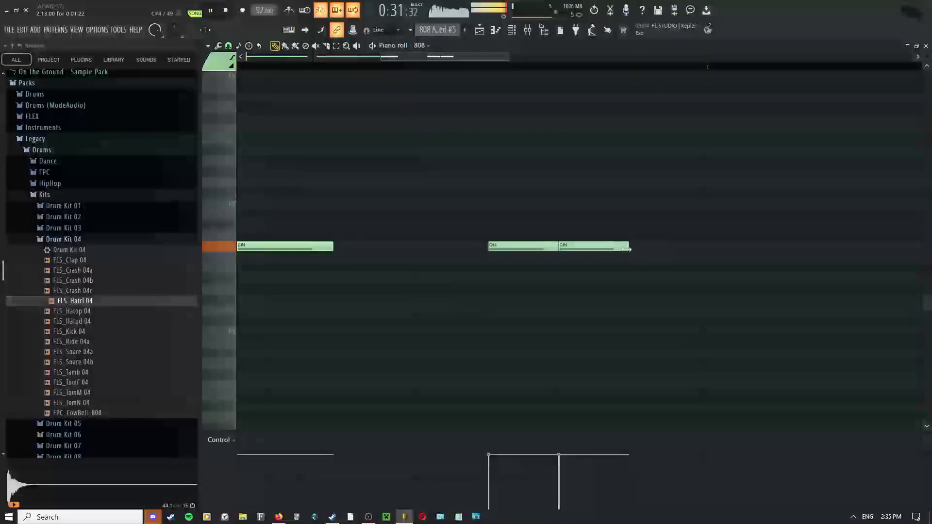
pyautogui.rightClick(658, 229)
pyautogui.moveTo(567, 247); pyautogui.dragTo(612, 247)
pyautogui.click(633, 232)
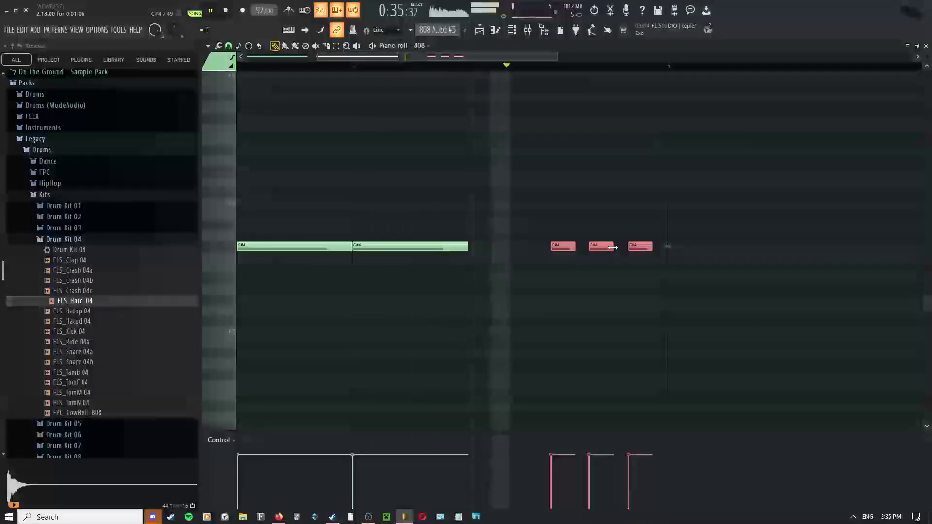
pyautogui.press('space')
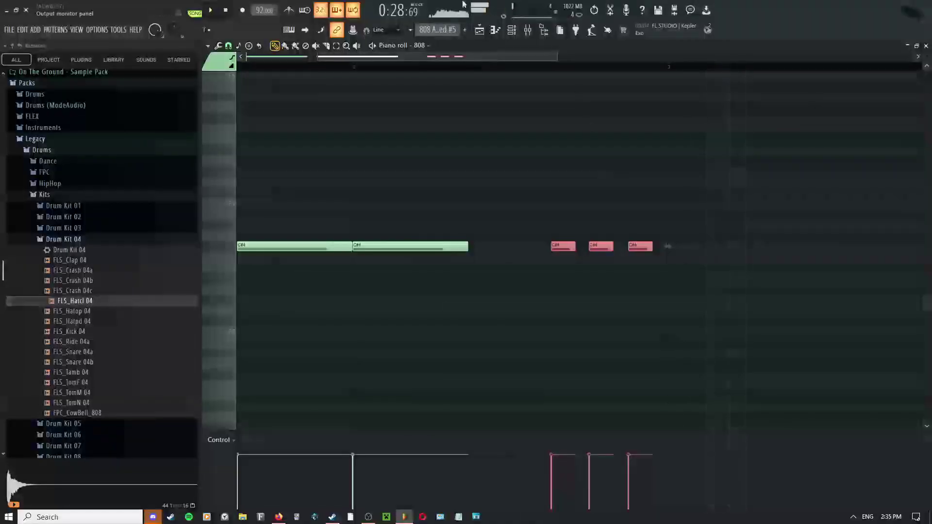
# - Change the ending of 808 Amped #4 to one short F4 note followed by one short C#5 note
pyautogui.press('F5')
pyautogui.rightClick(558, 227)
pyautogui.click(558, 228)
pyautogui.rightClick(534, 218)
pyautogui.click(535, 218)
pyautogui.doubleClick(531, 218)
pyautogui.press('space')
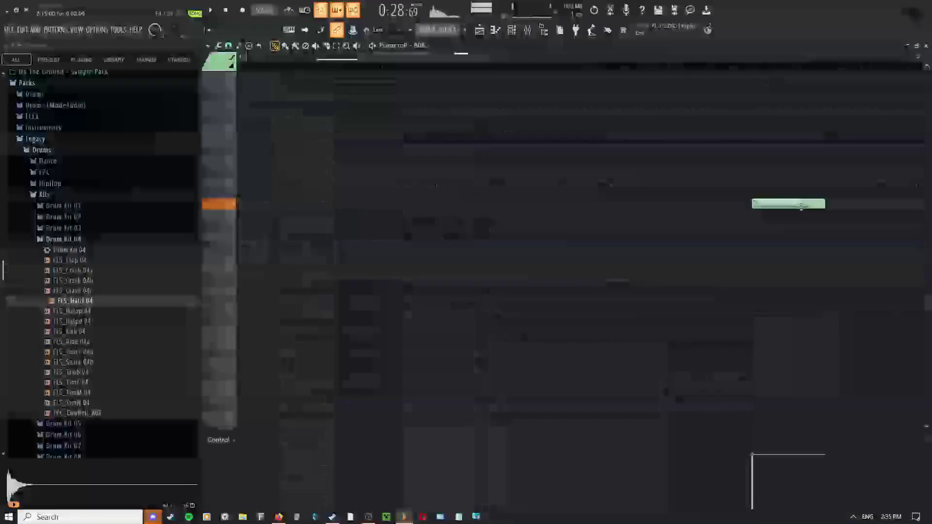
pyautogui.moveTo(788, 189); pyautogui.dragTo(788, 214)
pyautogui.press('space')
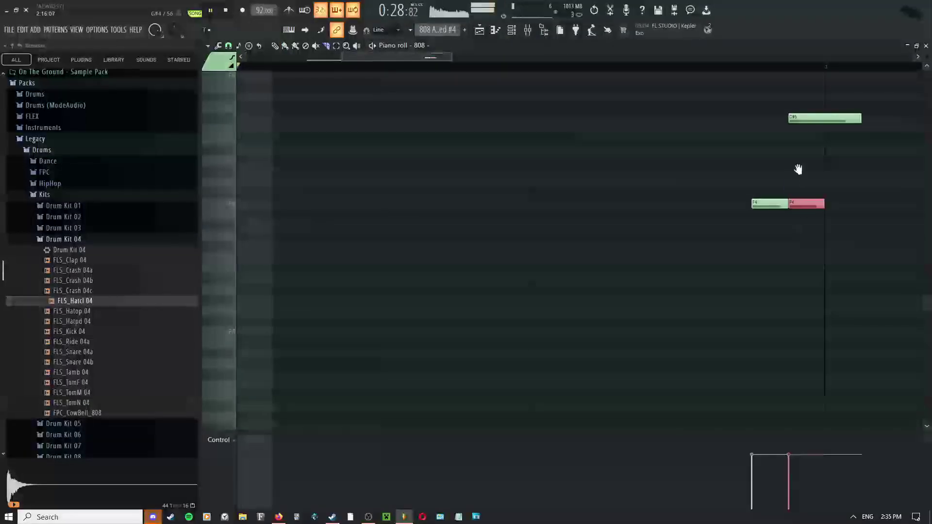
pyautogui.rightClick(806, 203)
pyautogui.moveTo(859, 117); pyautogui.dragTo(824, 117)
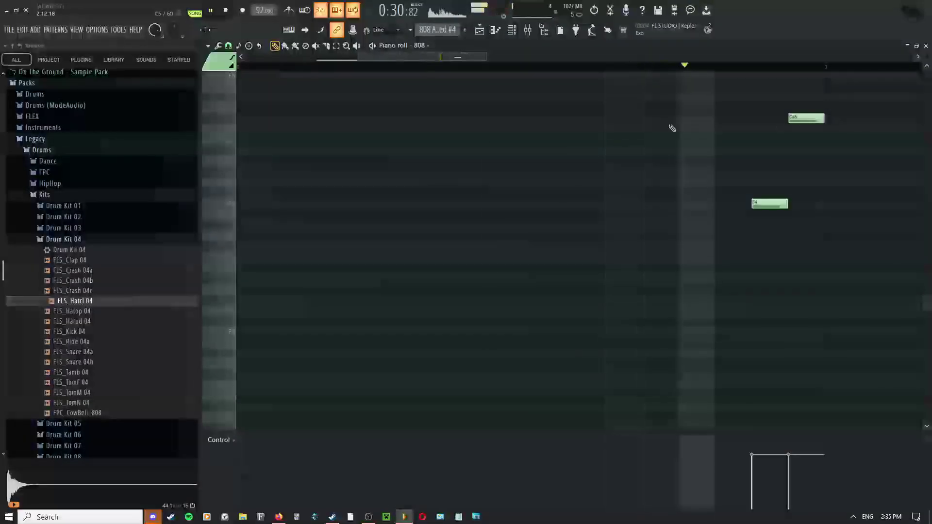
# - Reorder the ending of 808 Amped #4 to C#5 followed by F4 and play it within the first VERSE
pyautogui.rightClick(697, 125)
pyautogui.press('space')
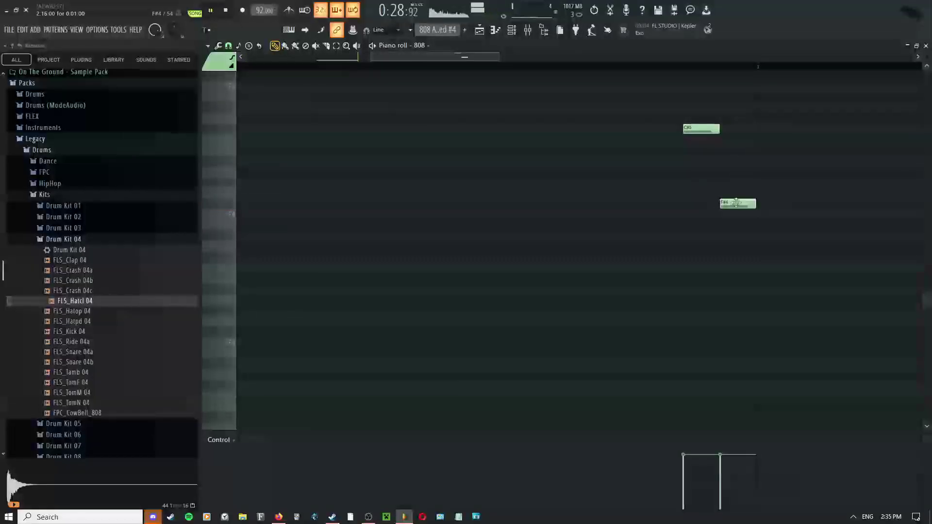
pyautogui.moveTo(736, 202); pyautogui.dragTo(733, 215)
pyautogui.scroll(-2, 642, 243)
pyautogui.rightClick(551, 158)
pyautogui.click(577, 182)
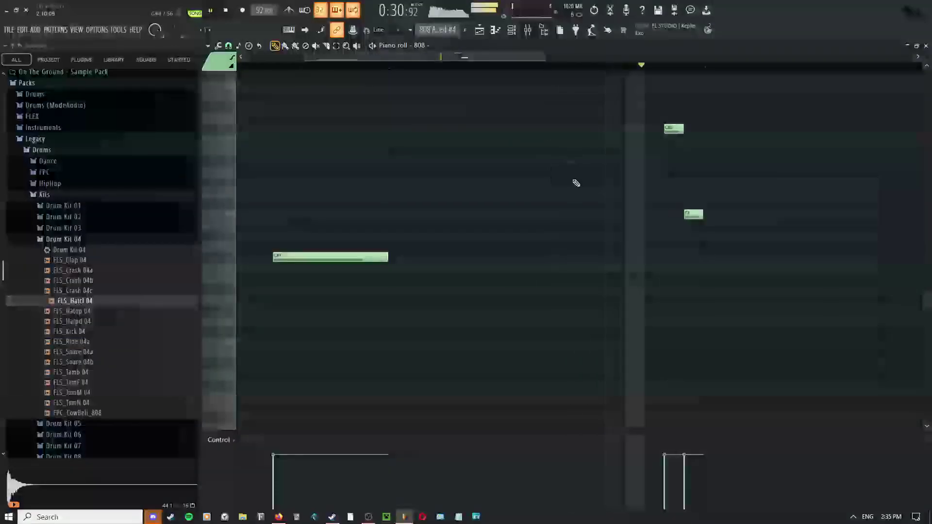
pyautogui.click(478, 31)
pyautogui.rightClick(512, 239)
pyautogui.click(531, 260)
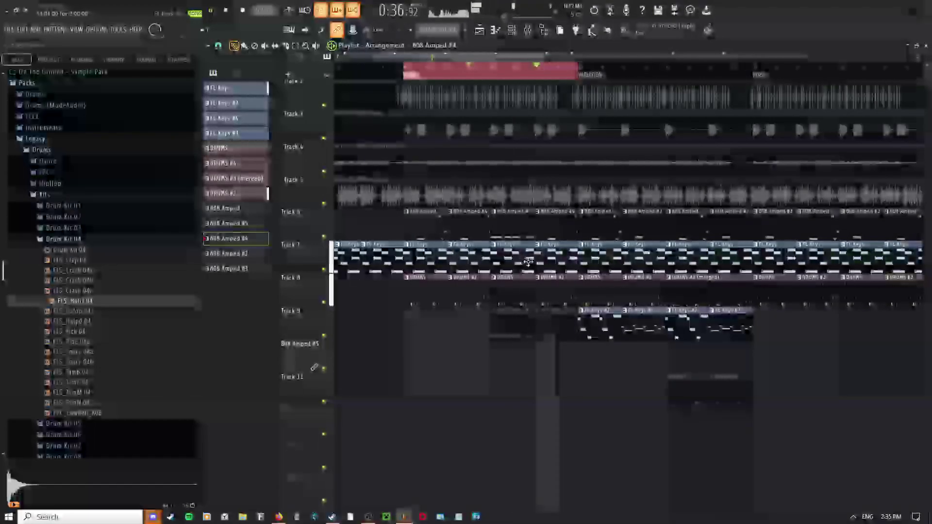
# - Try a long opening C#4 note leading up to the existing C#4 note in 808 Amped #4
pyautogui.scroll(3, 528, 262)
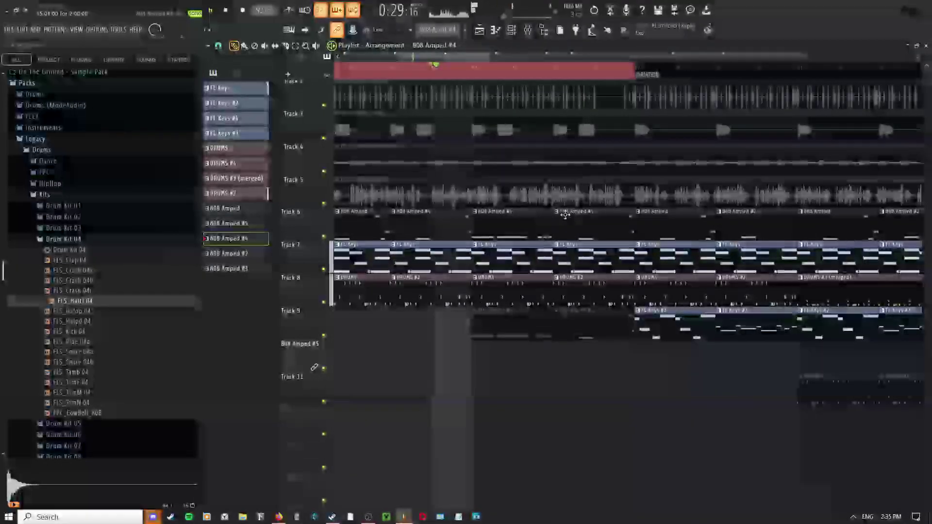
pyautogui.scroll(-3, 576, 226)
pyautogui.doubleClick(591, 228)
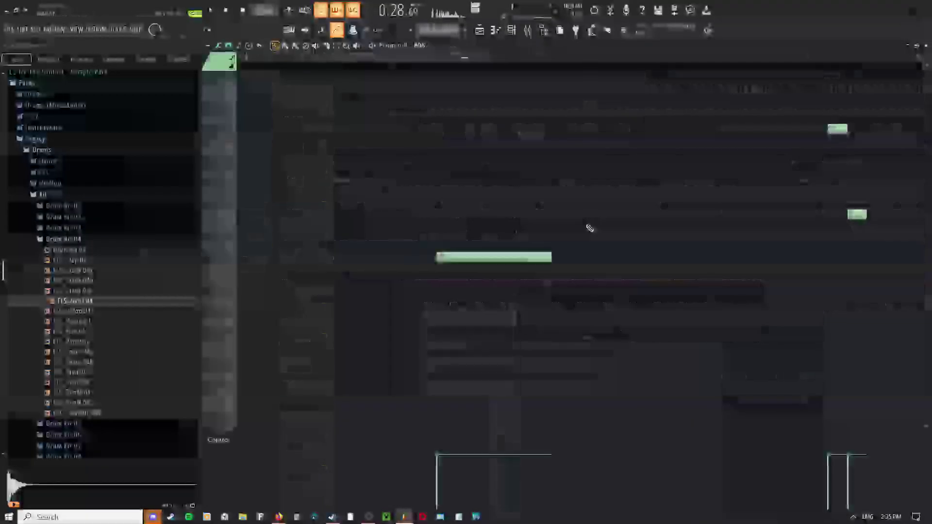
pyautogui.moveTo(256, 257); pyautogui.dragTo(434, 257)
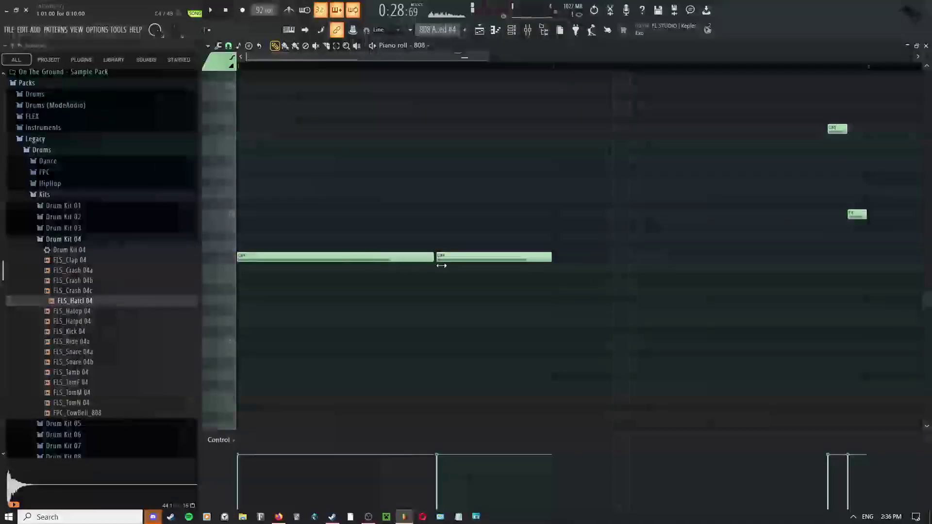
pyautogui.click(481, 30)
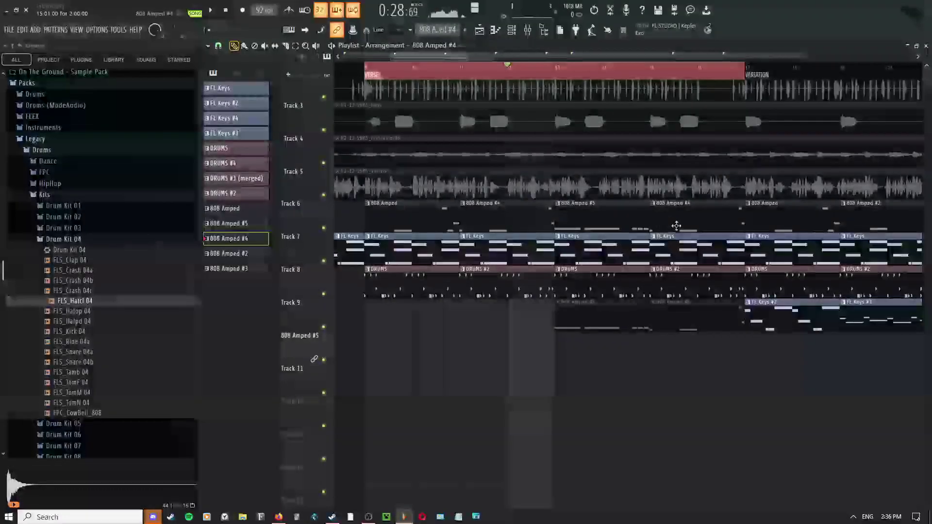
# - Make the last 808 clip of the first VERSE its own 808 Amped #6 pattern and give it an opening C#4 note
pyautogui.rightClick(655, 206)
pyautogui.click(666, 220)
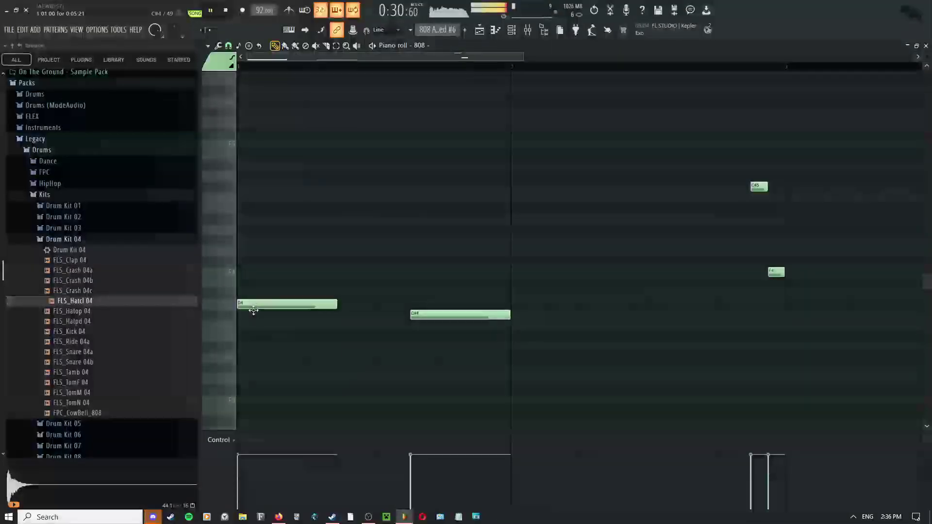
pyautogui.rightClick(339, 251)
pyautogui.click(406, 217)
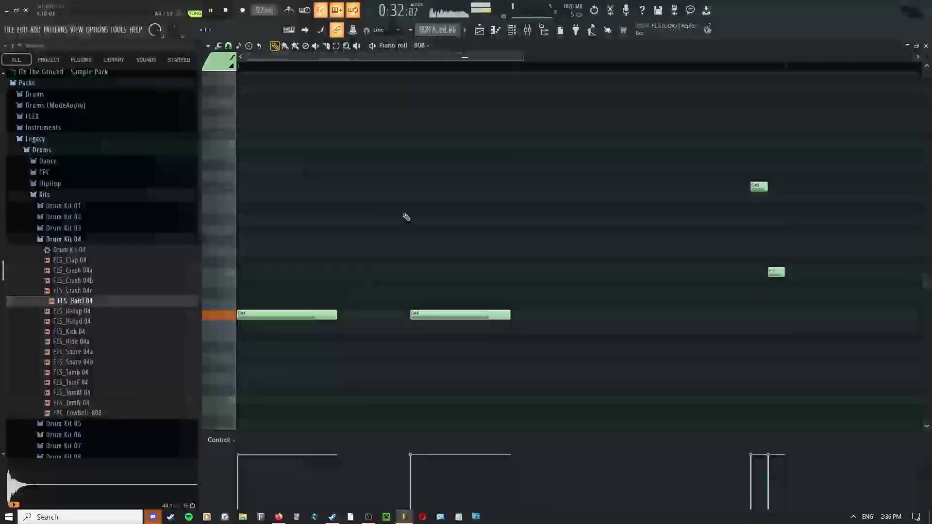
# - Open the second 808 clip of the first VERSE, 808 Amped #4, and place a longer C#5 note near its end
pyautogui.click(478, 32)
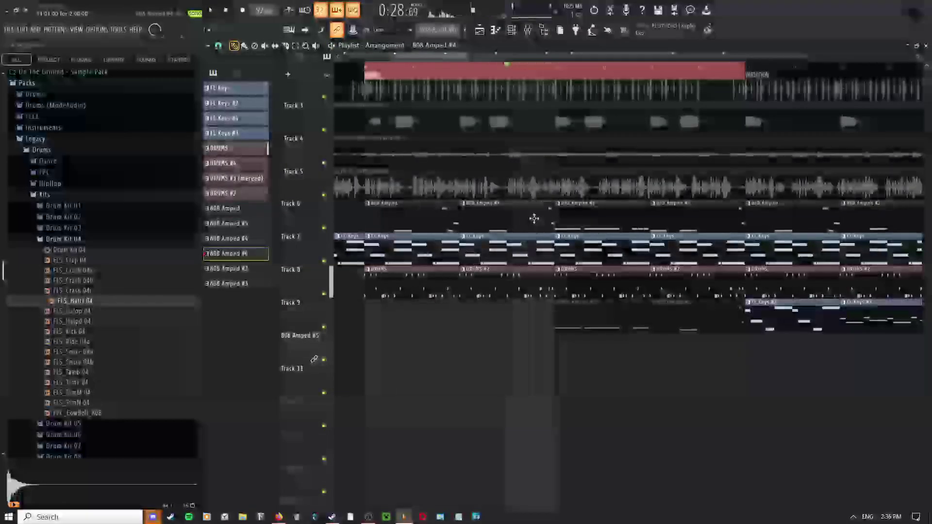
pyautogui.doubleClick(534, 219)
pyautogui.rightClick(485, 188)
pyautogui.click(444, 186)
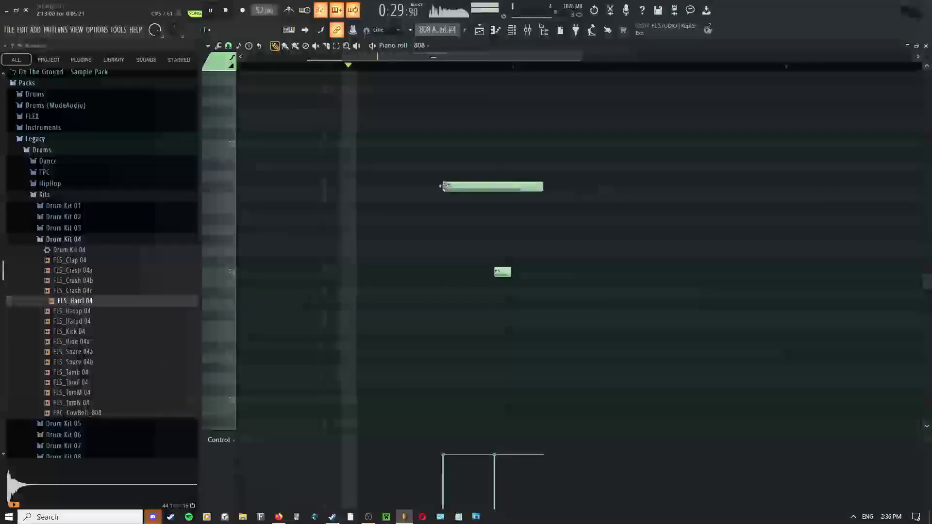
pyautogui.rightClick(468, 188)
pyautogui.click(426, 186)
pyautogui.rightClick(437, 210)
pyautogui.press('Escape')
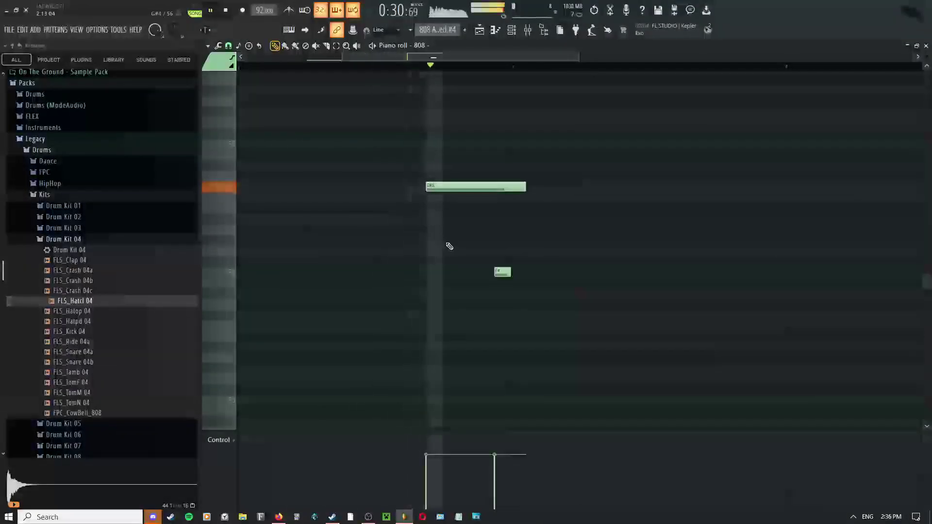
# - Shorten the closing C#5 note of 808 Amped #4 to end just before the next bar and delete the F4 note
pyautogui.click(530, 188)
pyautogui.rightClick(535, 190)
pyautogui.moveTo(524, 187); pyautogui.dragTo(508, 187)
pyautogui.rightClick(502, 273)
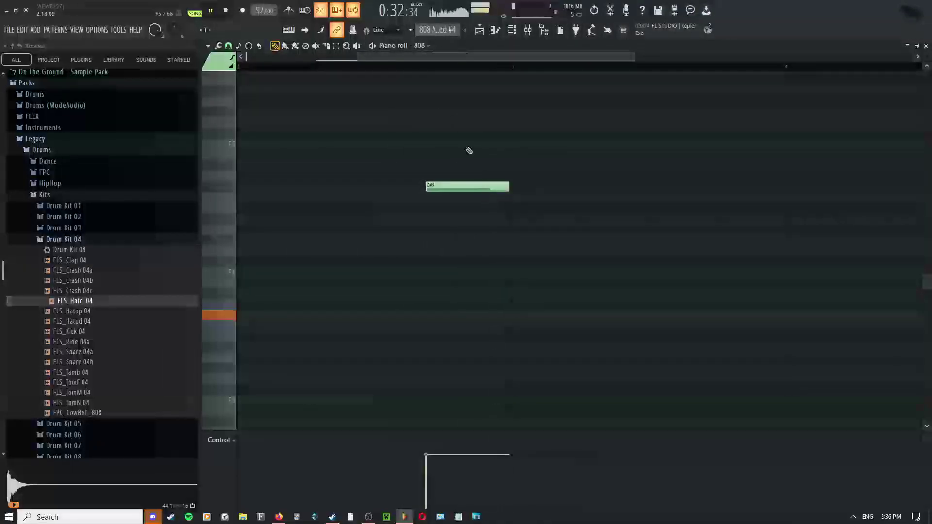
pyautogui.click(482, 31)
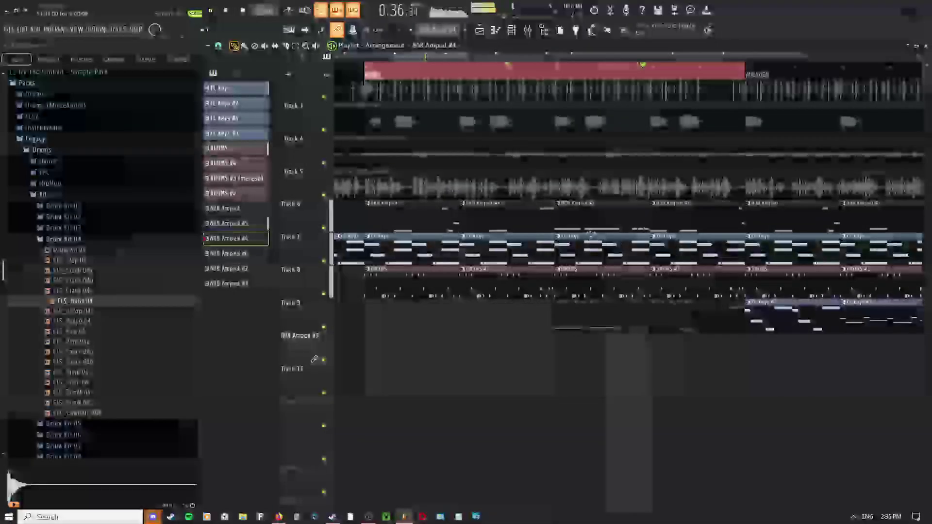
# - Check the notes of 808 Amped #6, the last 808 clip of the first VERSE, and restart playback
pyautogui.doubleClick(711, 215)
pyautogui.hscroll(-3, 514, 264)
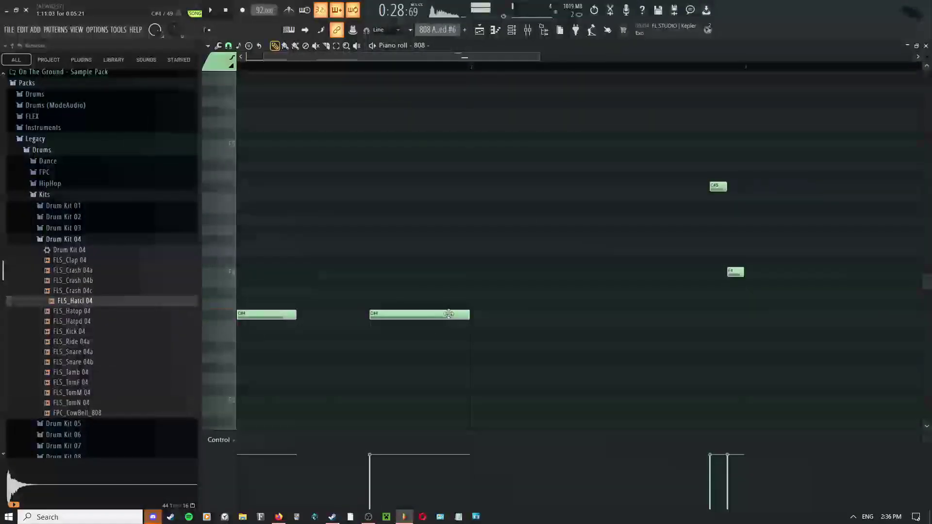
pyautogui.click(480, 30)
pyautogui.press('space')
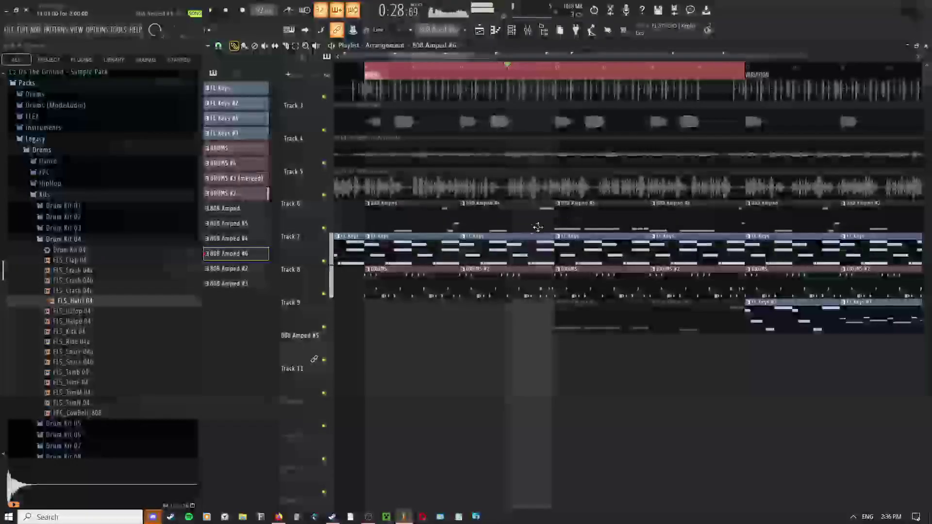
# - Replace the three short closing C#4 notes of 808 Amped #5 with one long C#4 note reaching almost to the bar's end
pyautogui.doubleClick(620, 224)
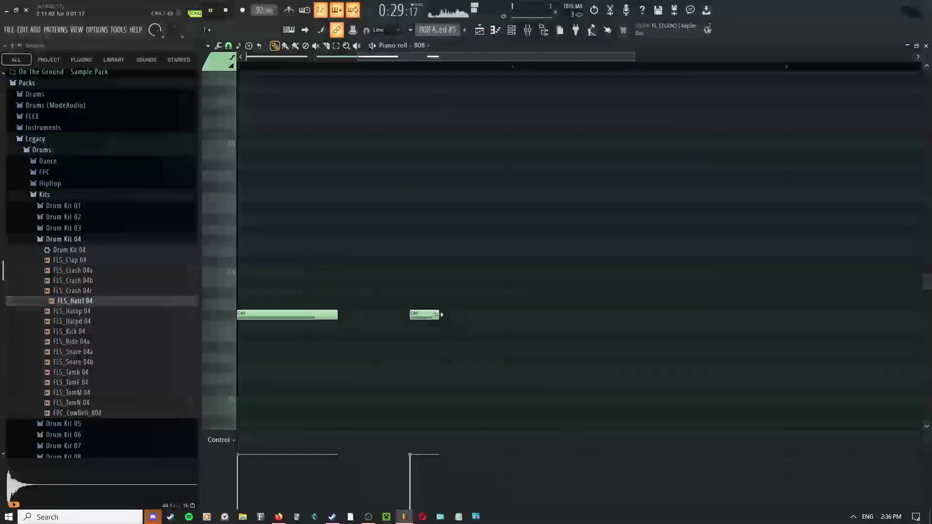
pyautogui.rightClick(430, 219)
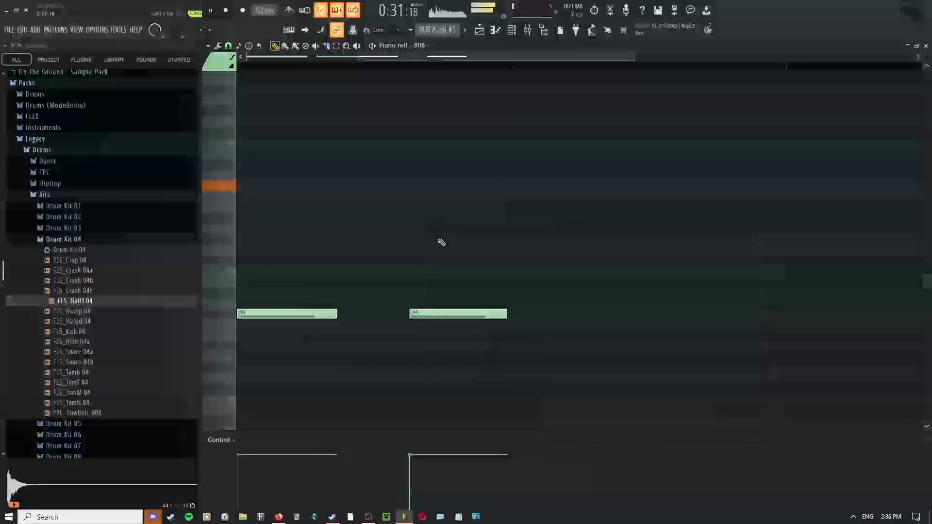
pyautogui.click(443, 234)
pyautogui.click(479, 30)
# - Replay the first VERSE from its beginning to judge the edited 808 clips
pyautogui.rightClick(500, 200)
pyautogui.click(499, 223)
pyautogui.rightClick(513, 224)
pyautogui.click(522, 230)
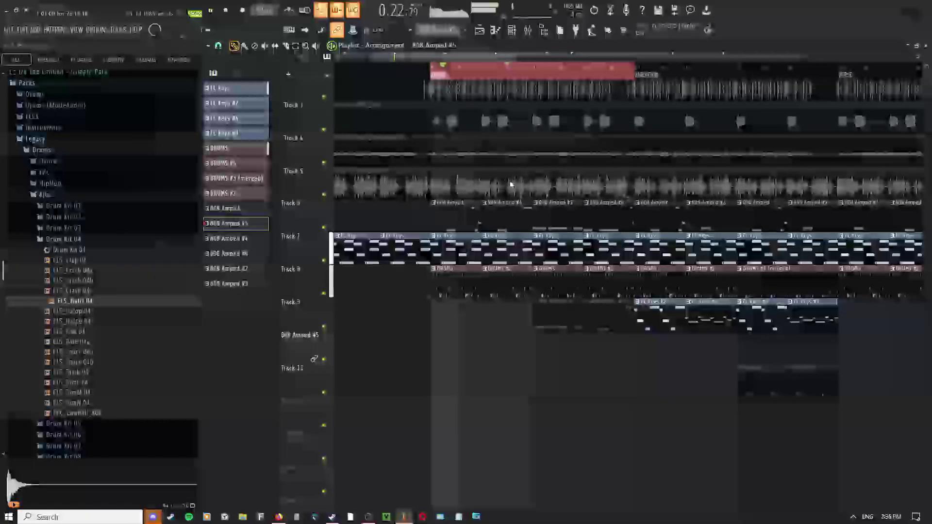
pyautogui.middleClick(510, 185)
pyautogui.middleClick(505, 194)
pyautogui.middleClick(511, 218)
# - Rearrange the VARIATION's 808 clips to 808 Amped and 808 Amped #2, followed by copies of 808 Amped #5 and #6 from the VERSE
pyautogui.moveTo(590, 212); pyautogui.dragTo(672, 216)
pyautogui.rightClick(677, 220)
pyautogui.rightClick(712, 216)
pyautogui.middleClick(551, 208)
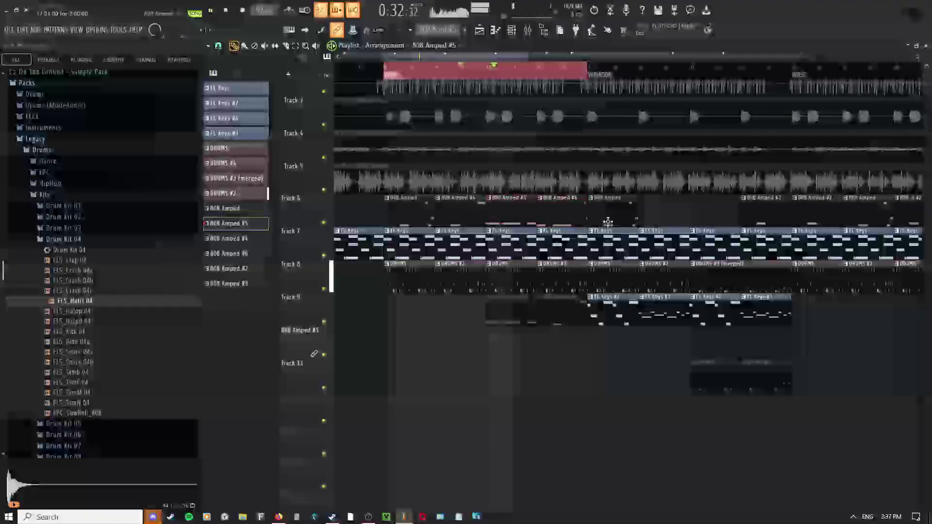
pyautogui.moveTo(759, 216); pyautogui.dragTo(658, 216)
pyautogui.moveTo(513, 209); pyautogui.dragTo(717, 212)
# - Play the second half of the first VERSE again and restart it from its beginning
pyautogui.rightClick(566, 210)
pyautogui.middleClick(574, 218)
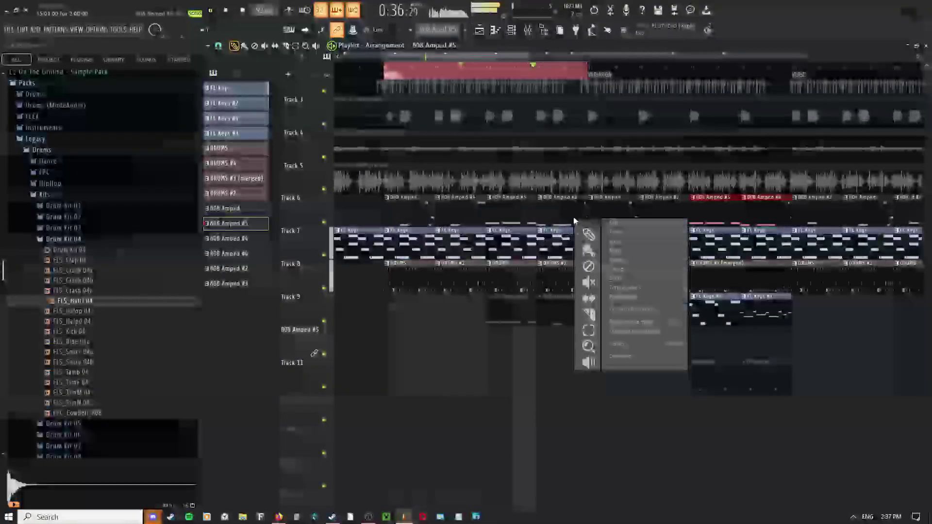
pyautogui.middleClick(552, 214)
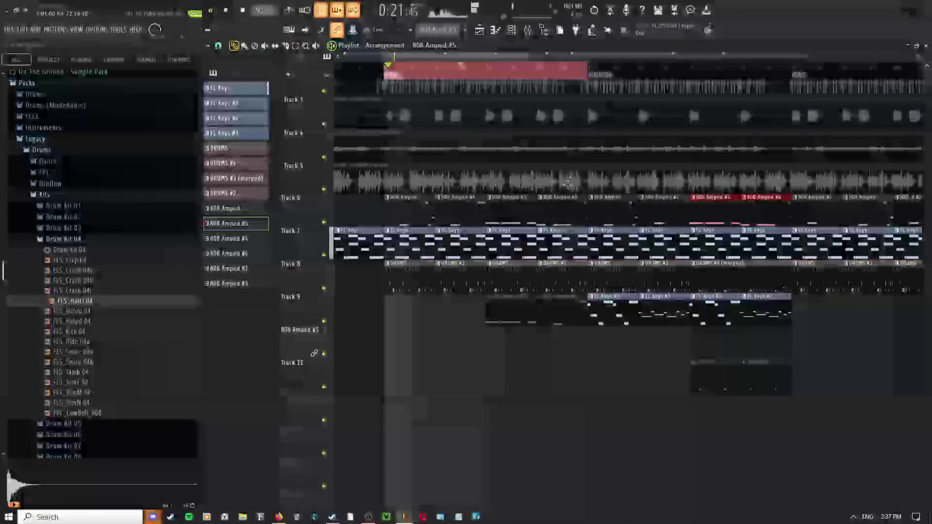
# - Open 808 Amped #6 and replace its two short closing notes with one C#5 note ending just before the bar's end
pyautogui.doubleClick(563, 213)
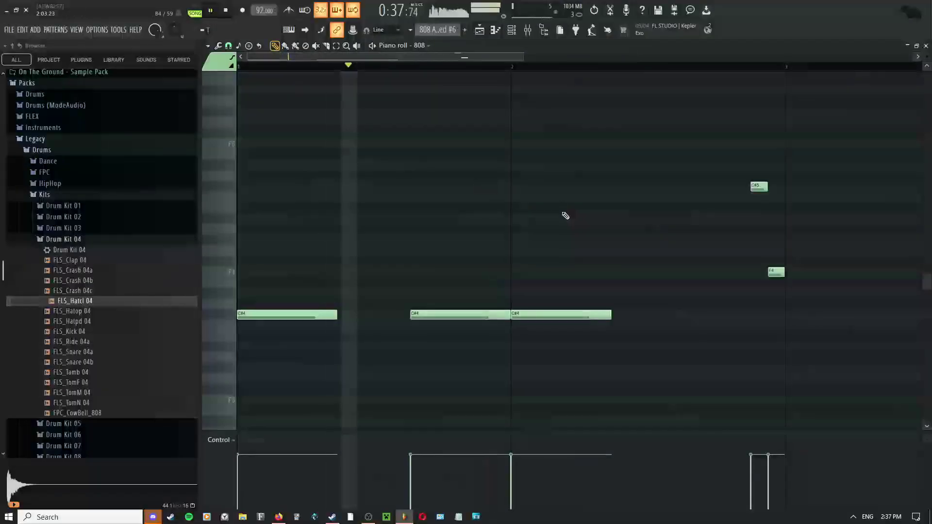
pyautogui.scroll(3, 751, 224)
pyautogui.rightClick(758, 186)
pyautogui.click(679, 187)
pyautogui.rightClick(789, 270)
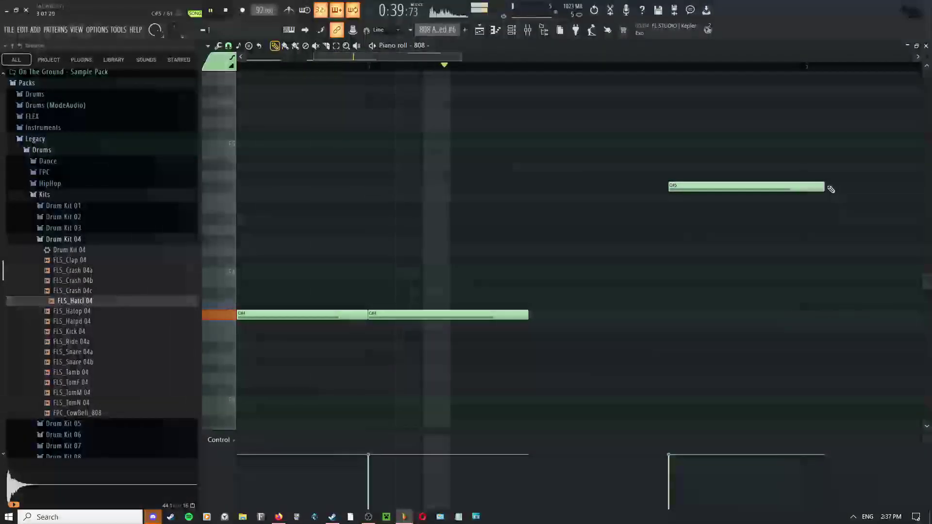
pyautogui.moveTo(822, 187); pyautogui.dragTo(797, 188)
pyautogui.rightClick(674, 241)
pyautogui.click(674, 239)
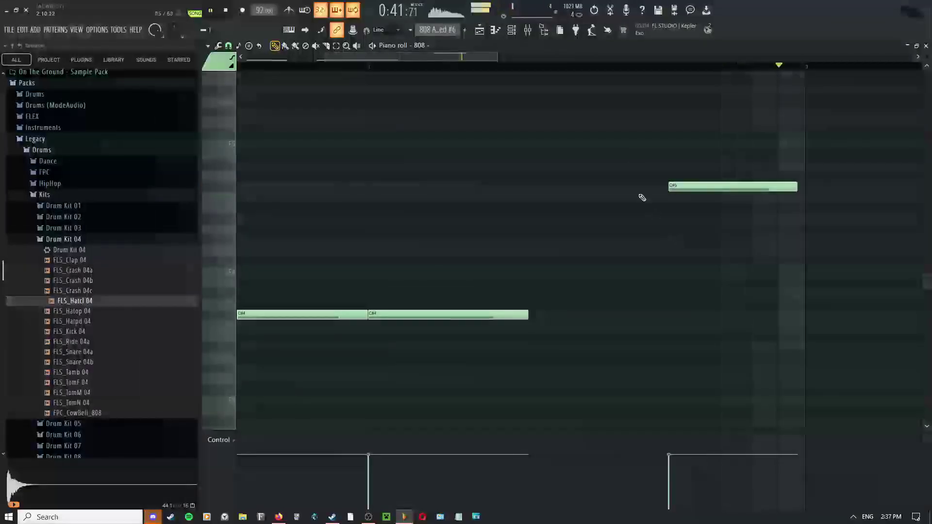
# - Replace the second VERSE's 808 clips in the playlist with copies of 808 Amped, #2, #5 and #6 from the VARIATION
pyautogui.click(479, 30)
pyautogui.scroll(-2, 601, 179)
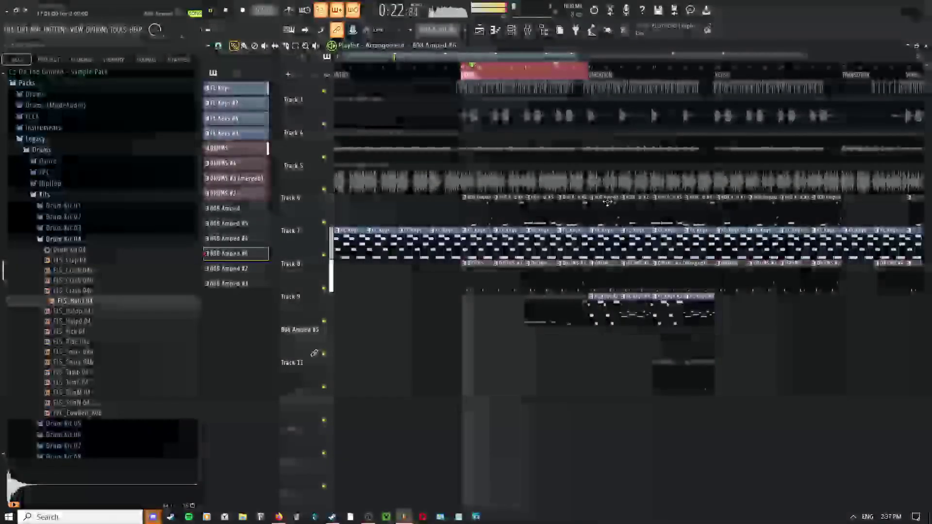
pyautogui.scroll(-1, 601, 179)
pyautogui.rightClick(569, 210)
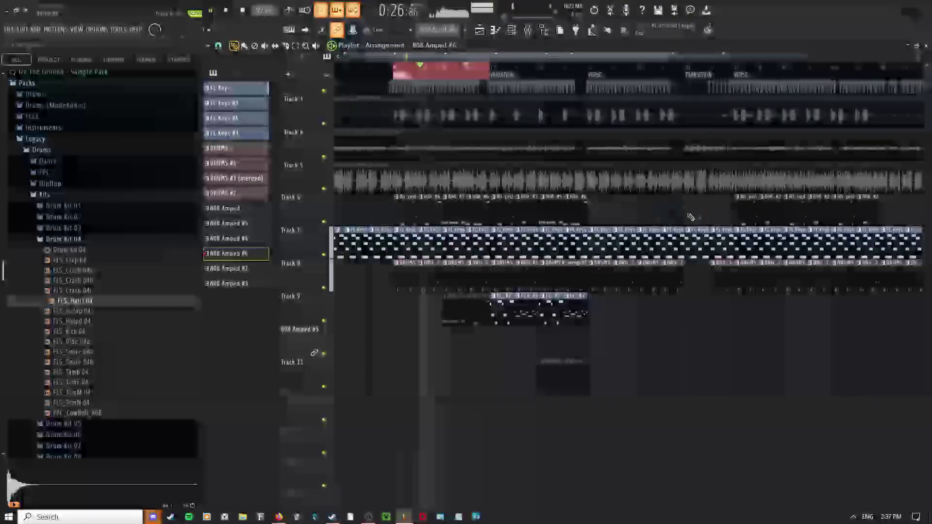
pyautogui.moveTo(493, 214); pyautogui.dragTo(491, 213)
pyautogui.rightClick(563, 210)
pyautogui.click(575, 222)
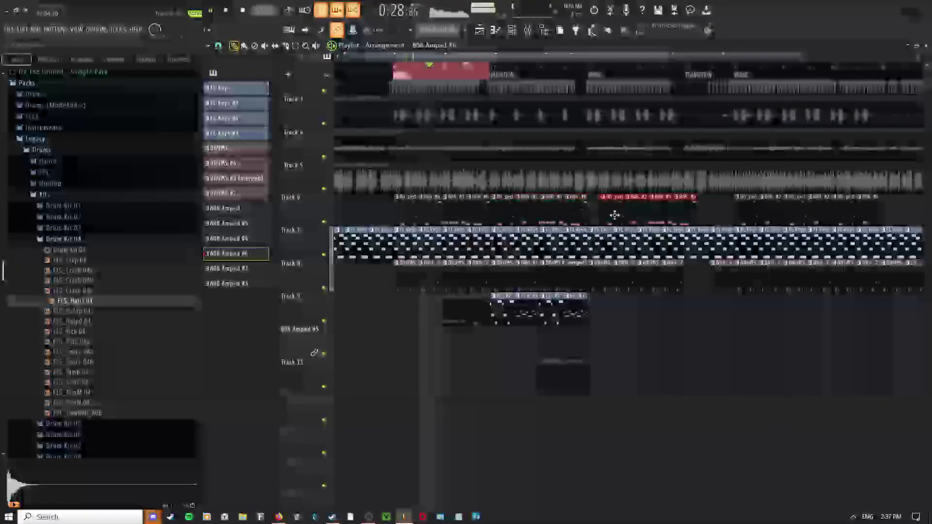
# - Replace the third VERSE's 808 clips with copies of the updated 808 Amped sequence
pyautogui.hscroll(3, 617, 216)
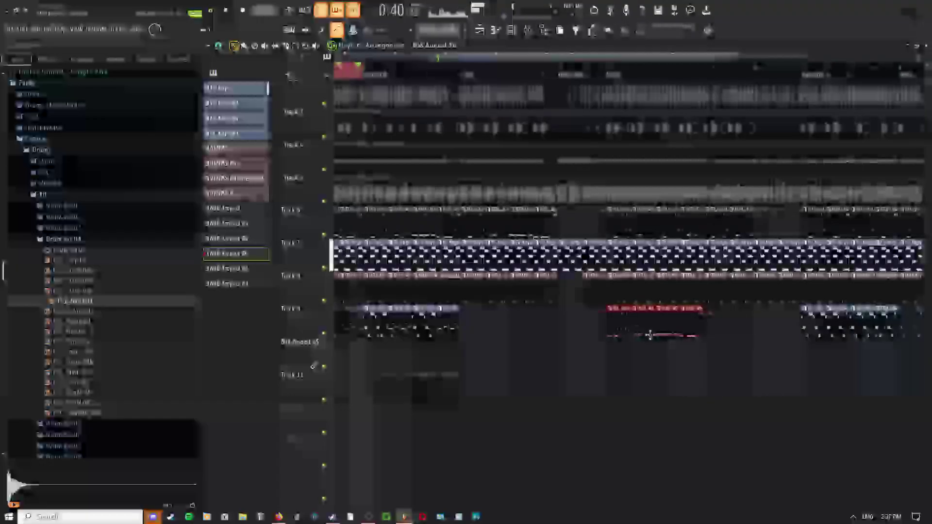
pyautogui.scroll(2, 649, 335)
pyautogui.click(594, 309)
pyautogui.click(662, 315)
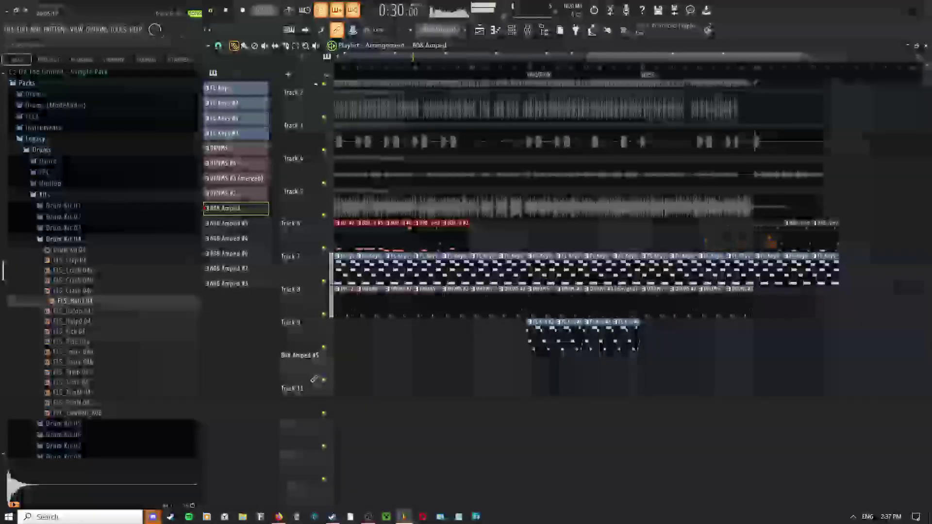
# - Copy the updated 808 clips into the last VARIATION and the VERSE that follows it, and look over the arrangement
pyautogui.middleClick(606, 253)
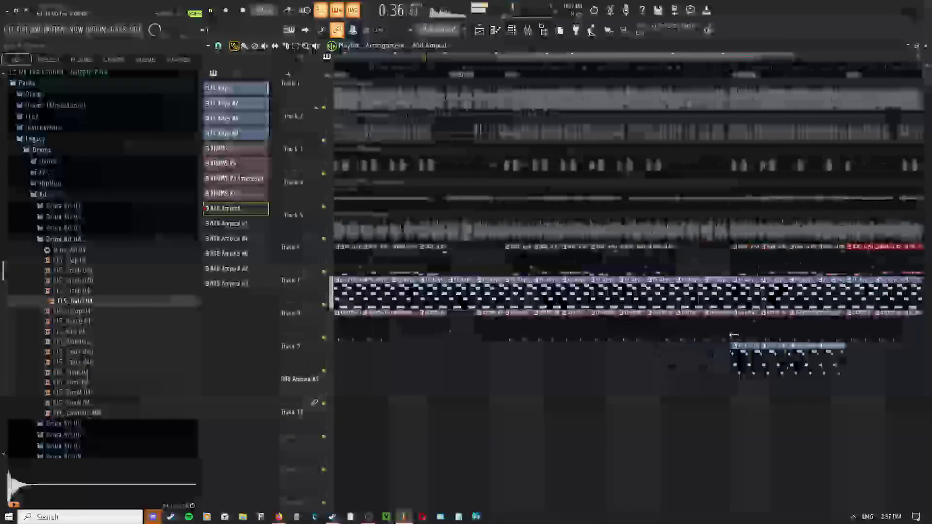
pyautogui.scroll(-2, 732, 334)
pyautogui.middleClick(675, 271)
pyautogui.click(691, 282)
pyautogui.scroll(2, 723, 270)
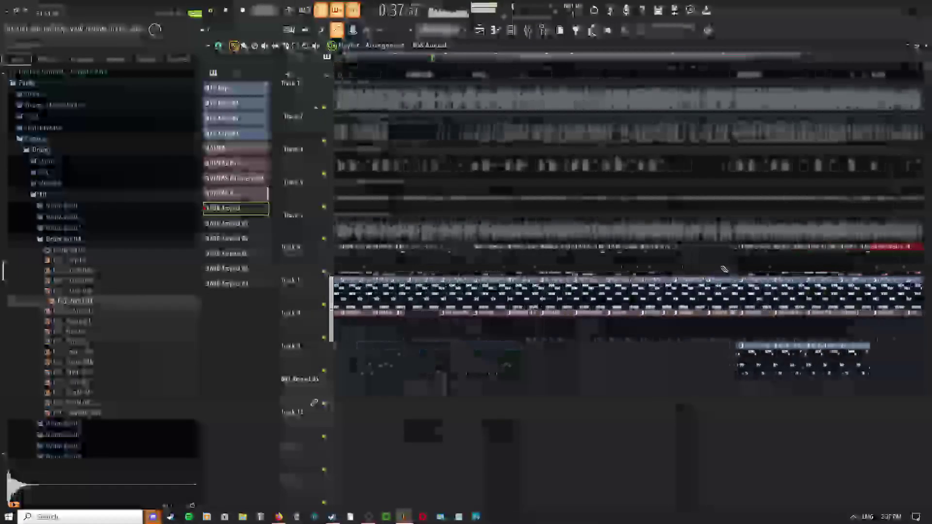
pyautogui.scroll(-1, 704, 273)
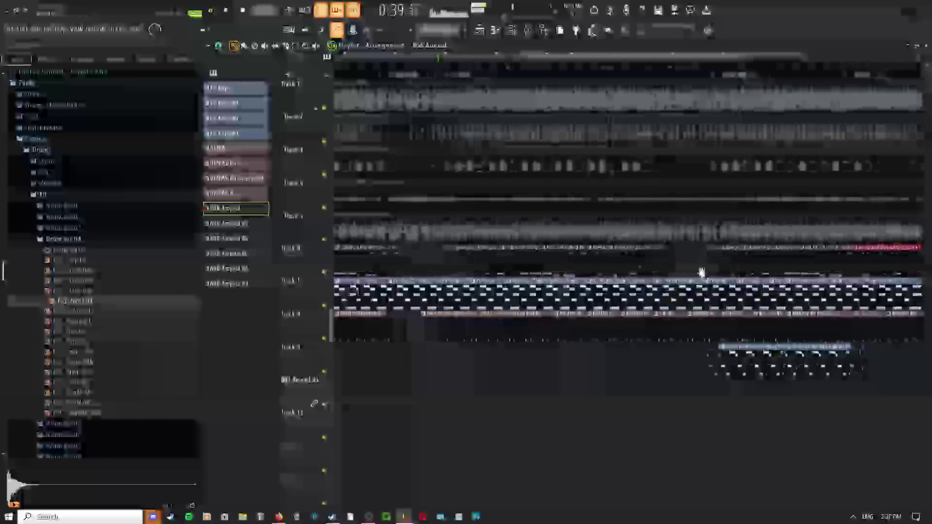
pyautogui.rightClick(546, 262)
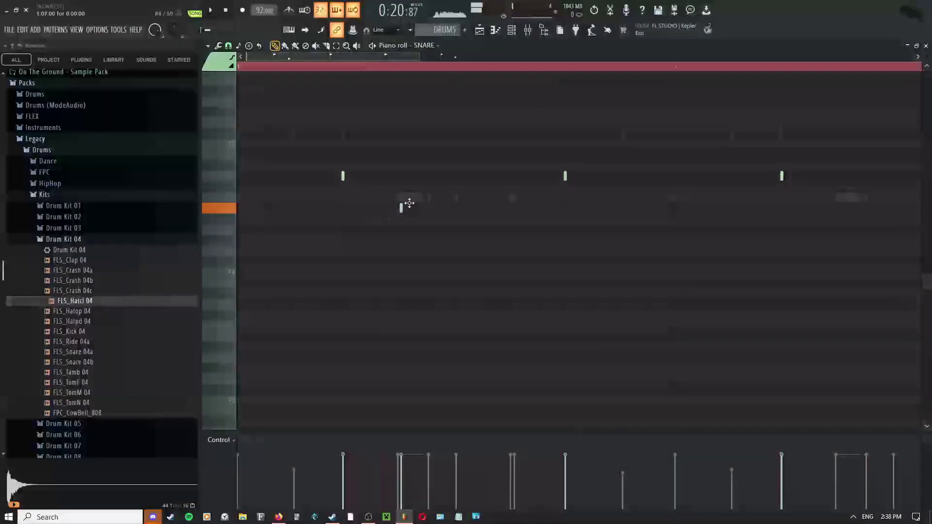
# - Add a kick note just after the first snare in bar one of the DRUMS pattern and play it
pyautogui.click(374, 198)
pyautogui.press('space')
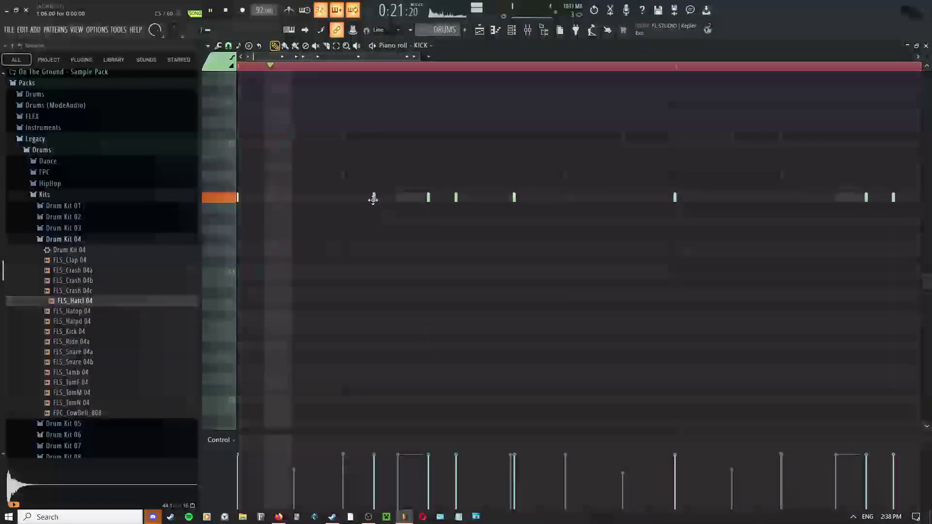
pyautogui.rightClick(441, 176)
pyautogui.click(449, 184)
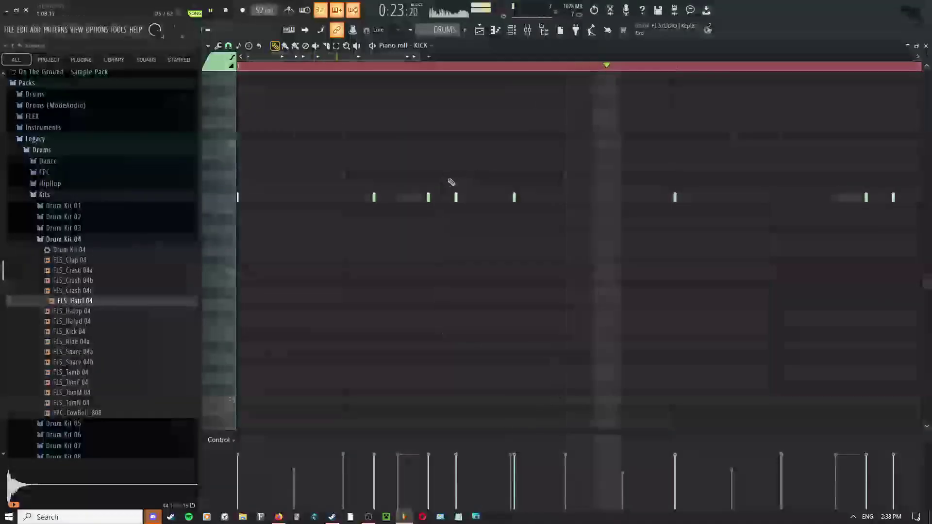
pyautogui.rightClick(447, 168)
pyautogui.moveTo(816, 254); pyautogui.dragTo(699, 242)
# - Add a matching kick note just after the first snare in bar two of DRUMS and replay the pattern
pyautogui.press('space')
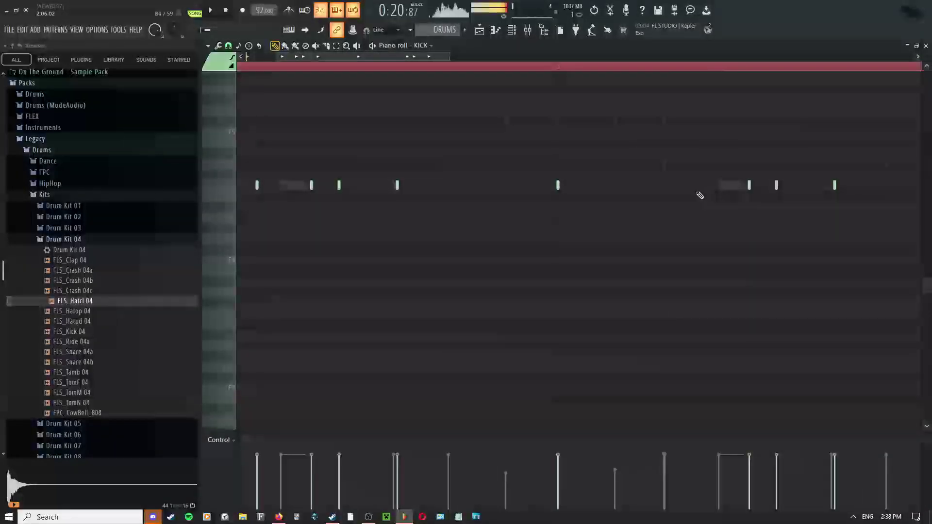
pyautogui.moveTo(632, 265); pyautogui.dragTo(593, 260)
pyautogui.middleClick(450, 194)
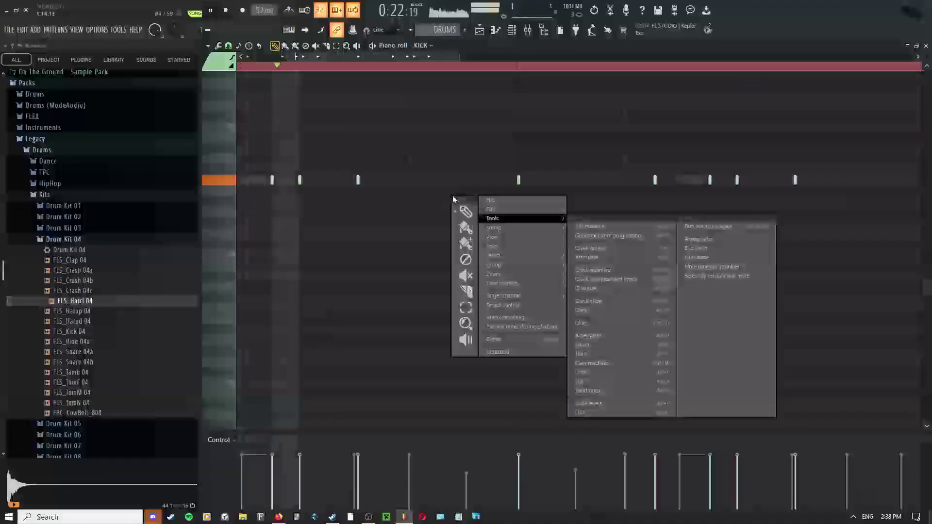
pyautogui.click(462, 219)
pyautogui.middleClick(504, 200)
pyautogui.click(515, 225)
pyautogui.moveTo(575, 203); pyautogui.dragTo(474, 227)
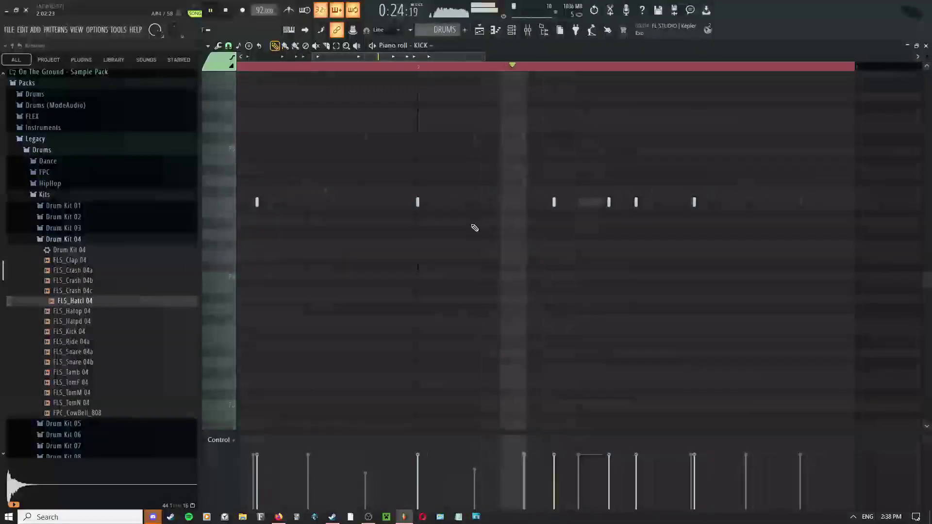
# - Open the kick notes of DRUMS #2 and add a kick just after the first snare in bar two during playback
pyautogui.click(493, 34)
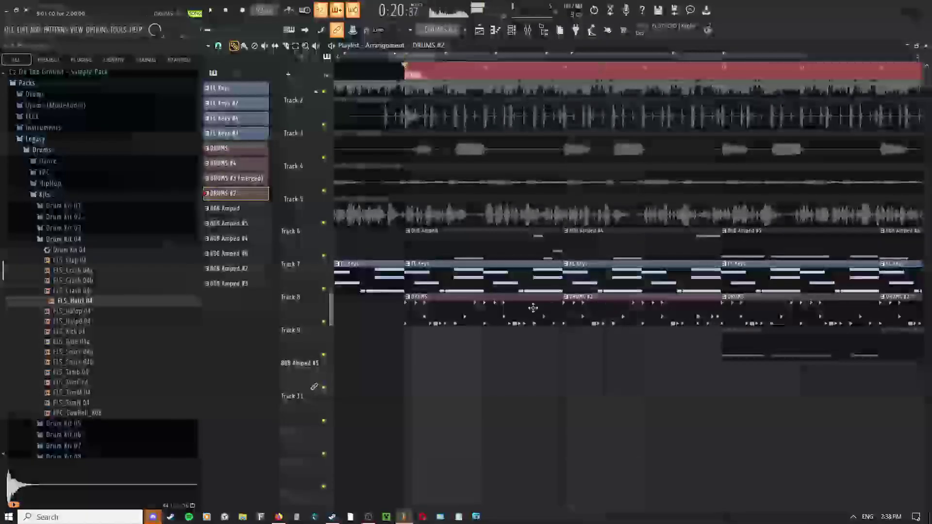
pyautogui.doubleClick(603, 308)
pyautogui.scroll(2, 412, 235)
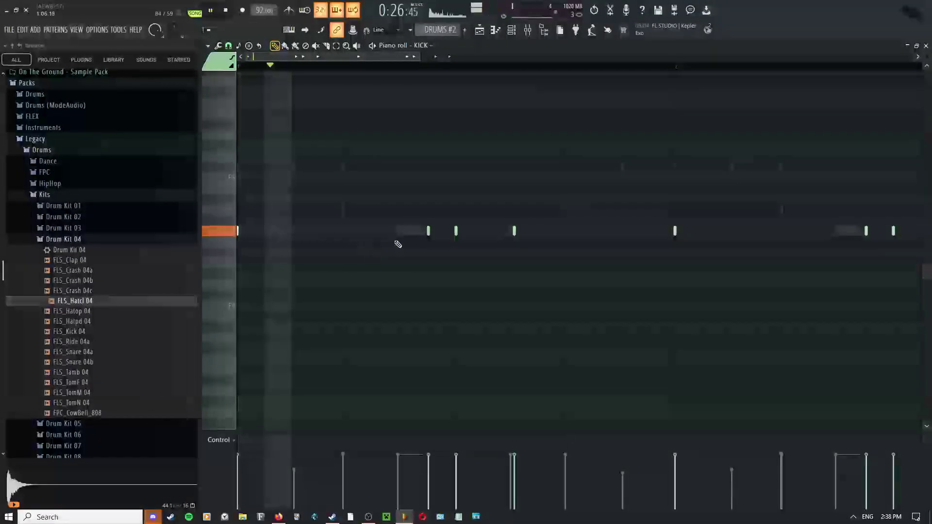
pyautogui.scroll(-2, 502, 223)
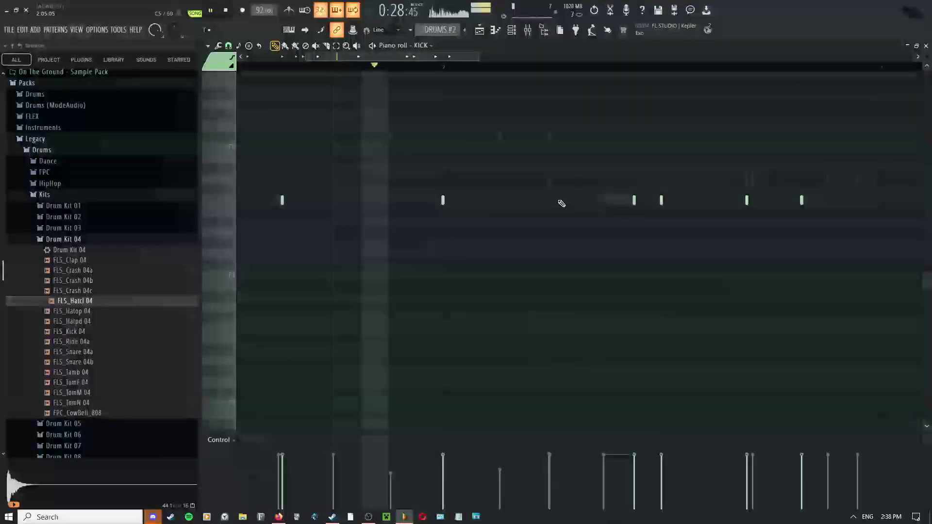
pyautogui.scroll(1, 505, 153)
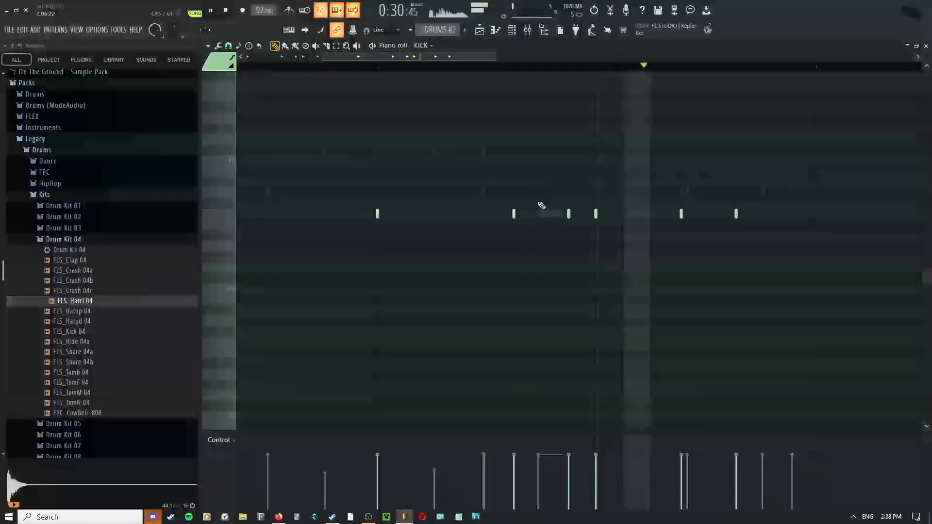
# - Place a kick just after the first snare in bar one of DRUMS #2, nudge it slightly earlier, and play the pattern
pyautogui.scroll(2, 438, 273)
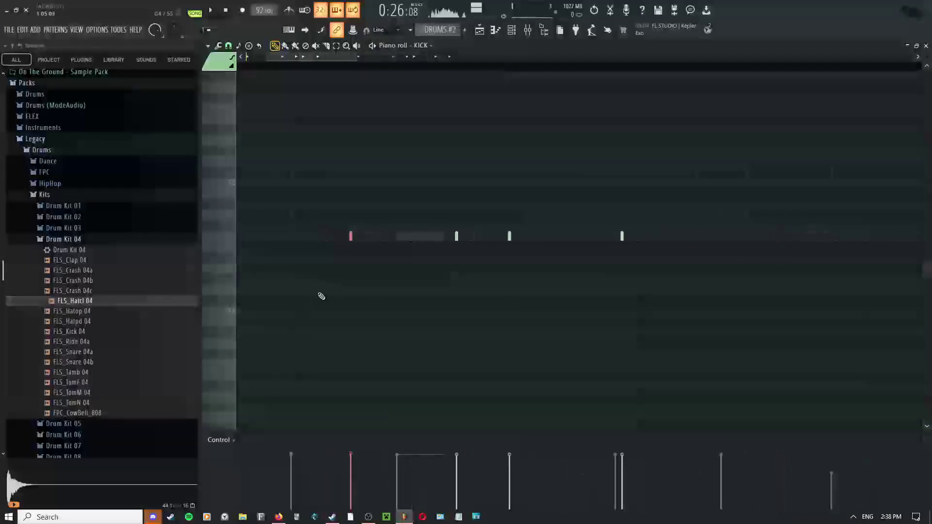
pyautogui.press('b')
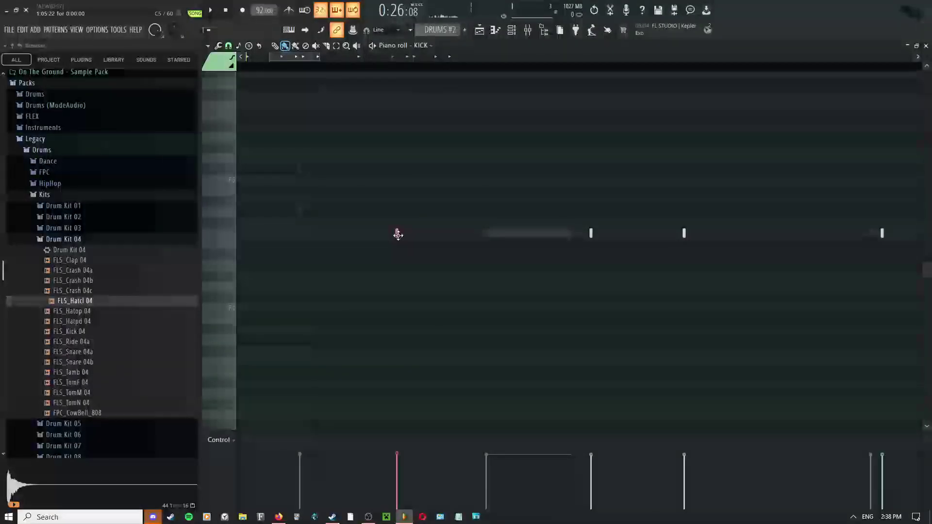
pyautogui.press('space')
pyautogui.rightClick(417, 185)
pyautogui.click(429, 214)
pyautogui.rightClick(433, 178)
pyautogui.click(447, 210)
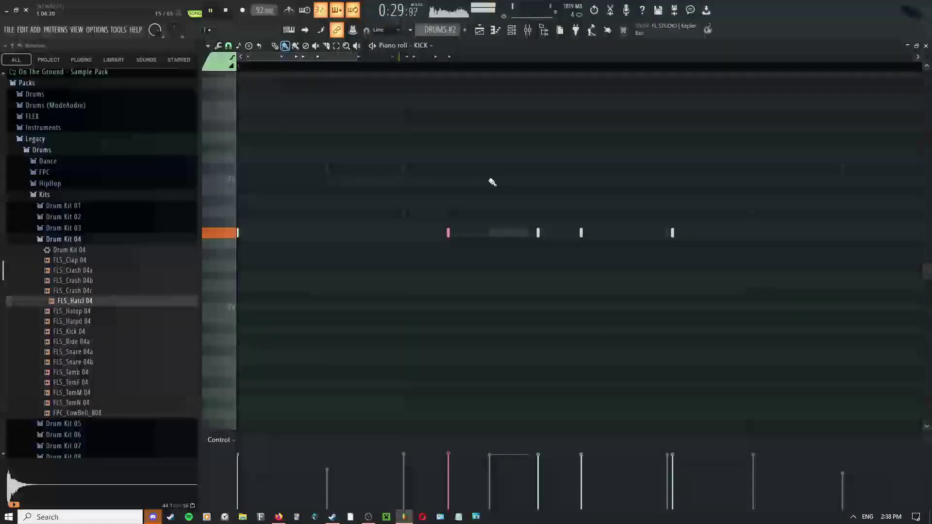